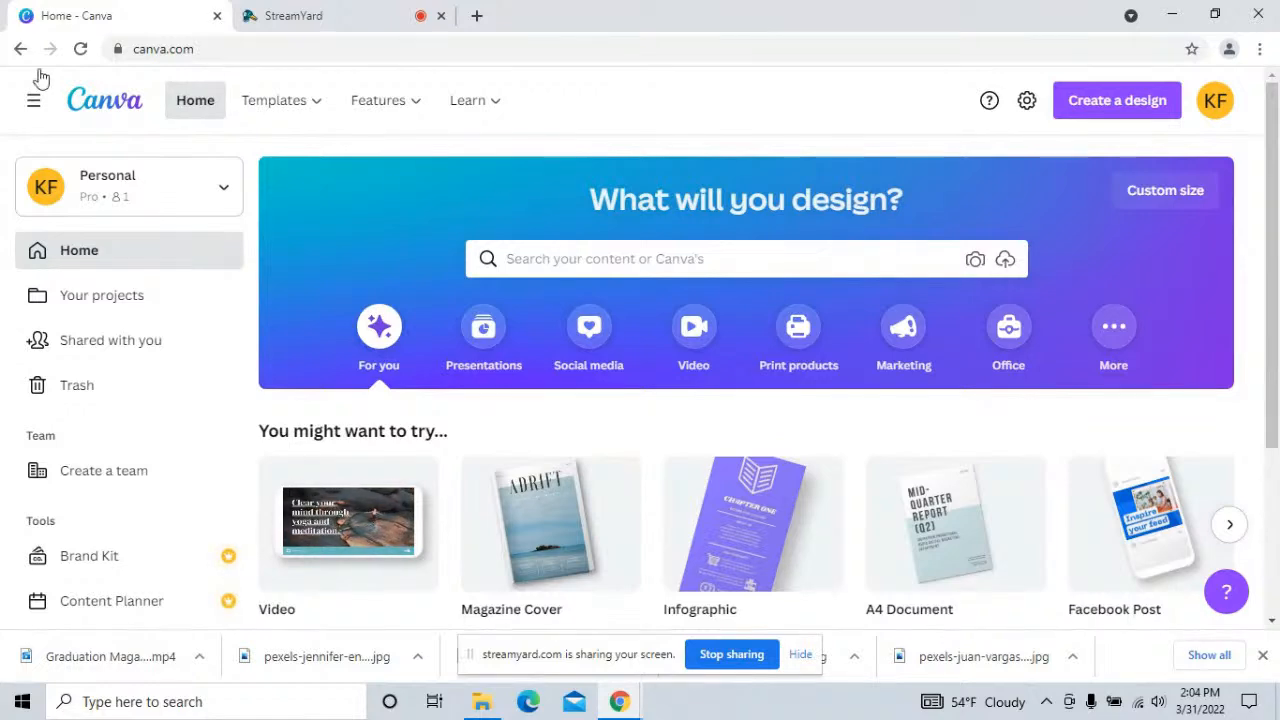
# - Search Canva's templates for "magazine cover" from the home page
pyautogui.click(195, 105)
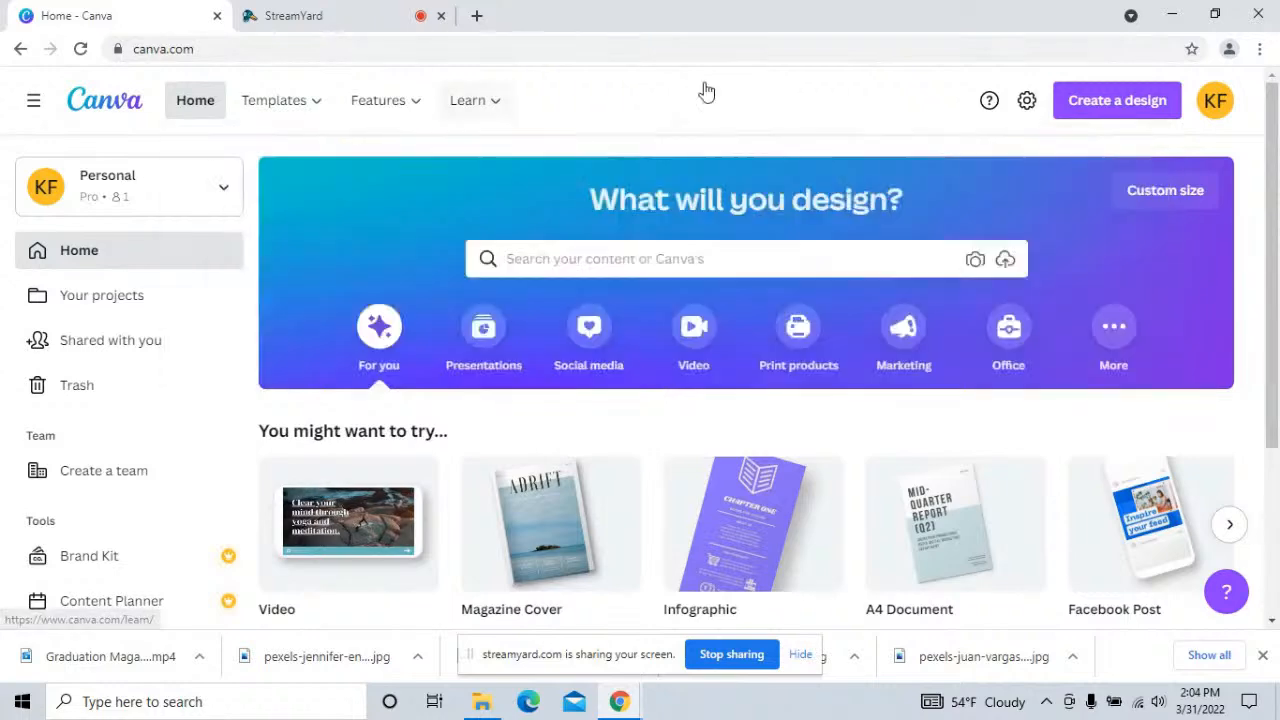
pyautogui.scroll(-2, 1275, 162)
pyautogui.scroll(2, 1275, 162)
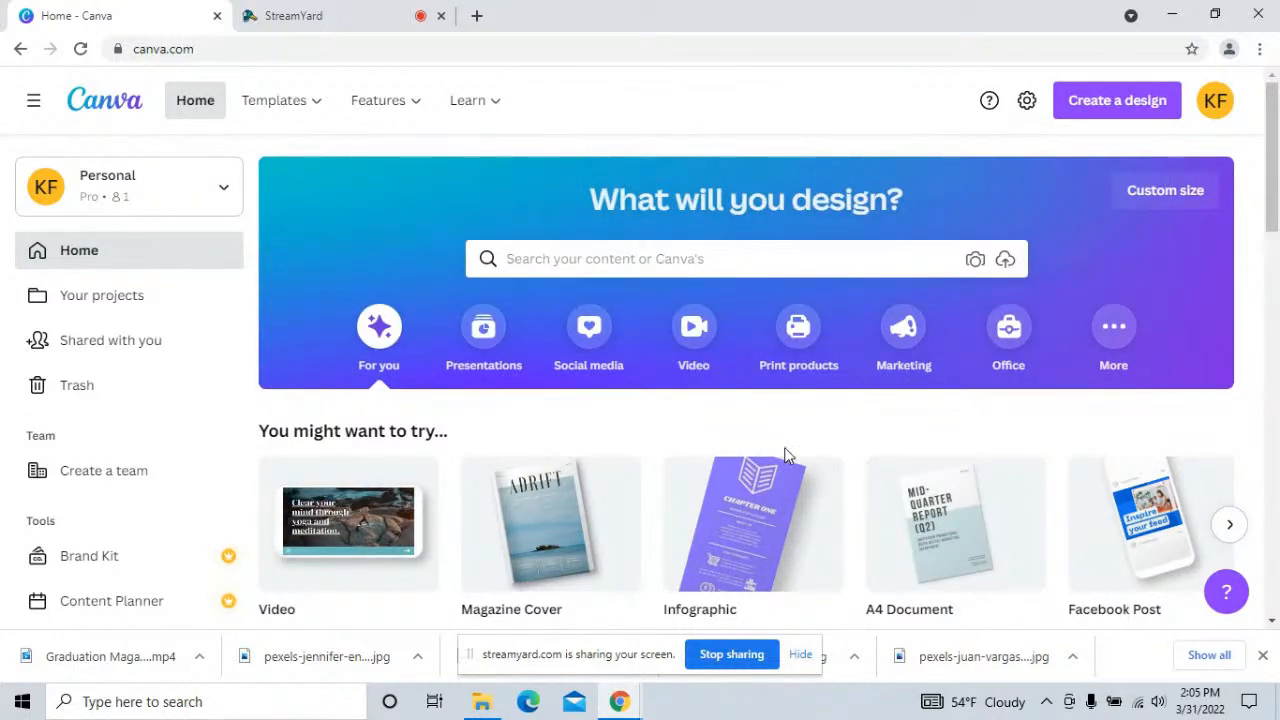
pyautogui.click(598, 272)
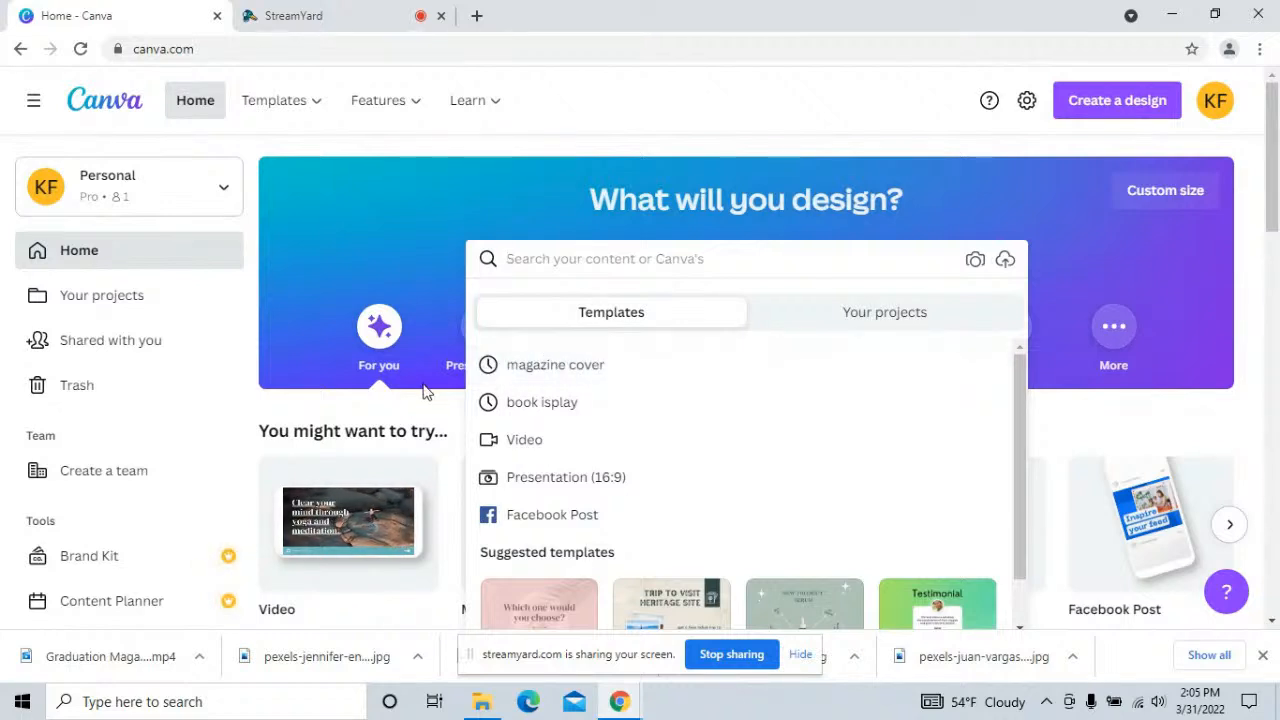
pyautogui.click(561, 376)
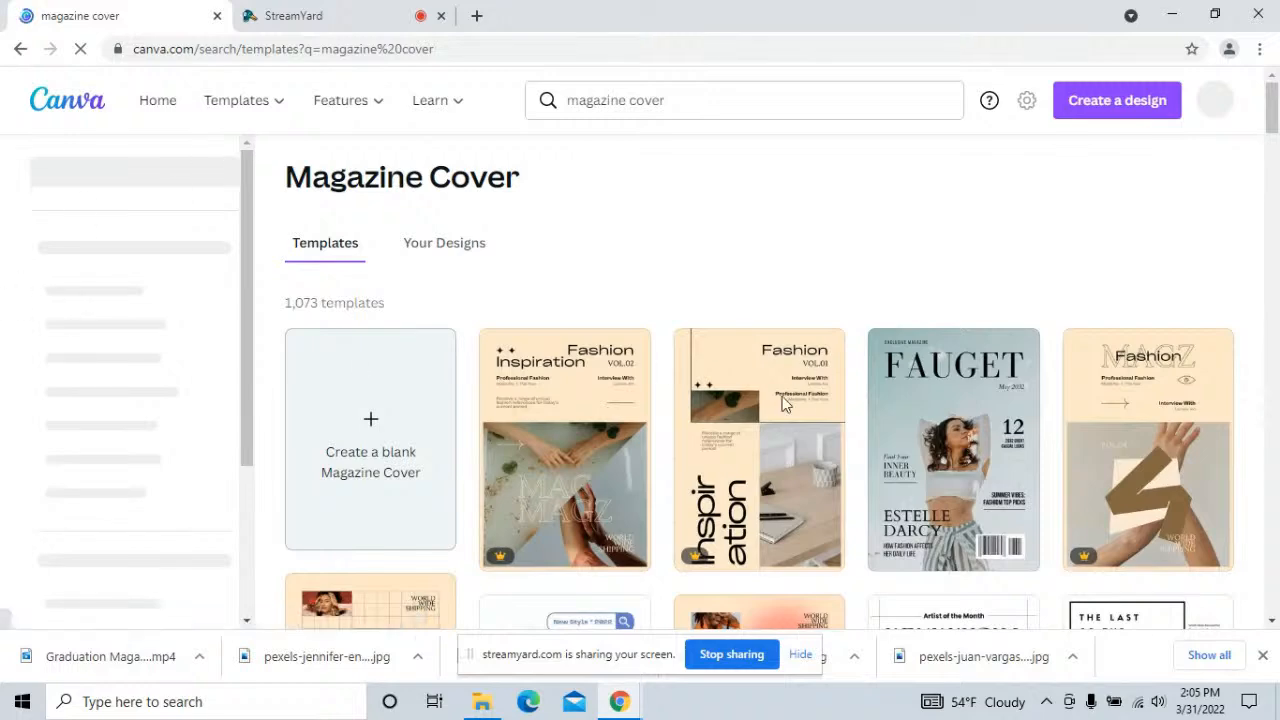
# - Browse the magazine cover templates to compare the available layouts, photos and title styles
pyautogui.scroll(-2, 717, 487)
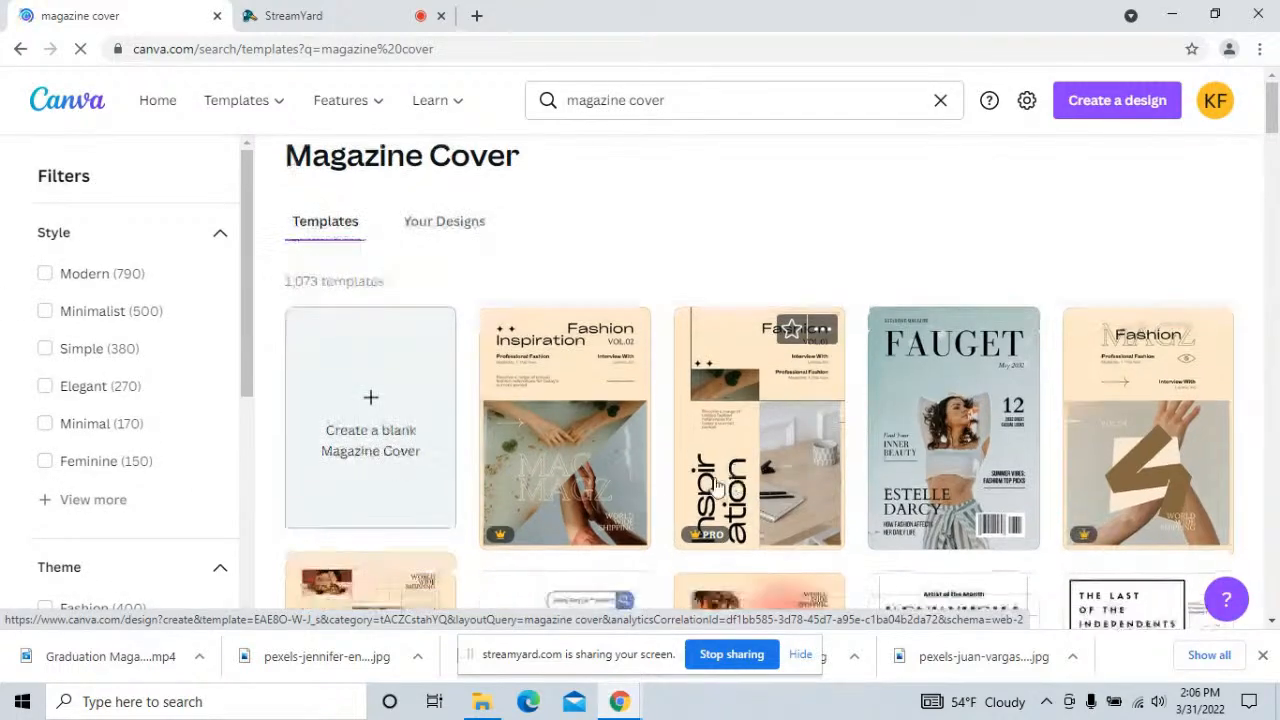
pyautogui.scroll(-2, 700, 470)
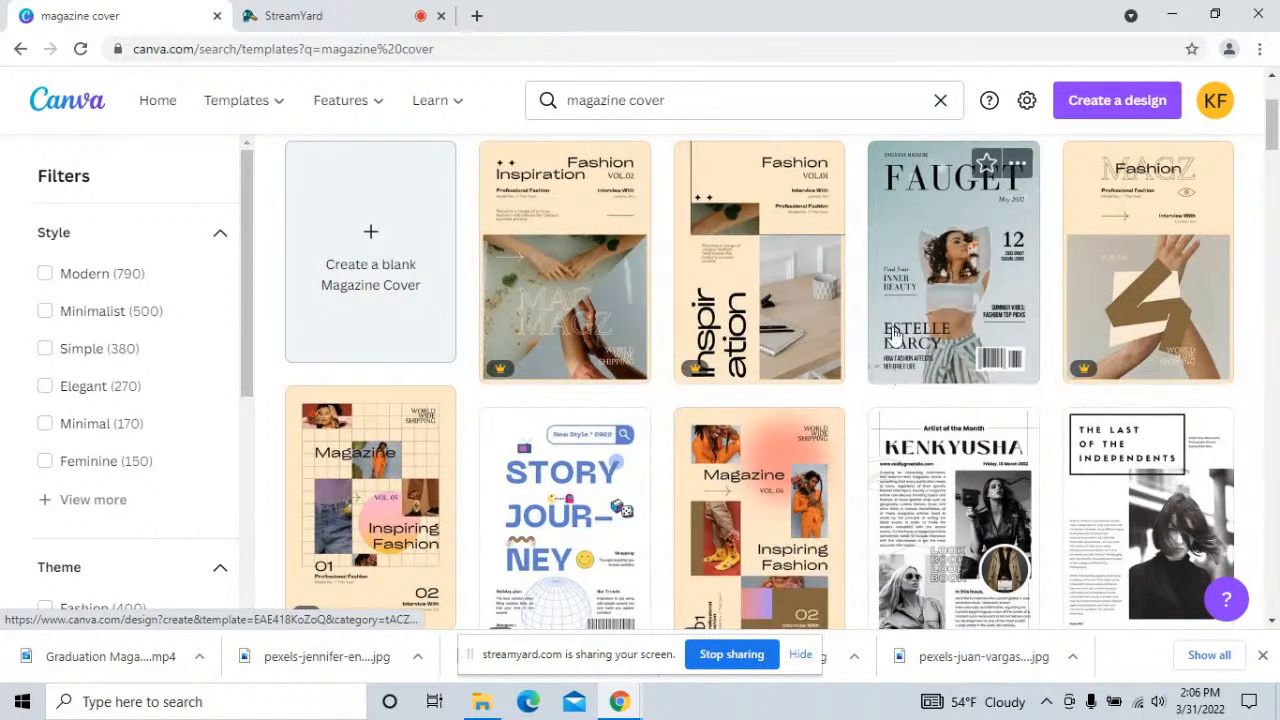
pyautogui.scroll(-2, 920, 325)
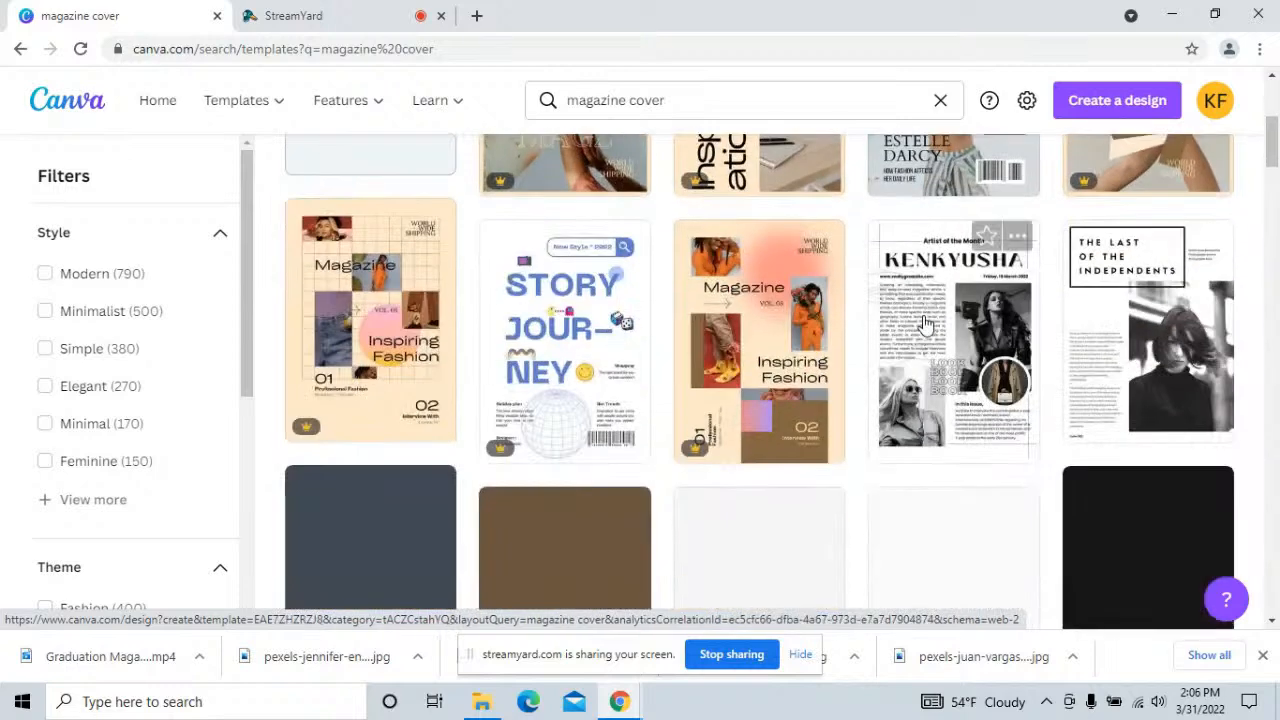
pyautogui.scroll(-3, 1065, 358)
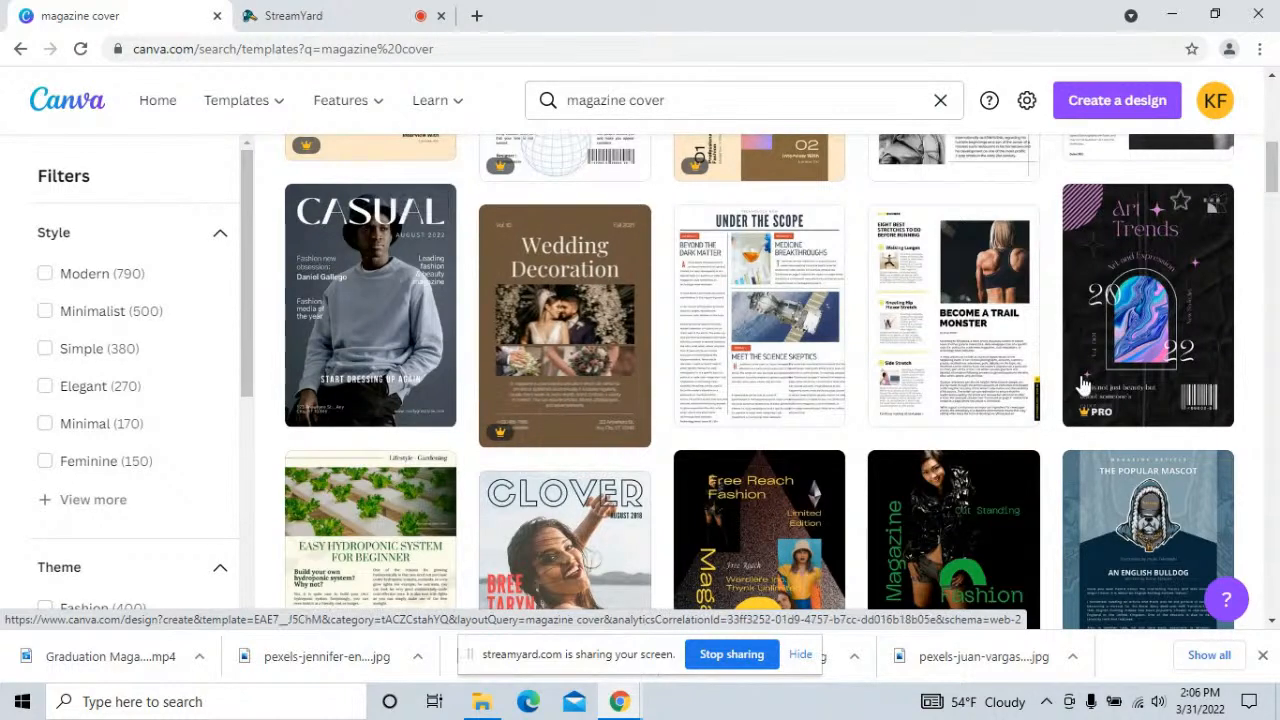
pyautogui.scroll(6, 448, 443)
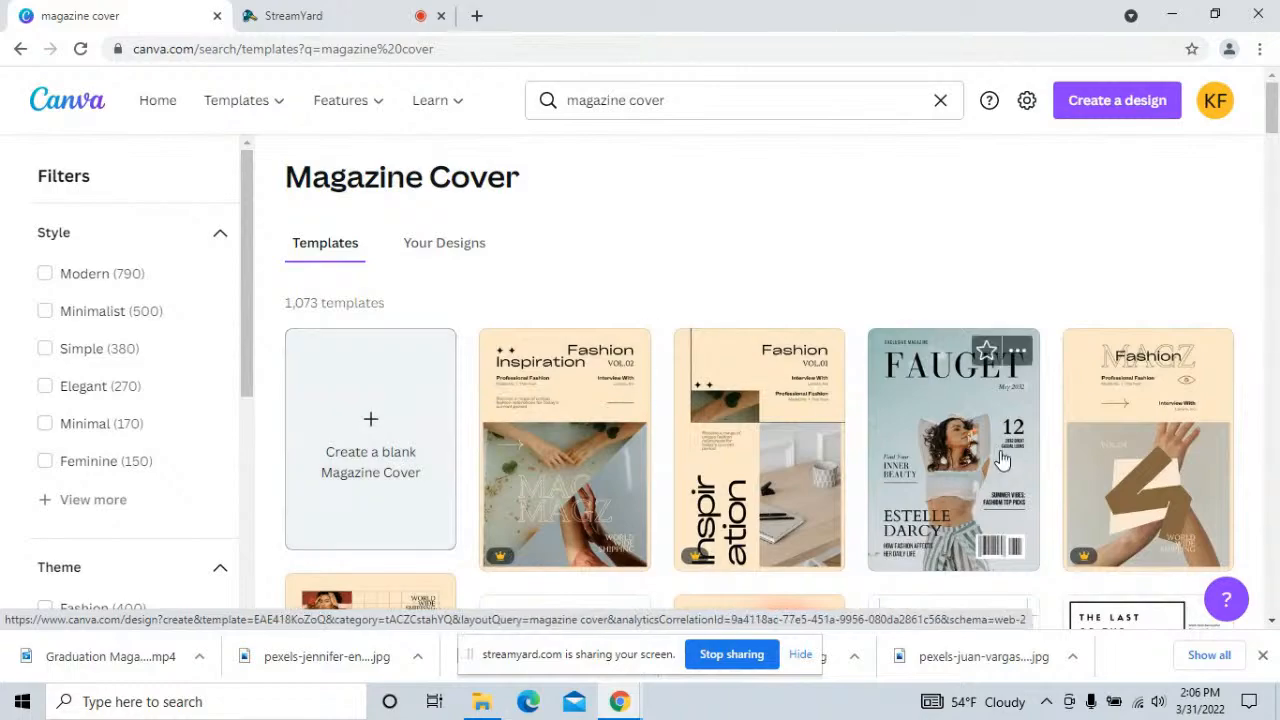
pyautogui.scroll(-3, 390, 411)
pyautogui.scroll(-6, 1100, 458)
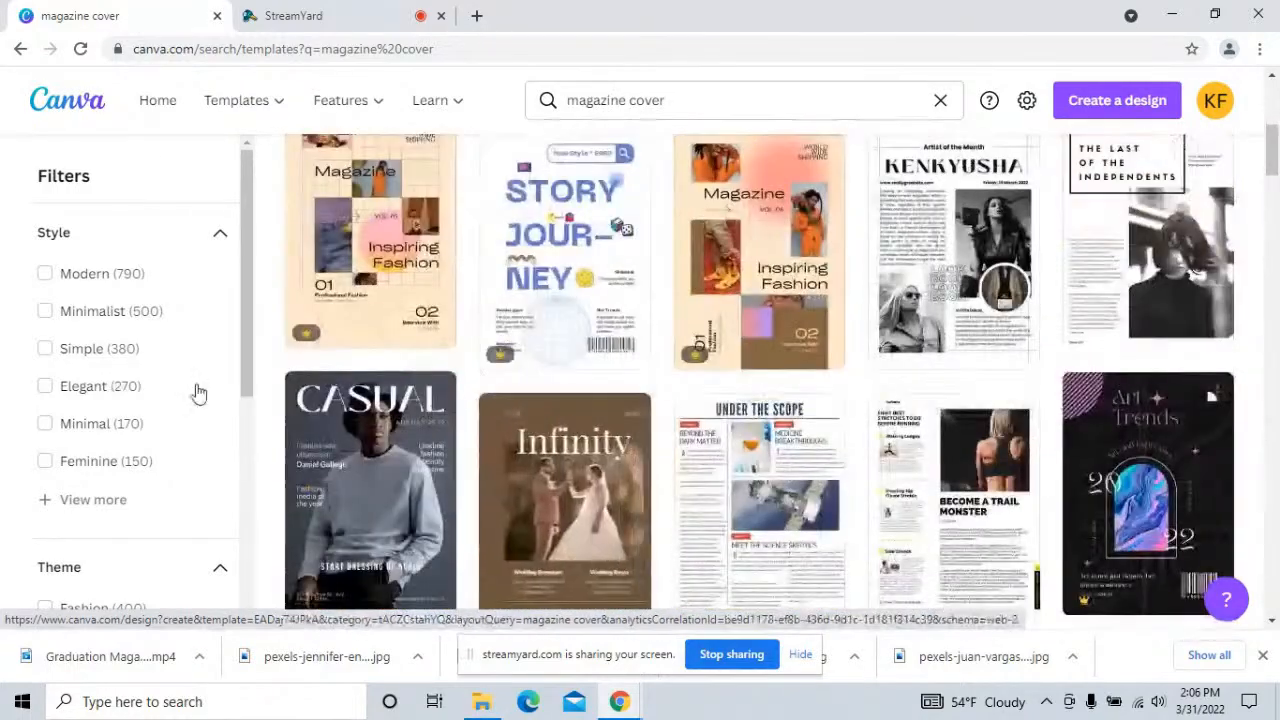
pyautogui.scroll(-4, 975, 380)
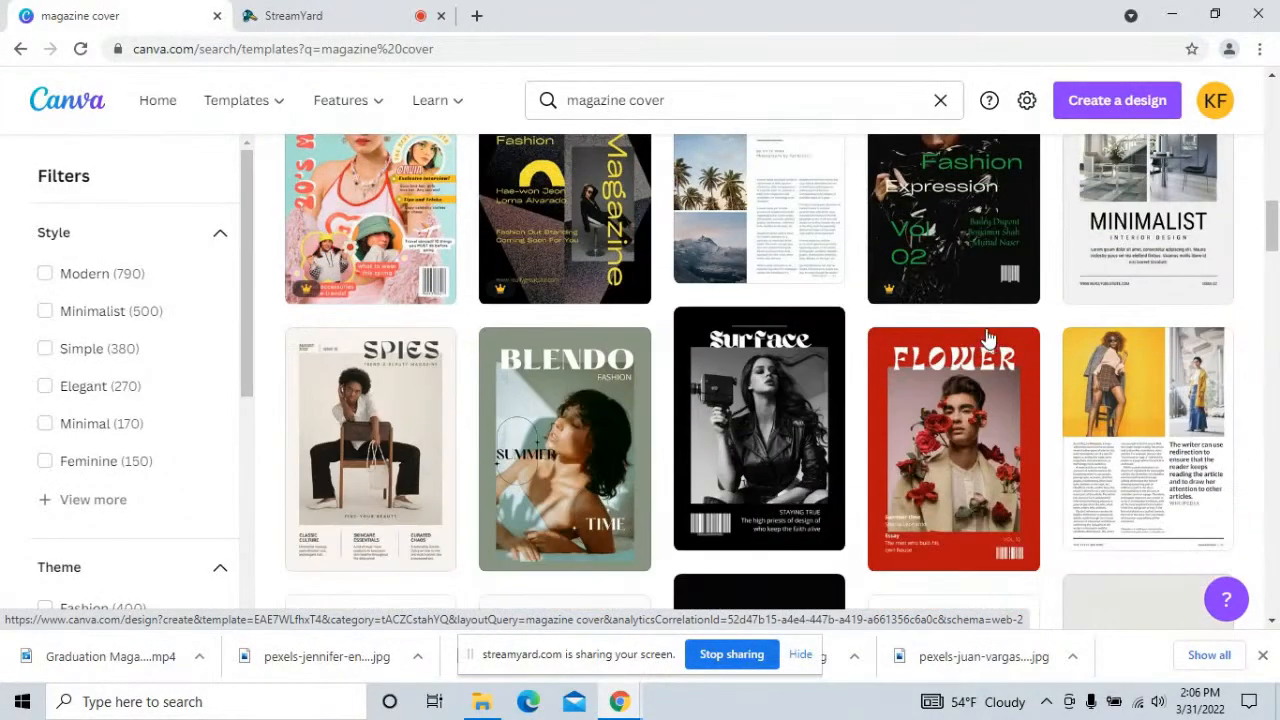
pyautogui.scroll(-4, 1000, 330)
pyautogui.scroll(-3, 1178, 318)
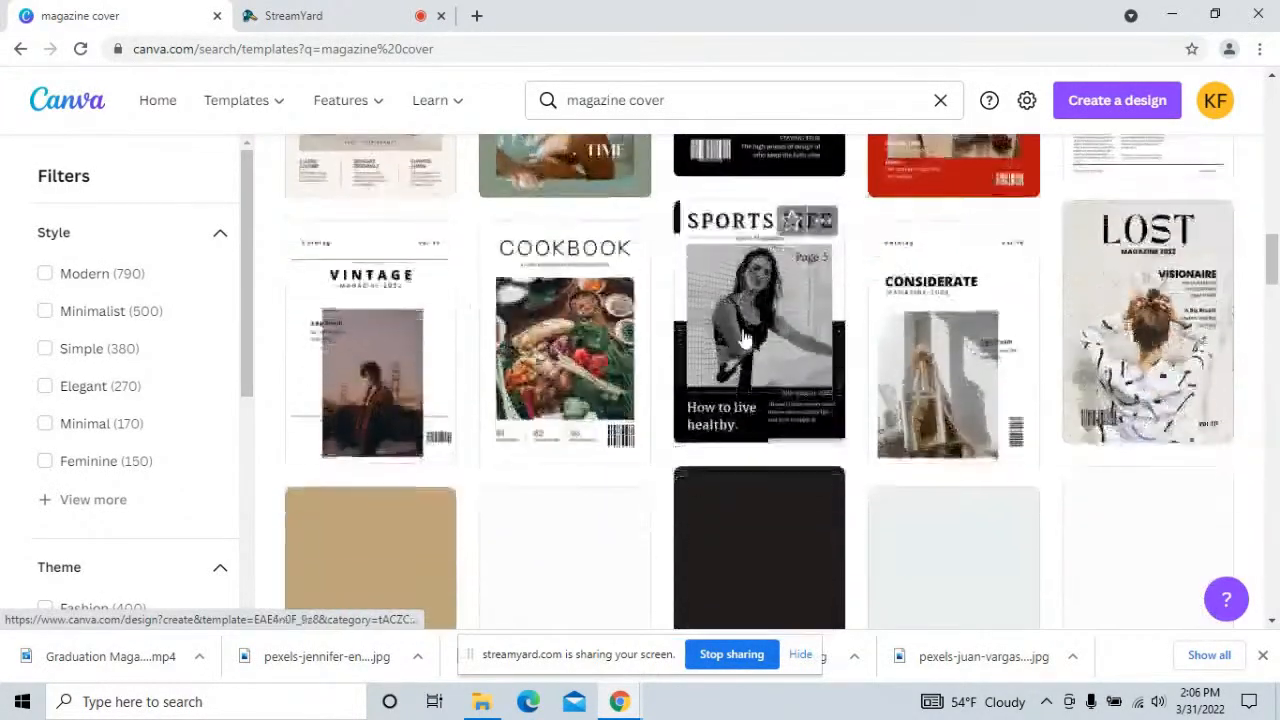
pyautogui.scroll(5, 398, 333)
pyautogui.scroll(8, 398, 333)
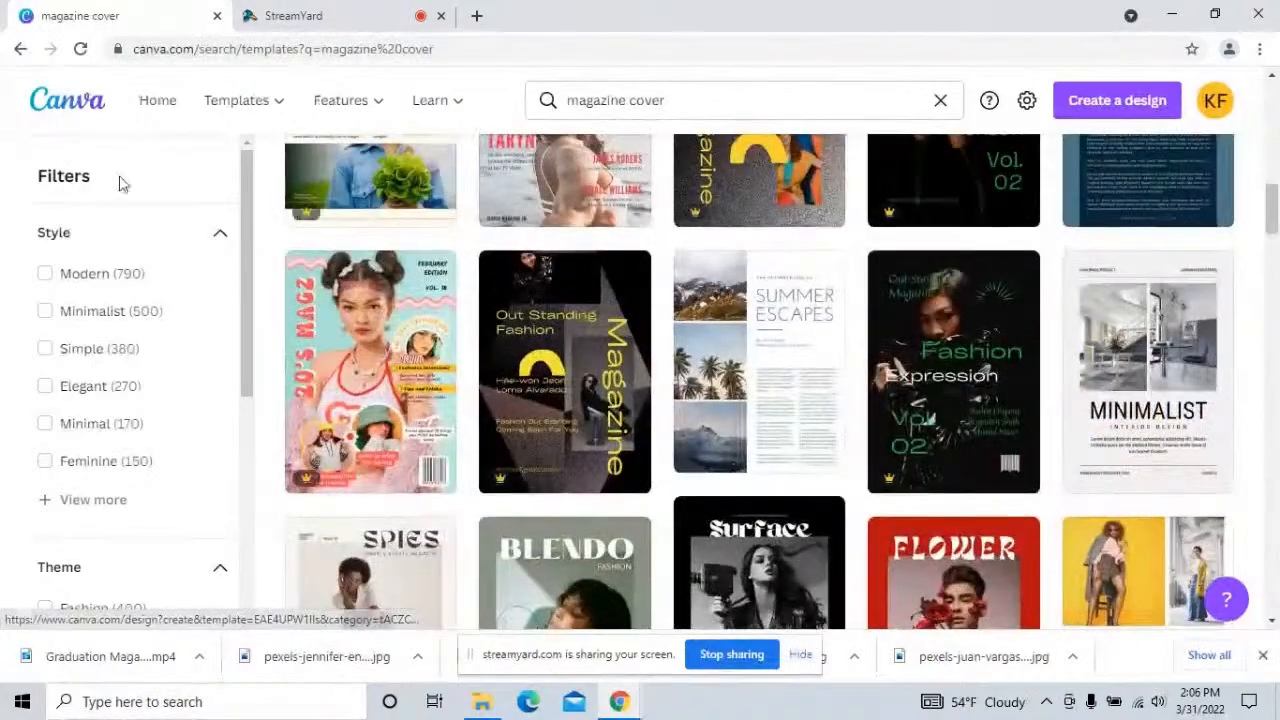
pyautogui.scroll(6, 295, 250)
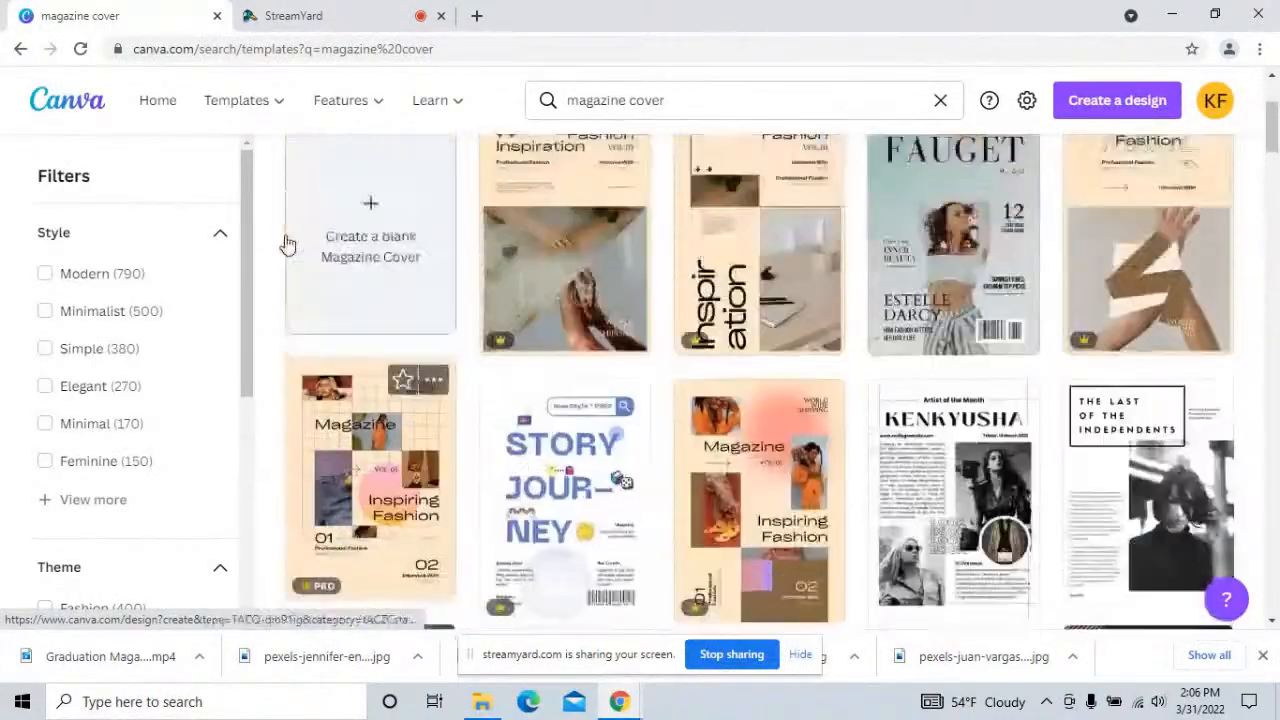
# - Open the Spring Fashion Magazine Cover from your own saved designs in the editor
pyautogui.click(462, 250)
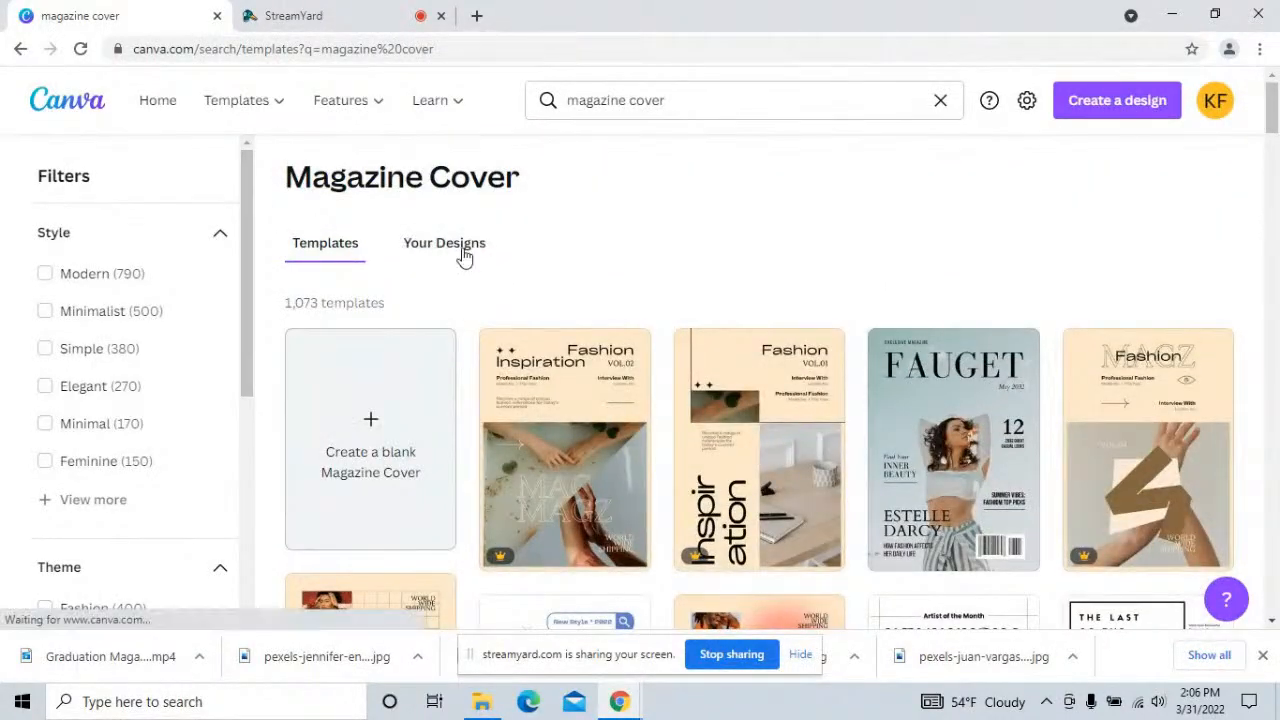
pyautogui.scroll(-1, 758, 240)
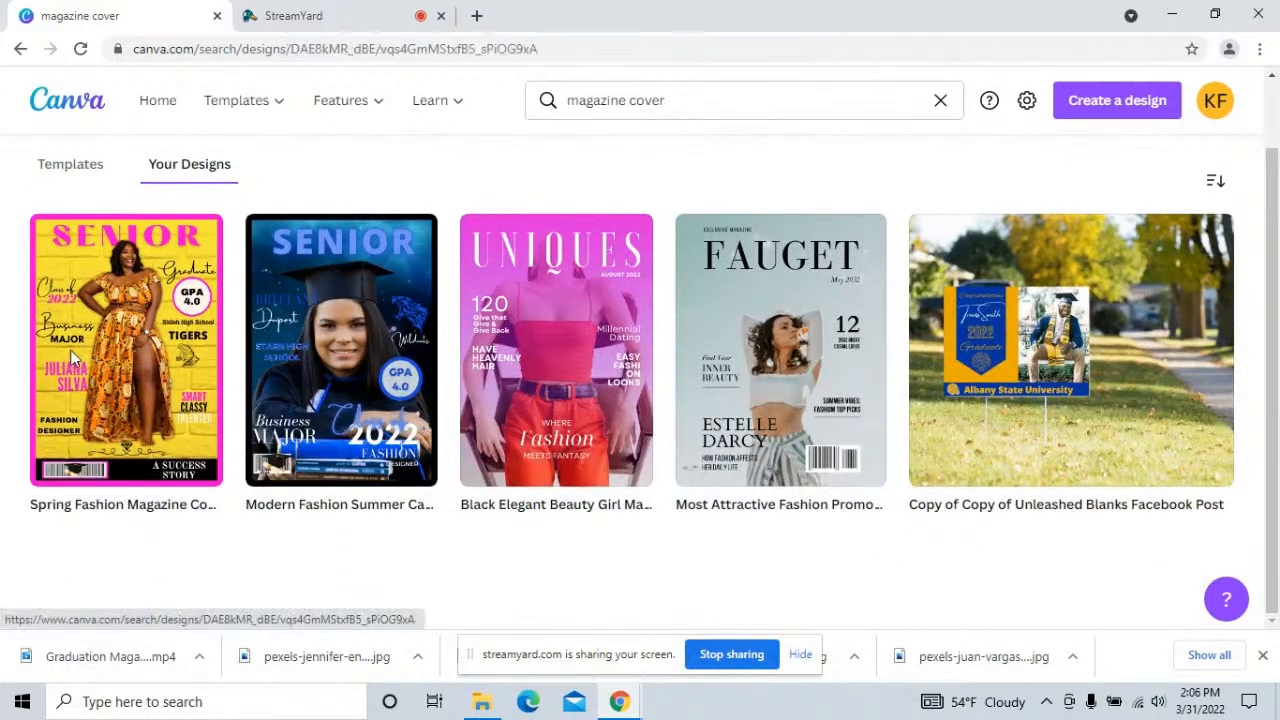
pyautogui.click(72, 355)
pyautogui.click(1037, 350)
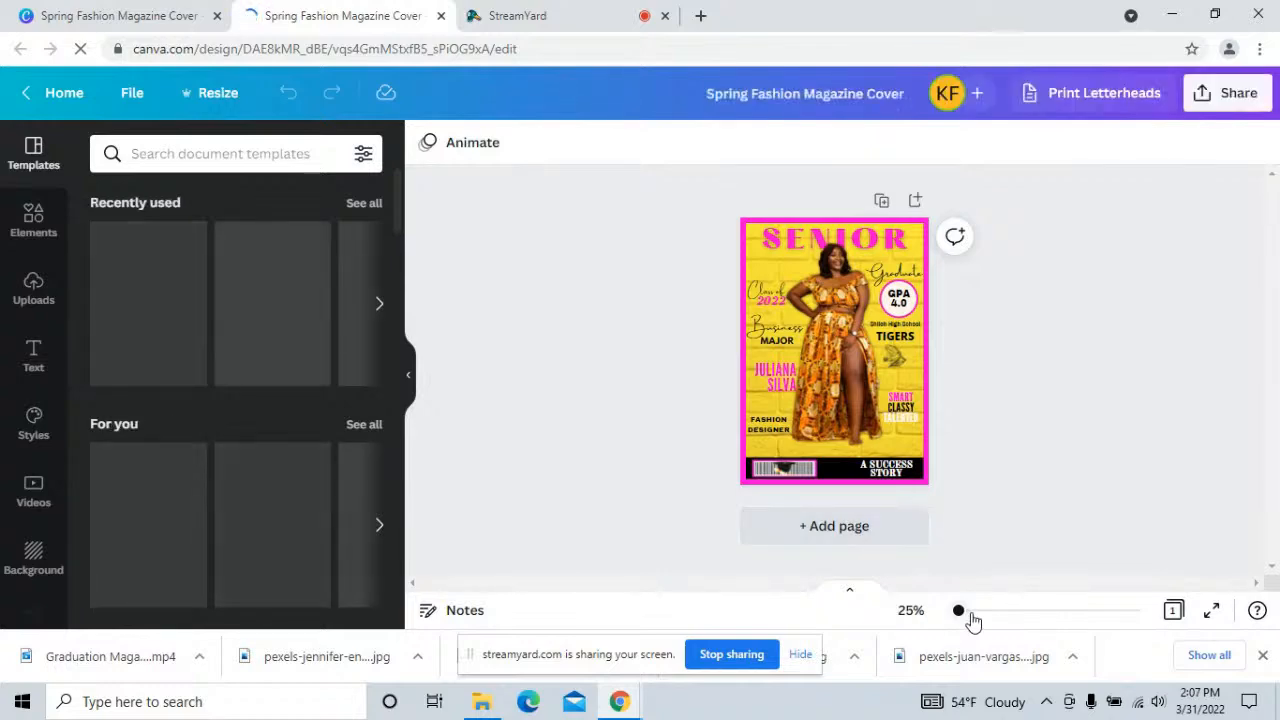
# - Enlarge the magazine cover to 57% and examine its title, photo, text details and lower banner
pyautogui.moveTo(959, 610); pyautogui.dragTo(971, 612)
pyautogui.scroll(2, 1075, 495)
pyautogui.scroll(-3, 1055, 483)
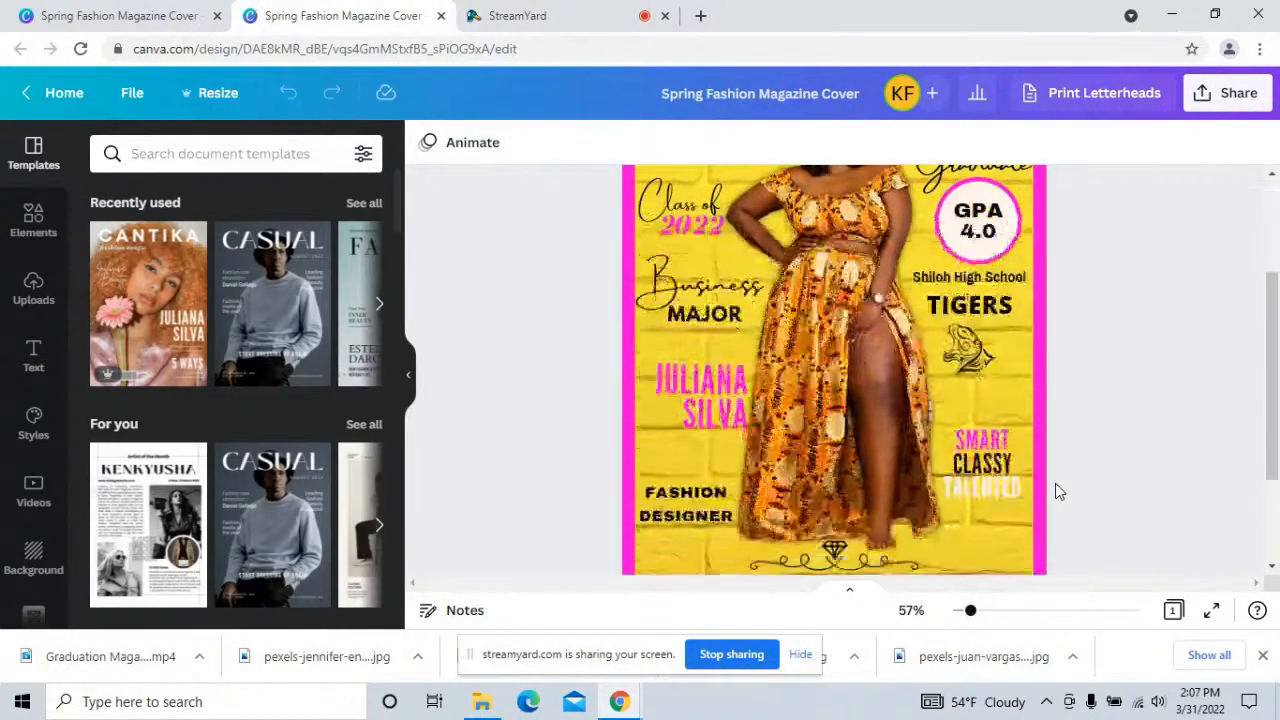
pyautogui.scroll(3, 1055, 483)
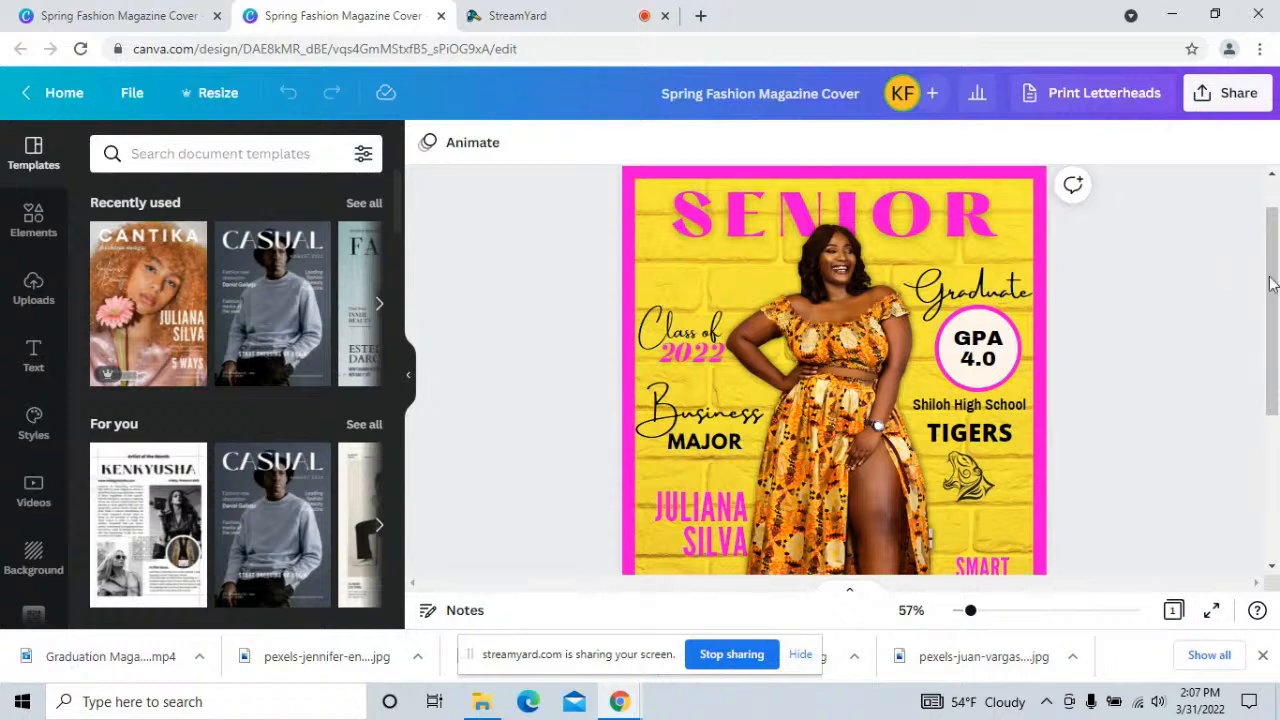
pyautogui.moveTo(1268, 286)
pyautogui.mouseDown()
pyautogui.moveTo(1275, 395)
pyautogui.moveTo(1260, 277)
pyautogui.moveTo(1276, 430)
pyautogui.moveTo(1276, 270)
pyautogui.mouseUp()
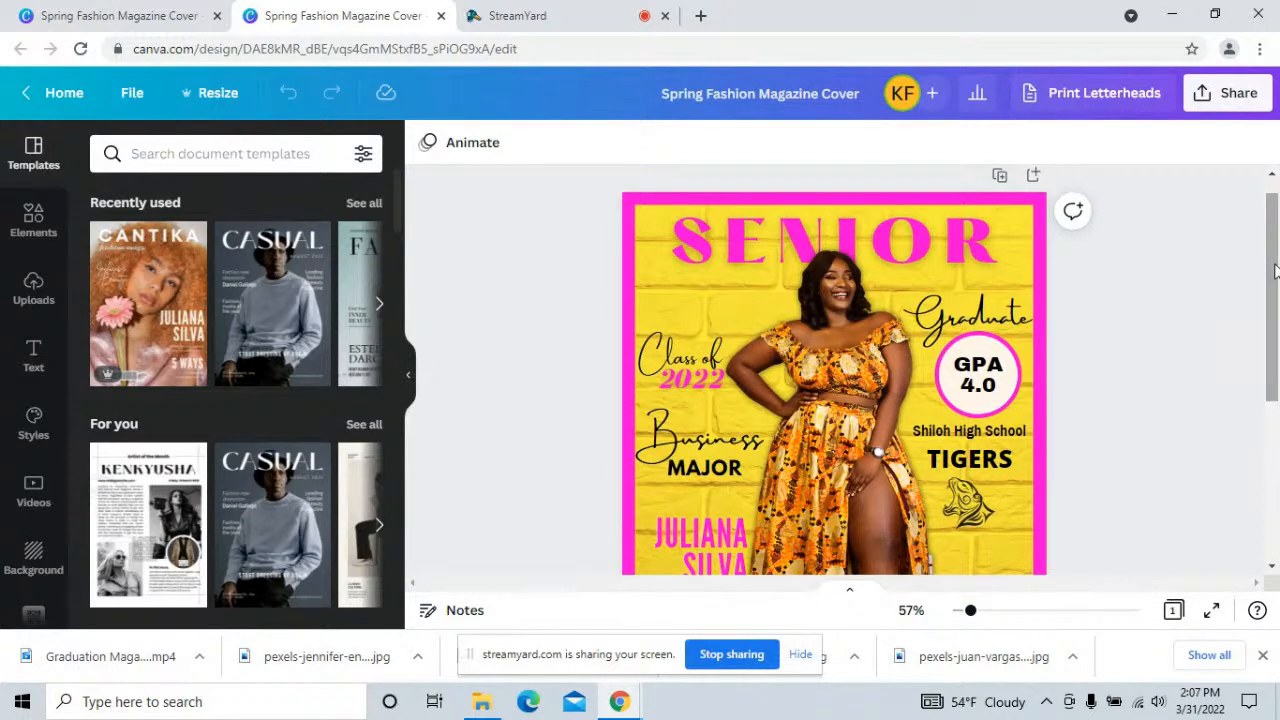
pyautogui.click(700, 15)
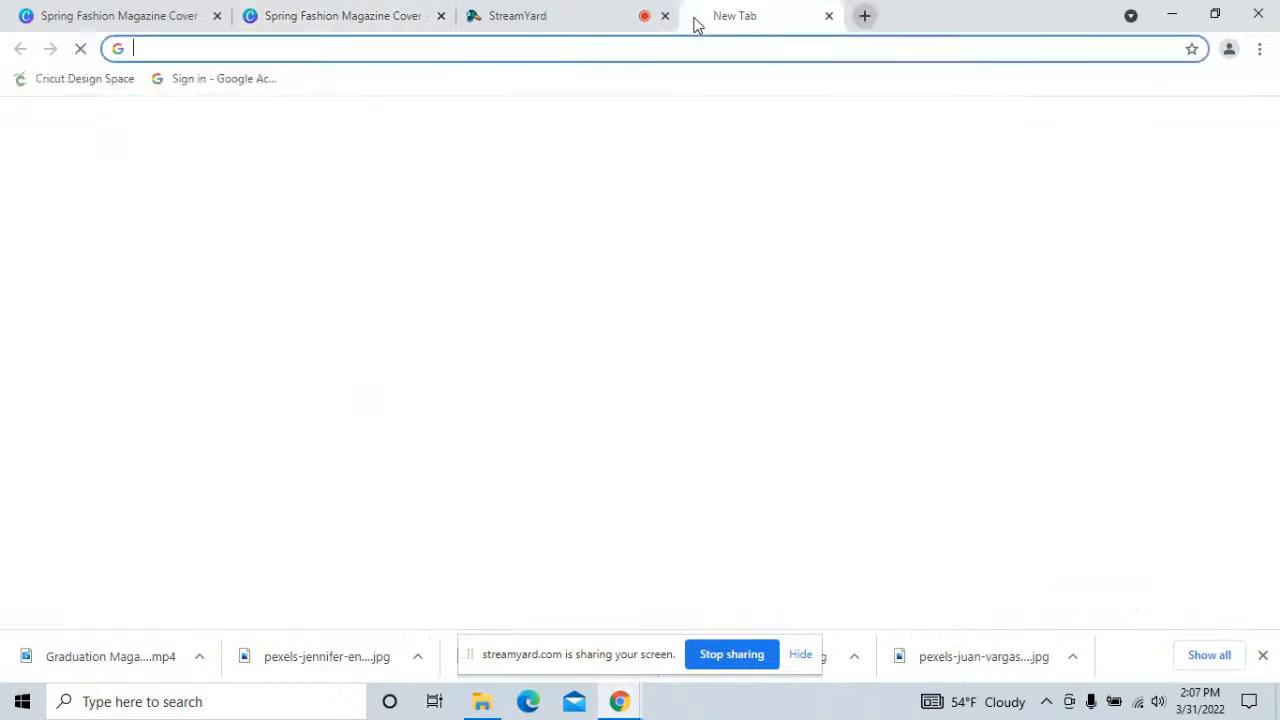
pyautogui.write('www.')
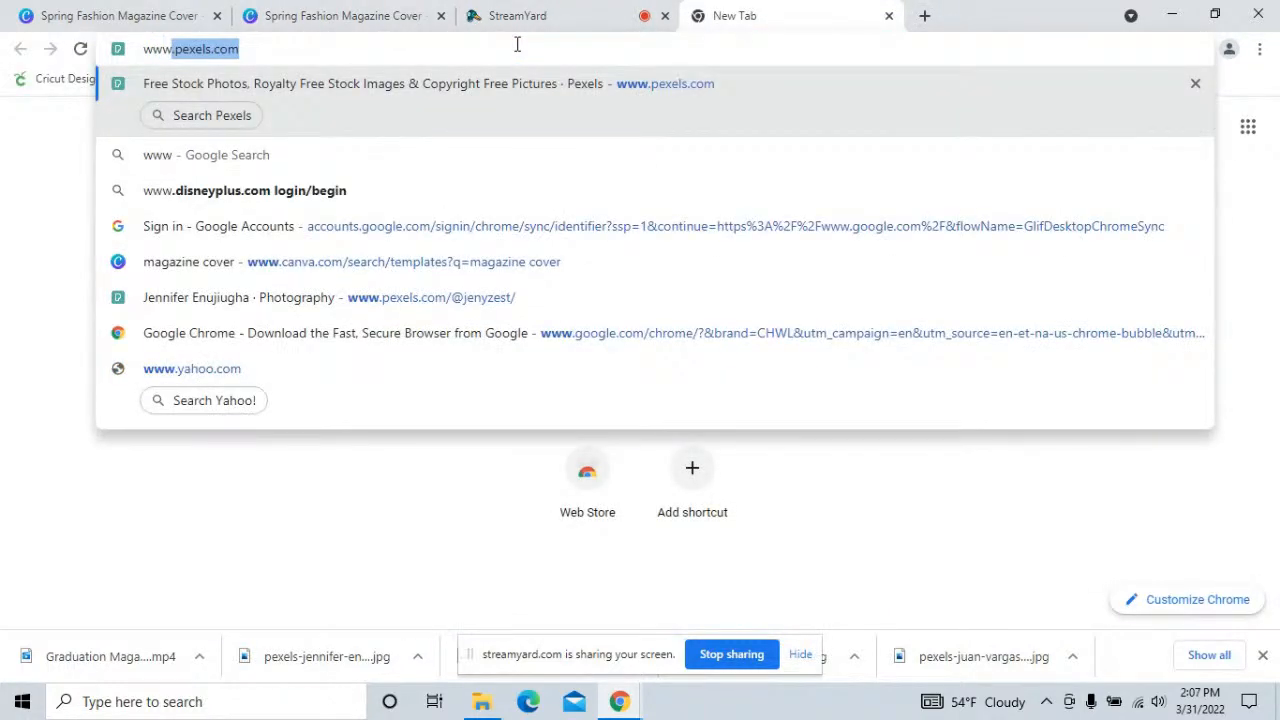
pyautogui.write('pe')
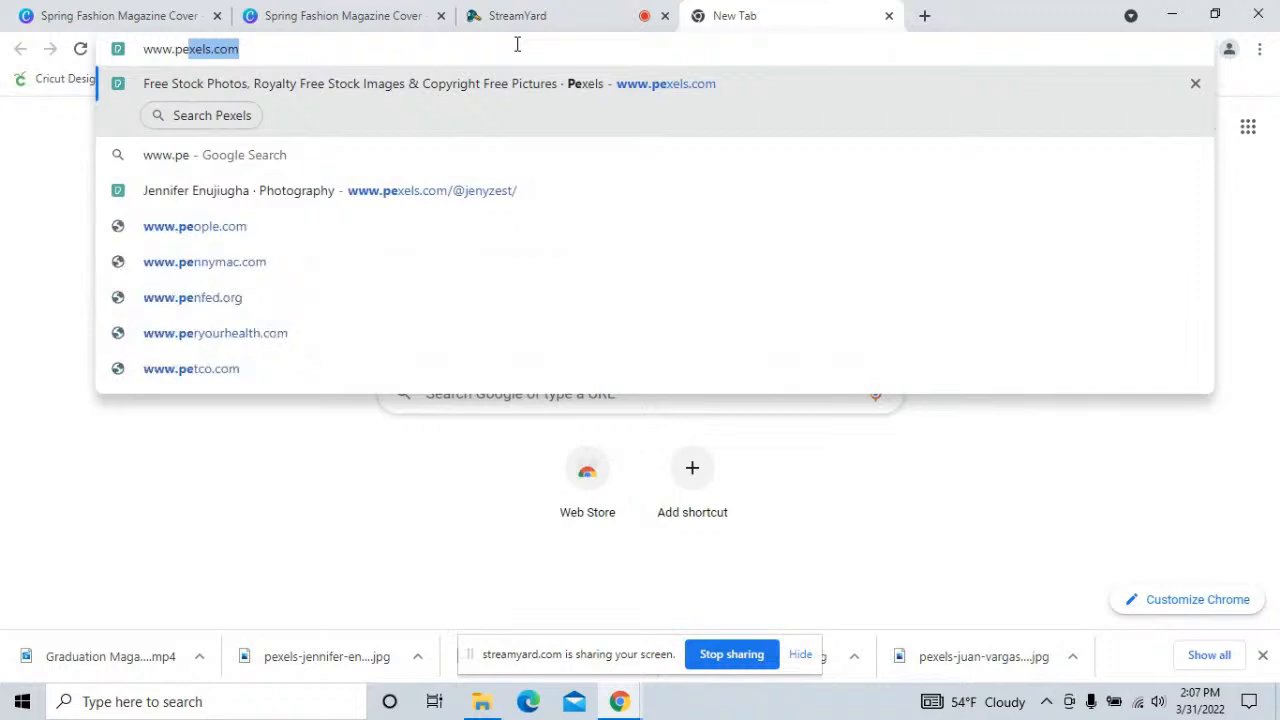
pyautogui.write('xels.com')
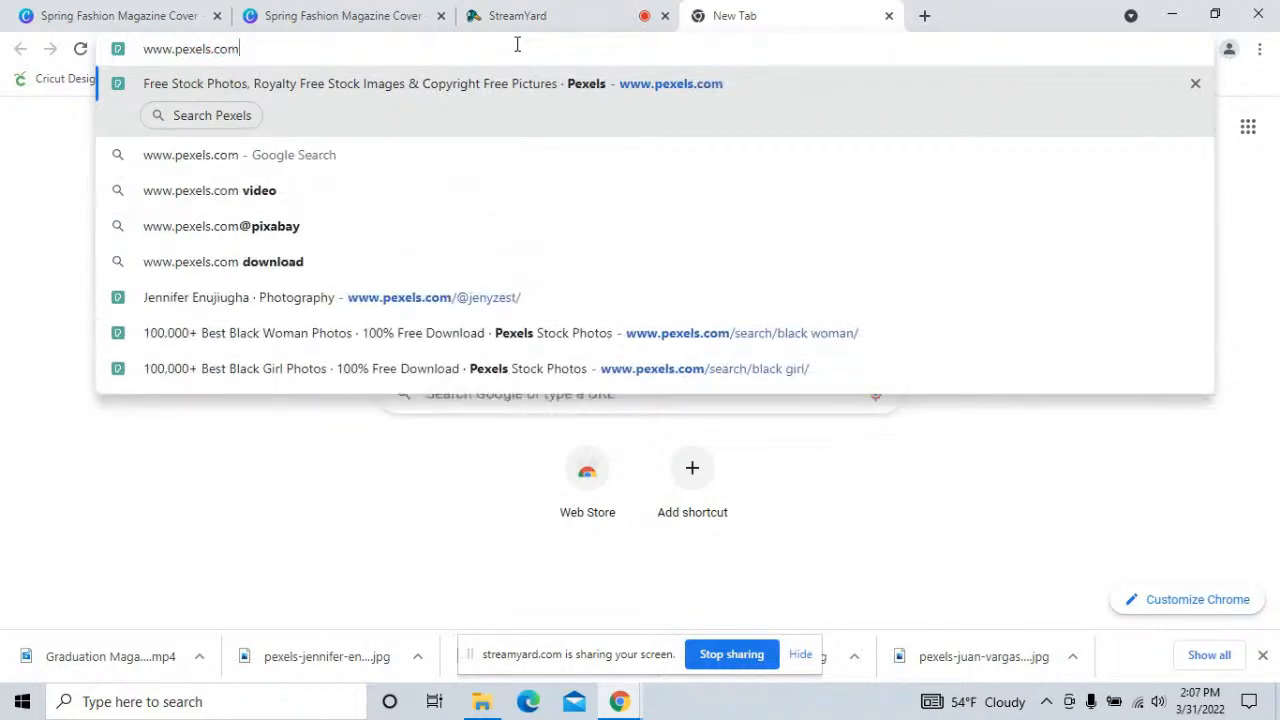
pyautogui.press('Return')
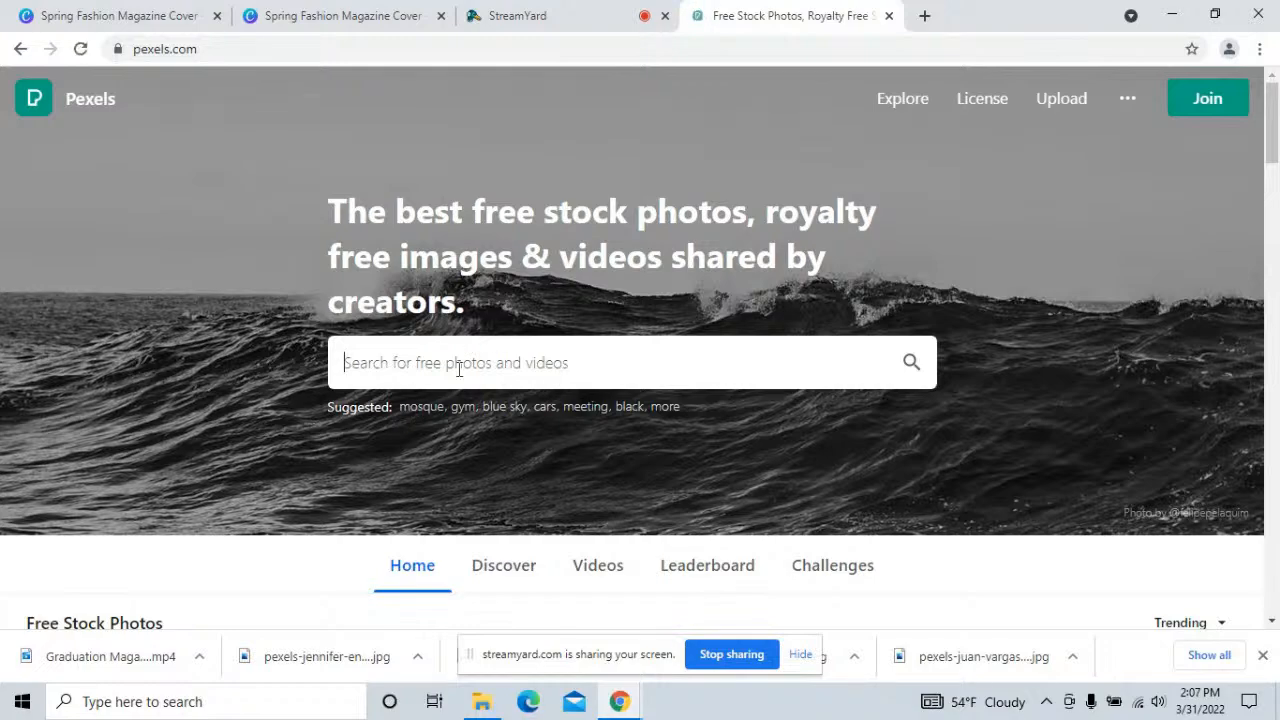
pyautogui.scroll(-5, 563, 320)
pyautogui.scroll(5, 714, 362)
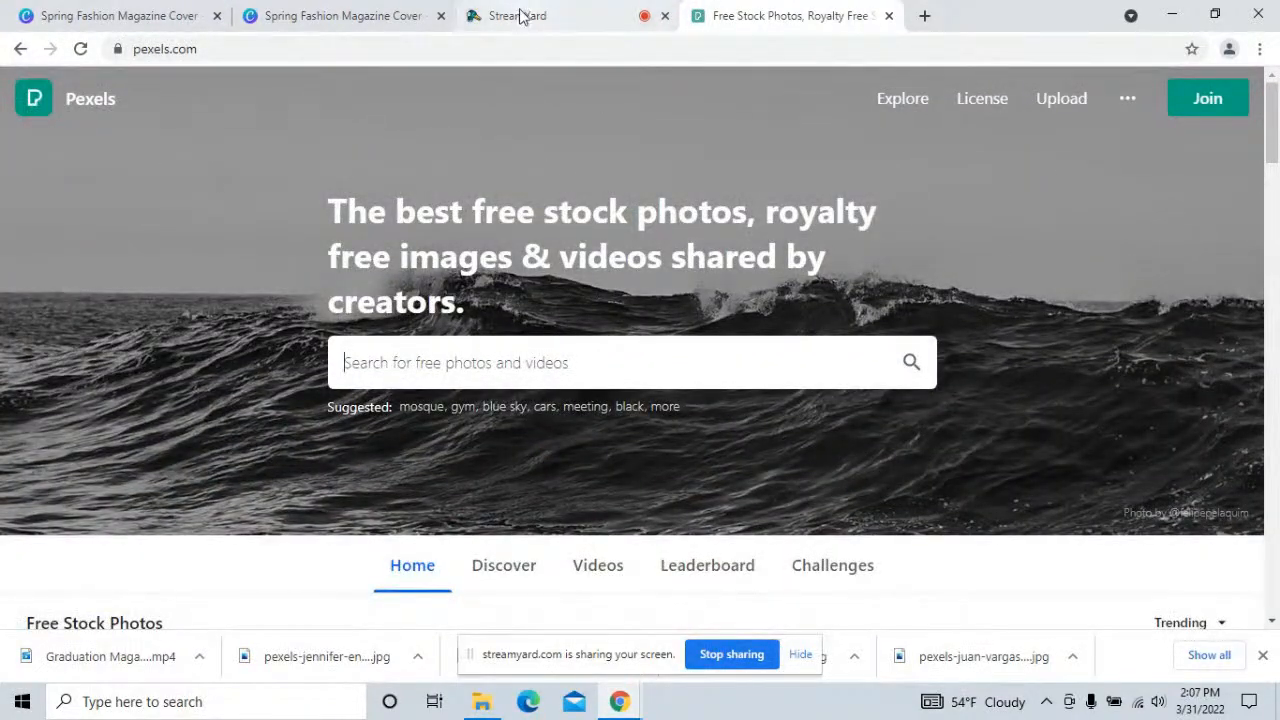
# - Return to the magazine cover design in Canva and display the additional apps with content sources such as Pexels
pyautogui.click(320, 15)
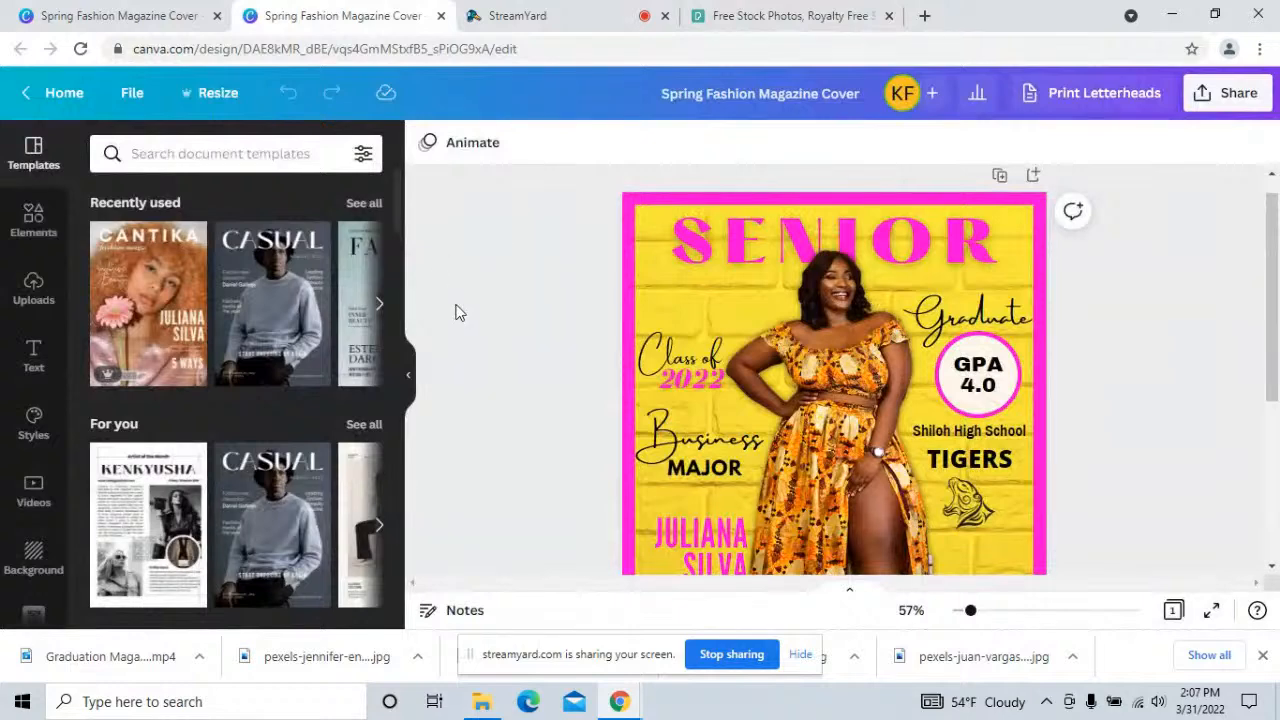
pyautogui.scroll(-2, 514, 400)
pyautogui.scroll(-3, 30, 420)
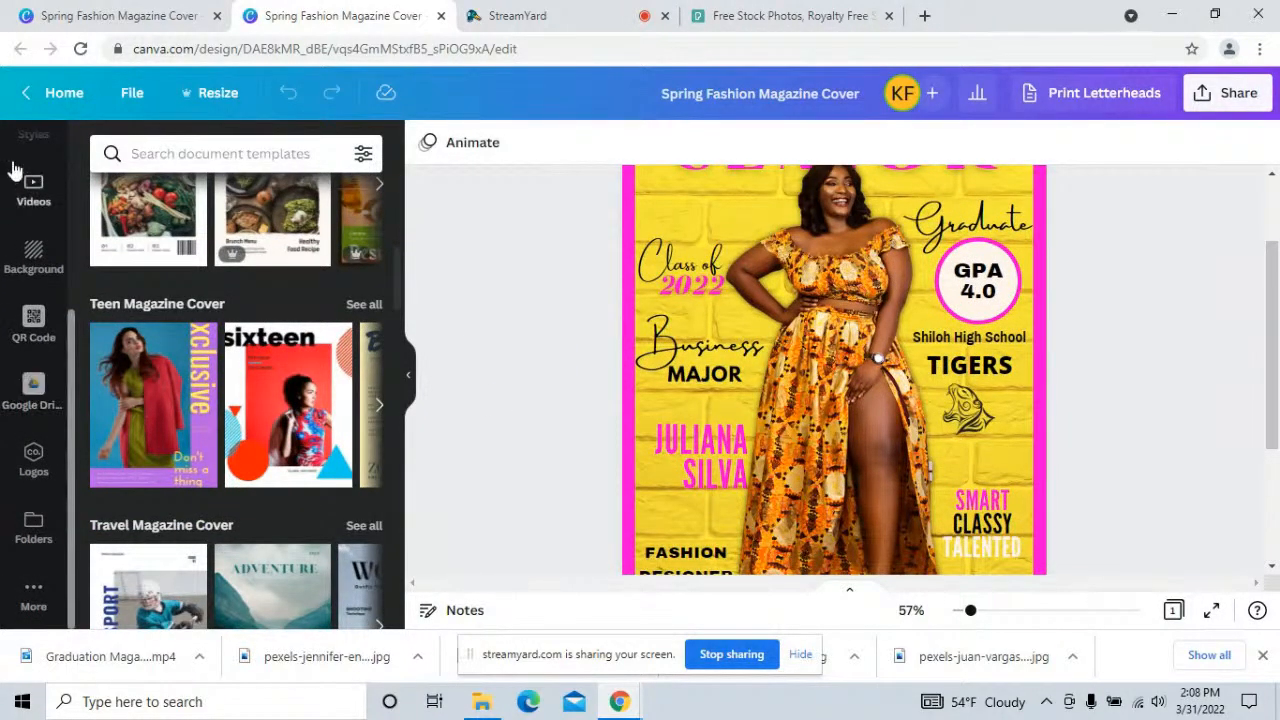
pyautogui.click(32, 596)
pyautogui.scroll(-3, 163, 413)
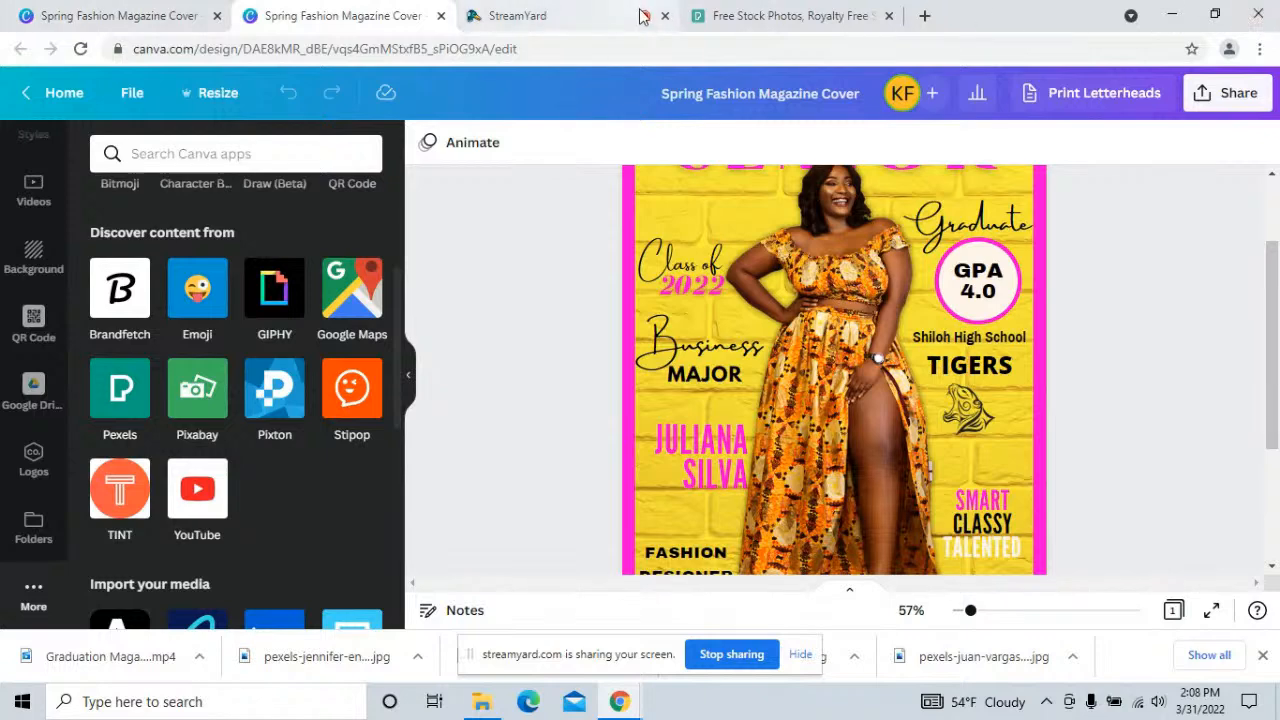
# - Add a new page below the magazine cover
pyautogui.scroll(-5, 750, 396)
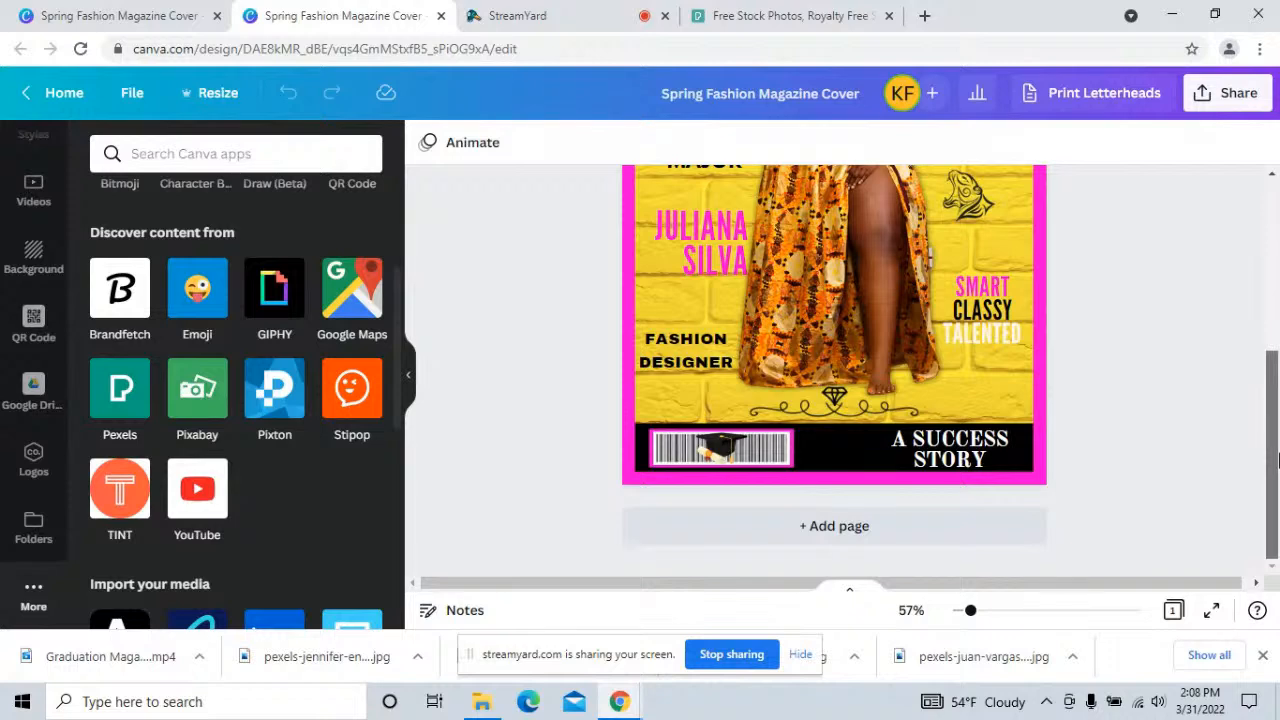
pyautogui.click(862, 537)
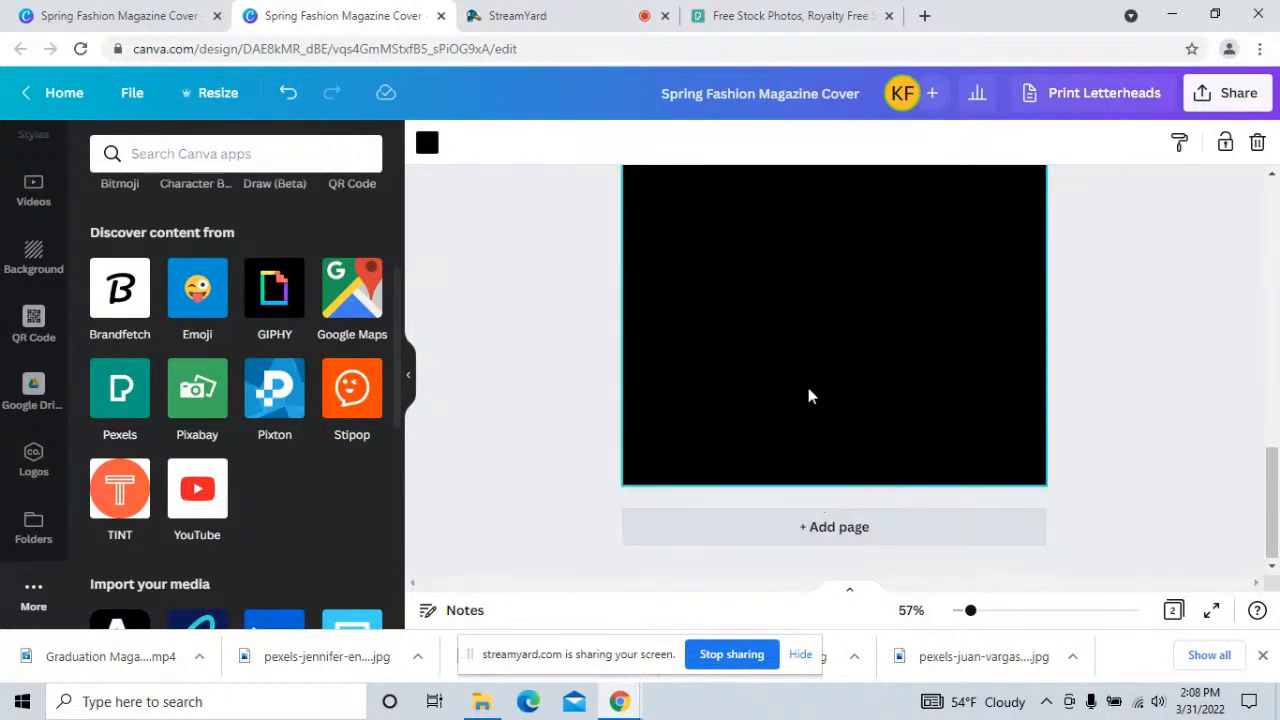
pyautogui.scroll(6, 1206, 415)
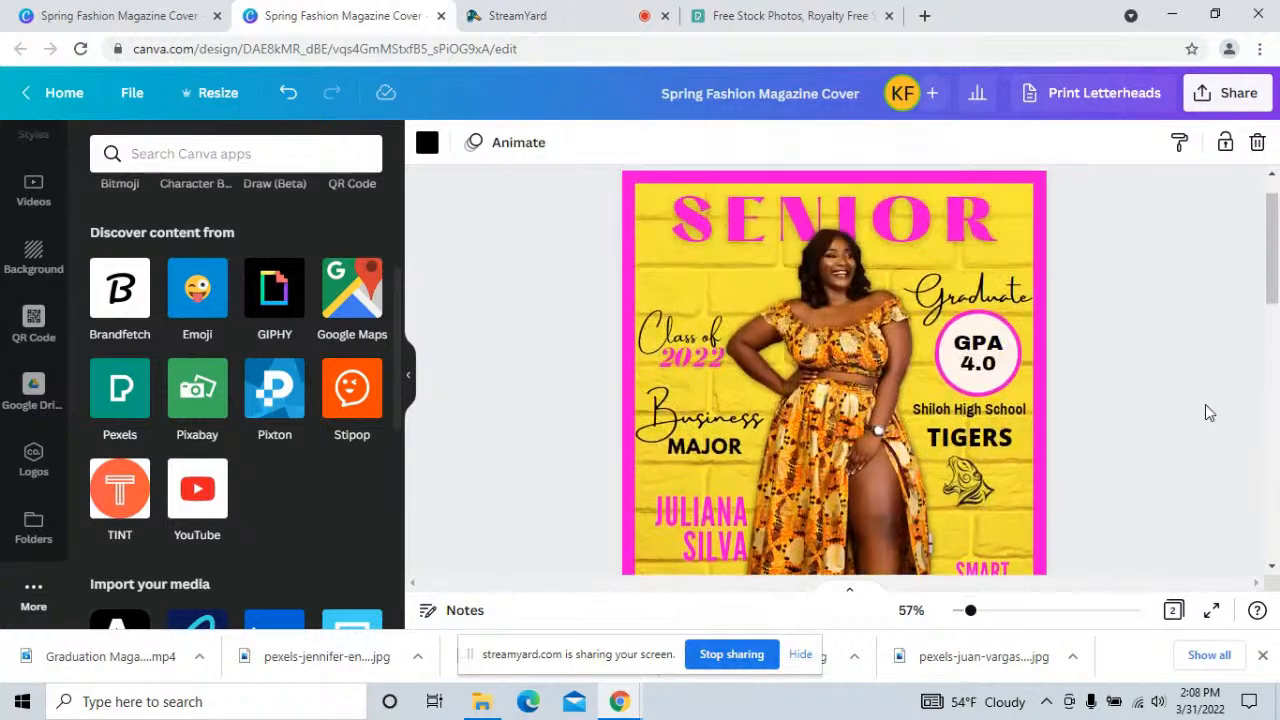
pyautogui.scroll(-3, 1205, 408)
pyautogui.scroll(-5, 1205, 404)
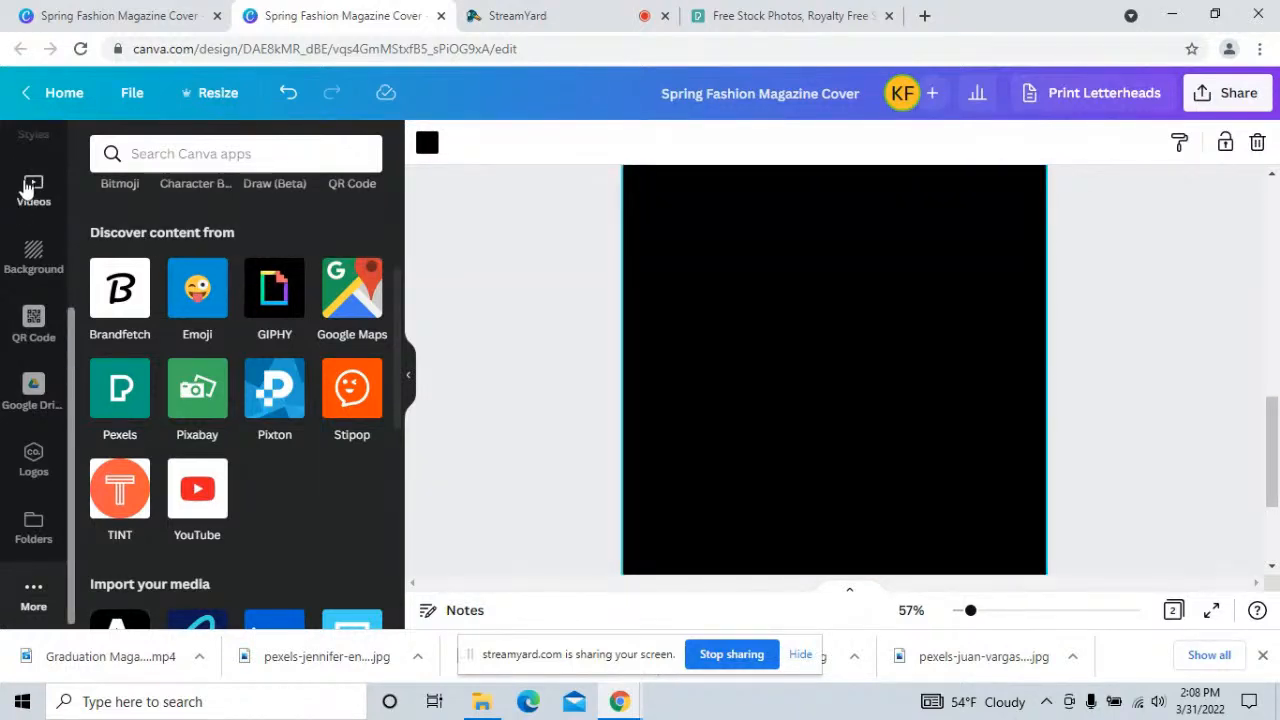
pyautogui.scroll(3, 110, 255)
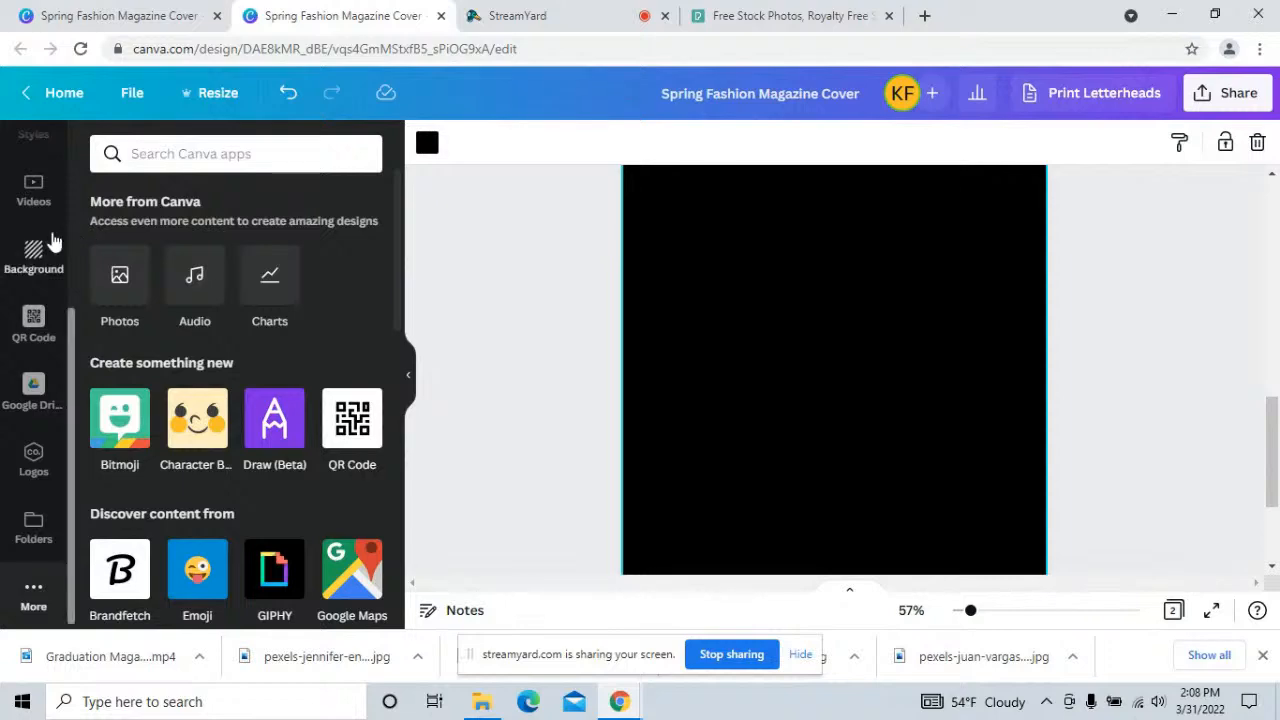
pyautogui.scroll(3, 46, 230)
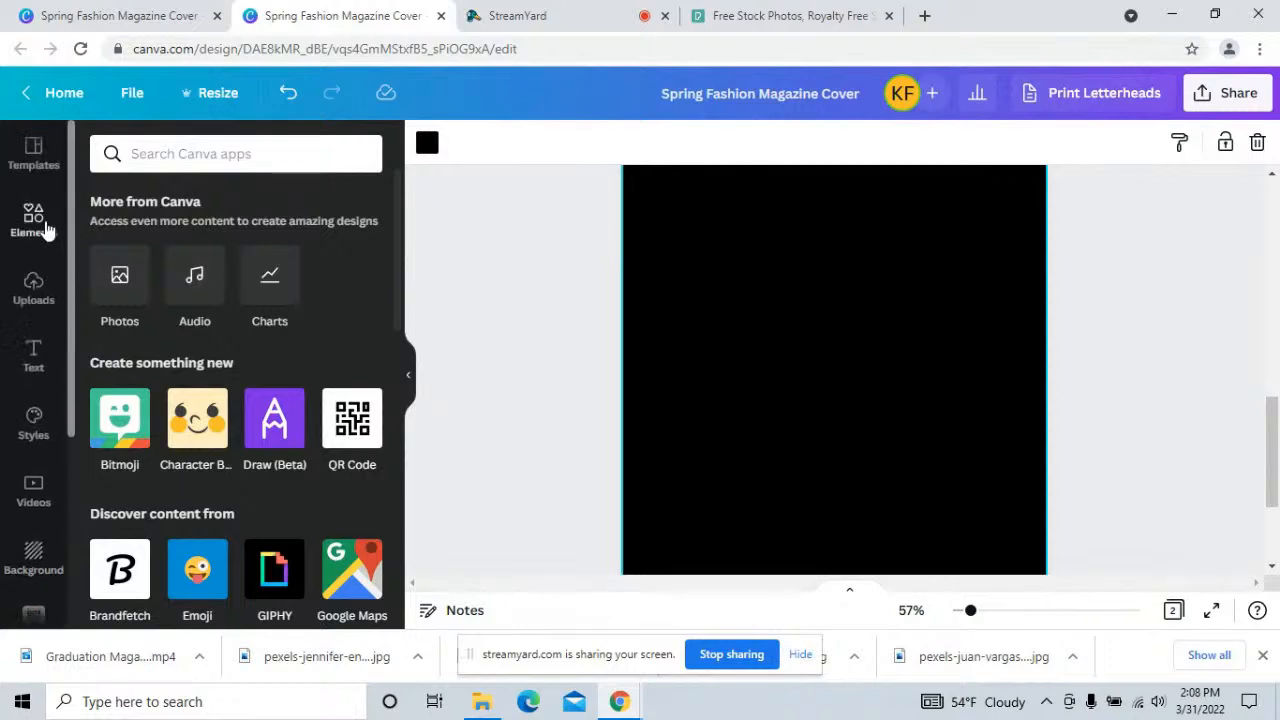
# - Apply the recently used Casual magazine cover template to the blank second page and check its lower part
pyautogui.click(33, 166)
pyautogui.scroll(5, 230, 334)
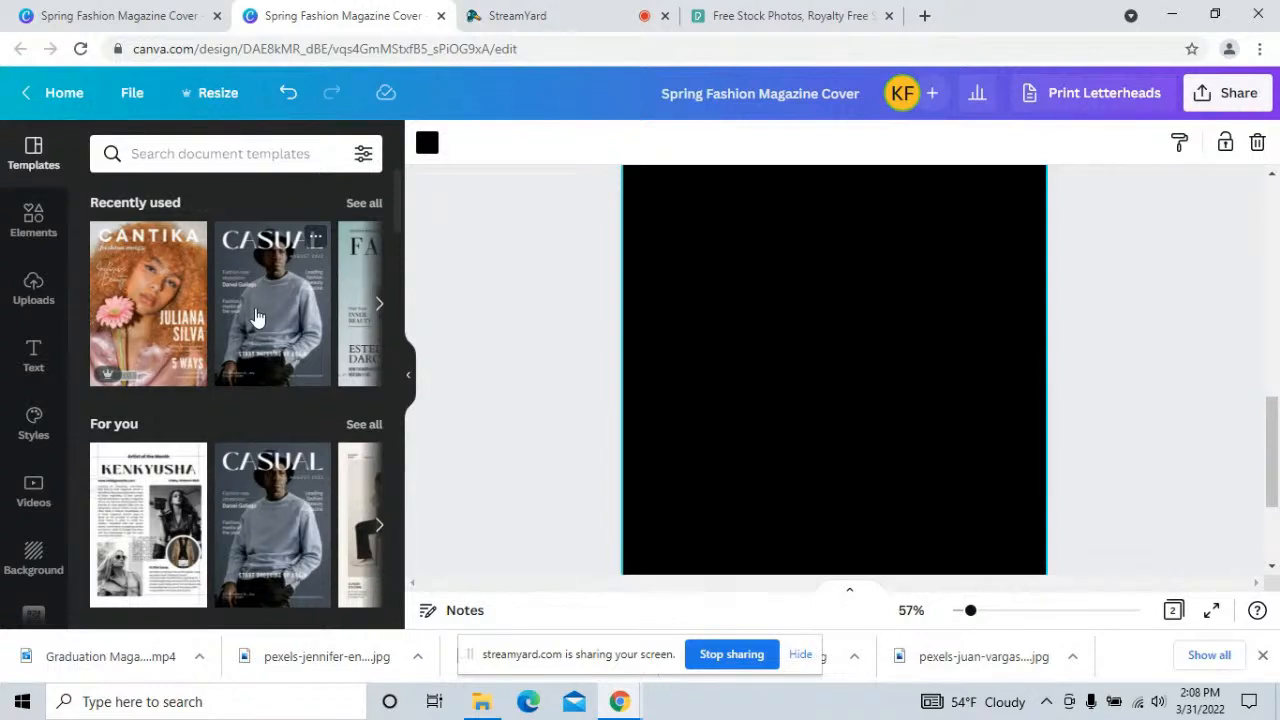
pyautogui.click(256, 317)
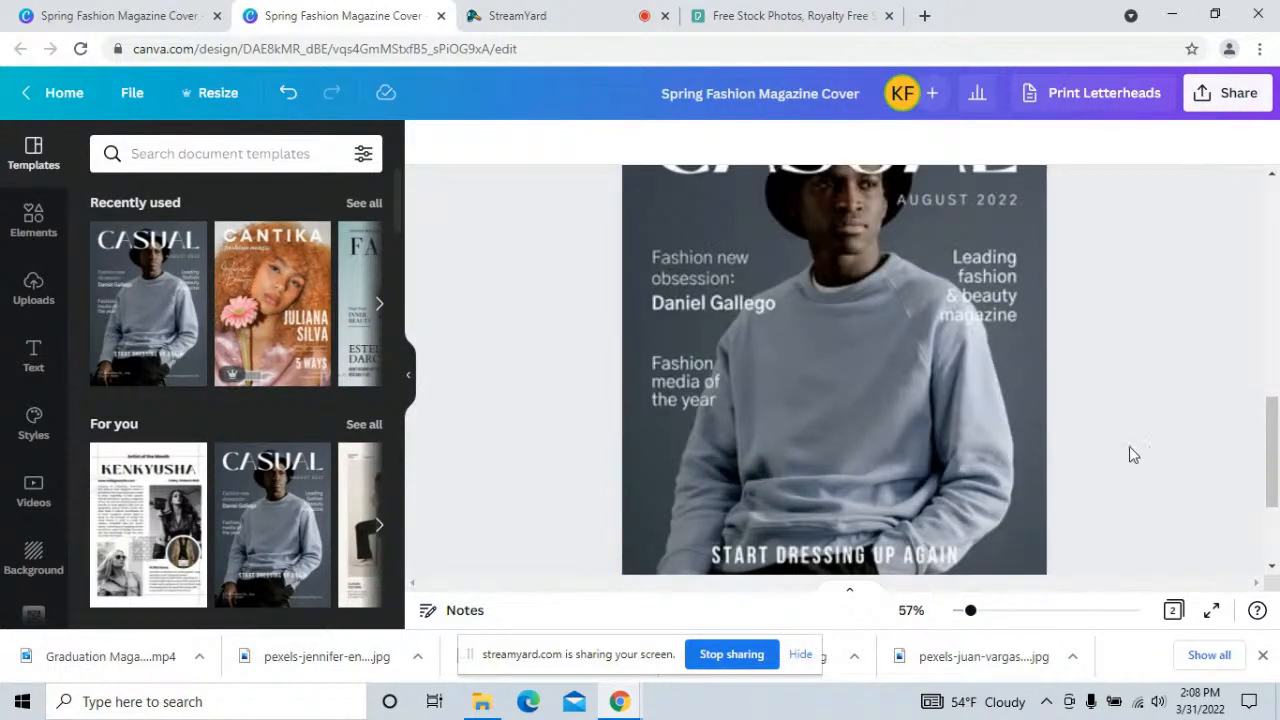
pyautogui.click(623, 357)
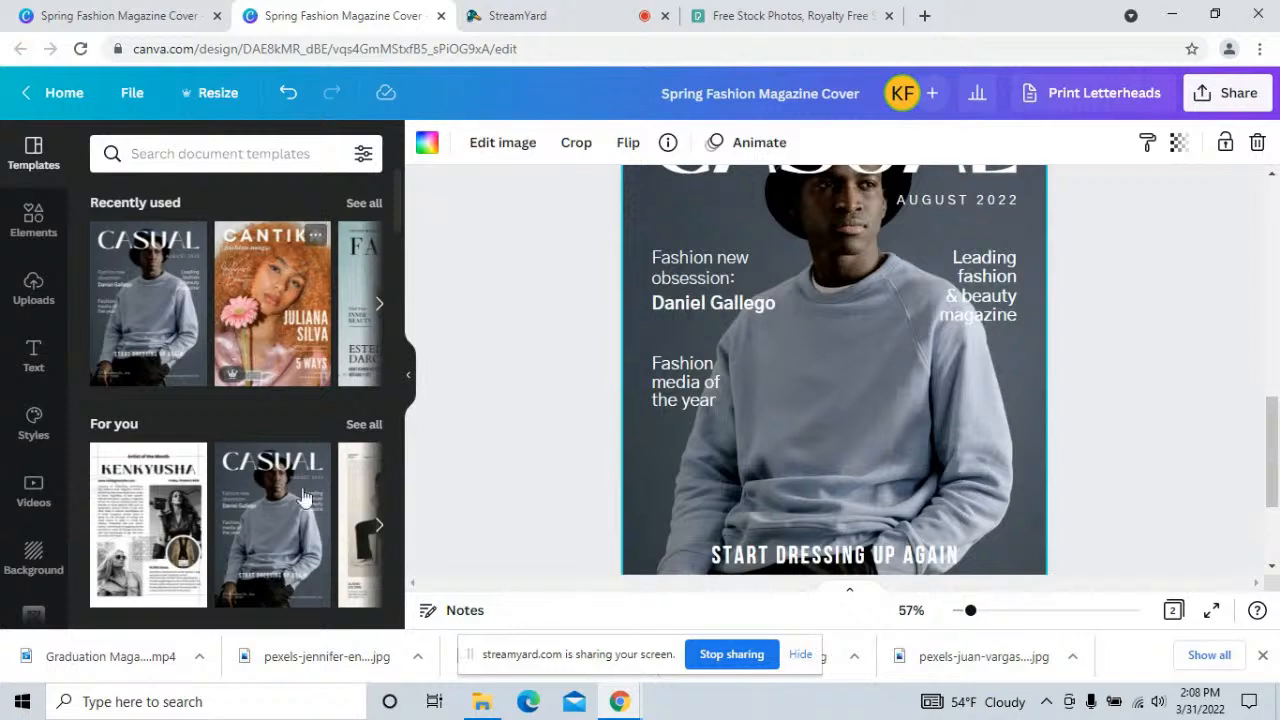
pyautogui.scroll(-3, 690, 400)
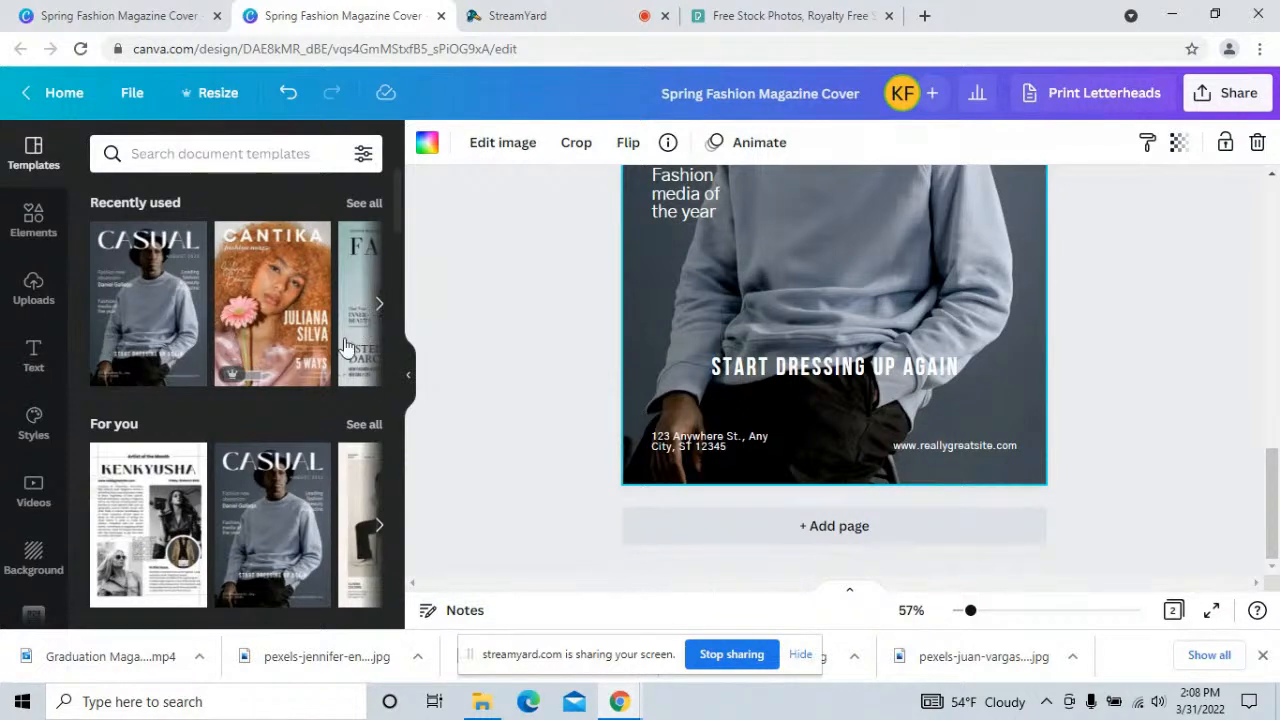
# - Find the Fauget fashion magazine cover among all template results and apply it to the second page
pyautogui.scroll(-1, 248, 380)
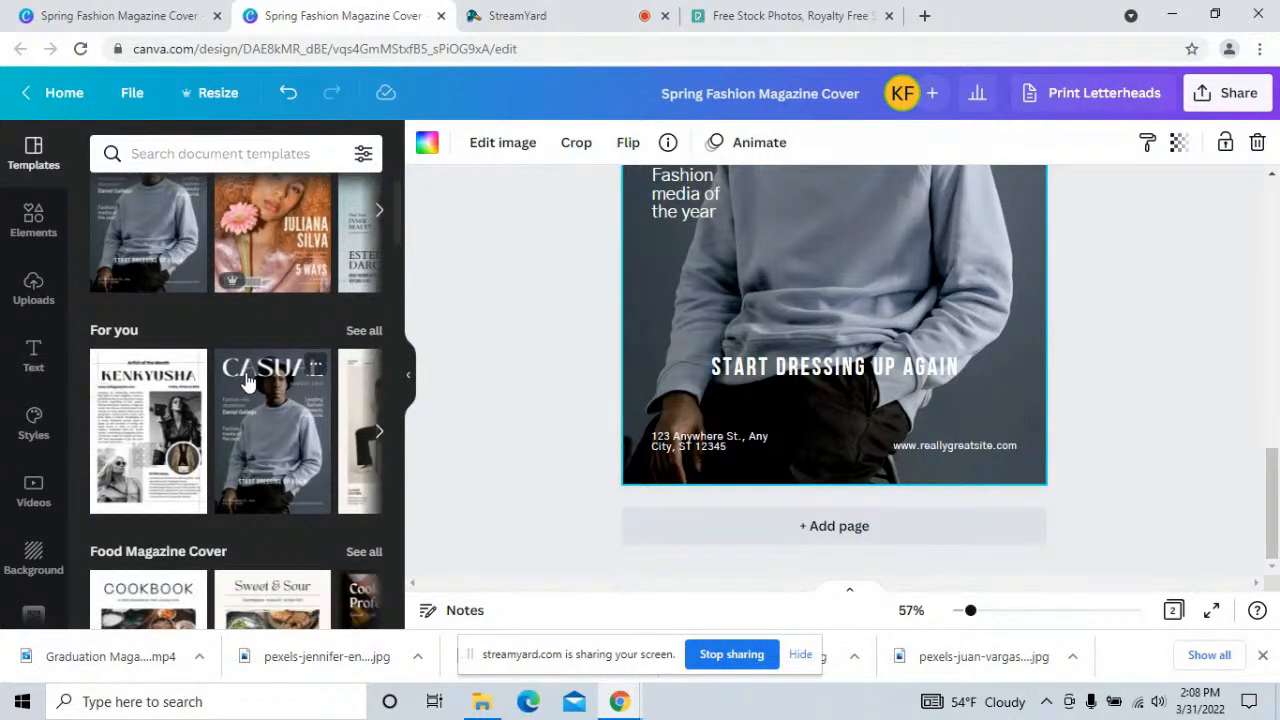
pyautogui.scroll(-1, 248, 380)
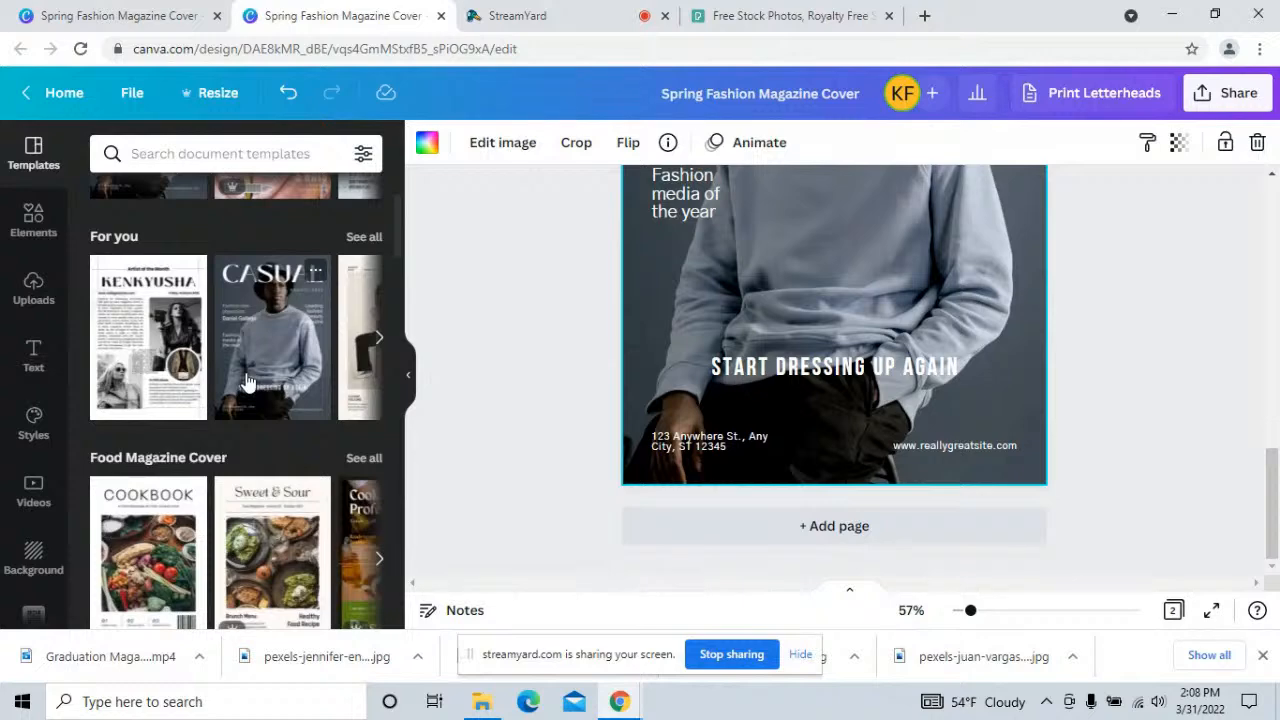
pyautogui.scroll(-6, 248, 380)
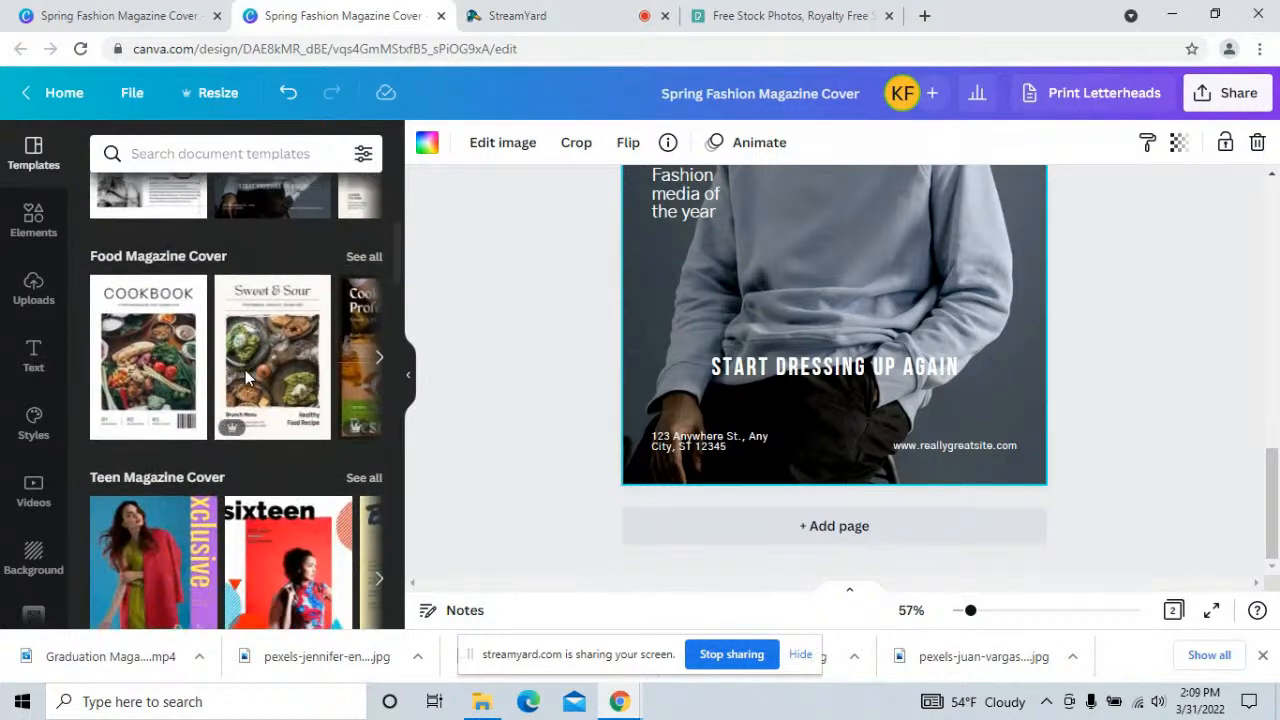
pyautogui.scroll(-4, 235, 378)
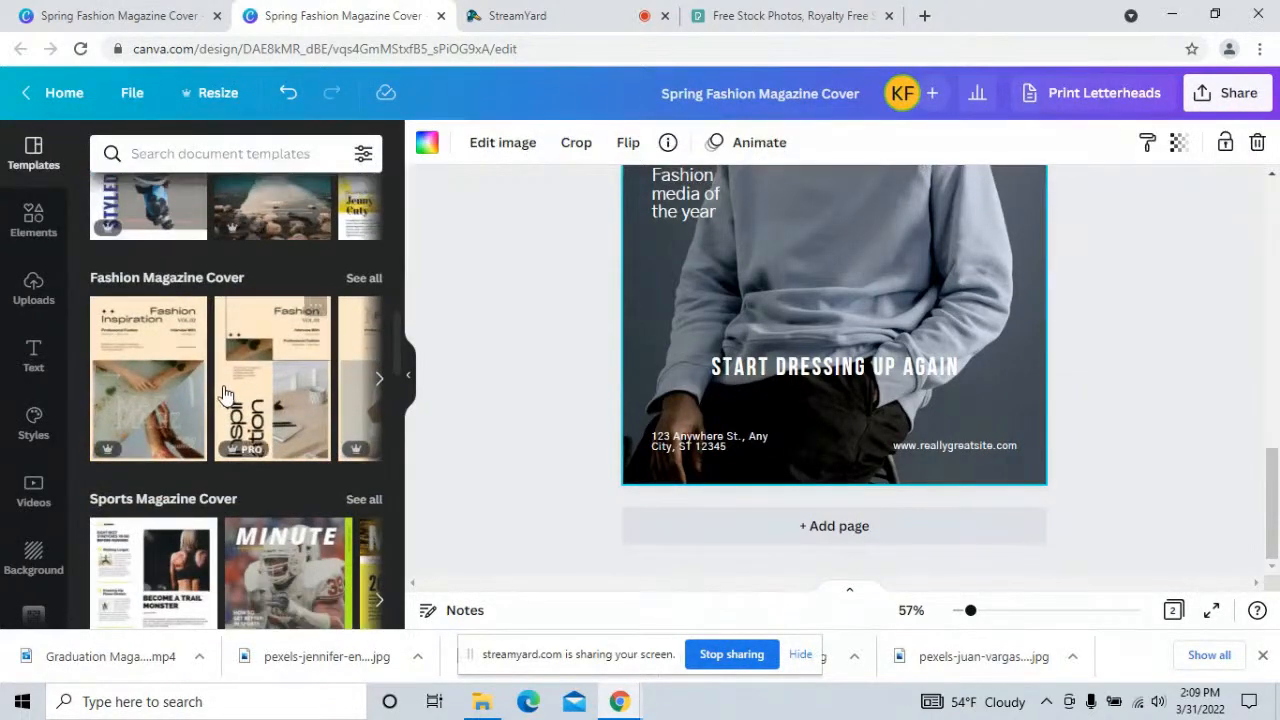
pyautogui.scroll(1, 300, 355)
pyautogui.click(379, 252)
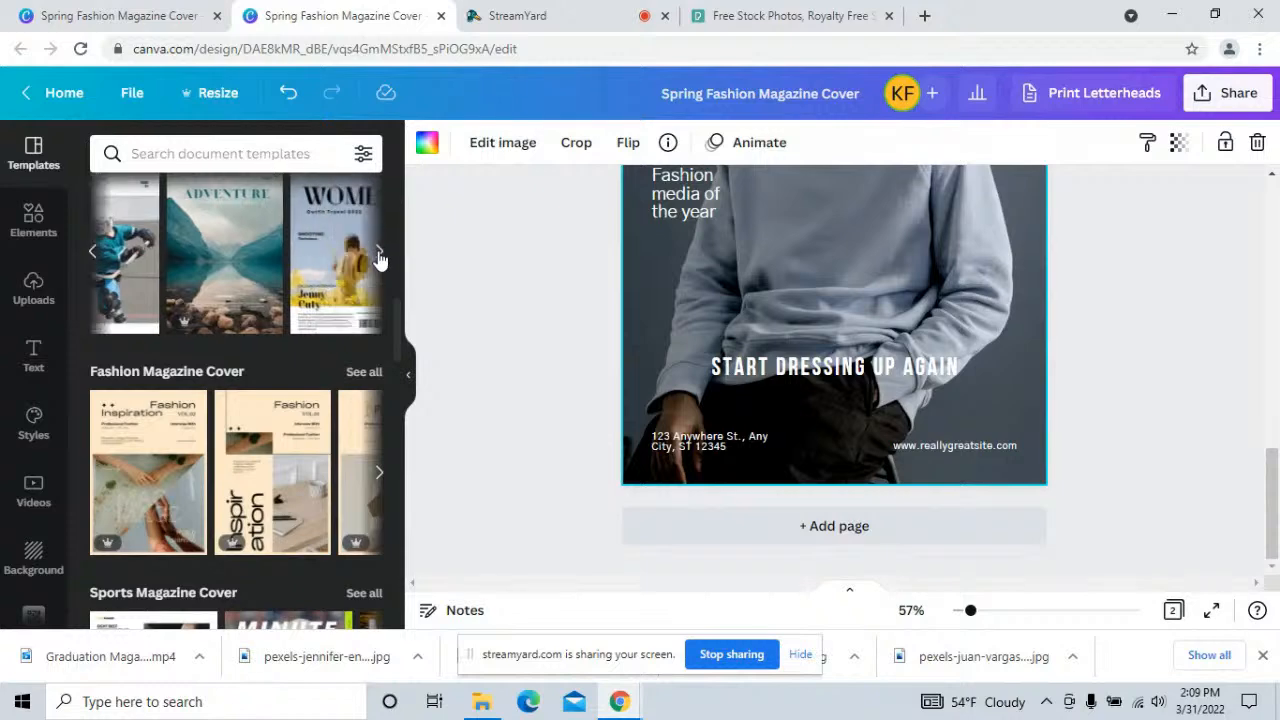
pyautogui.scroll(-4, 305, 470)
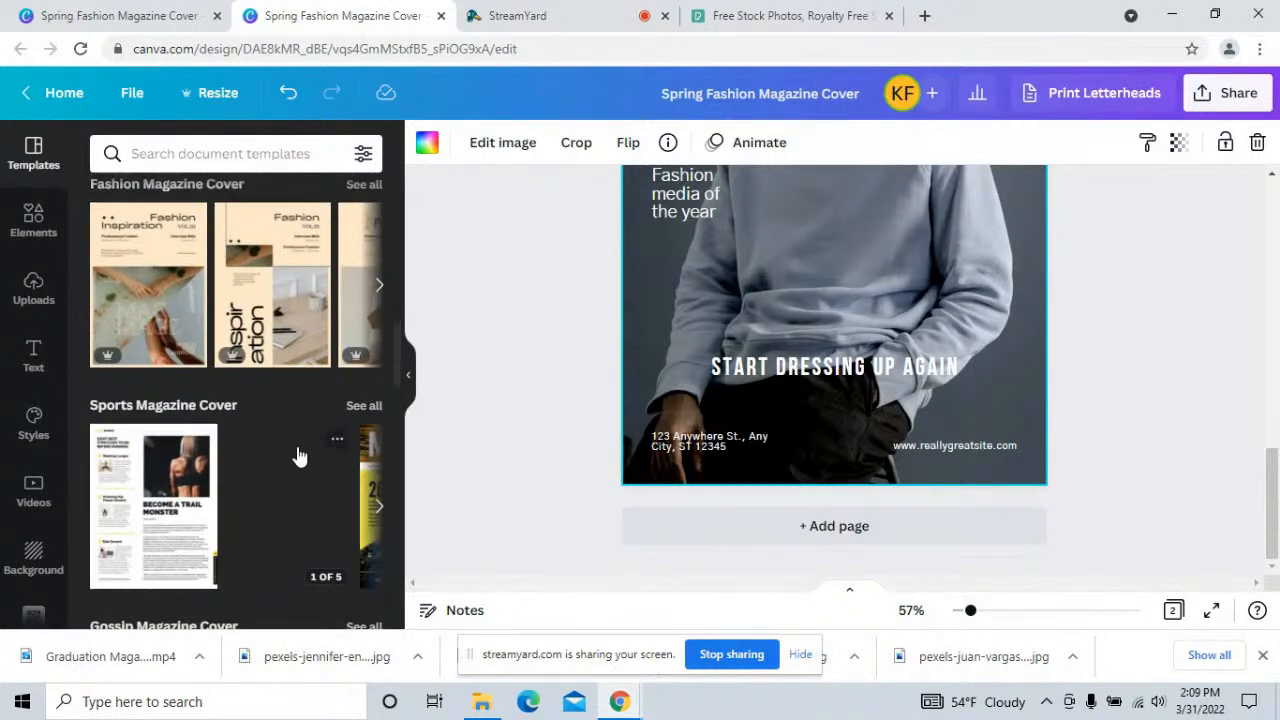
pyautogui.scroll(-5, 300, 428)
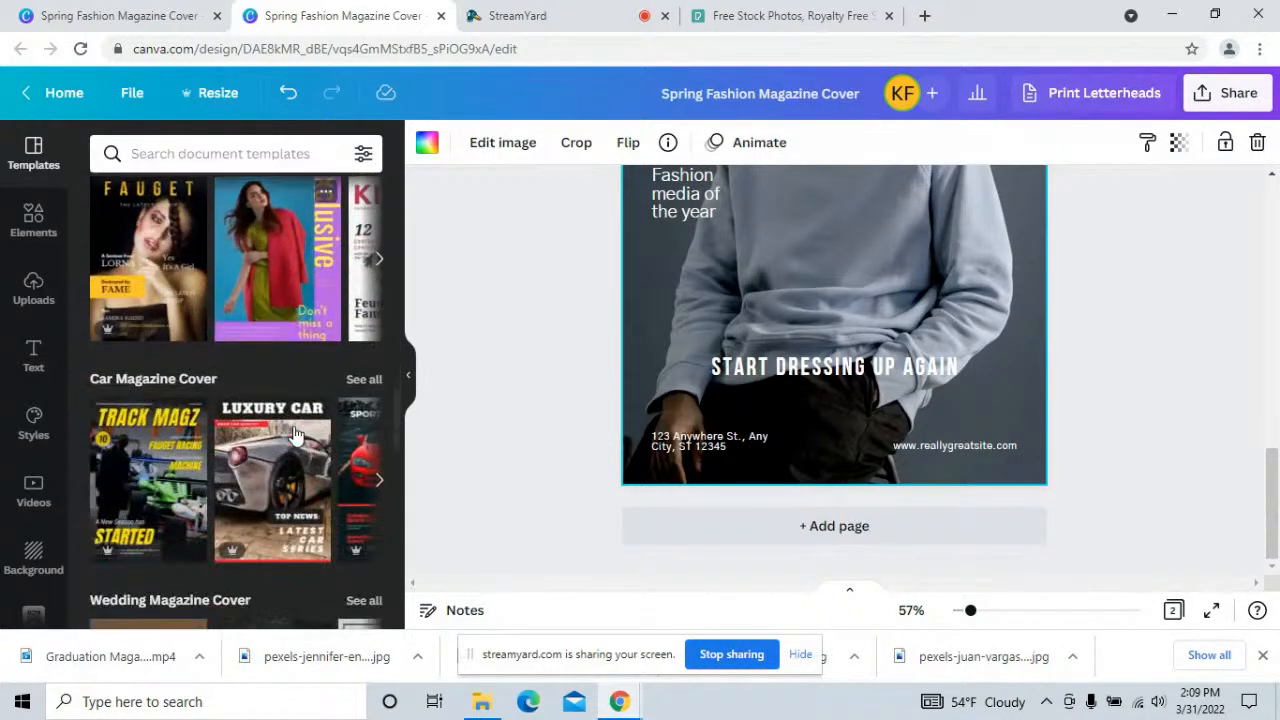
pyautogui.scroll(-10, 295, 433)
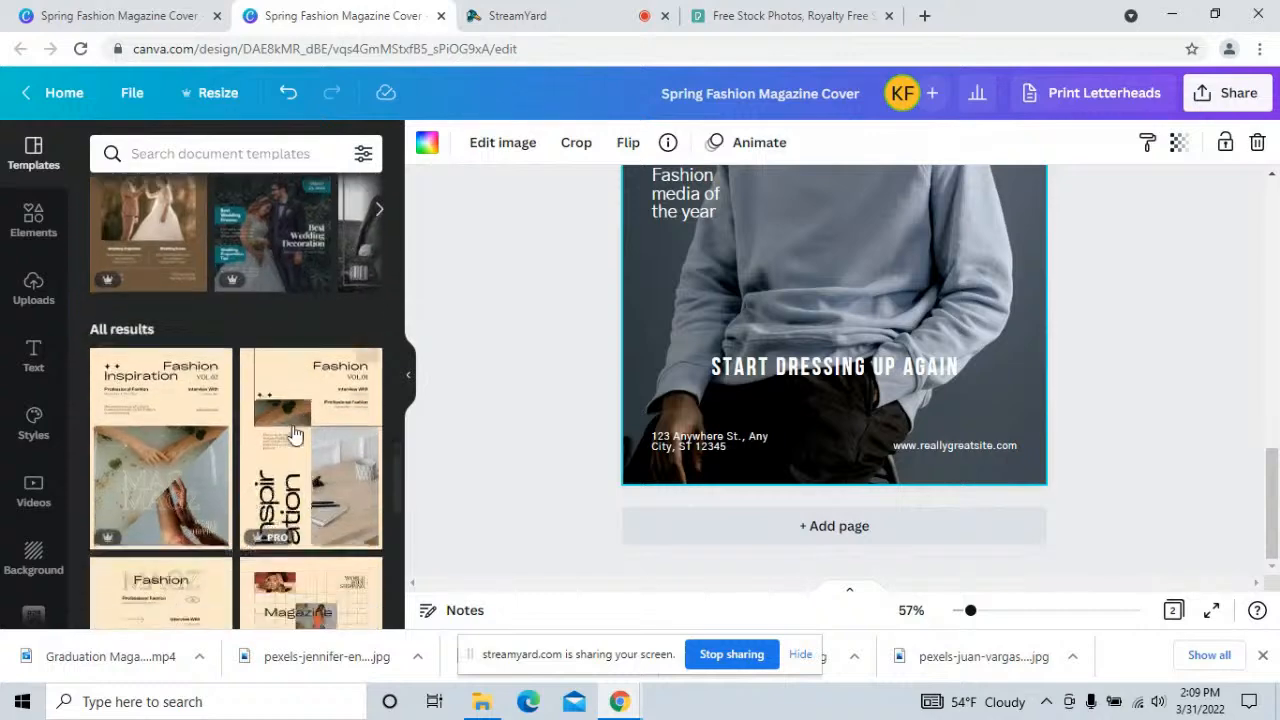
pyautogui.scroll(-2, 293, 432)
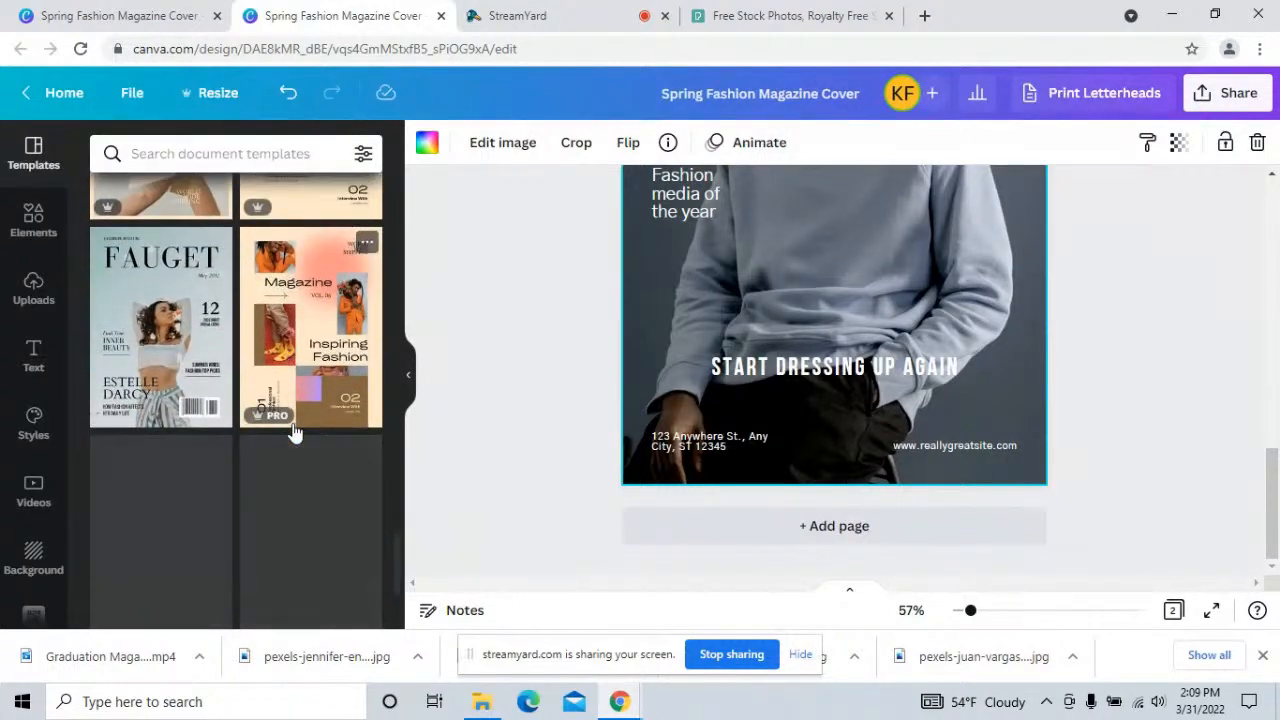
pyautogui.click(138, 312)
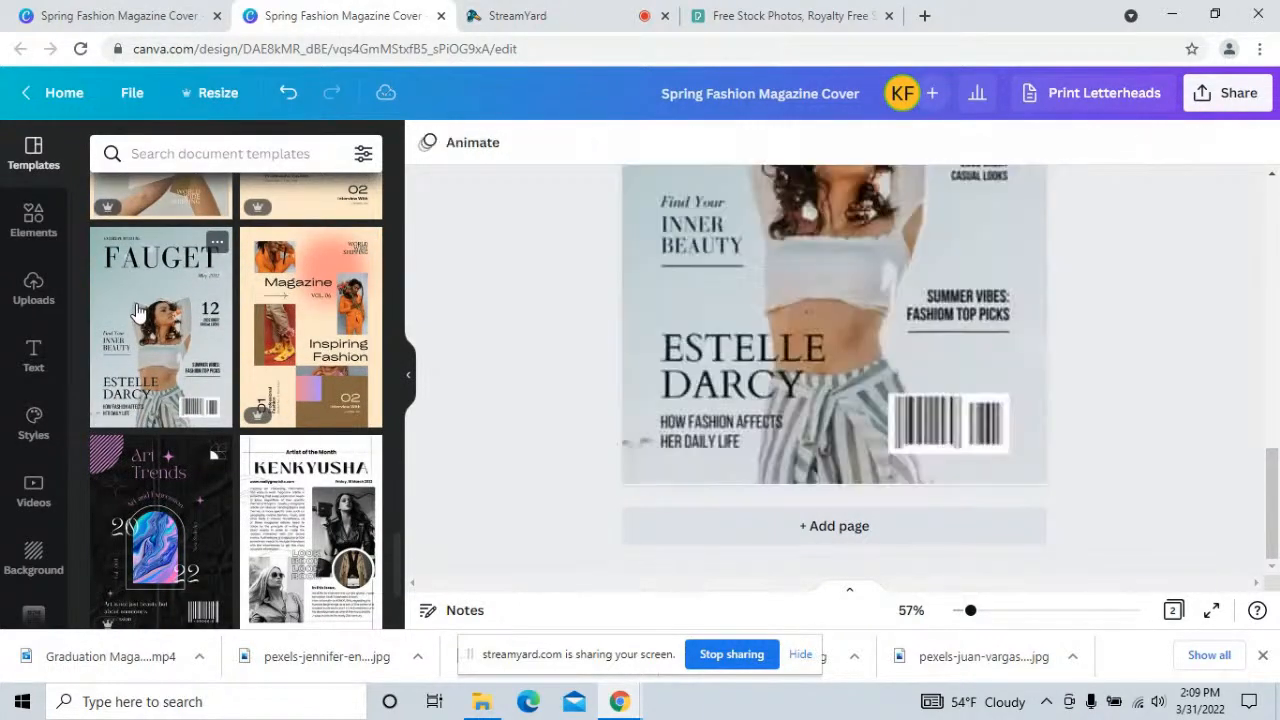
pyautogui.click(1030, 415)
# - Examine the Fauget layout on the second page and compare it with the finished Senior cover on page 1
pyautogui.scroll(2, 1077, 430)
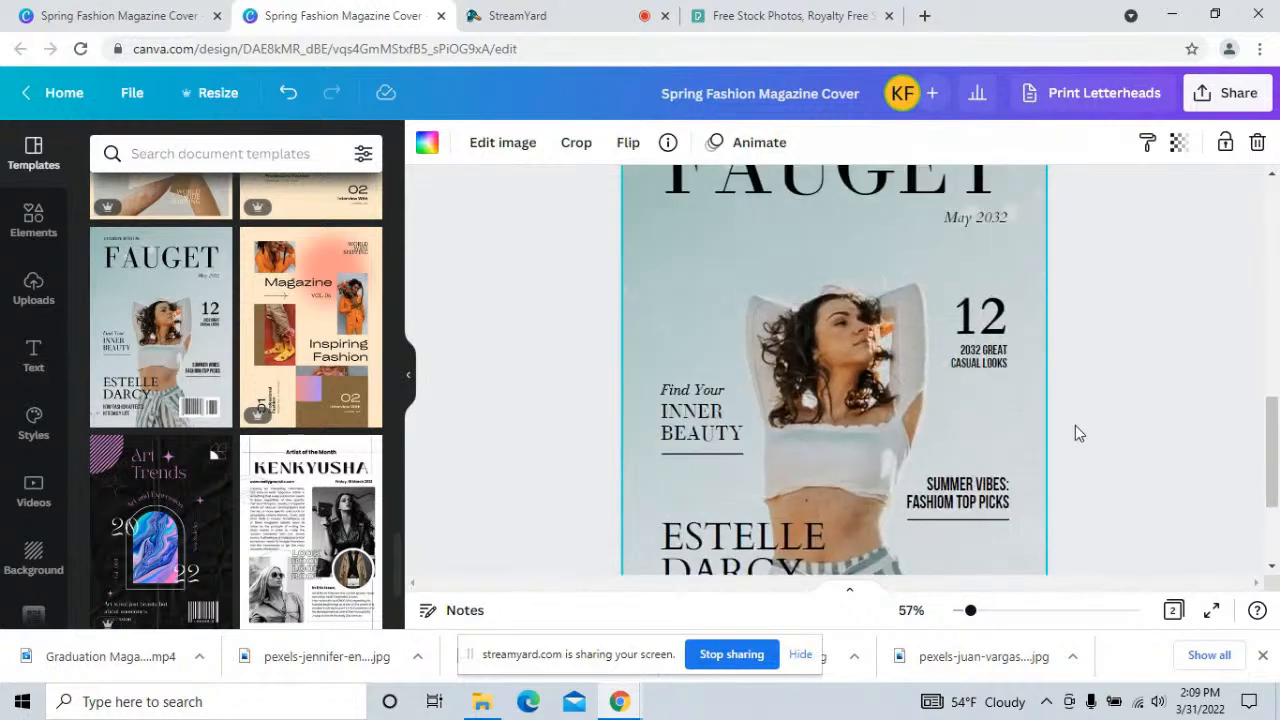
pyautogui.scroll(-1, 1077, 430)
pyautogui.scroll(-1, 1075, 425)
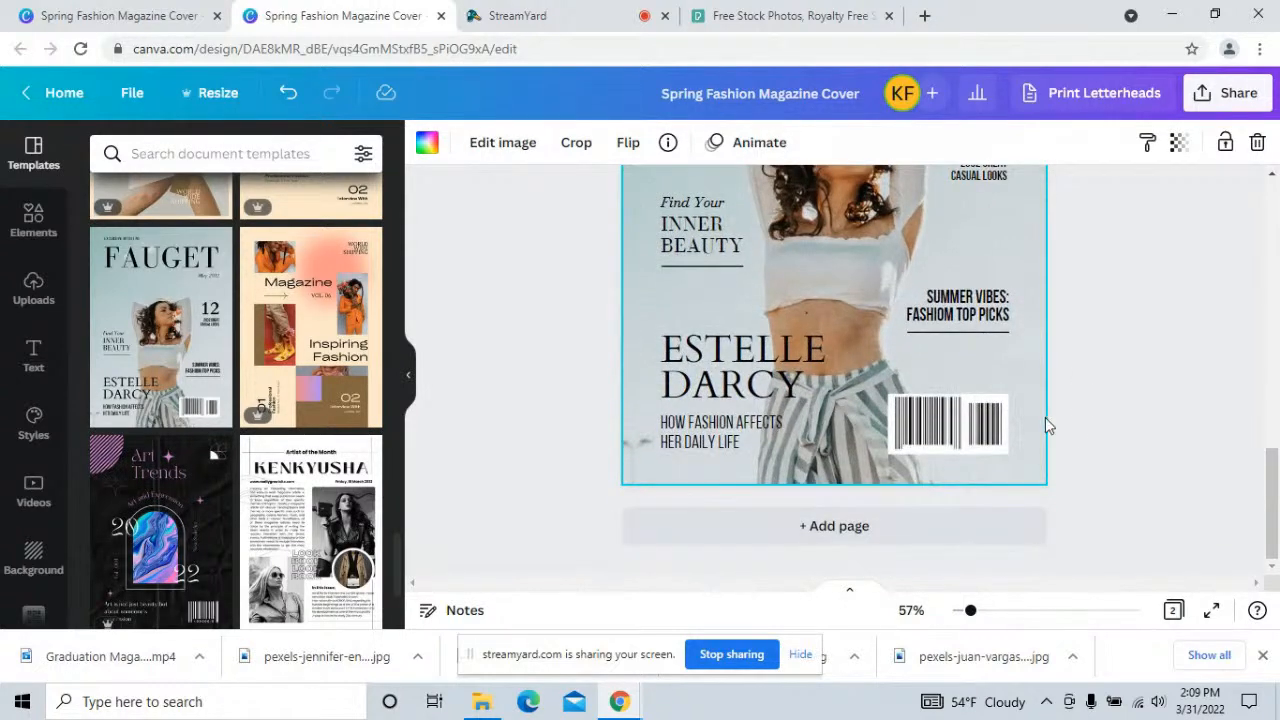
pyautogui.scroll(3, 1031, 418)
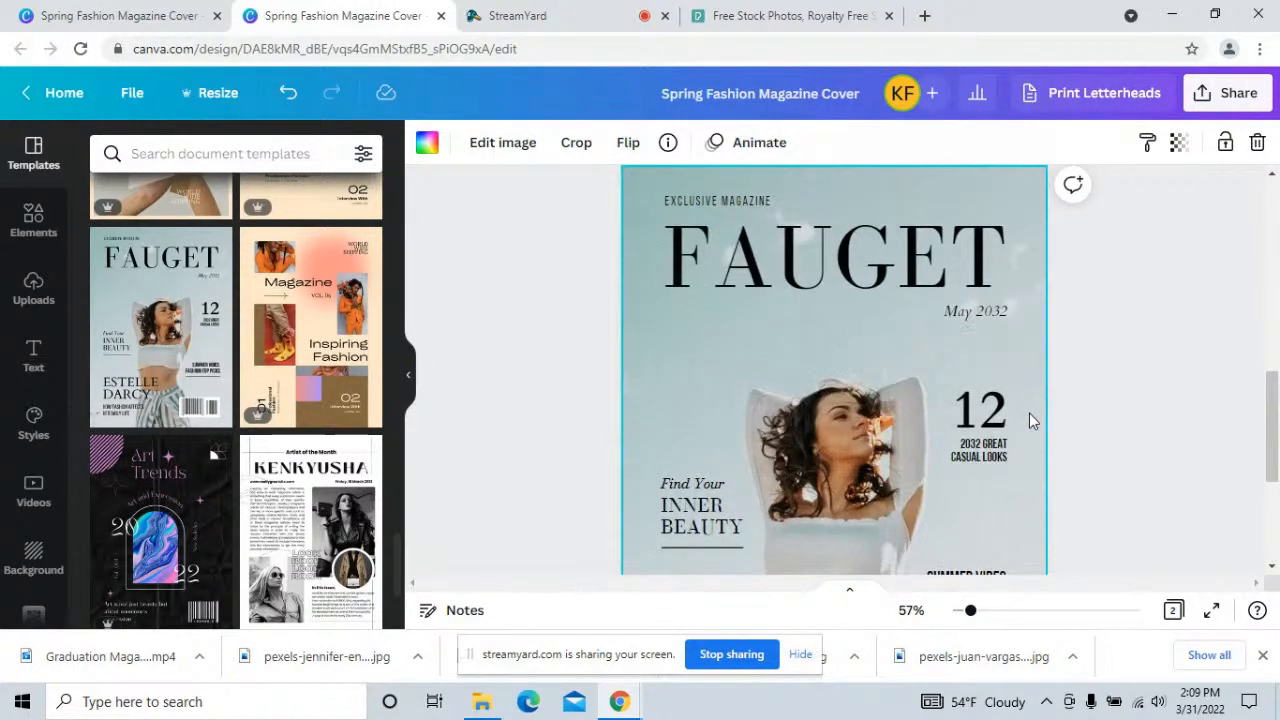
pyautogui.scroll(2, 1235, 388)
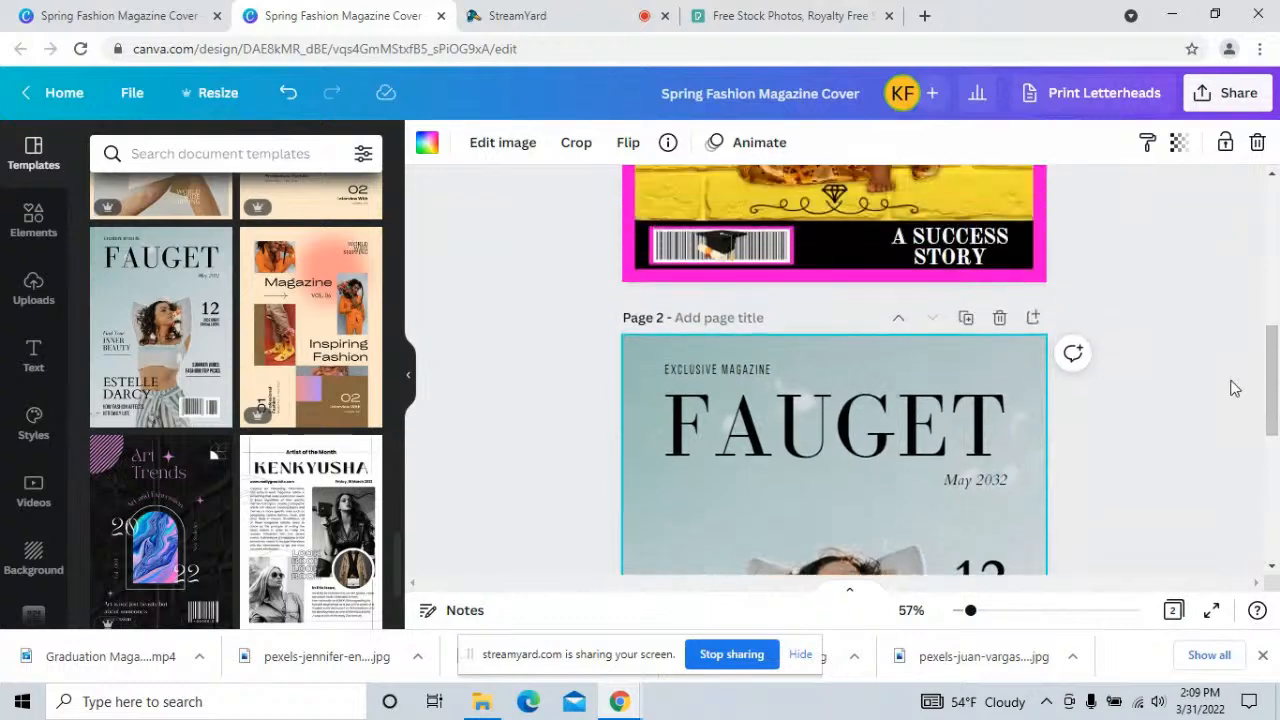
pyautogui.scroll(4, 1235, 385)
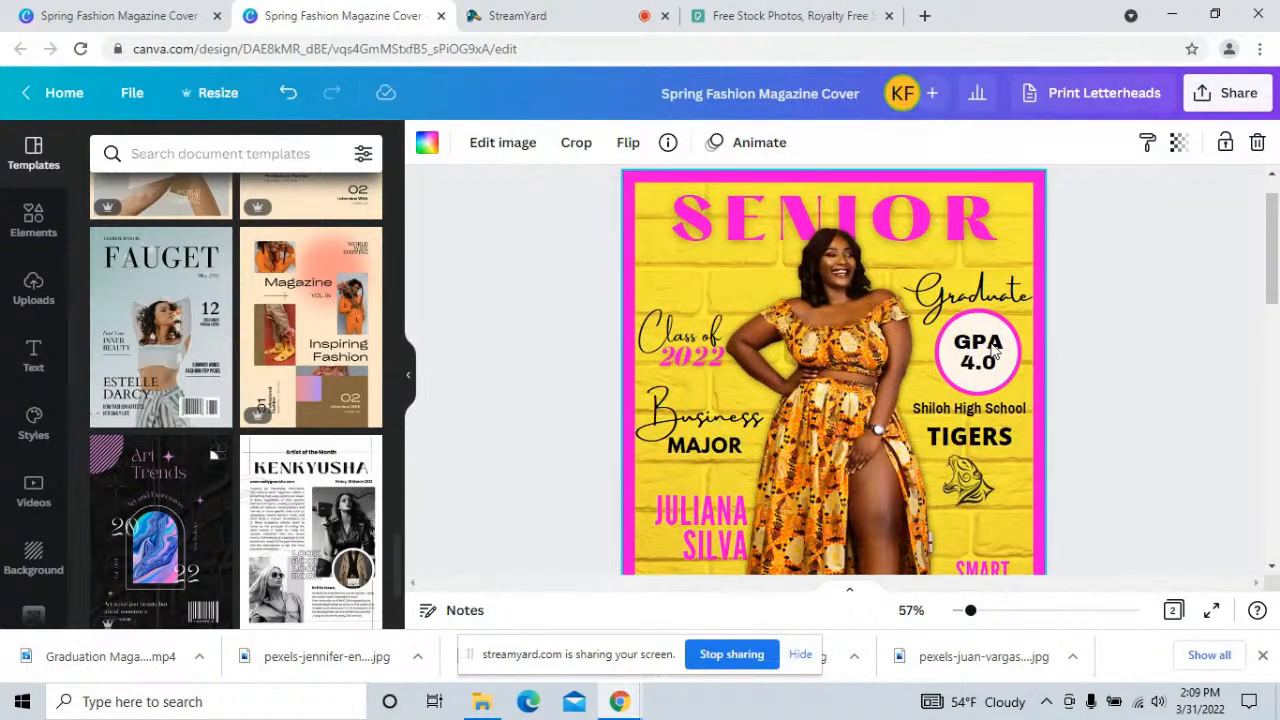
pyautogui.moveTo(1268, 238); pyautogui.dragTo(1268, 410)
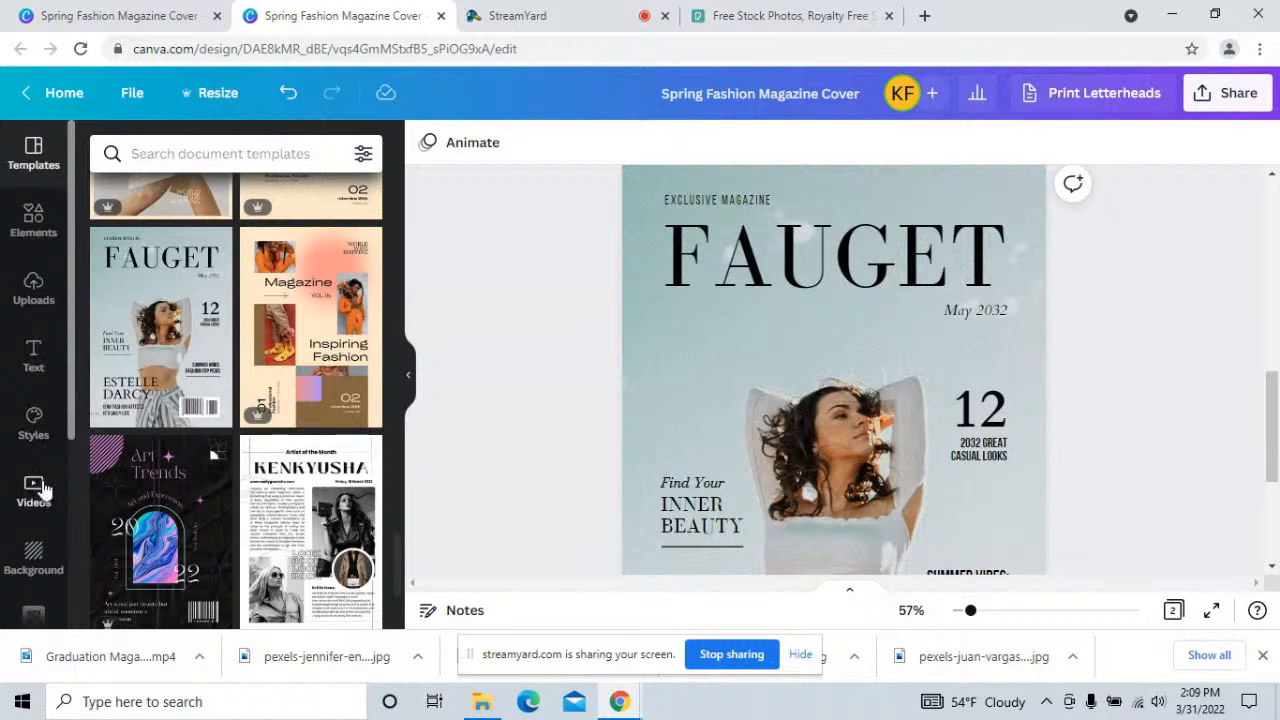
# - Look through the available background collections, including the recently used, landscape and pattern images
pyautogui.scroll(-1, 43, 486)
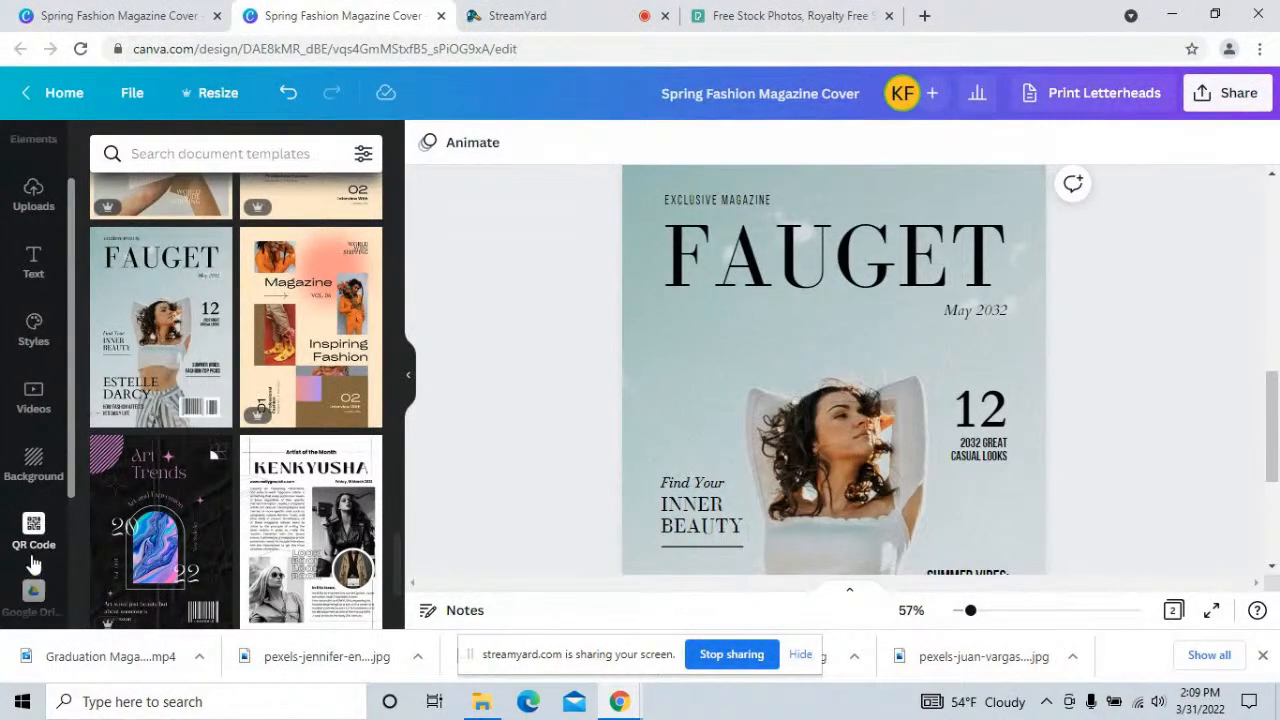
pyautogui.scroll(1, 16, 418)
pyautogui.scroll(-3, 18, 416)
pyautogui.click(38, 290)
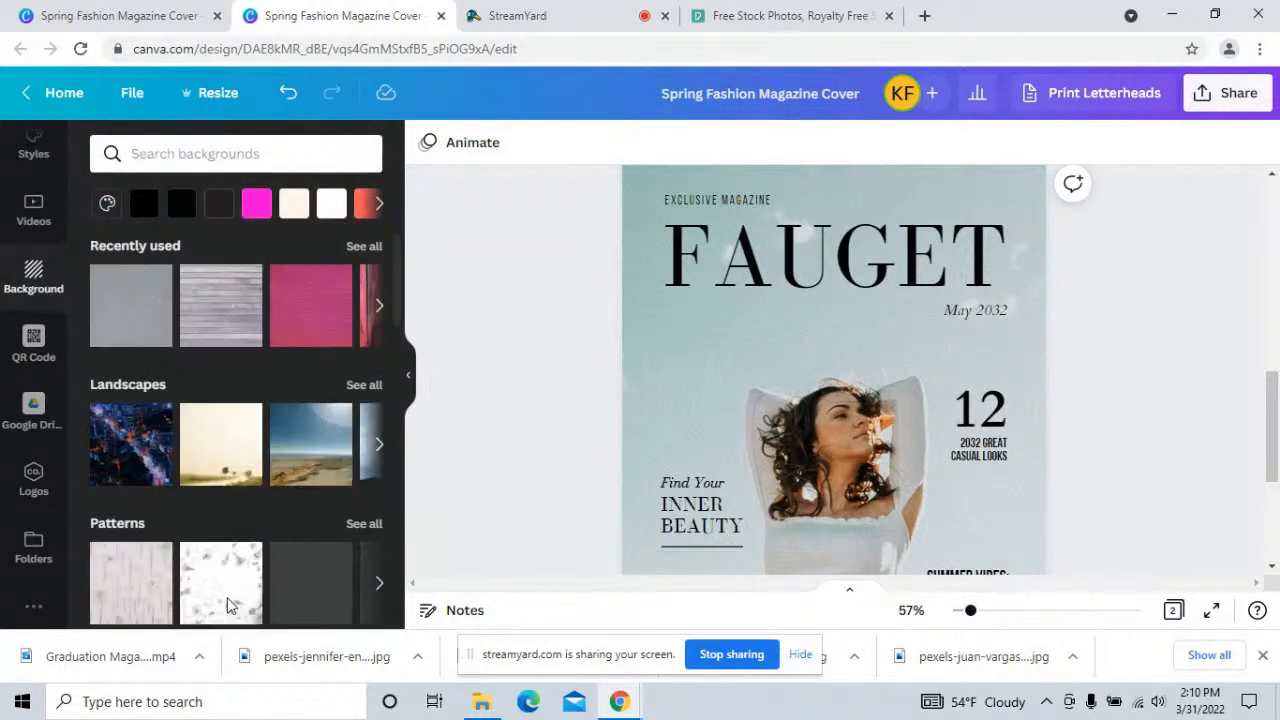
pyautogui.scroll(-2, 343, 506)
pyautogui.scroll(-3, 338, 551)
pyautogui.scroll(4, 318, 545)
pyautogui.scroll(3, 50, 357)
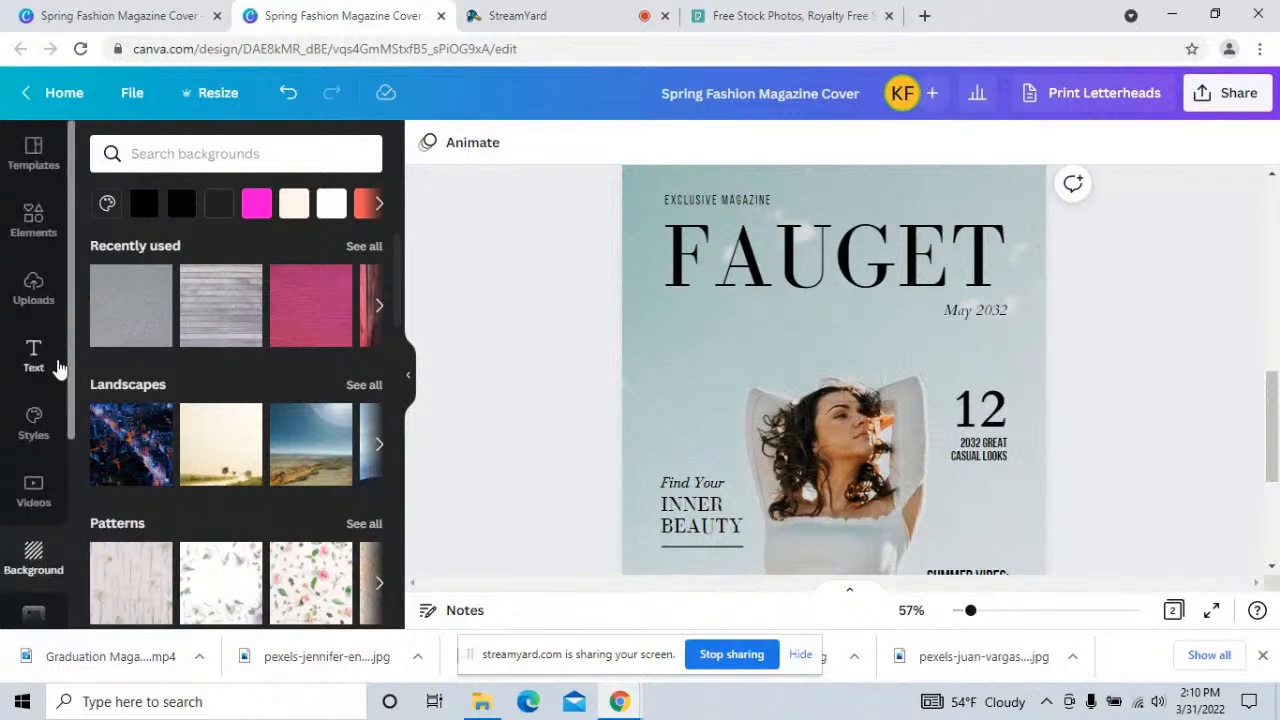
# - Search the design elements for "purple brick"
pyautogui.click(30, 226)
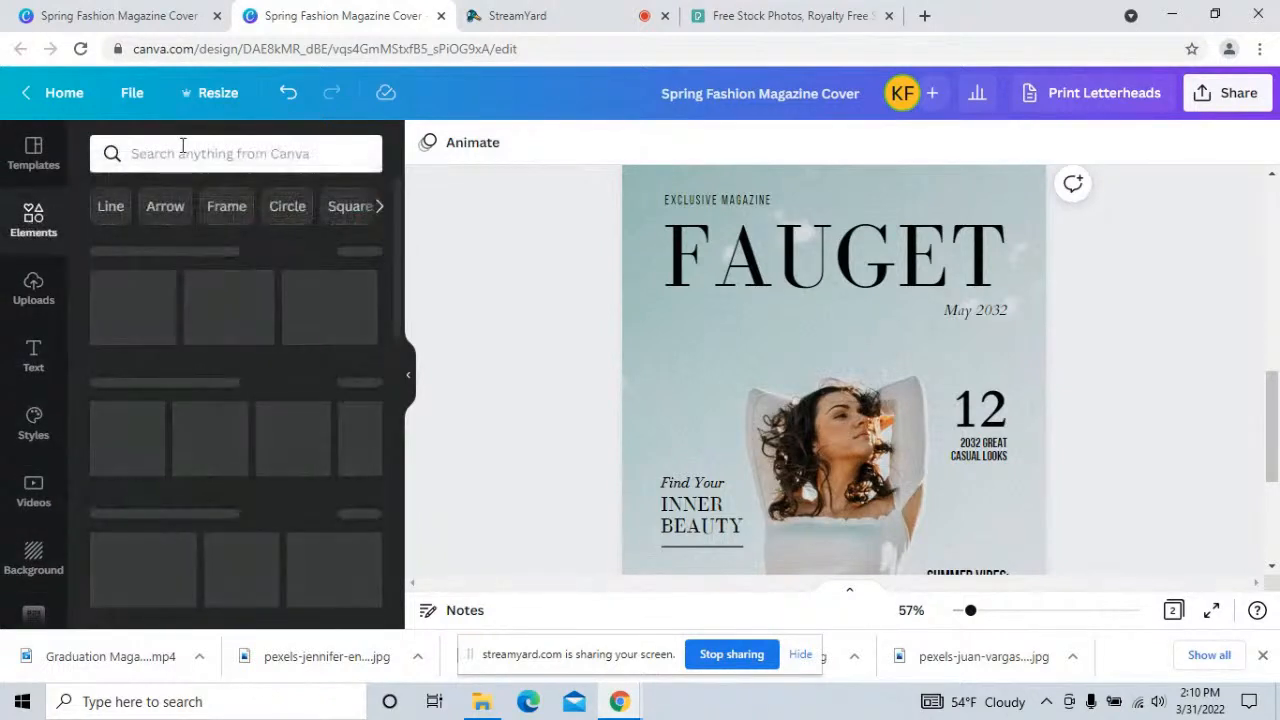
pyautogui.click(195, 157)
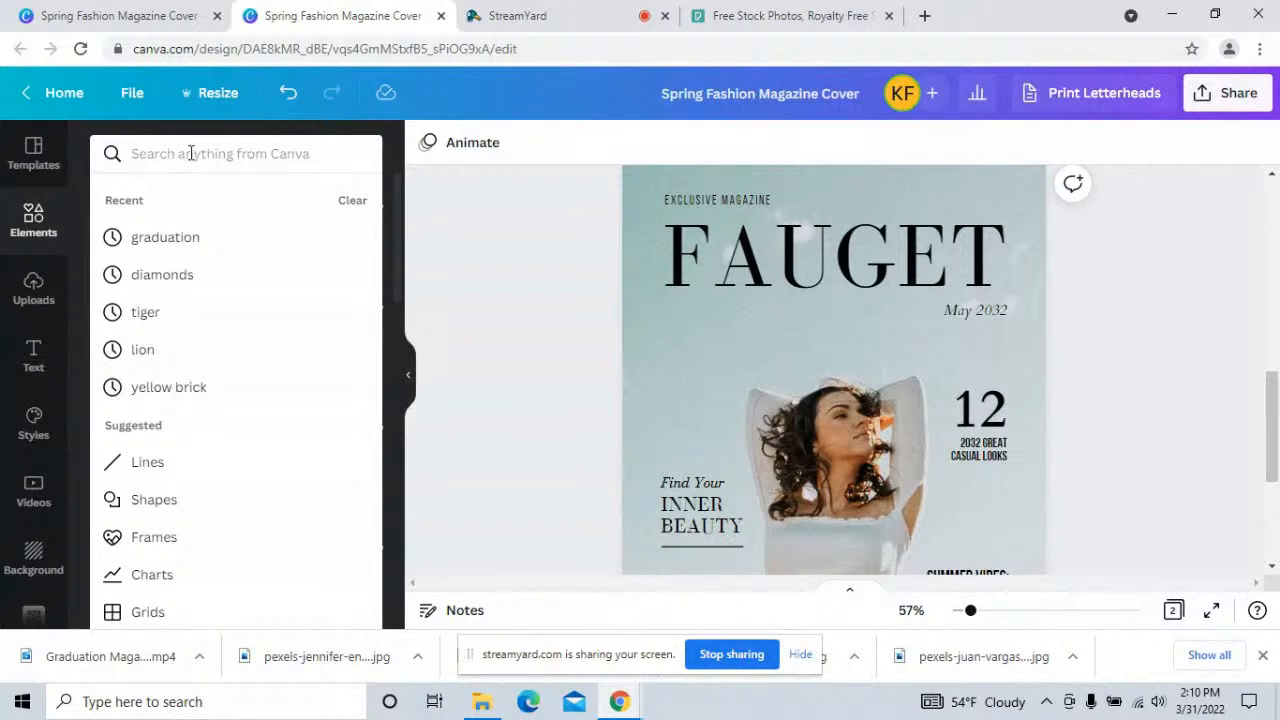
pyautogui.write('puple')
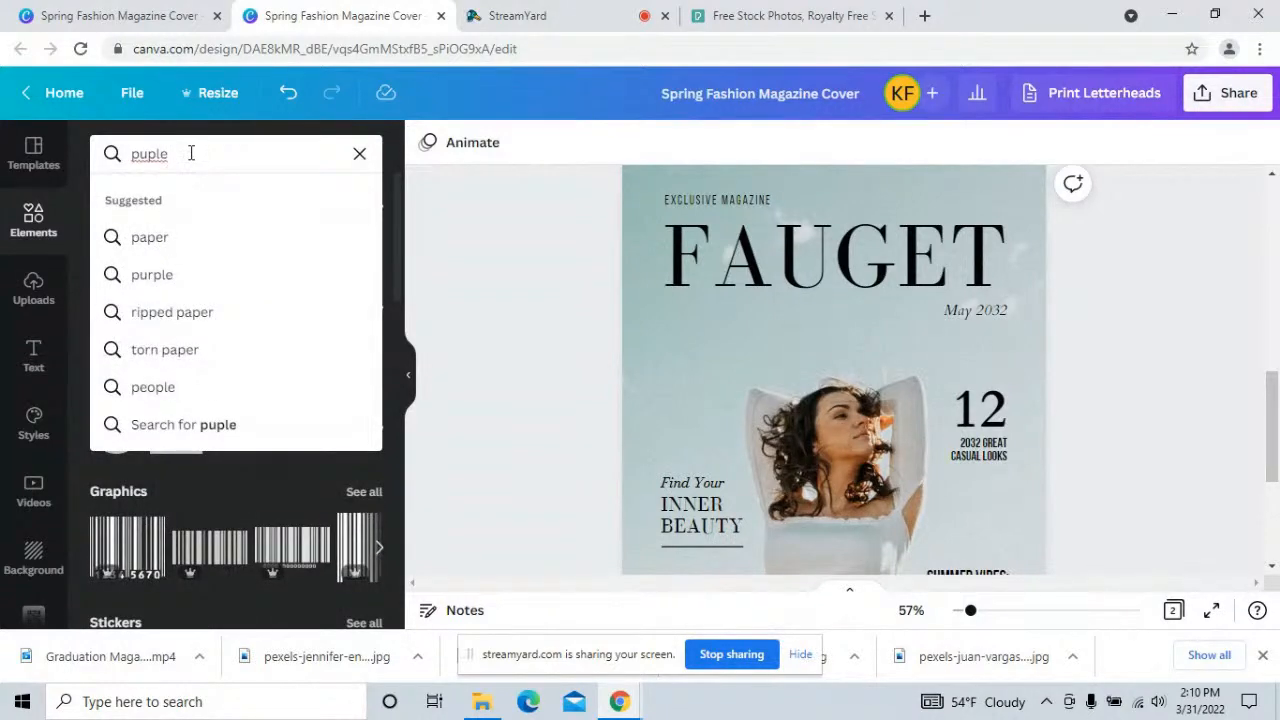
pyautogui.press('BackSpace')
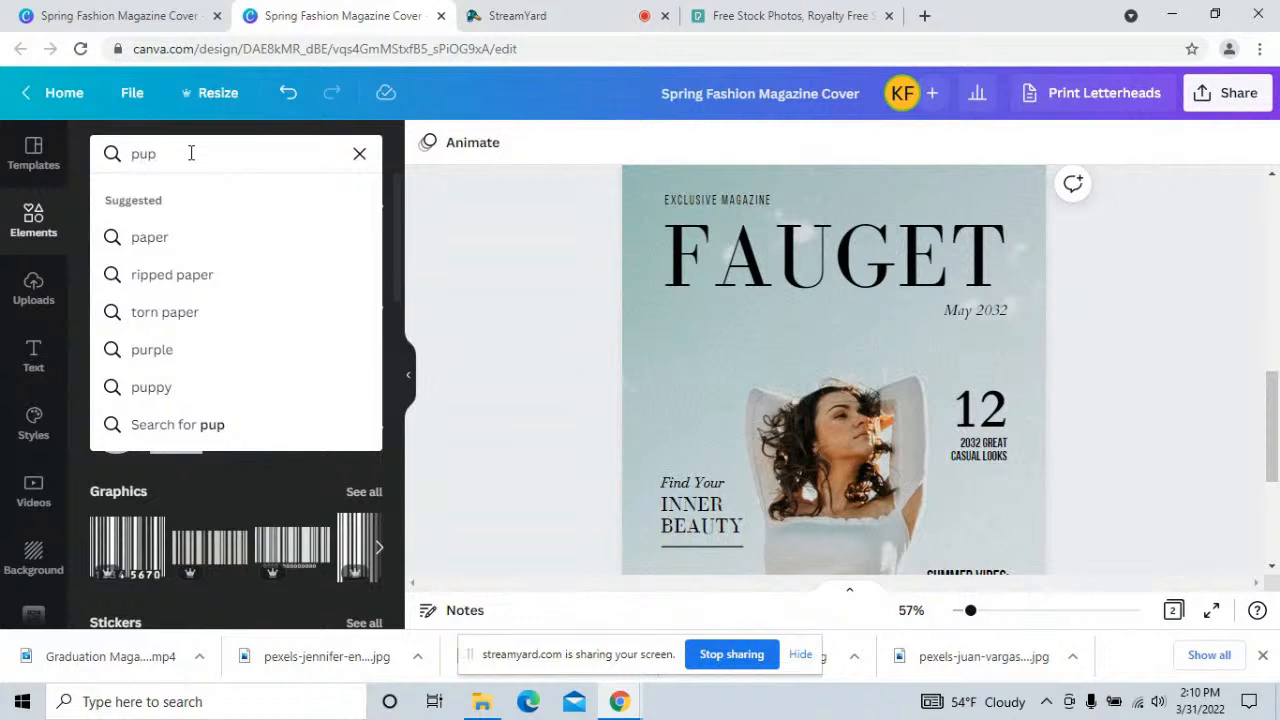
pyautogui.press('BackSpace')
pyautogui.write('r')
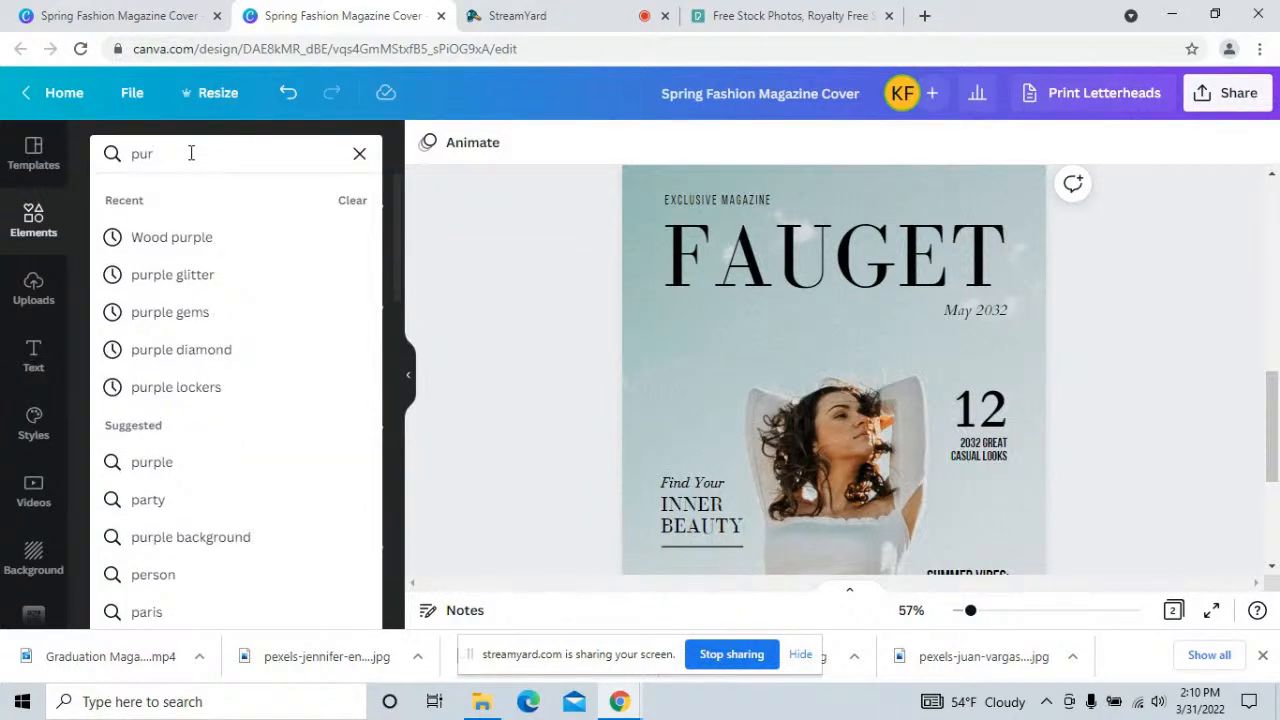
pyautogui.write('ple')
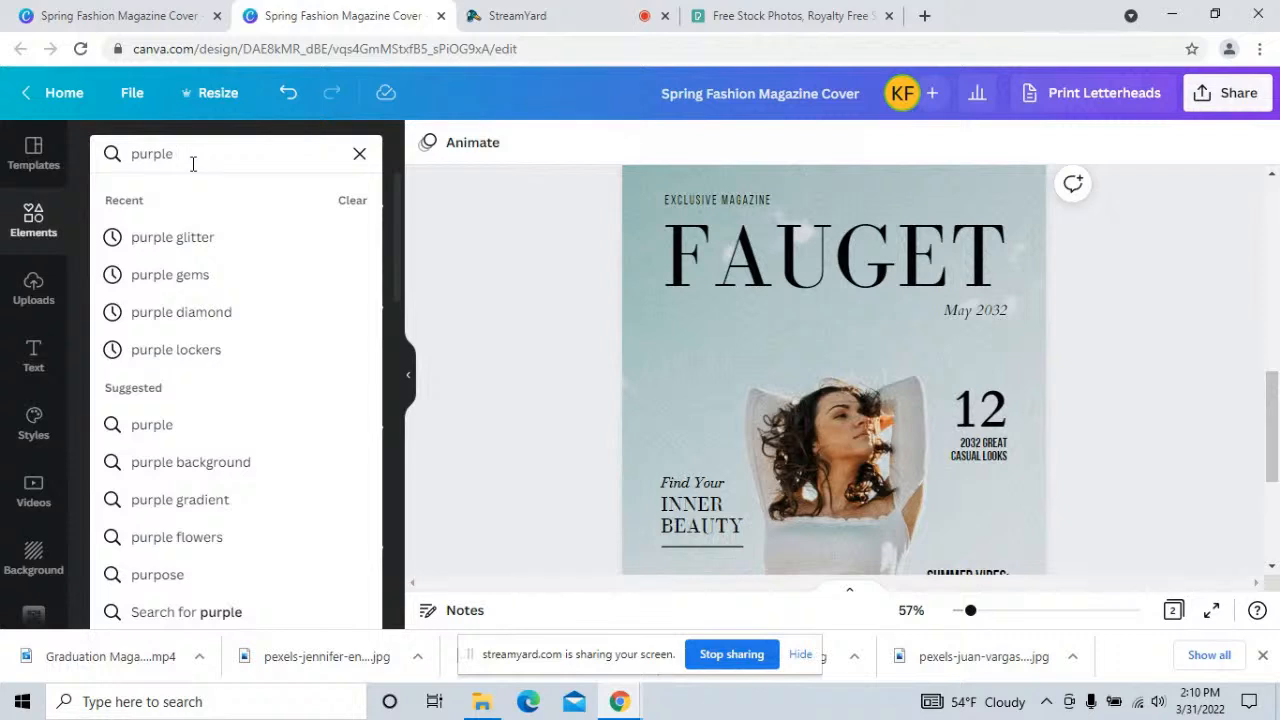
pyautogui.write('brick')
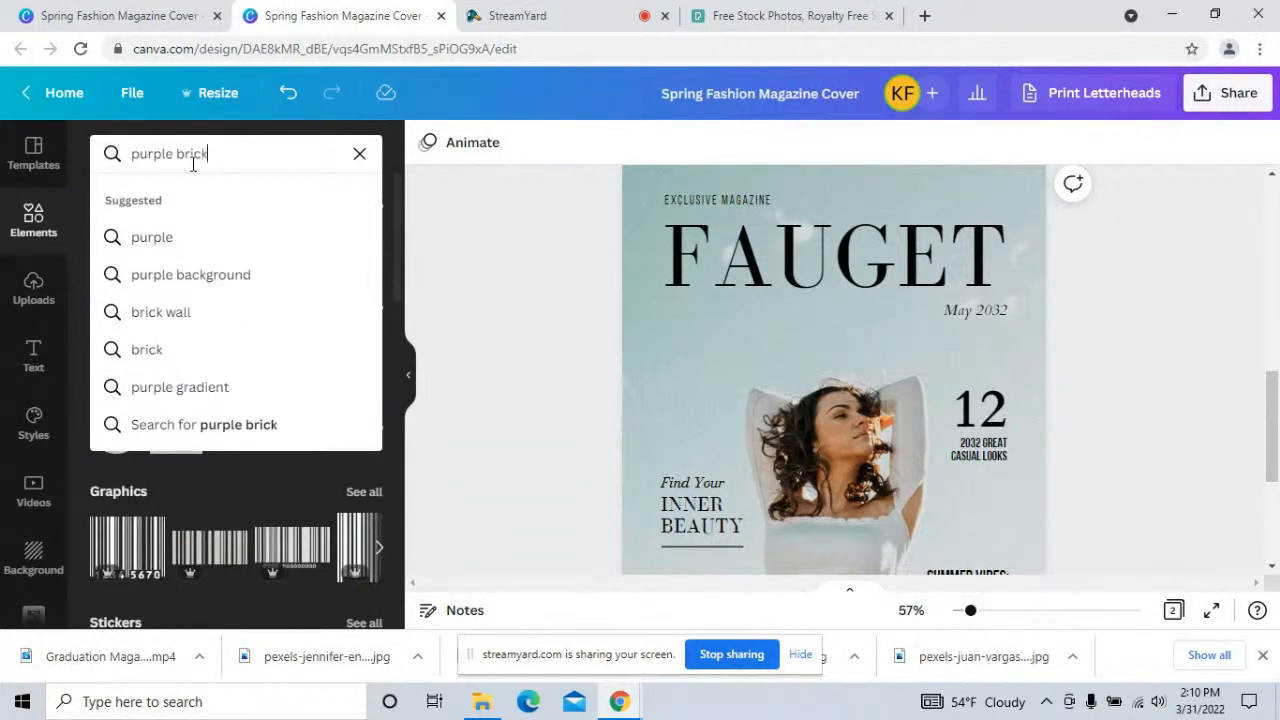
pyautogui.press('Return')
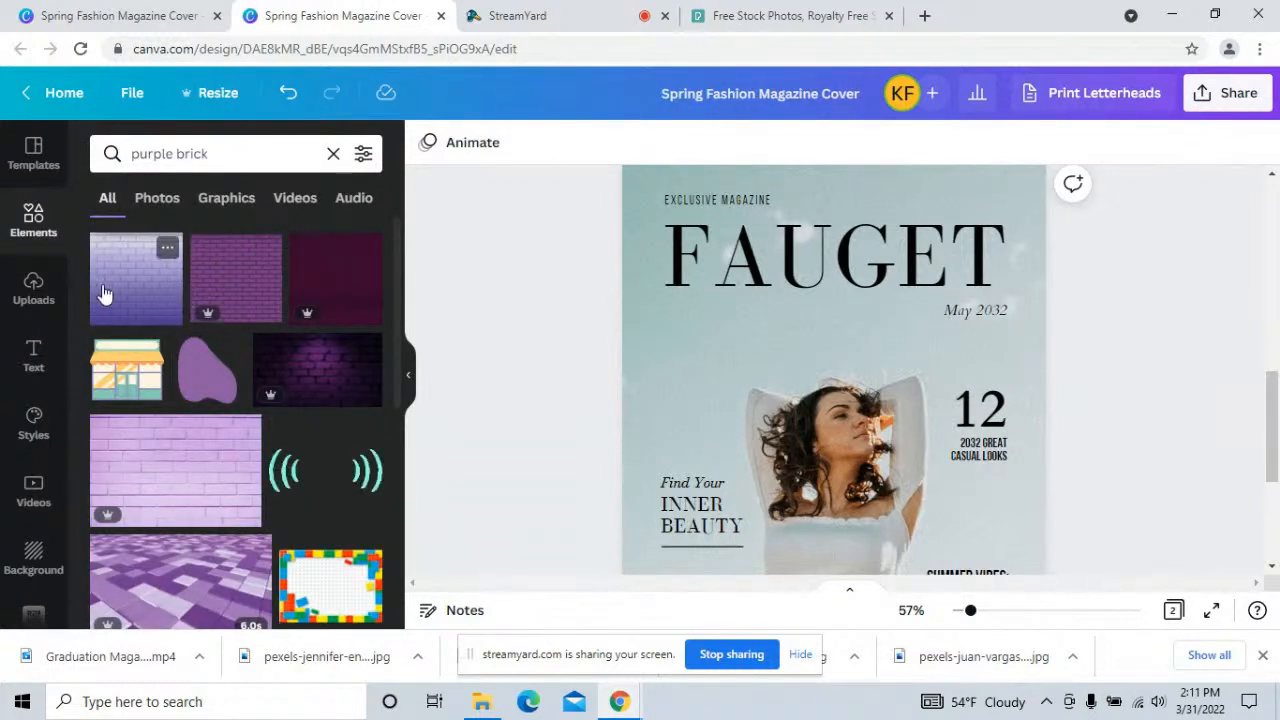
# - Add the lavender gradient brick image to page 2, align it with the page's upper-left corner and enlarge it to nearly page width
pyautogui.click(134, 291)
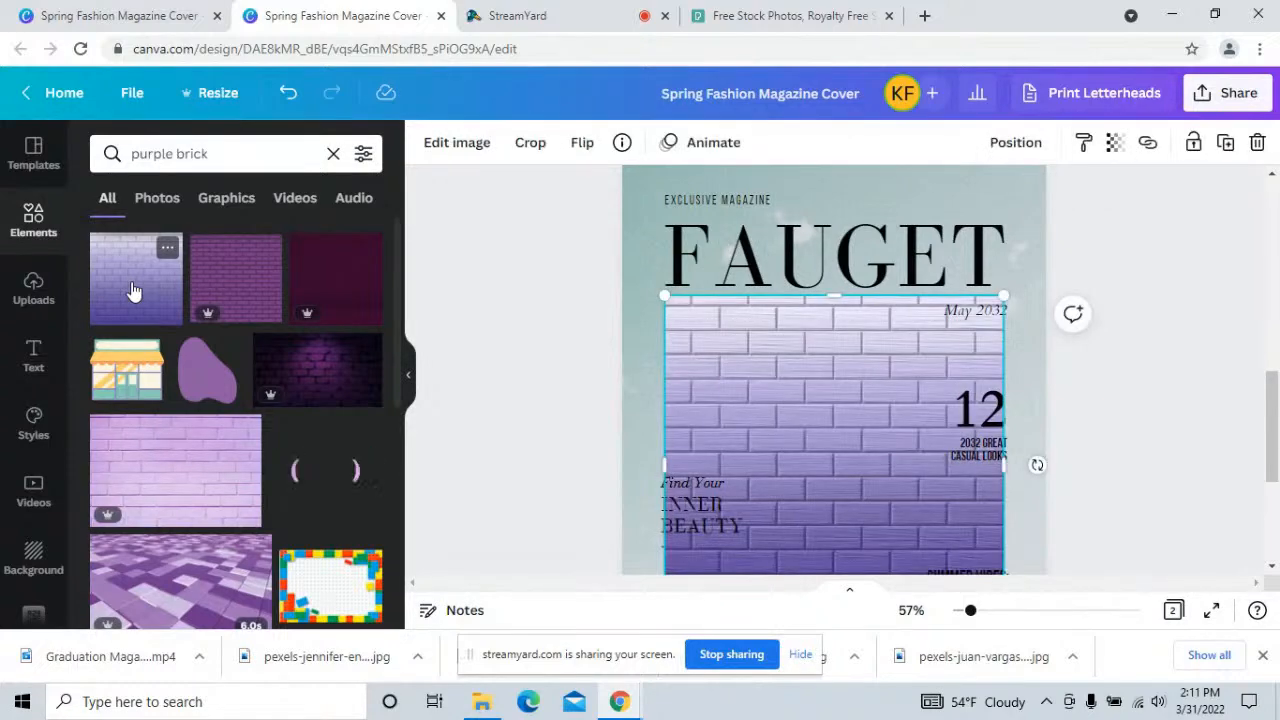
pyautogui.moveTo(829, 429); pyautogui.dragTo(787, 290)
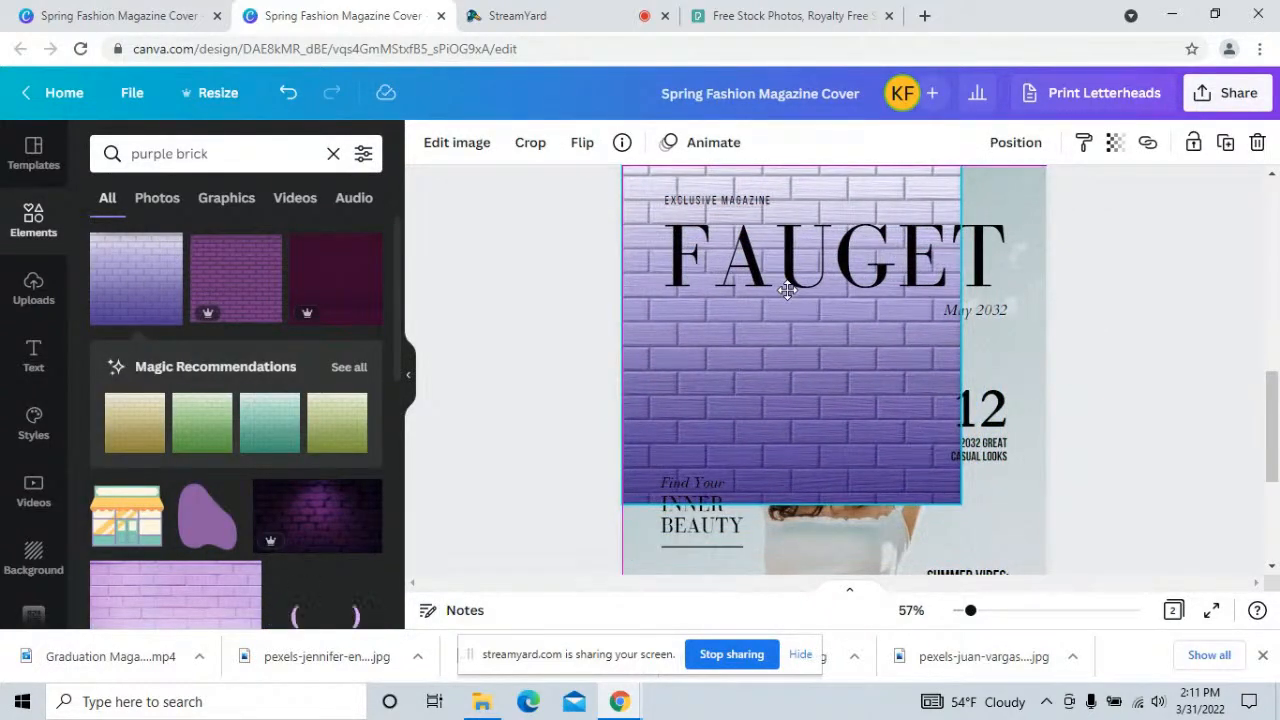
pyautogui.moveTo(787, 290); pyautogui.dragTo(787, 290)
pyautogui.moveTo(961, 514); pyautogui.dragTo(1010, 585)
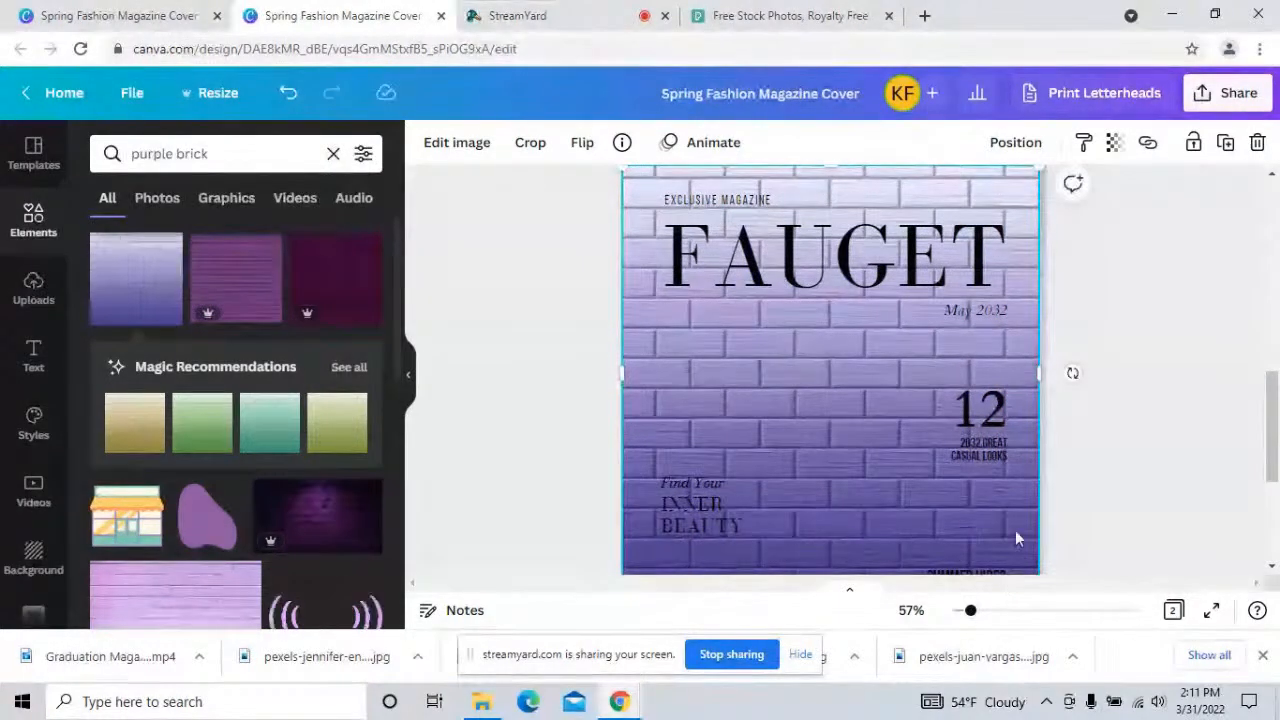
pyautogui.click(1140, 445)
pyautogui.scroll(-3, 1140, 445)
pyautogui.click(1025, 400)
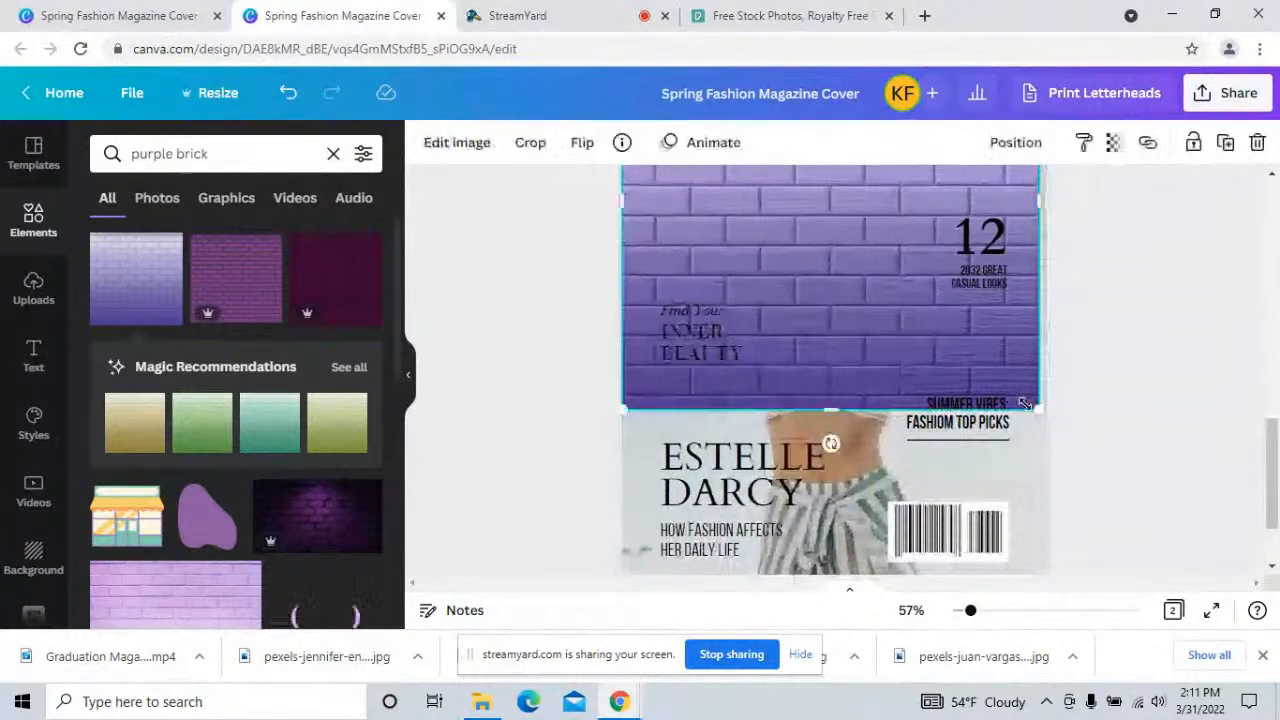
# - Stretch the lavender brick image to the right and bottom edges so it covers the whole second page
pyautogui.moveTo(1038, 410); pyautogui.dragTo(1035, 422)
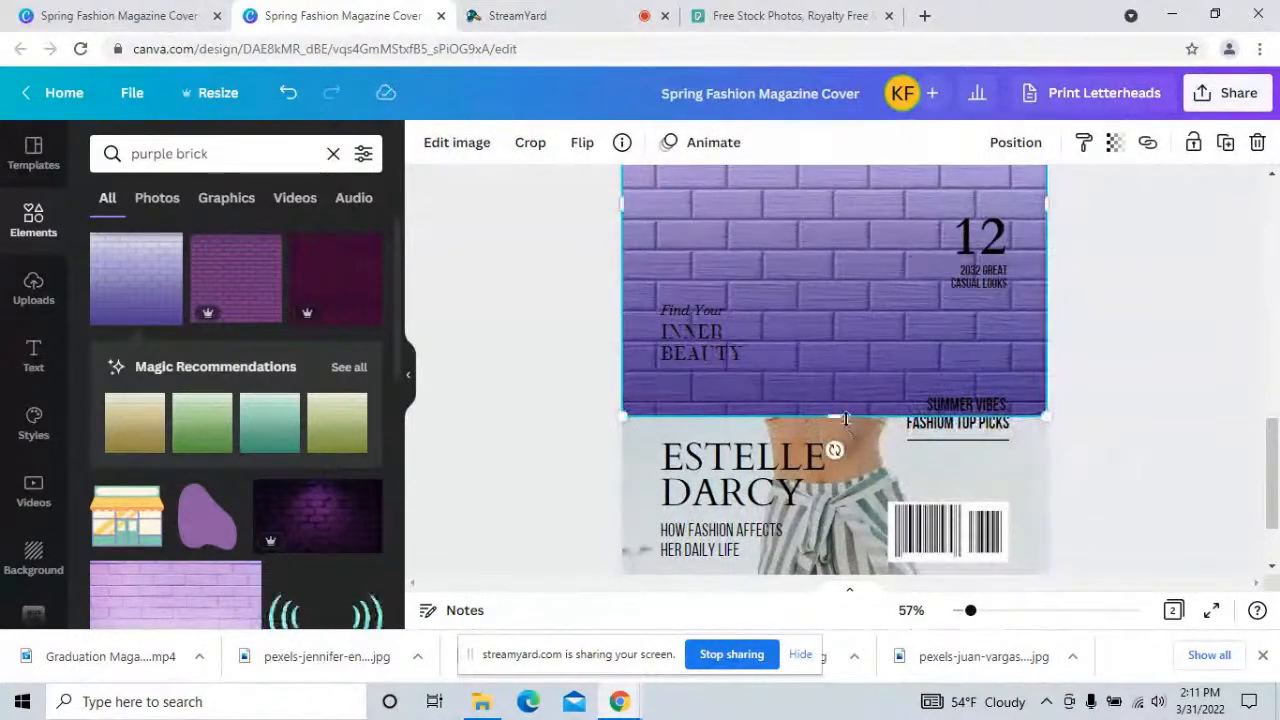
pyautogui.moveTo(831, 487); pyautogui.dragTo(812, 572)
pyautogui.scroll(-2, 1114, 480)
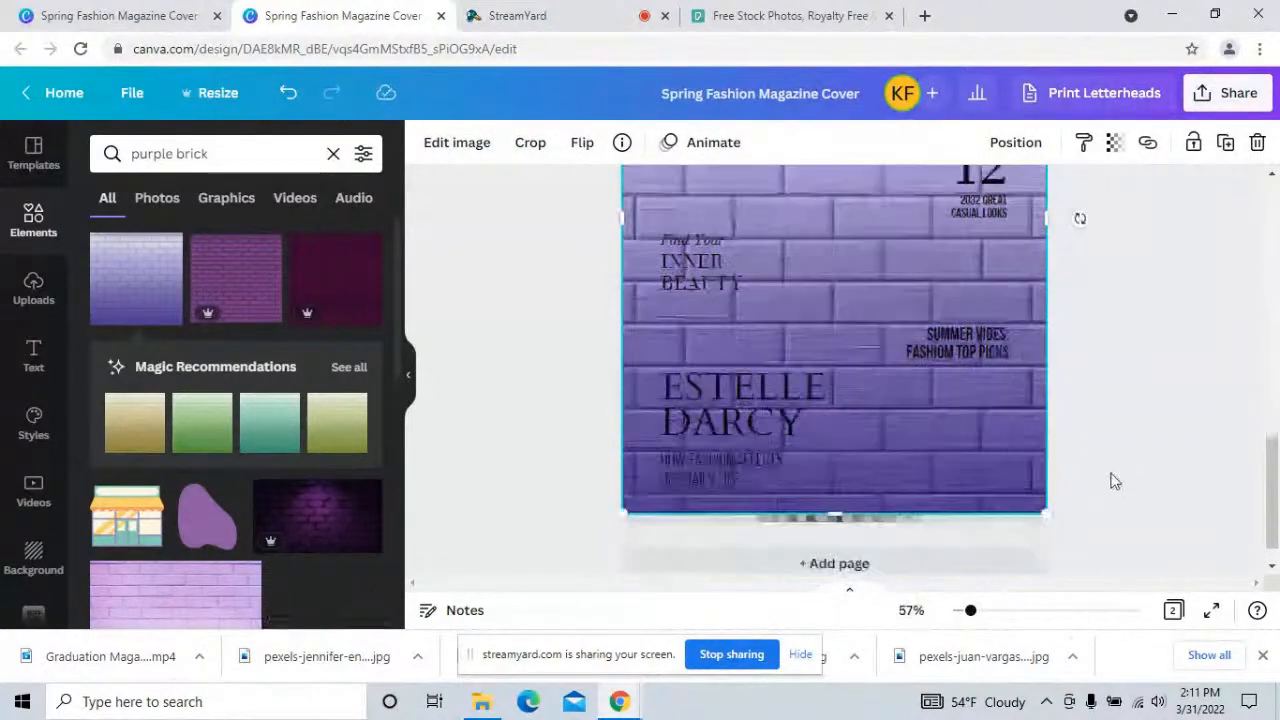
pyautogui.moveTo(829, 476); pyautogui.dragTo(829, 523)
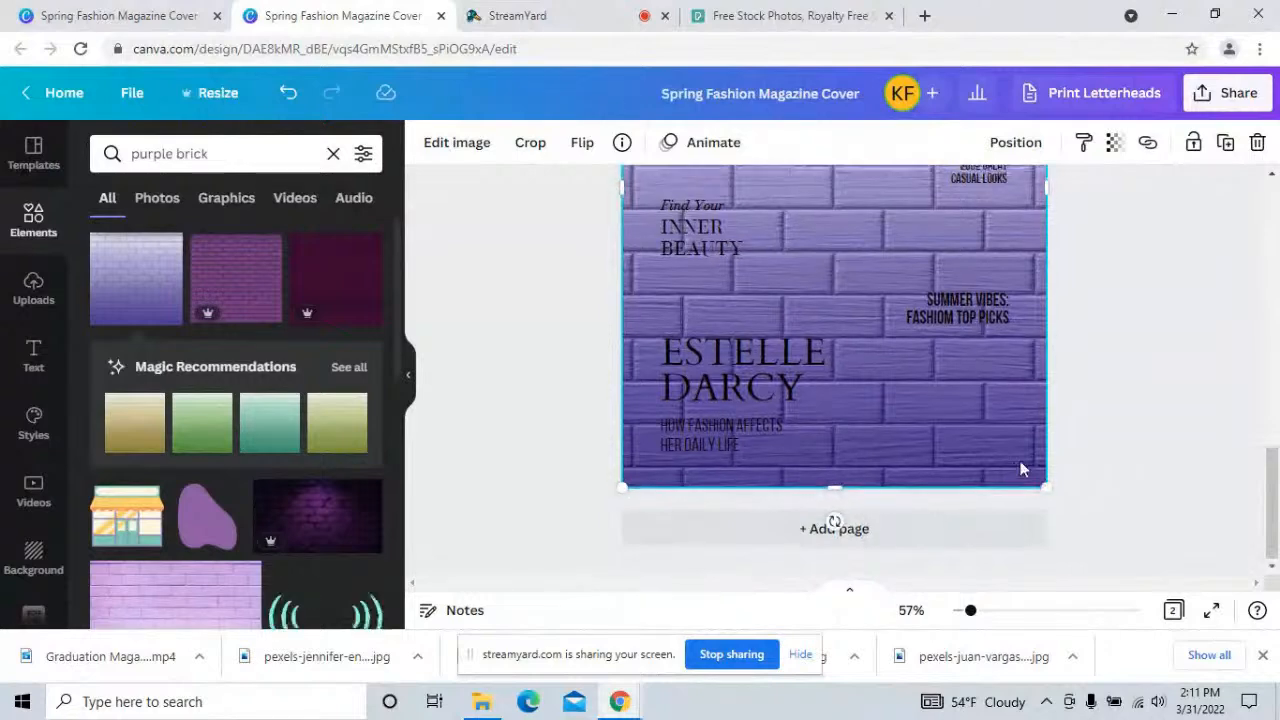
pyautogui.scroll(5, 1121, 439)
pyautogui.scroll(3, 1098, 435)
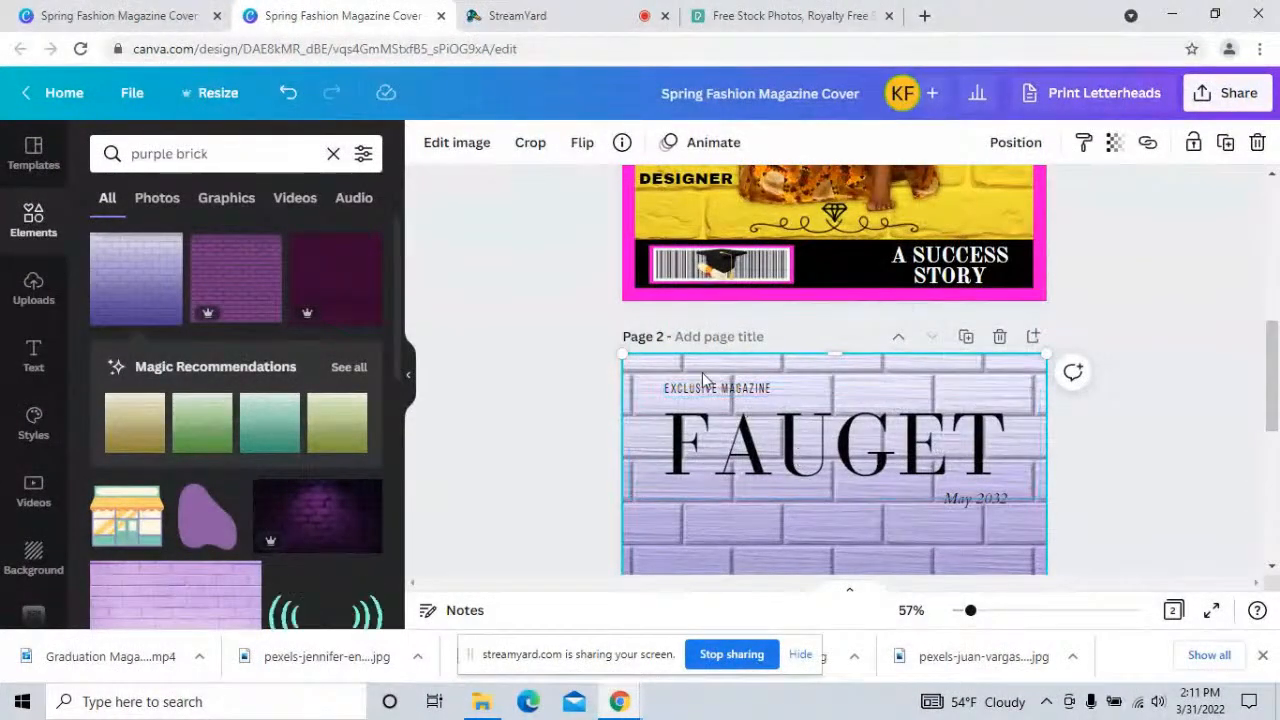
# - Add the magenta-purple brick wall photo from the search results to page 2 and delete the lavender brick and sky images behind it
pyautogui.scroll(-1, 304, 367)
pyautogui.scroll(-3, 490, 420)
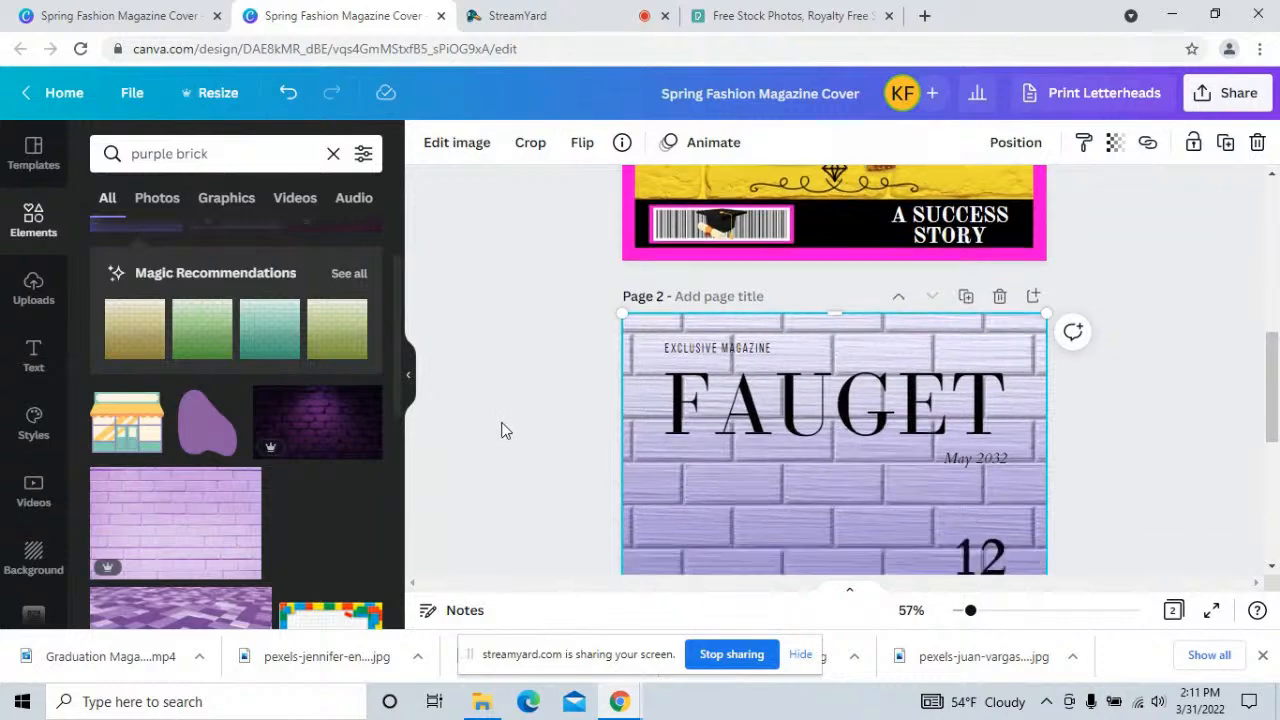
pyautogui.scroll(-2, 293, 484)
pyautogui.scroll(-3, 294, 484)
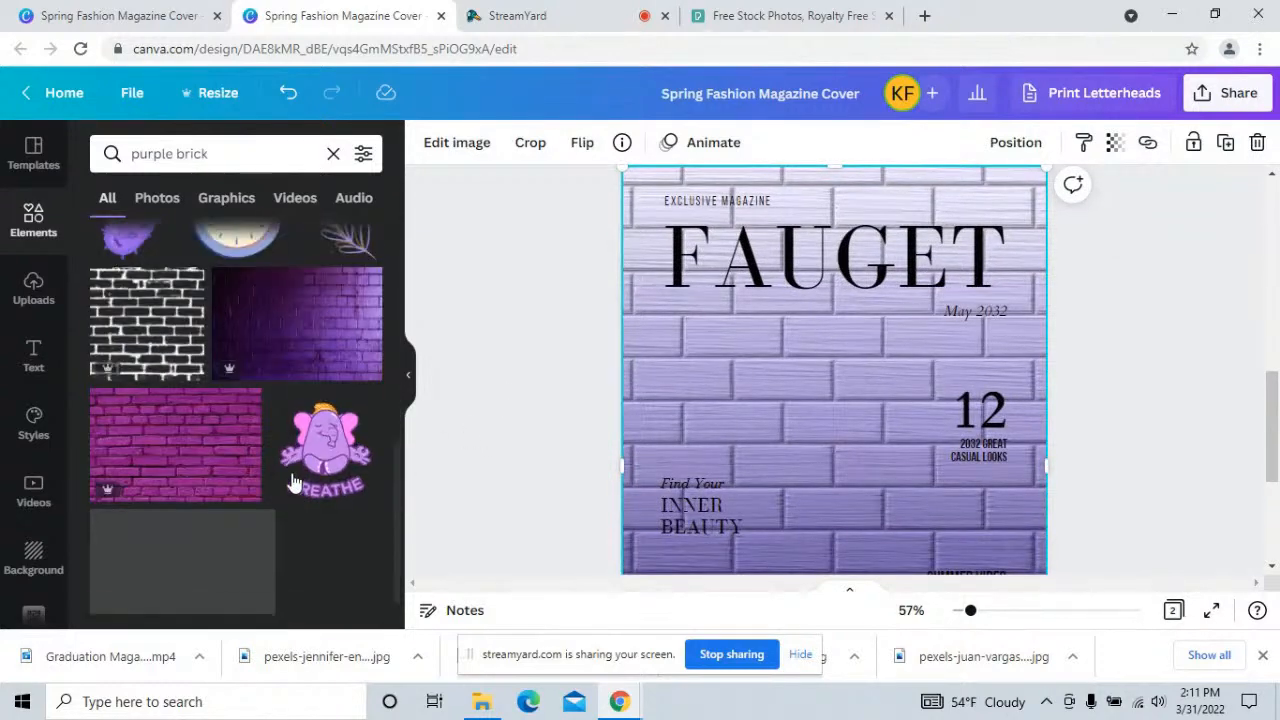
pyautogui.click(209, 457)
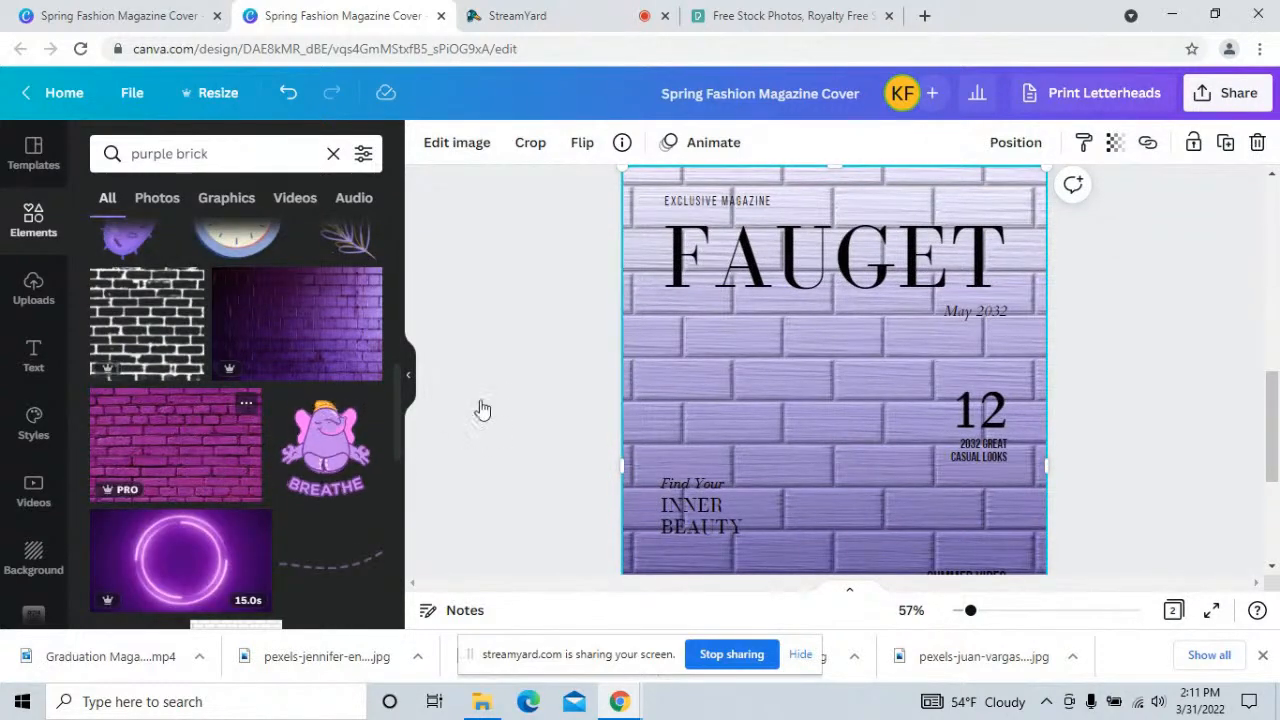
pyautogui.click(871, 194)
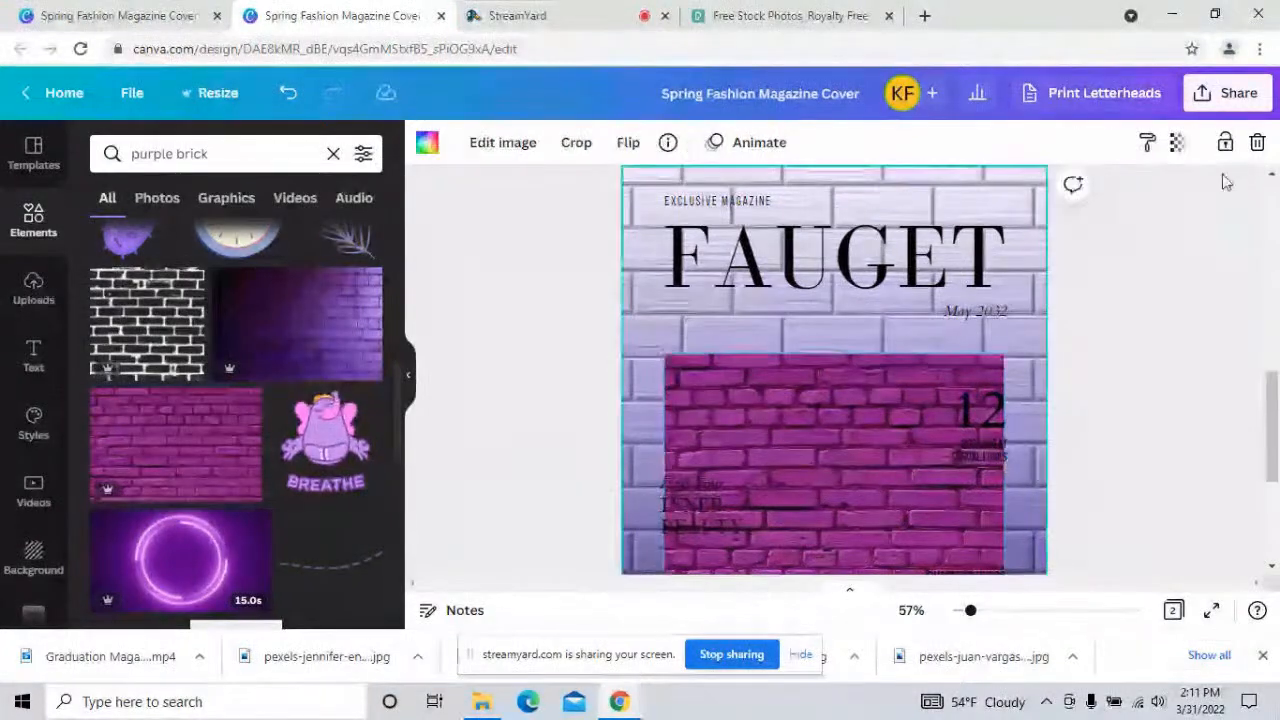
pyautogui.click(1257, 142)
# - Move the magenta brick photo to the upper-left corner of page 2 and enlarge it to nearly page width
pyautogui.click(771, 400)
pyautogui.moveTo(771, 400); pyautogui.dragTo(727, 210)
pyautogui.scroll(2, 741, 258)
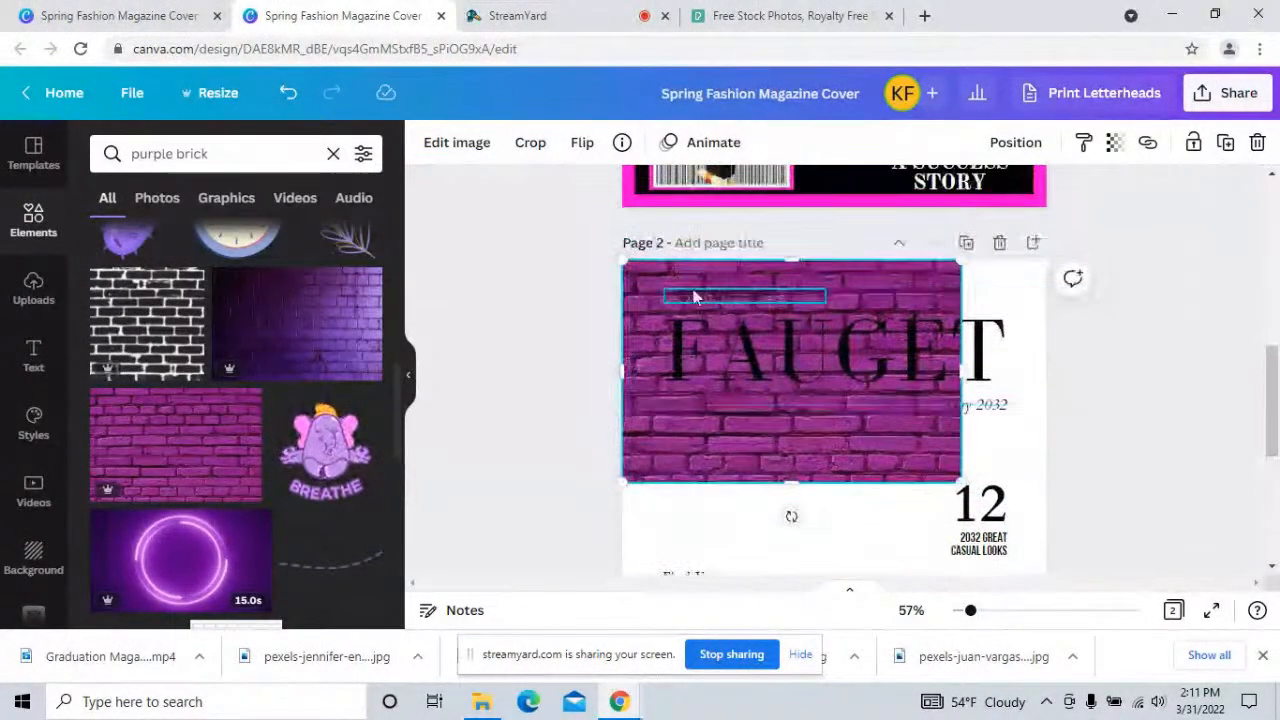
pyautogui.moveTo(961, 481); pyautogui.dragTo(1000, 588)
pyautogui.scroll(-5, 825, 422)
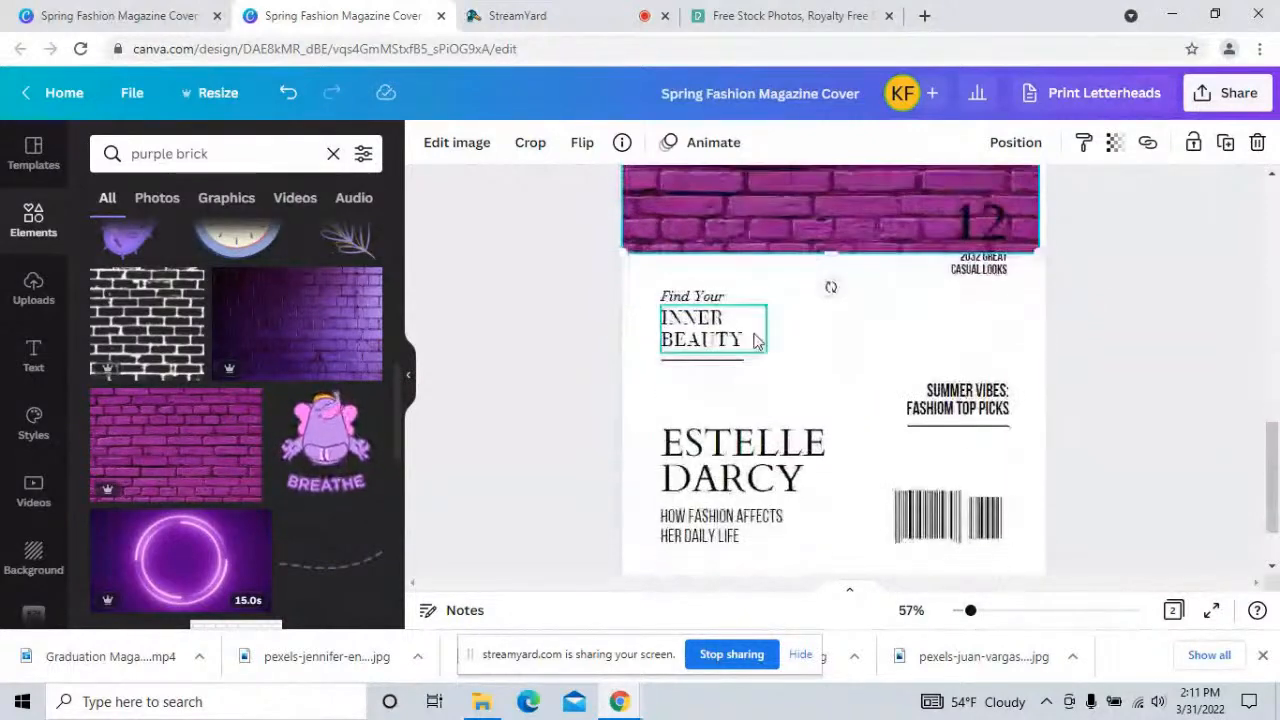
# - Stretch the magenta brick photo to the bottom and right edges so it fills the whole second page
pyautogui.moveTo(826, 298); pyautogui.dragTo(836, 592)
pyautogui.scroll(5, 1097, 491)
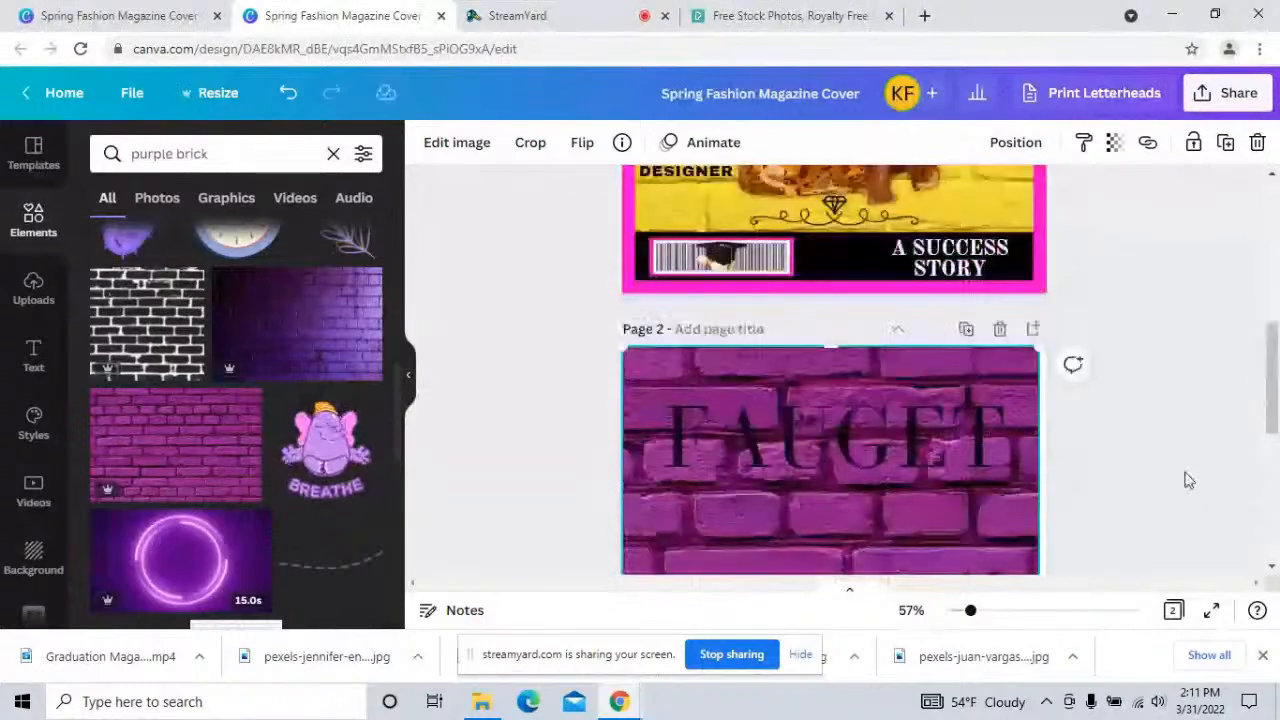
pyautogui.scroll(-4, 1188, 478)
pyautogui.scroll(-2, 1188, 478)
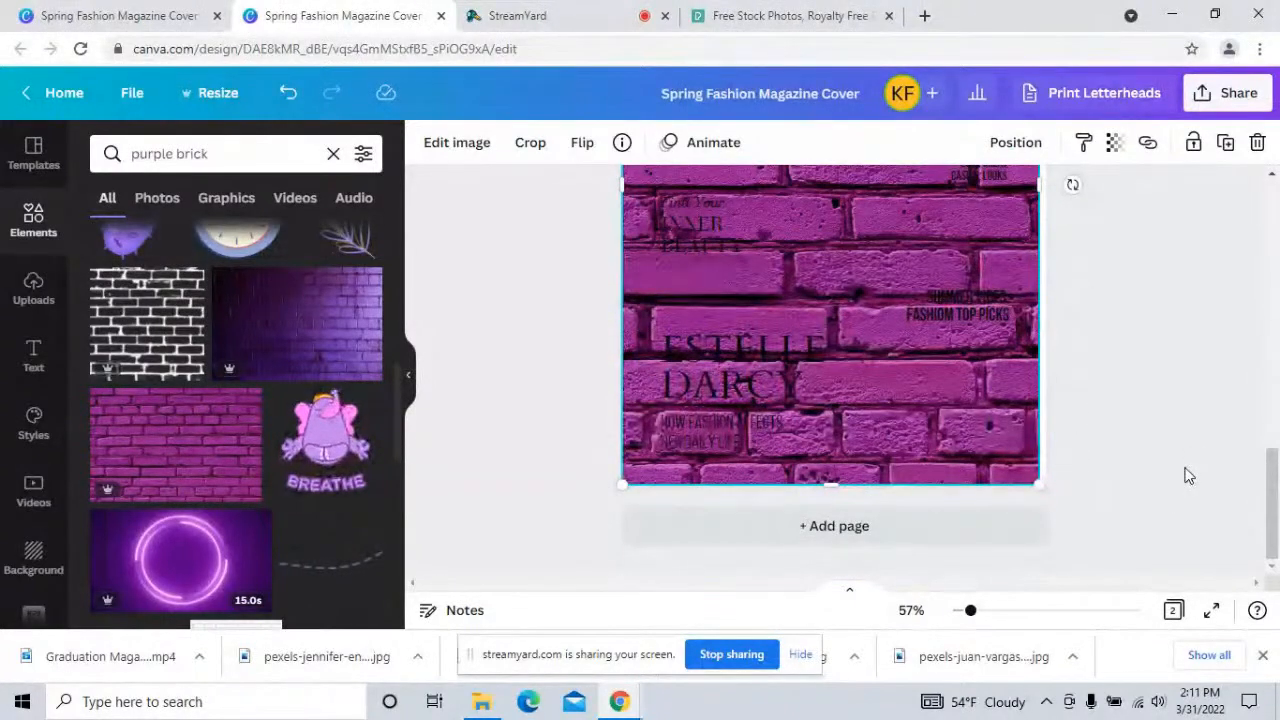
pyautogui.moveTo(826, 490); pyautogui.dragTo(828, 486)
pyautogui.moveTo(1047, 186); pyautogui.dragTo(1054, 186)
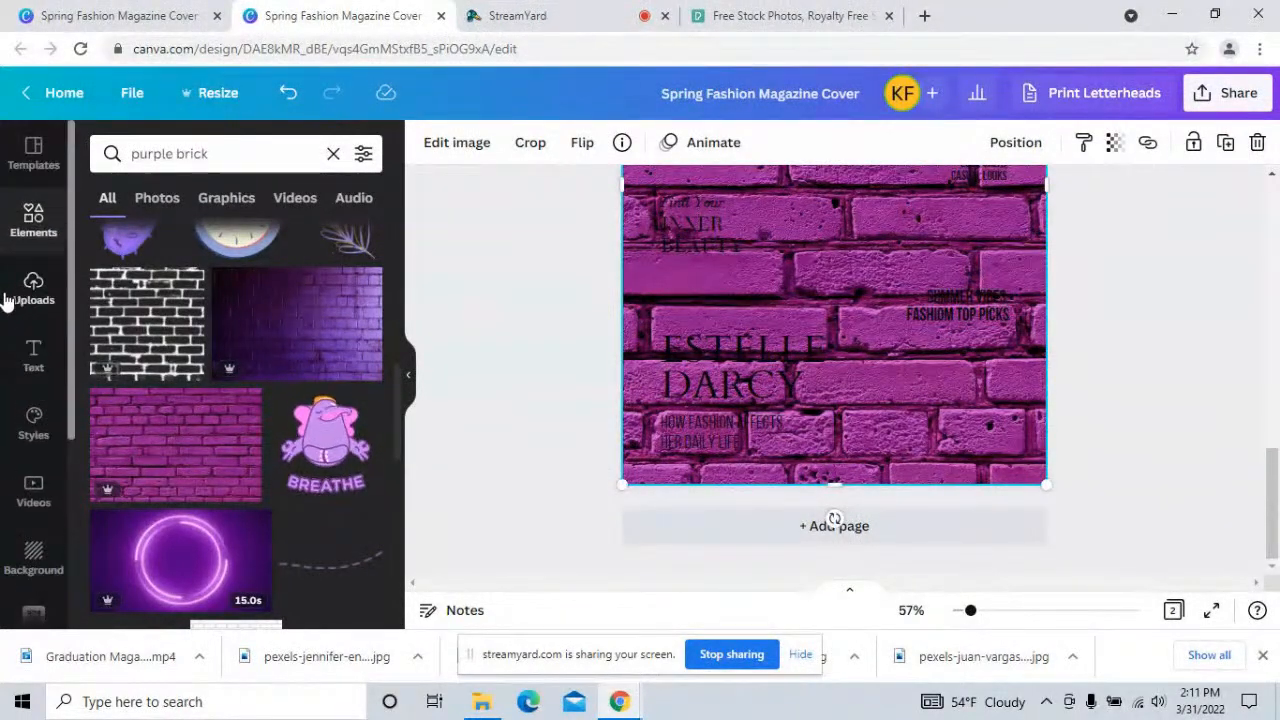
# - Insert a square outline shape from the Lines & Shapes collection onto page 2
pyautogui.click(28, 232)
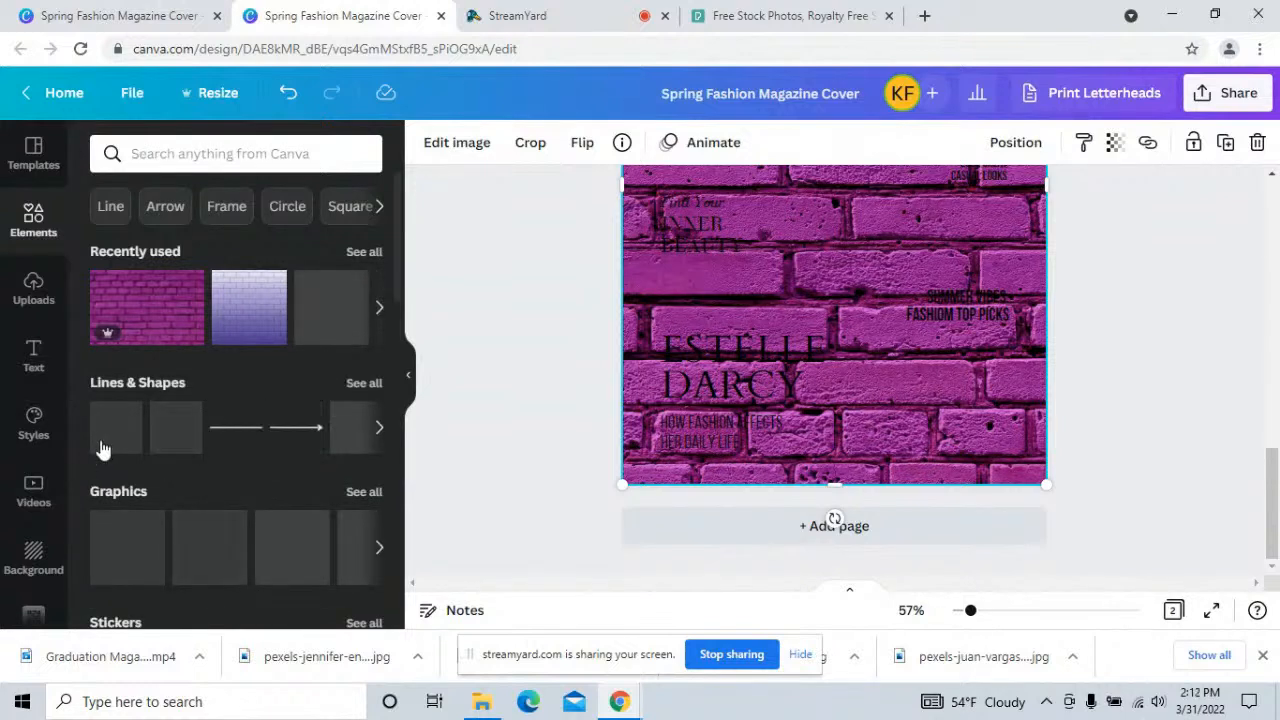
pyautogui.click(364, 384)
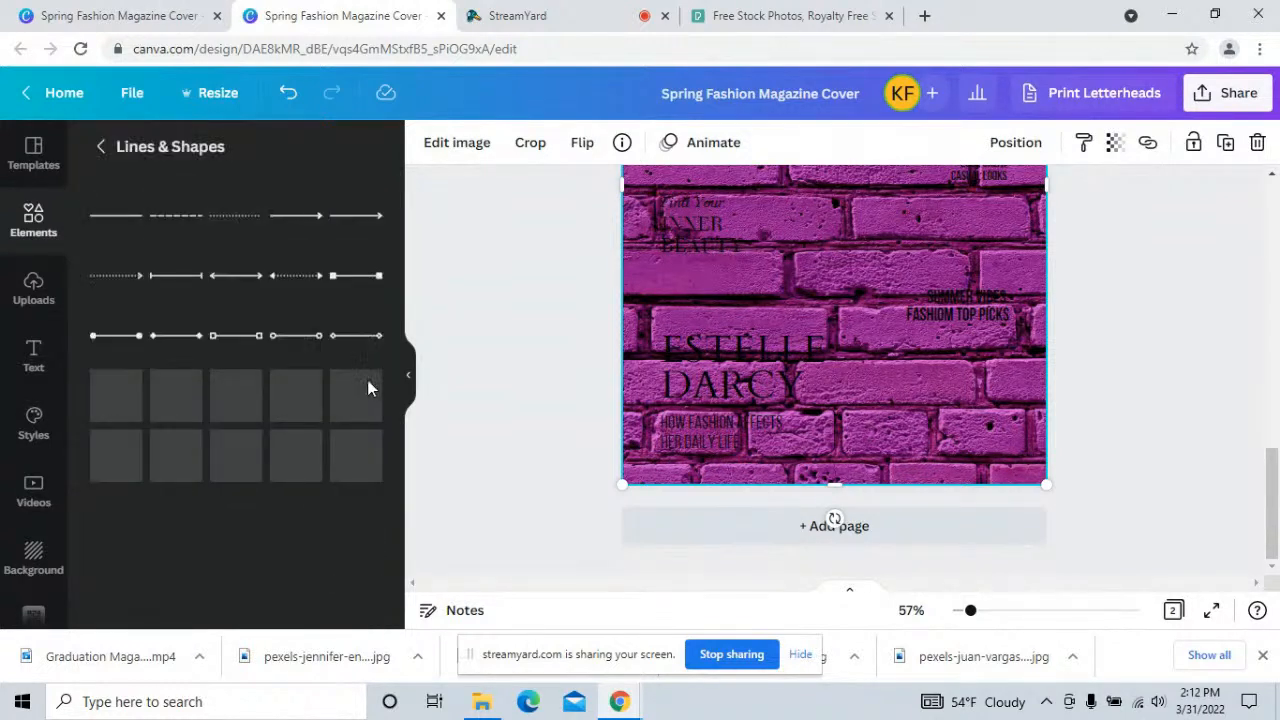
pyautogui.scroll(-1, 112, 533)
pyautogui.click(113, 535)
pyautogui.scroll(4, 890, 382)
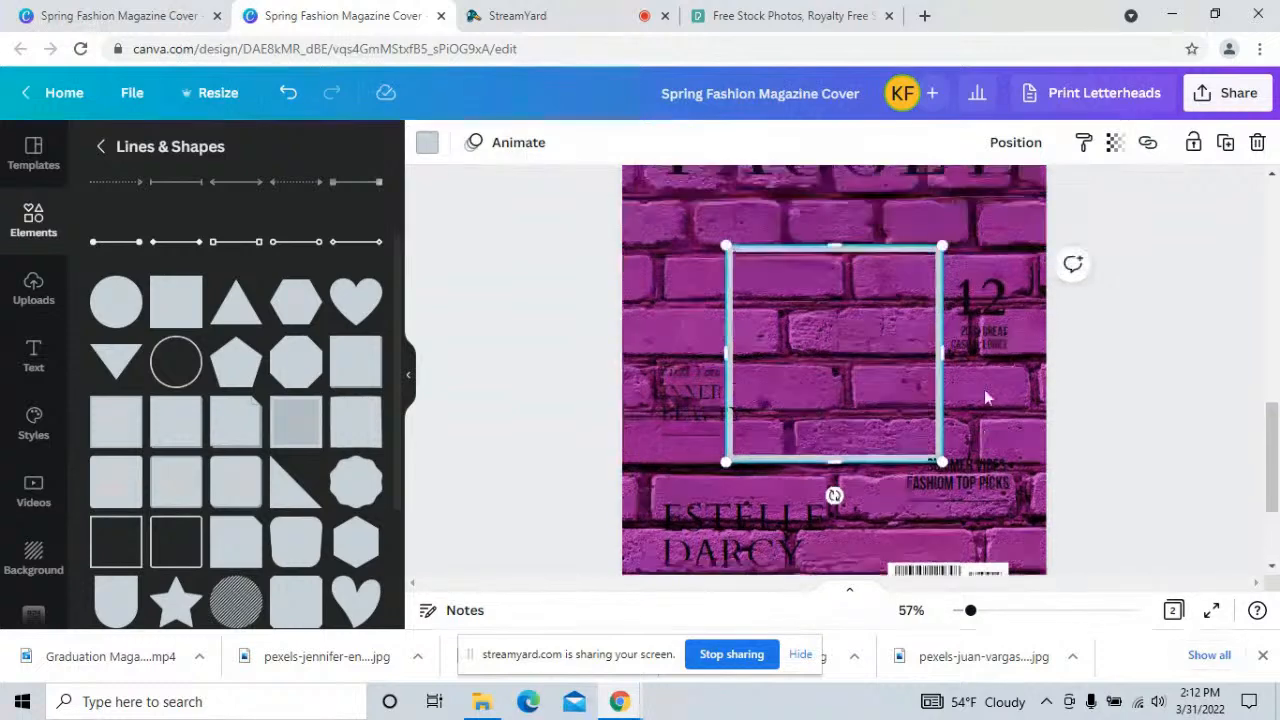
pyautogui.scroll(-4, 769, 463)
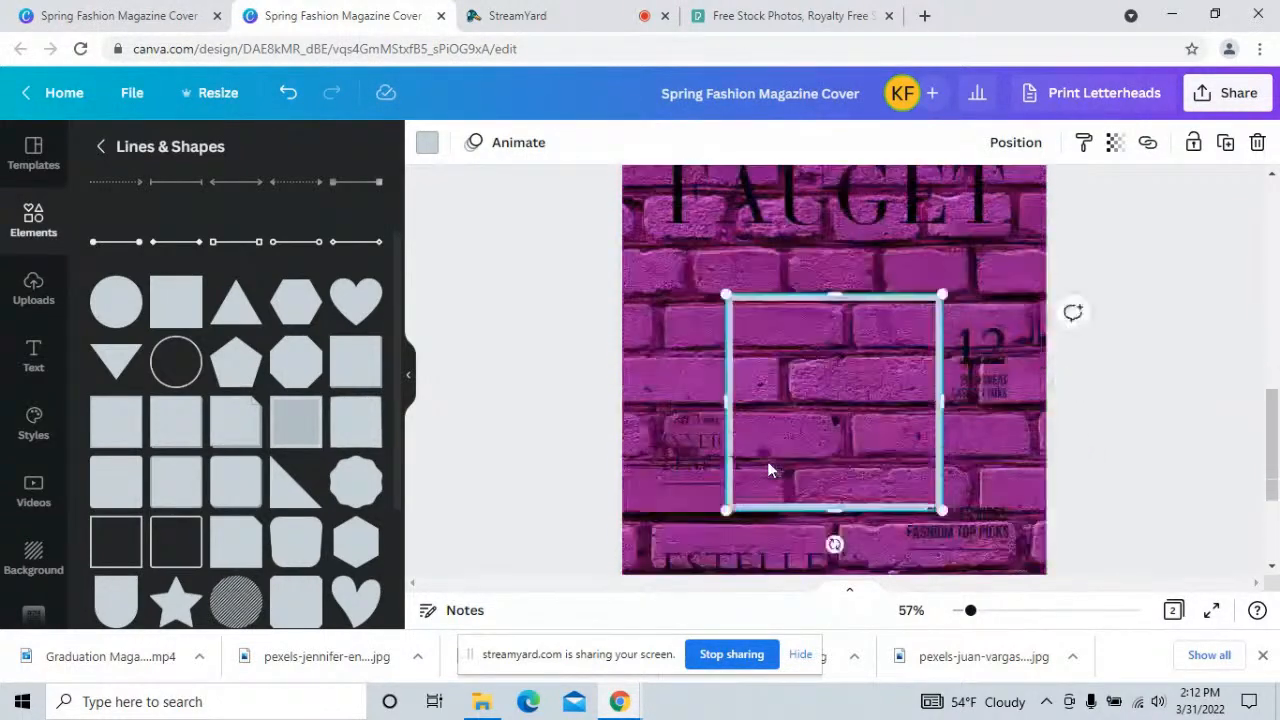
# - Move the square outline so it sits flush in the upper-left corner of page 2
pyautogui.moveTo(786, 372); pyautogui.dragTo(684, 231)
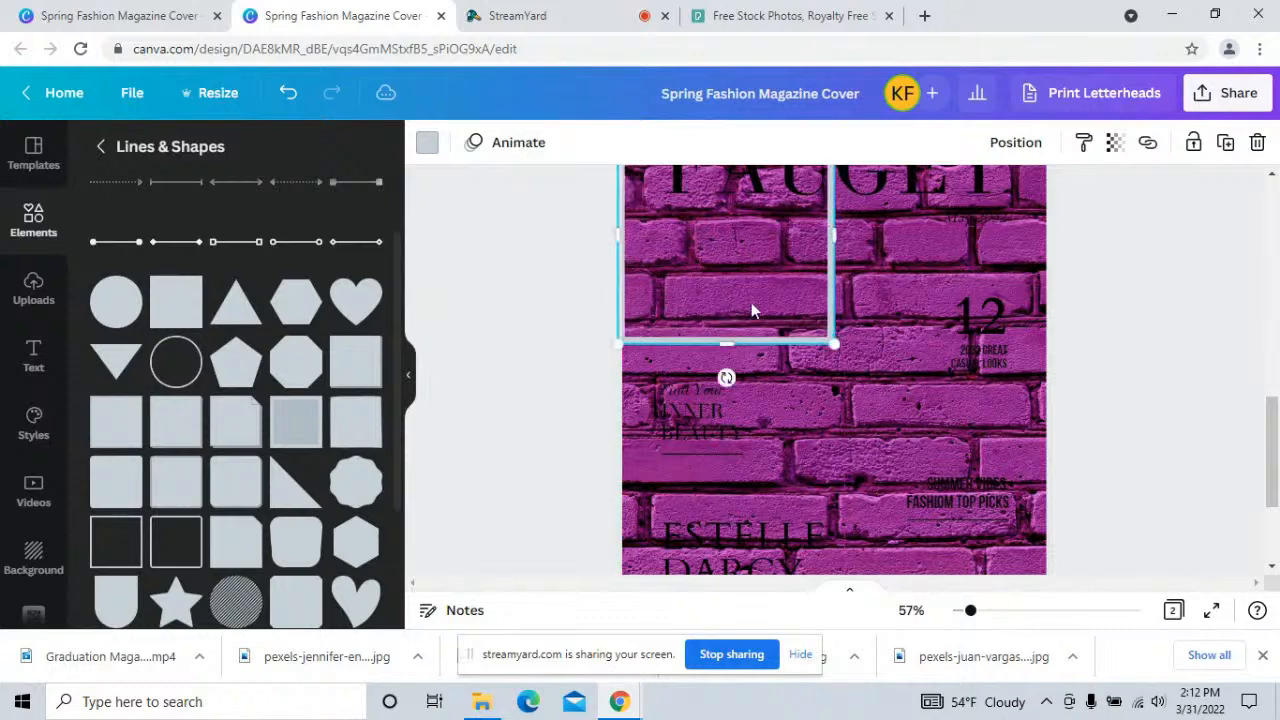
pyautogui.scroll(4, 923, 339)
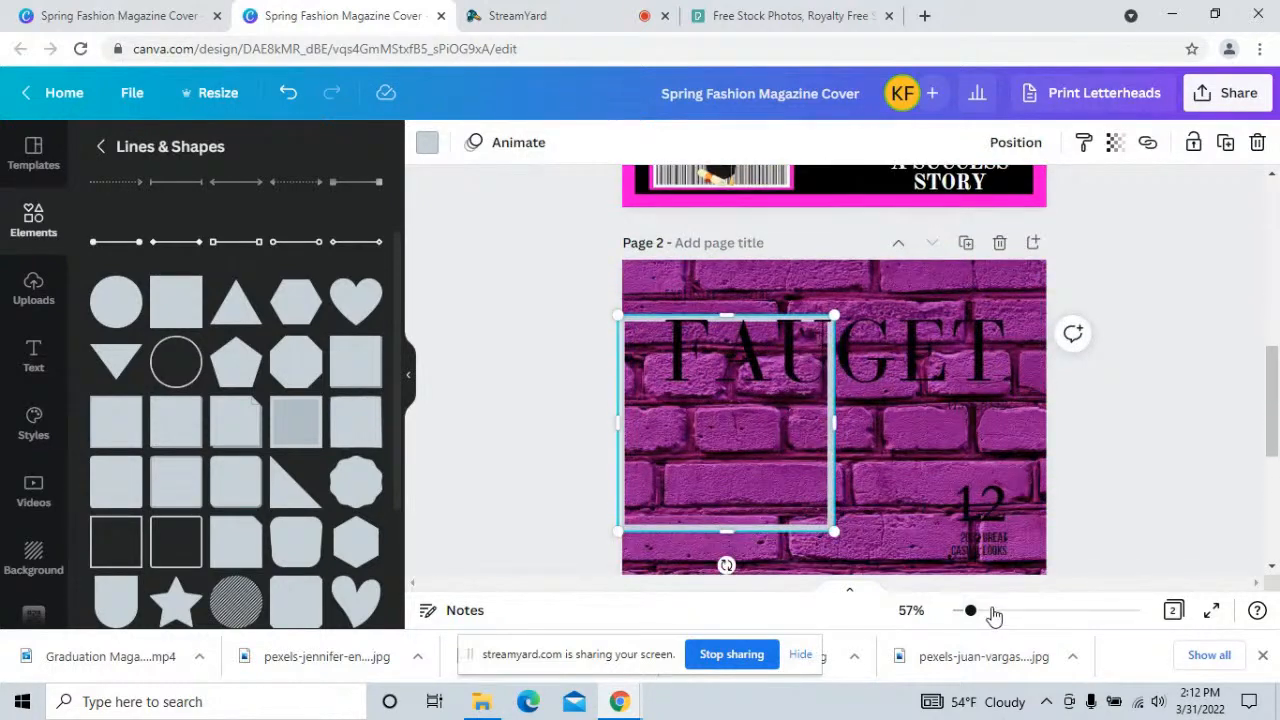
pyautogui.click(993, 611)
pyautogui.click(963, 612)
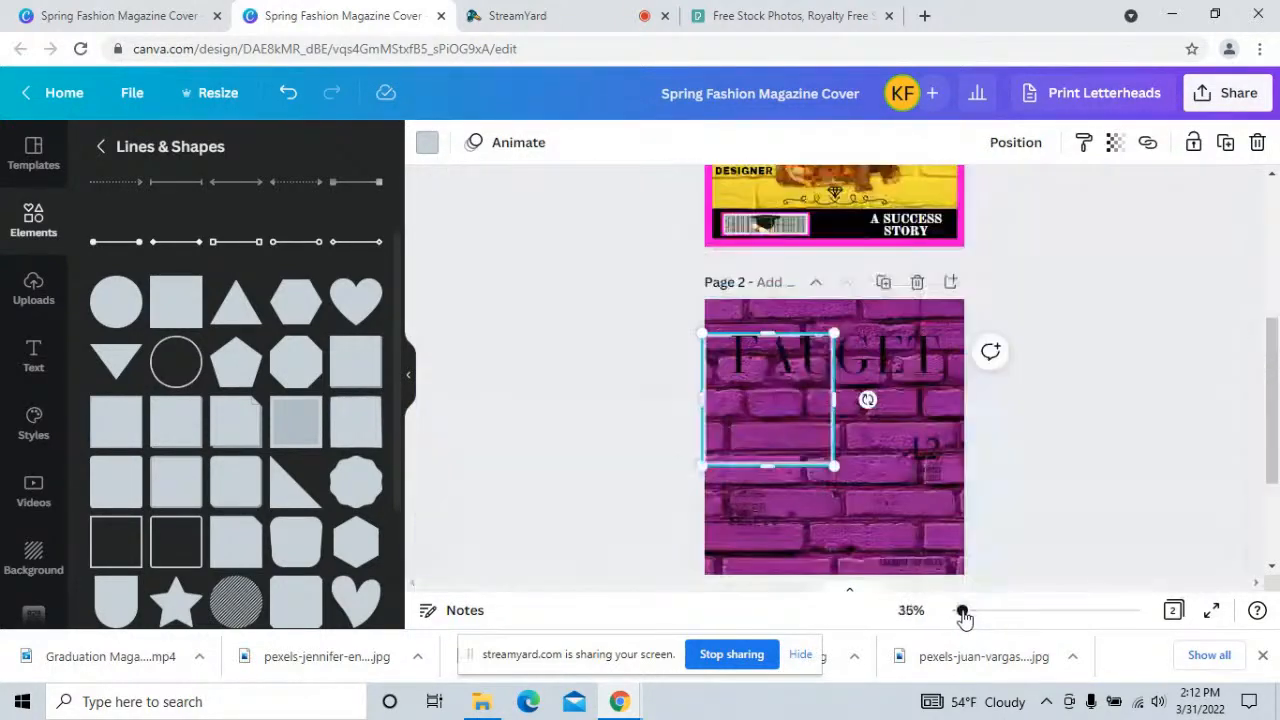
pyautogui.scroll(-2, 887, 424)
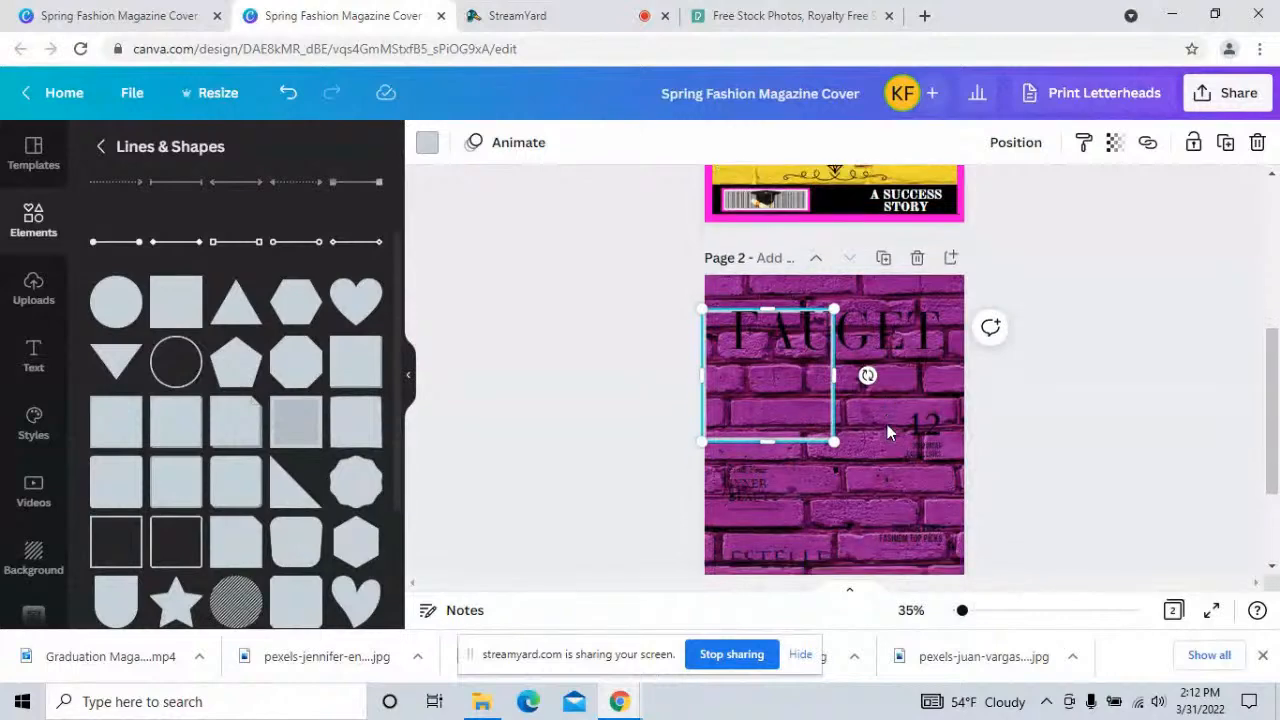
pyautogui.click(972, 611)
pyautogui.scroll(2, 1135, 467)
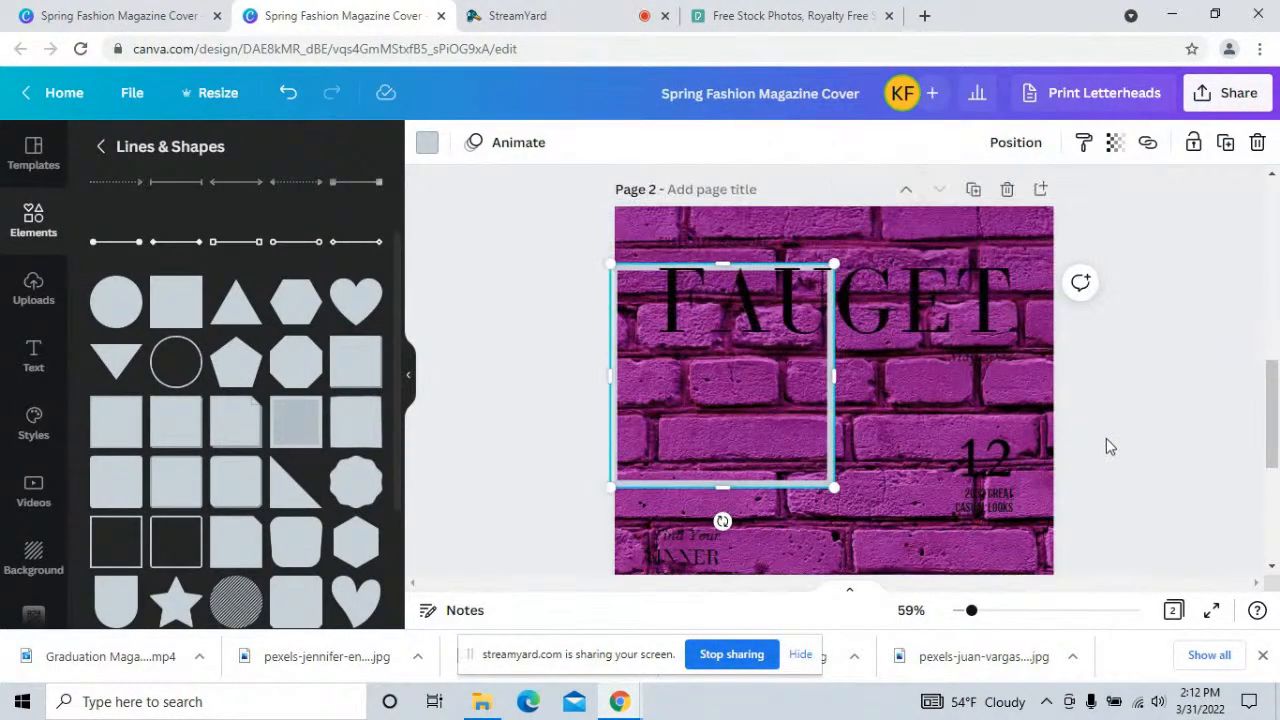
pyautogui.click(623, 272)
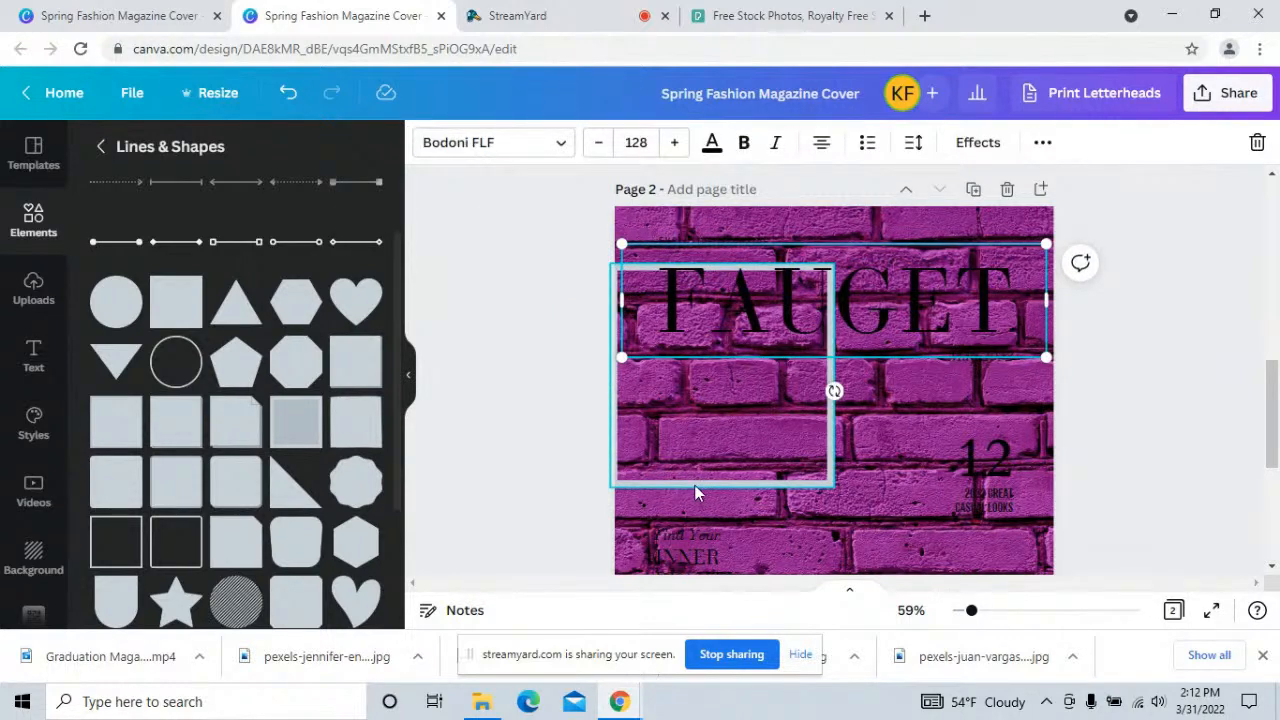
pyautogui.click(697, 485)
pyautogui.moveTo(767, 474)
pyautogui.mouseDown()
pyautogui.moveTo(763, 423)
pyautogui.moveTo(772, 488)
pyautogui.mouseUp()
pyautogui.moveTo(752, 406); pyautogui.dragTo(755, 378)
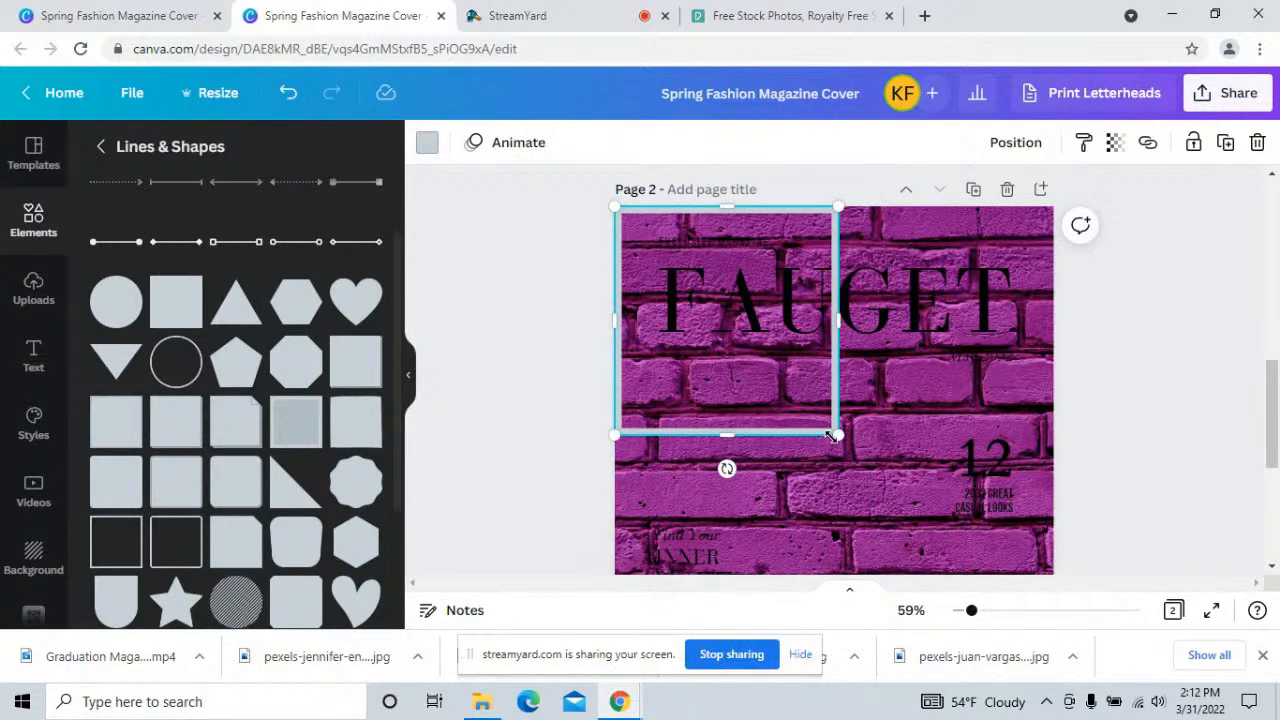
# - Enlarge the outline to the page width and stretch it to the bottom edge so it frames the whole page
pyautogui.moveTo(852, 446); pyautogui.dragTo(1103, 626)
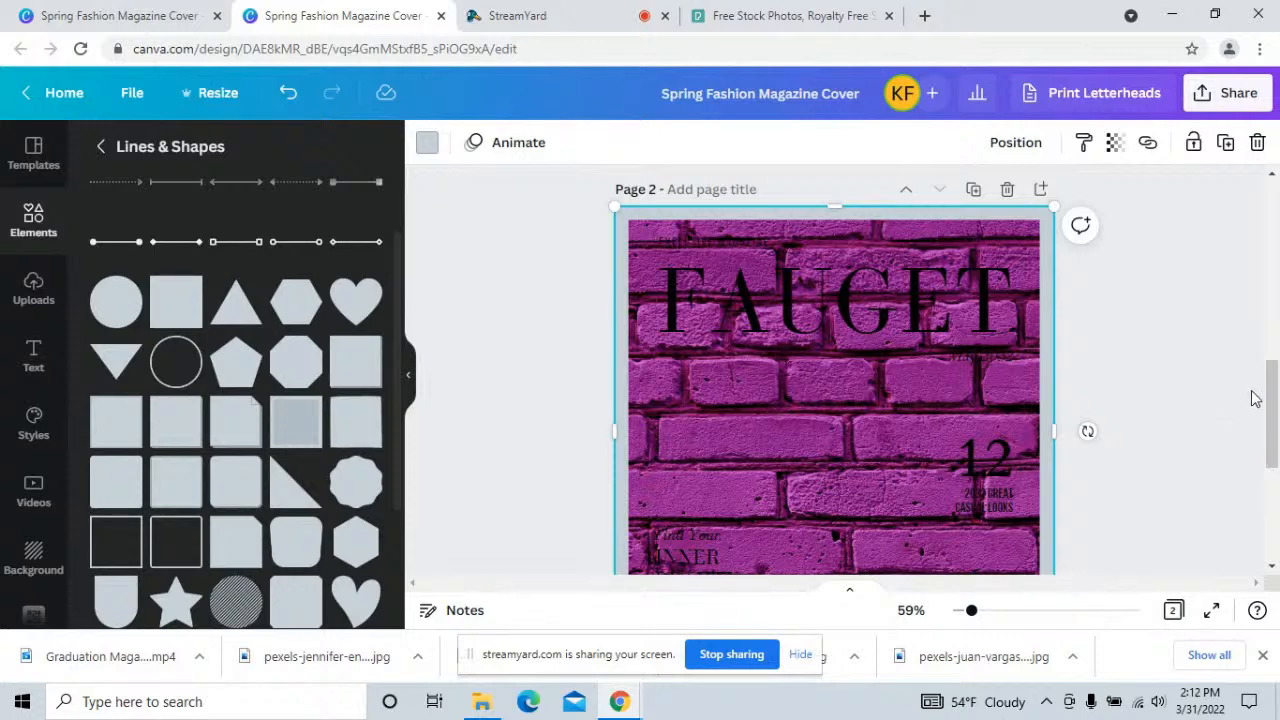
pyautogui.moveTo(1275, 400); pyautogui.dragTo(1275, 502)
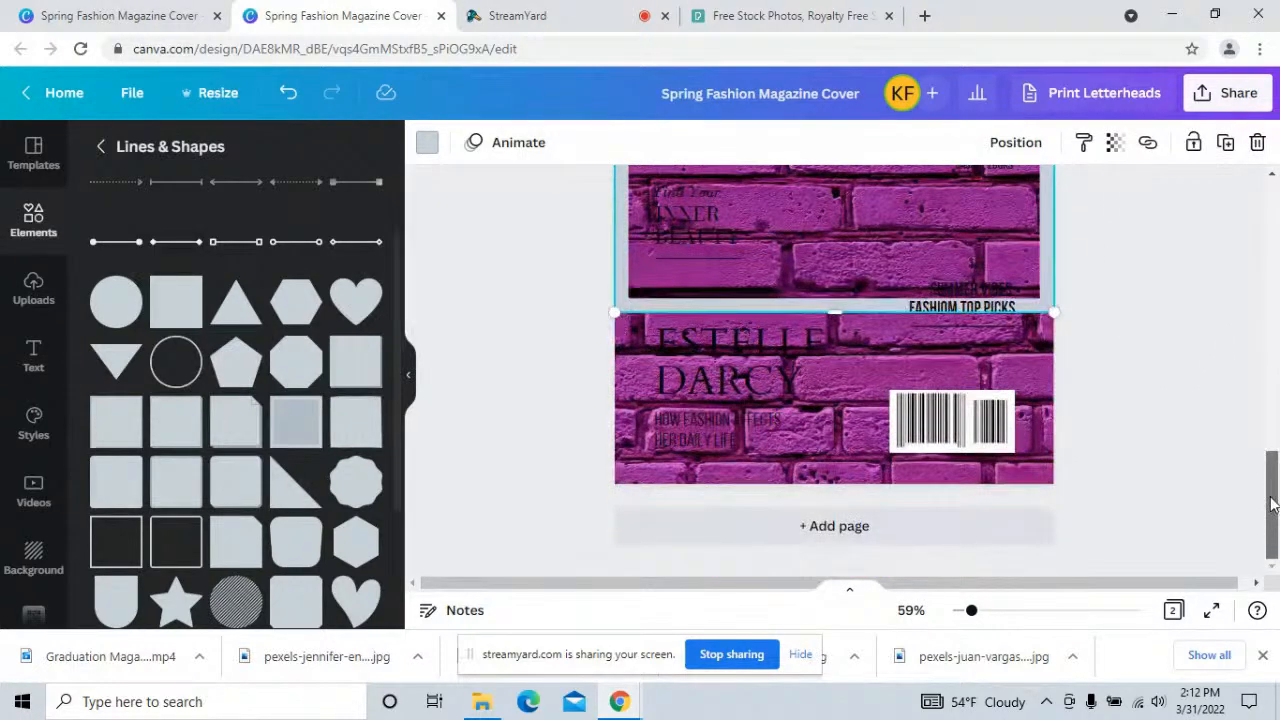
pyautogui.click(794, 313)
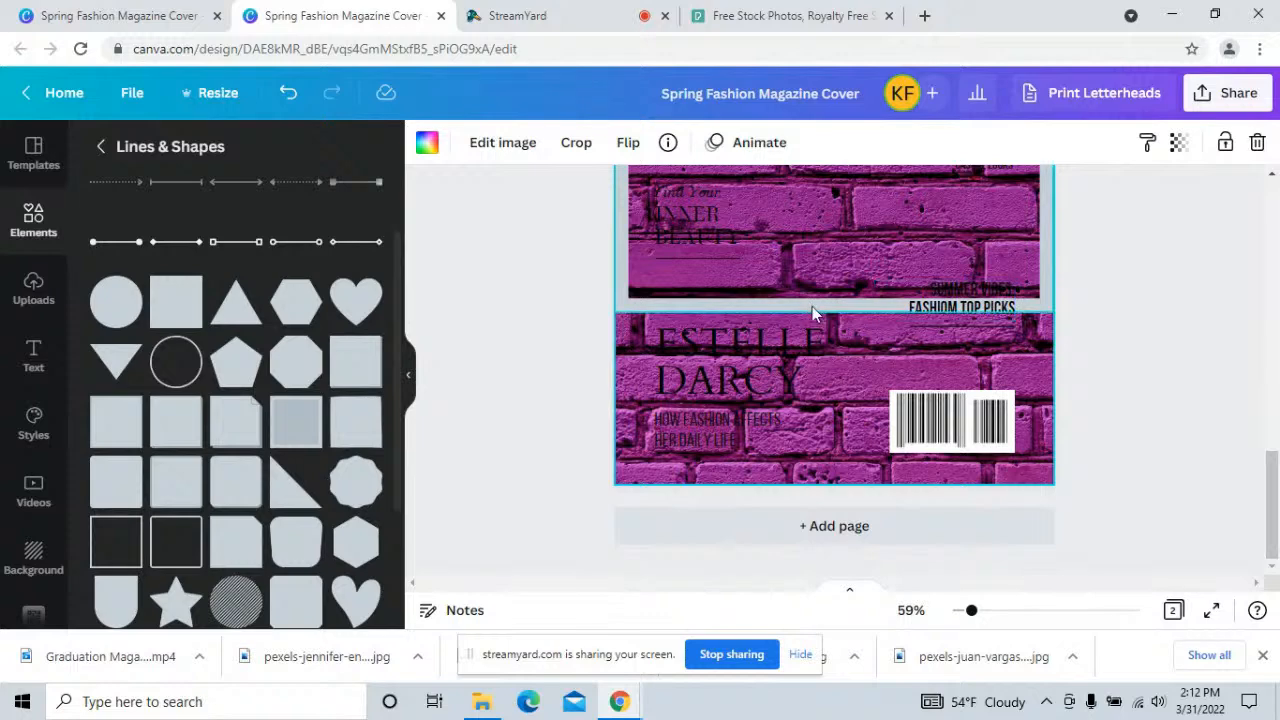
pyautogui.click(813, 307)
pyautogui.moveTo(834, 344); pyautogui.dragTo(825, 483)
# - Recolour the square outline framing page 2 to a custom golden yellow
pyautogui.scroll(4, 1169, 417)
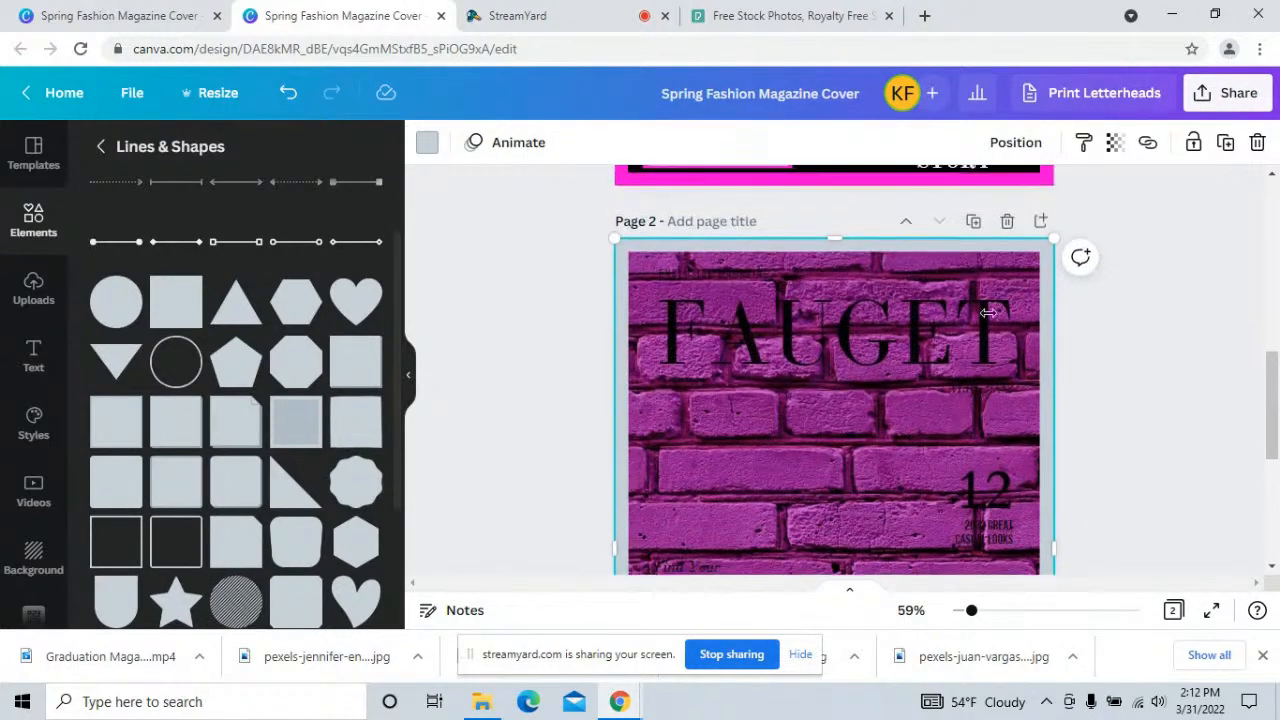
pyautogui.click(429, 143)
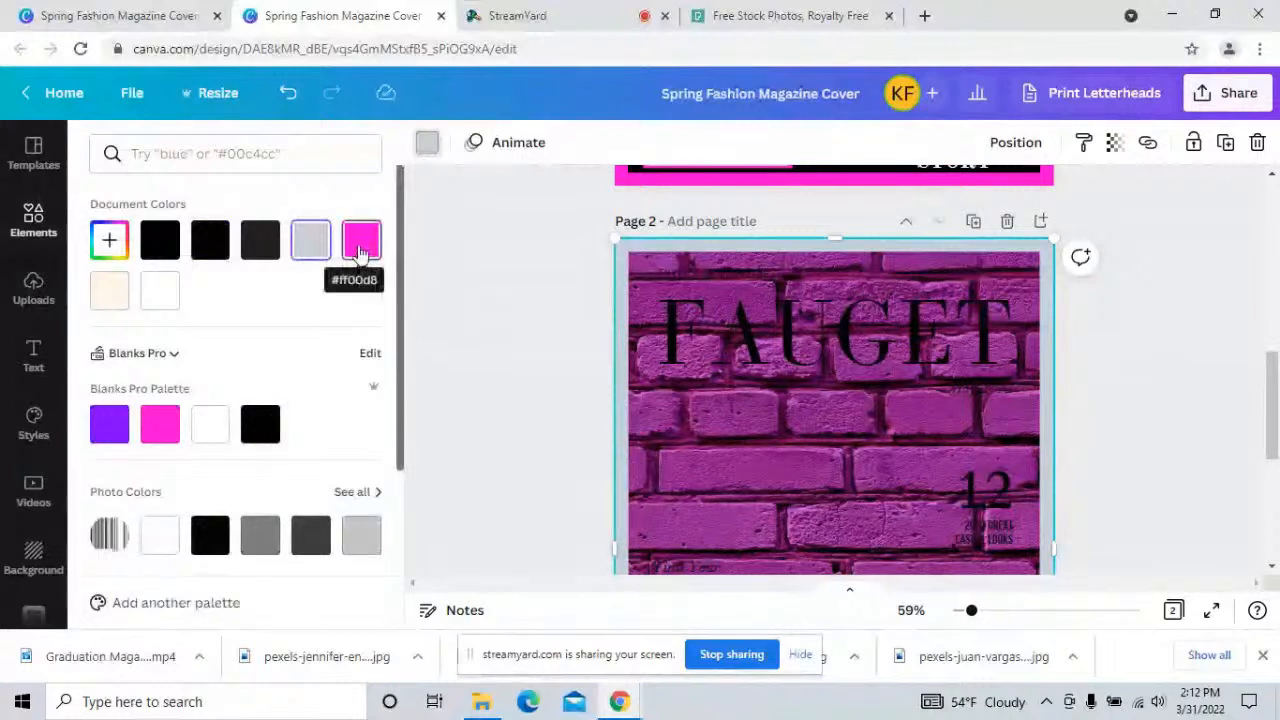
pyautogui.scroll(-3, 213, 386)
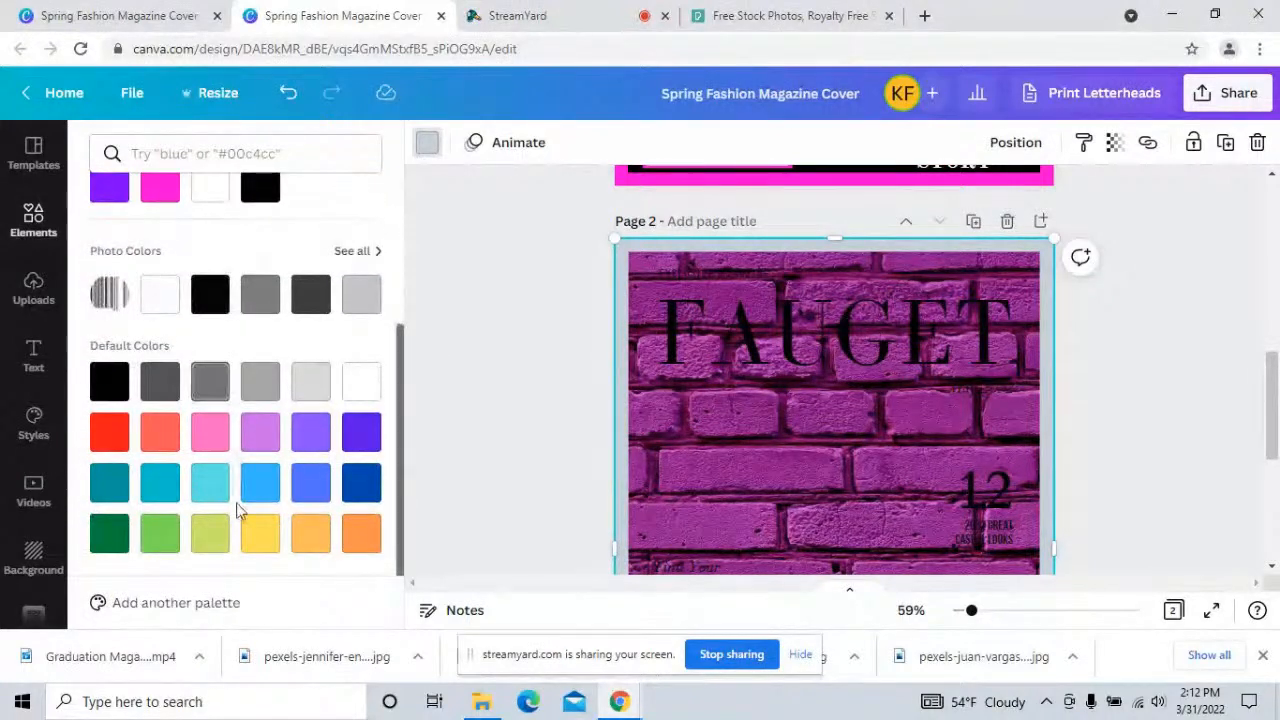
pyautogui.scroll(4, 278, 371)
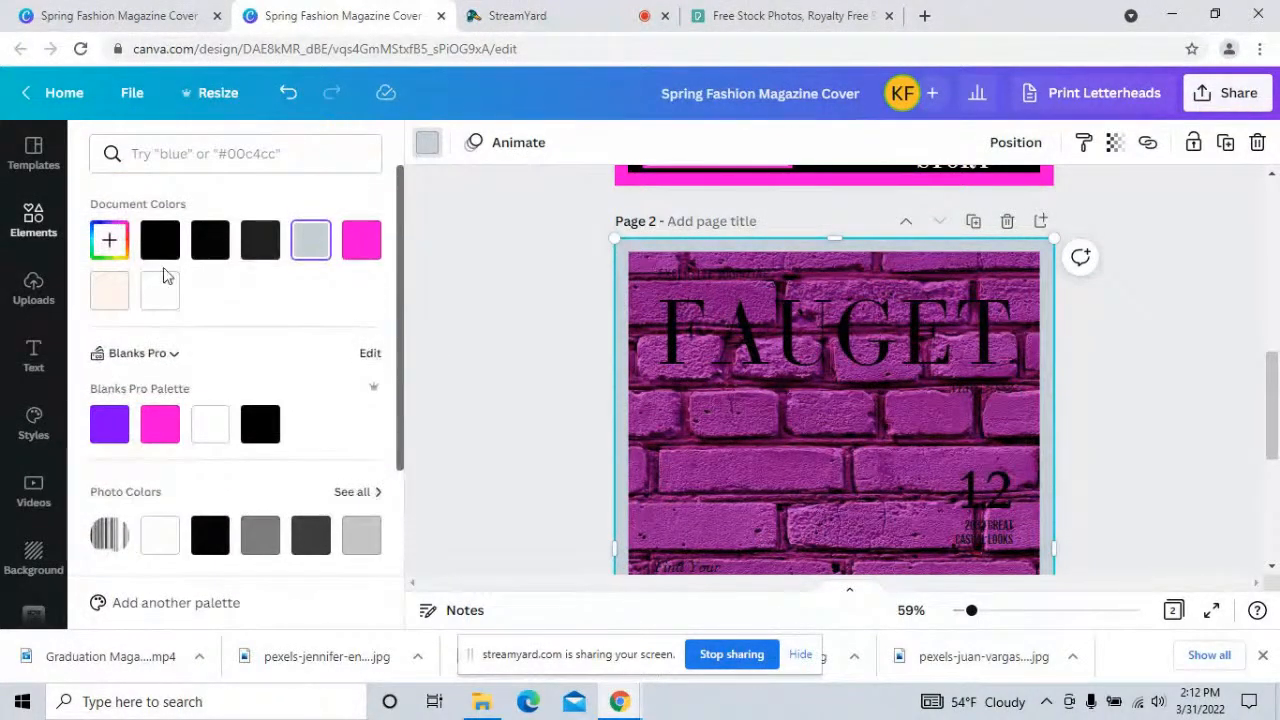
pyautogui.click(121, 244)
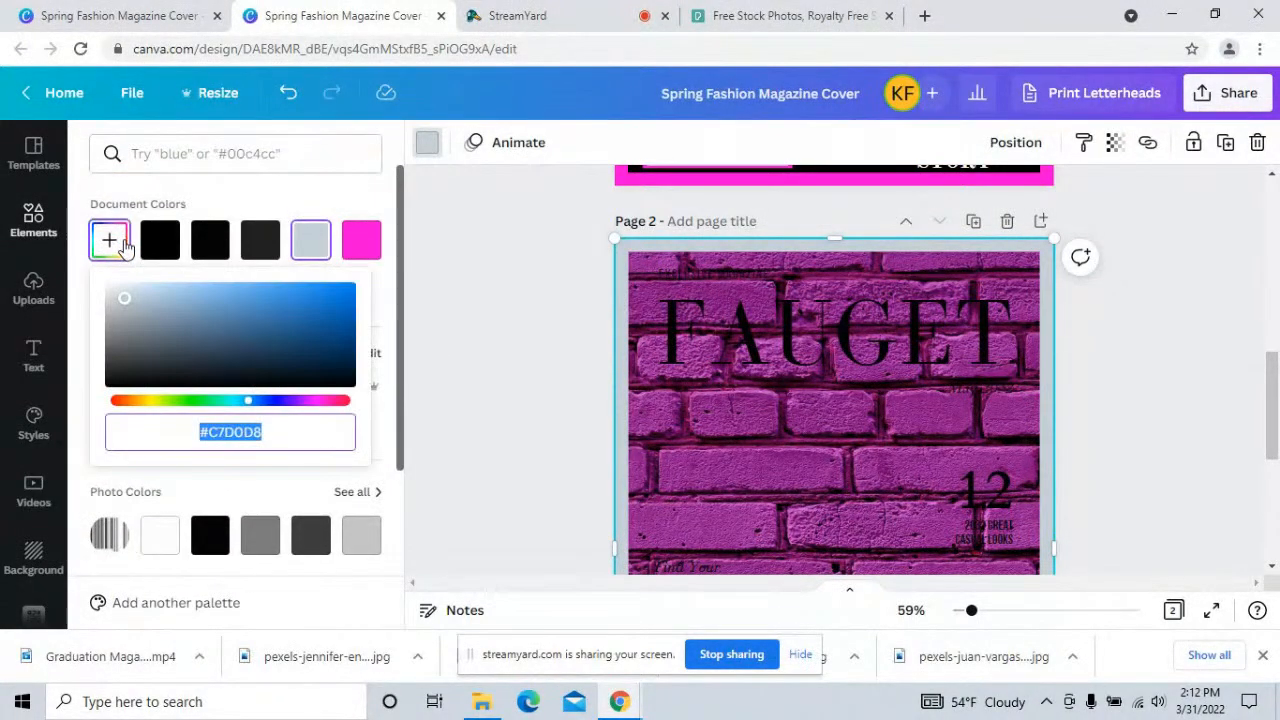
pyautogui.click(137, 401)
pyautogui.moveTo(147, 403); pyautogui.dragTo(151, 404)
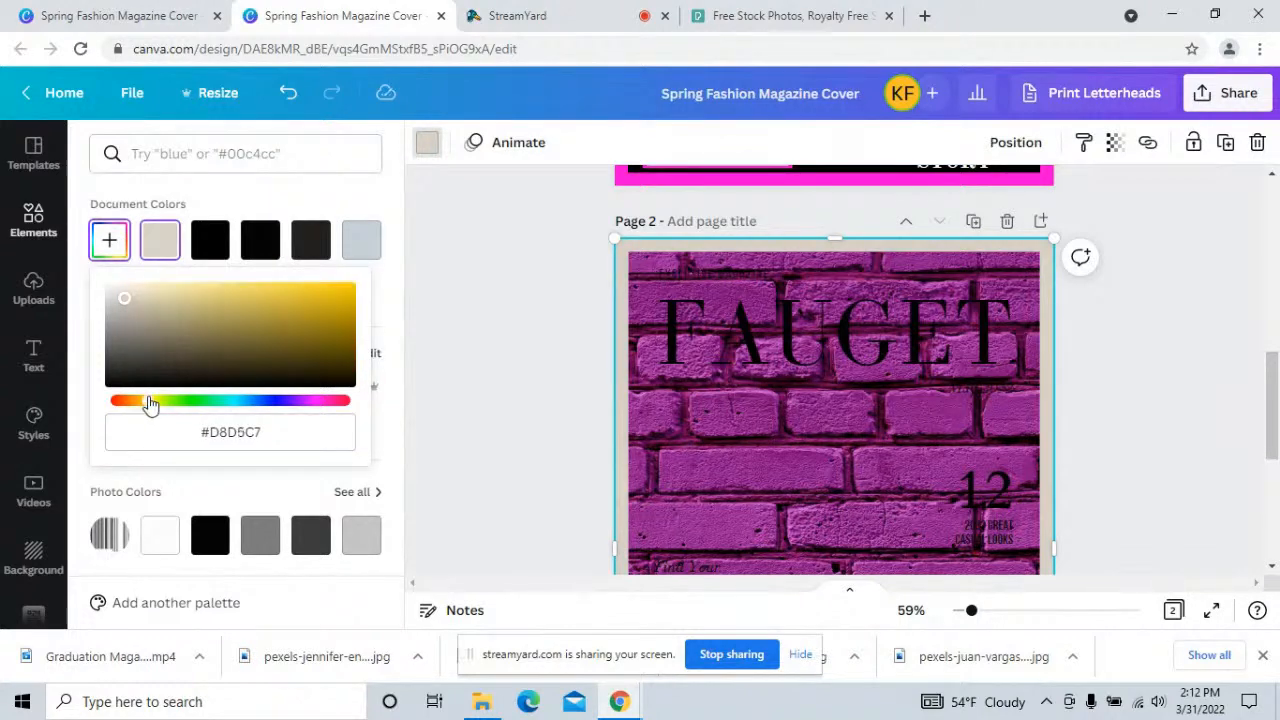
pyautogui.scroll(5, 884, 341)
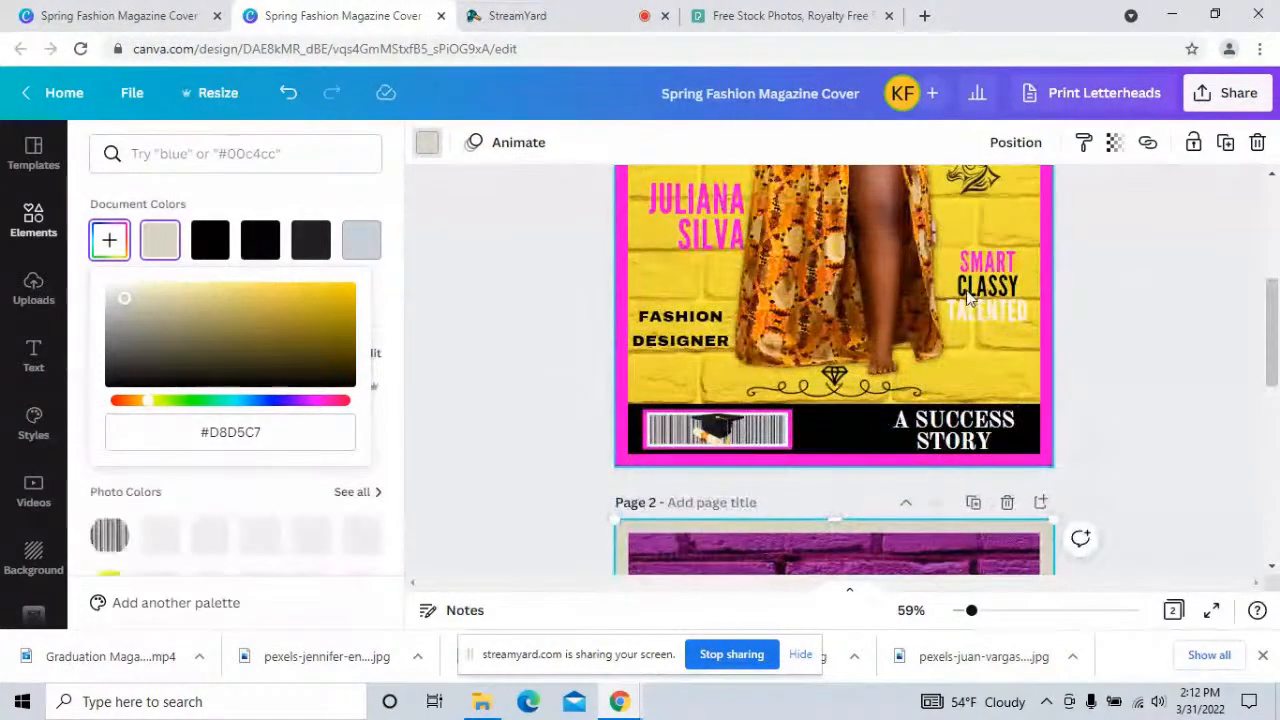
pyautogui.scroll(-5, 780, 331)
pyautogui.moveTo(318, 318); pyautogui.dragTo(366, 267)
pyautogui.click(475, 341)
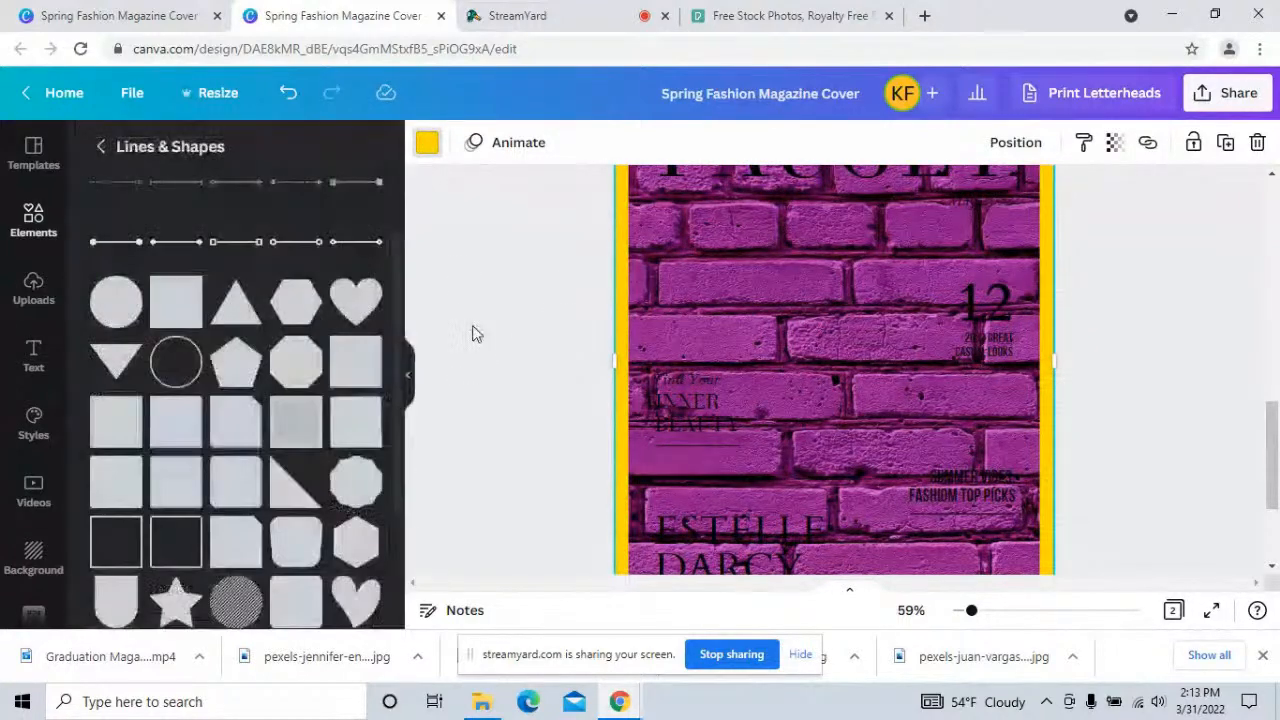
pyautogui.moveTo(1273, 432); pyautogui.dragTo(1264, 478)
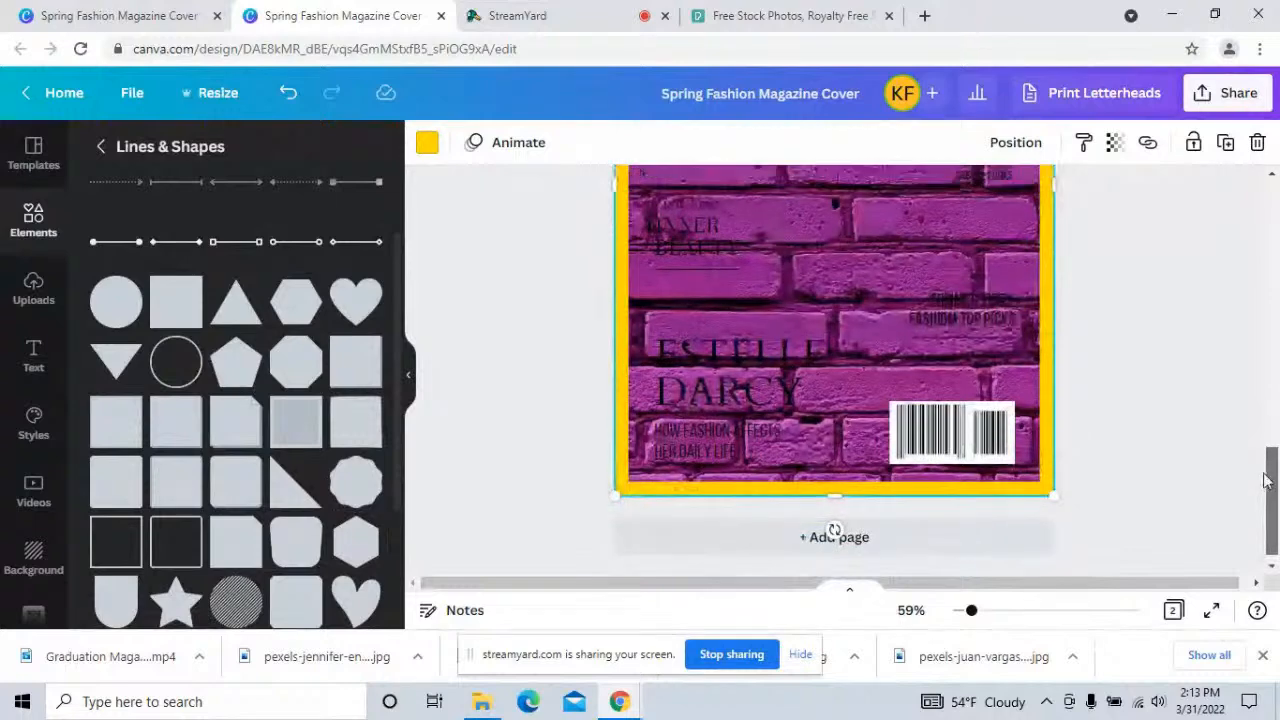
pyautogui.click(1149, 377)
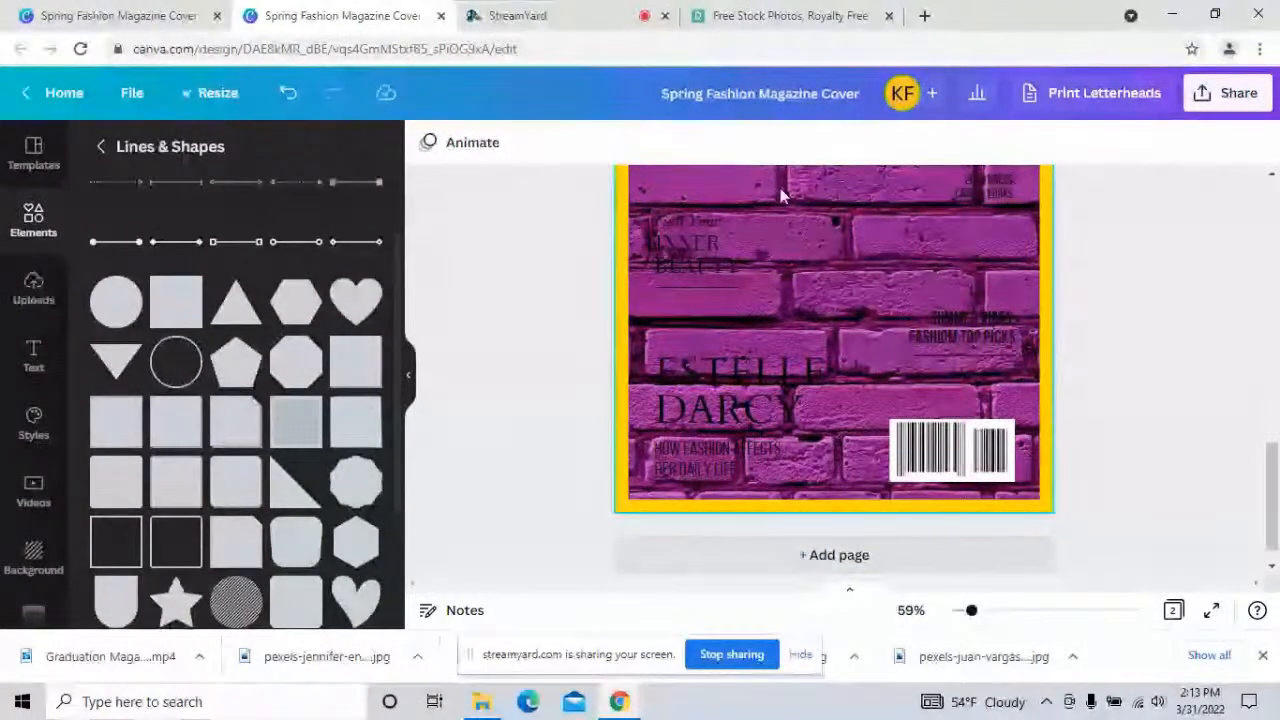
# - Send the yellow border frame to the back of the layer order on page 2
pyautogui.click(688, 398)
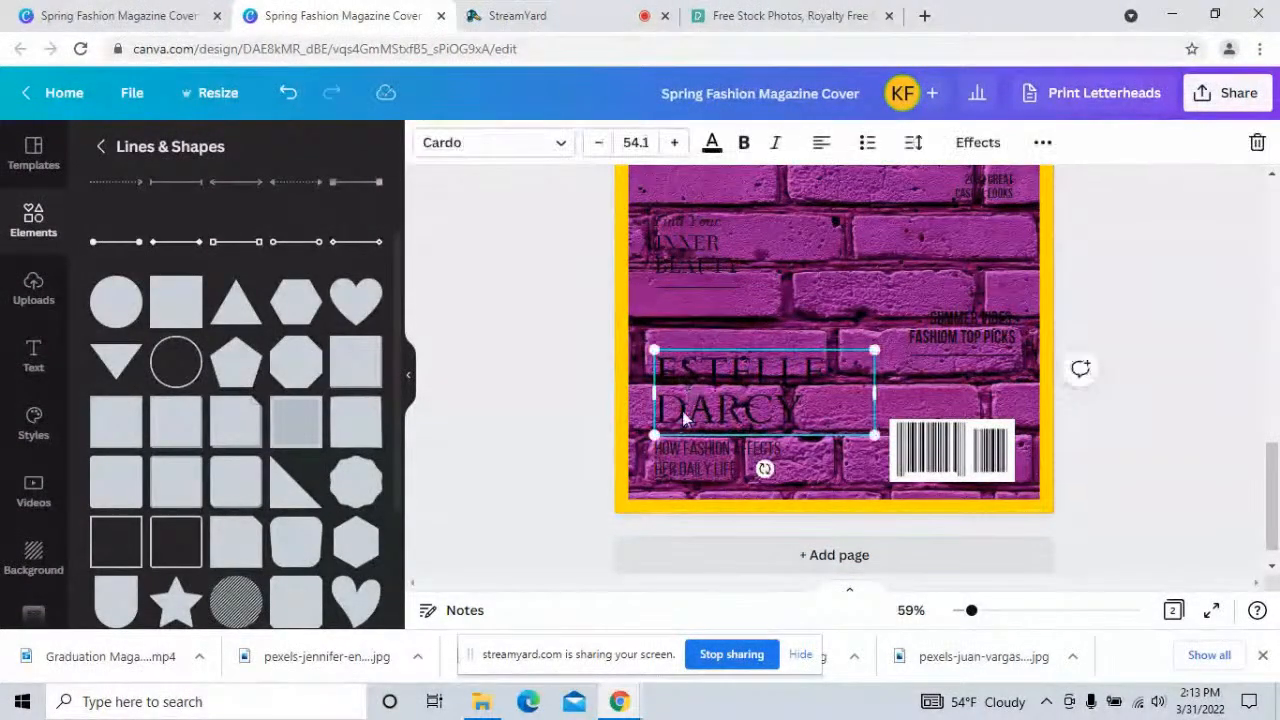
pyautogui.click(688, 469)
pyautogui.click(920, 454)
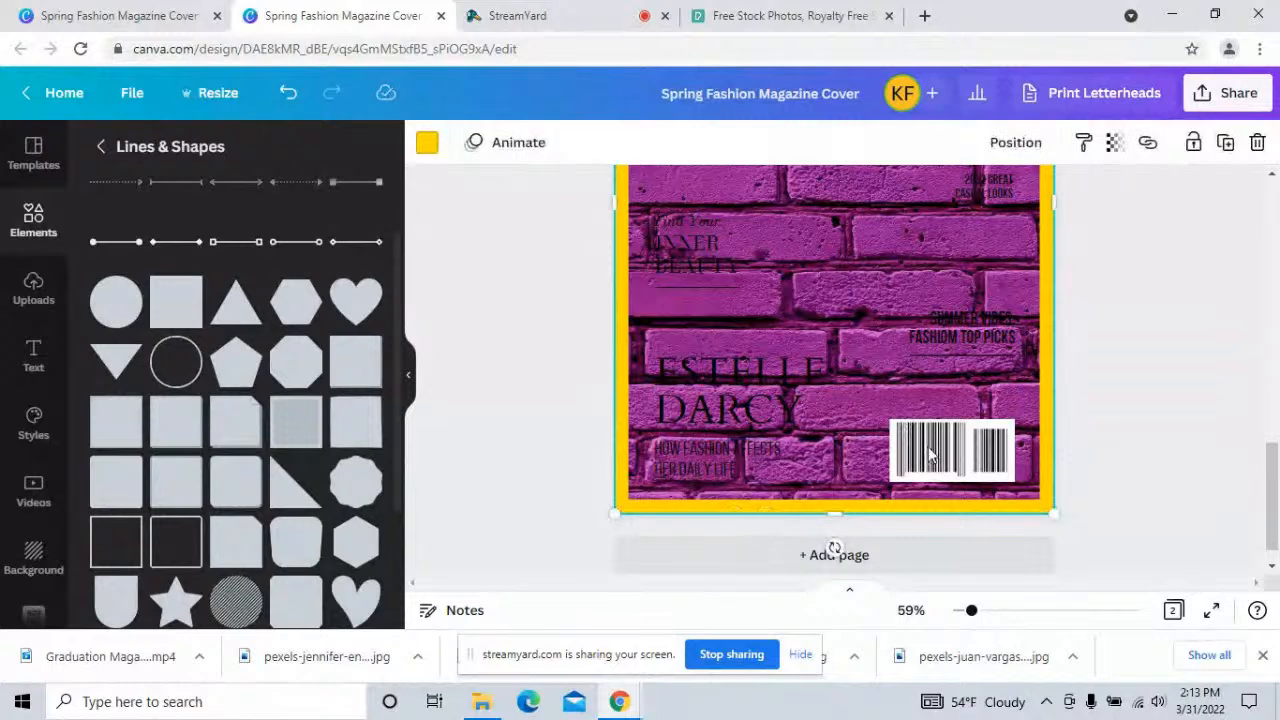
pyautogui.scroll(2, 1132, 361)
pyautogui.scroll(-1, 1132, 359)
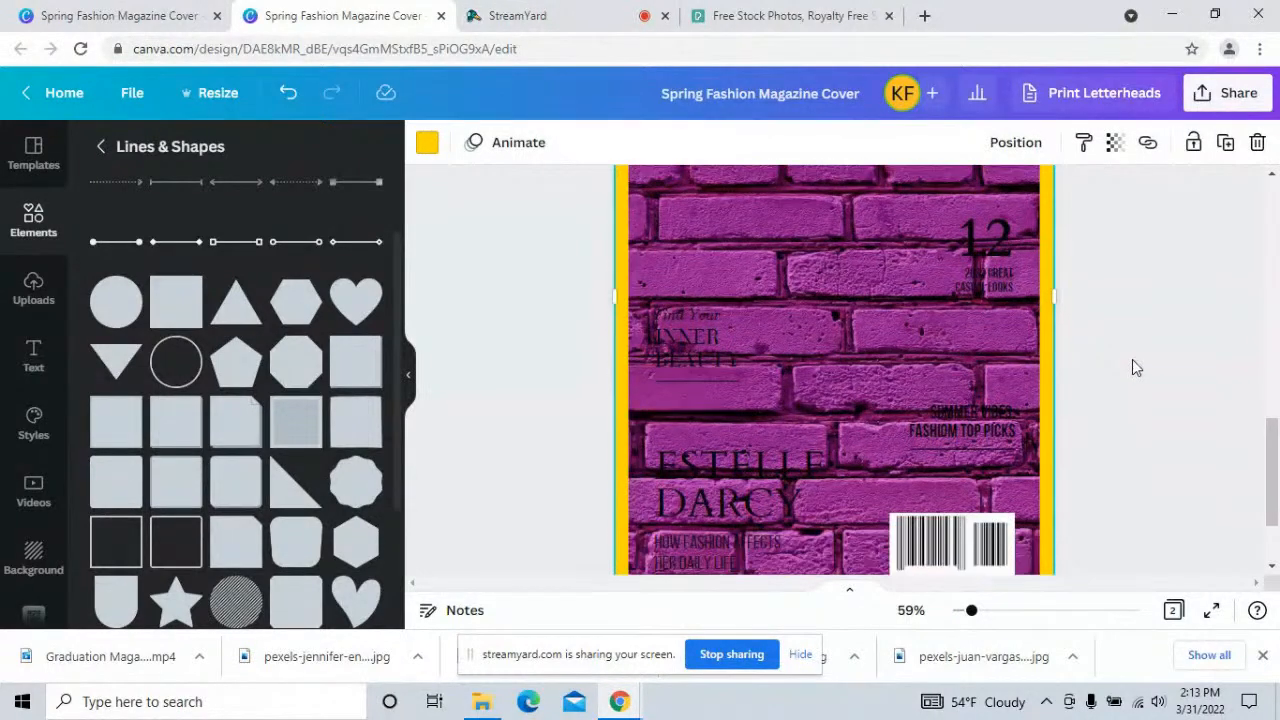
pyautogui.scroll(2, 1132, 359)
pyautogui.click(1017, 146)
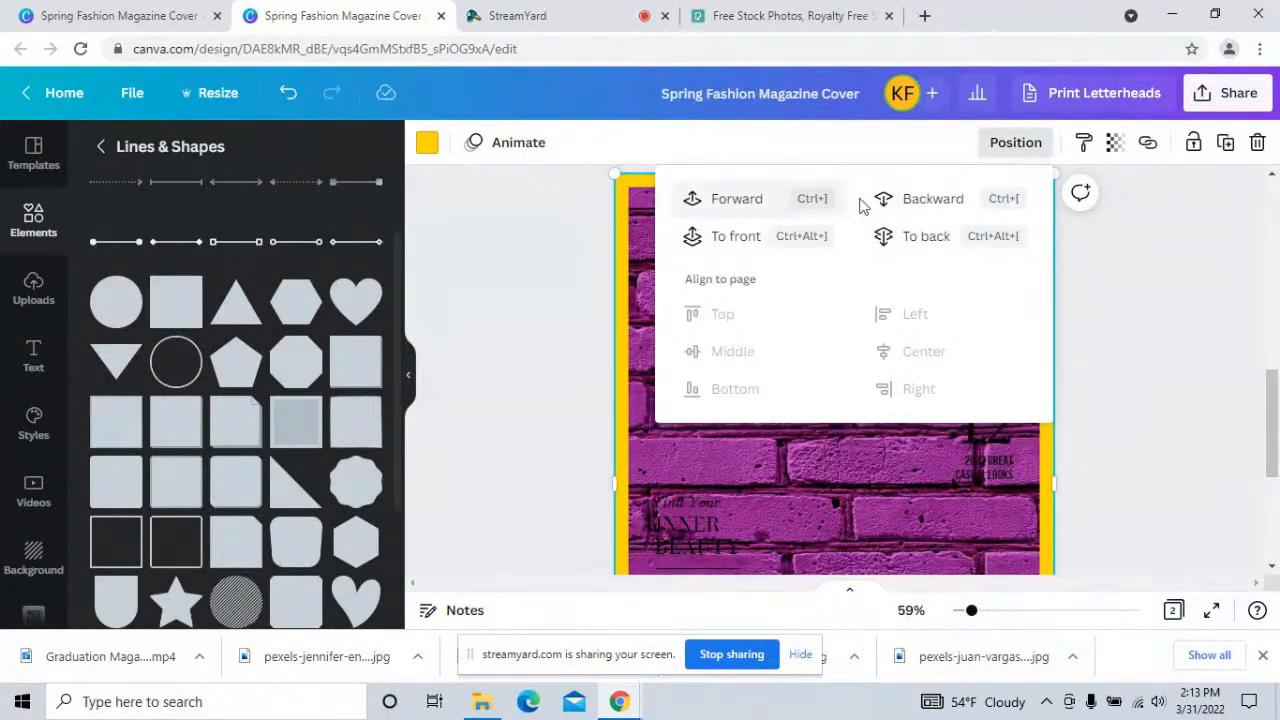
pyautogui.click(289, 95)
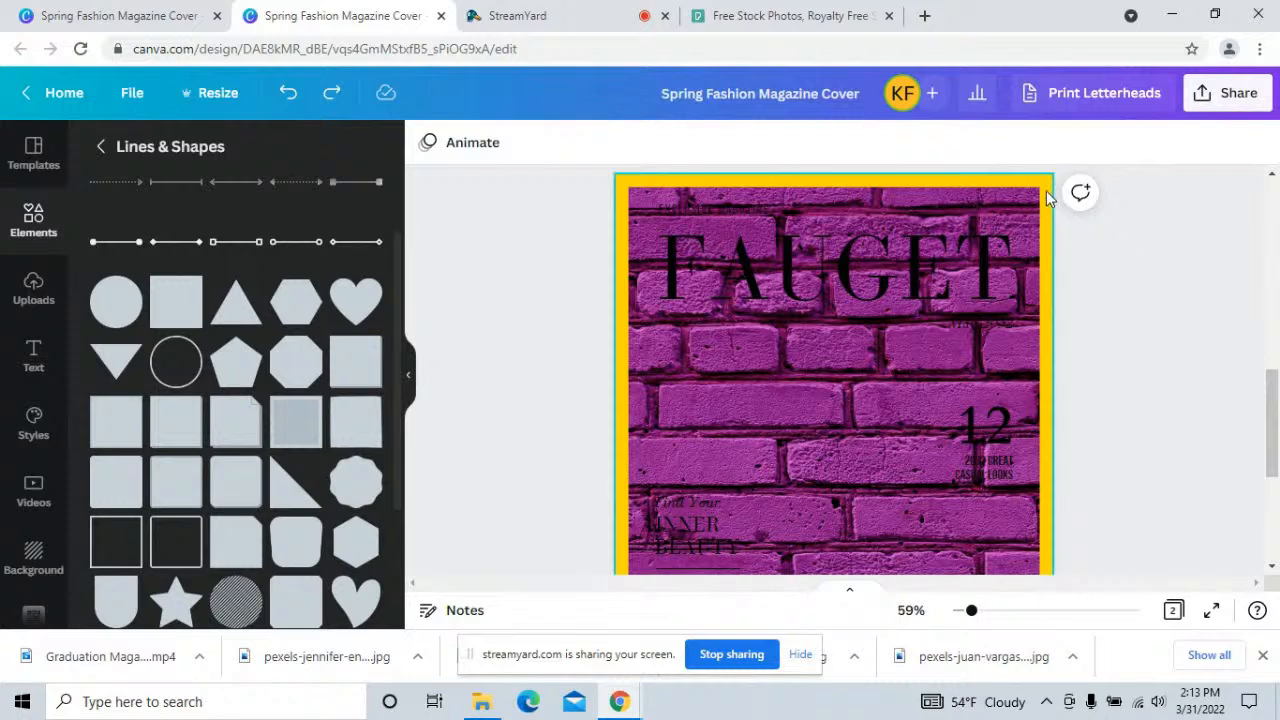
pyautogui.click(1013, 150)
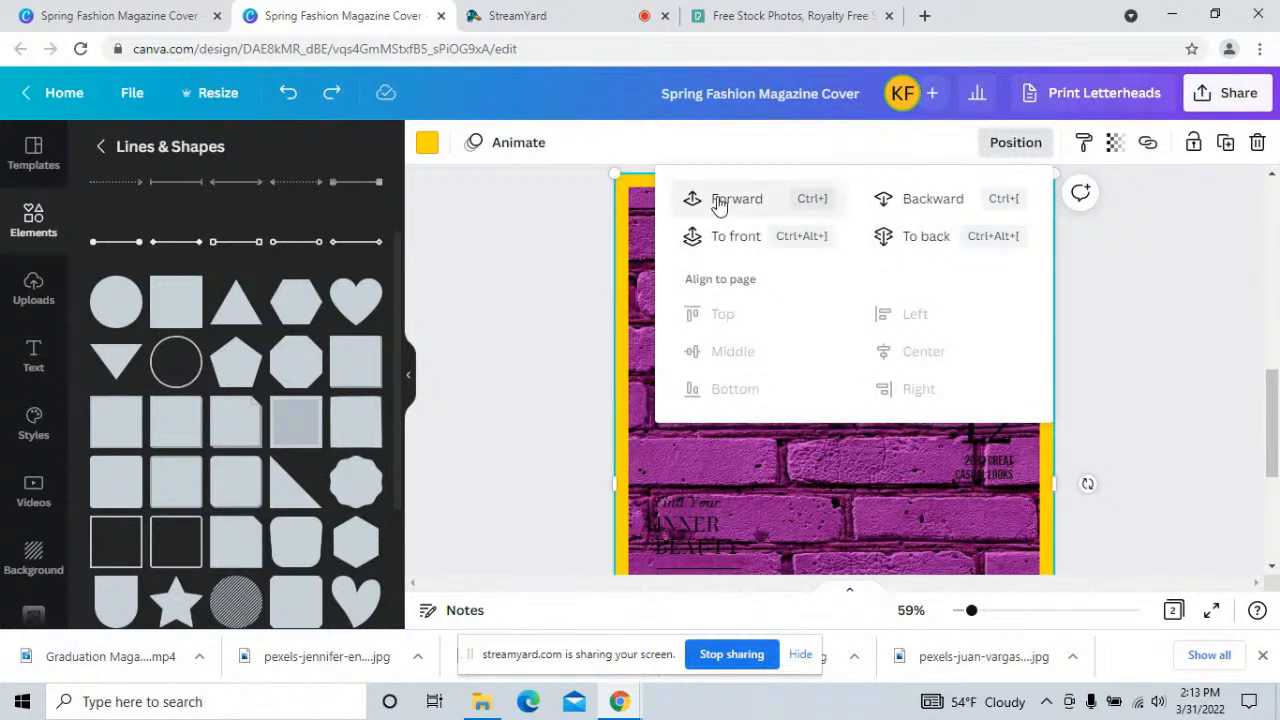
pyautogui.click(937, 242)
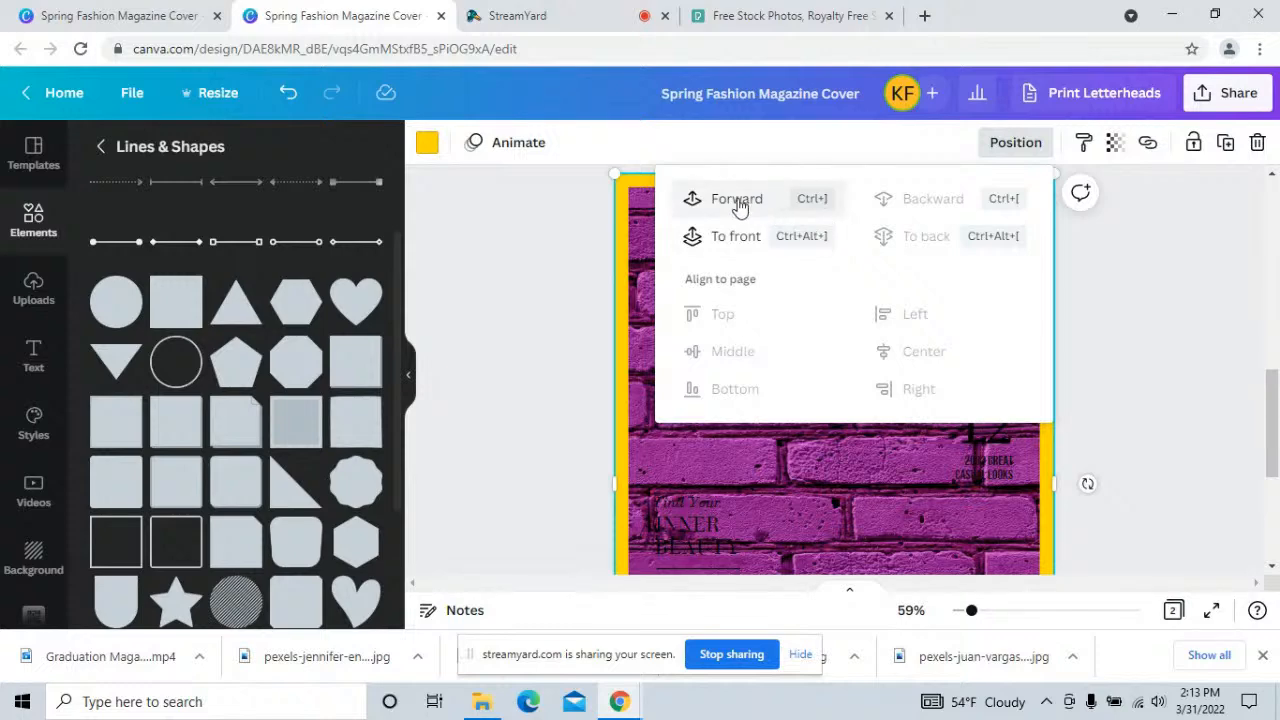
pyautogui.click(1145, 303)
# - Check that the cover text blocks and the FAUGET title on page 2 can be selected individually
pyautogui.scroll(-3, 1114, 371)
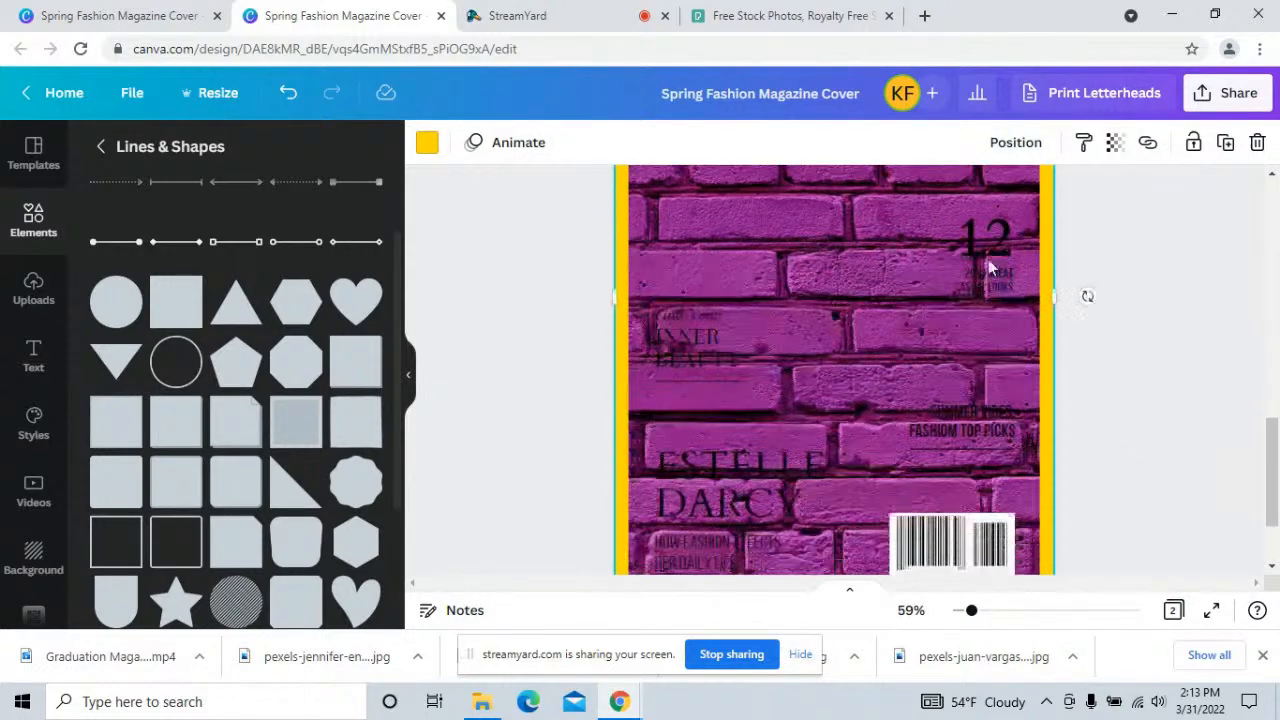
pyautogui.scroll(1, 971, 259)
pyautogui.click(972, 344)
pyautogui.click(984, 374)
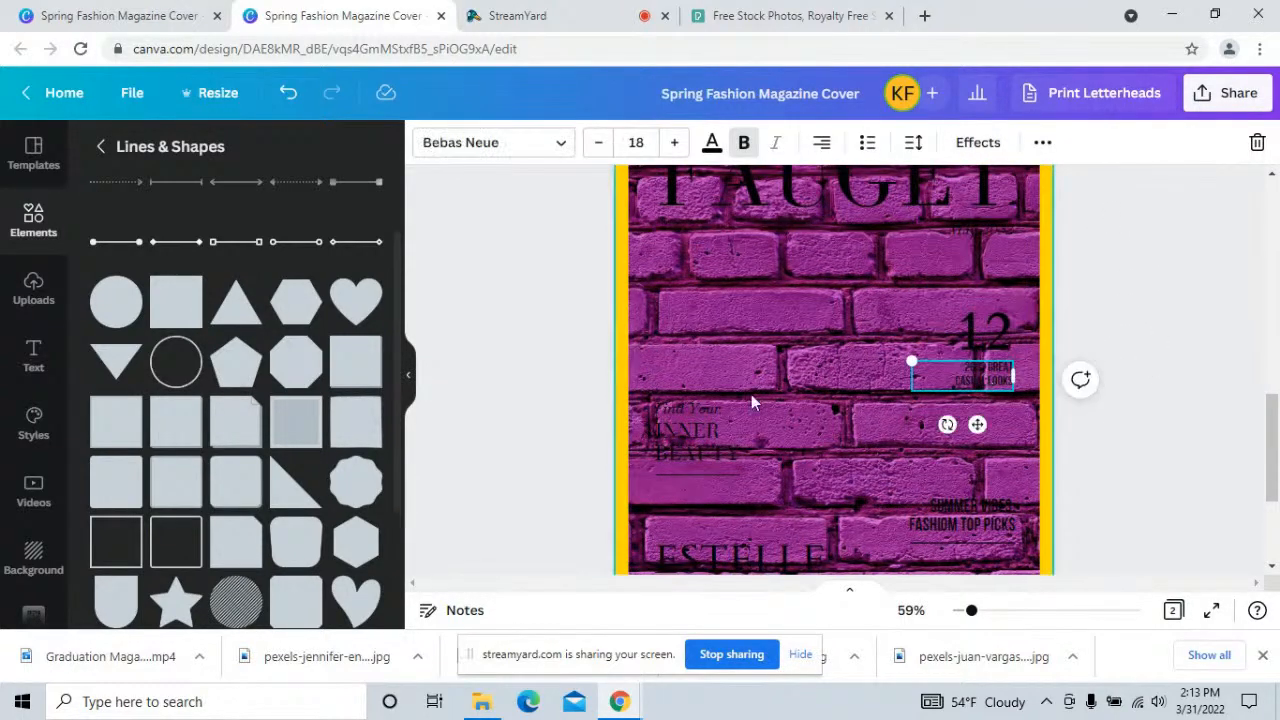
pyautogui.click(678, 440)
pyautogui.click(682, 408)
pyautogui.click(763, 205)
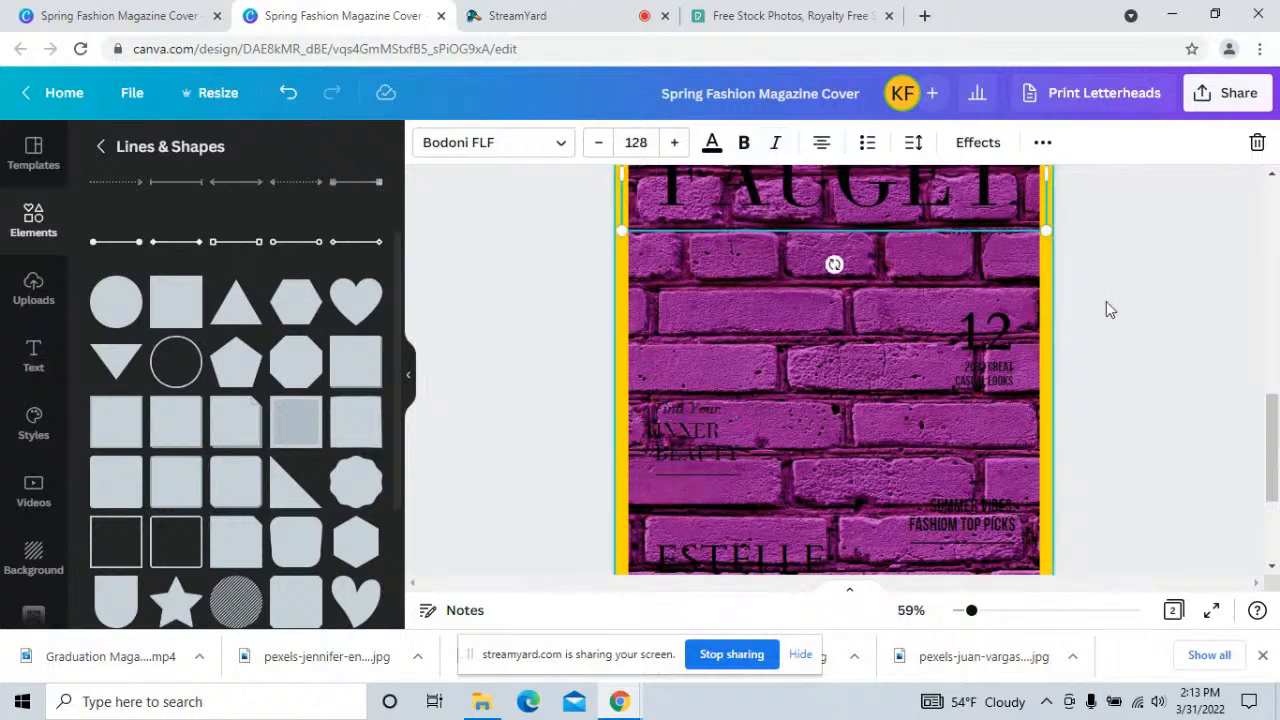
pyautogui.click(1207, 306)
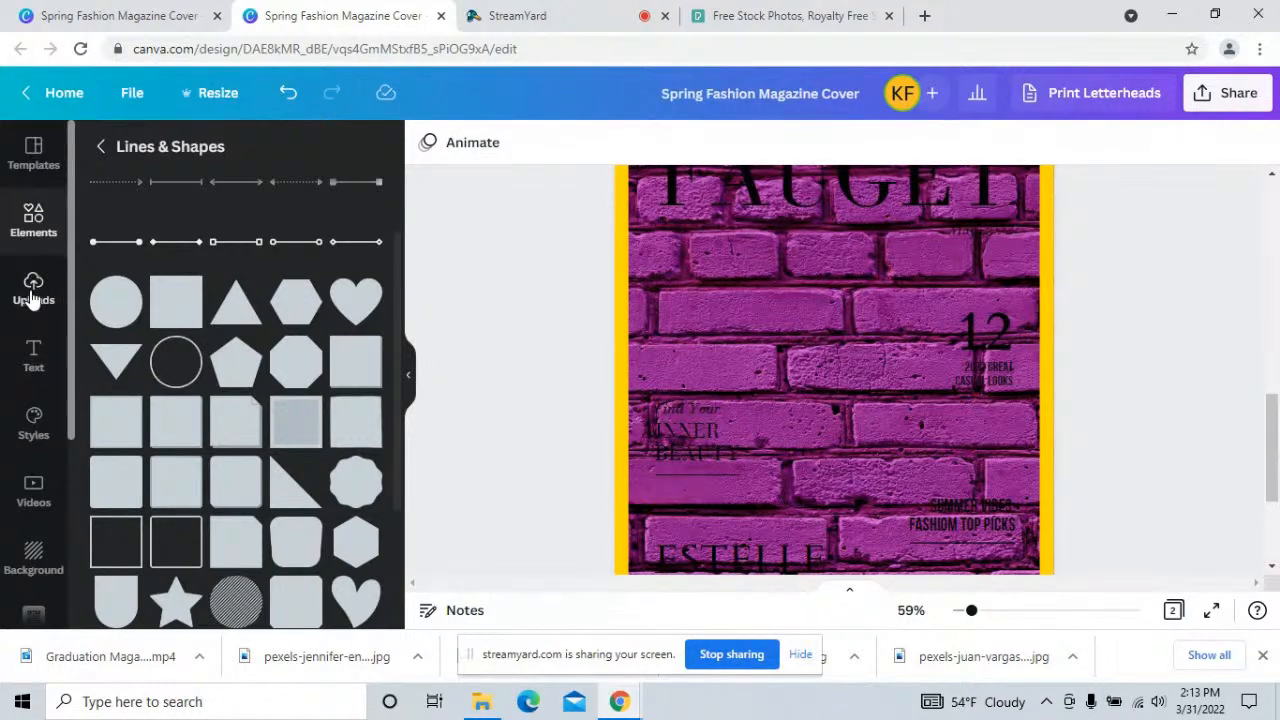
# - Insert the uploaded full-length photo of the woman in the orange patterned outfit on page 2 and remove its background
pyautogui.click(33, 290)
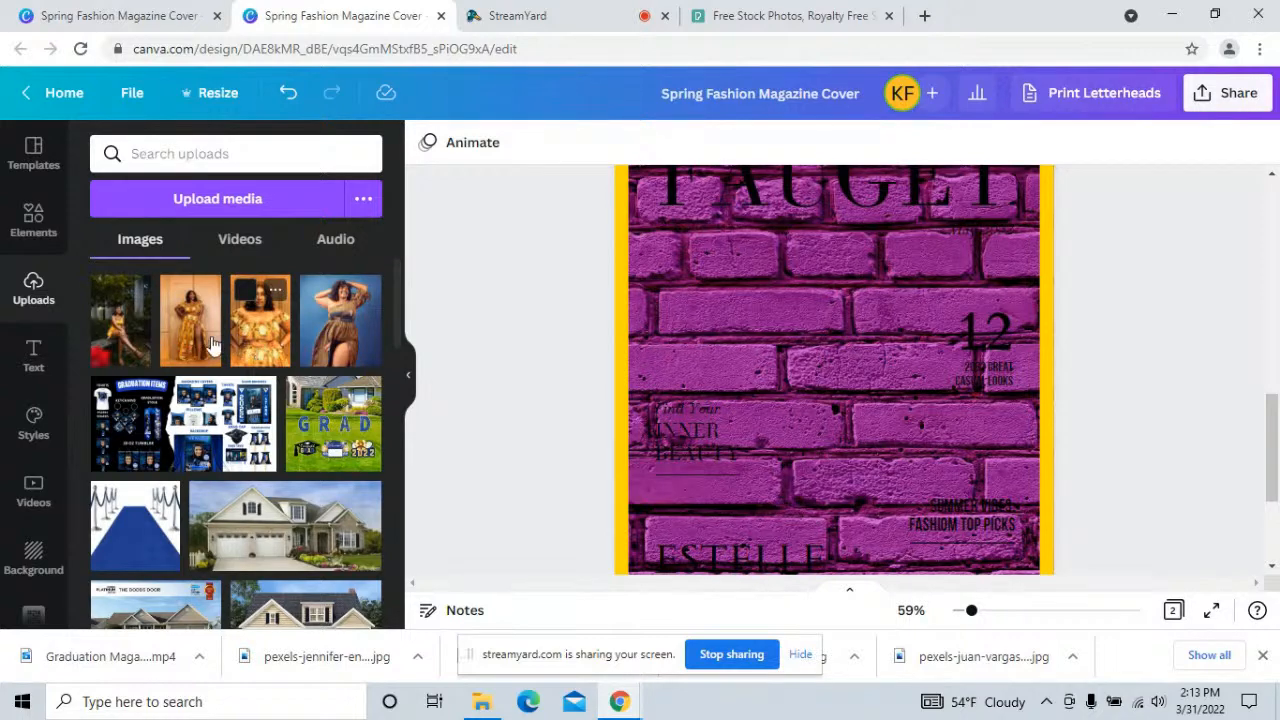
pyautogui.click(195, 341)
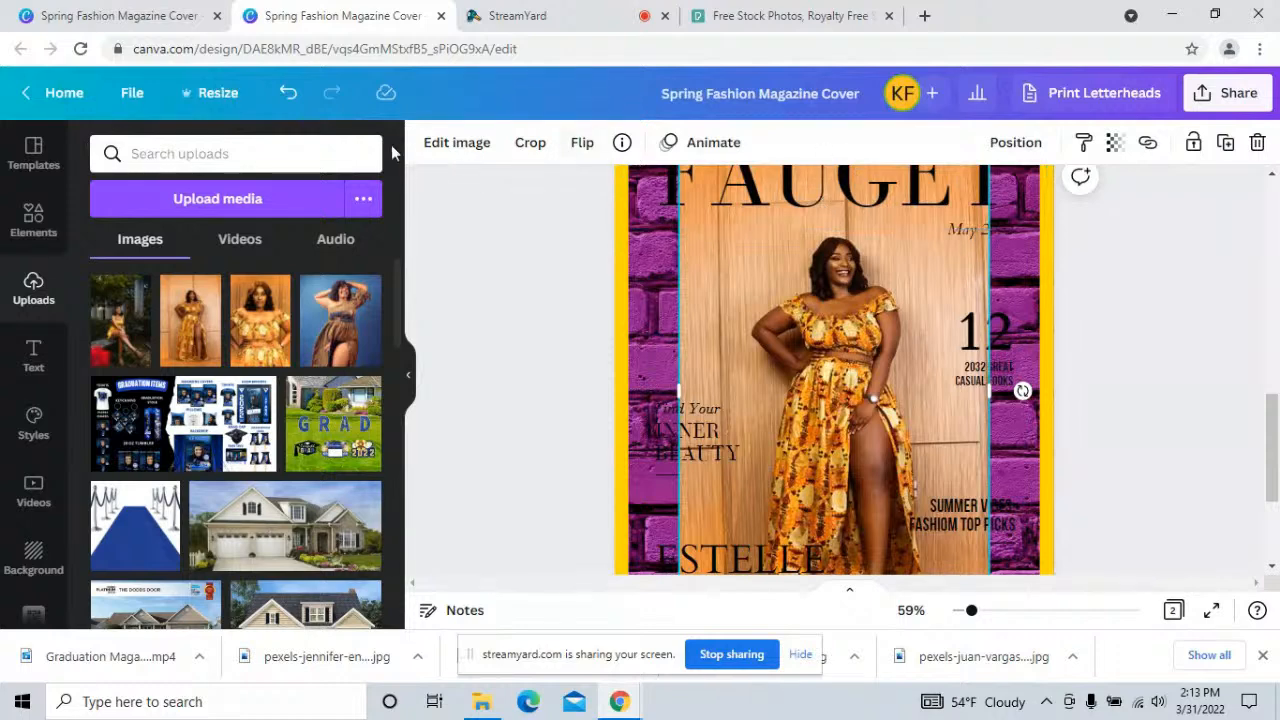
pyautogui.click(456, 145)
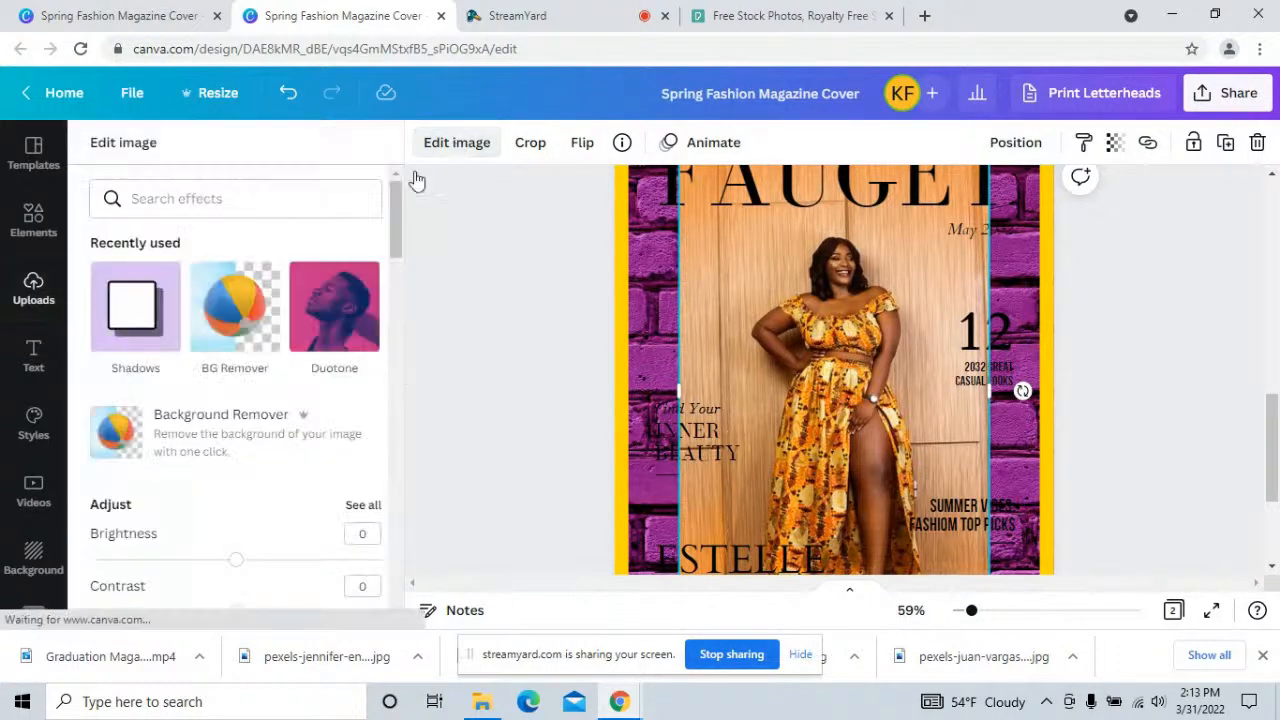
pyautogui.click(226, 343)
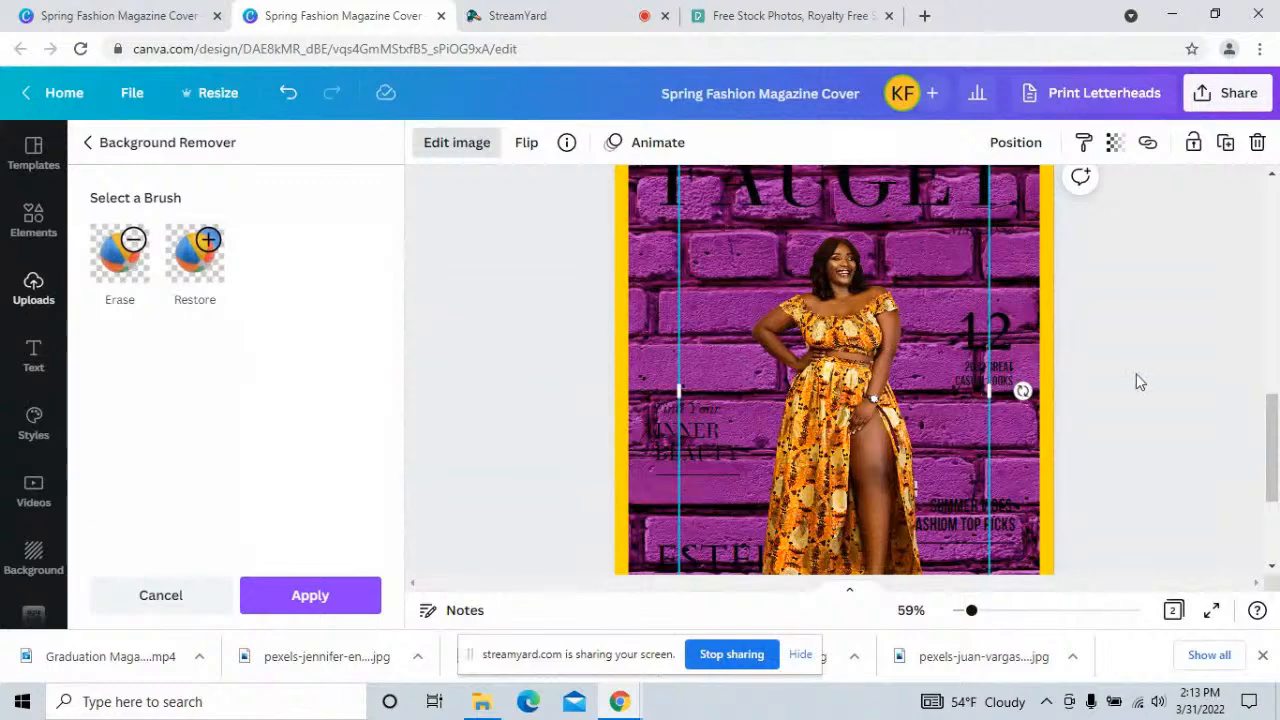
# - Enlarge the woman's photo to nearly the full page width and centre it horizontally on page 2
pyautogui.moveTo(1272, 483); pyautogui.dragTo(1272, 447)
pyautogui.click(1003, 229)
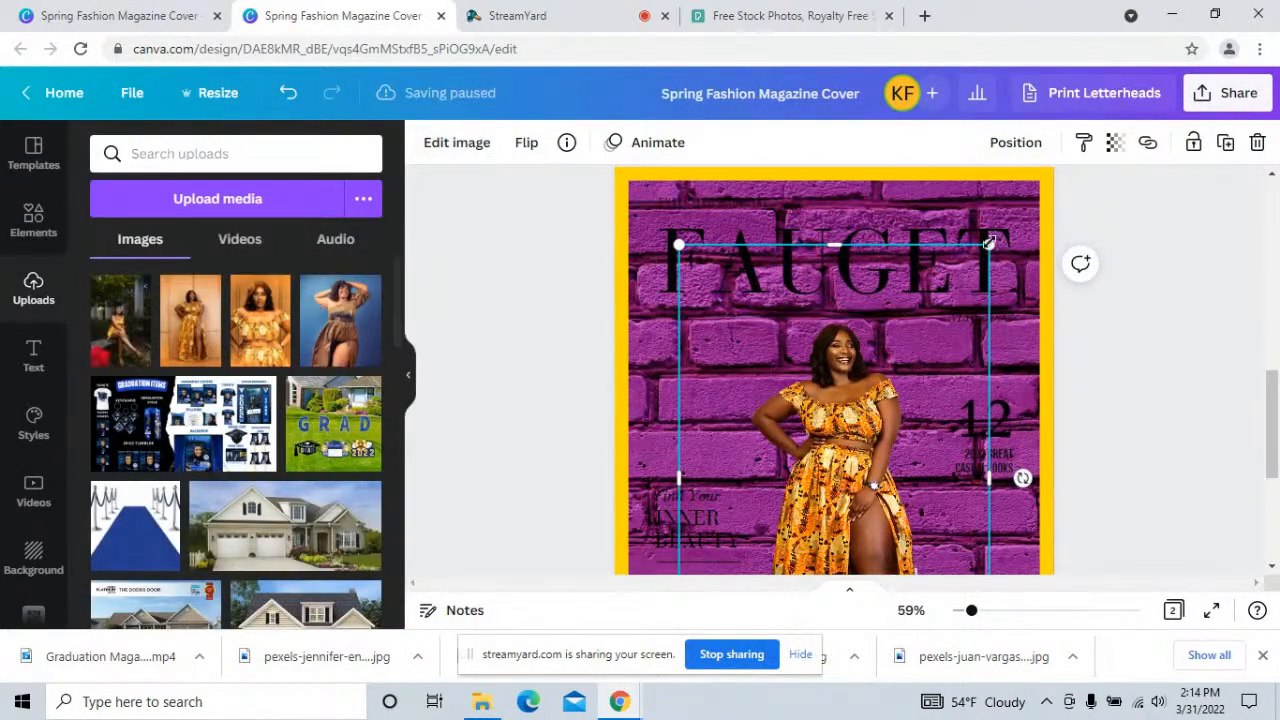
pyautogui.moveTo(1084, 146); pyautogui.dragTo(1104, 110)
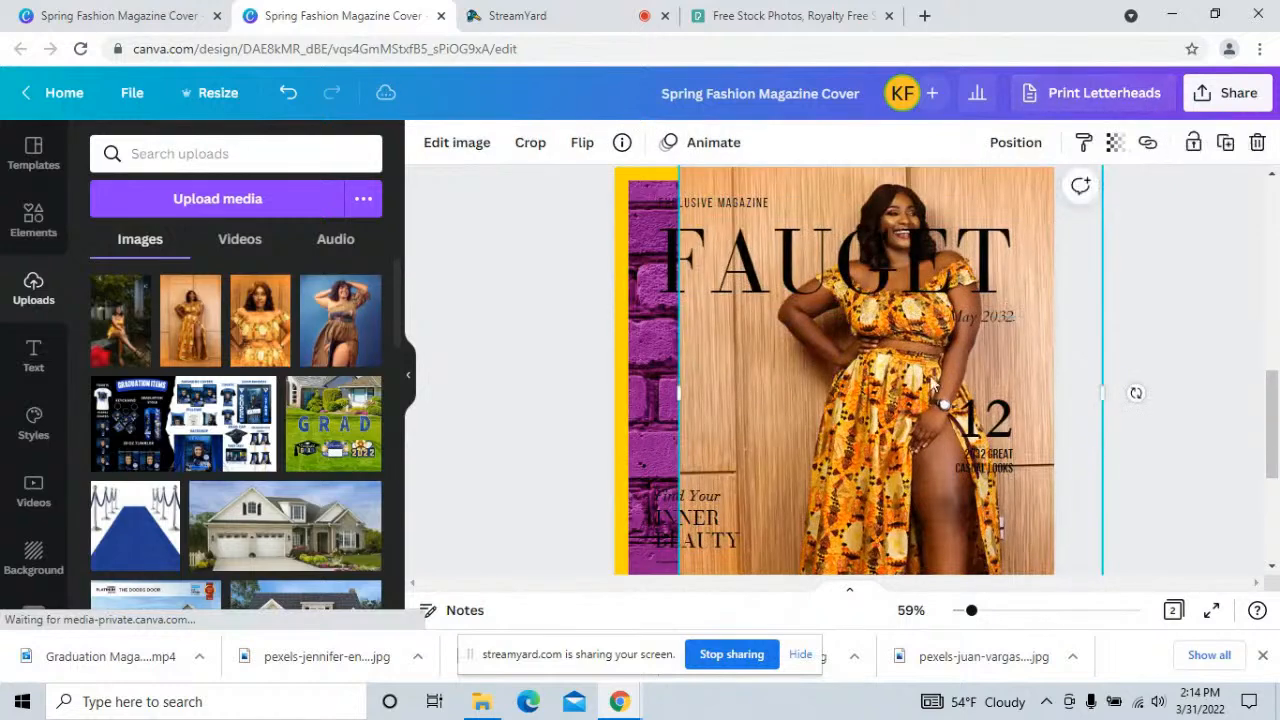
pyautogui.moveTo(881, 408); pyautogui.dragTo(829, 420)
pyautogui.moveTo(1273, 393); pyautogui.dragTo(1273, 466)
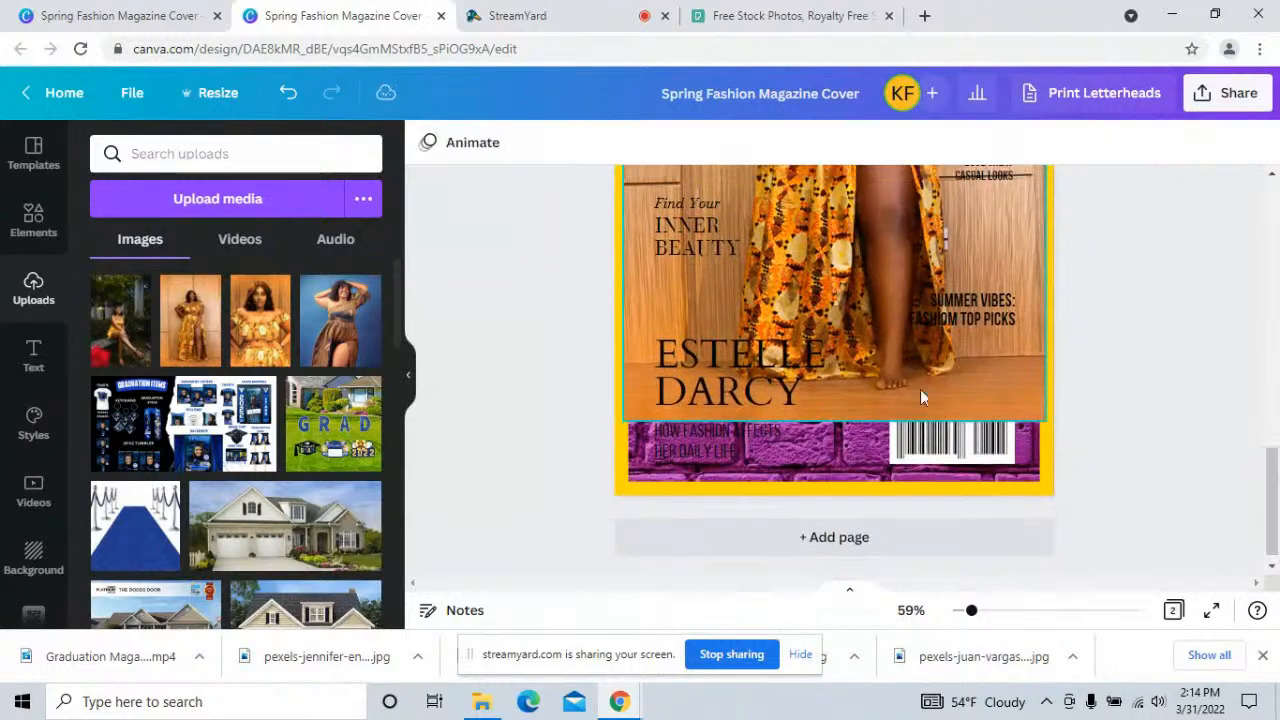
# - Lower the woman's photo and resize it to fit between the inner side edges of the yellow border
pyautogui.click(665, 412)
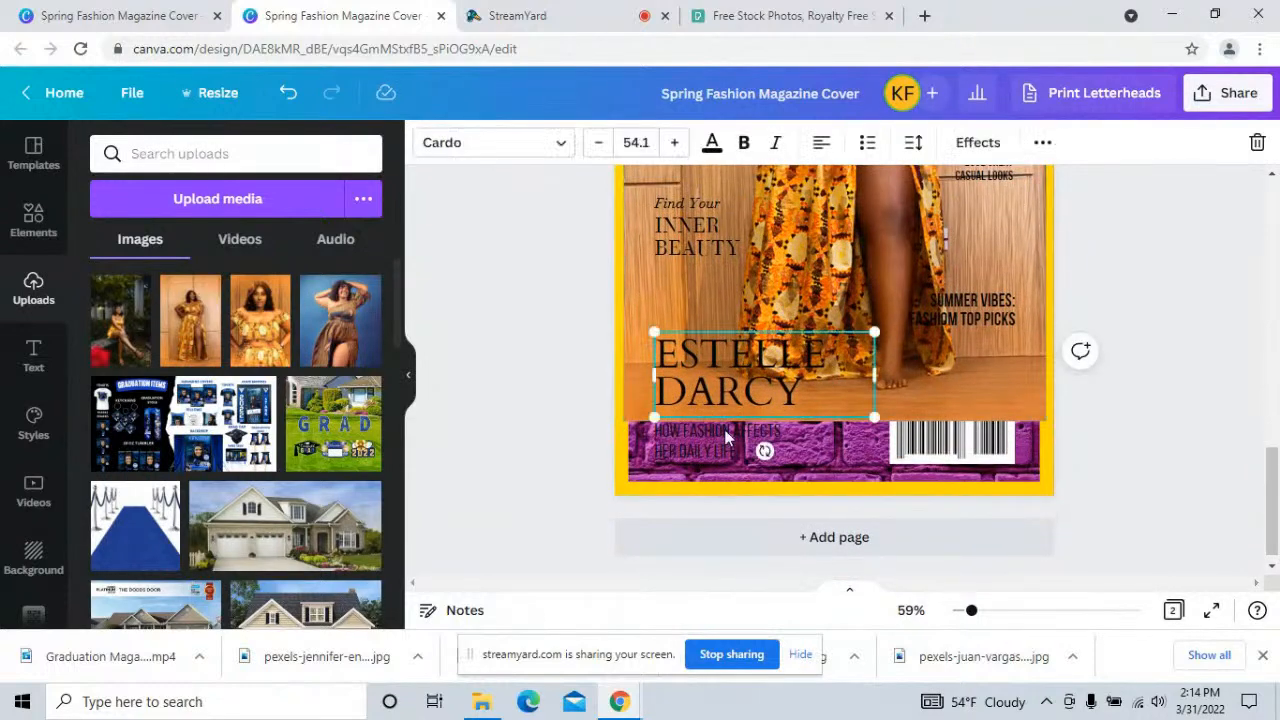
pyautogui.click(938, 402)
pyautogui.moveTo(834, 427); pyautogui.dragTo(834, 455)
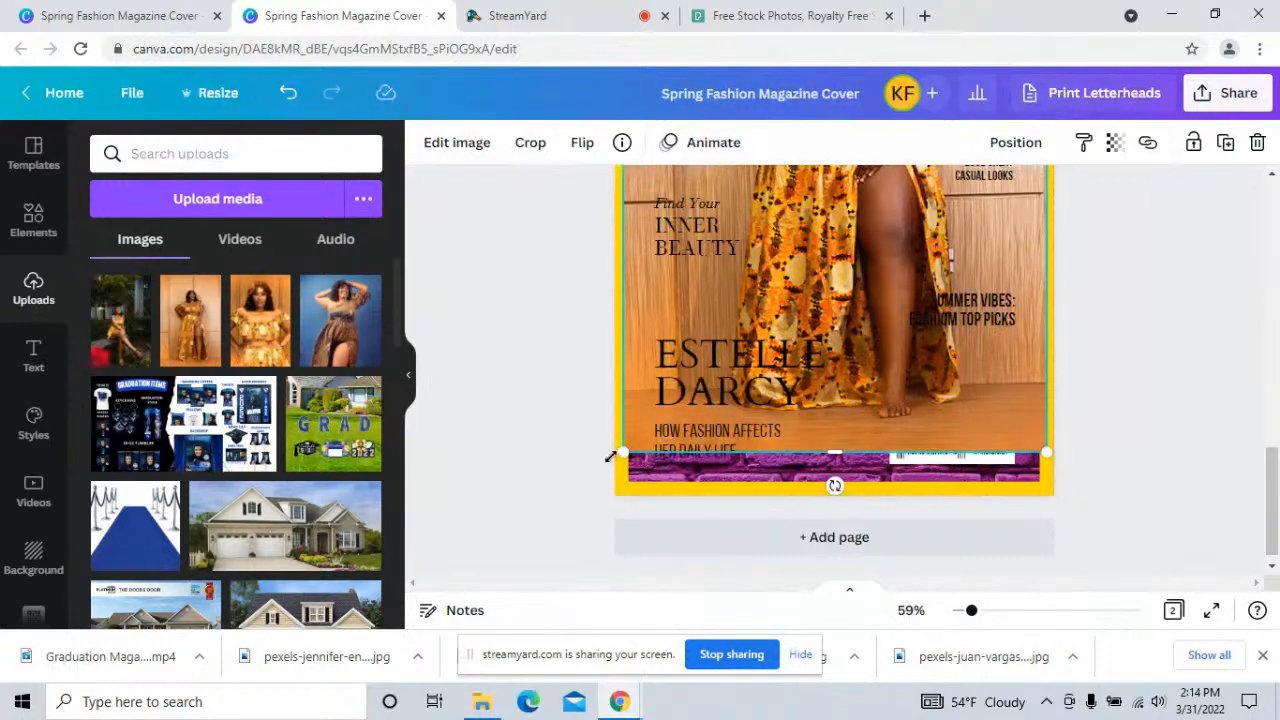
pyautogui.moveTo(625, 453); pyautogui.dragTo(635, 434)
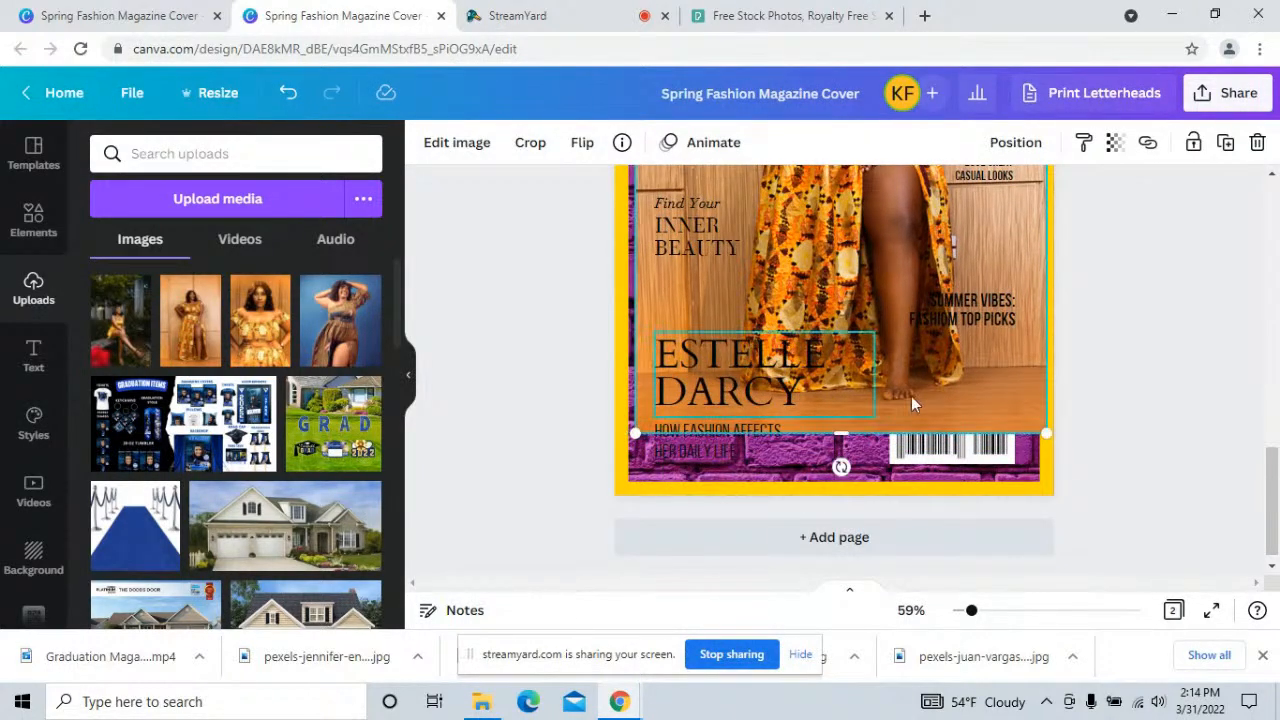
pyautogui.moveTo(899, 402); pyautogui.dragTo(912, 404)
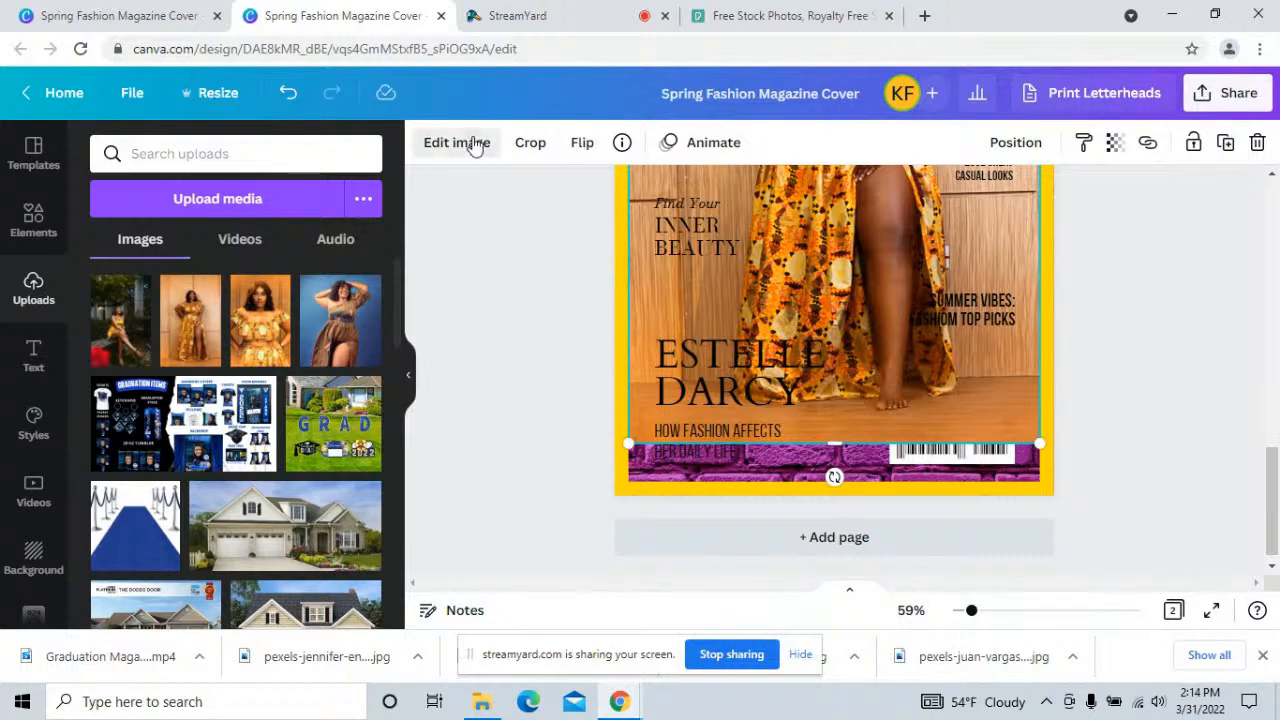
# - Remove the background of the enlarged photo with Background Remover and inspect the cutout from head to feet
pyautogui.click(110, 306)
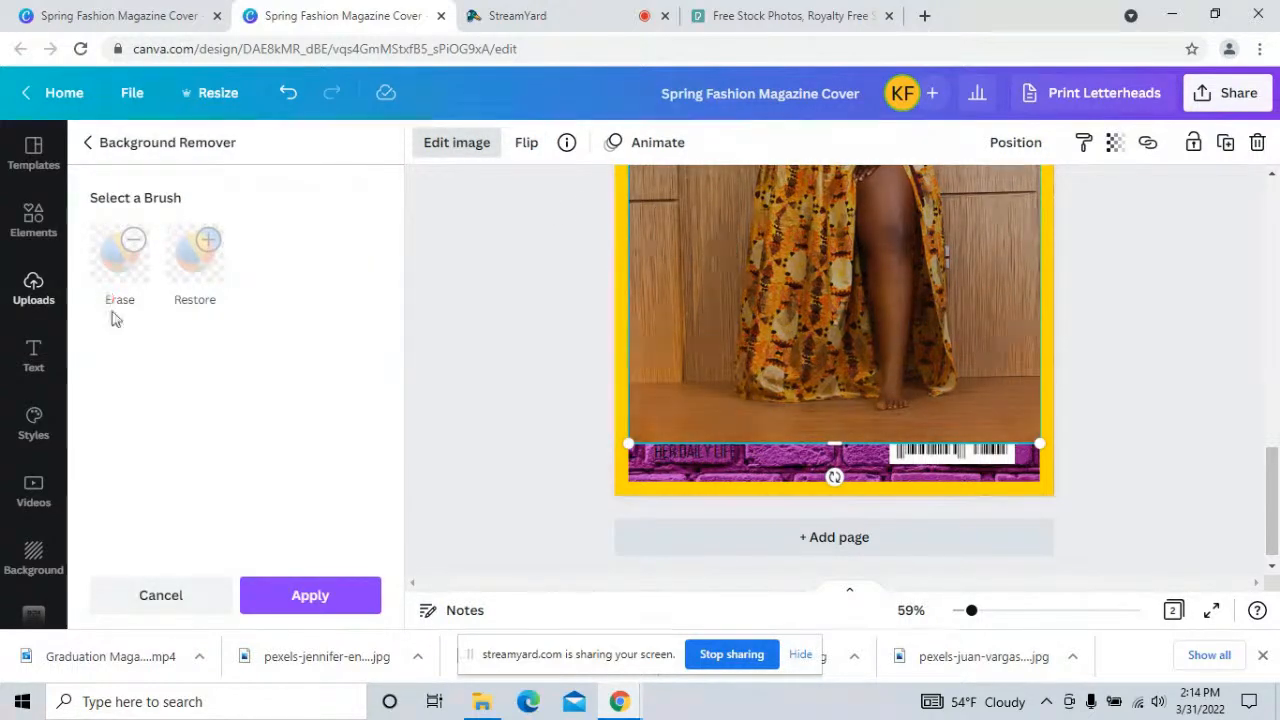
pyautogui.scroll(4, 673, 454)
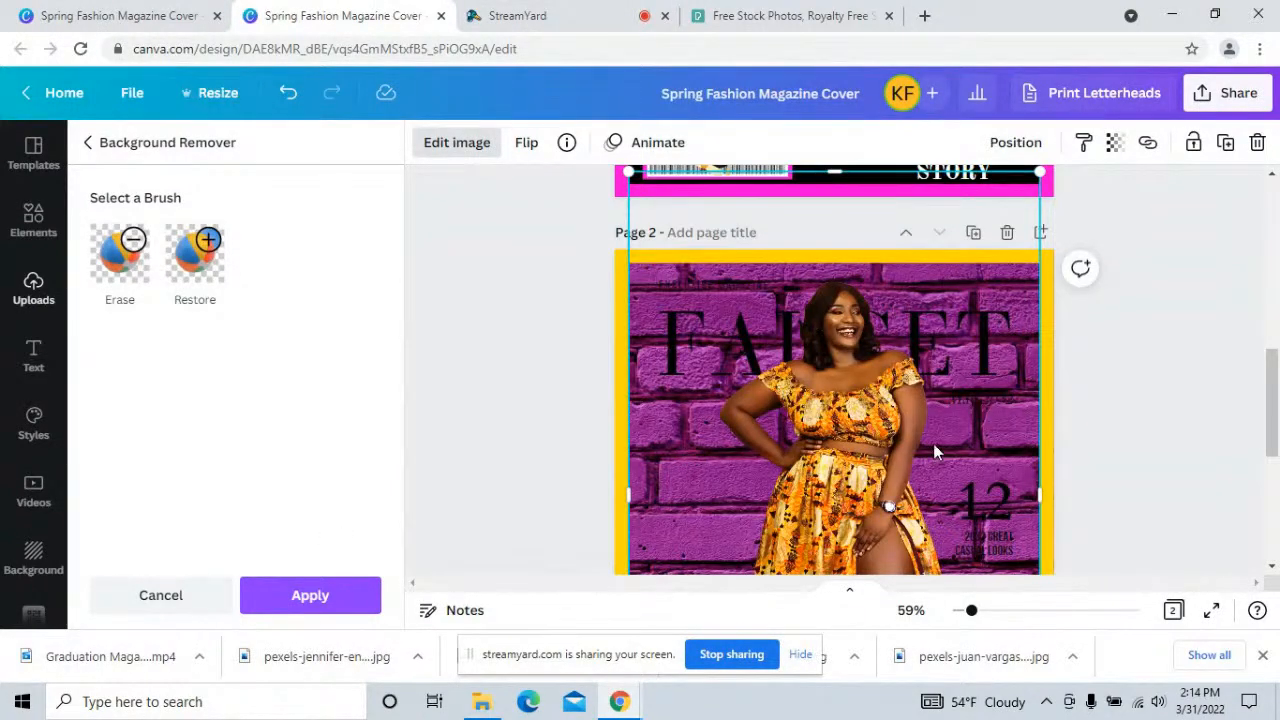
pyautogui.scroll(-5, 899, 456)
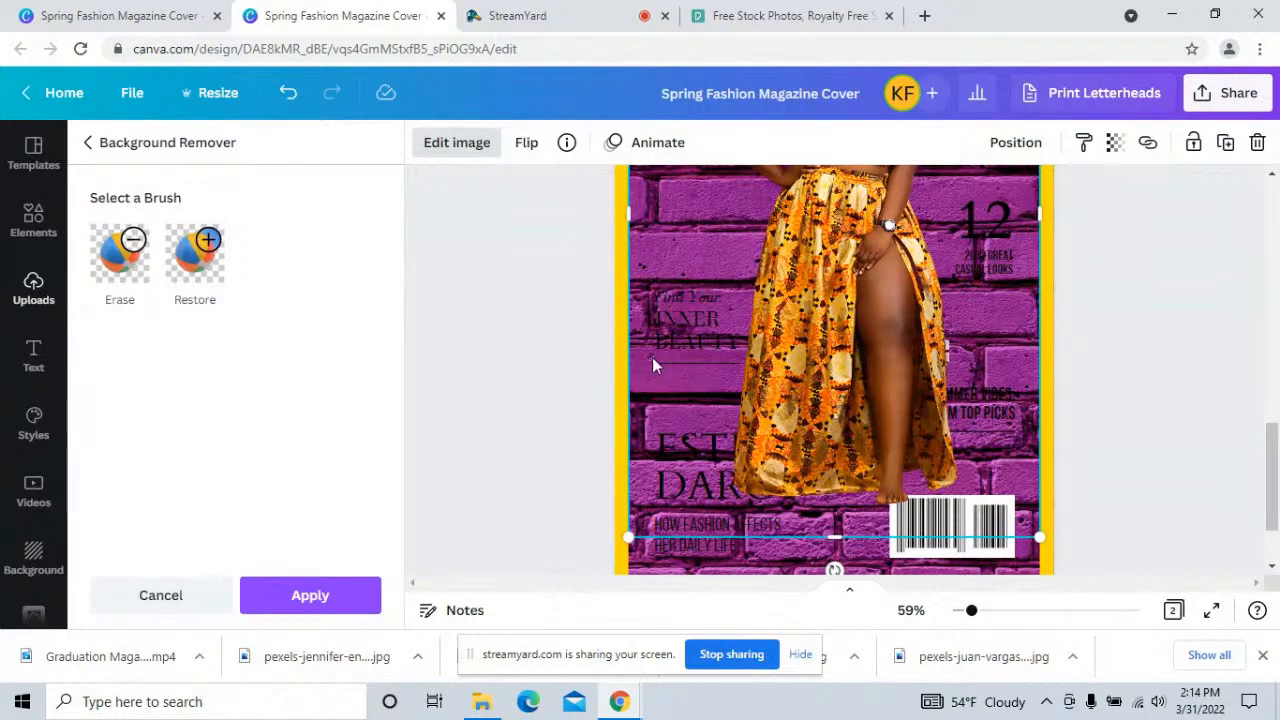
# - Inspect the skirt and leg edges of the woman's cutout up close with the Erase brush, and close Background Remover
pyautogui.click(145, 273)
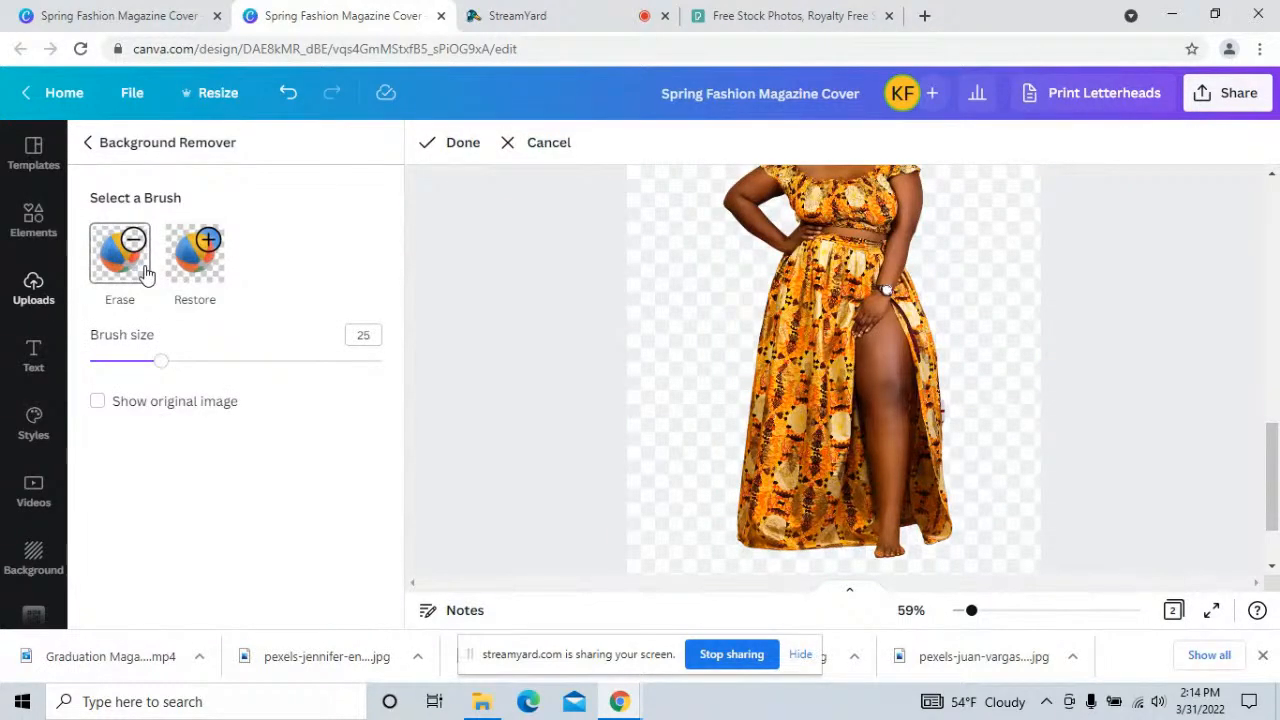
pyautogui.click(145, 273)
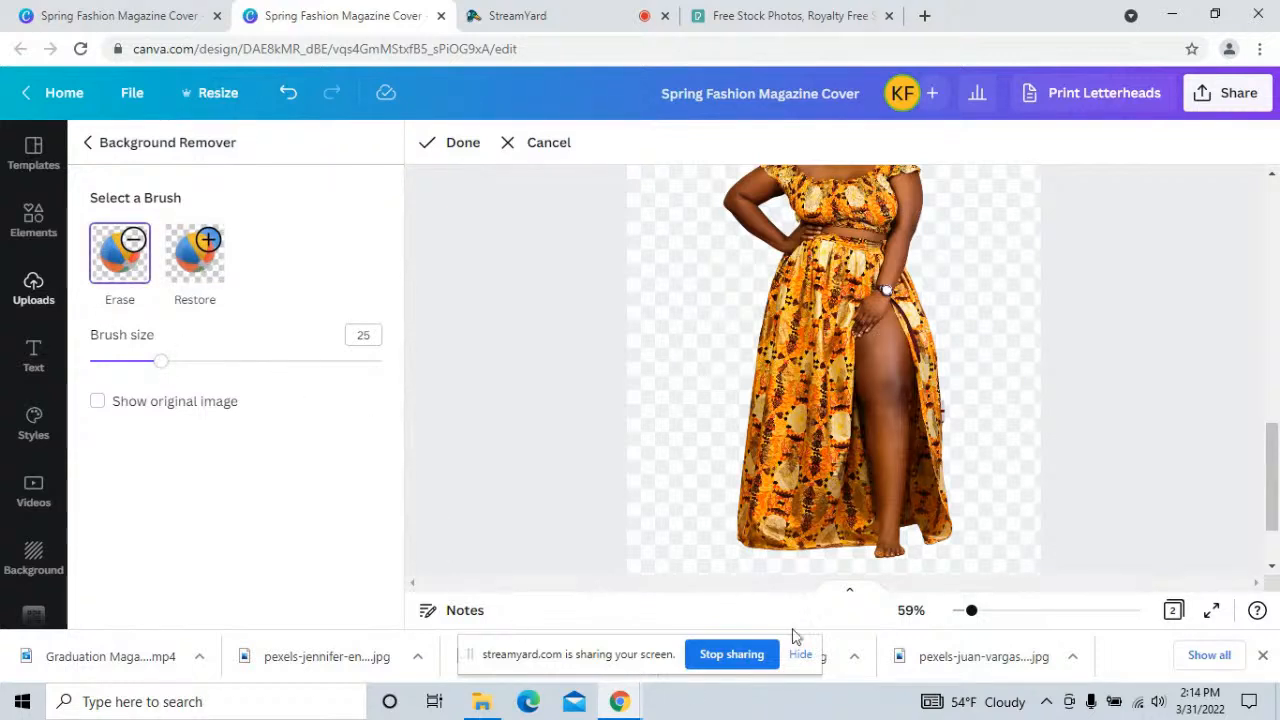
pyautogui.moveTo(971, 611); pyautogui.dragTo(1002, 610)
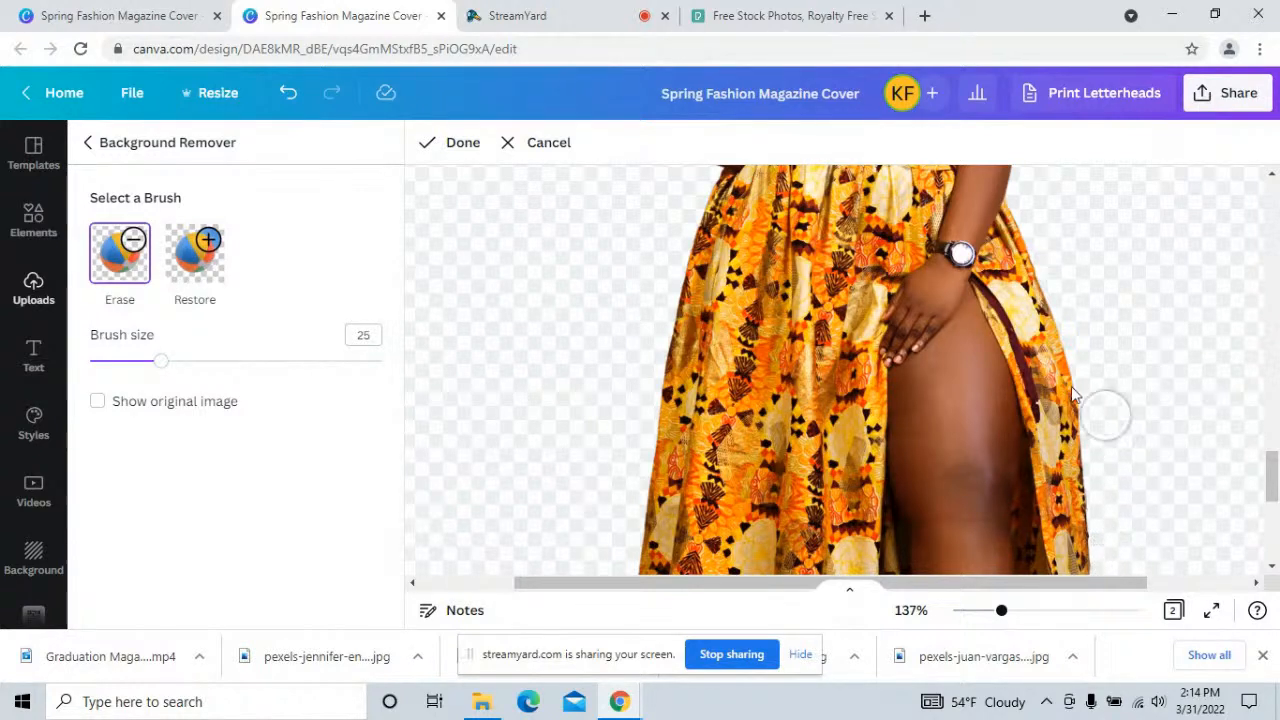
pyautogui.click(460, 140)
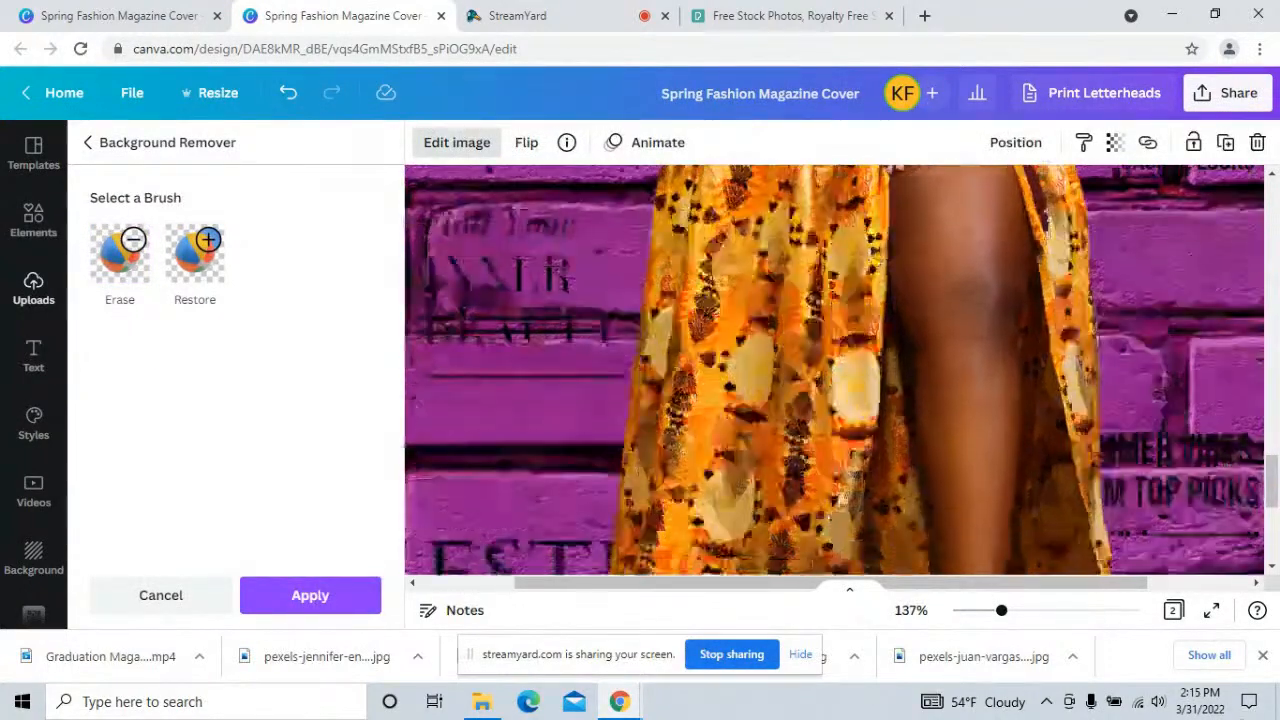
pyautogui.moveTo(986, 614); pyautogui.dragTo(968, 617)
pyautogui.click(983, 614)
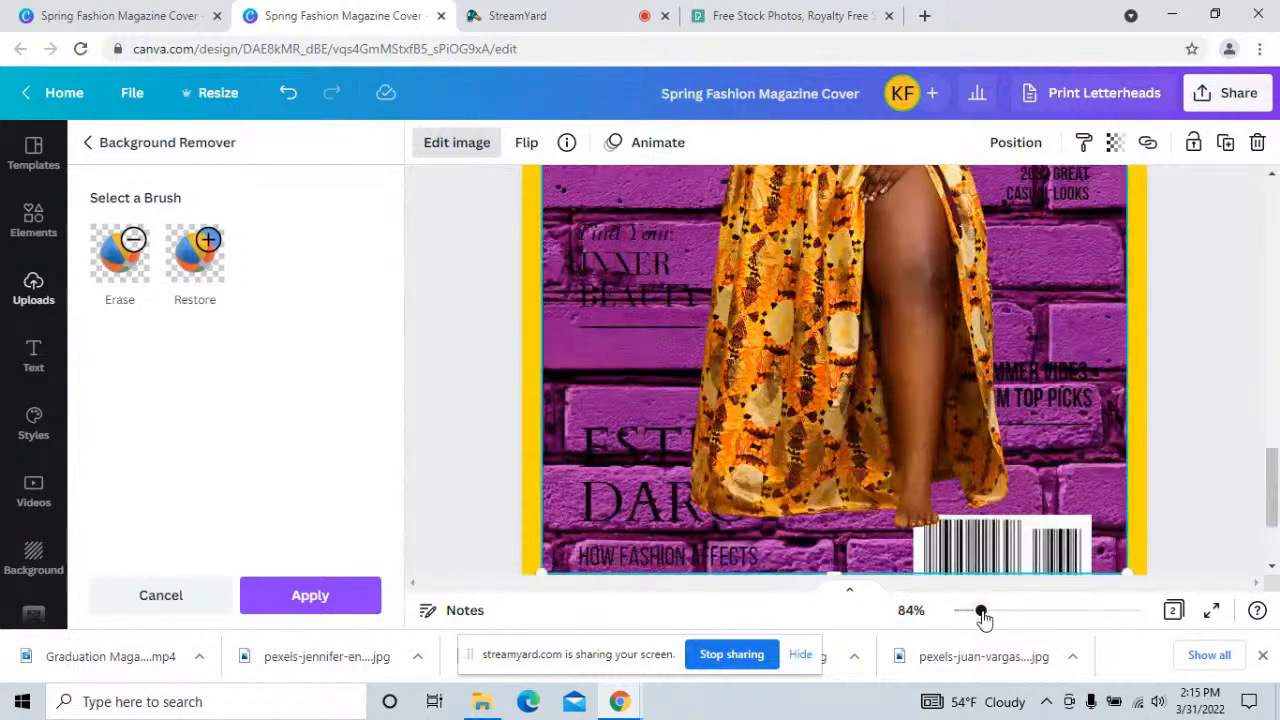
pyautogui.scroll(-1, 1067, 458)
pyautogui.scroll(5, 1073, 462)
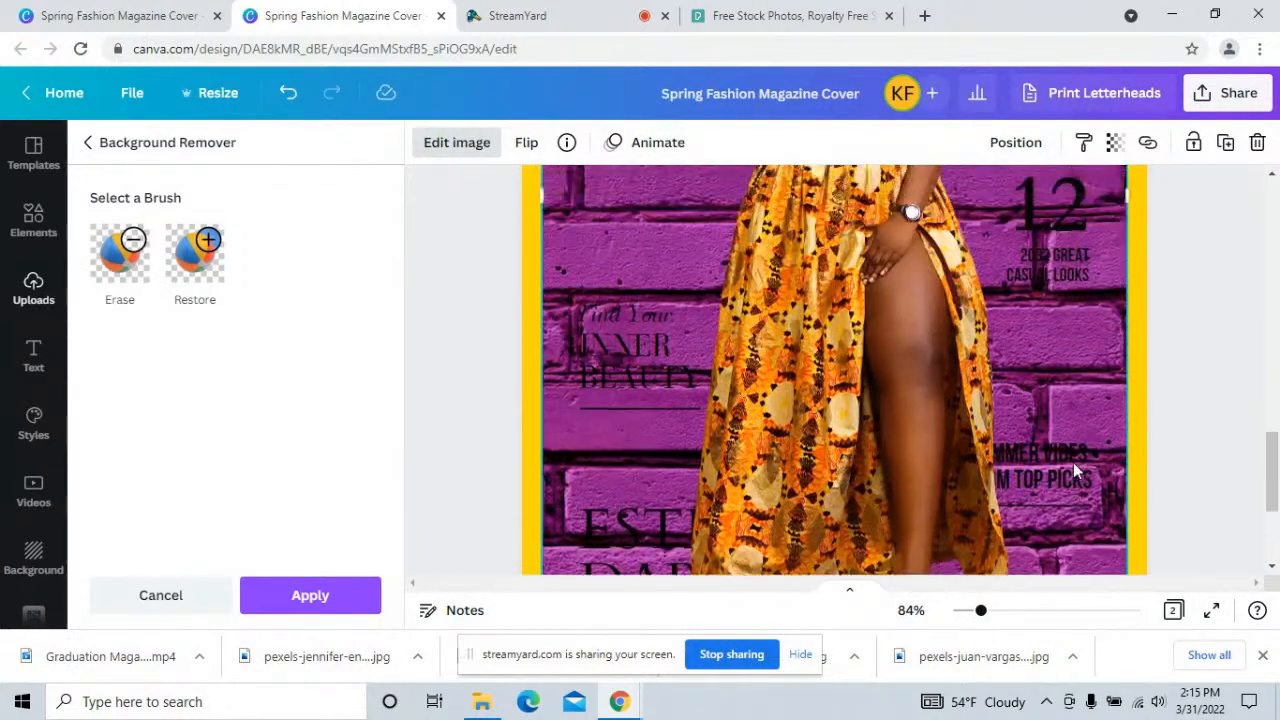
pyautogui.scroll(1, 1073, 462)
pyautogui.scroll(-1, 1073, 462)
pyautogui.click(857, 309)
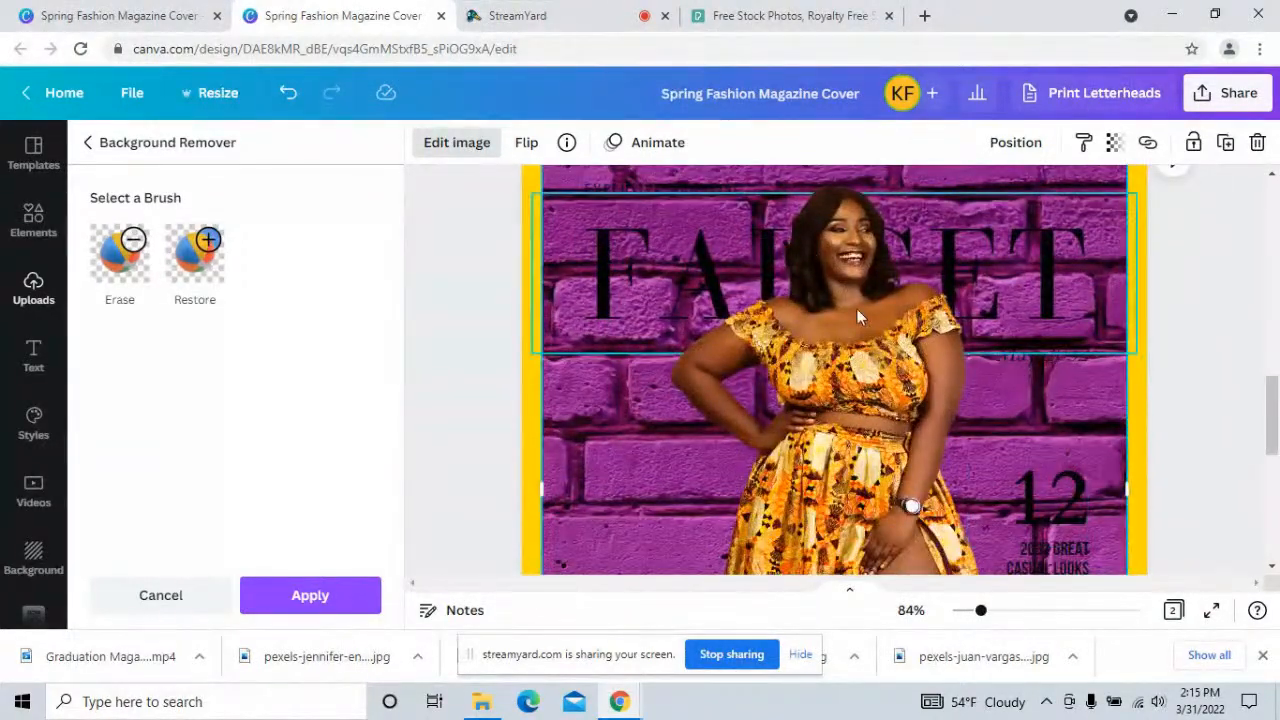
pyautogui.click(850, 440)
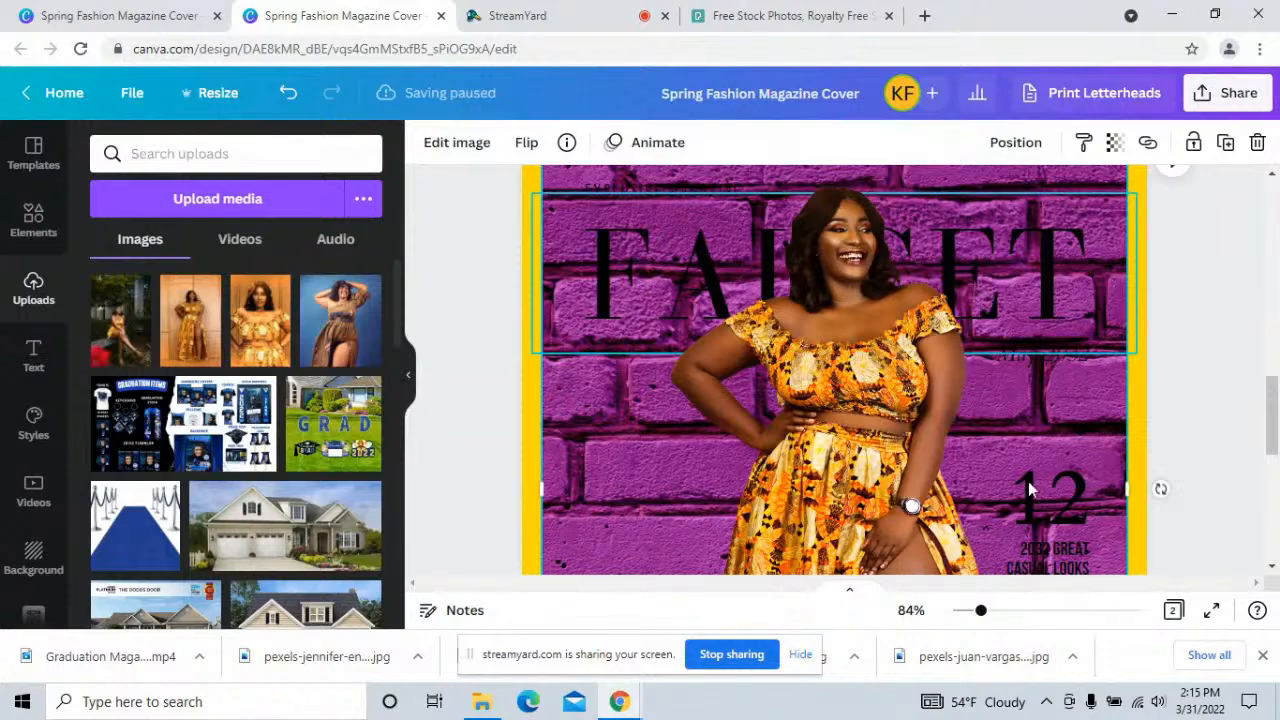
# - Shrink the woman's photo to about 18.2 wide by 28.7 high and re-centre it with her foot just above the barcode
pyautogui.moveTo(1265, 445); pyautogui.dragTo(1275, 520)
pyautogui.click(1200, 480)
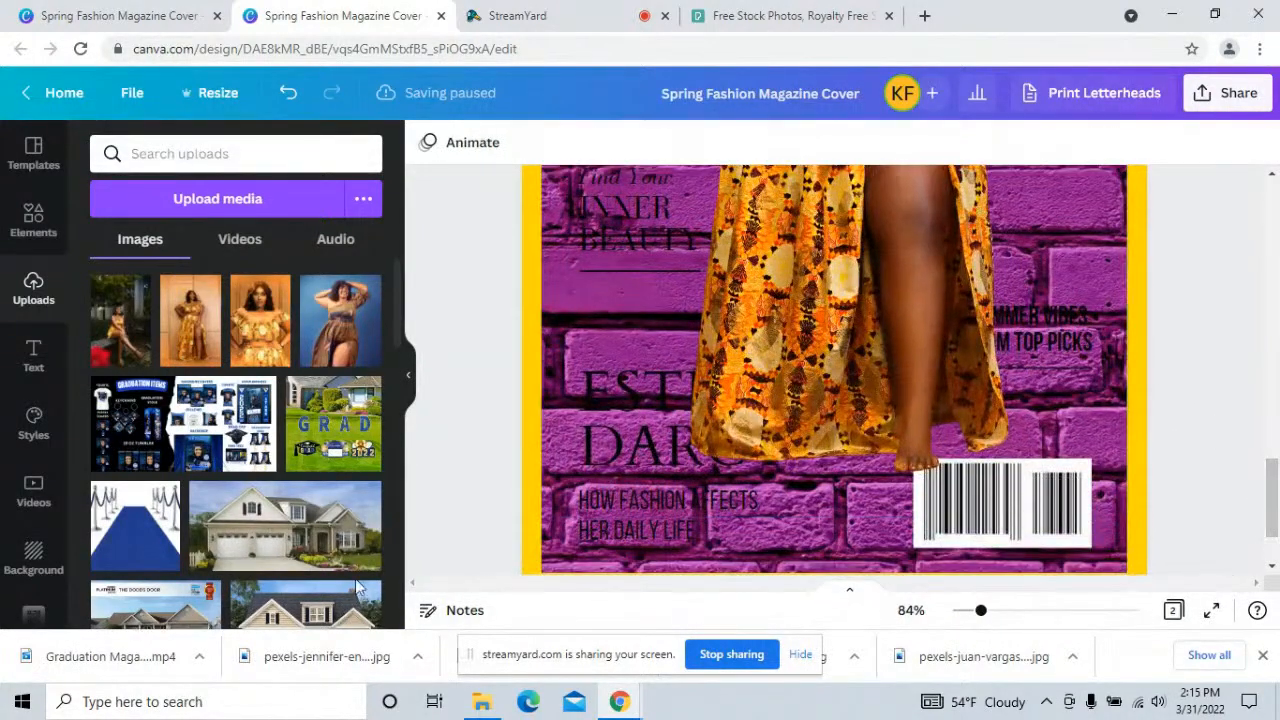
pyautogui.click(735, 390)
pyautogui.click(771, 288)
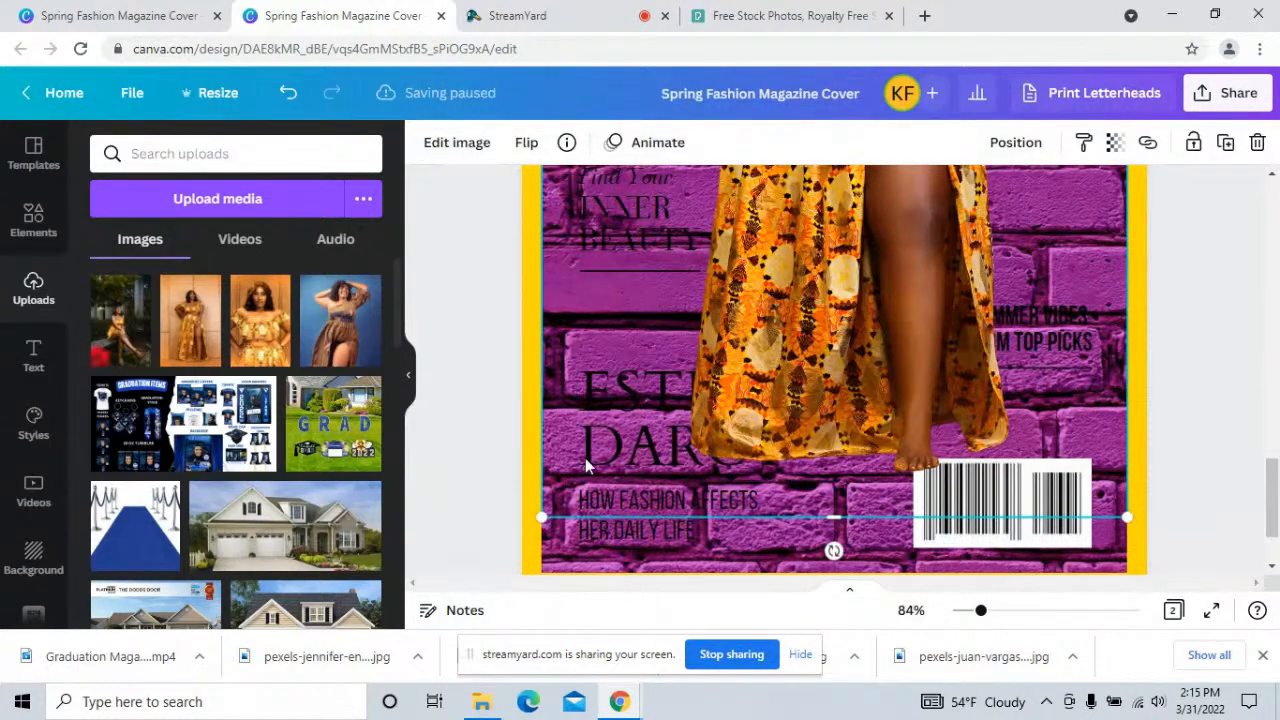
pyautogui.moveTo(541, 517); pyautogui.dragTo(606, 463)
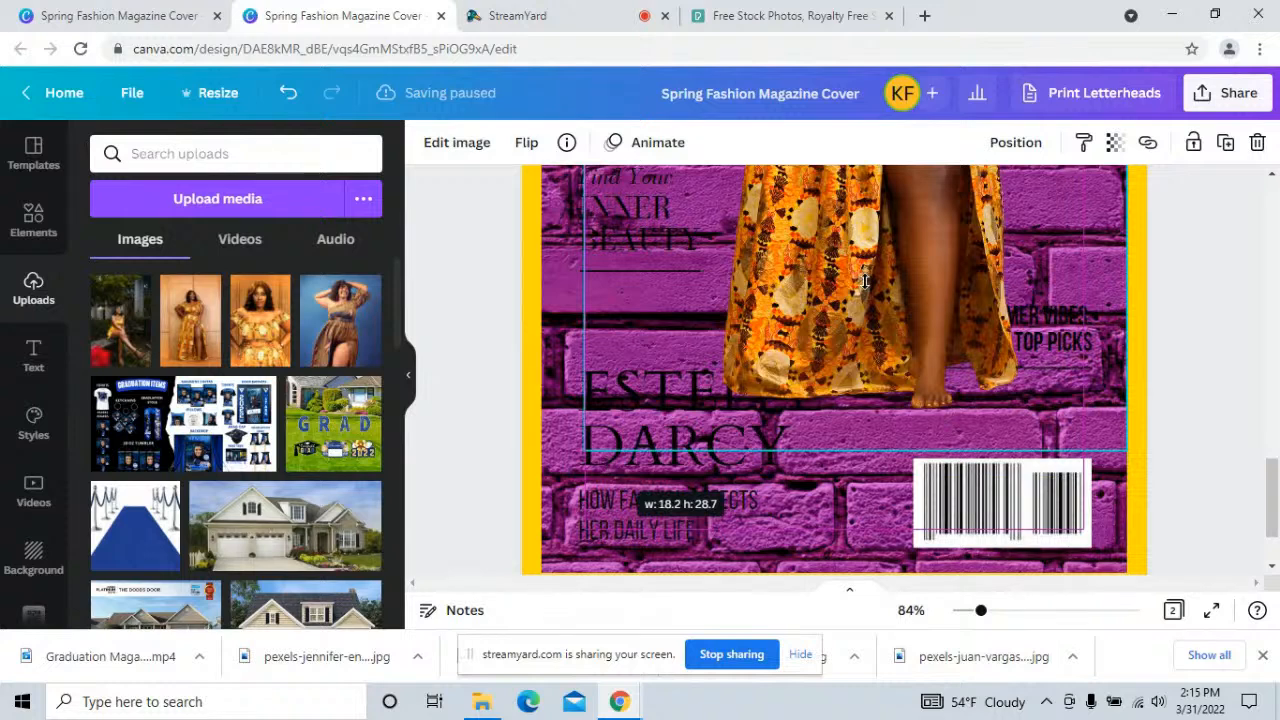
pyautogui.moveTo(838, 274); pyautogui.dragTo(834, 300)
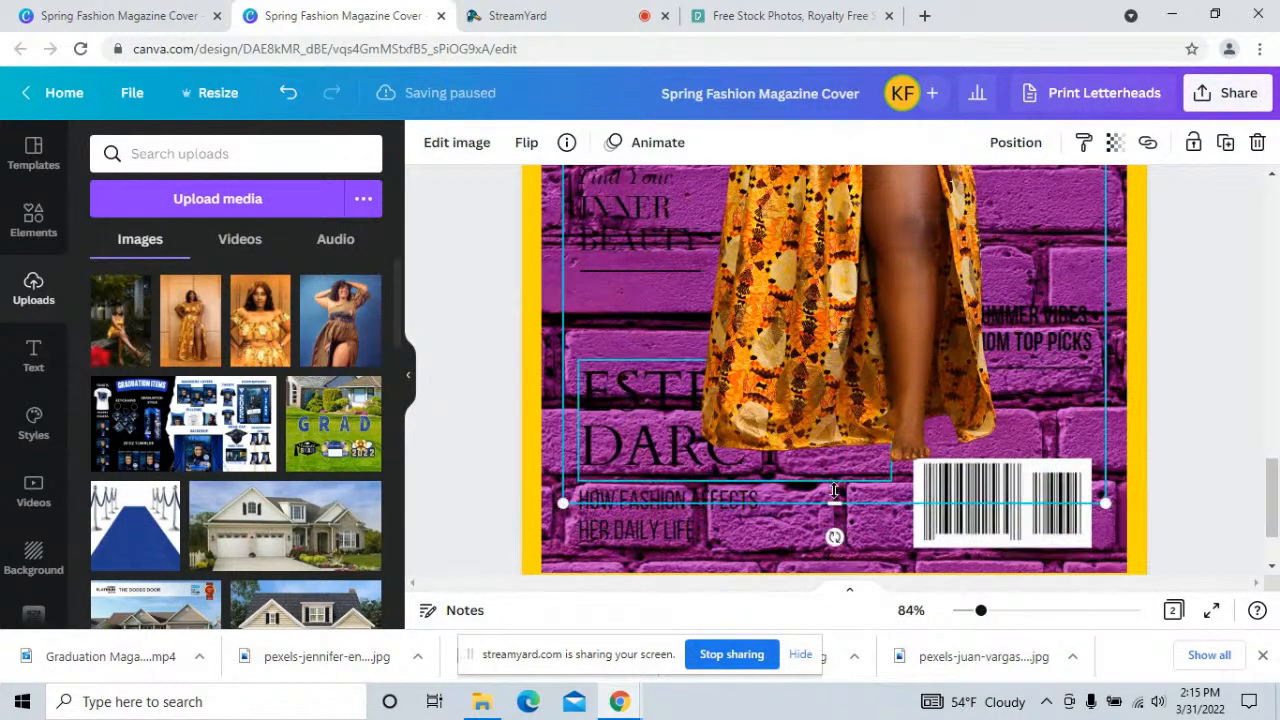
# - Crop the bottom, right, left and top of the woman's photo close to her figure
pyautogui.moveTo(833, 500); pyautogui.dragTo(831, 463)
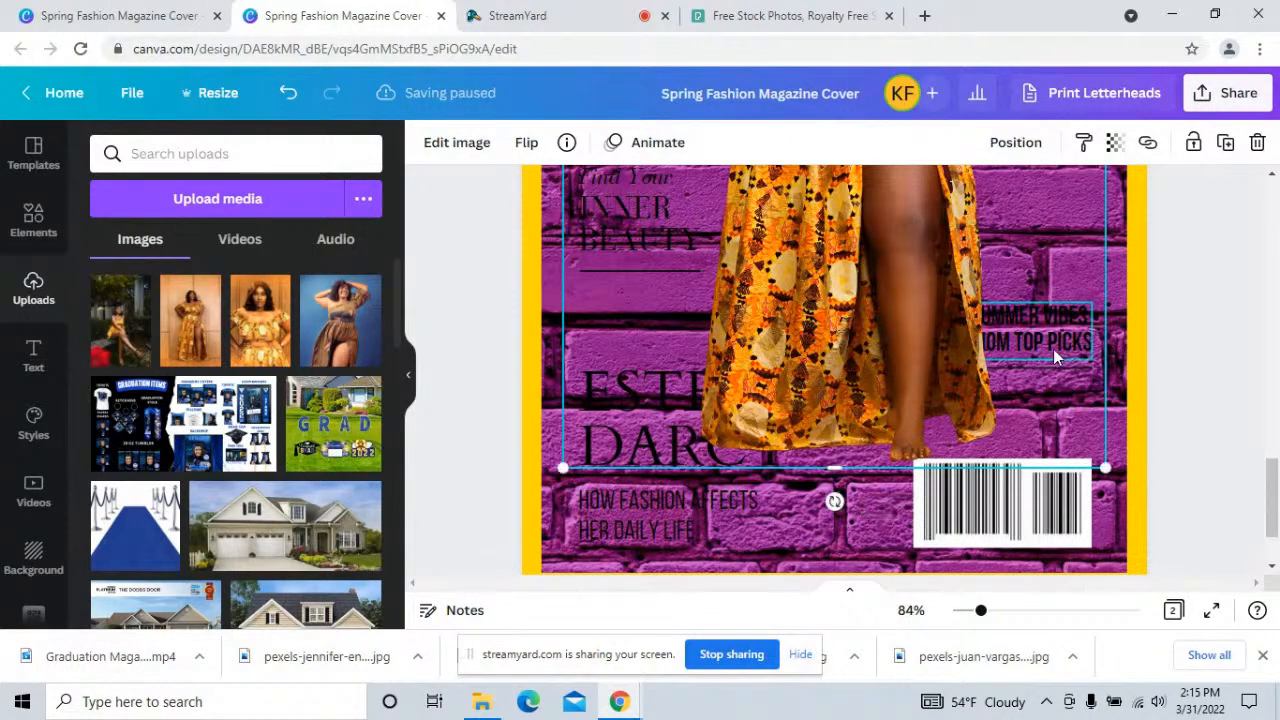
pyautogui.scroll(2, 1054, 346)
pyautogui.scroll(2, 1054, 346)
pyautogui.moveTo(1105, 358); pyautogui.dragTo(977, 360)
pyautogui.moveTo(598, 342); pyautogui.dragTo(675, 351)
pyautogui.scroll(2, 1005, 300)
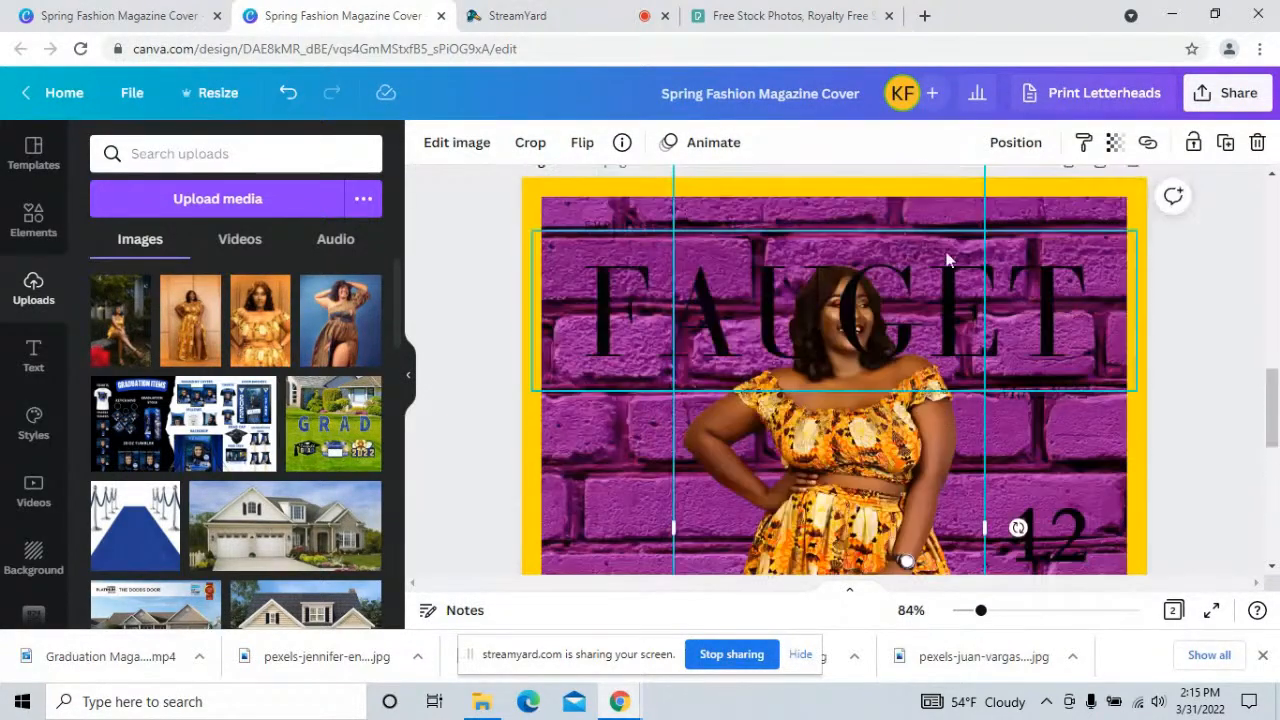
pyautogui.scroll(3, 909, 280)
pyautogui.moveTo(836, 367); pyautogui.dragTo(840, 441)
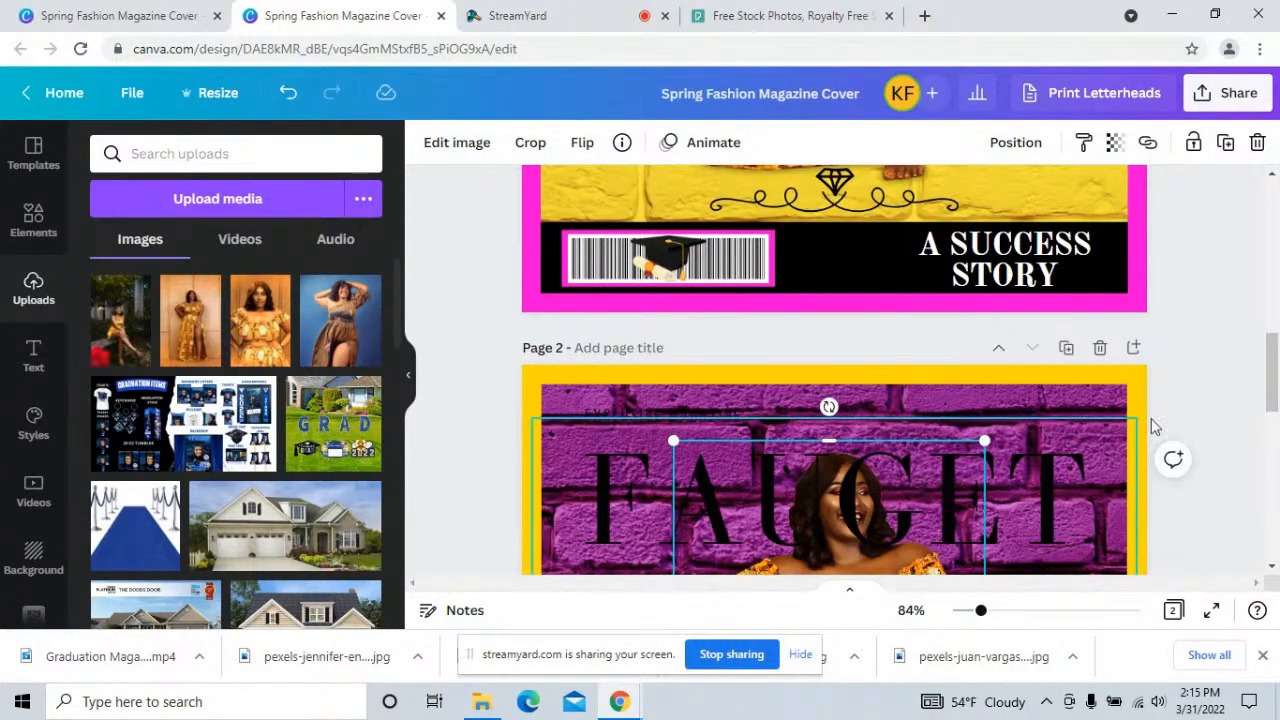
pyautogui.moveTo(1274, 366); pyautogui.dragTo(1077, 366)
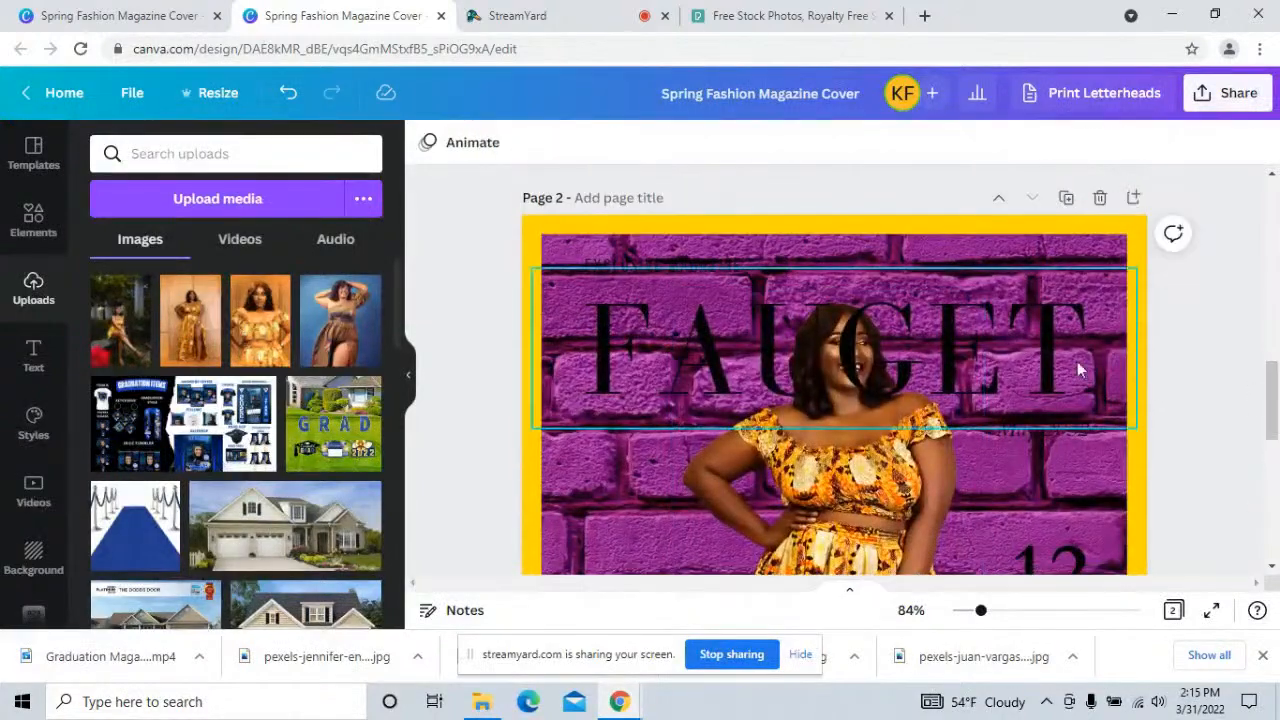
# - Scale the cropped photo down so her head only touches the bottom of the FAUGET title, and centre it on the page
pyautogui.click(905, 510)
pyautogui.moveTo(985, 291); pyautogui.dragTo(970, 373)
pyautogui.moveTo(812, 470); pyautogui.dragTo(833, 470)
pyautogui.moveTo(1274, 420); pyautogui.dragTo(1199, 453)
pyautogui.moveTo(883, 411); pyautogui.dragTo(871, 411)
pyautogui.moveTo(1272, 430); pyautogui.dragTo(1068, 386)
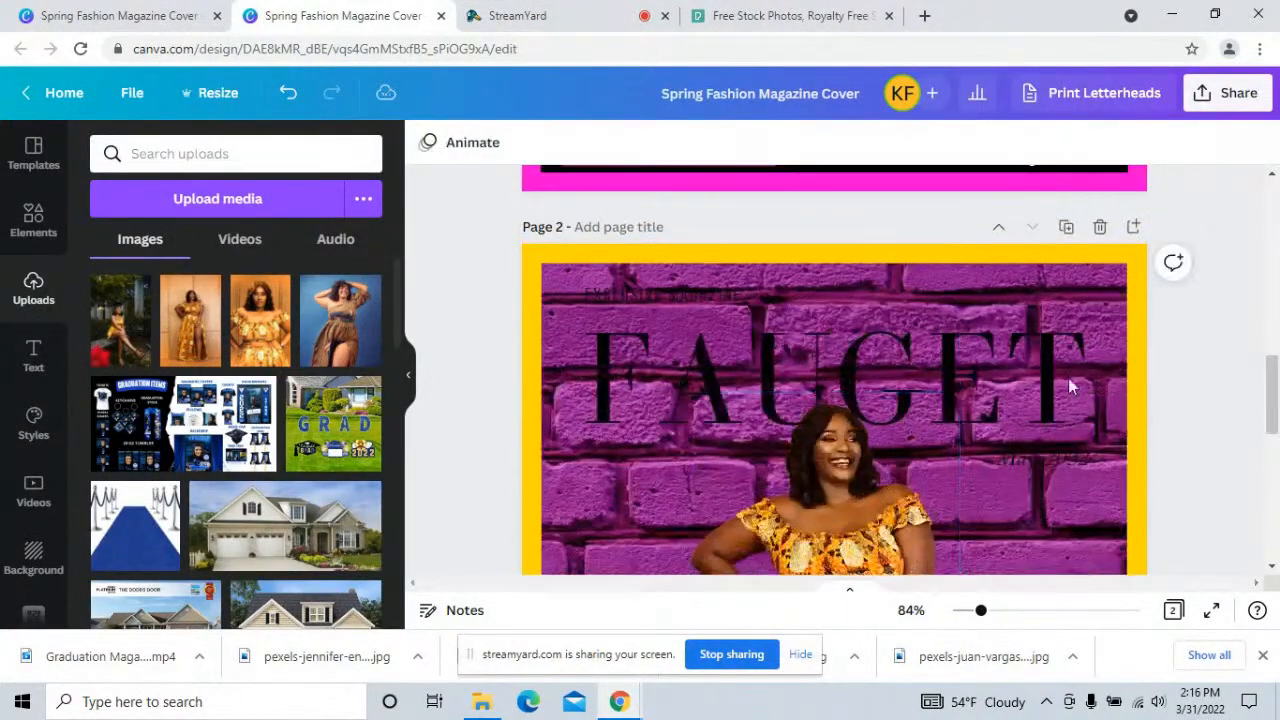
# - Make the EXCLUSIVE MAGAZINE line above the title bold and white
pyautogui.click(670, 293)
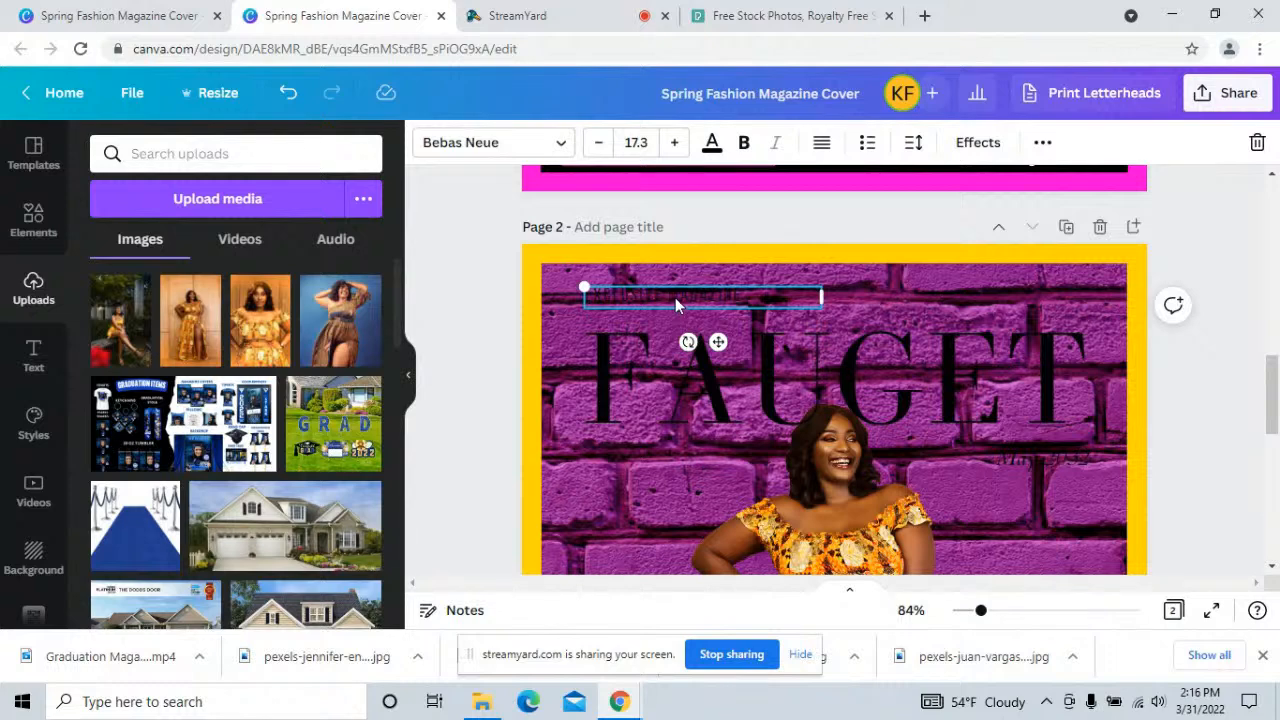
pyautogui.doubleClick(673, 295)
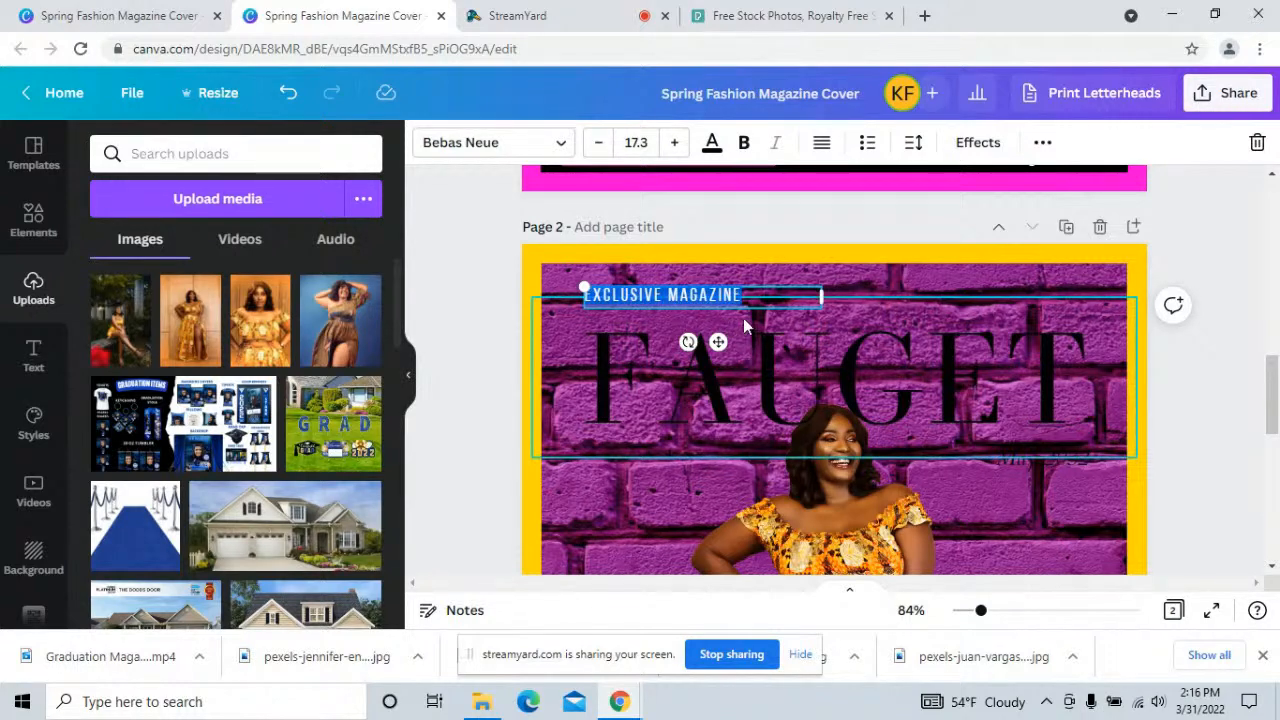
pyautogui.moveTo(749, 296); pyautogui.dragTo(636, 294)
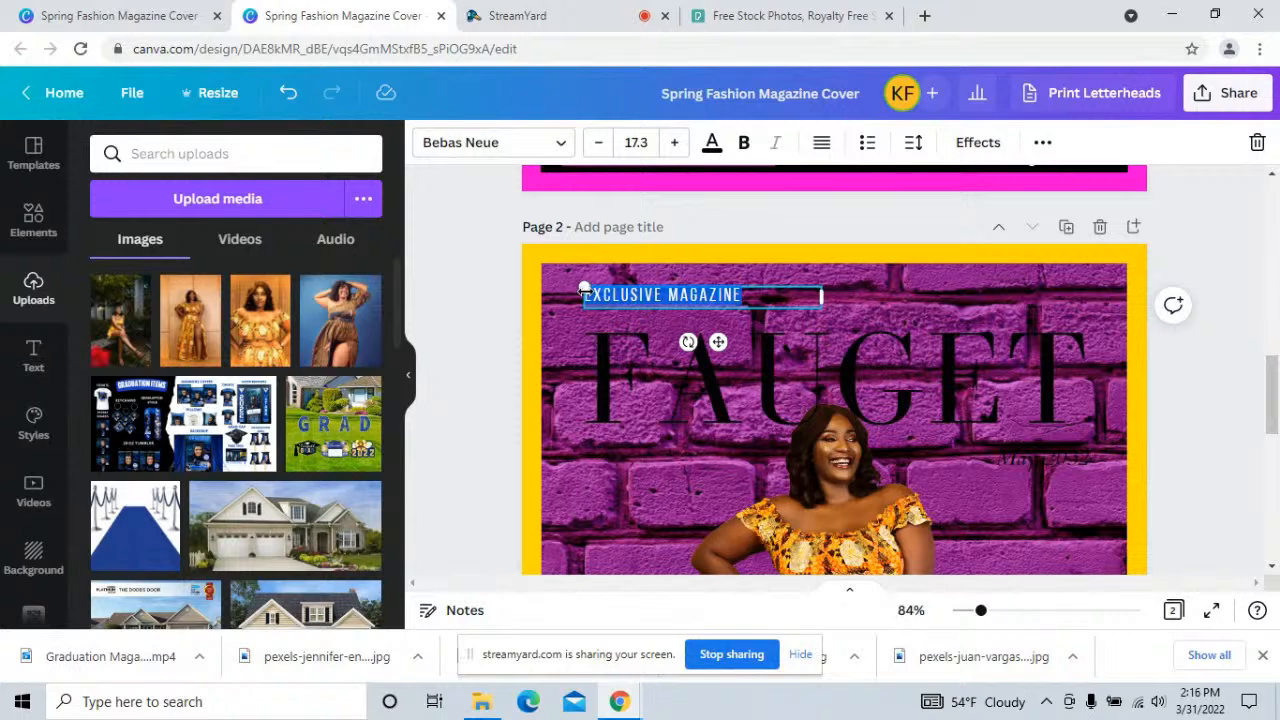
pyautogui.click(744, 145)
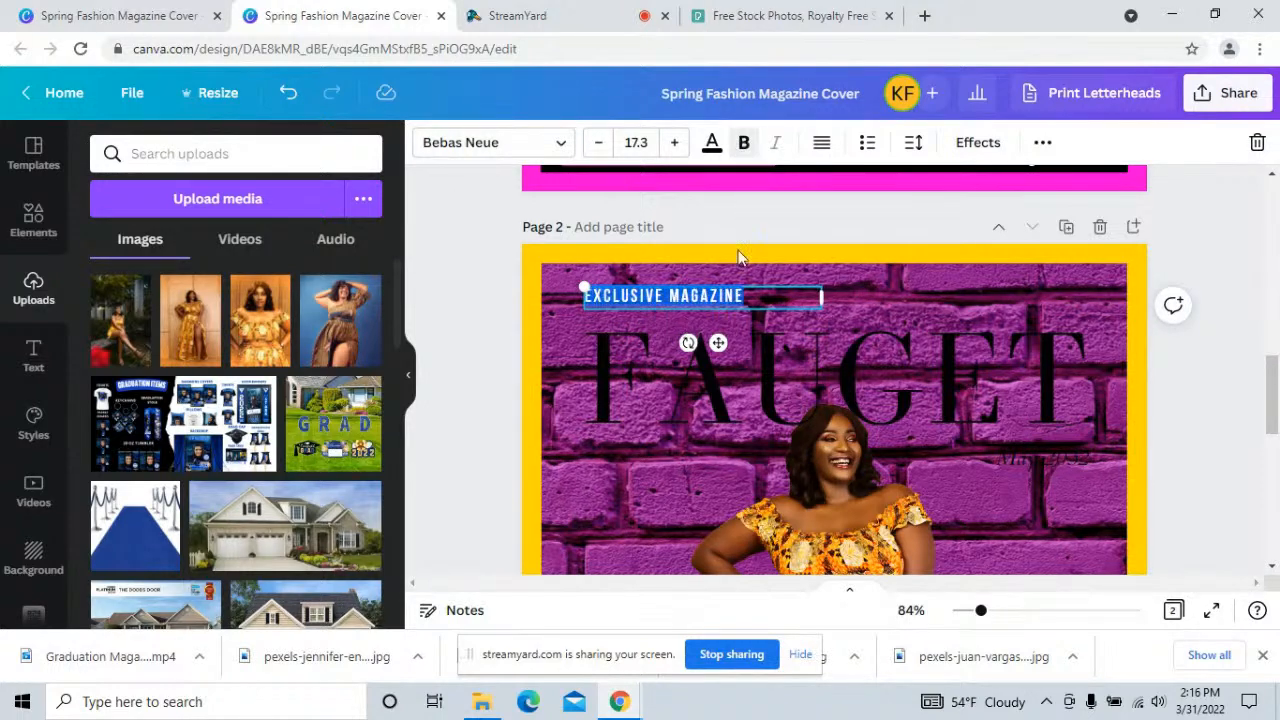
pyautogui.click(712, 143)
pyautogui.click(210, 428)
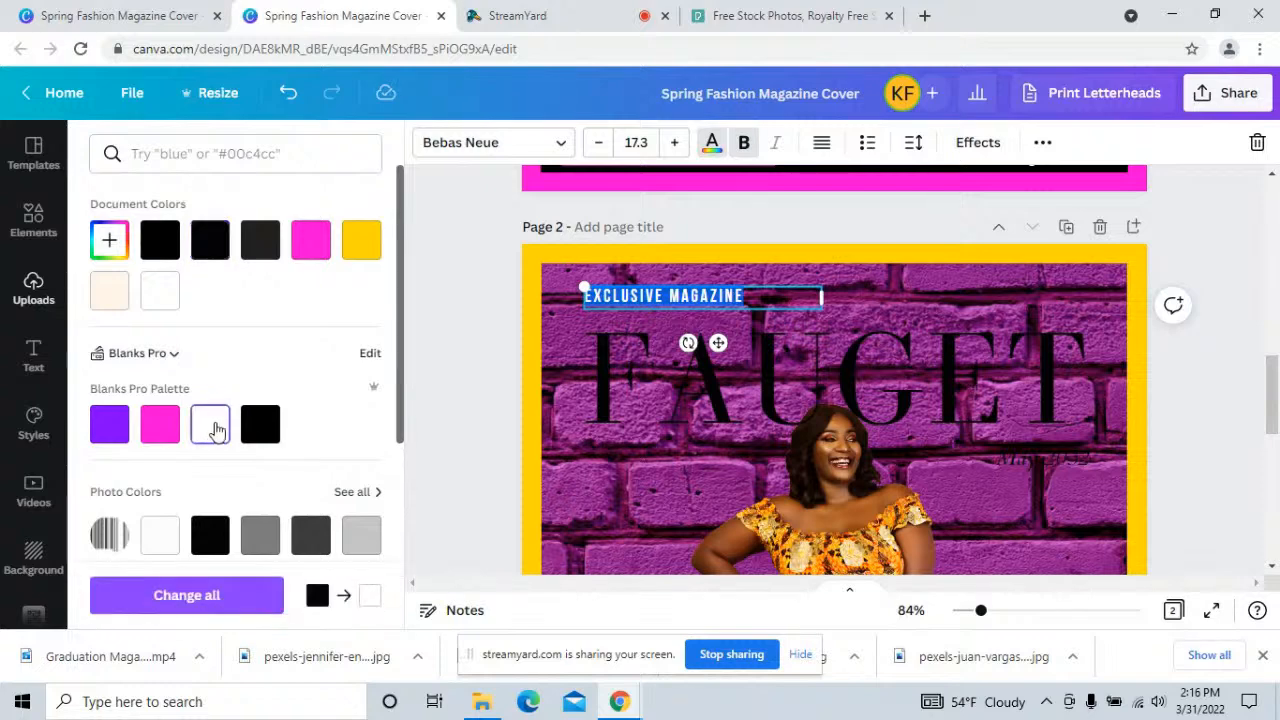
pyautogui.click(590, 312)
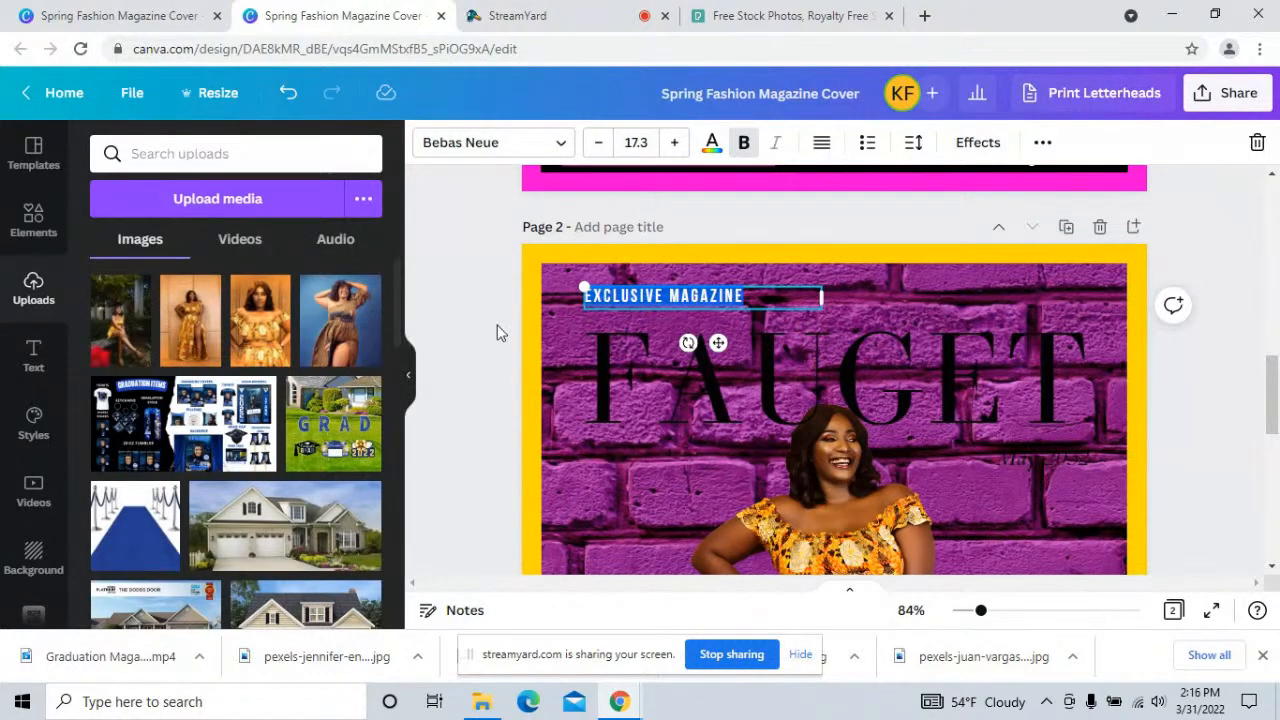
pyautogui.click(497, 331)
# - Replace the FAUGET title with SENIOR and colour it white
pyautogui.click(770, 371)
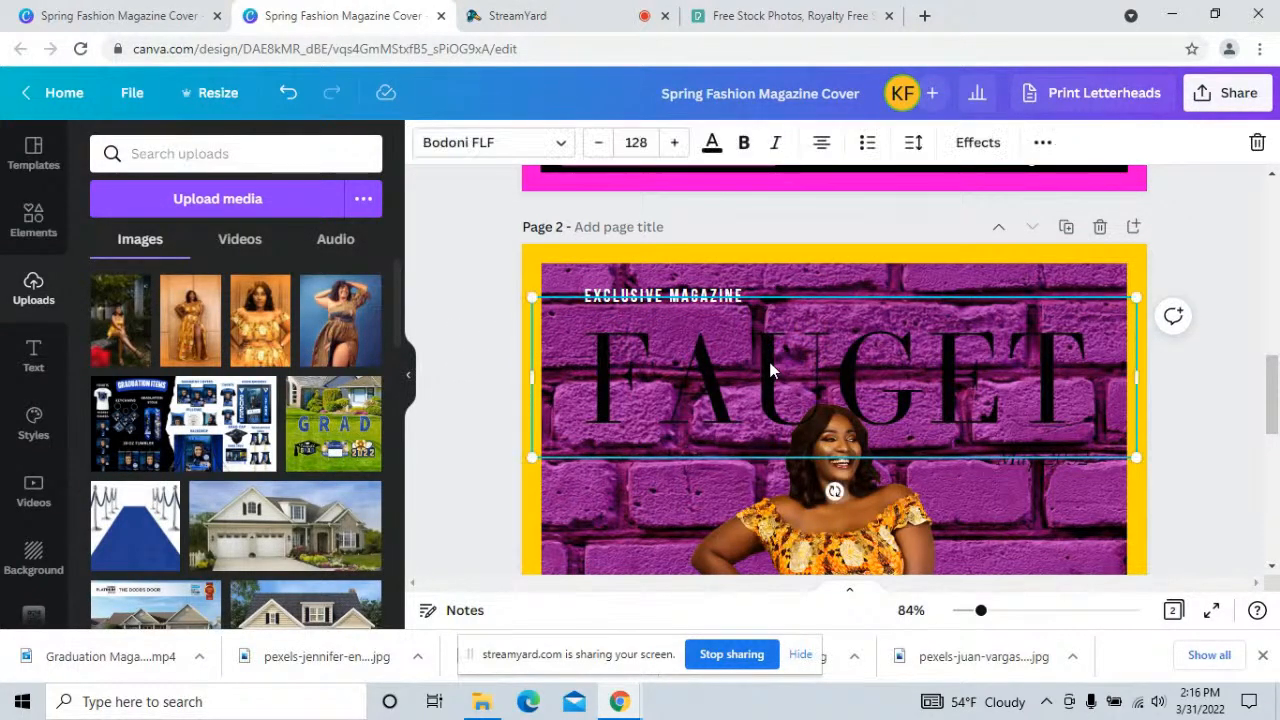
pyautogui.doubleClick(770, 363)
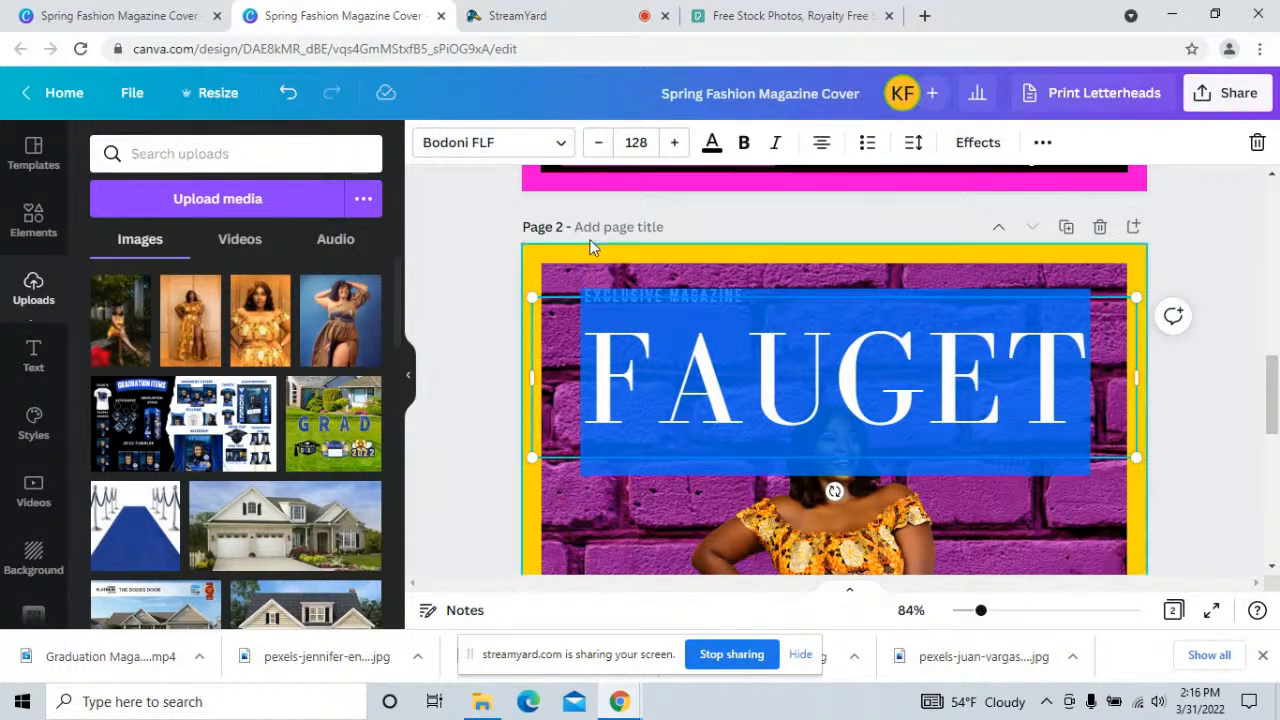
pyautogui.click(711, 143)
pyautogui.click(207, 426)
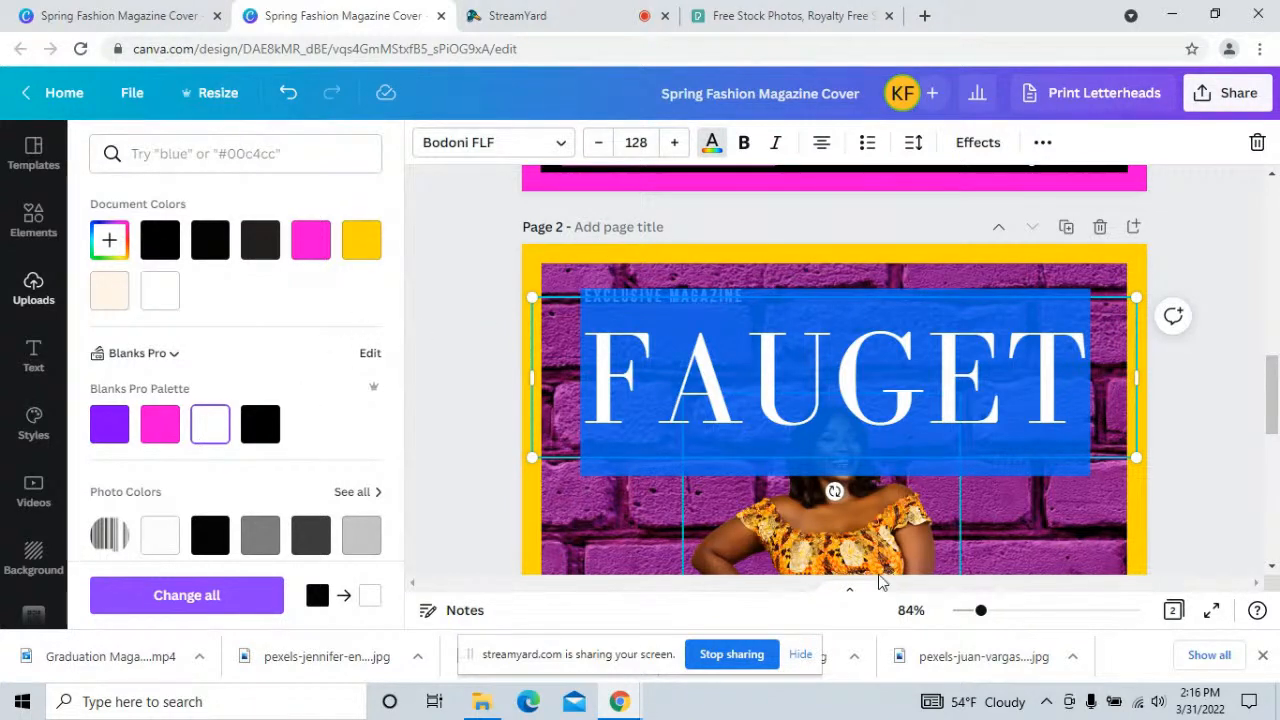
pyautogui.write('SENIOR')
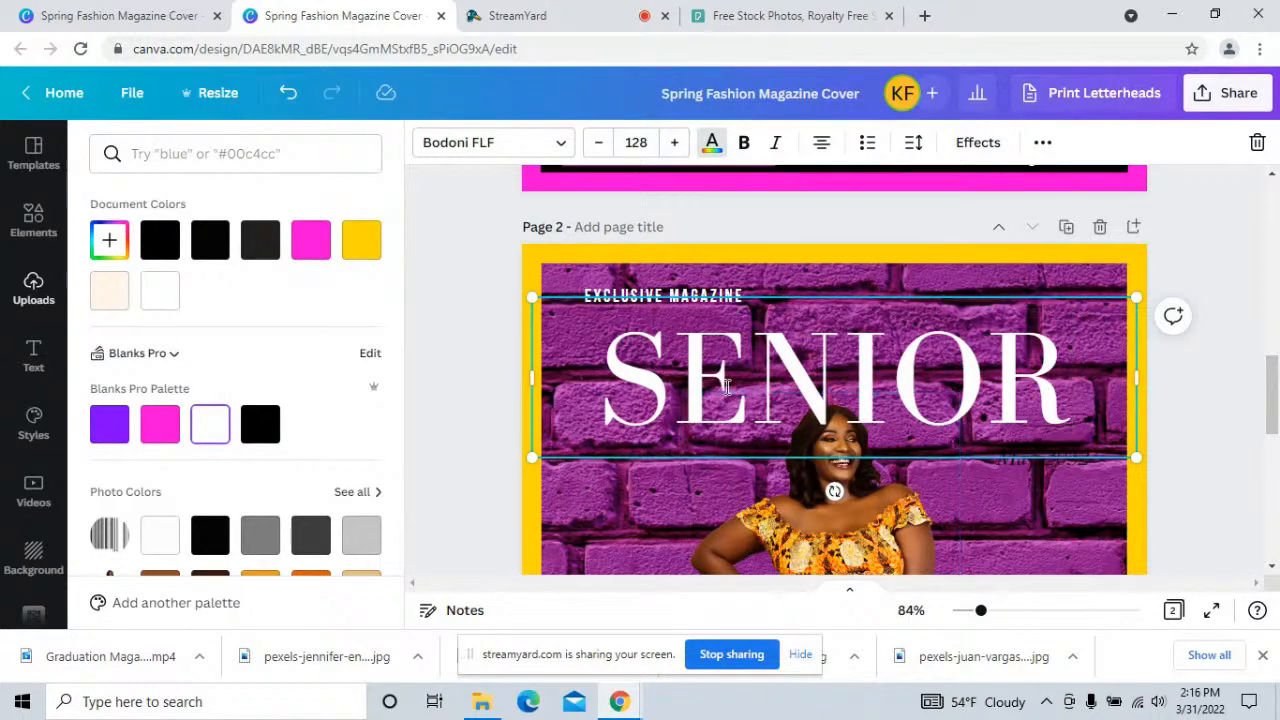
pyautogui.click(432, 342)
# - Move the SENIOR title slightly up, directly beneath the EXCLUSIVE MAGAZINE line
pyautogui.click(926, 406)
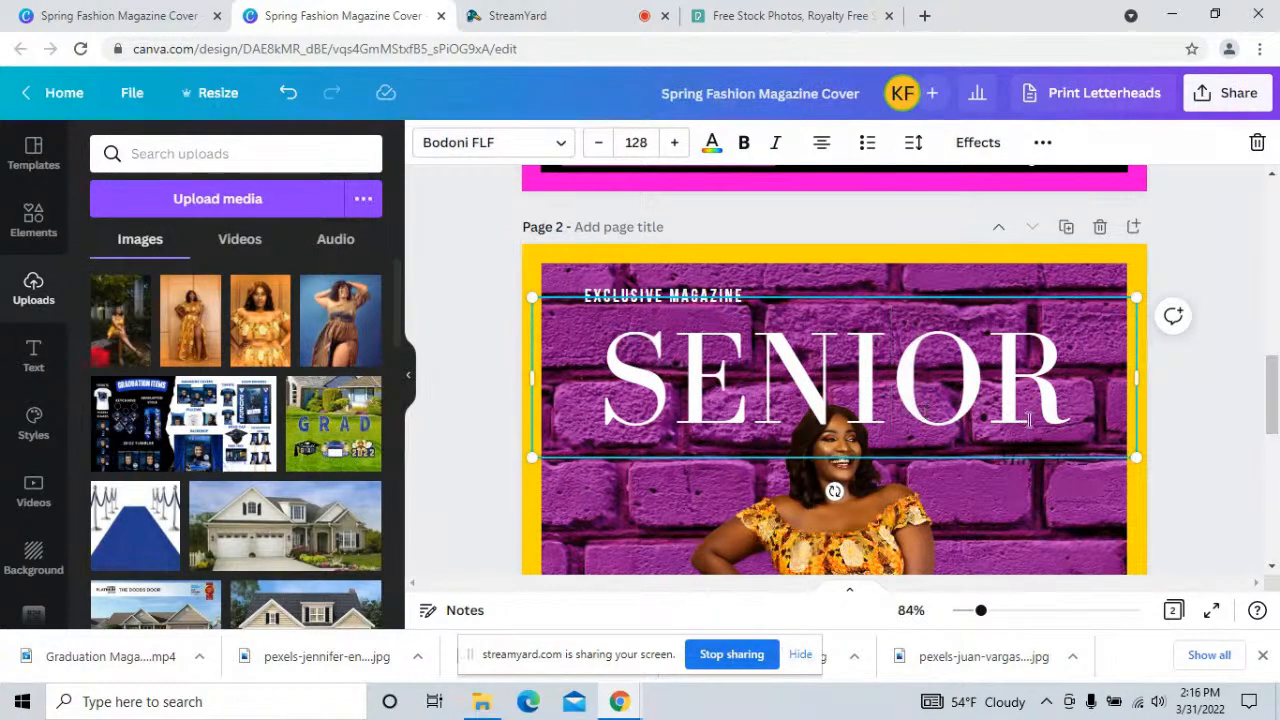
pyautogui.click(1188, 406)
pyautogui.click(976, 410)
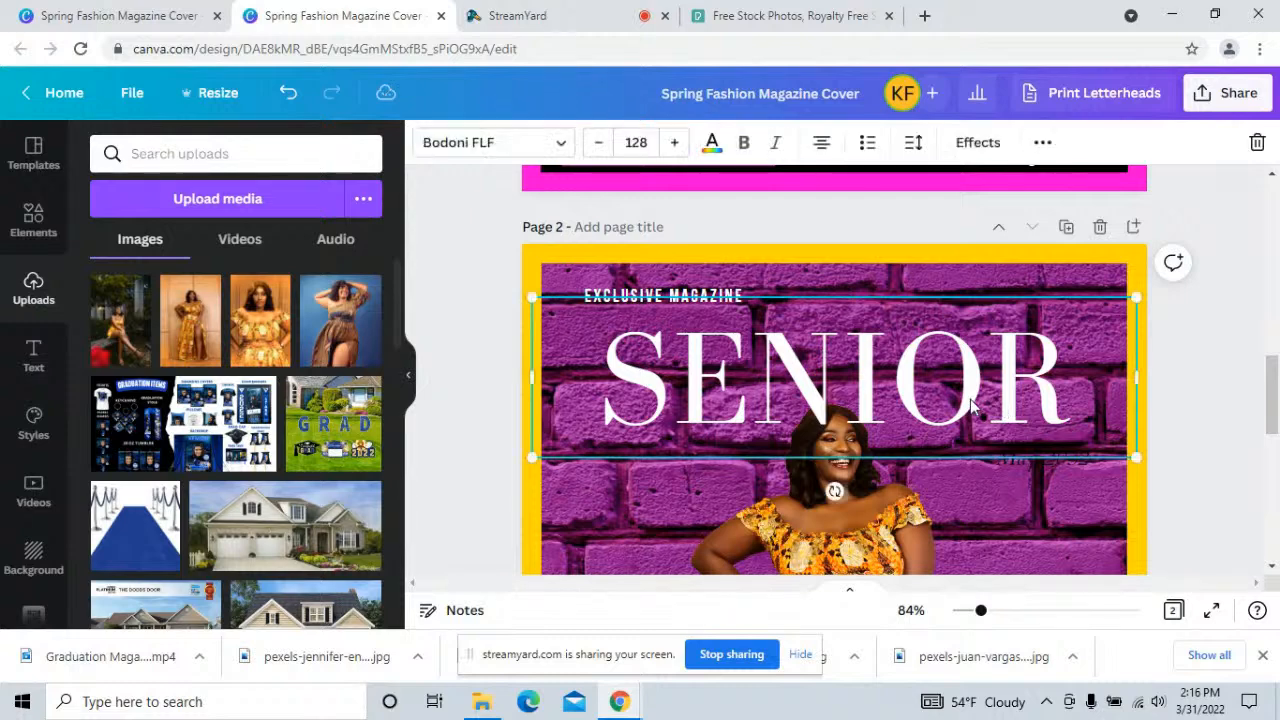
pyautogui.moveTo(976, 390); pyautogui.dragTo(972, 377)
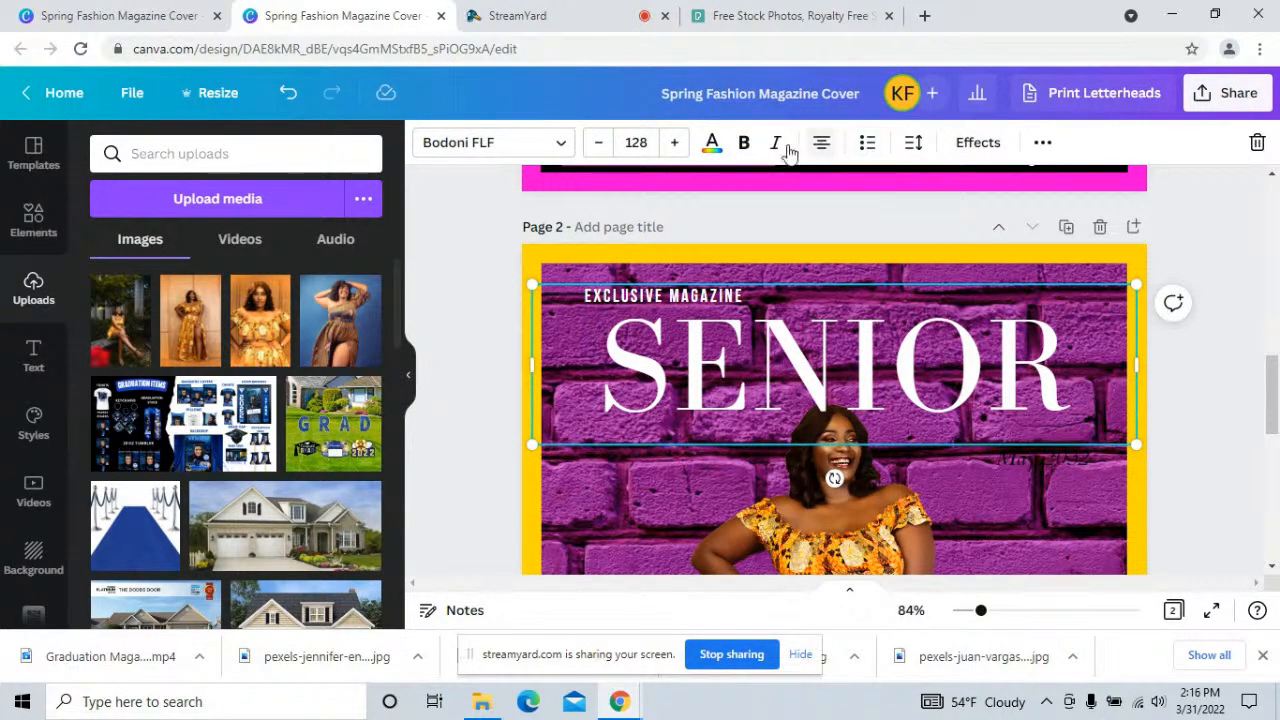
# - Try pink and black on the SENIOR title, and settle on the border's yellow
pyautogui.click(712, 143)
pyautogui.click(149, 424)
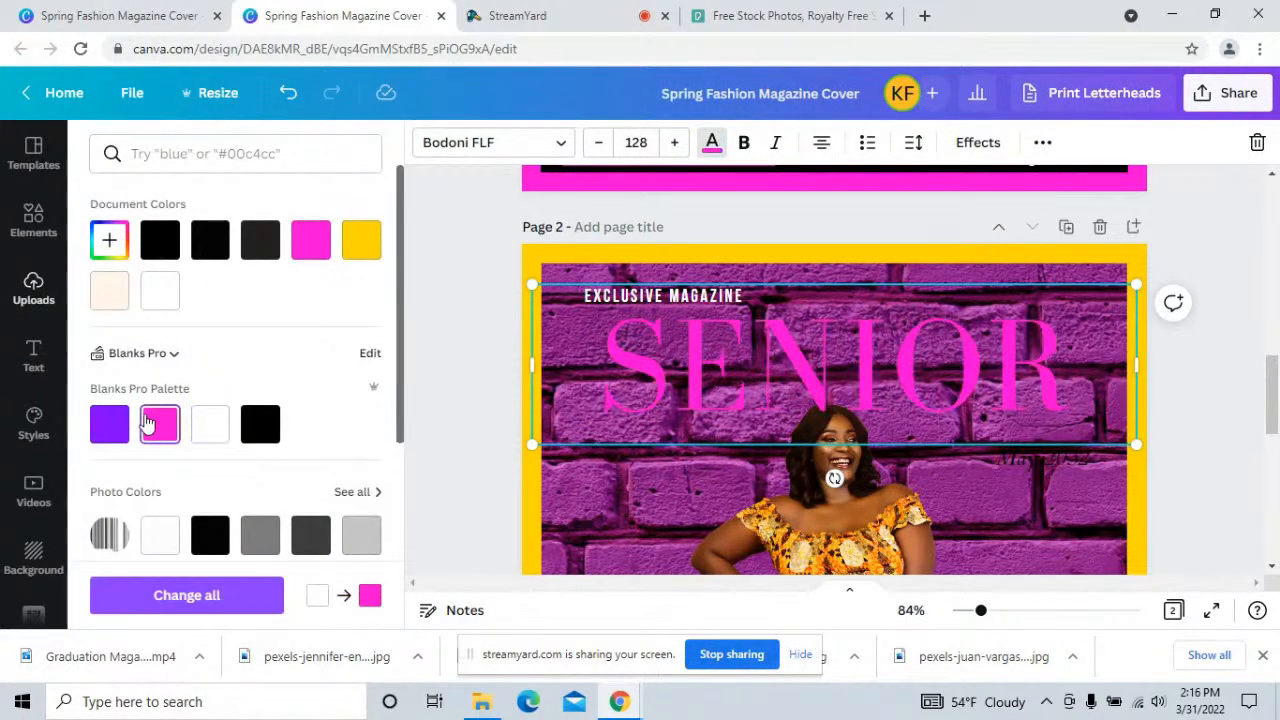
pyautogui.click(260, 424)
pyautogui.click(168, 430)
pyautogui.click(363, 244)
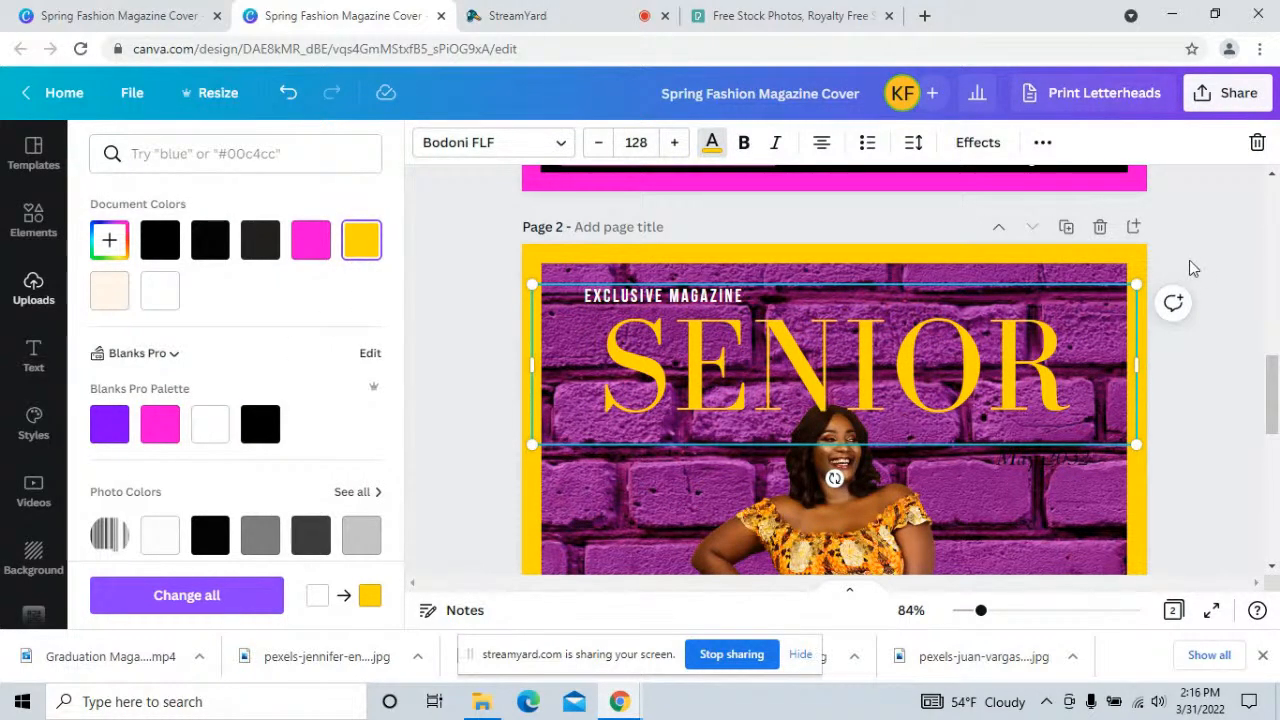
# - Replace the May 2032 date below the SENIOR title with Class of 2022 and colour it white
pyautogui.click(1031, 462)
pyautogui.click(1031, 462)
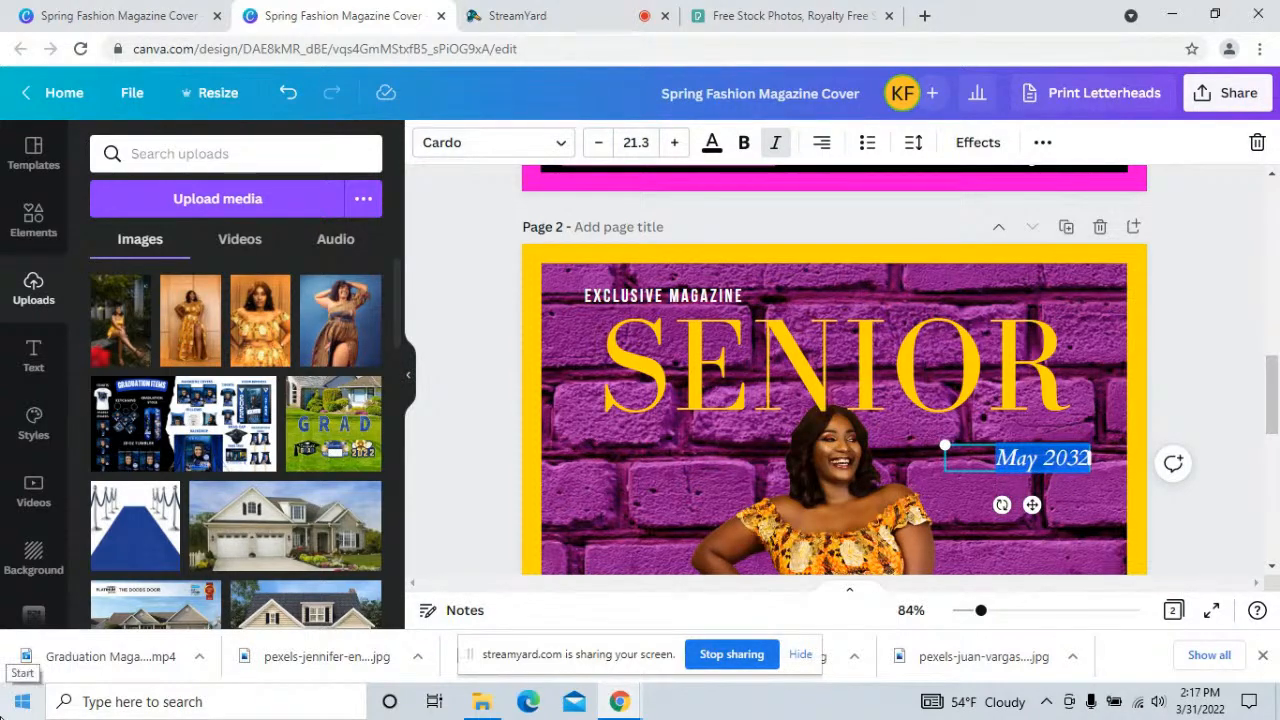
pyautogui.press('BackSpace')
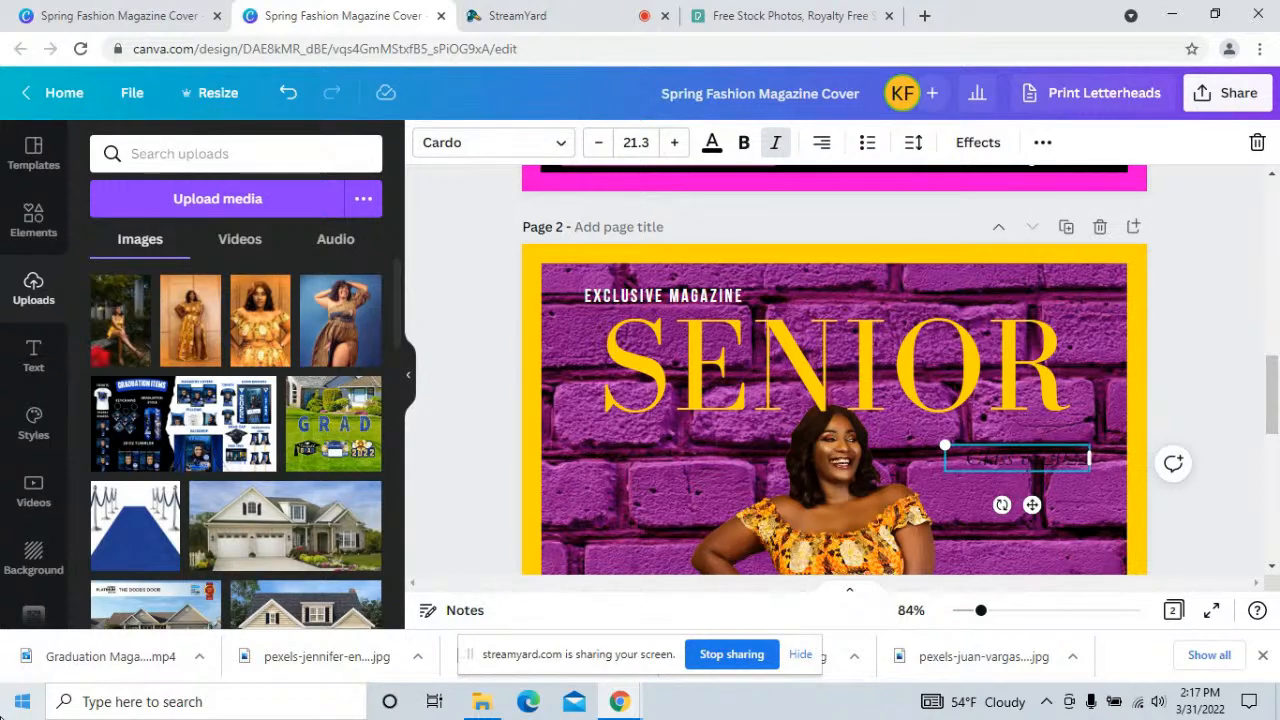
pyautogui.click(712, 142)
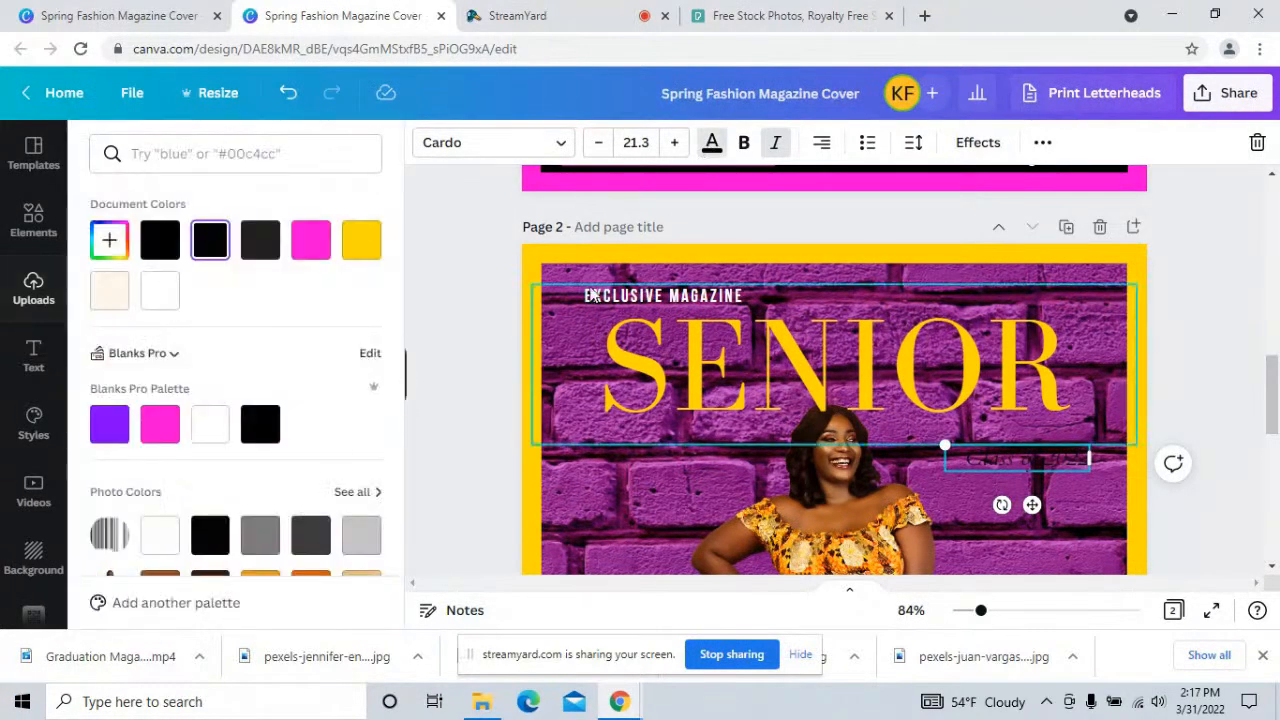
pyautogui.click(203, 440)
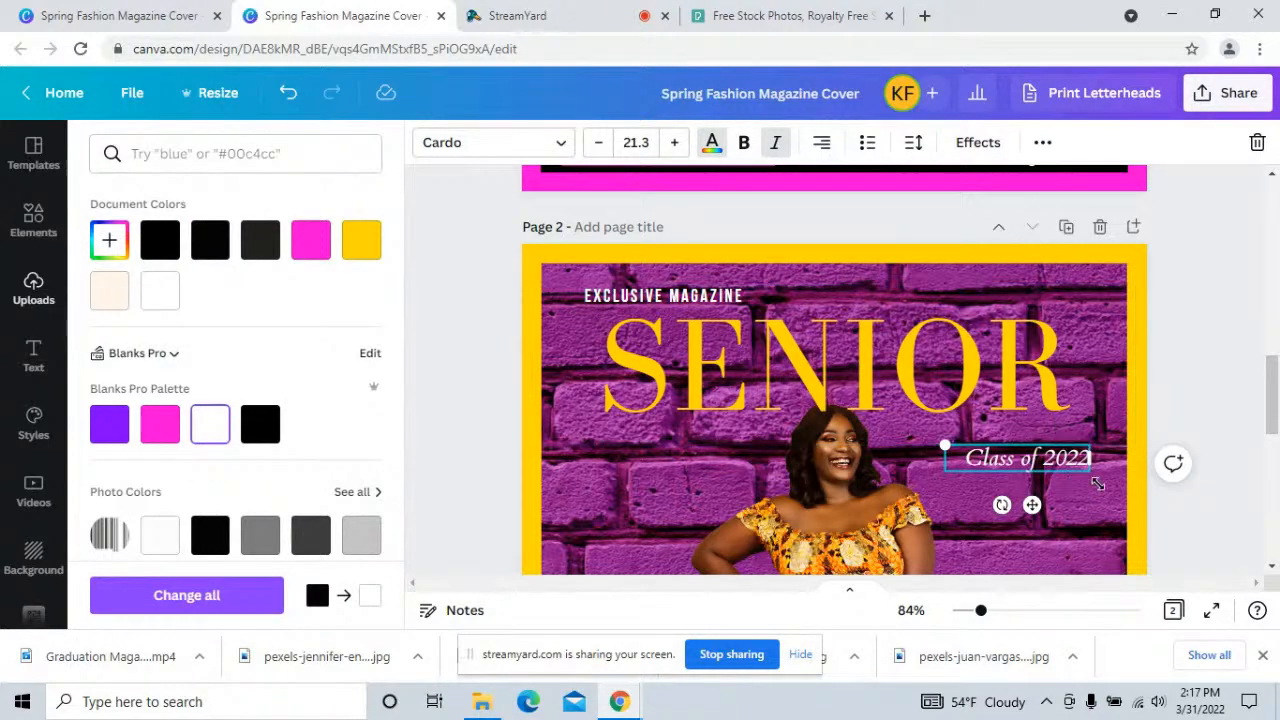
pyautogui.click(1189, 385)
pyautogui.click(1173, 387)
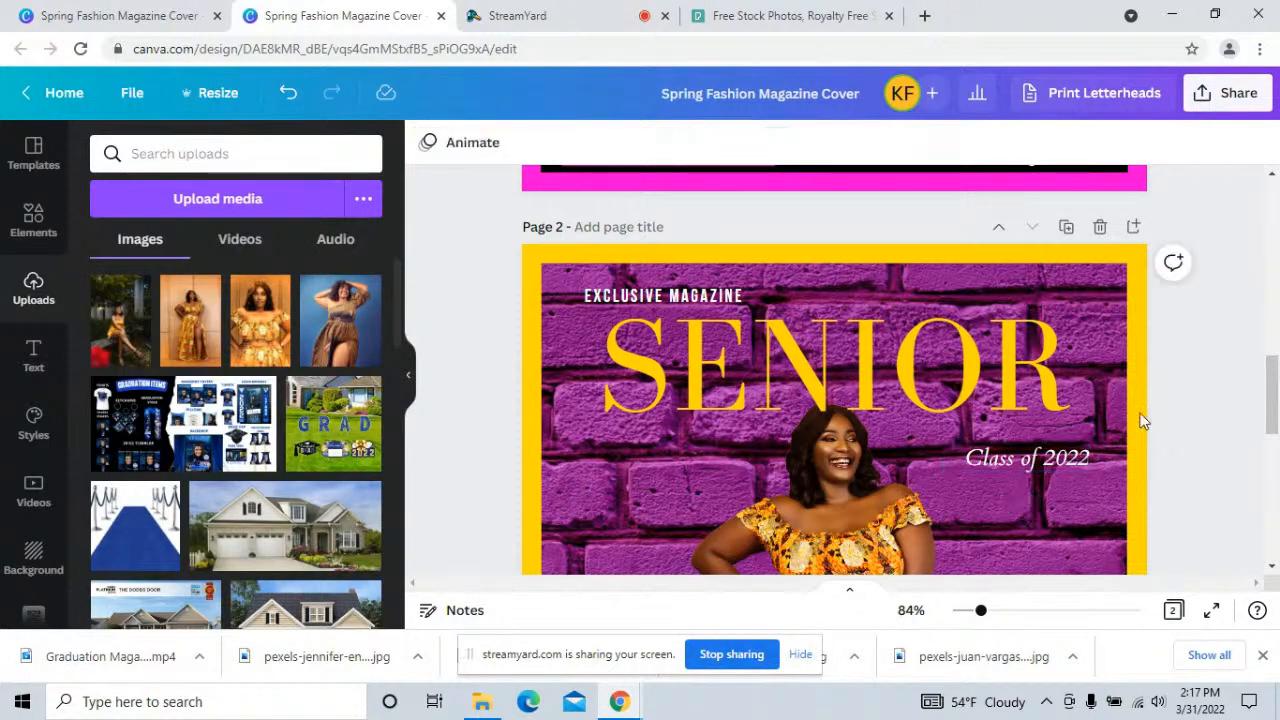
# - Move Class of 2022 up directly beneath the SENIOR title, change its font to Amsterdam Three, and widen its box to fit one line
pyautogui.click(1060, 462)
pyautogui.moveTo(1060, 462)
pyautogui.mouseDown()
pyautogui.moveTo(1045, 440)
pyautogui.moveTo(1048, 451)
pyautogui.mouseUp()
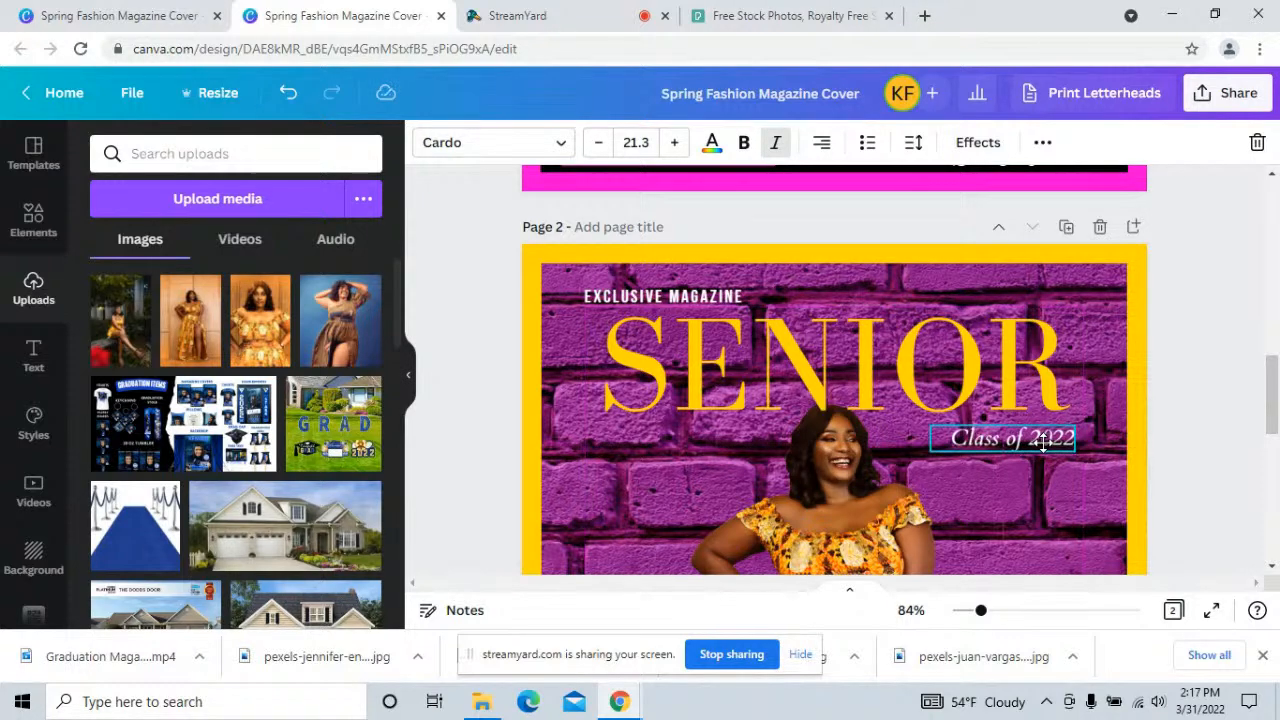
pyautogui.doubleClick(1033, 438)
pyautogui.click(1029, 442)
pyautogui.moveTo(1029, 440); pyautogui.dragTo(971, 440)
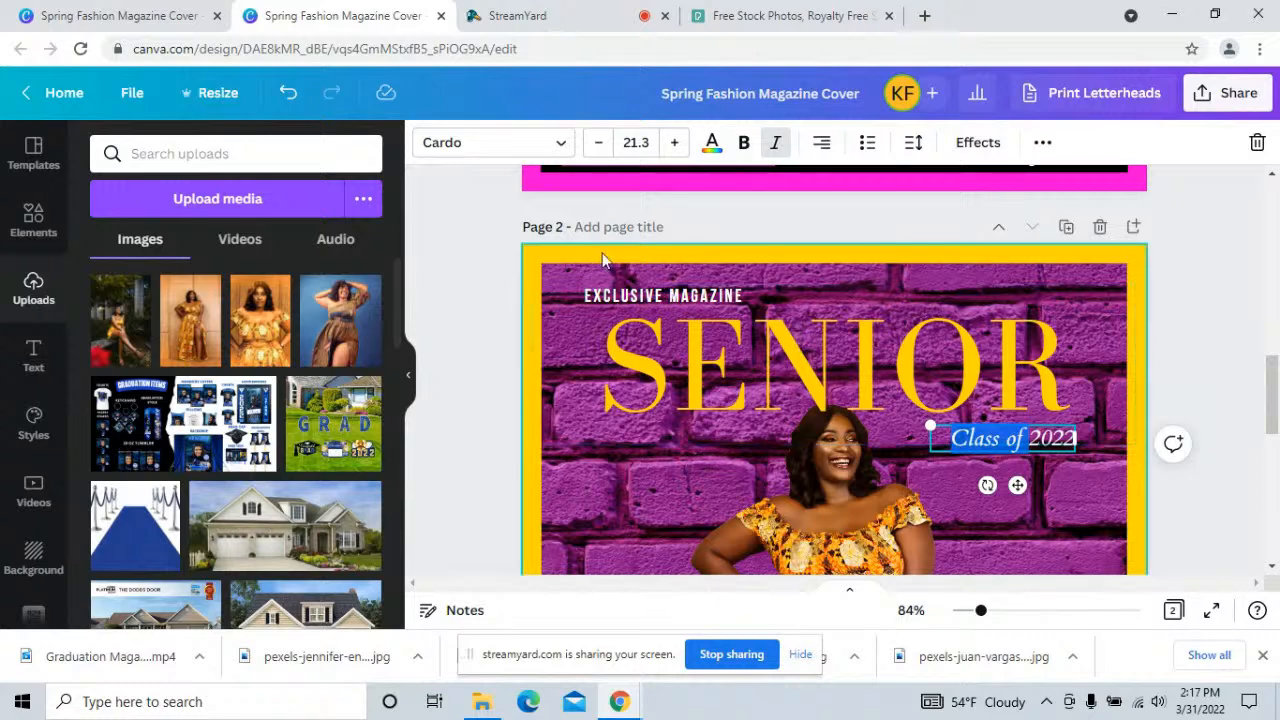
pyautogui.click(562, 146)
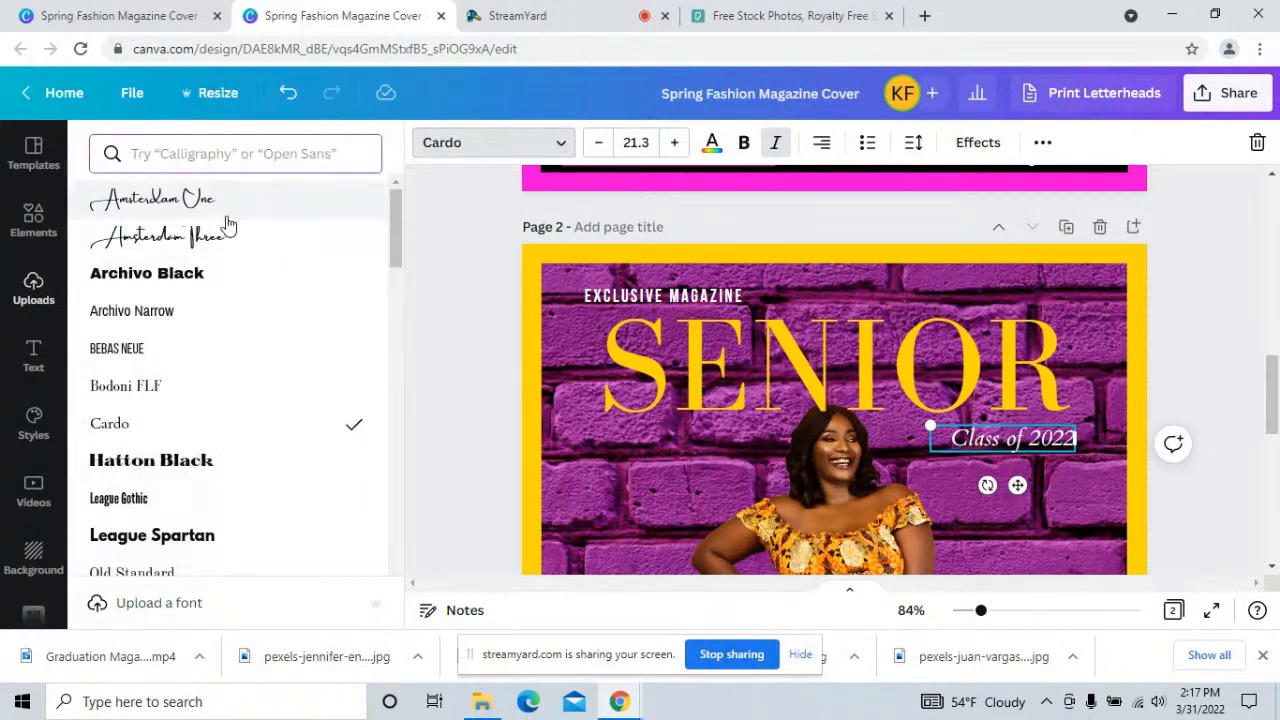
pyautogui.click(196, 240)
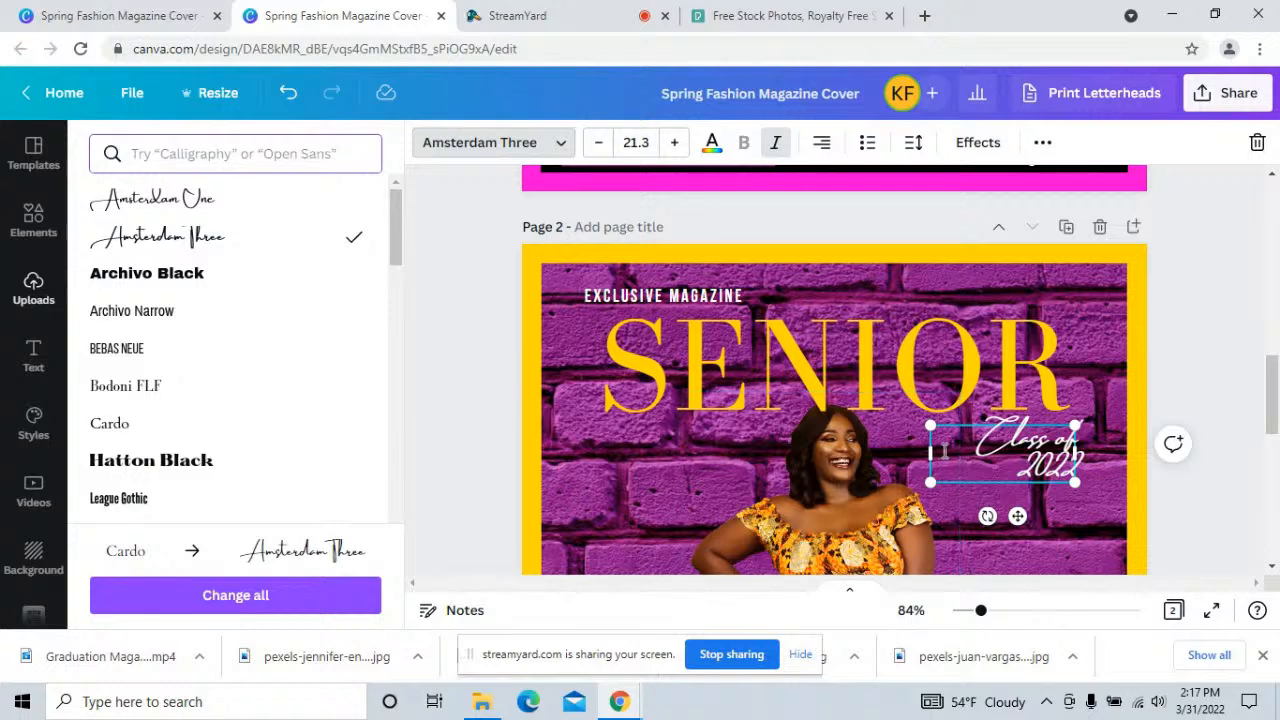
pyautogui.moveTo(921, 452); pyautogui.dragTo(896, 455)
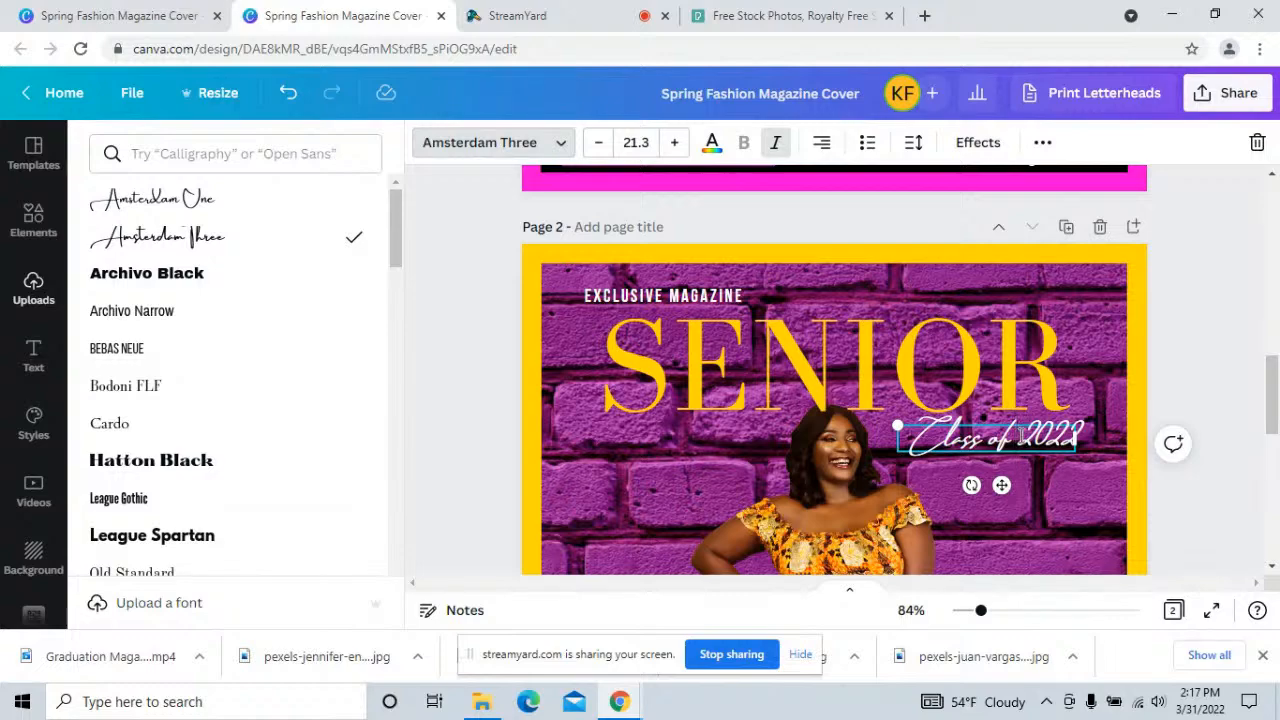
pyautogui.click(1200, 364)
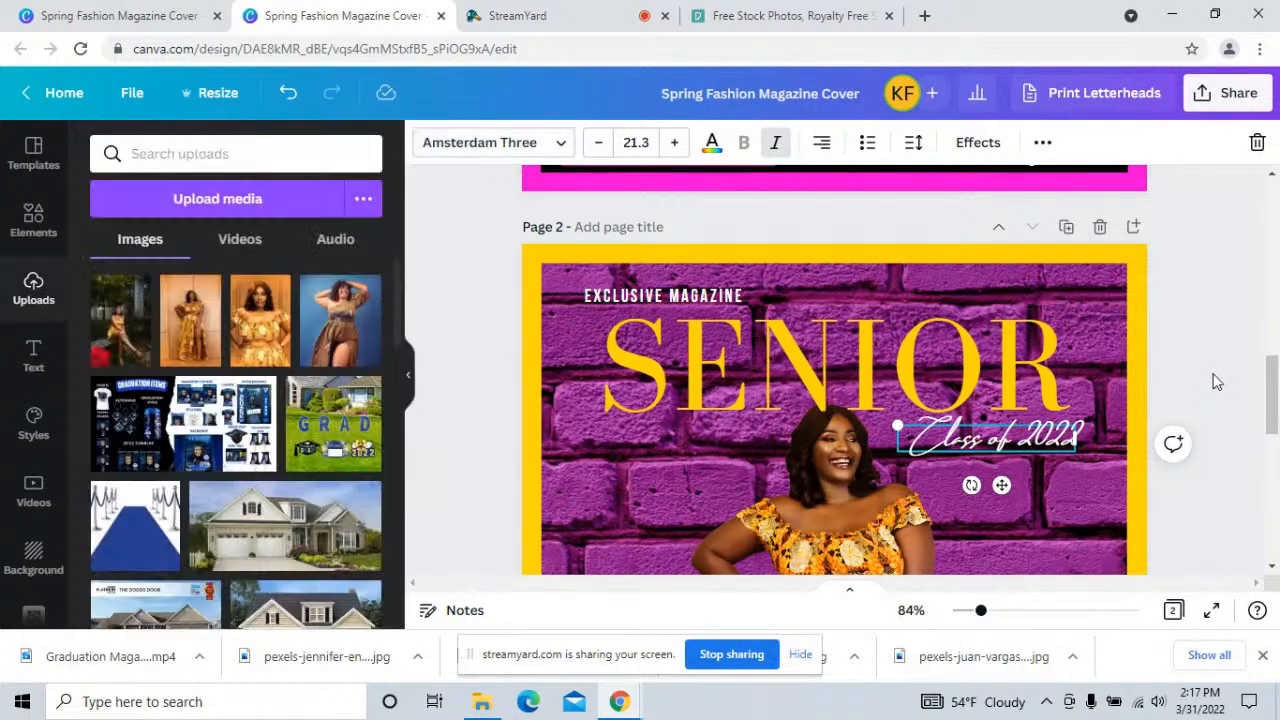
# - Shrink the cover model's name near the bottom of the page to font size 42
pyautogui.moveTo(1270, 377); pyautogui.dragTo(1265, 460)
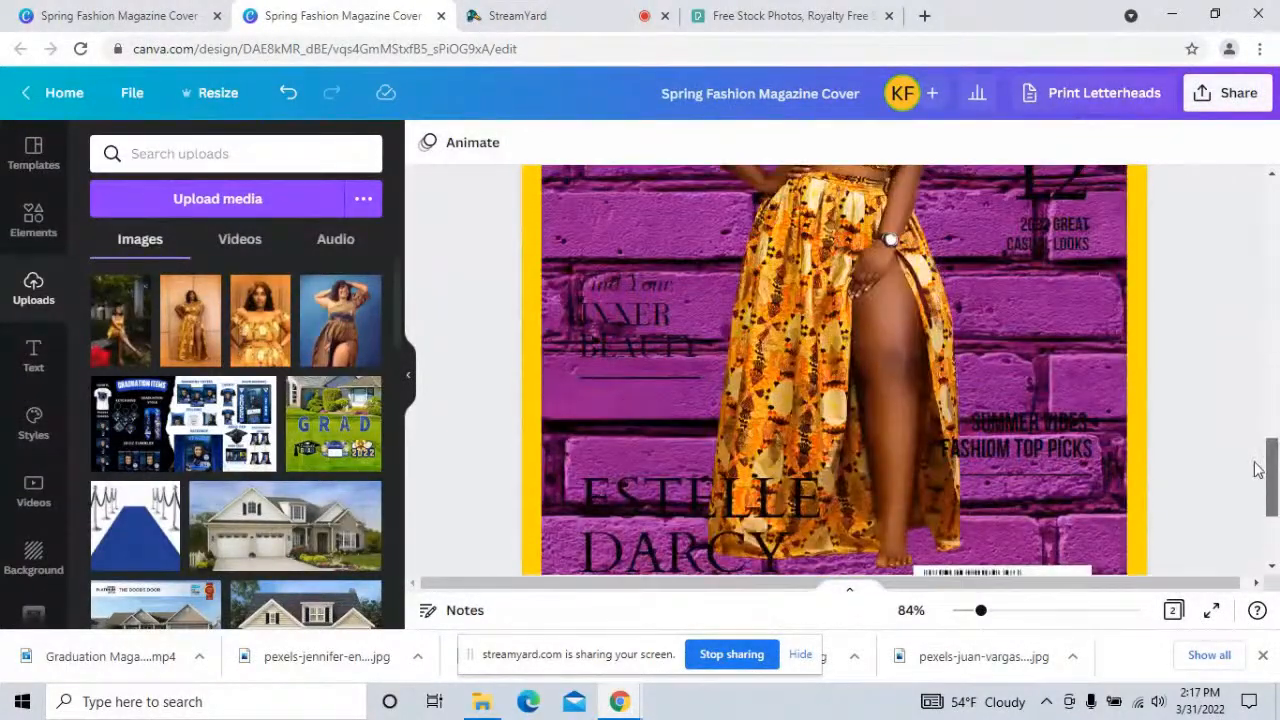
pyautogui.click(1087, 444)
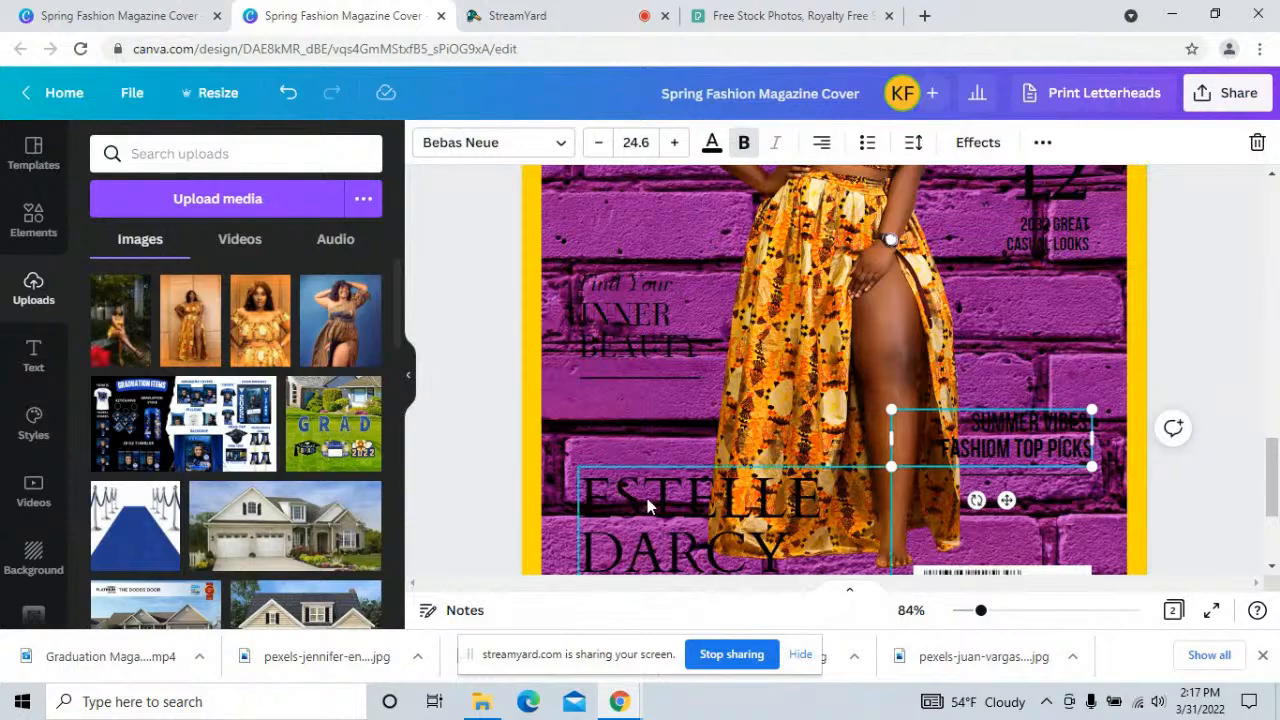
pyautogui.click(826, 540)
pyautogui.moveTo(1270, 470); pyautogui.dragTo(1270, 500)
pyautogui.click(967, 460)
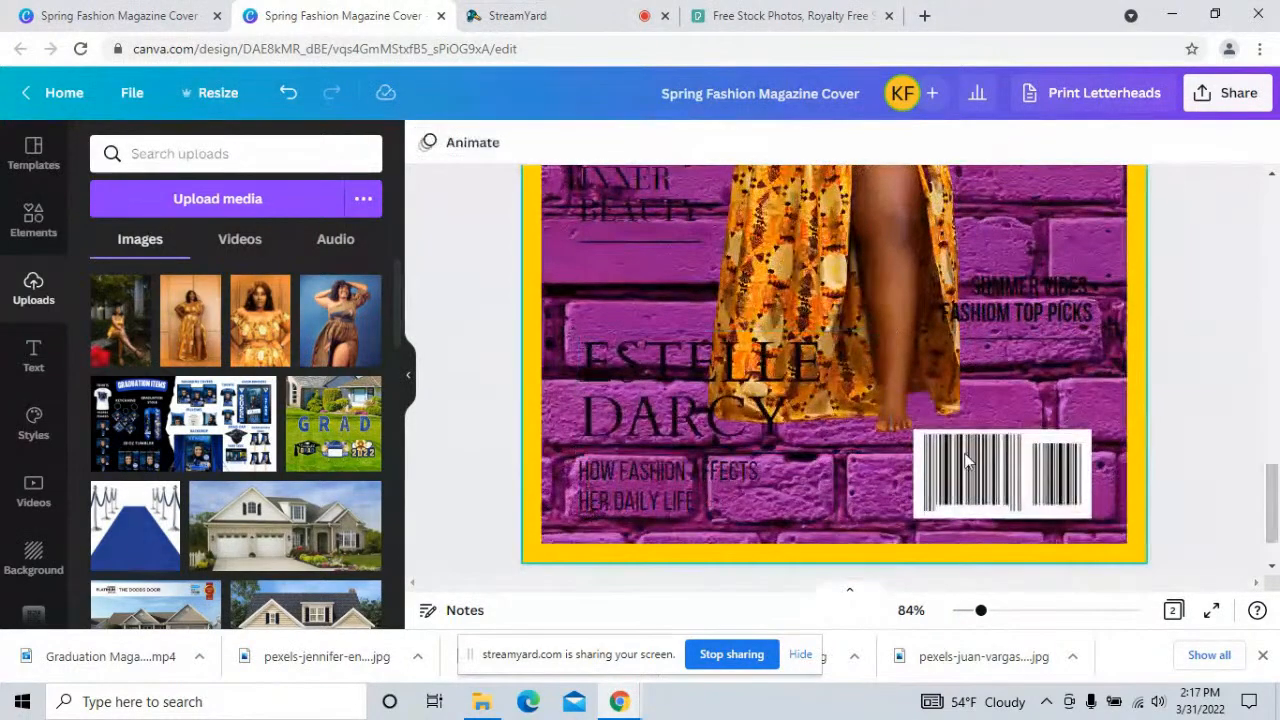
pyautogui.click(815, 412)
pyautogui.moveTo(893, 445); pyautogui.dragTo(816, 402)
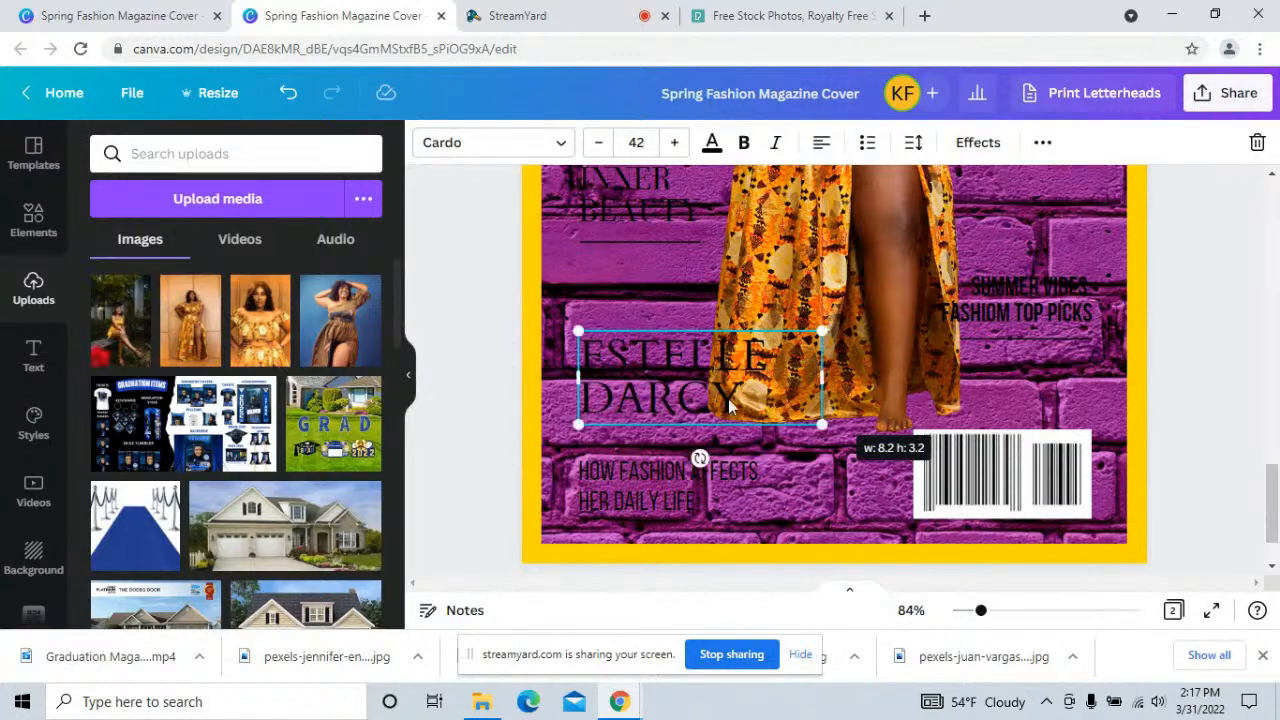
# - Colour the cover model's name in the same yellow as the border
pyautogui.doubleClick(672, 398)
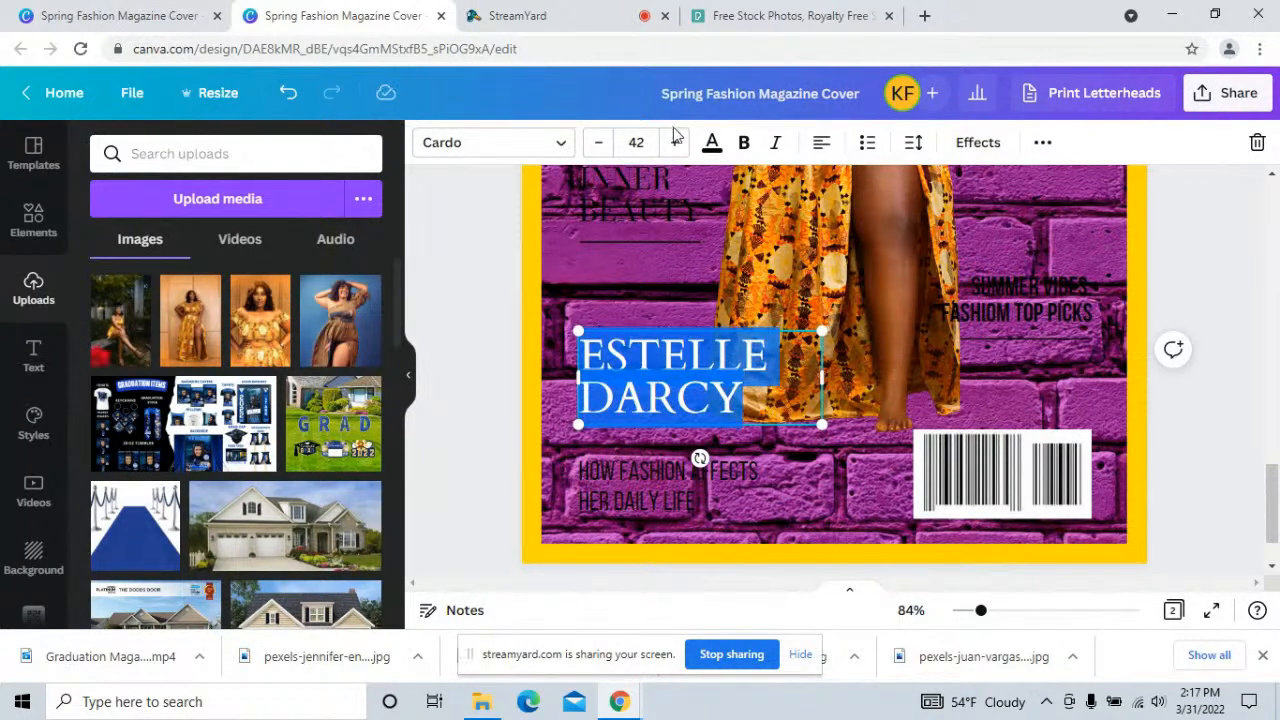
pyautogui.click(711, 143)
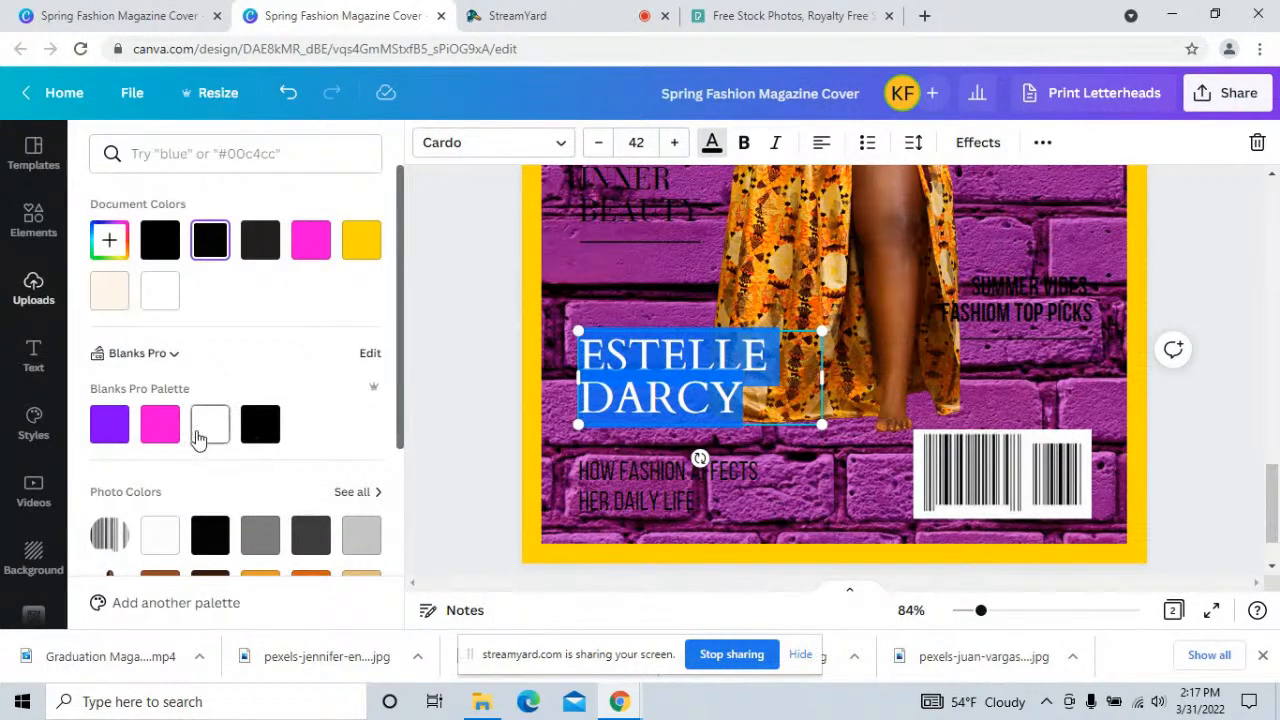
pyautogui.click(358, 258)
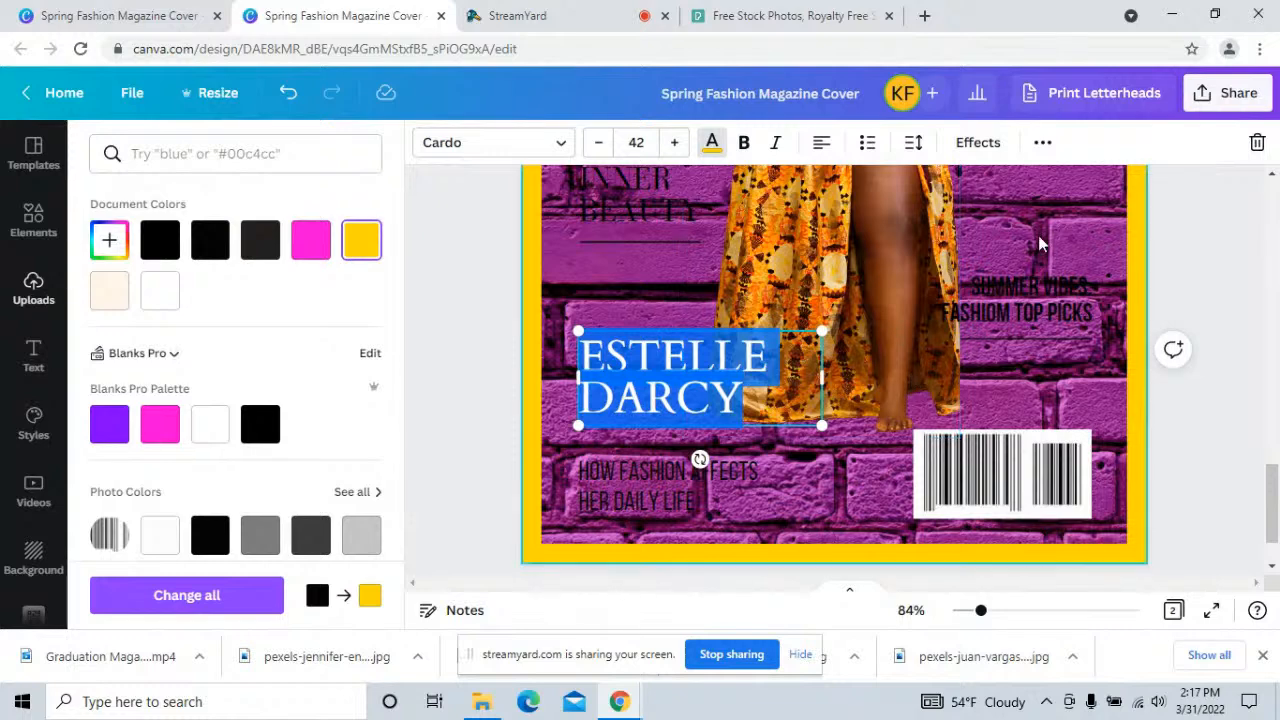
pyautogui.click(1041, 366)
# - Move the cover model's name up beneath the INNER BEAUTY text and shrink it to font size 37.2
pyautogui.click(682, 370)
pyautogui.moveTo(682, 370); pyautogui.dragTo(658, 268)
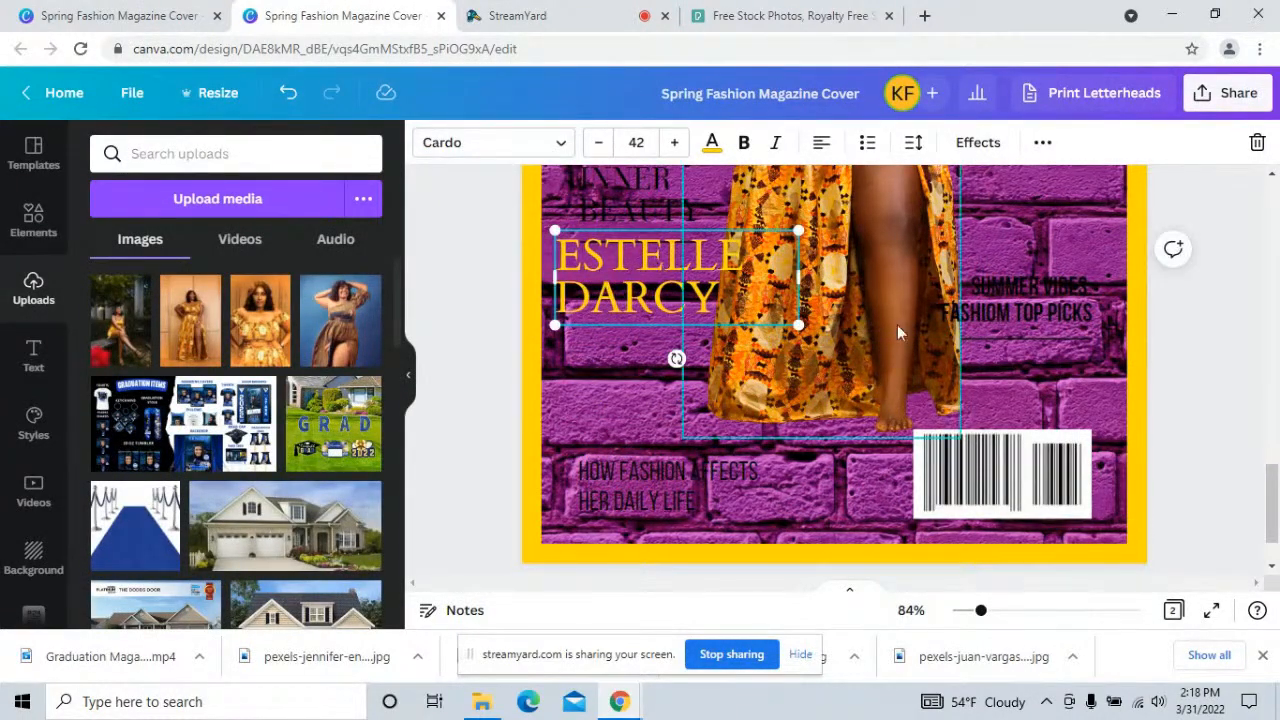
pyautogui.click(789, 333)
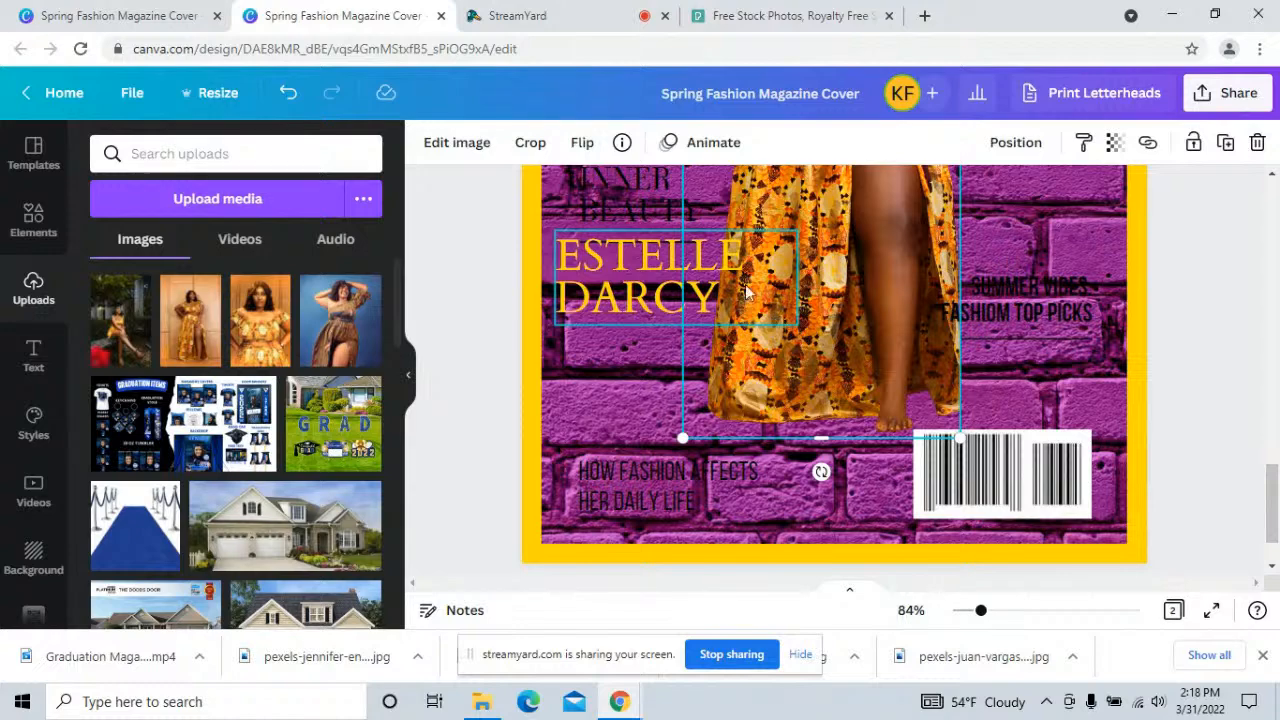
pyautogui.click(652, 300)
pyautogui.moveTo(797, 323); pyautogui.dragTo(770, 314)
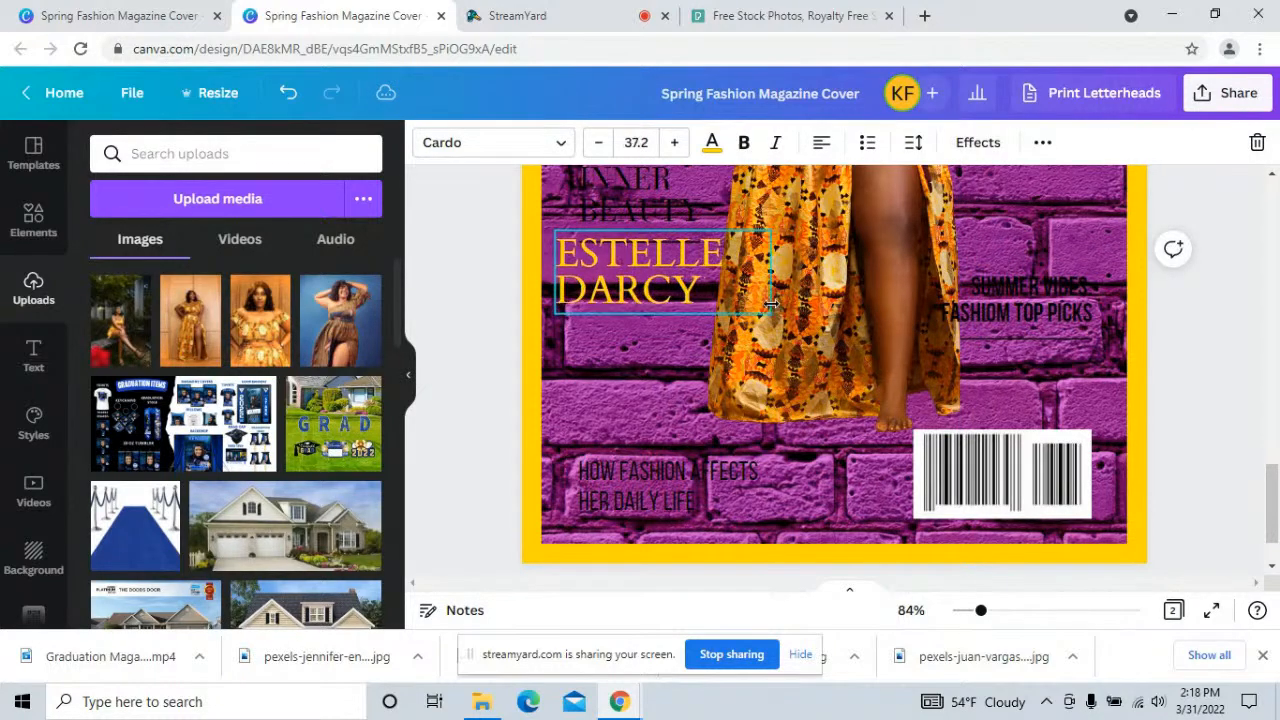
# - Move the cover model's name up beside the portrait's shoulder, on the opposite side from Class of 2022
pyautogui.scroll(3, 1152, 475)
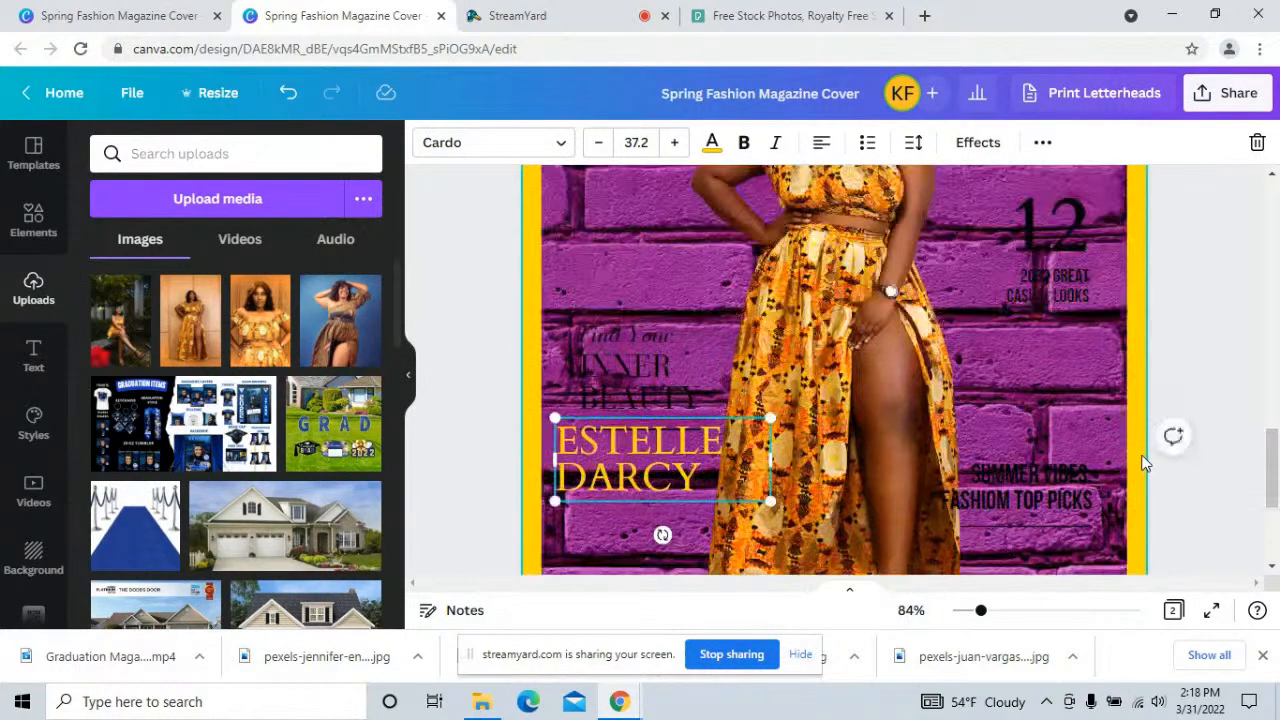
pyautogui.moveTo(622, 541); pyautogui.dragTo(627, 218)
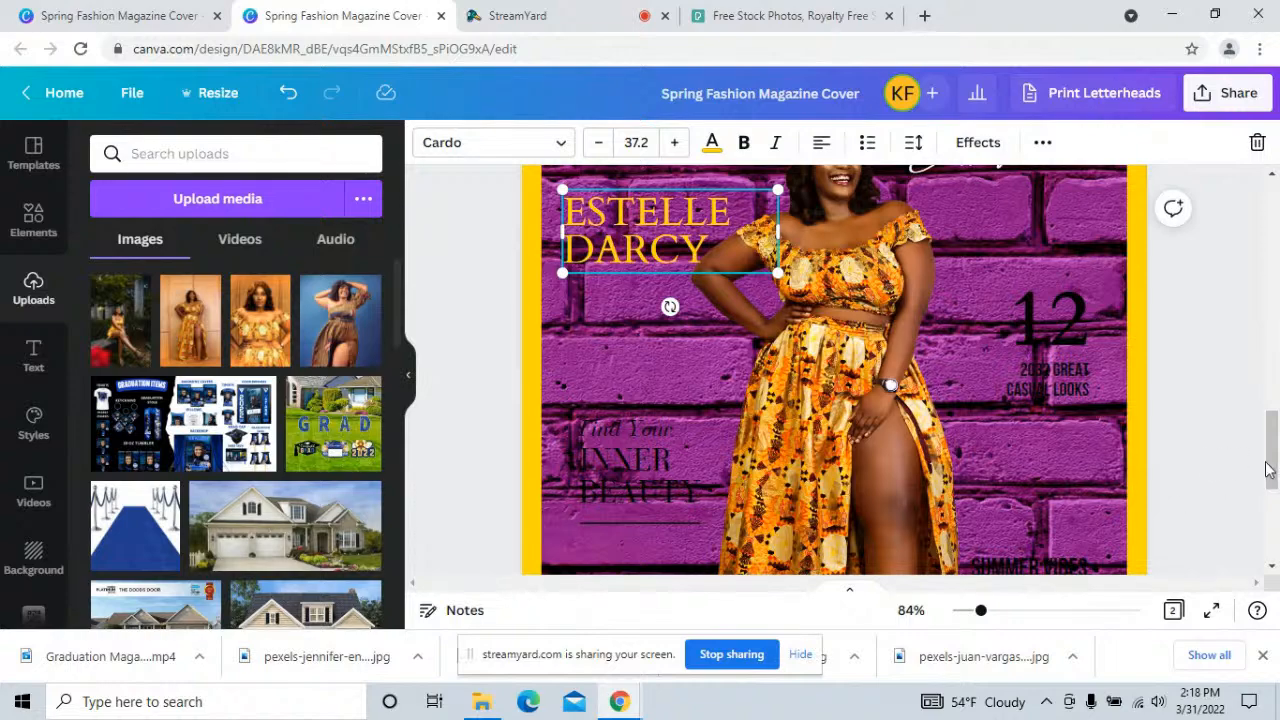
pyautogui.moveTo(1270, 460); pyautogui.dragTo(1270, 428)
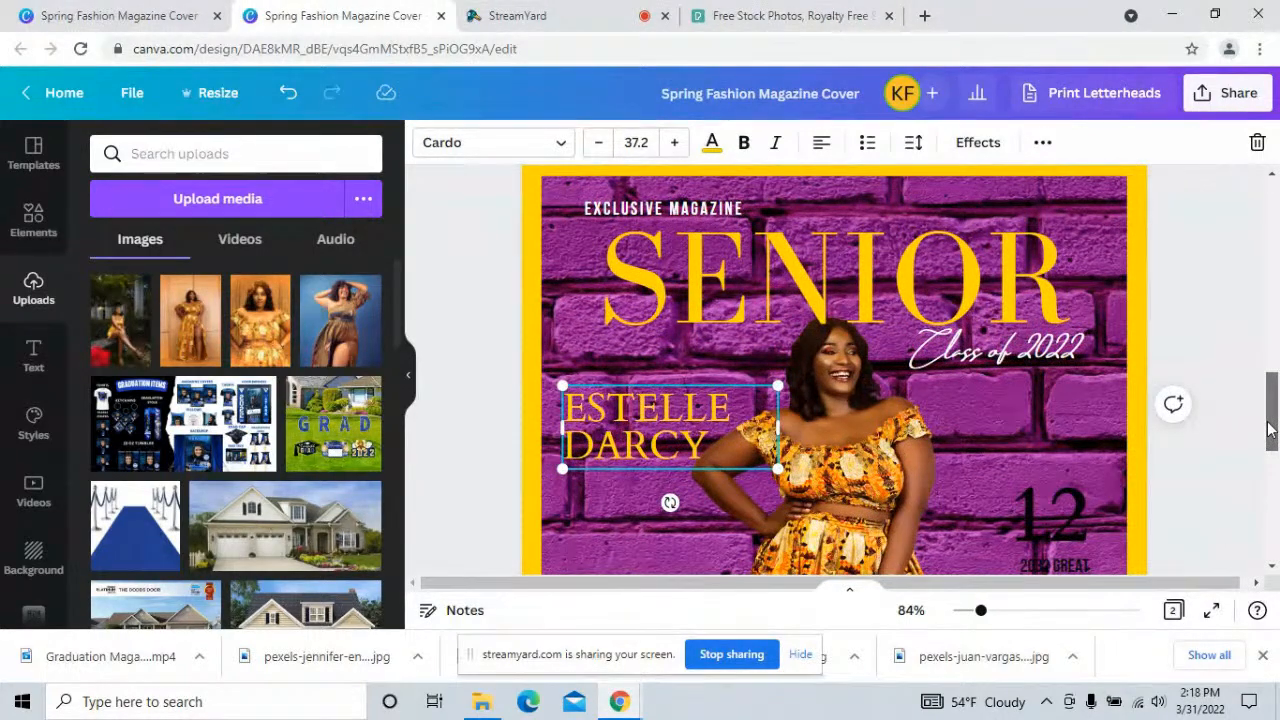
pyautogui.moveTo(1268, 428); pyautogui.dragTo(1268, 455)
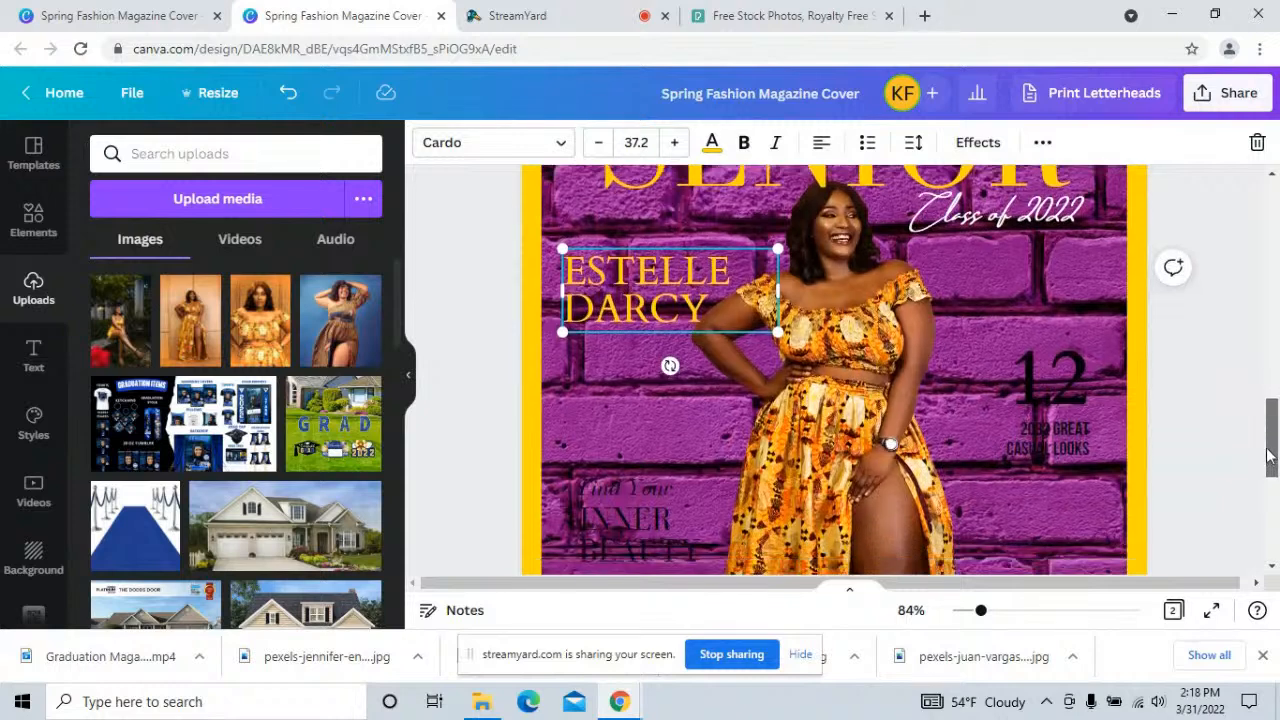
pyautogui.click(1210, 445)
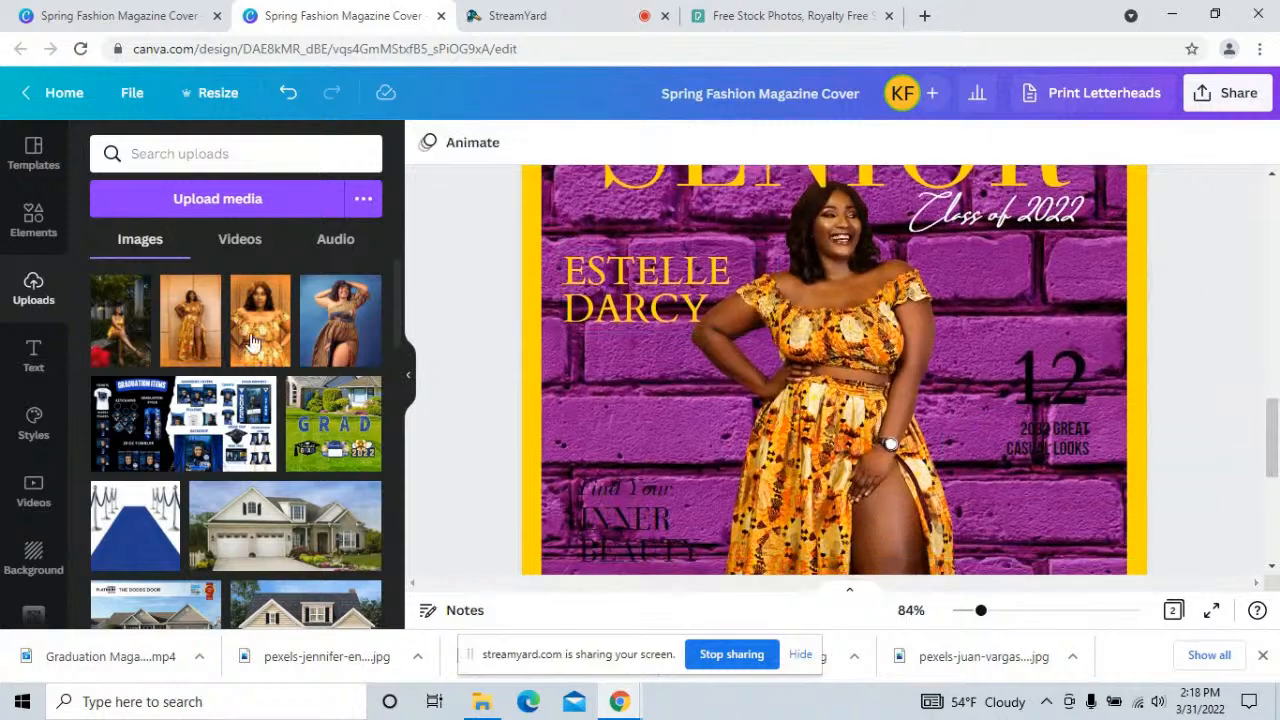
# - Colour the 12, 2032 GREAT CASUAL LOOKS, Find Your and INNER BEAUTY texts white together
pyautogui.click(1020, 403)
pyautogui.click(1047, 457)
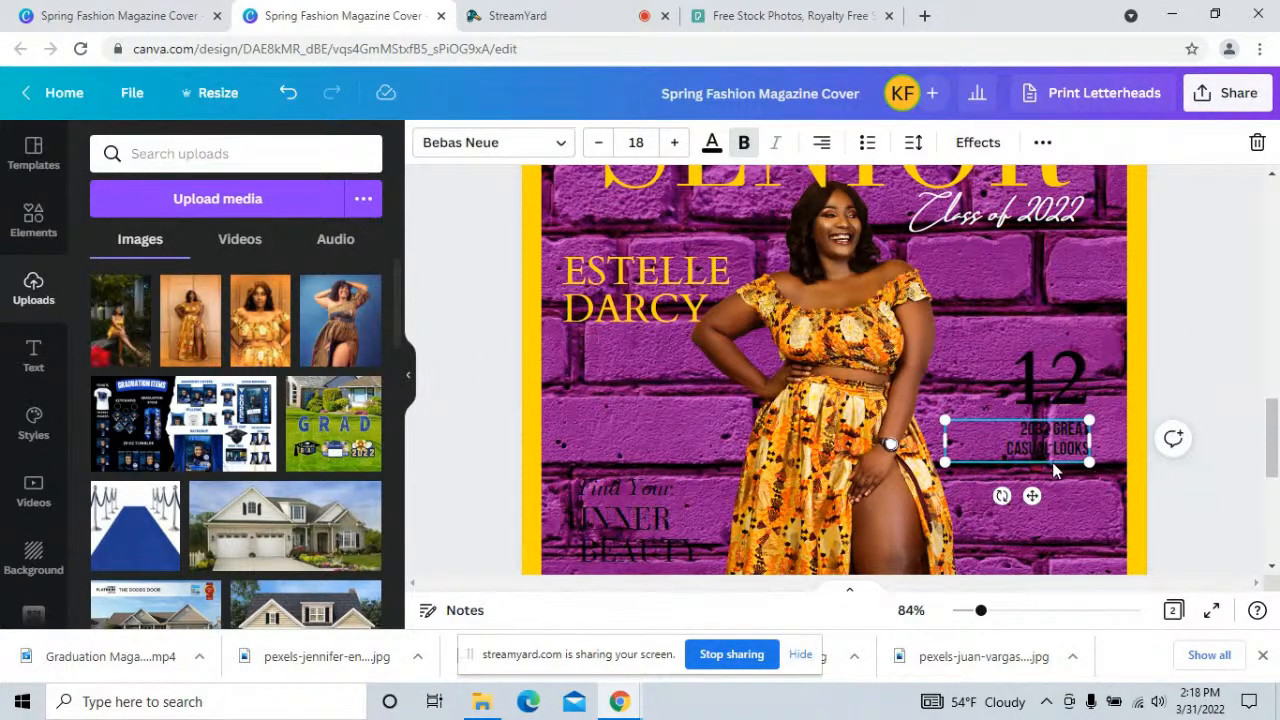
pyautogui.keyDown('shift'); pyautogui.click(1044, 370); pyautogui.keyUp('shift')
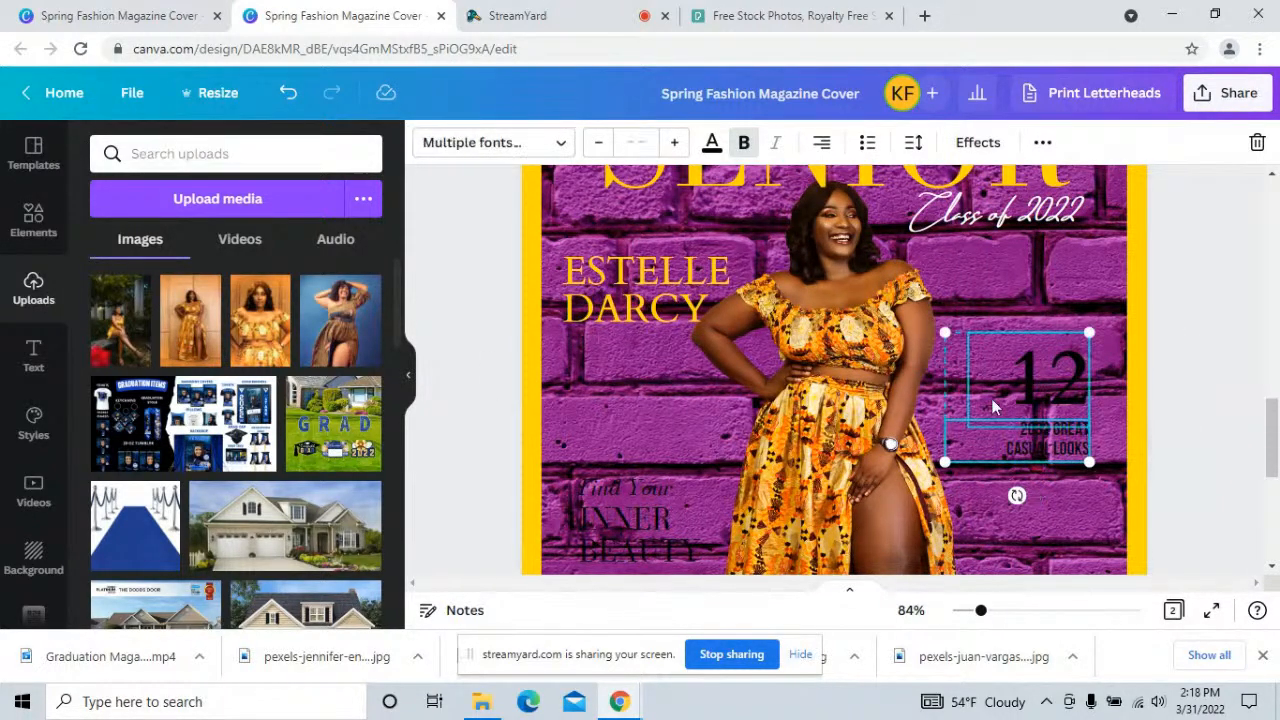
pyautogui.keyDown('shift'); pyautogui.click(636, 513); pyautogui.keyUp('shift')
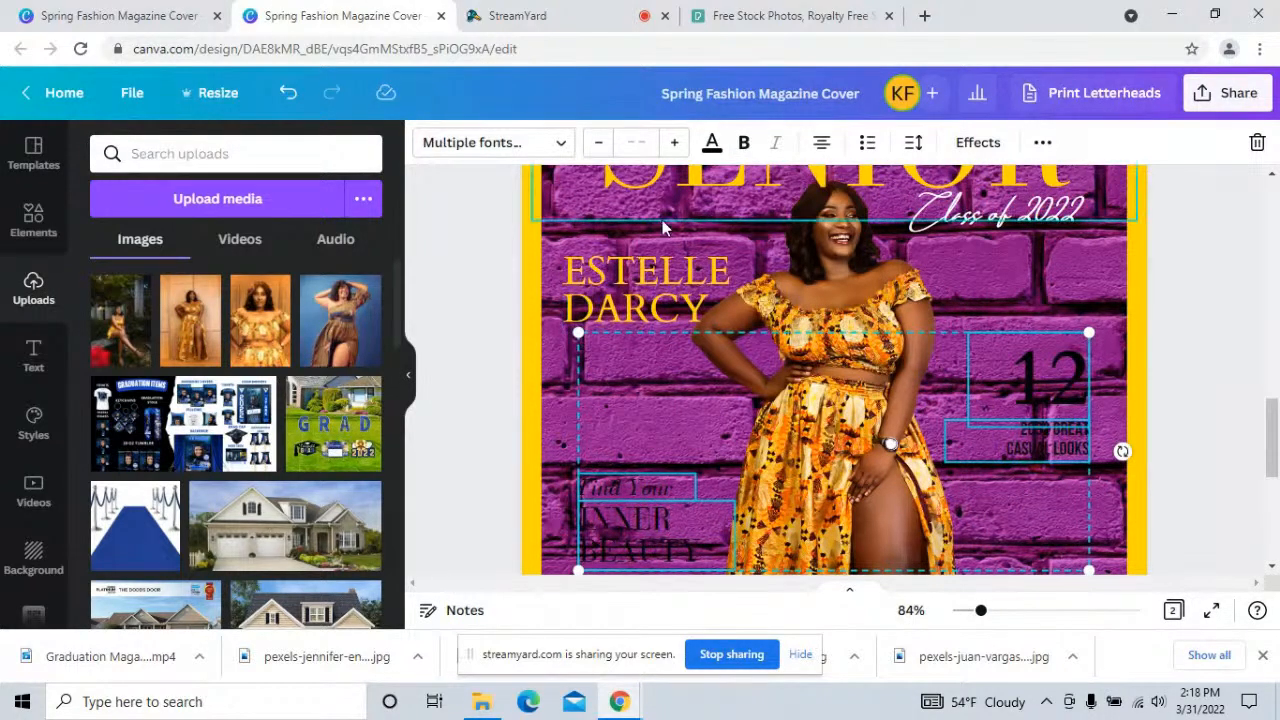
pyautogui.click(712, 142)
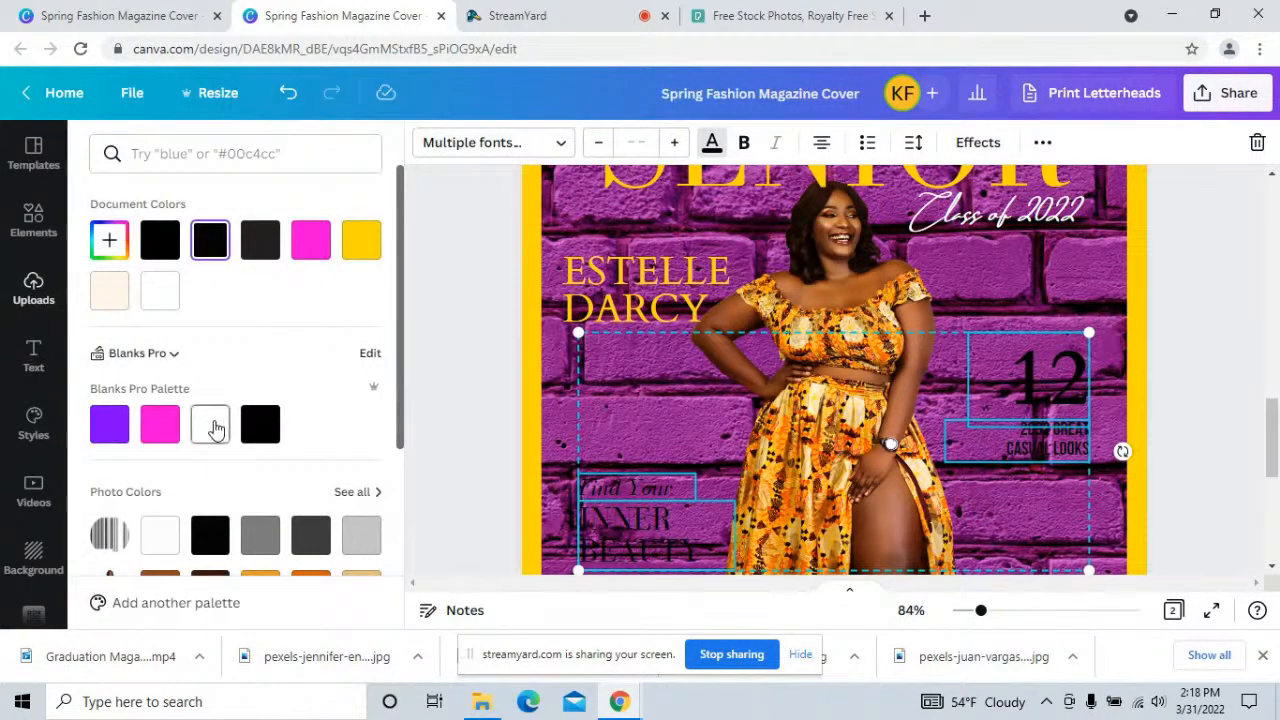
pyautogui.click(213, 428)
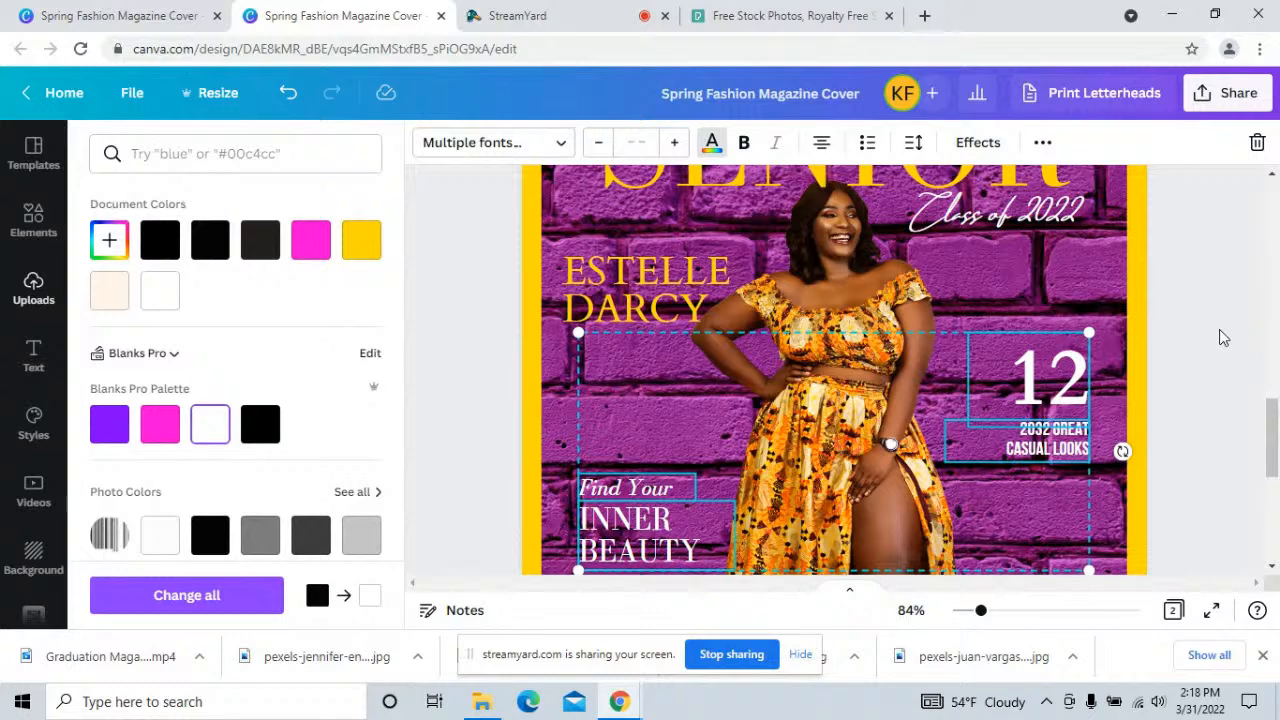
pyautogui.click(1218, 338)
# - Colour the SUMMER VIBES: FASHIOM TOP PICKS text above the barcode white
pyautogui.moveTo(1274, 421); pyautogui.dragTo(1274, 471)
pyautogui.click(1058, 402)
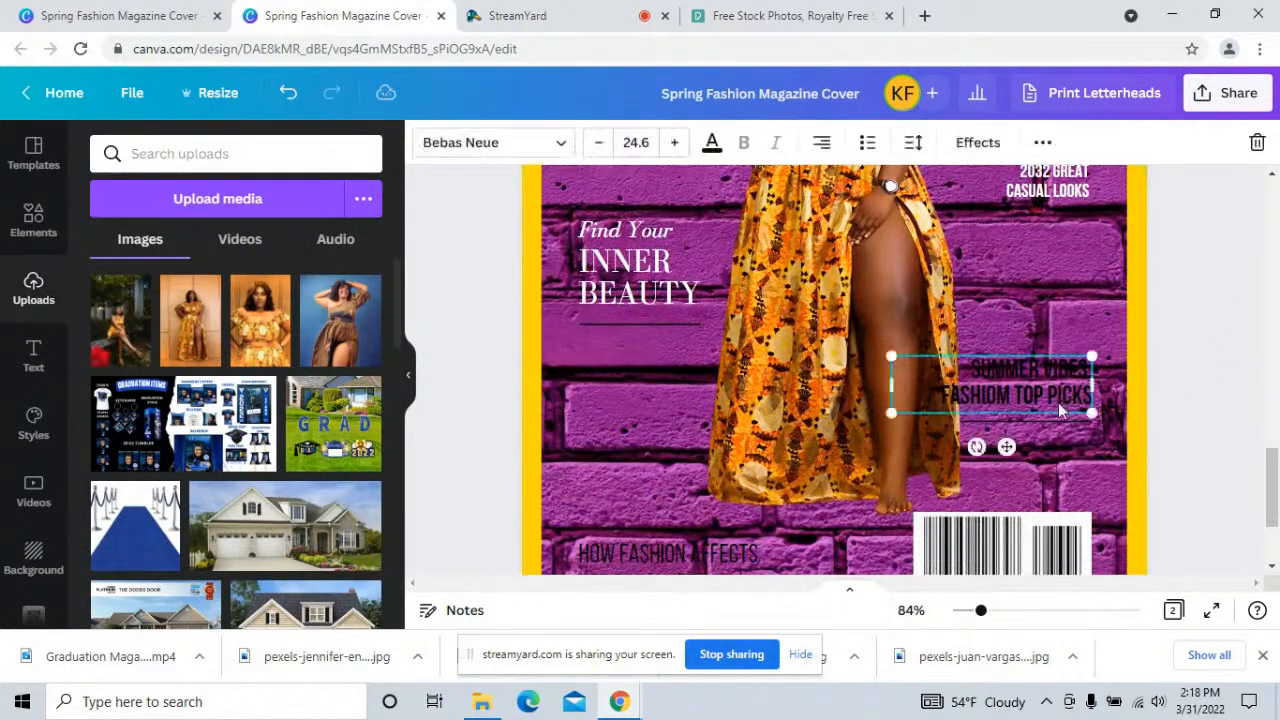
pyautogui.click(712, 142)
pyautogui.click(212, 424)
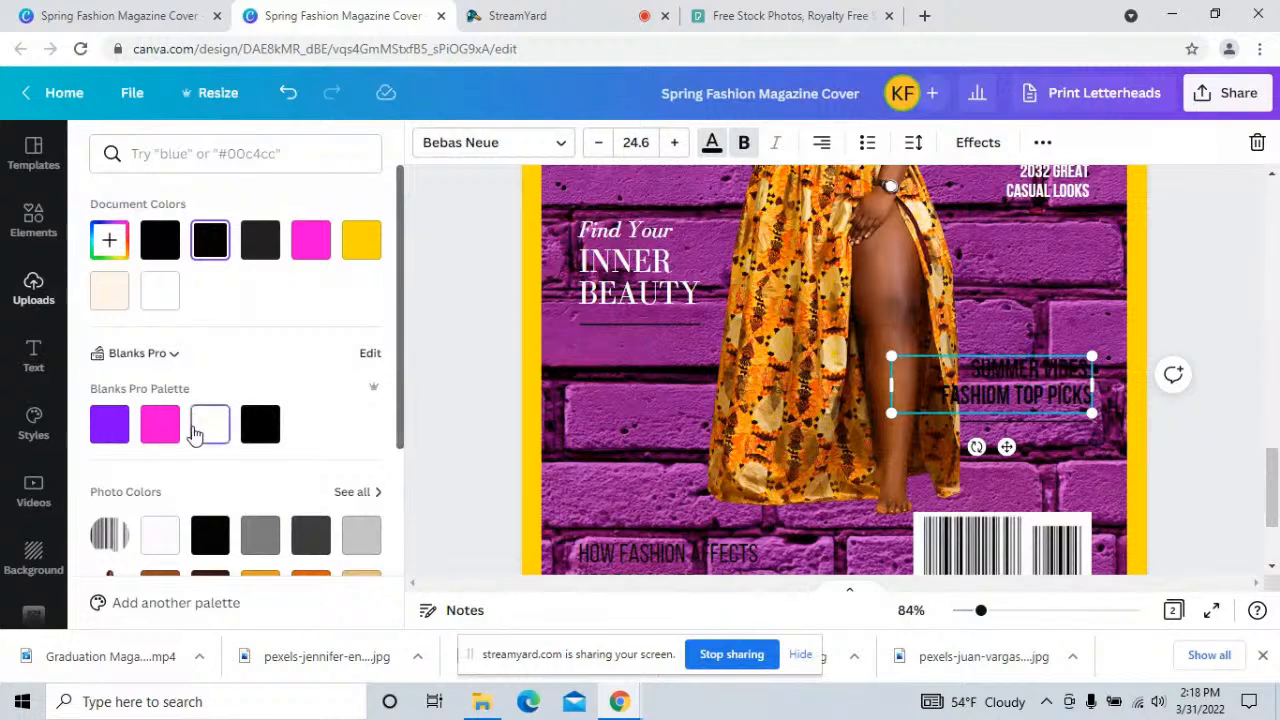
pyautogui.click(700, 553)
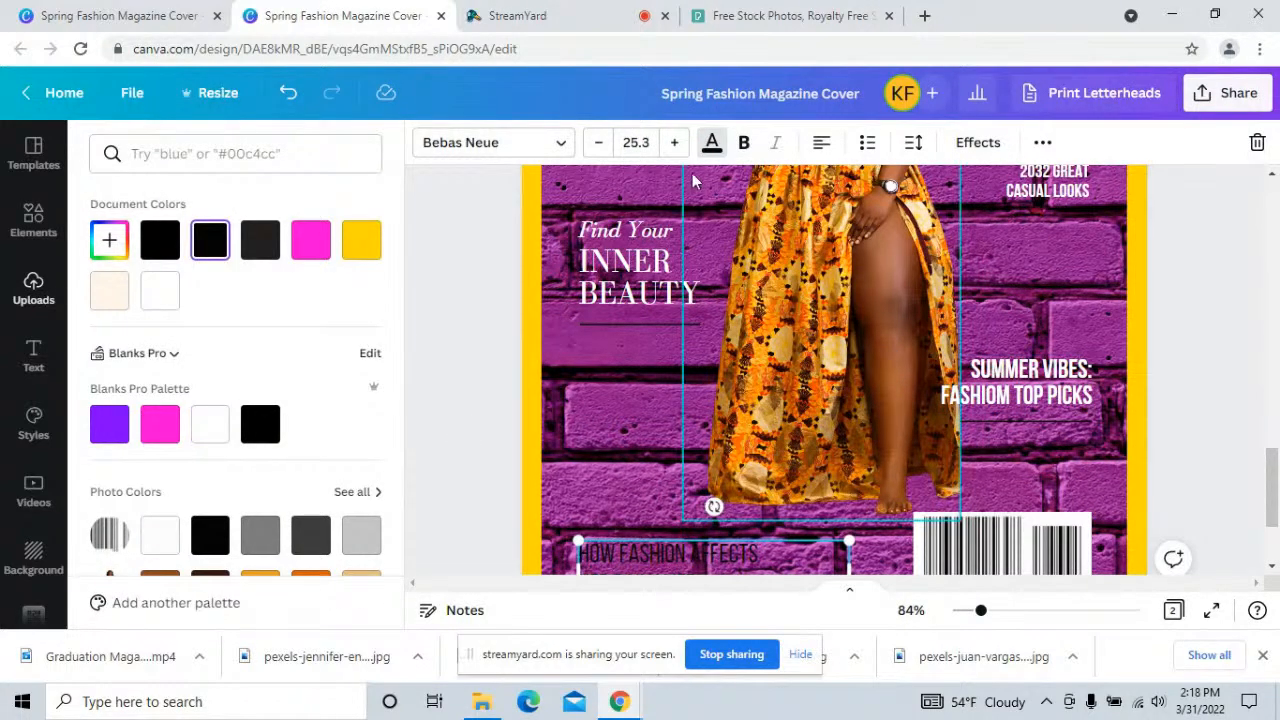
pyautogui.click(1202, 290)
pyautogui.moveTo(1273, 475); pyautogui.dragTo(1272, 412)
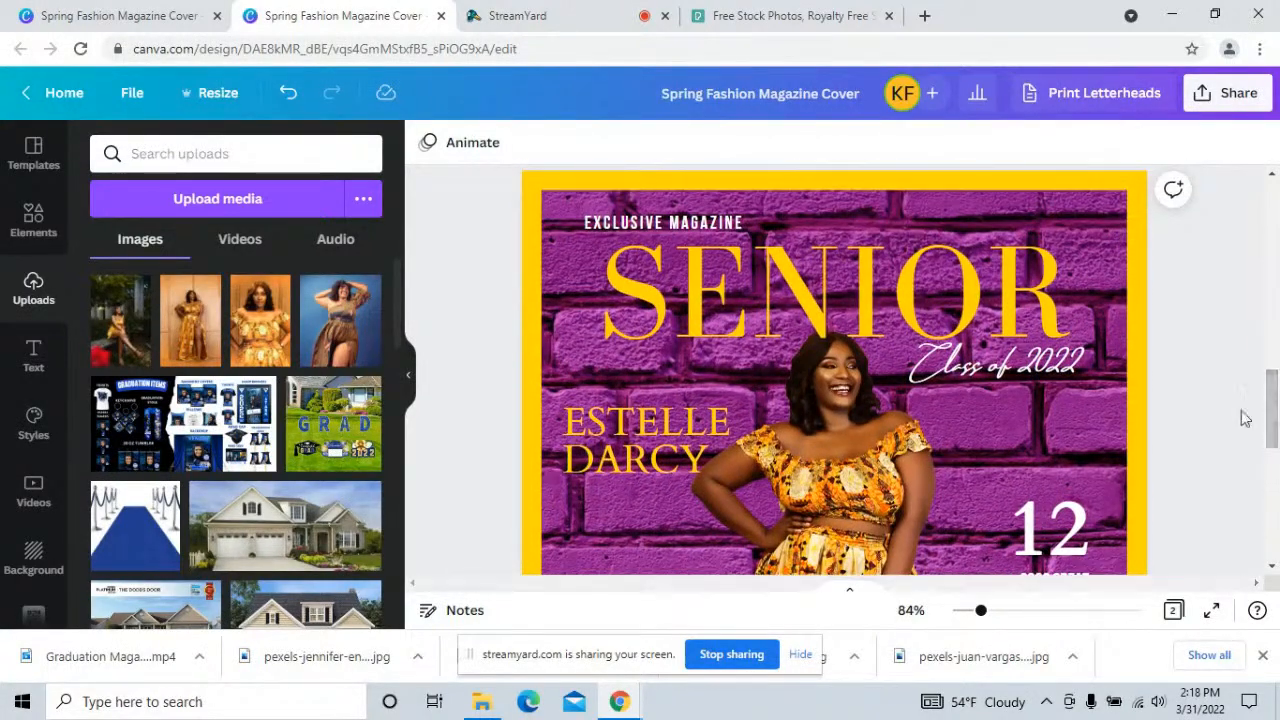
# - Nudge the SENIOR title slightly upward on the magazine cover
pyautogui.click(824, 303)
pyautogui.moveTo(824, 300)
pyautogui.mouseDown()
pyautogui.moveTo(822, 281)
pyautogui.moveTo(818, 293)
pyautogui.mouseUp()
pyautogui.press('Up')
pyautogui.press('Up')
pyautogui.press('Up')
pyautogui.press('Up')
pyautogui.press('Up')
pyautogui.press('Up')
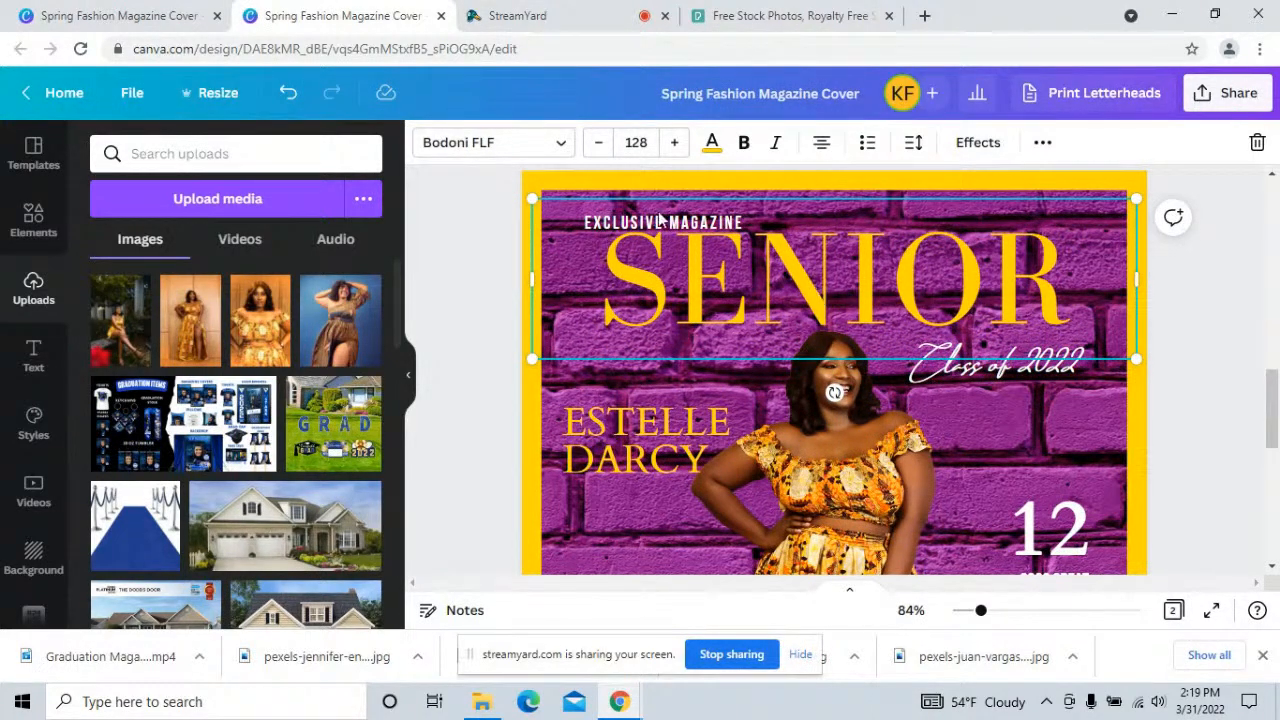
# - Move the EXCLUSIVE MAGAZINE text closer to the cover's upper-left inner corner, above the SENIOR title
pyautogui.click(468, 249)
pyautogui.click(630, 228)
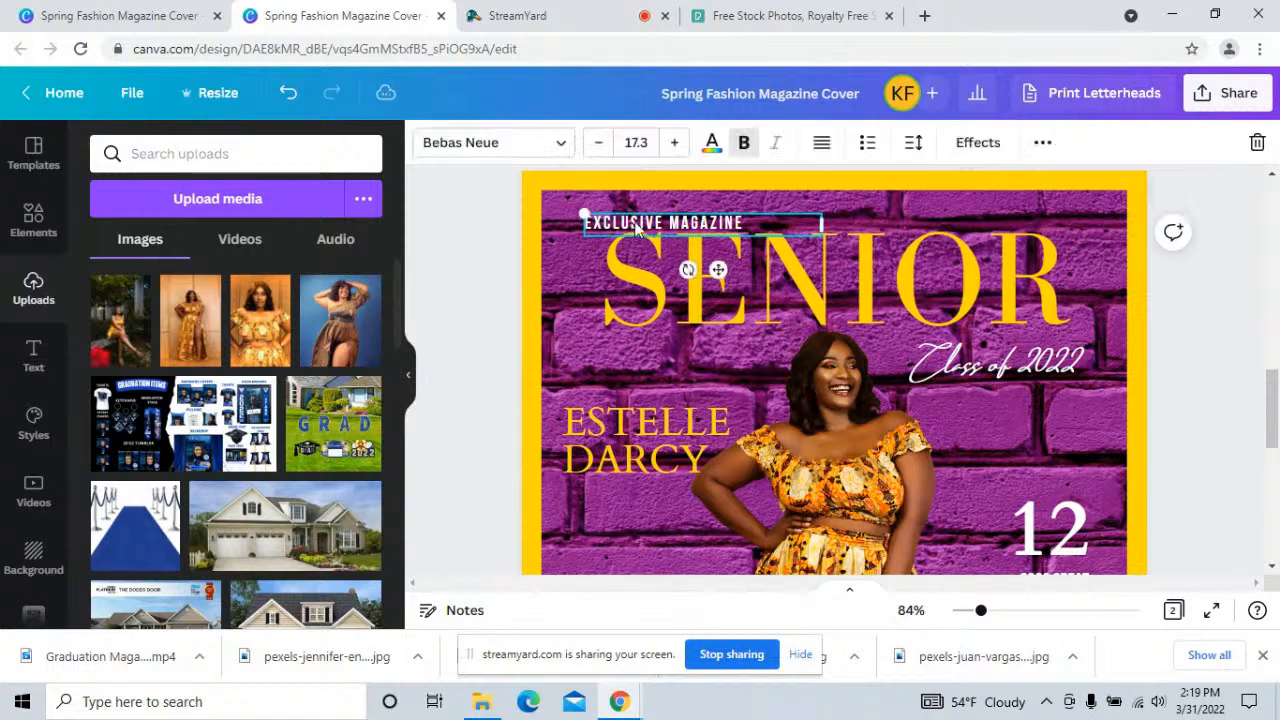
pyautogui.doubleClick(727, 222)
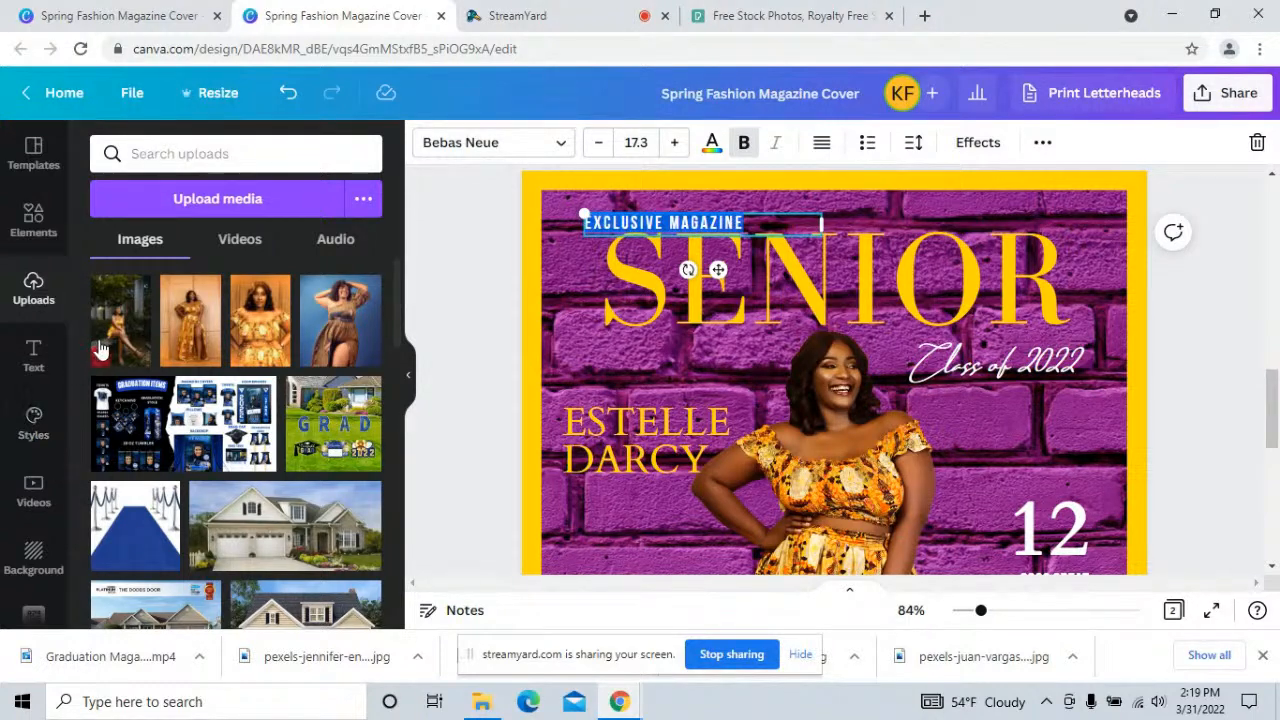
pyautogui.click(937, 234)
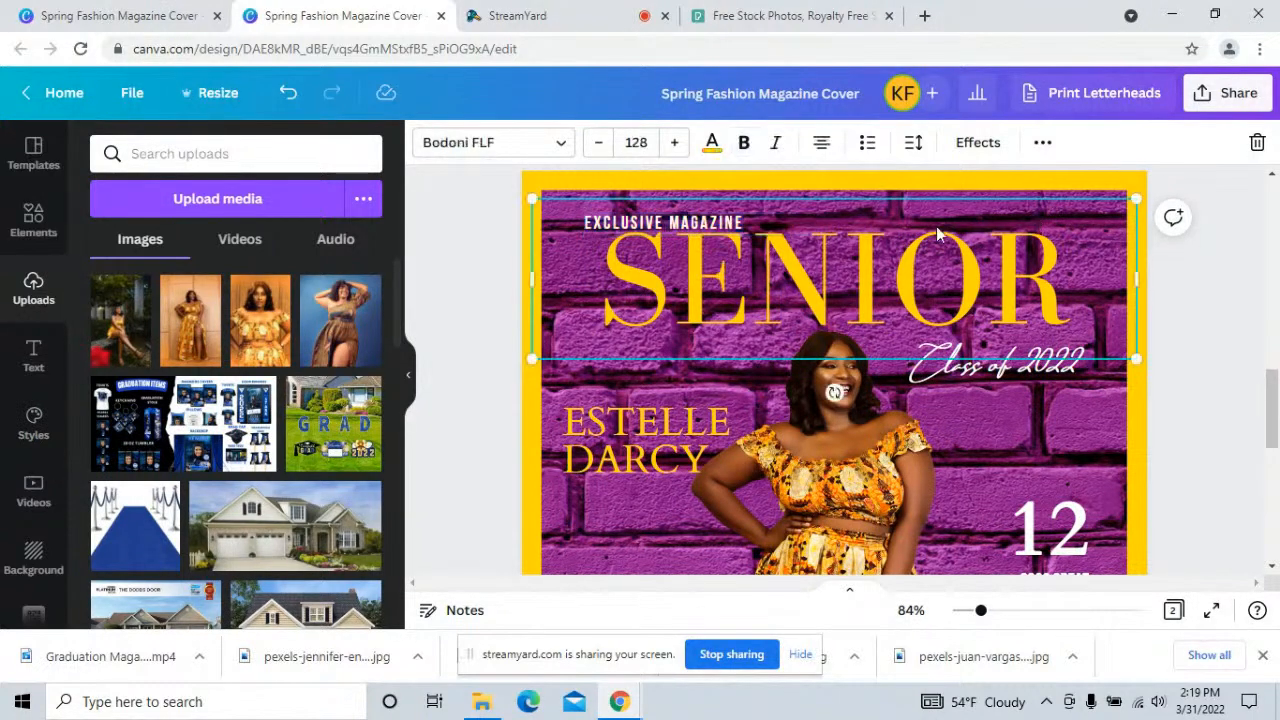
pyautogui.click(1200, 325)
pyautogui.click(663, 223)
pyautogui.moveTo(663, 223); pyautogui.dragTo(636, 220)
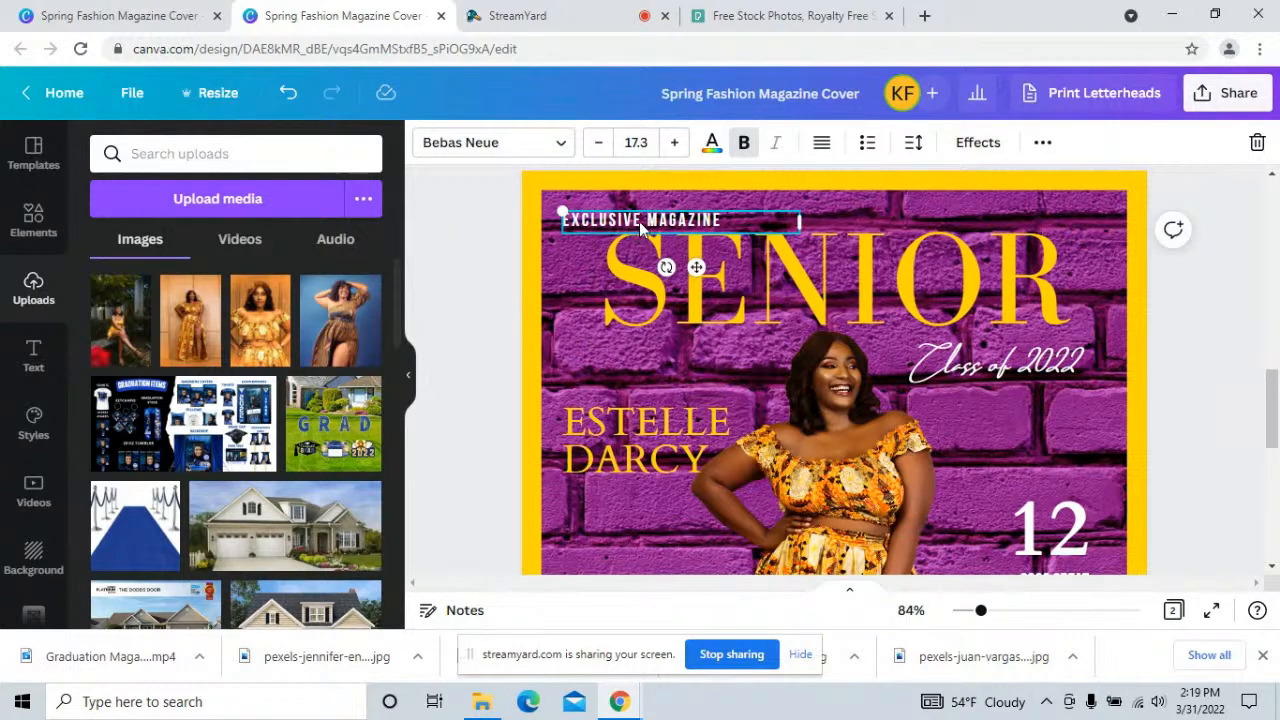
# - Replace the Find Your text with Business
pyautogui.scroll(-5, 1220, 382)
pyautogui.scroll(-1, 1220, 388)
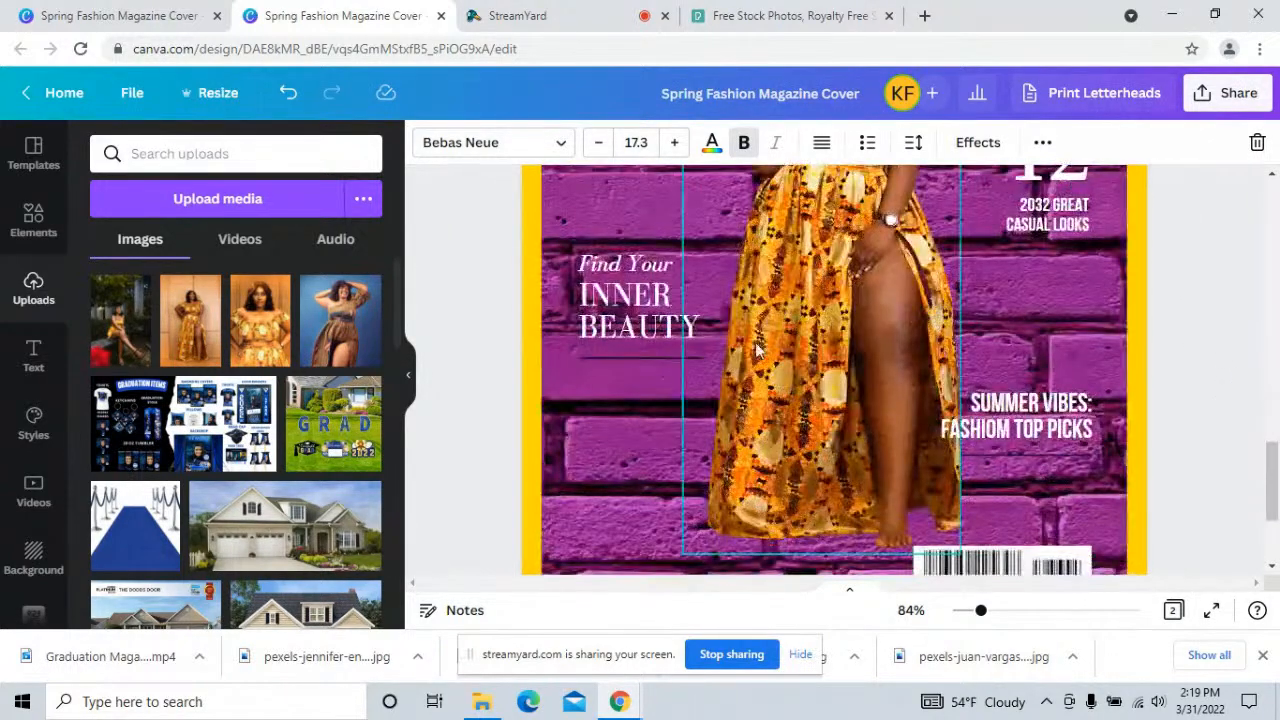
pyautogui.doubleClick(622, 309)
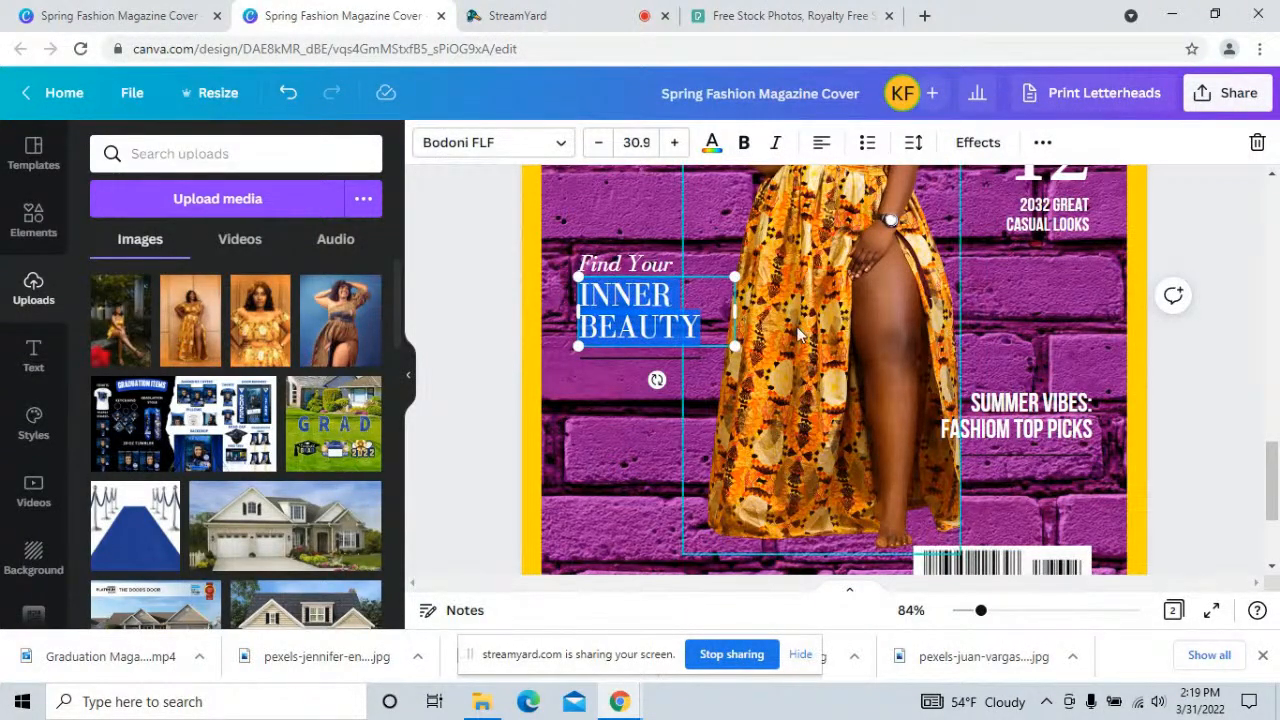
pyautogui.click(664, 266)
pyautogui.doubleClick(678, 264)
pyautogui.write('Business')
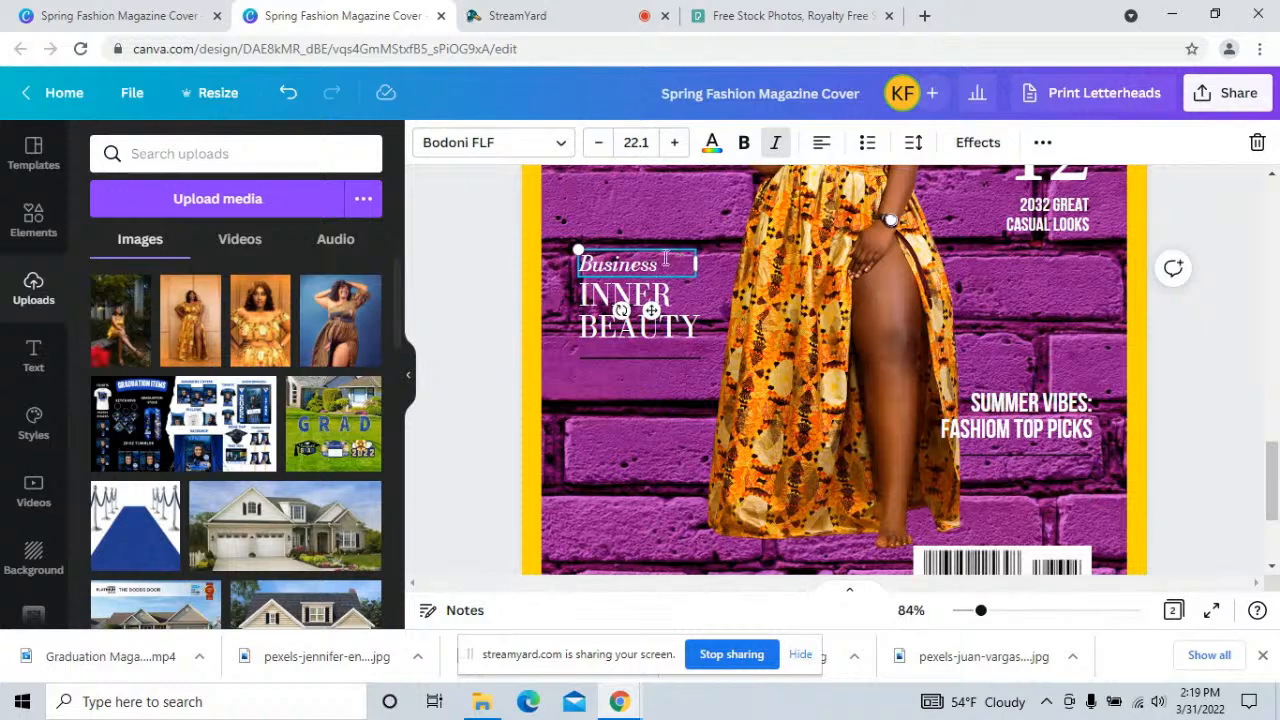
# - Replace the INNER BEAUTY text with MAJOR
pyautogui.click(690, 330)
pyautogui.doubleClick(696, 336)
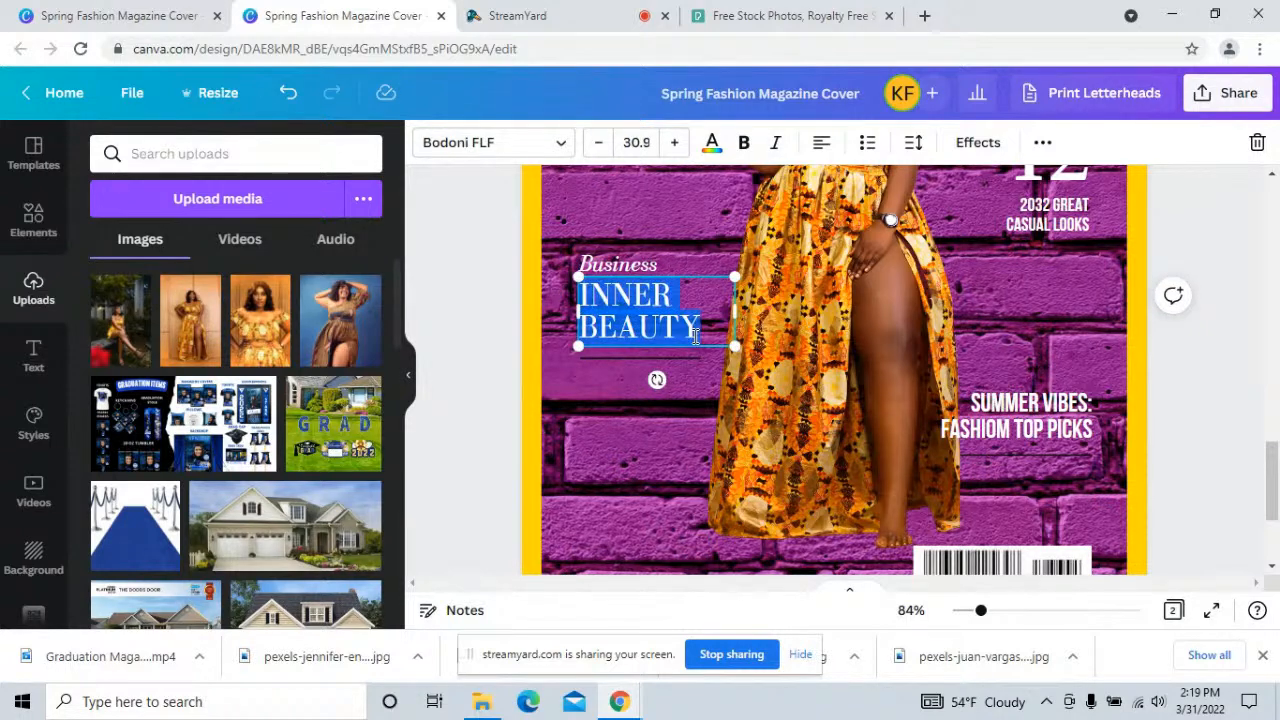
pyautogui.write('MAJOR')
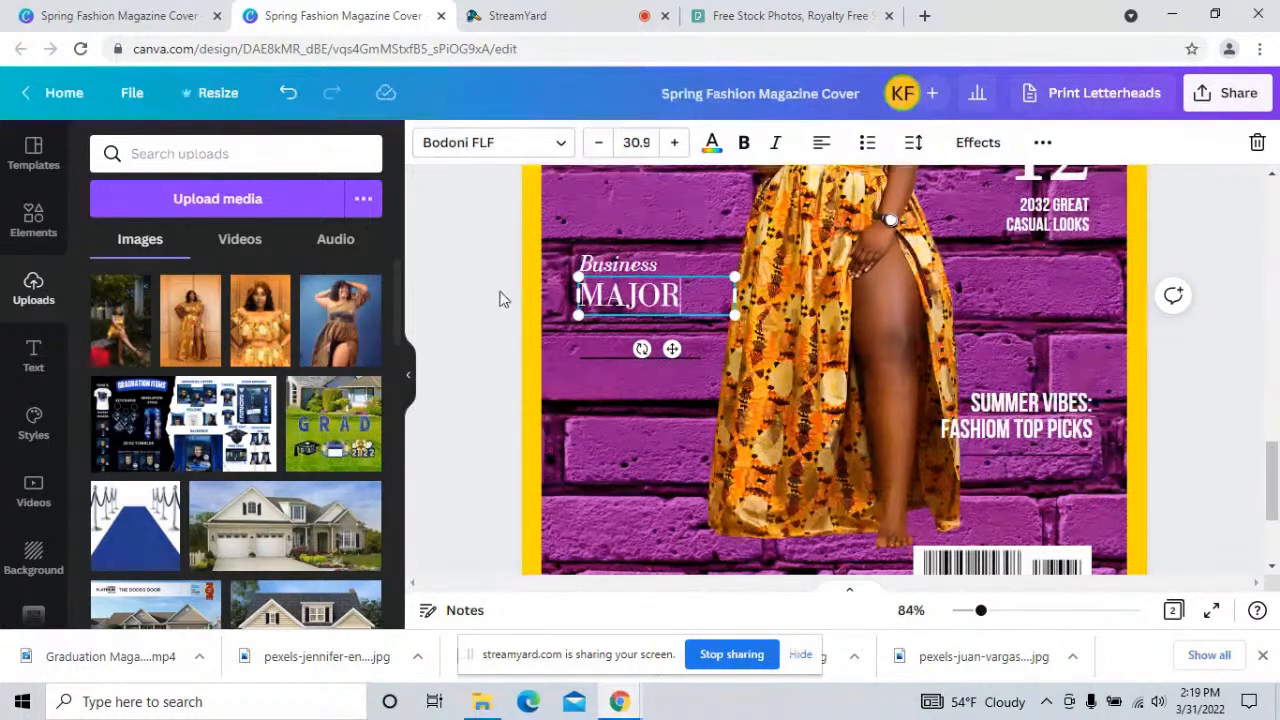
pyautogui.click(503, 296)
# - Group the Business and MAJOR texts and enlarge the group until MAJOR reaches font size 43.7
pyautogui.click(625, 265)
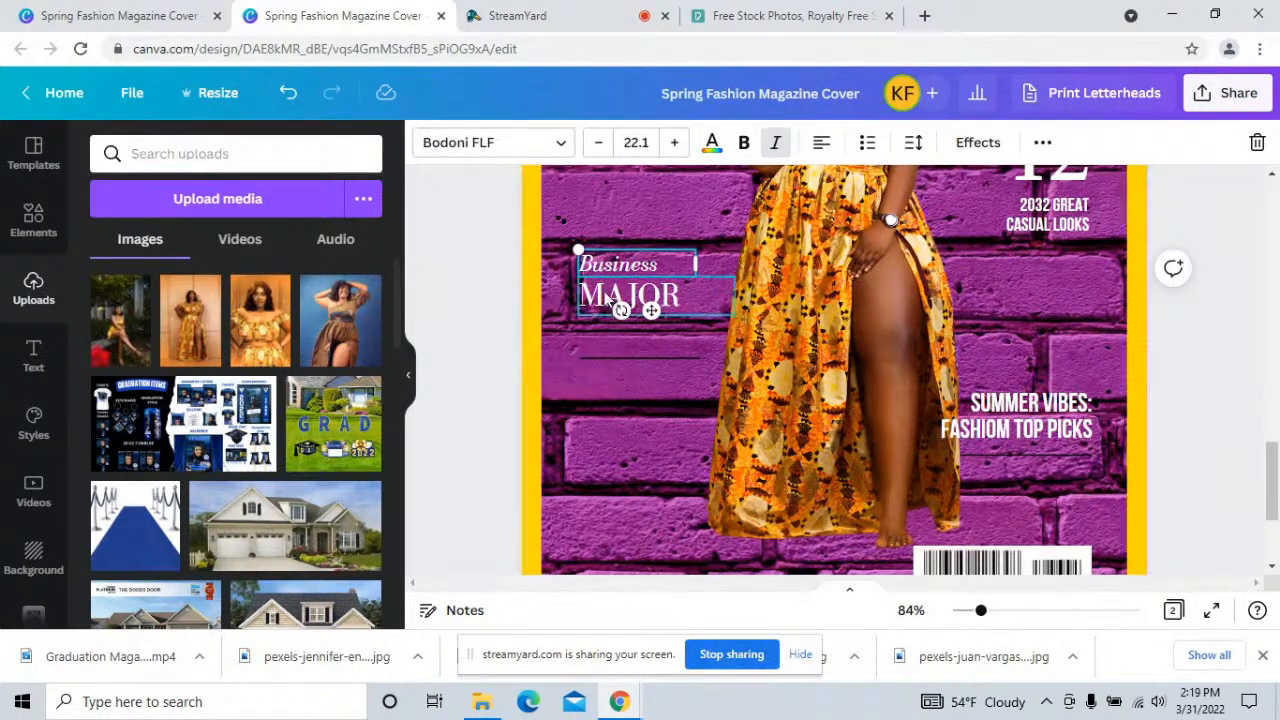
pyautogui.keyDown('shift'); pyautogui.click(609, 300); pyautogui.keyUp('shift')
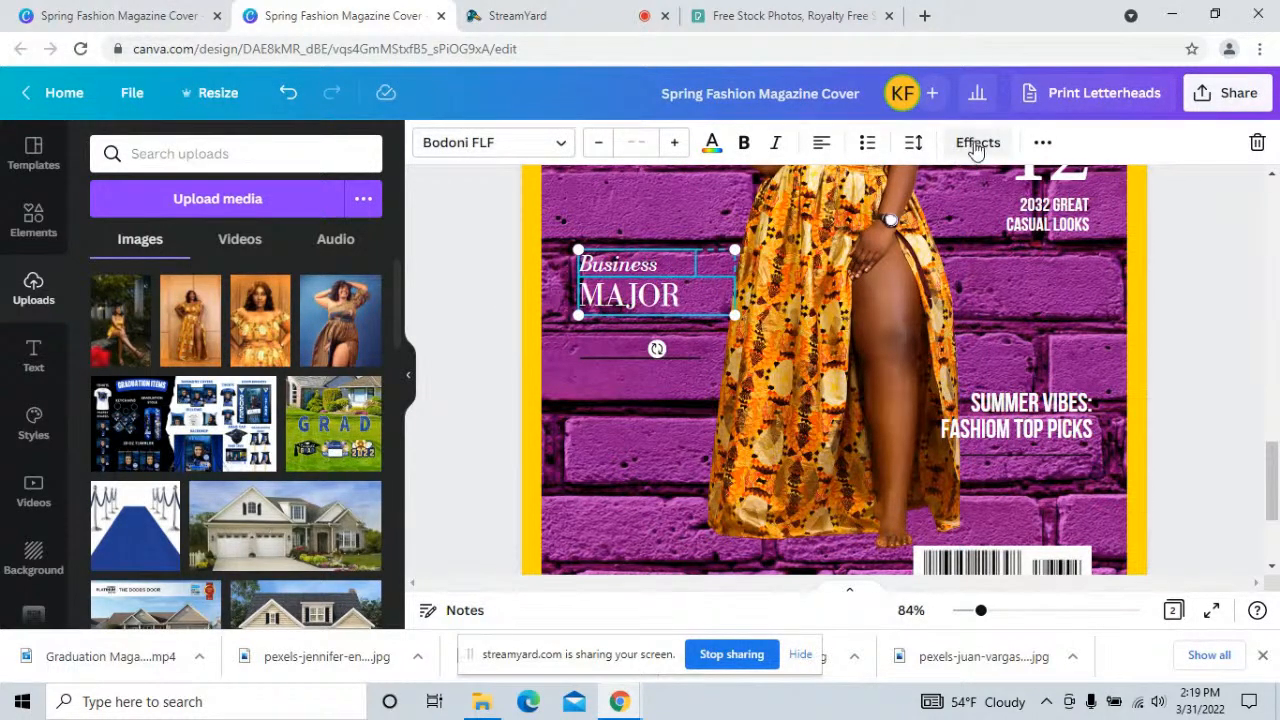
pyautogui.click(1043, 145)
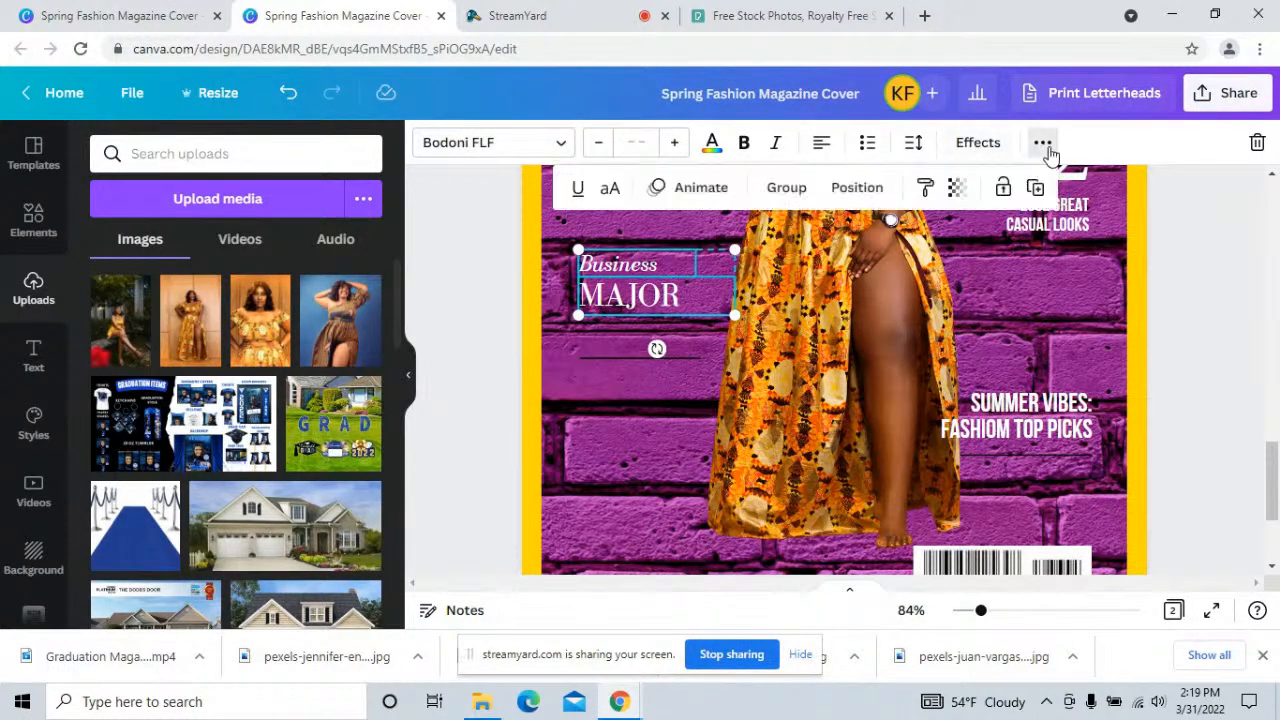
pyautogui.click(788, 188)
pyautogui.moveTo(733, 317); pyautogui.dragTo(808, 395)
# - Reposition the Business MAJOR group beside the skirt, just above the thin horizontal line
pyautogui.click(668, 325)
pyautogui.moveTo(655, 318); pyautogui.dragTo(667, 237)
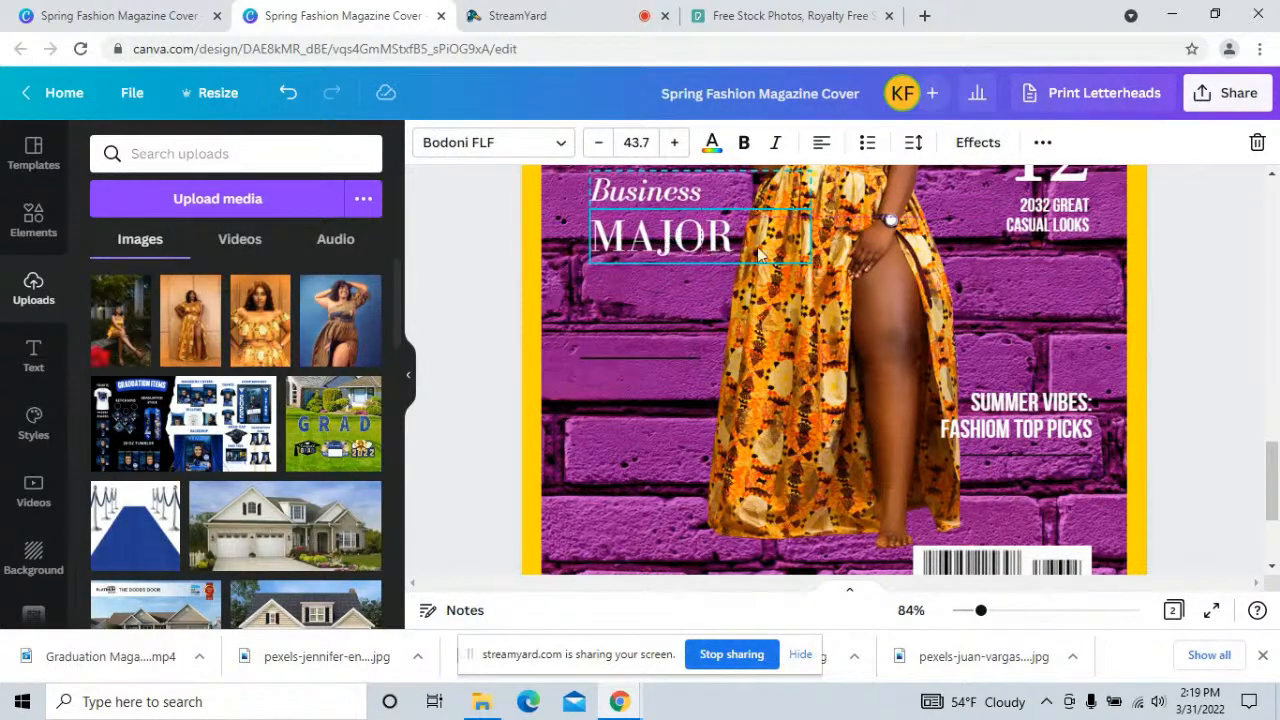
pyautogui.scroll(2, 791, 255)
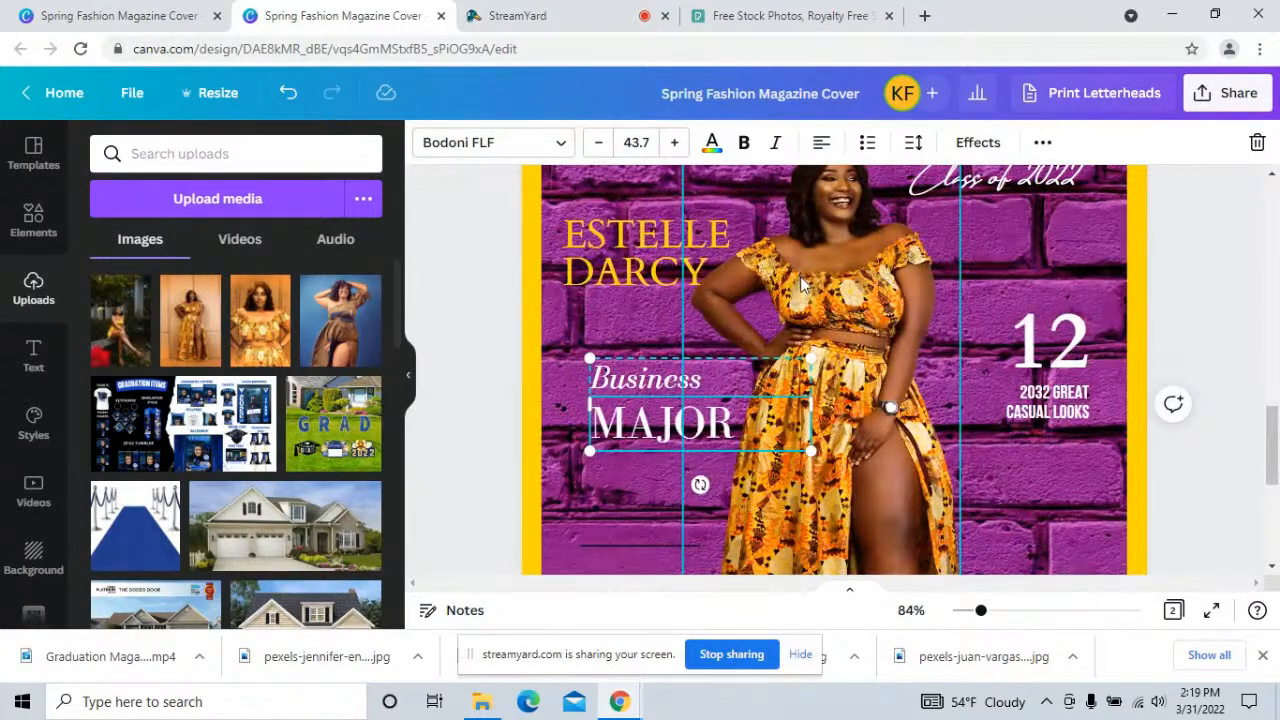
pyautogui.scroll(-2, 800, 283)
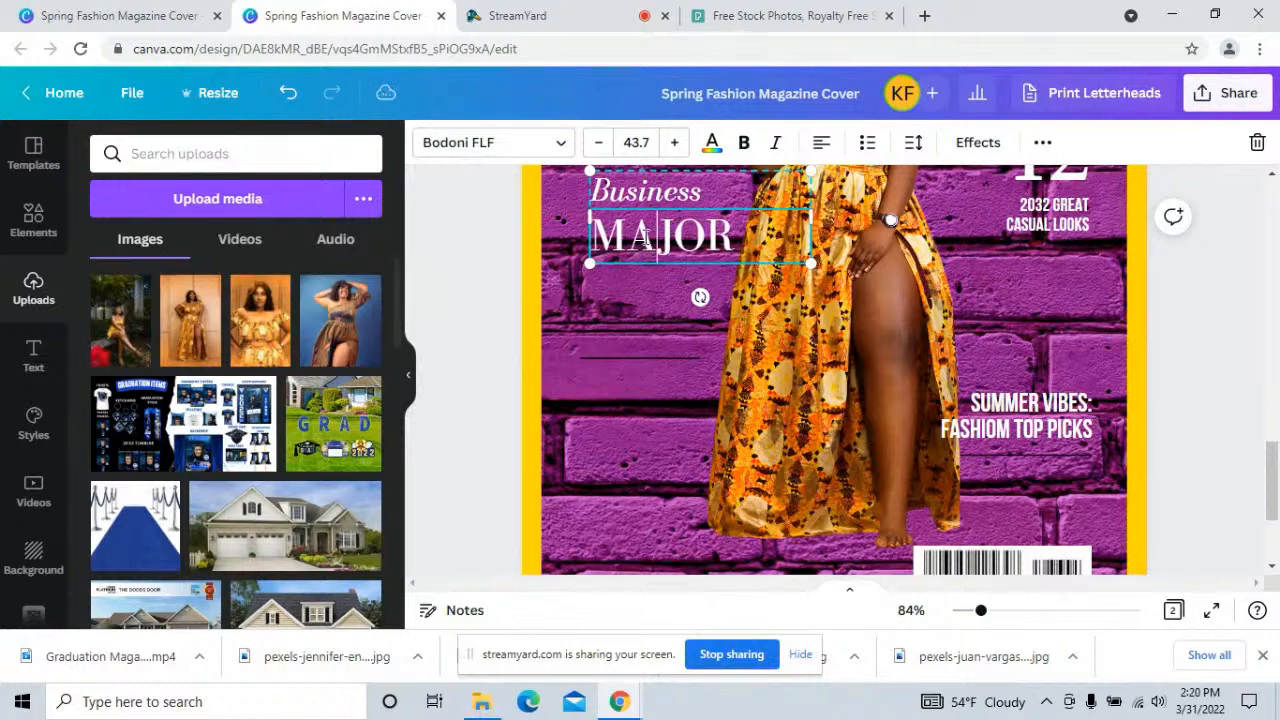
pyautogui.doubleClick(647, 237)
pyautogui.click(641, 258)
pyautogui.moveTo(647, 237); pyautogui.dragTo(631, 307)
# - Move the 12 and the 2032 GREAT CASUAL LOOKS texts down, clearing the area beside the portrait's arm
pyautogui.scroll(-2, 1175, 408)
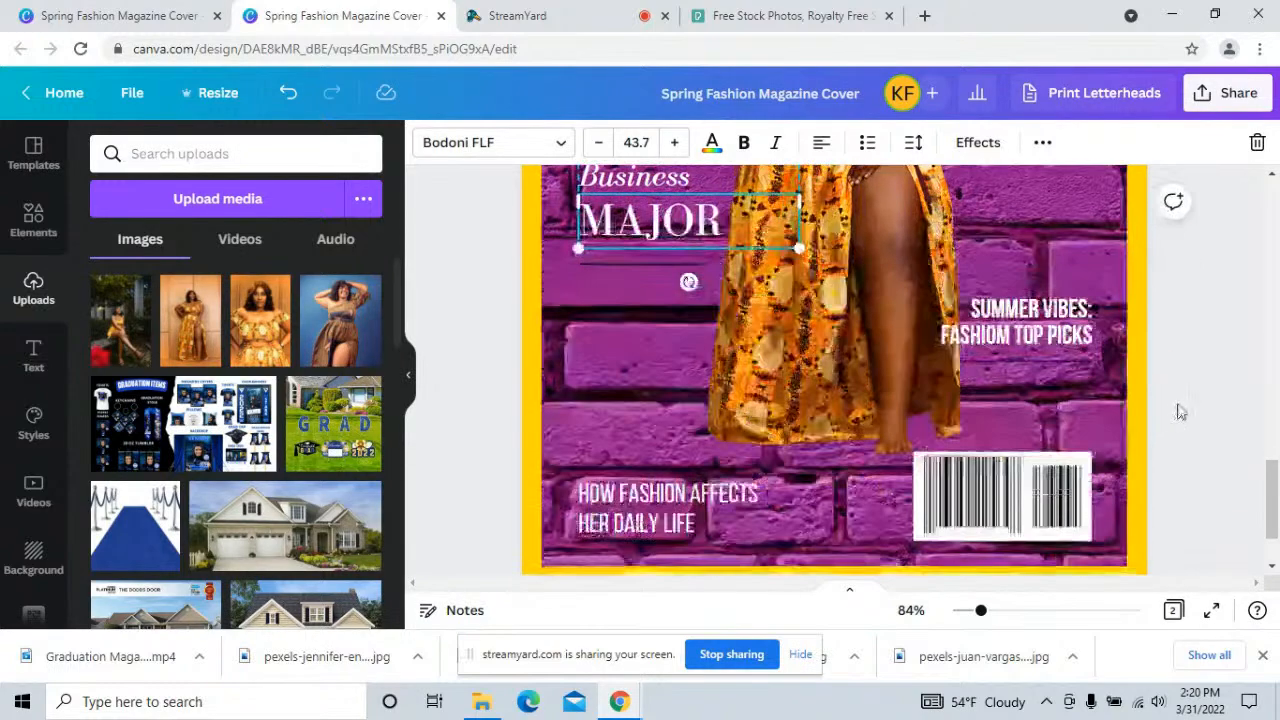
pyautogui.scroll(5, 1181, 409)
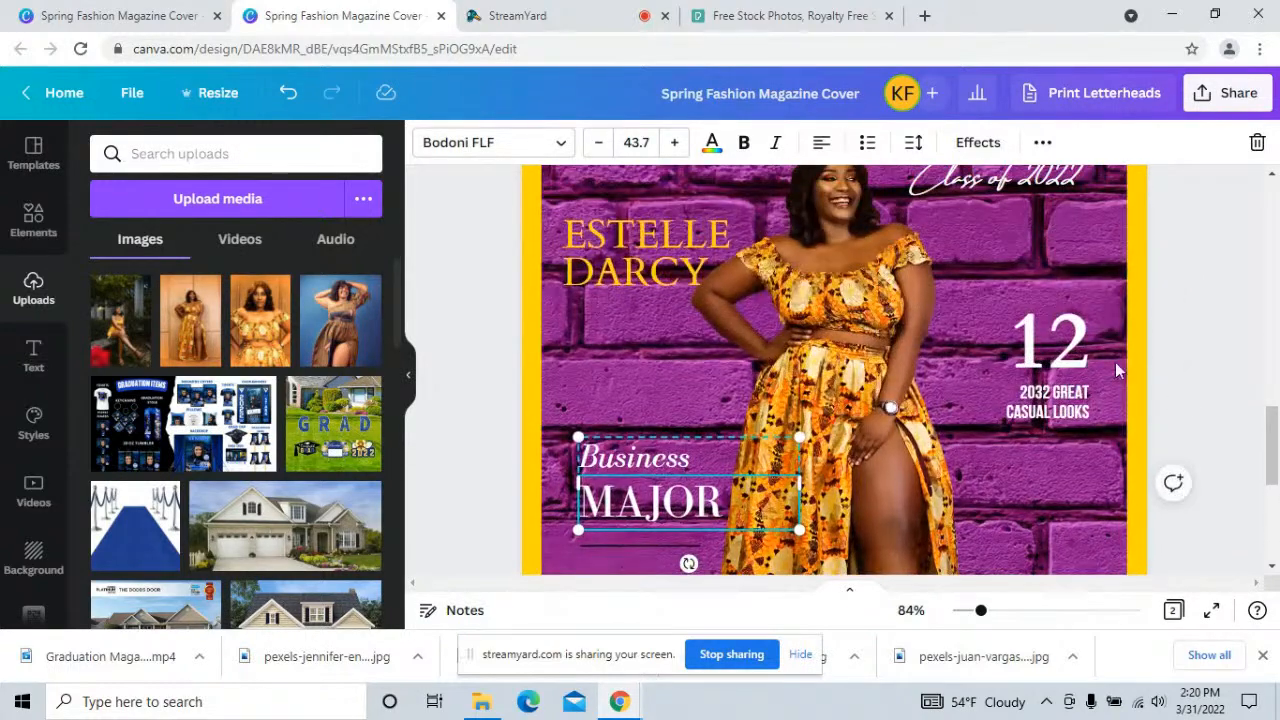
pyautogui.click(1078, 355)
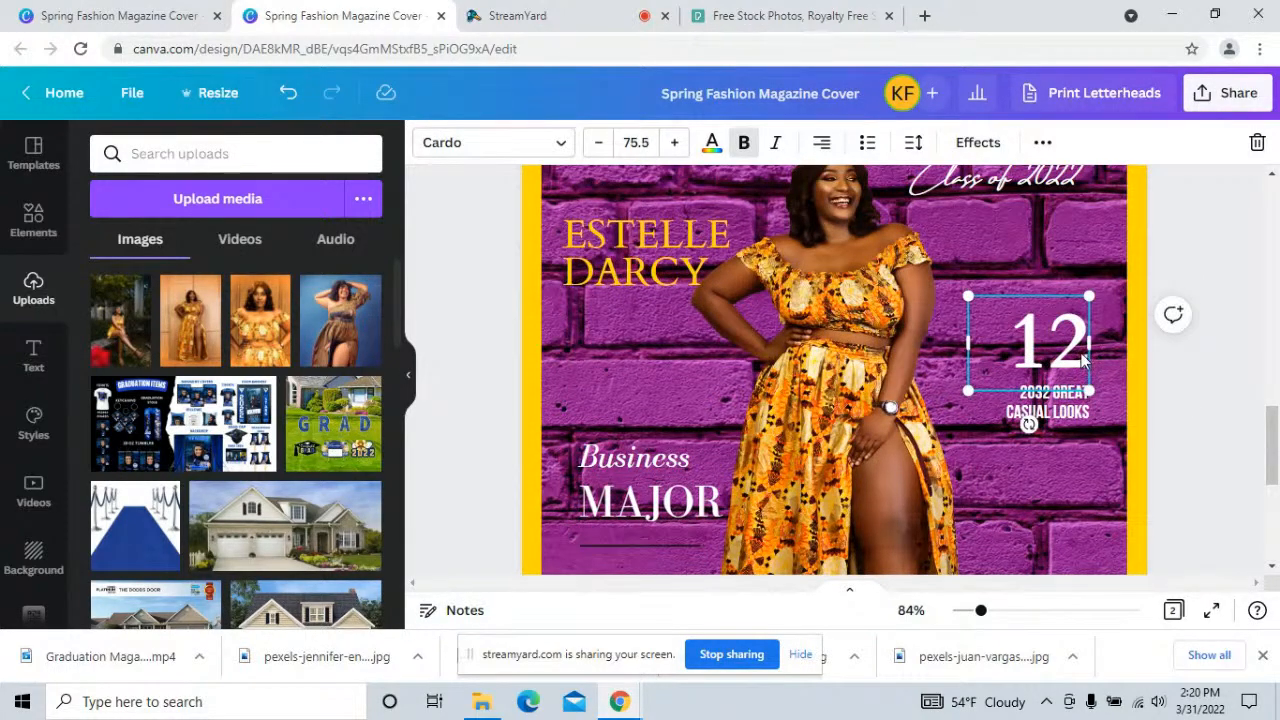
pyautogui.moveTo(1078, 360); pyautogui.dragTo(1094, 526)
pyautogui.moveTo(1055, 419); pyautogui.dragTo(1062, 525)
# - Add a circle shape, shrink it and place it beneath the Class of 2022 text beside the portrait
pyautogui.click(42, 232)
pyautogui.click(116, 298)
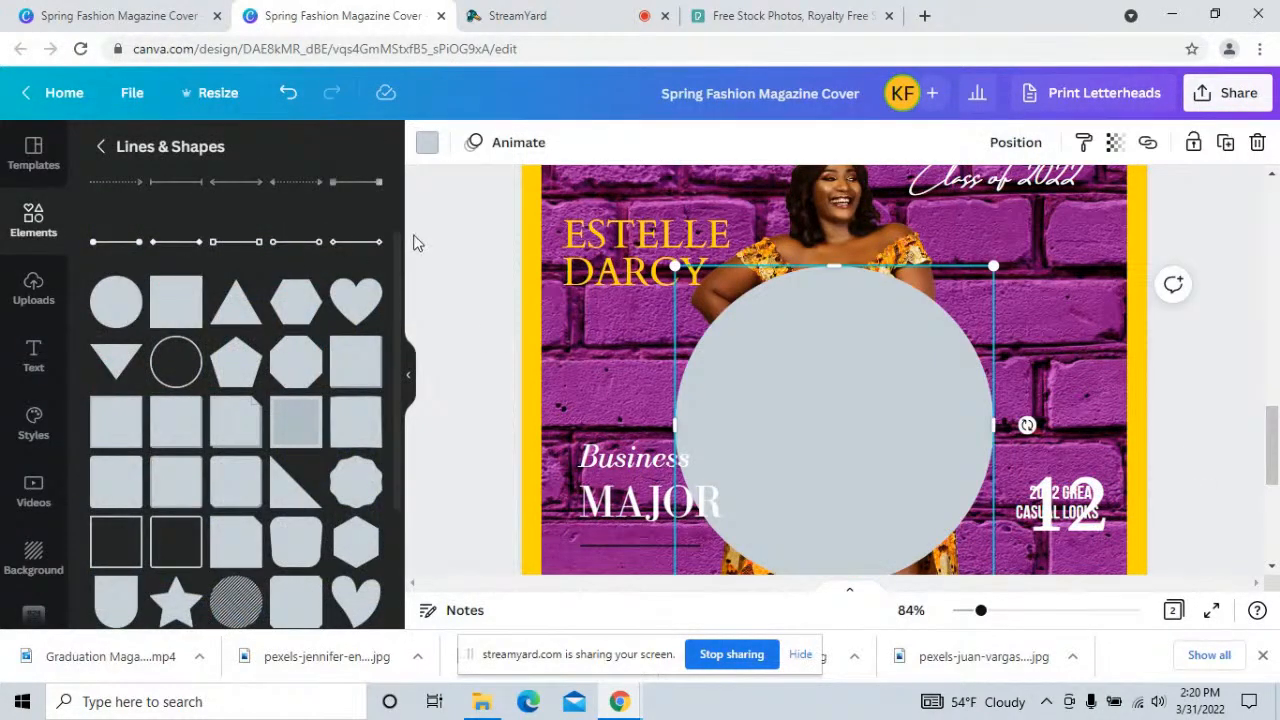
pyautogui.moveTo(682, 303); pyautogui.dragTo(872, 458)
pyautogui.moveTo(920, 492); pyautogui.dragTo(1022, 238)
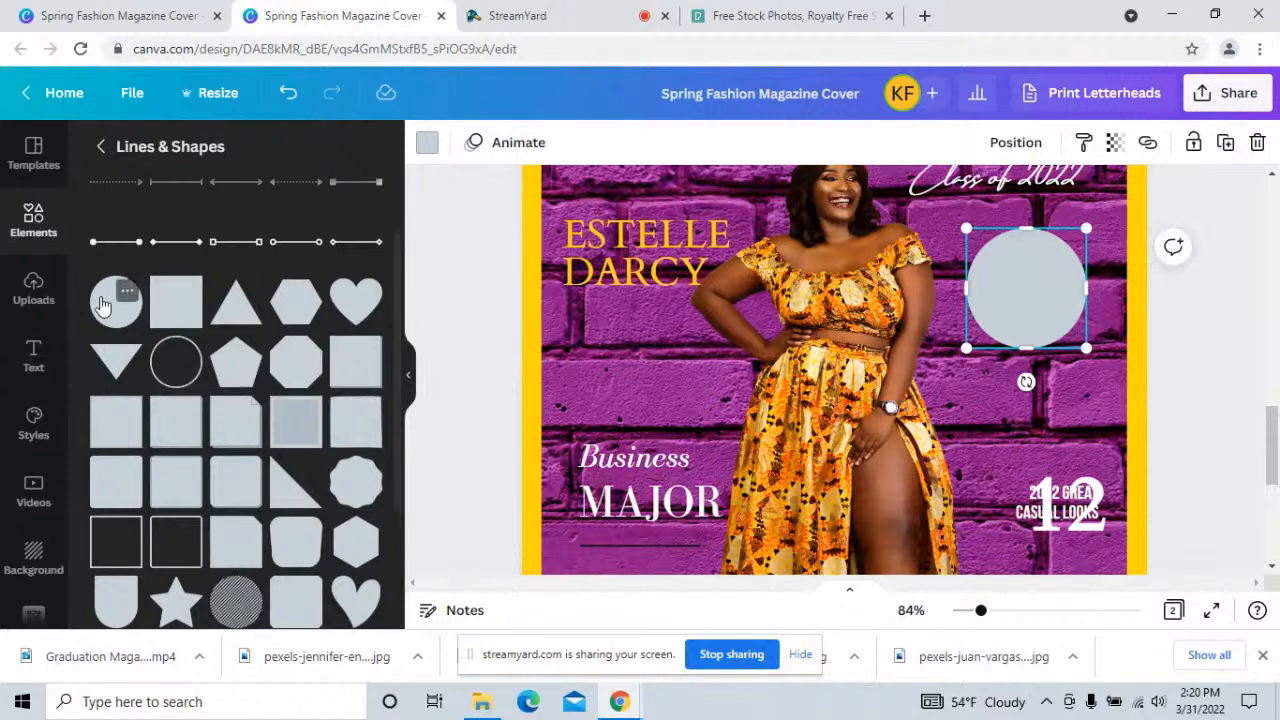
# - Duplicate the circle, make the copy slightly smaller and centre it on the original
pyautogui.click(1226, 145)
pyautogui.moveTo(1107, 366); pyautogui.dragTo(1076, 338)
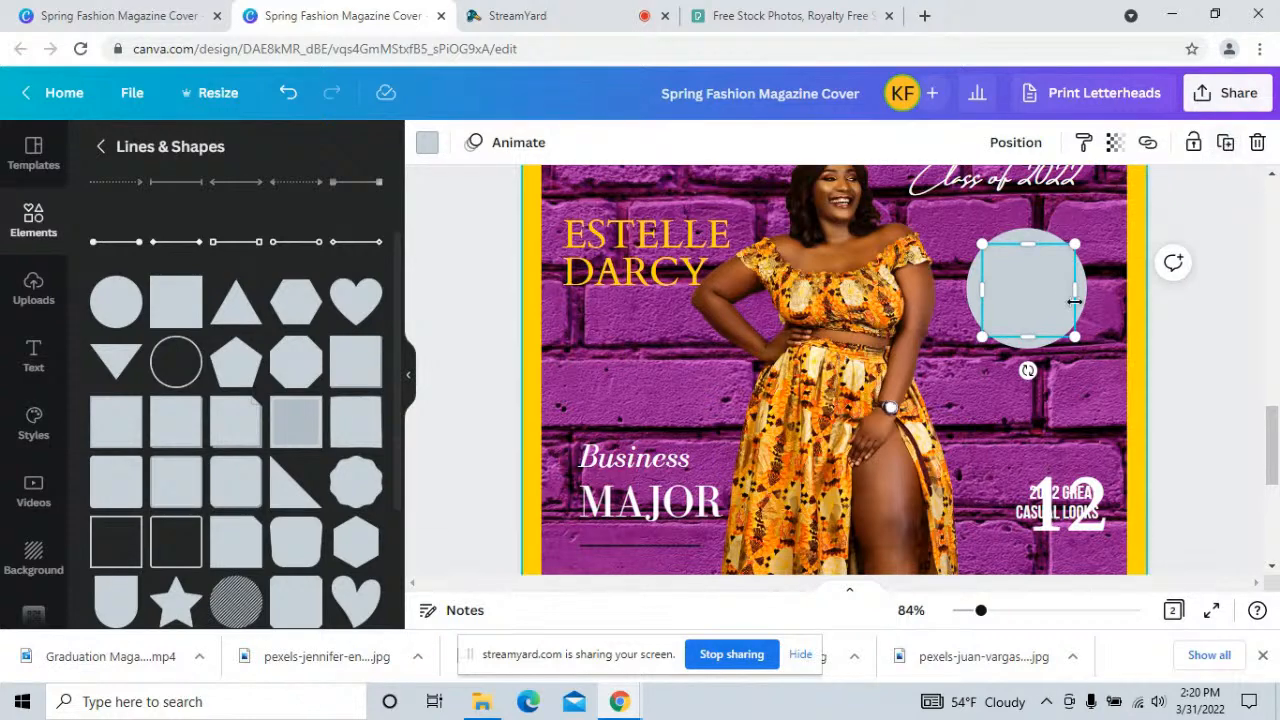
pyautogui.rightClick(1004, 295)
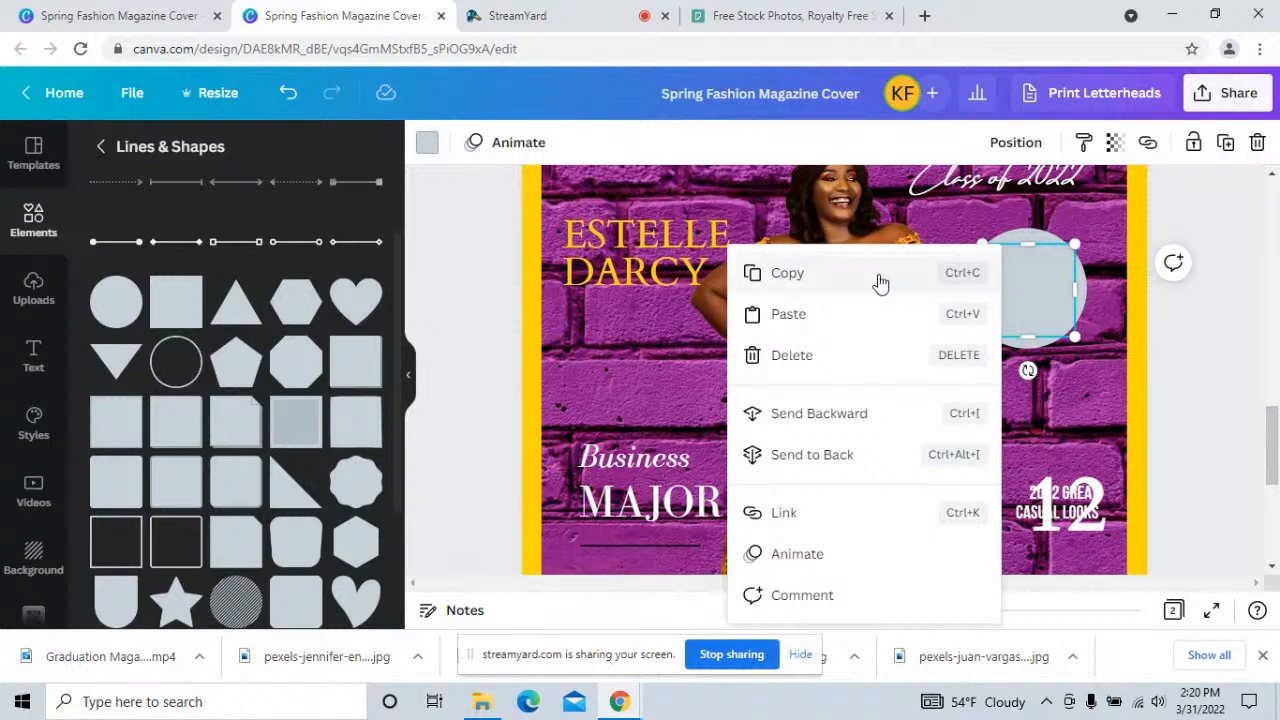
pyautogui.click(1205, 328)
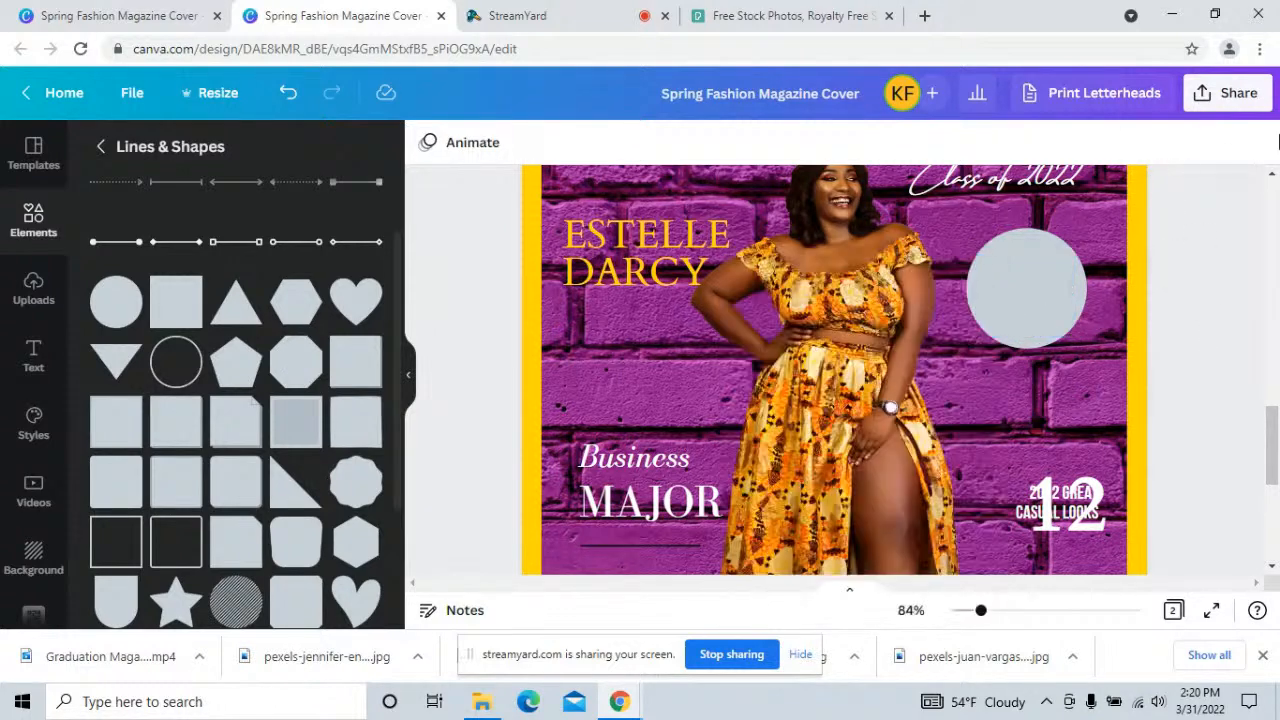
# - Colour the smaller inner circle white
pyautogui.click(1046, 289)
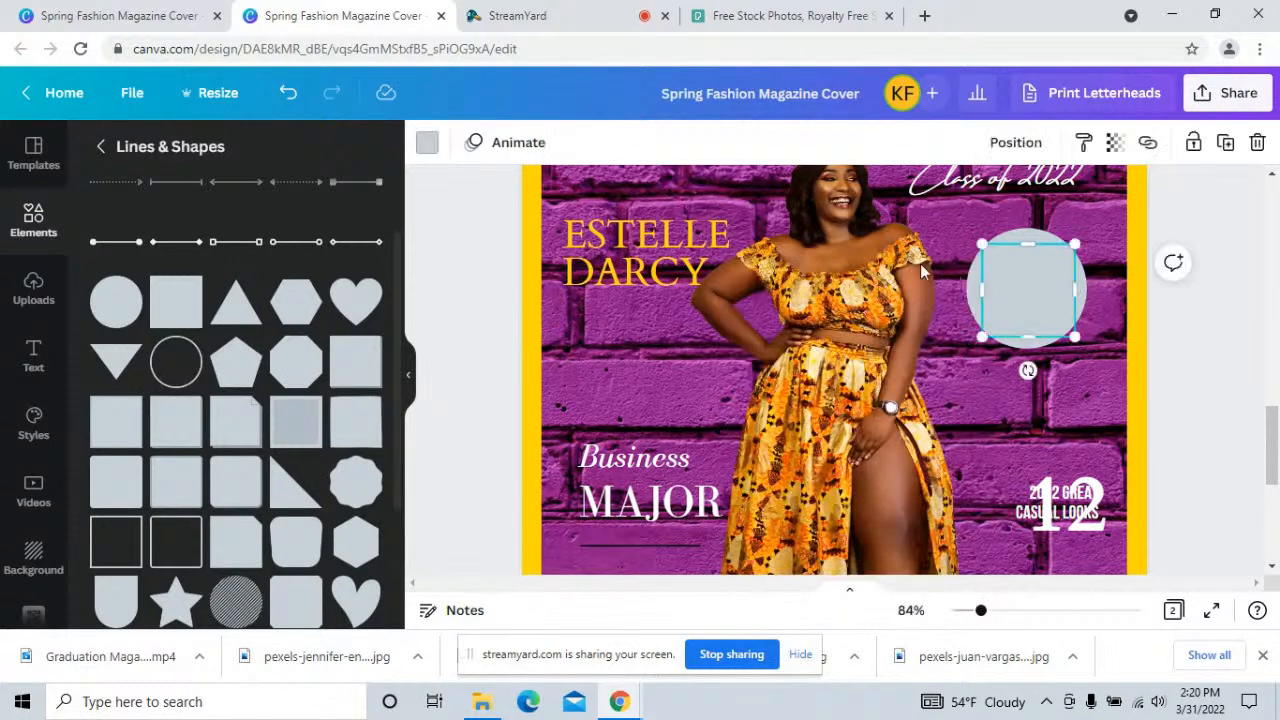
pyautogui.click(428, 148)
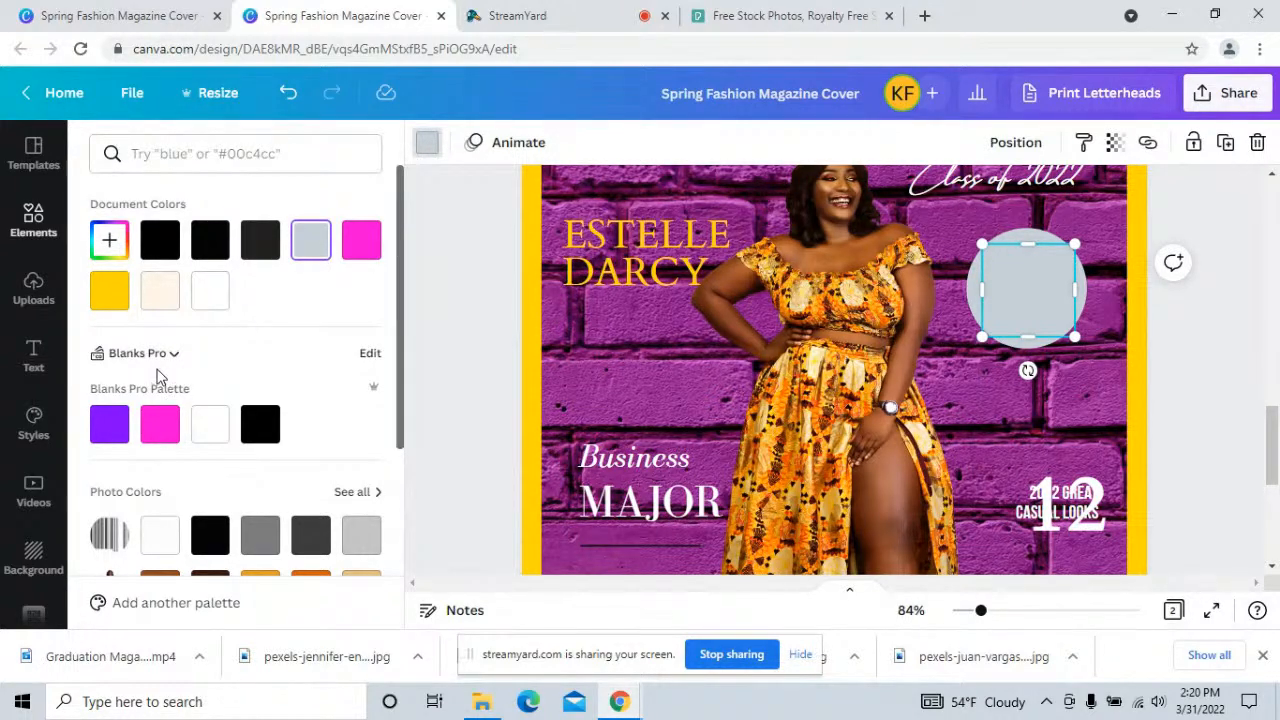
pyautogui.scroll(-5, 218, 392)
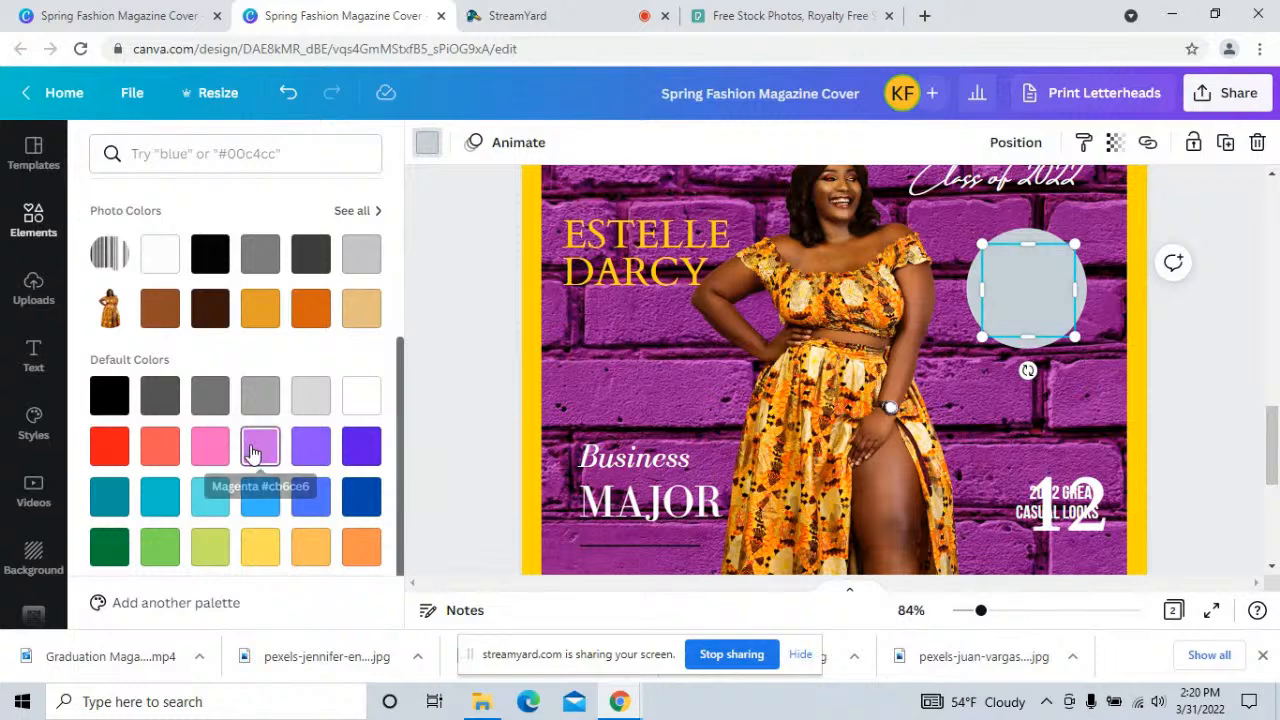
pyautogui.click(254, 450)
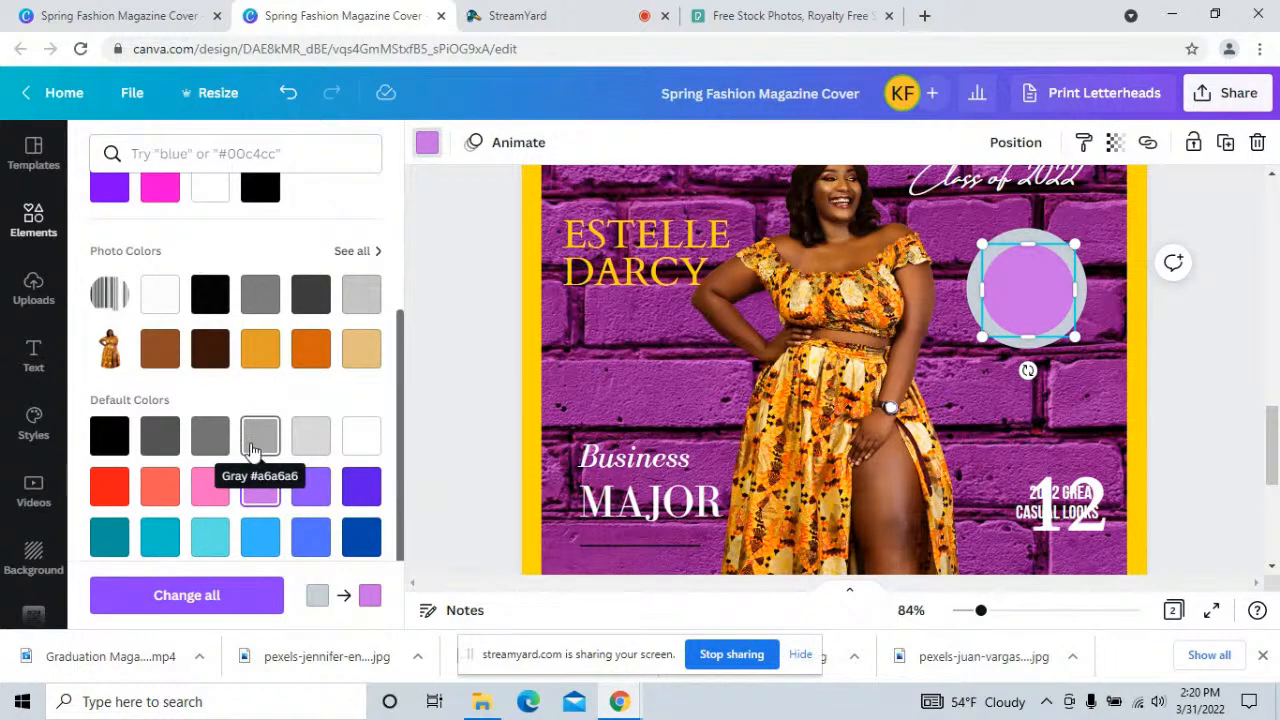
pyautogui.click(360, 438)
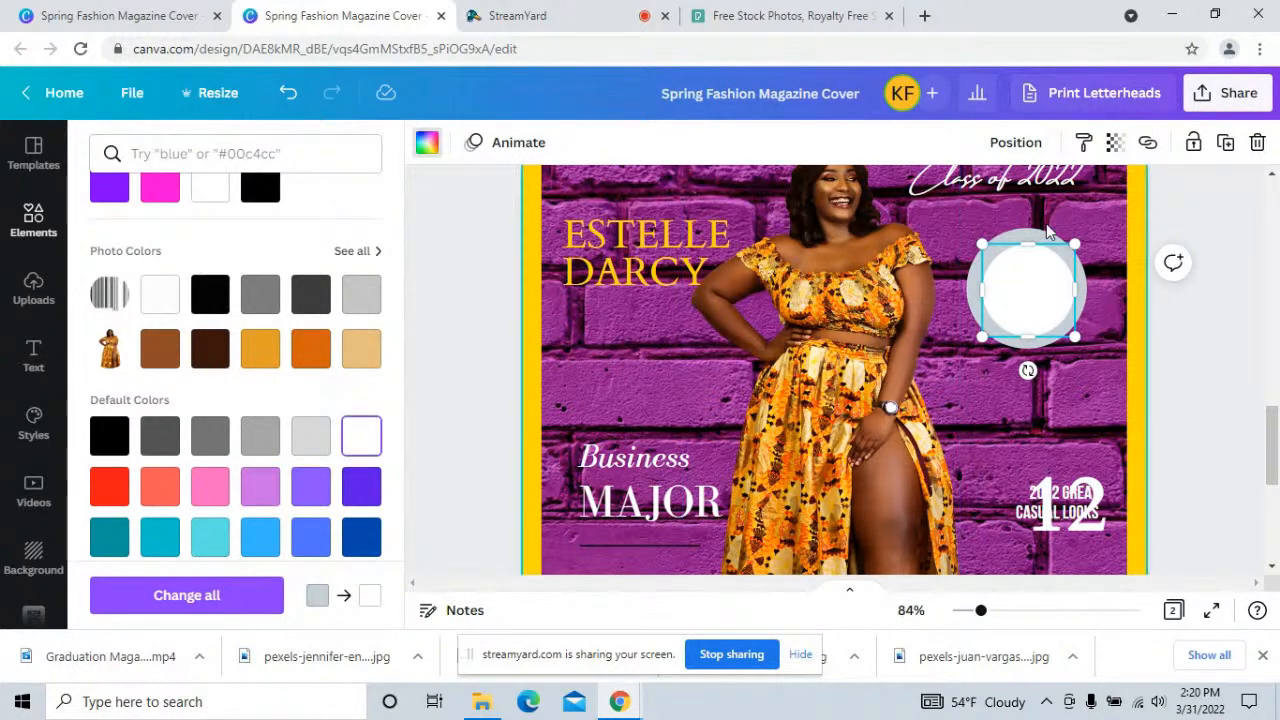
# - Enlarge the white circle slightly and recentre it so only a thin ring of the outer circle shows
pyautogui.moveTo(982, 244); pyautogui.dragTo(966, 228)
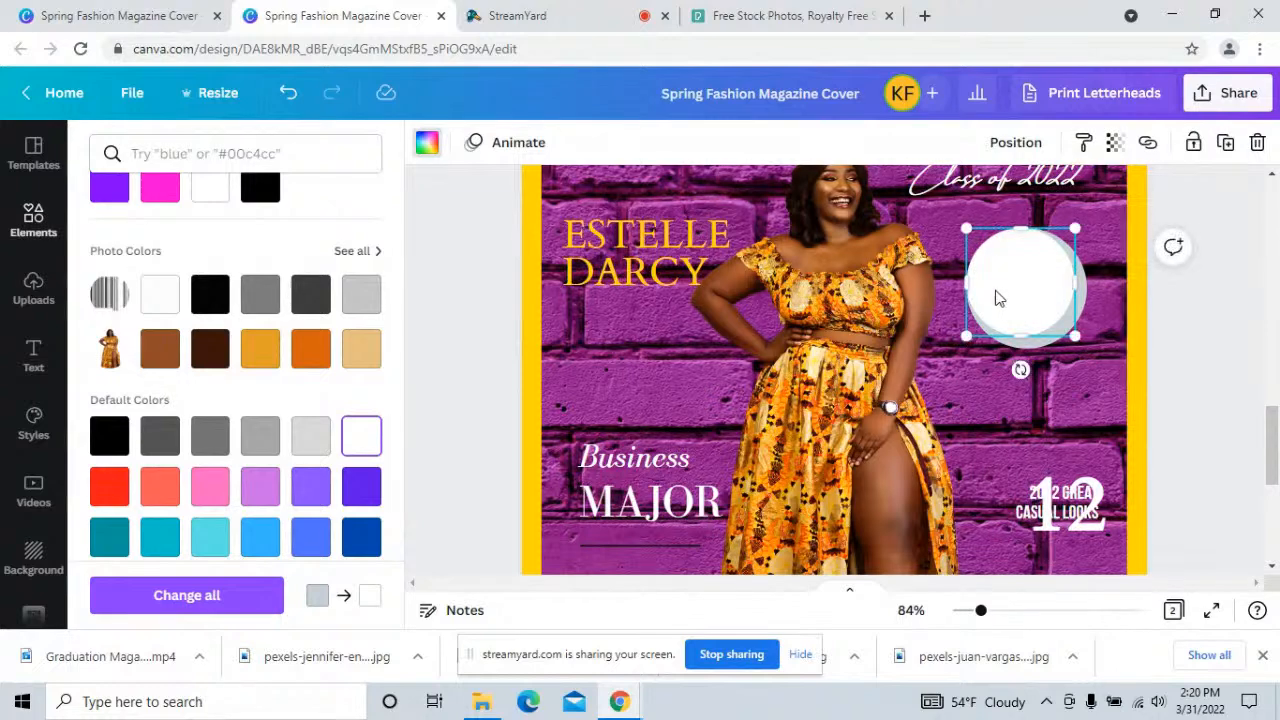
pyautogui.moveTo(1000, 302); pyautogui.dragTo(1006, 308)
pyautogui.click(1244, 344)
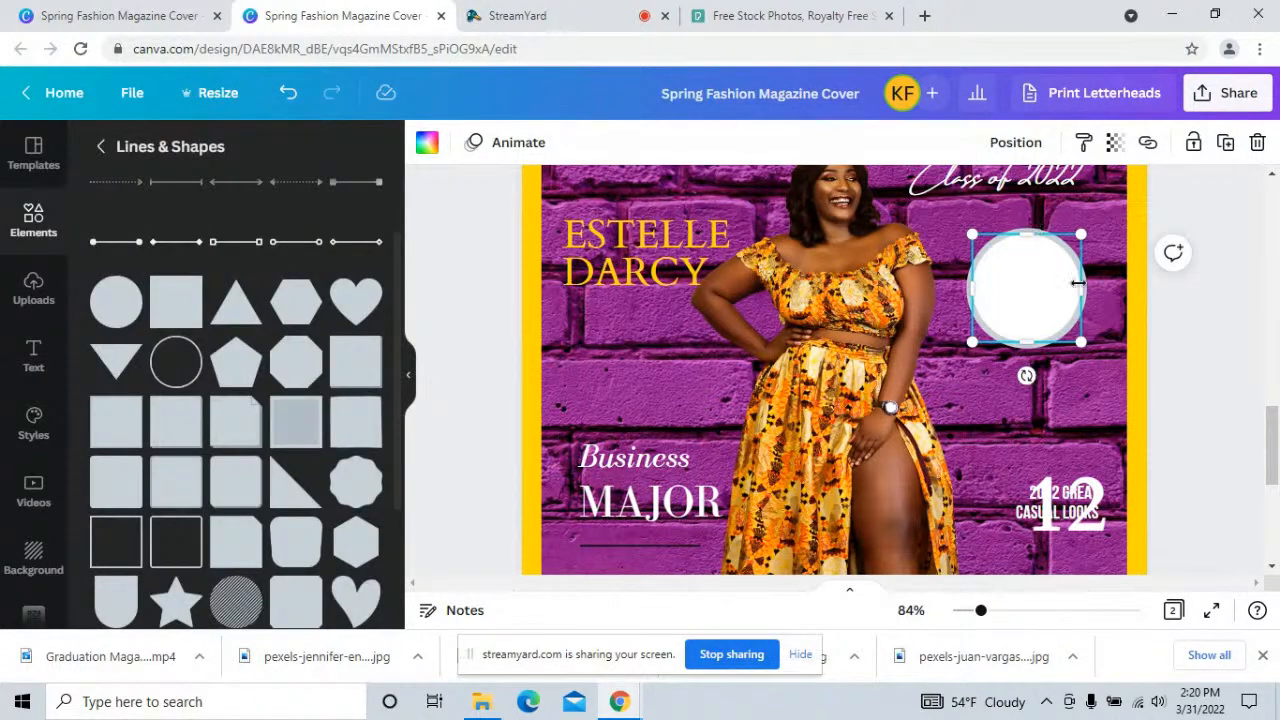
pyautogui.click(1188, 359)
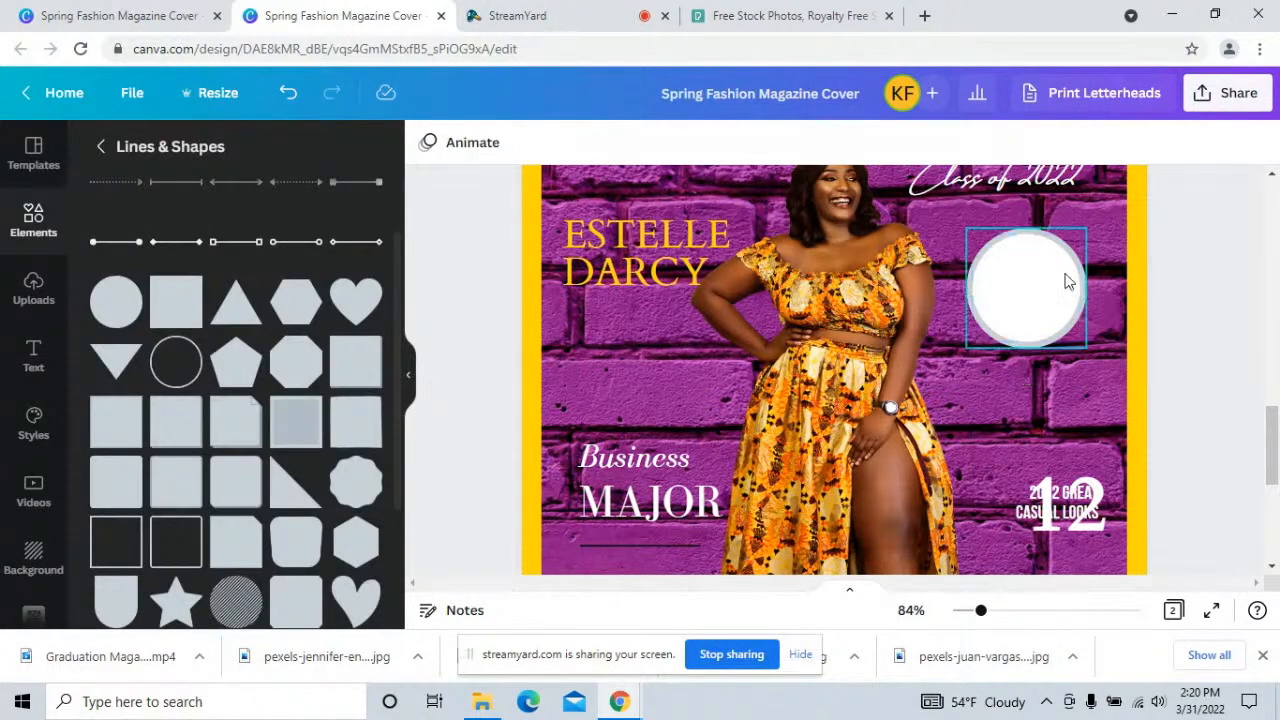
# - Colour the outer circle the same yellow as the cover border
pyautogui.click(1031, 230)
pyautogui.click(428, 145)
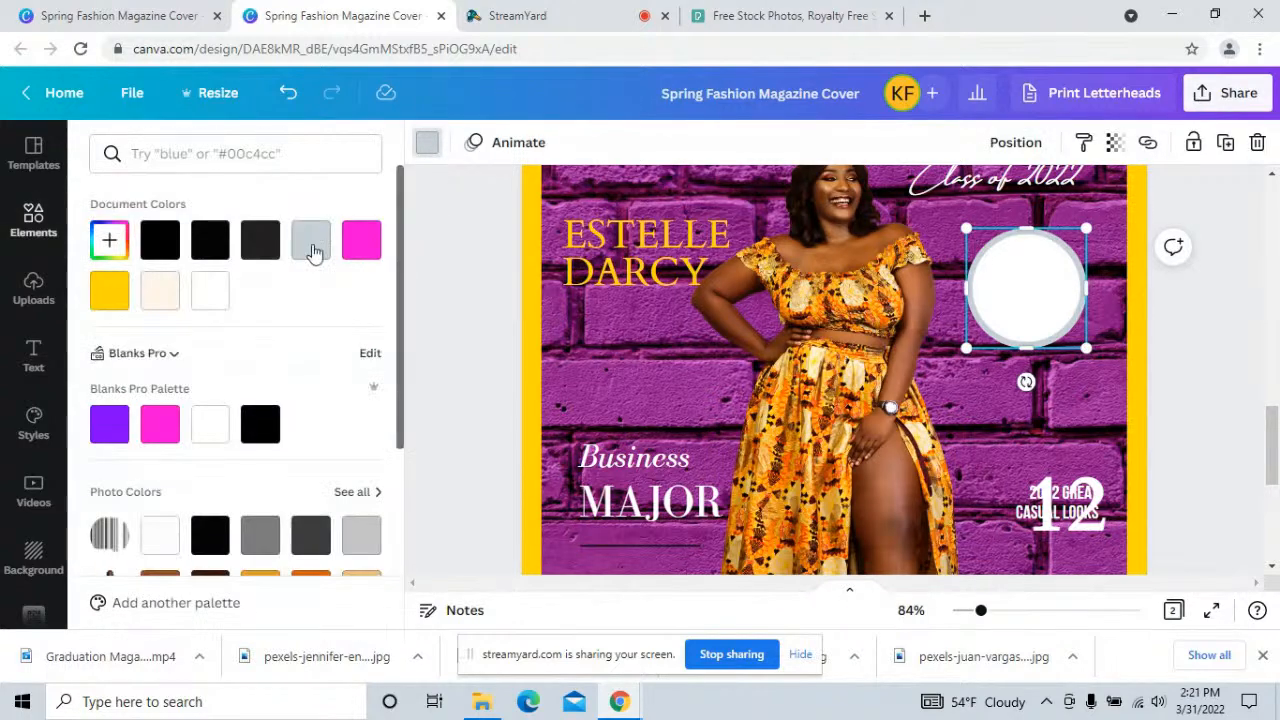
pyautogui.click(258, 252)
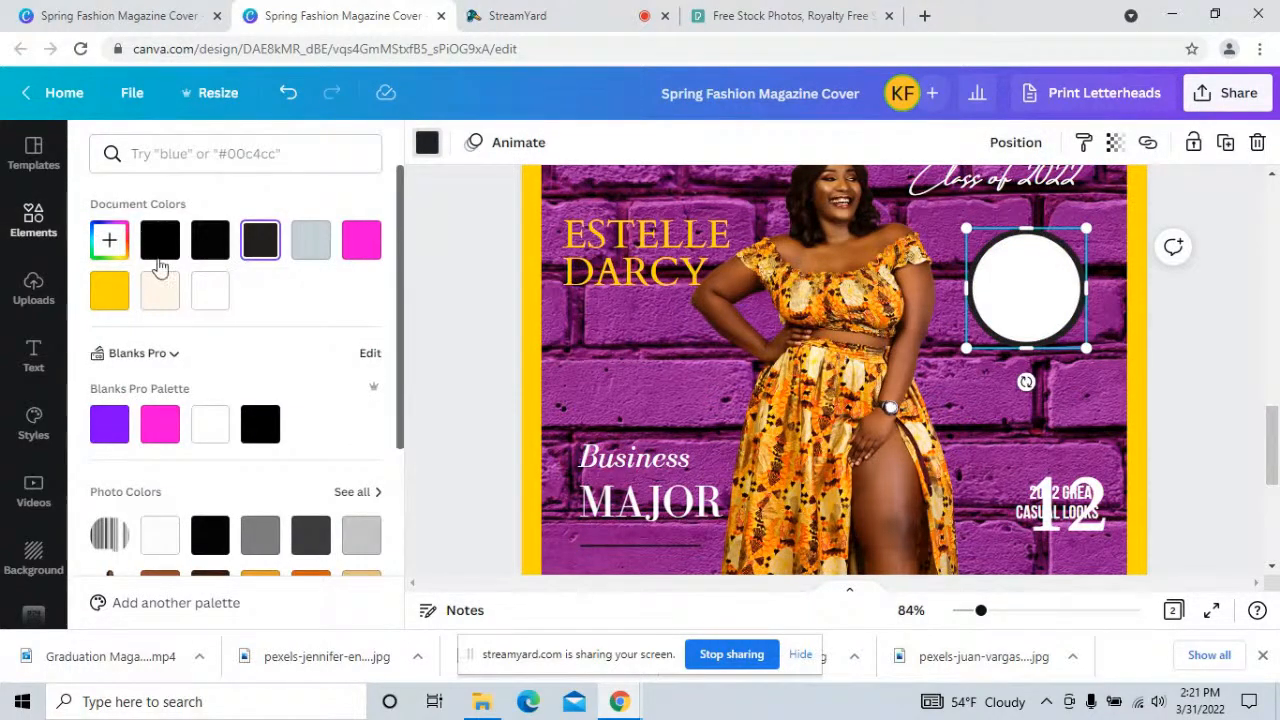
pyautogui.click(109, 290)
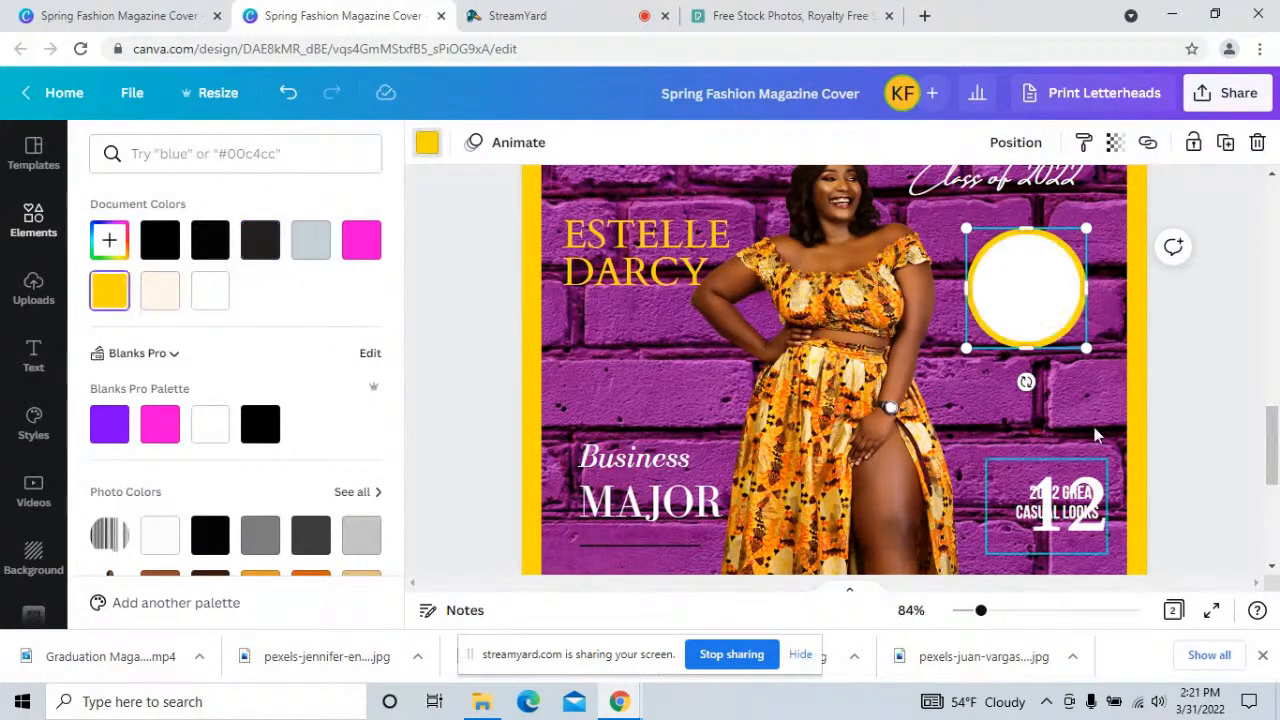
# - Add a heading to the cover that reads "GPA" with "4.0" on a second line
pyautogui.click(1214, 357)
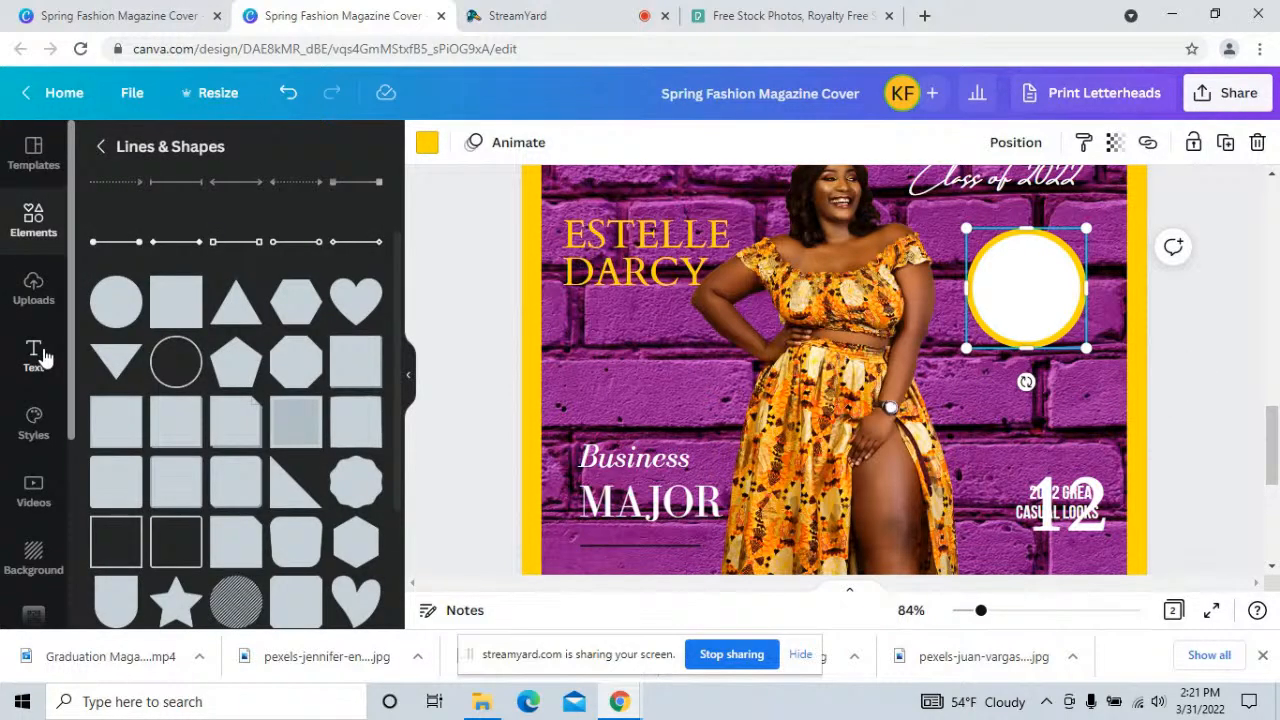
pyautogui.scroll(-5, 902, 549)
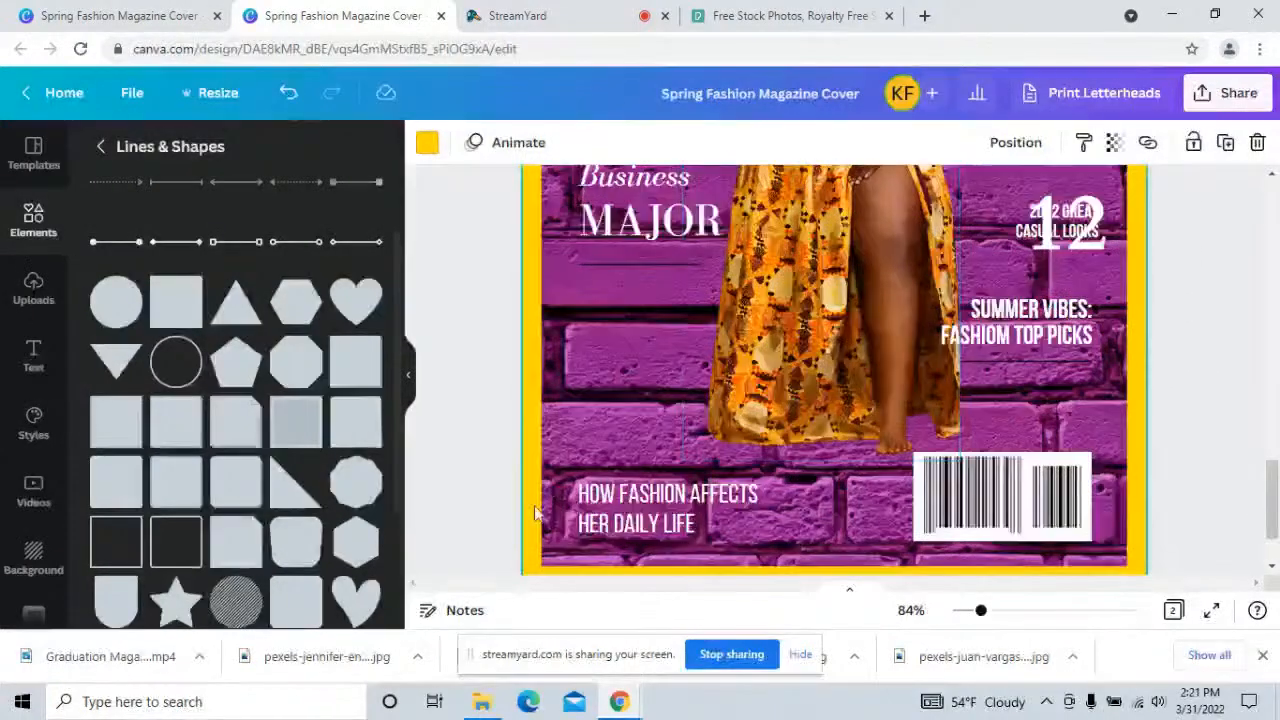
pyautogui.scroll(1, 1073, 309)
pyautogui.scroll(3, 1073, 309)
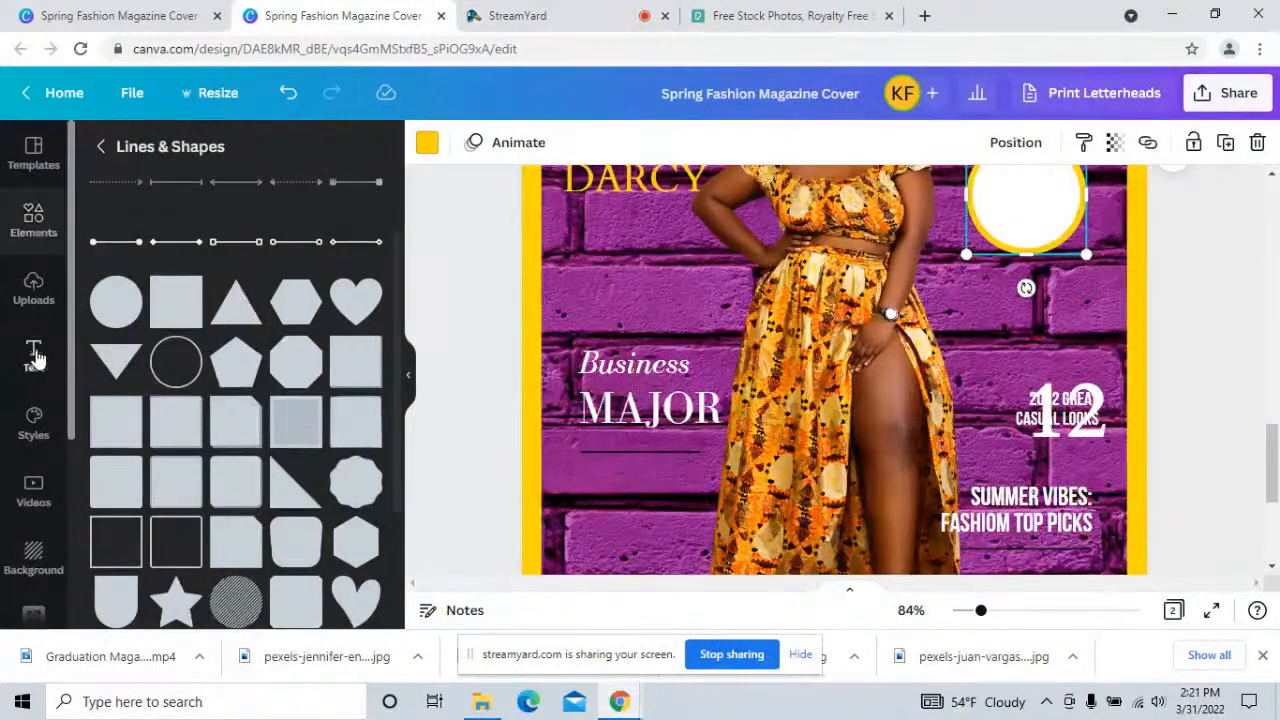
pyautogui.click(33, 358)
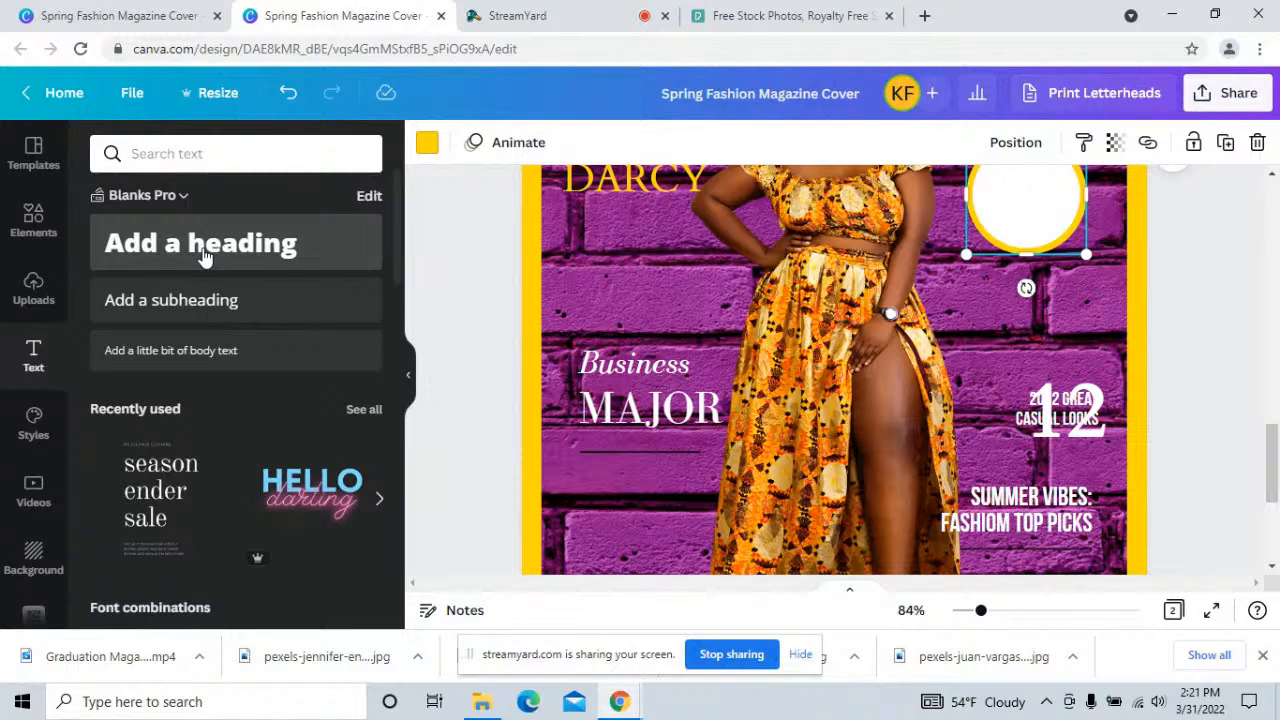
pyautogui.click(203, 257)
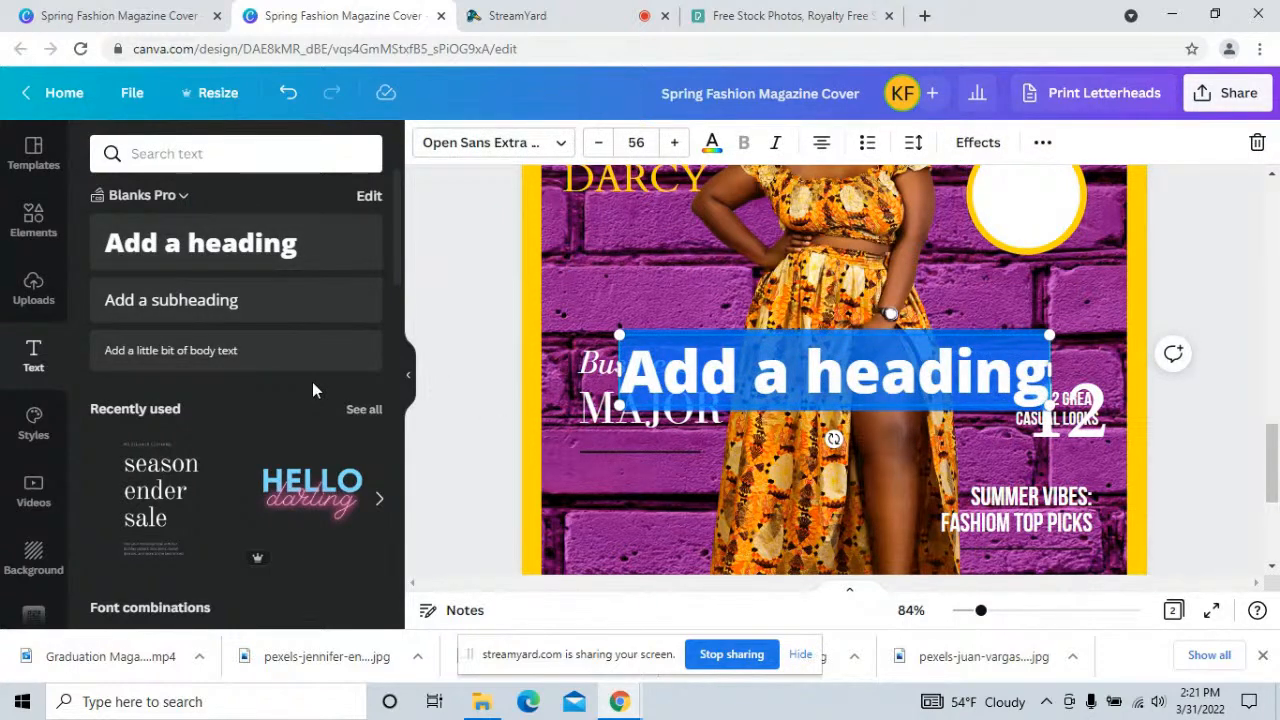
pyautogui.write('GPA')
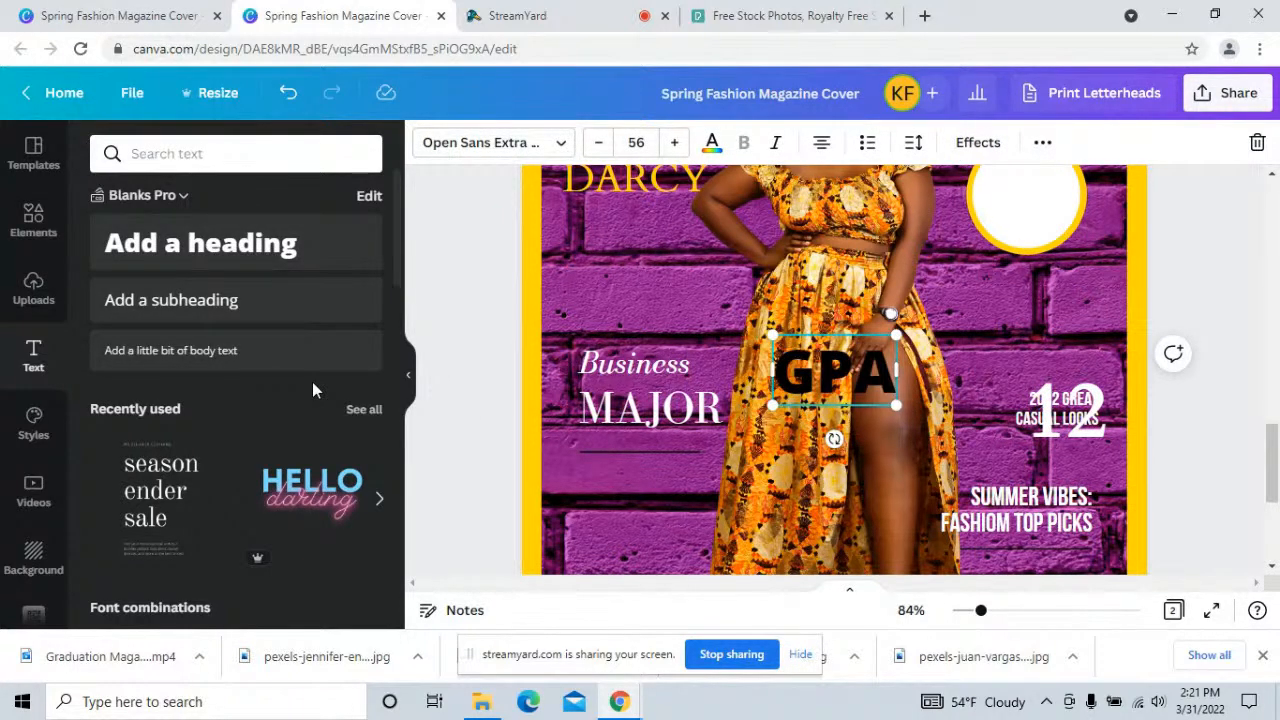
pyautogui.press('Return')
pyautogui.write('3.5')
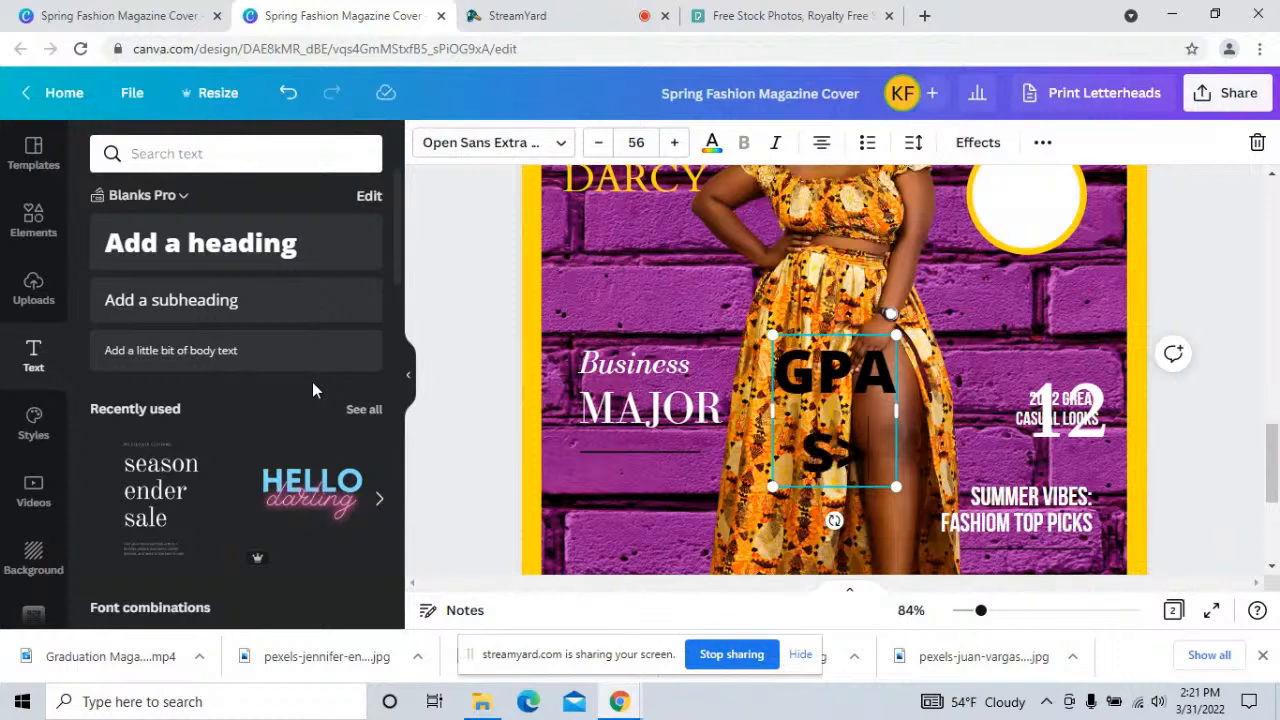
pyautogui.press('BackSpace')
pyautogui.press('BackSpace')
pyautogui.press('BackSpace')
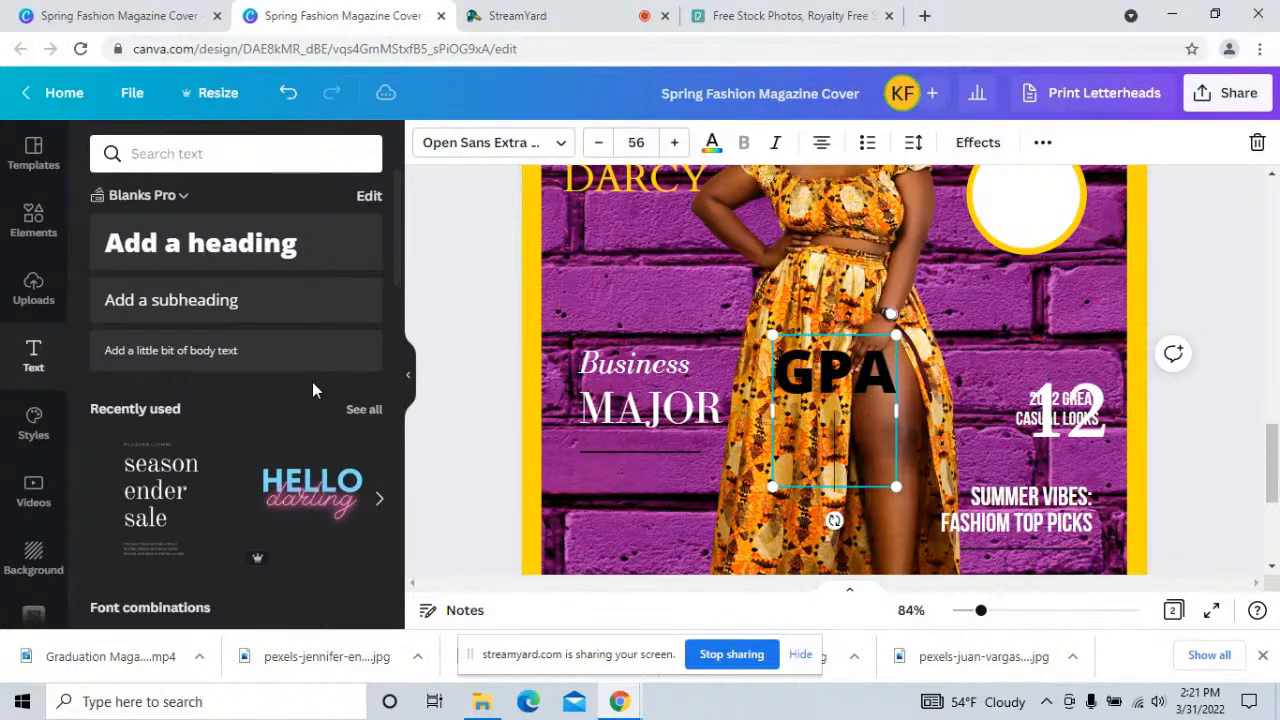
pyautogui.write('4.0')
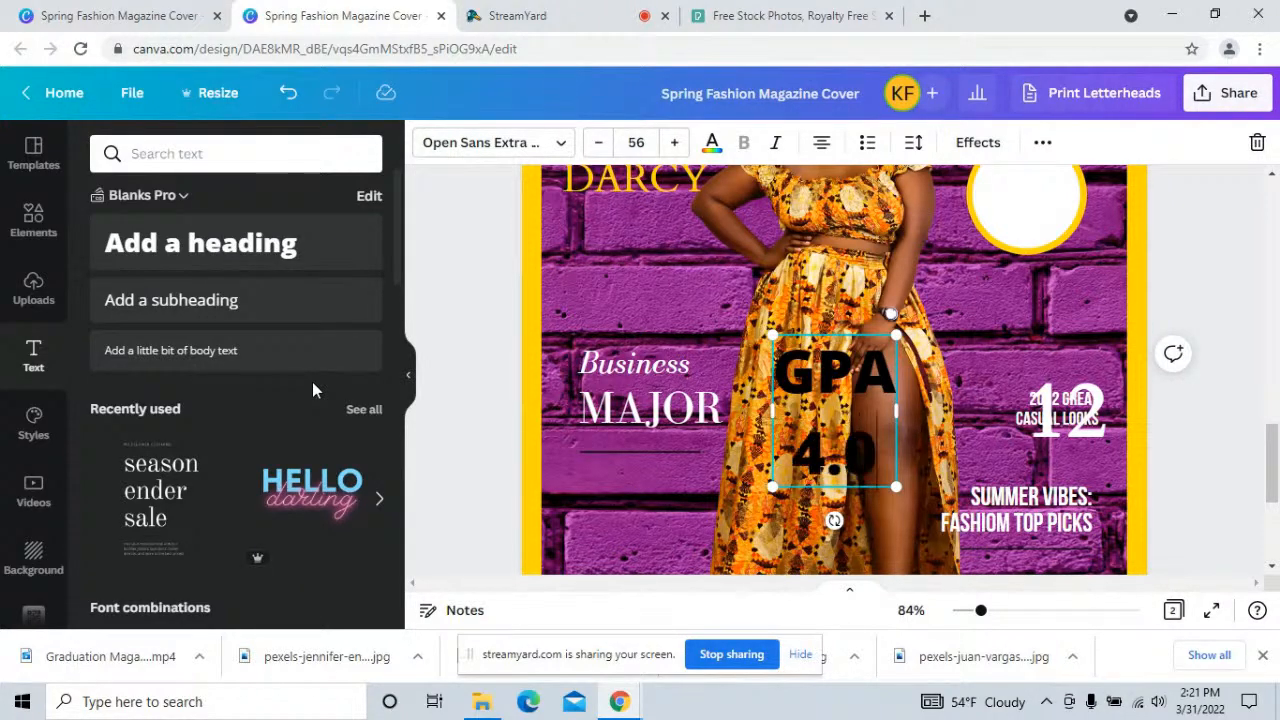
# - Shrink the GPA 4.0 text to size 24 and centre it inside the white circle of the badge
pyautogui.moveTo(773, 335); pyautogui.dragTo(824, 431)
pyautogui.scroll(3, 1046, 360)
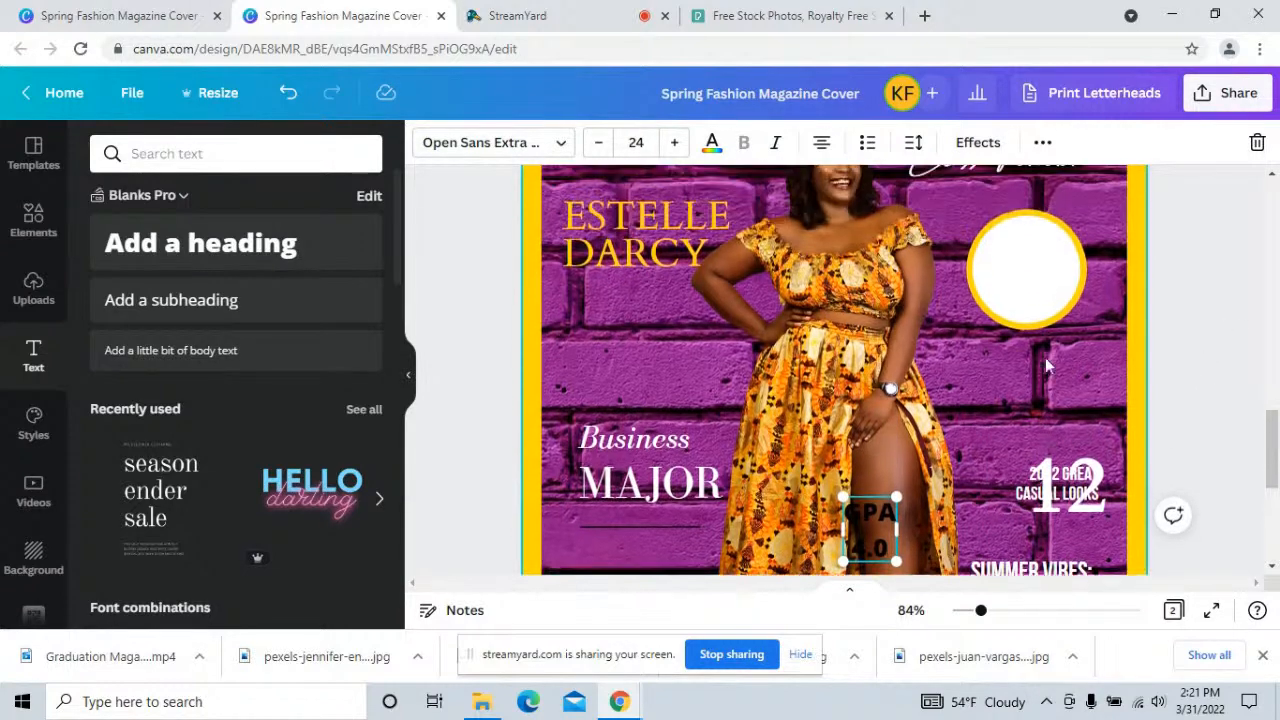
pyautogui.scroll(-2, 903, 497)
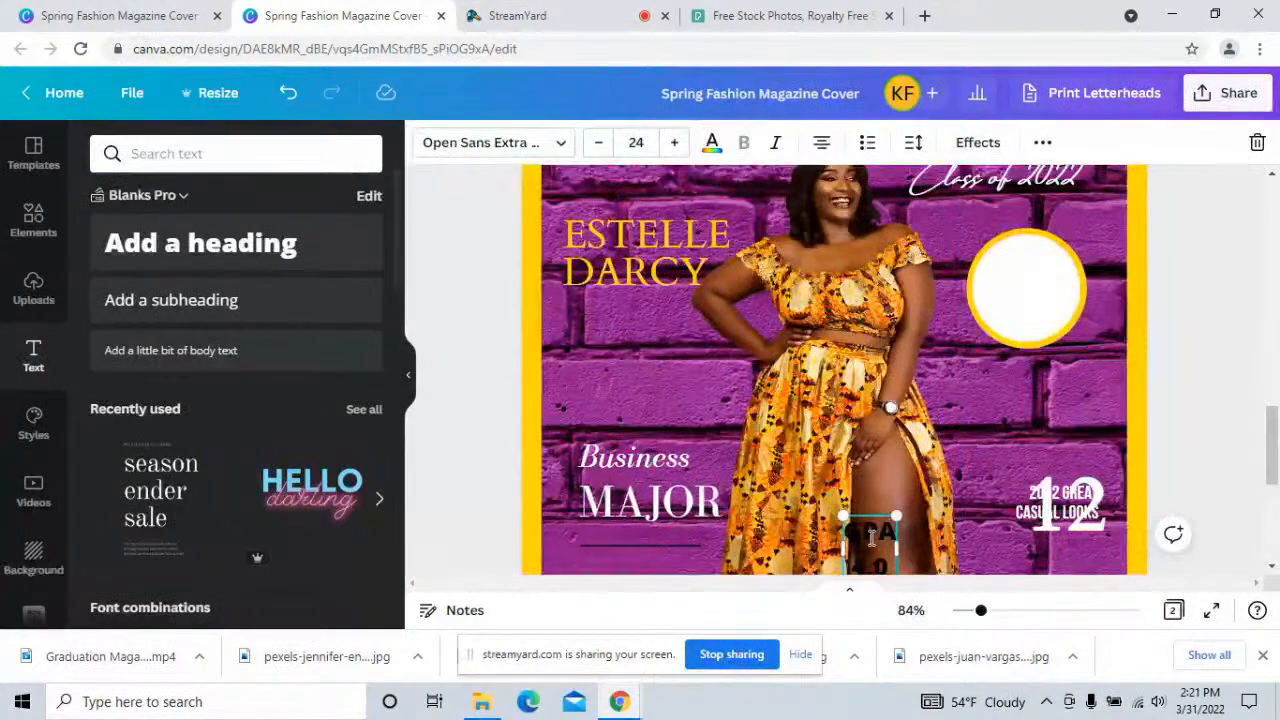
pyautogui.click(918, 530)
pyautogui.moveTo(870, 532); pyautogui.dragTo(1026, 281)
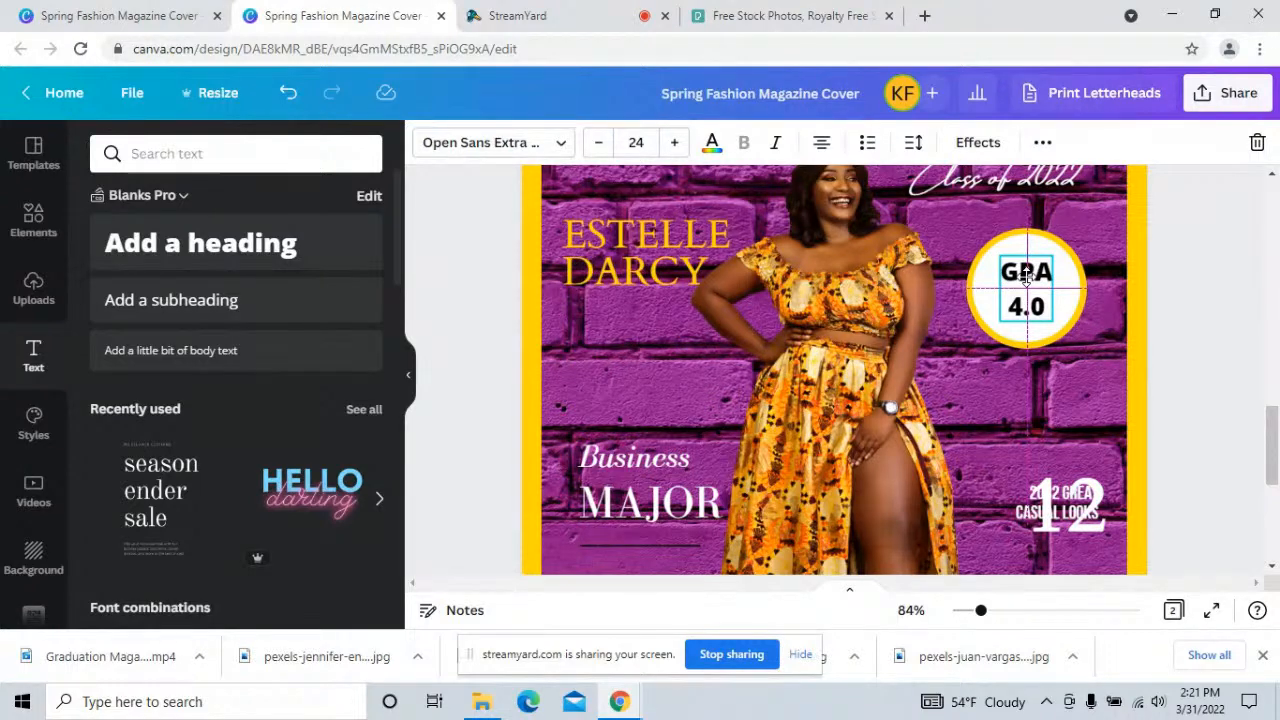
pyautogui.moveTo(1025, 280); pyautogui.dragTo(1027, 279)
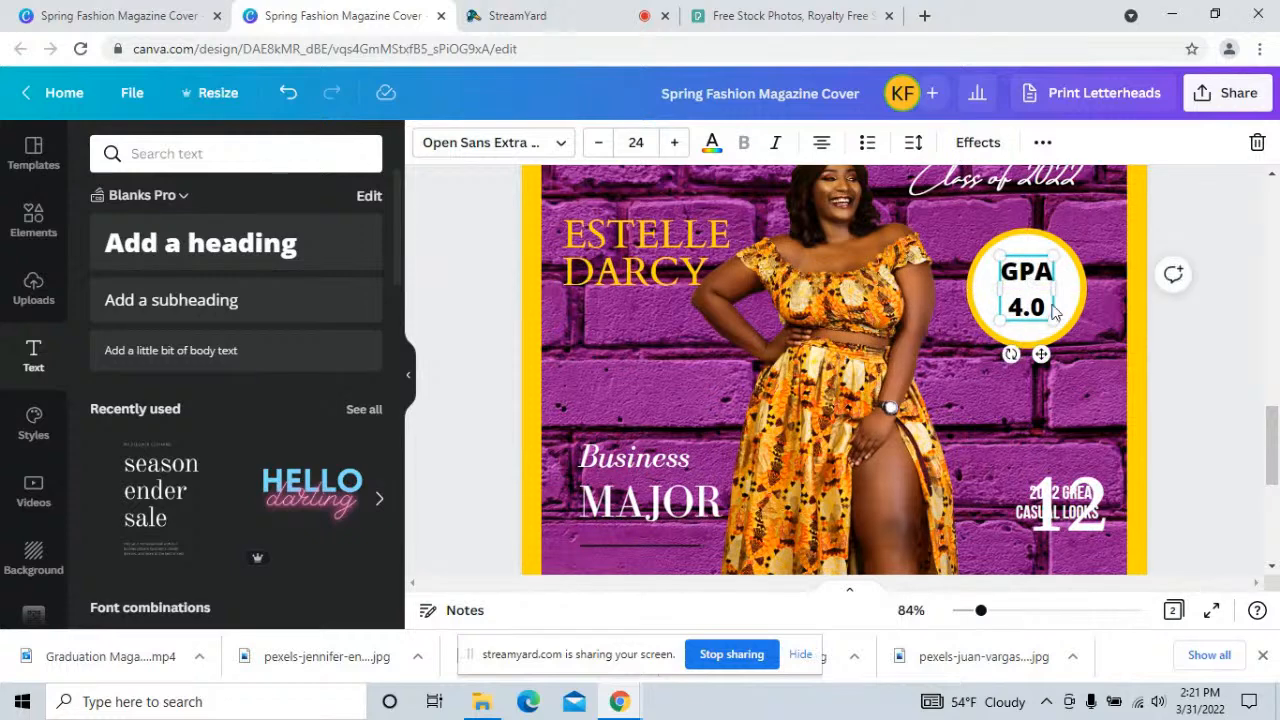
# - Recolour both lines of the GPA 4.0 text with the custom purple #D400FF
pyautogui.doubleClick(1033, 305)
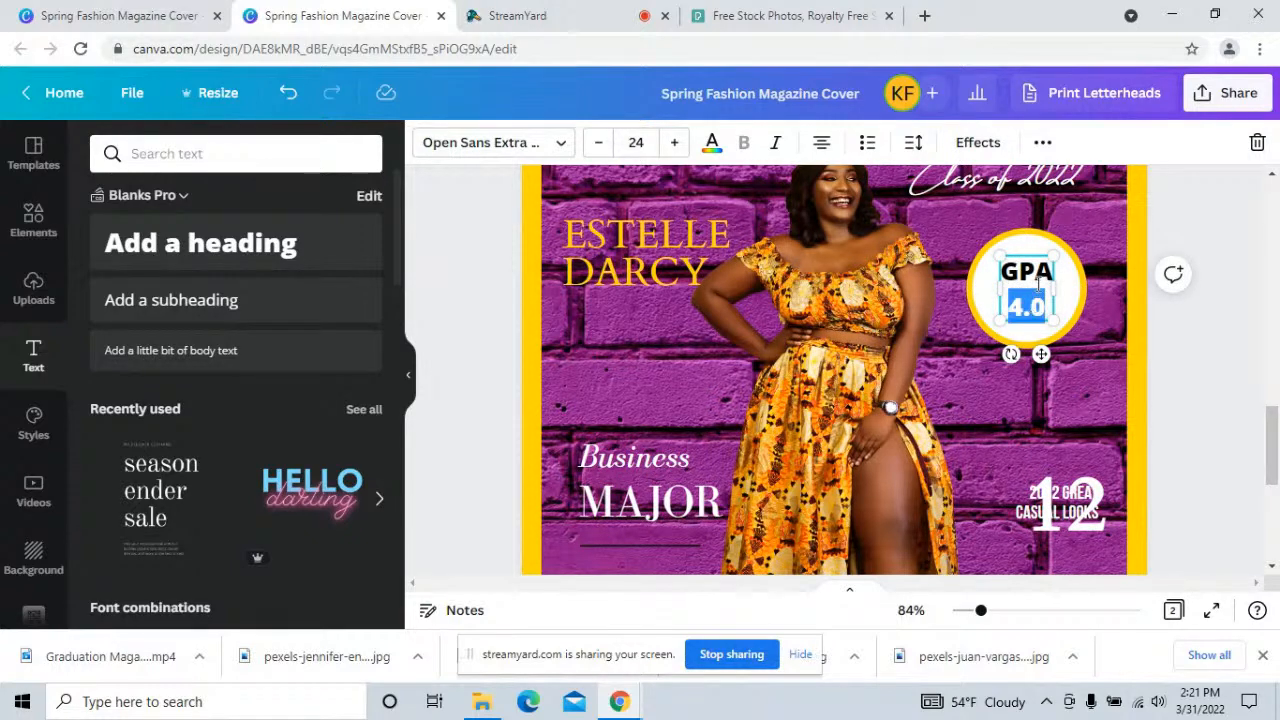
pyautogui.click(1052, 311)
pyautogui.moveTo(1050, 306); pyautogui.dragTo(999, 287)
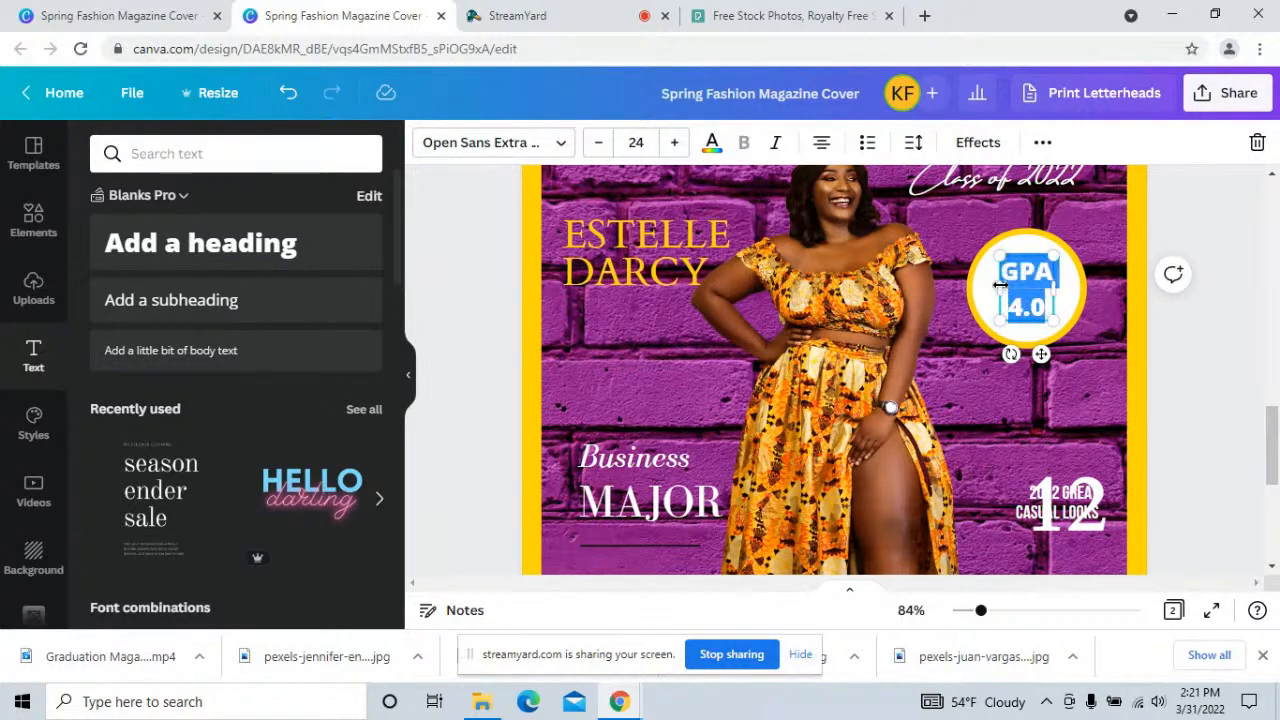
pyautogui.click(711, 142)
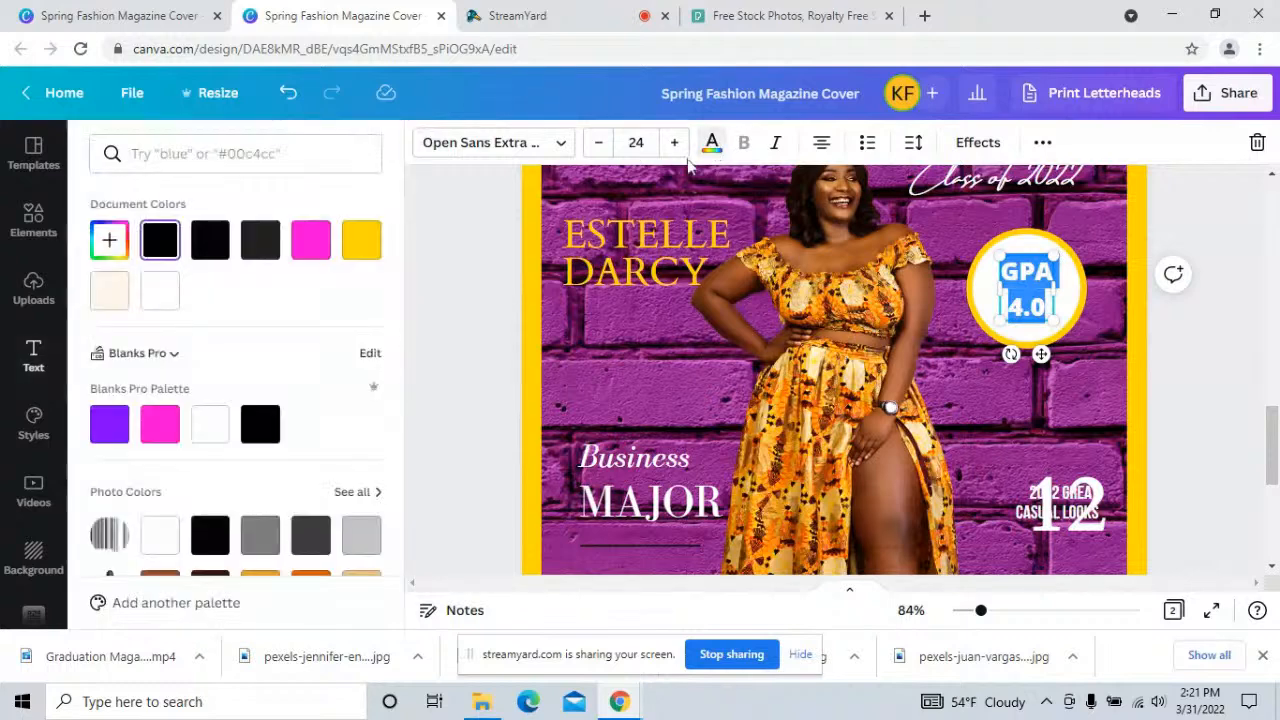
pyautogui.scroll(-3, 160, 440)
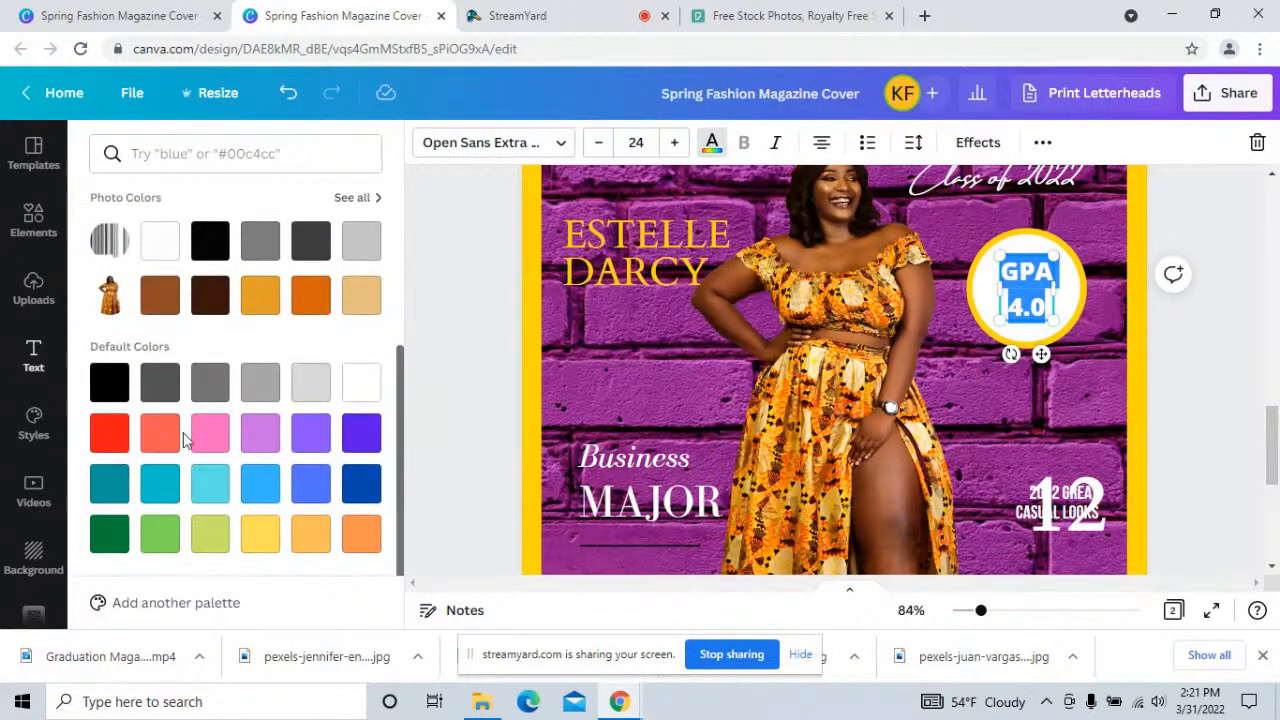
pyautogui.scroll(3, 183, 327)
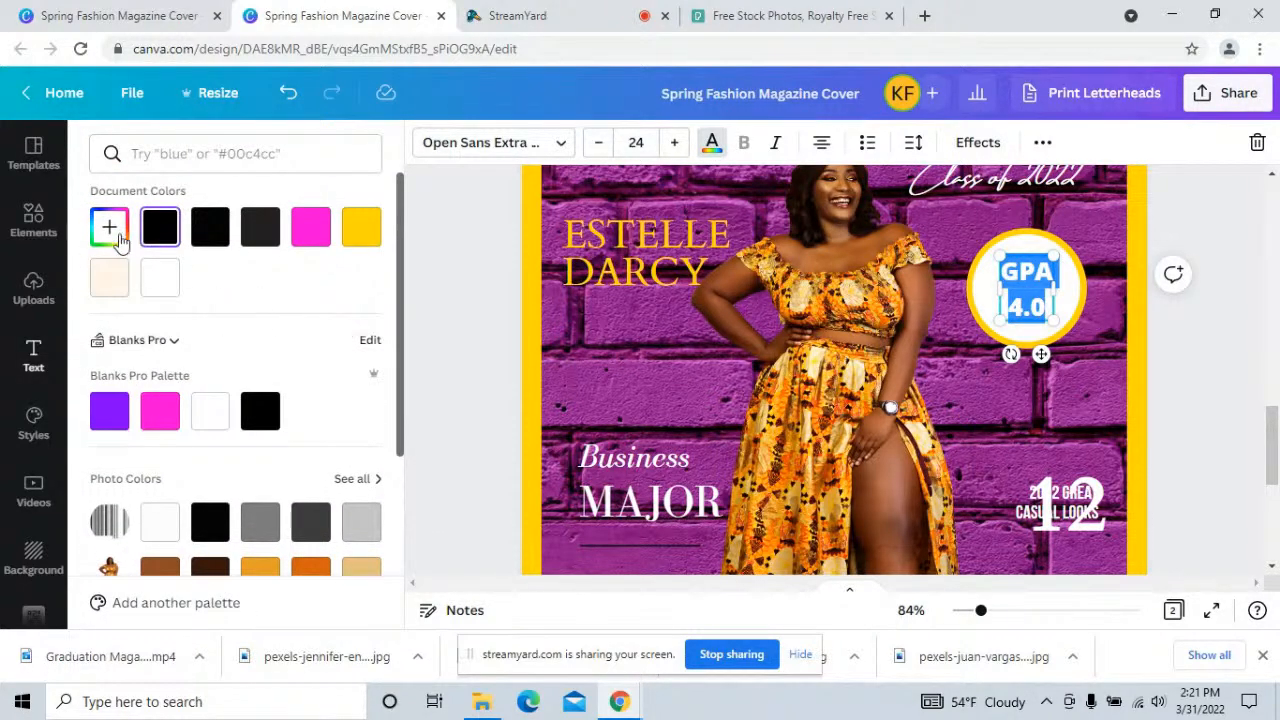
pyautogui.click(109, 234)
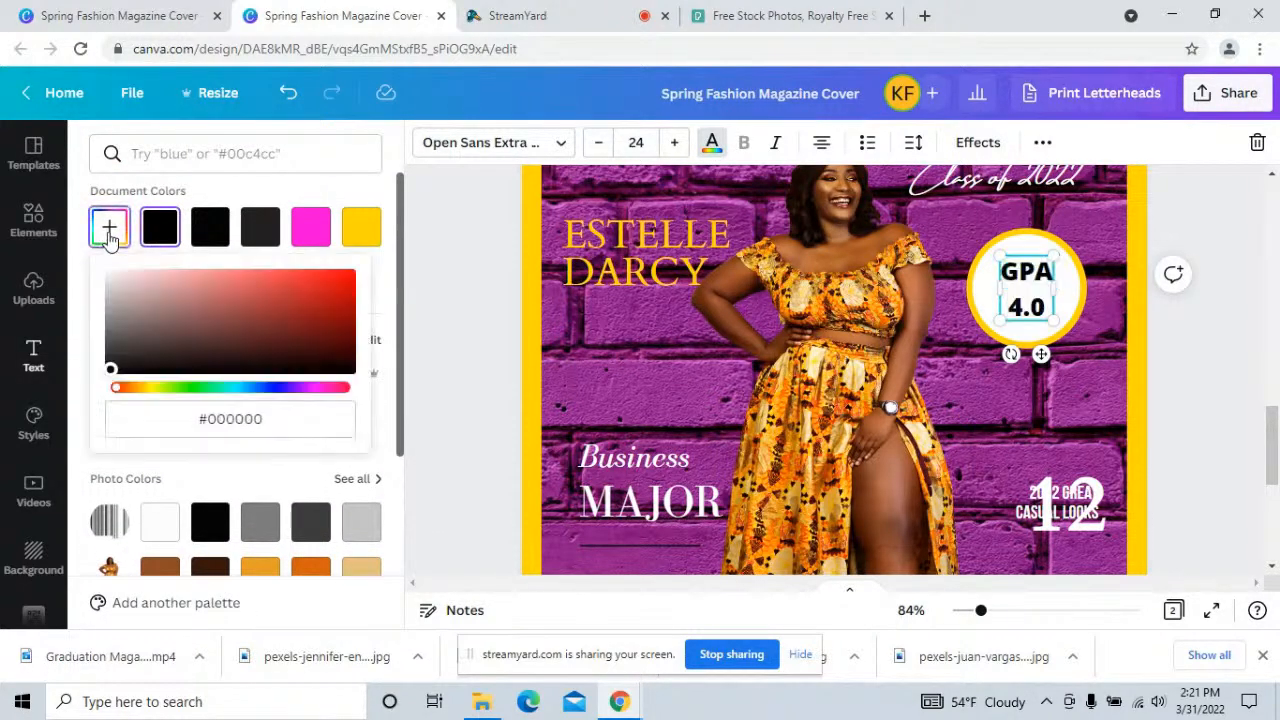
pyautogui.click(312, 392)
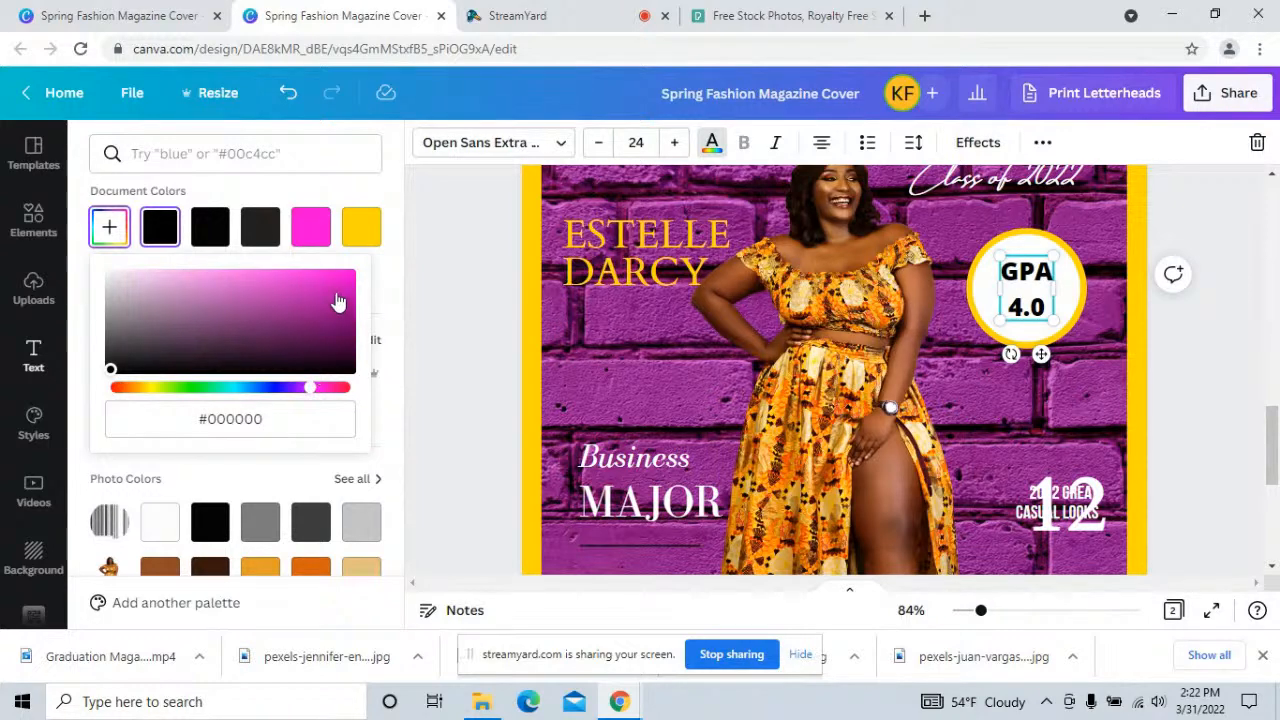
pyautogui.moveTo(332, 300); pyautogui.dragTo(366, 262)
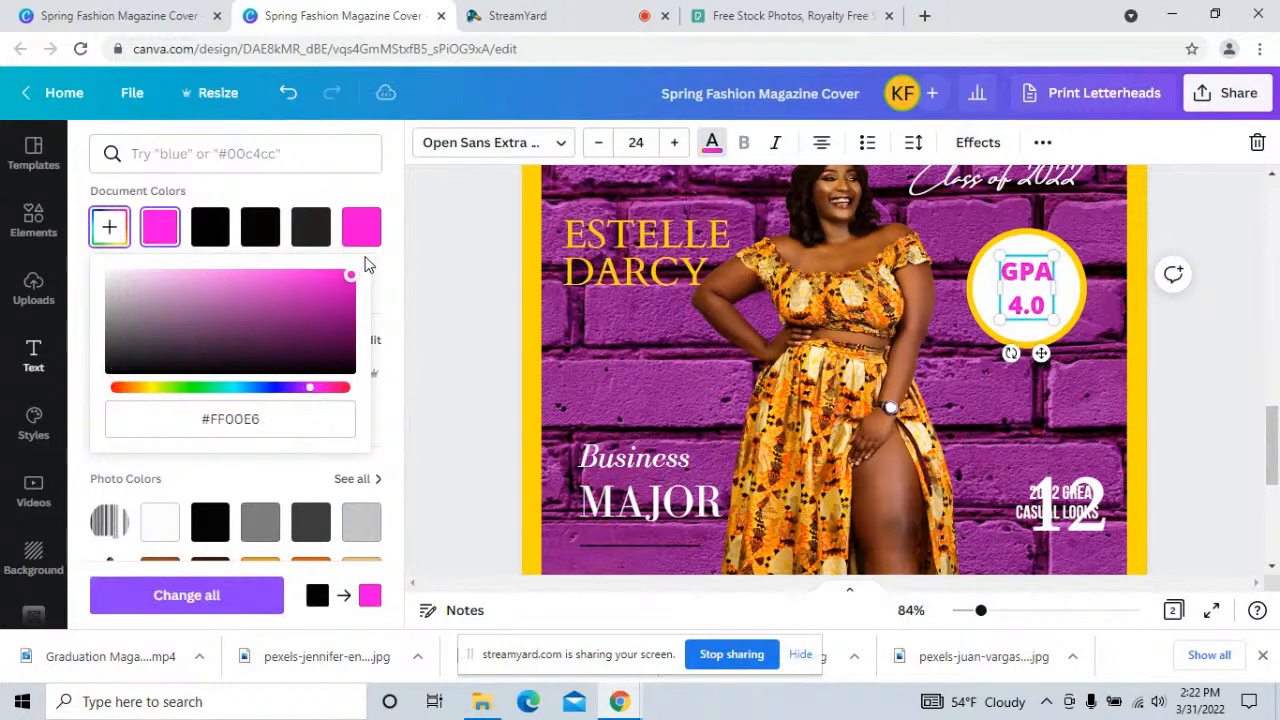
pyautogui.click(302, 389)
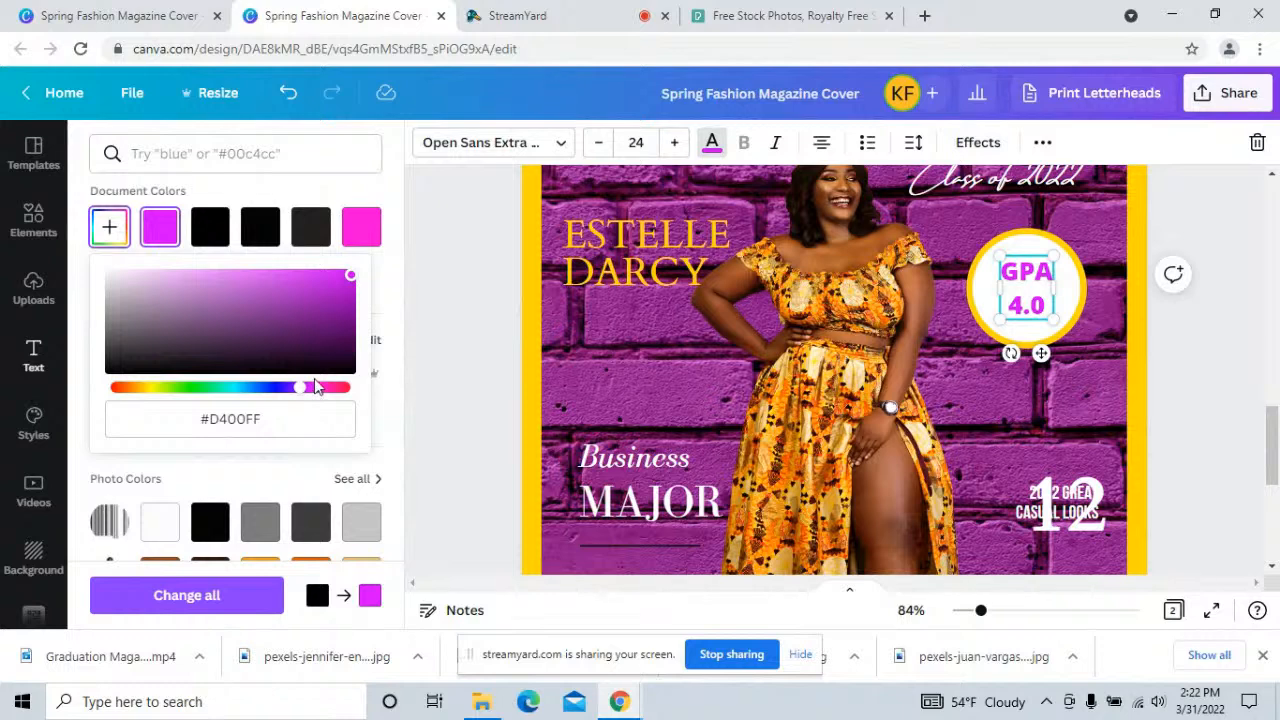
pyautogui.click(474, 327)
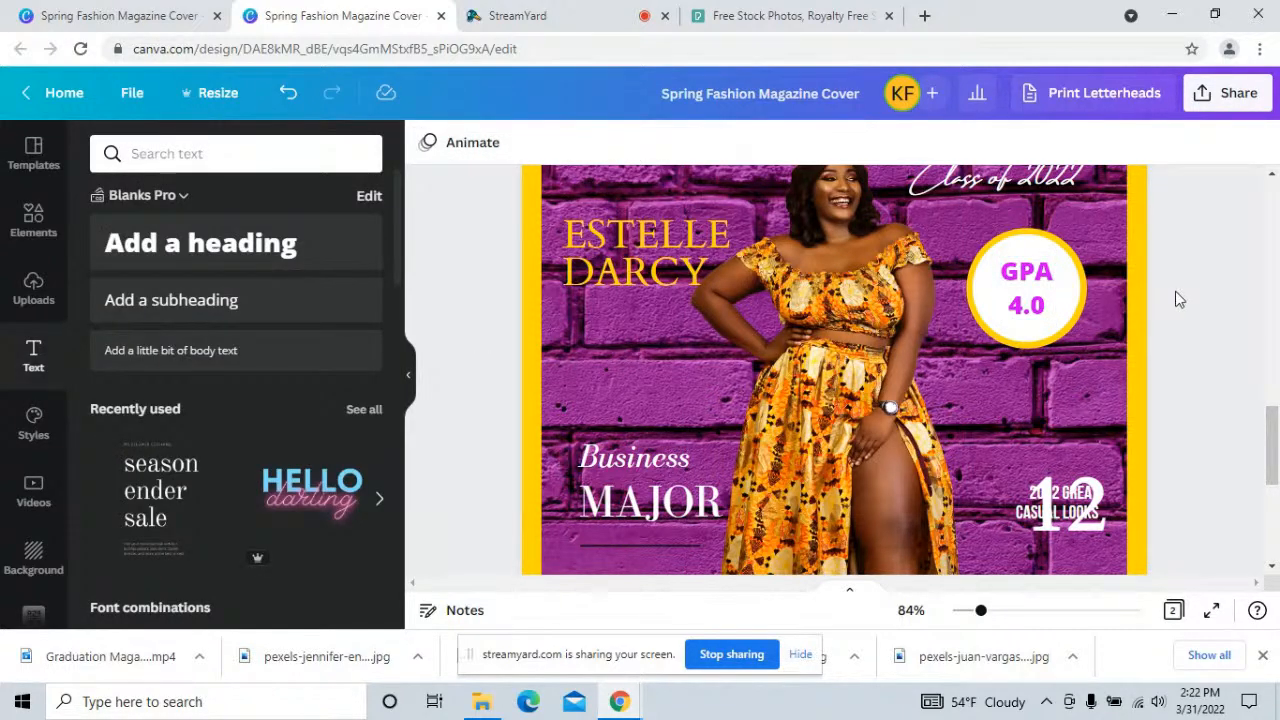
# - Move the "Business MAJOR" text group up and slightly inward, closer to the name on the cover
pyautogui.click(613, 468)
pyautogui.moveTo(613, 468); pyautogui.dragTo(626, 390)
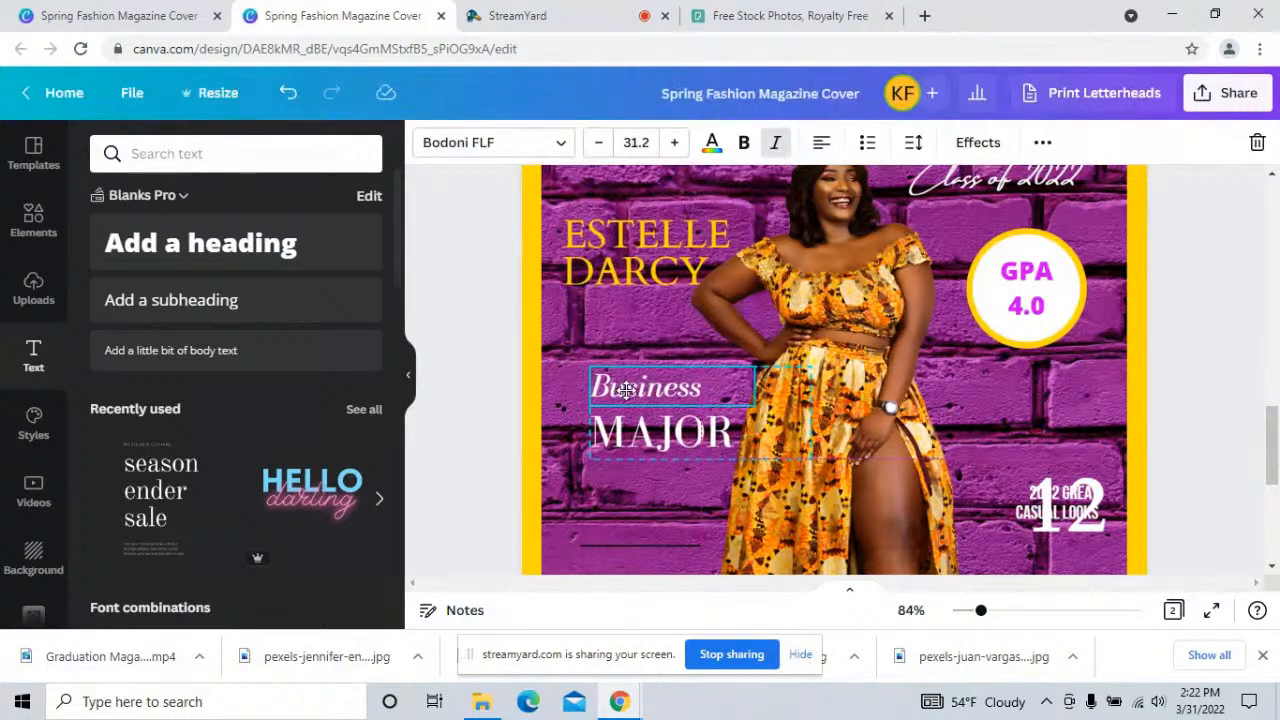
pyautogui.click(1200, 312)
# - Search the elements library for "indians"
pyautogui.scroll(2, 1221, 315)
pyautogui.scroll(-5, 1226, 320)
pyautogui.scroll(3, 1226, 320)
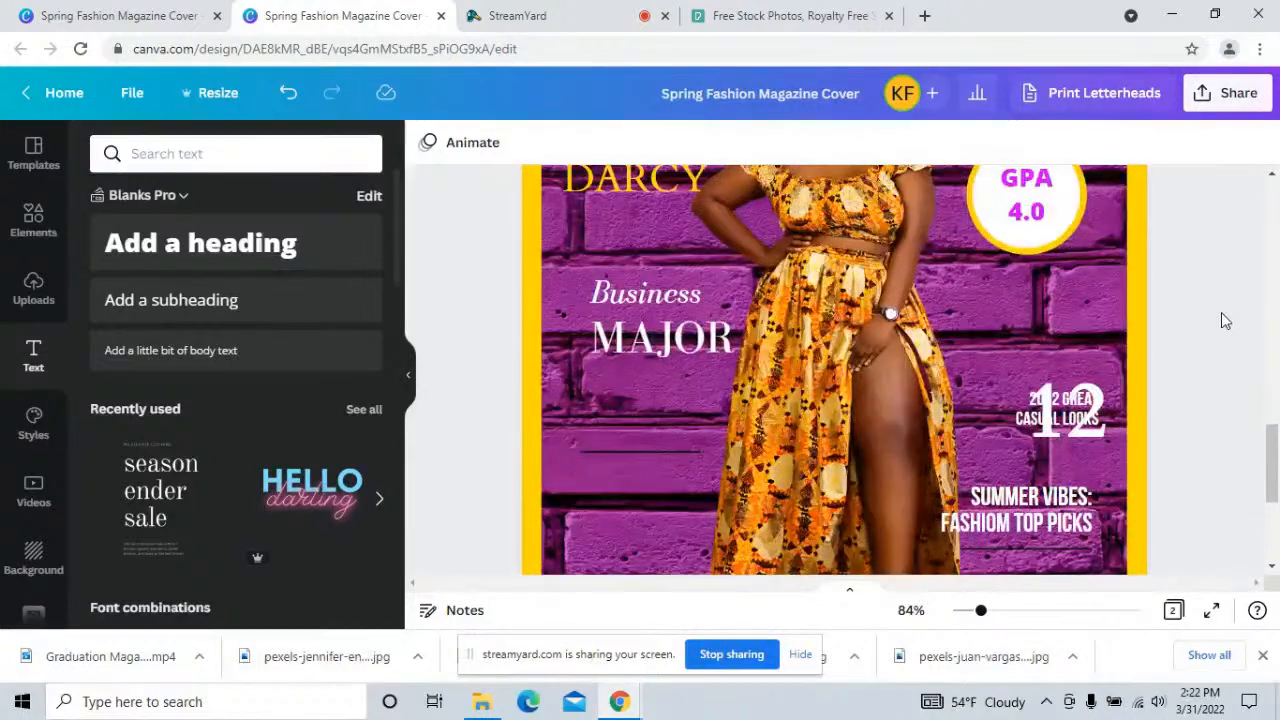
pyautogui.scroll(-2, 1226, 320)
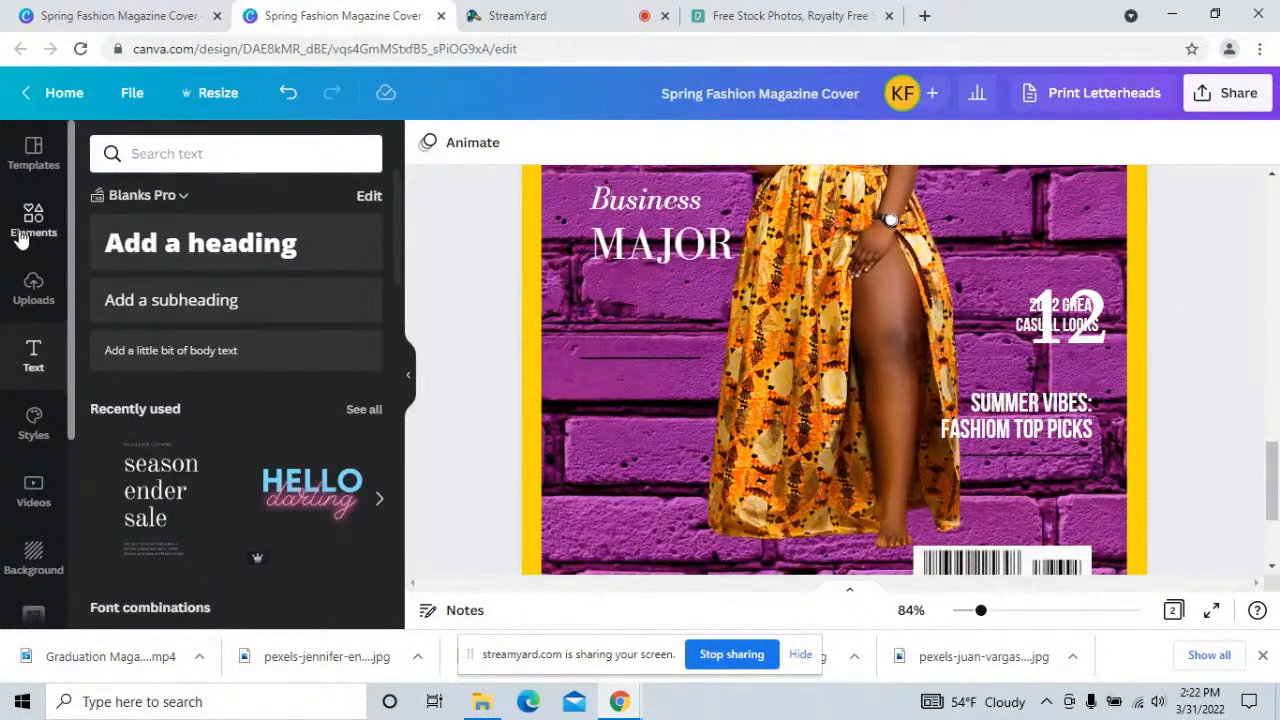
pyautogui.click(20, 235)
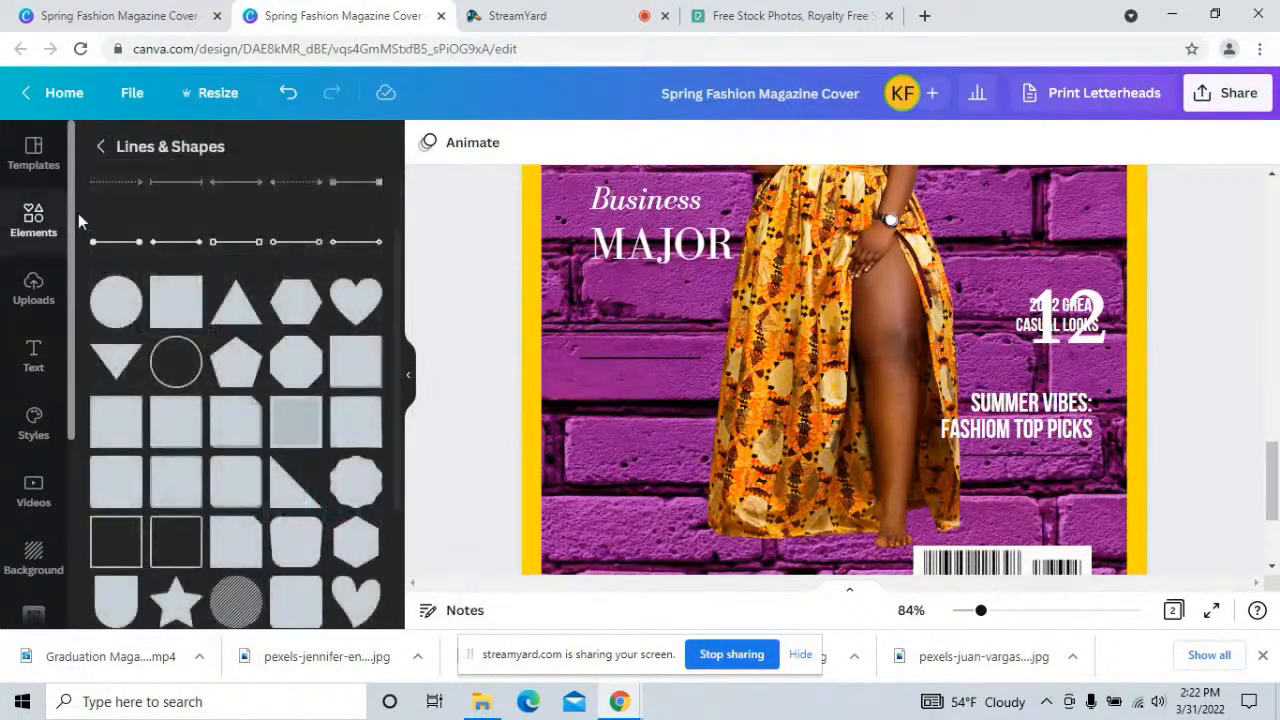
pyautogui.click(102, 150)
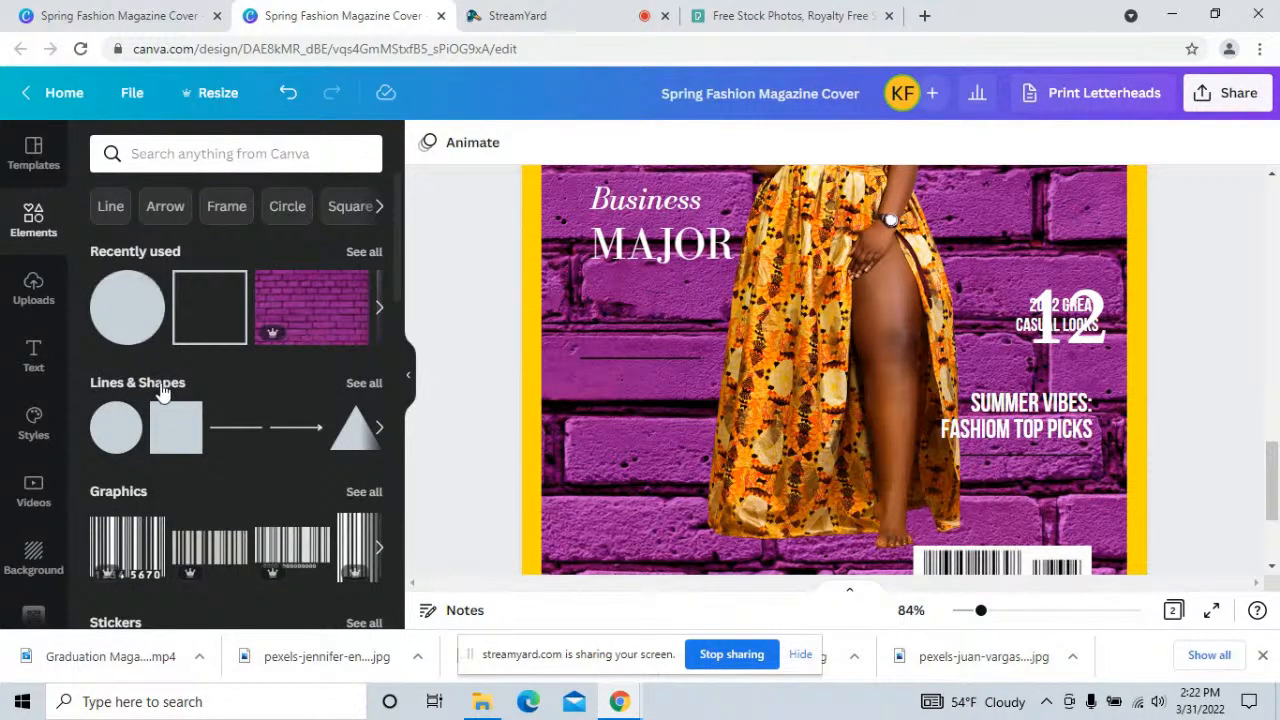
pyautogui.scroll(-4, 294, 367)
pyautogui.scroll(1, 288, 383)
pyautogui.scroll(3, 286, 378)
pyautogui.click(163, 158)
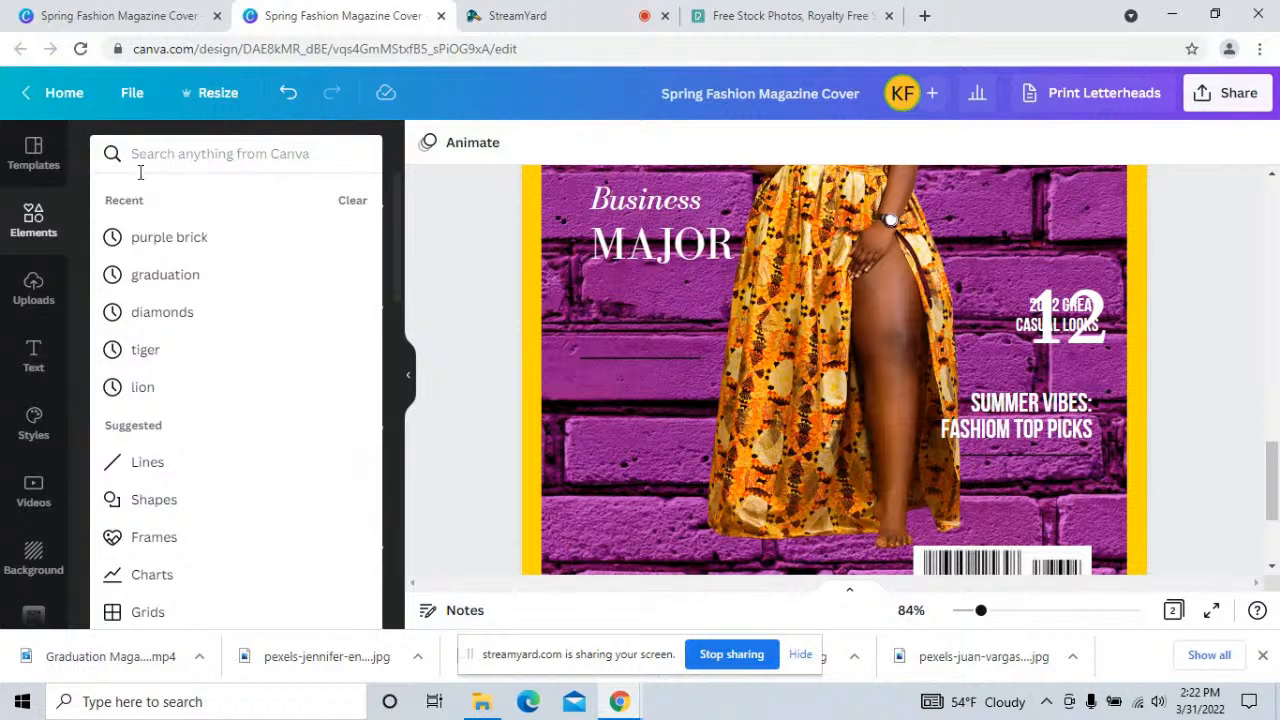
pyautogui.click(179, 157)
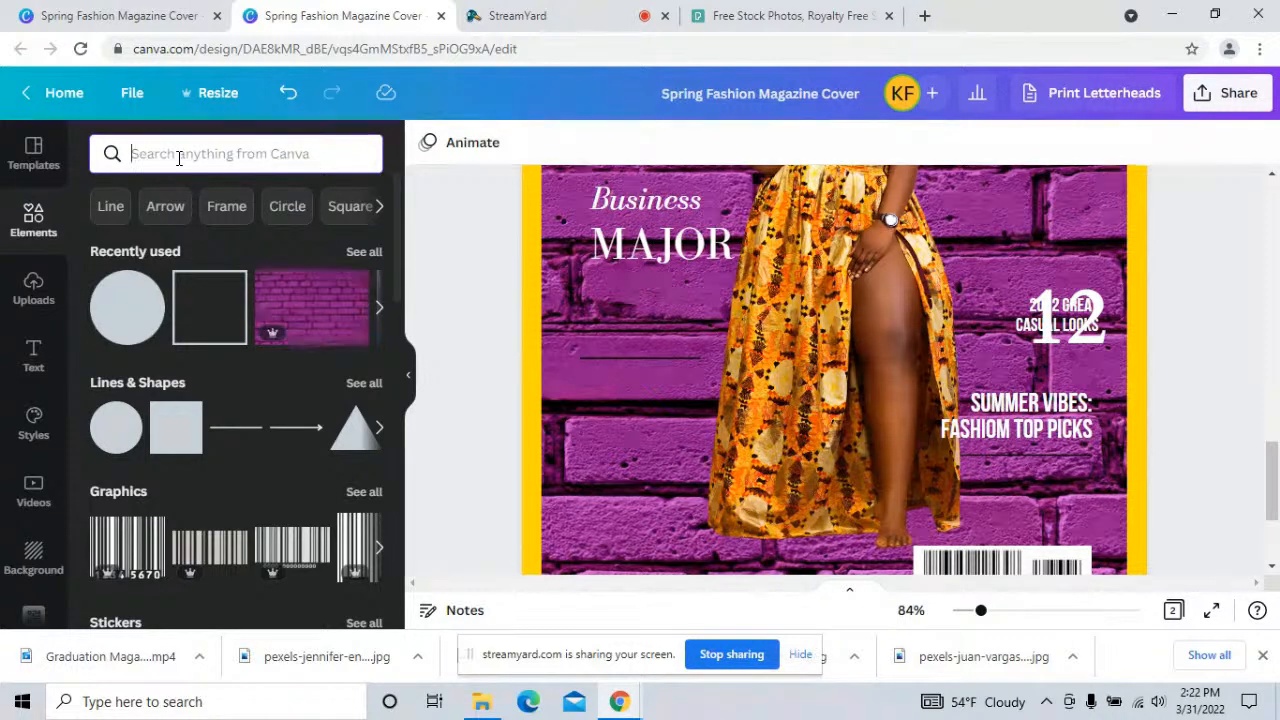
pyautogui.write('indians')
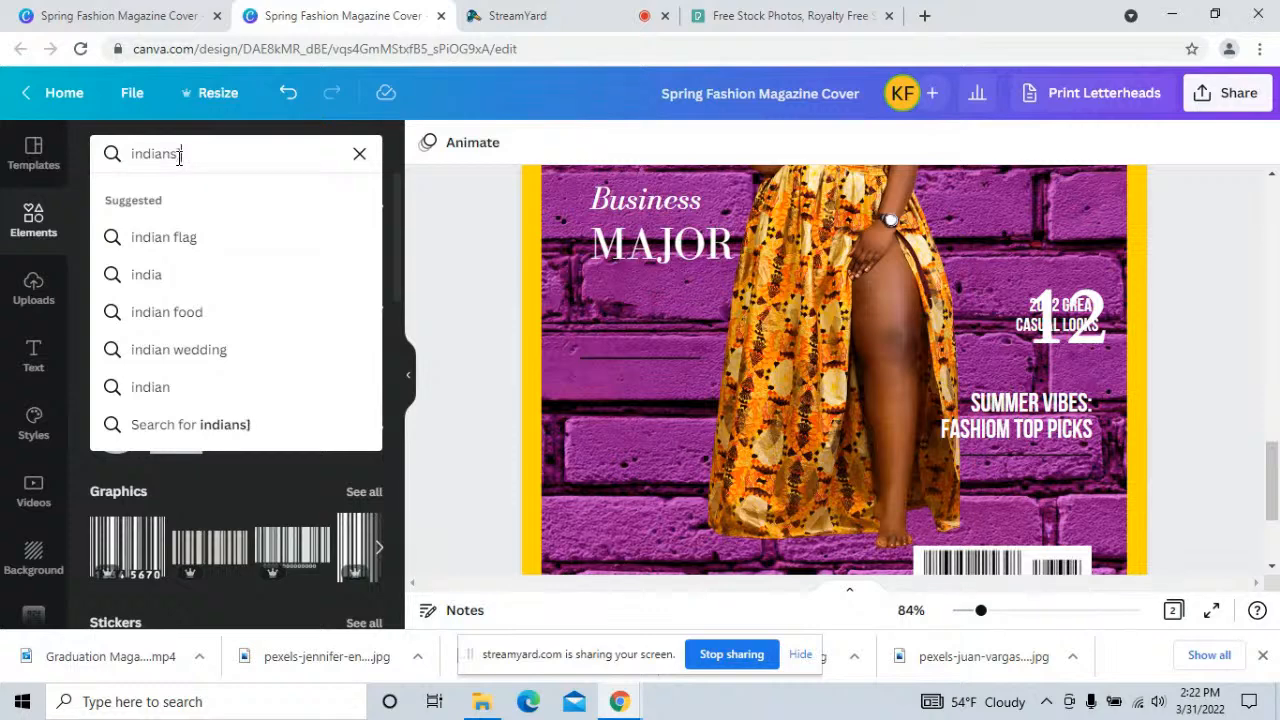
pyautogui.press('Return')
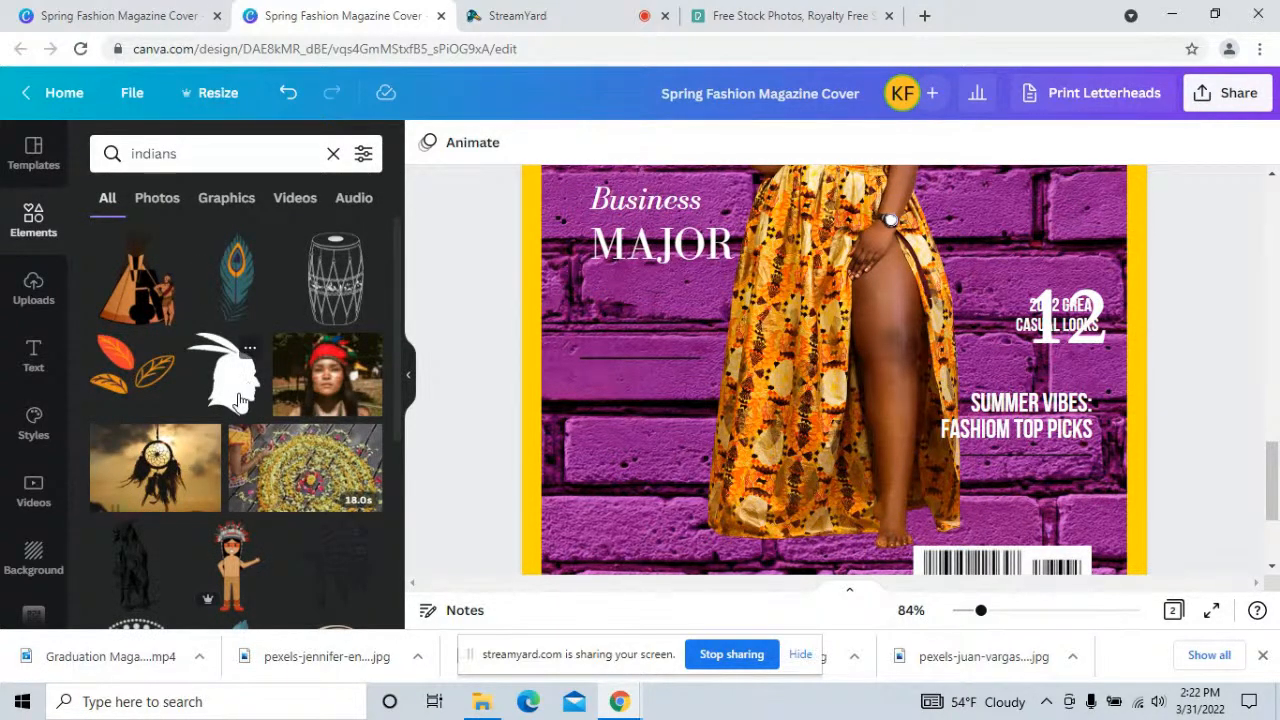
# - Add the line-drawn profile with a feathered headdress from the results to the cover
pyautogui.scroll(-3, 248, 410)
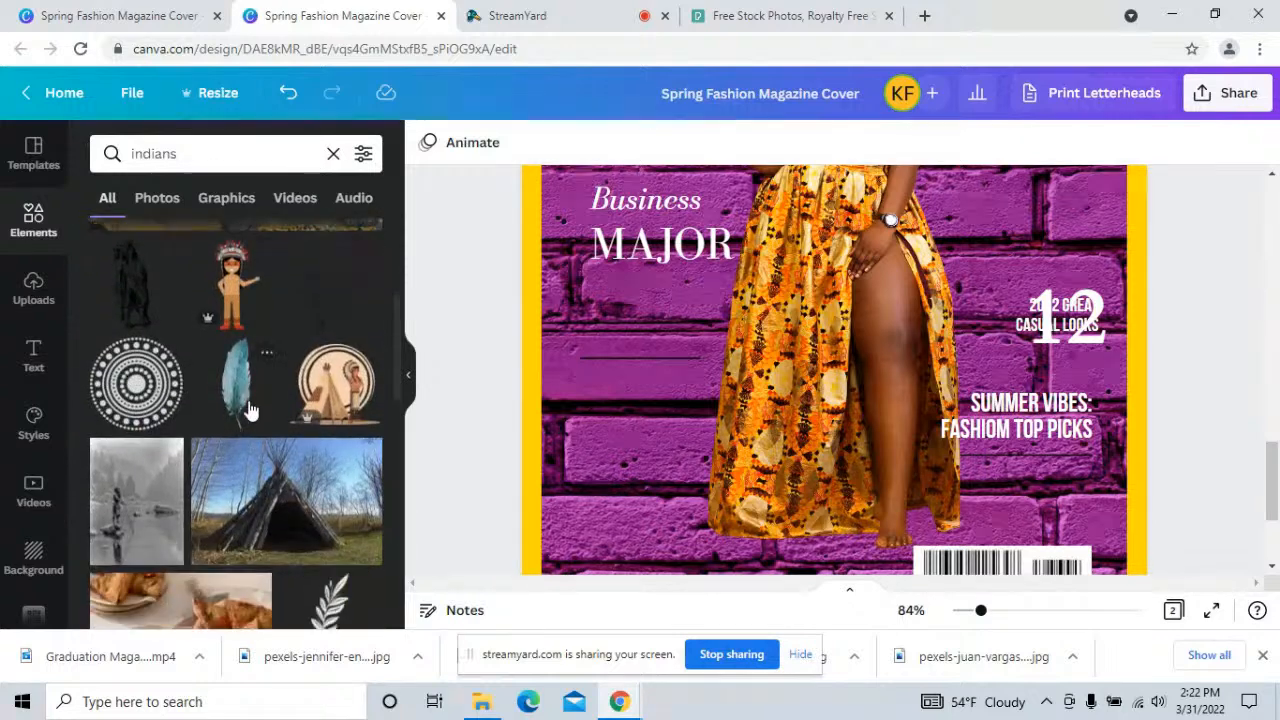
pyautogui.scroll(-2, 250, 437)
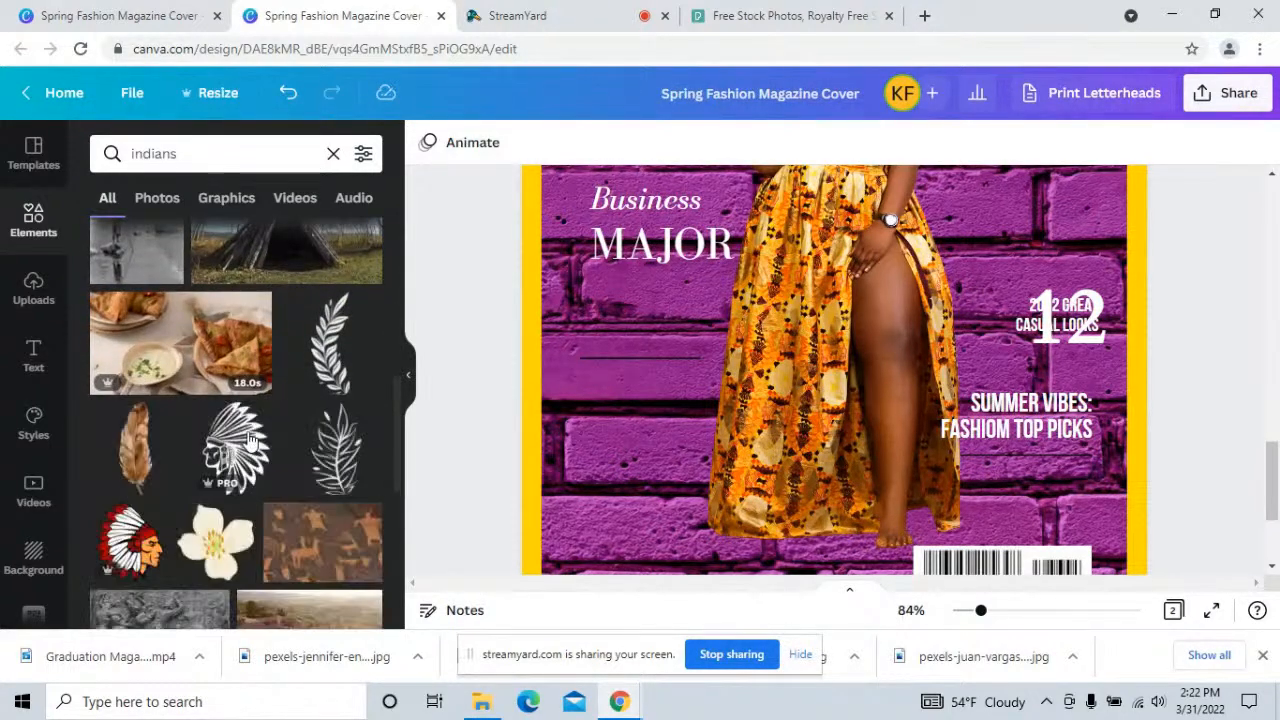
pyautogui.click(251, 450)
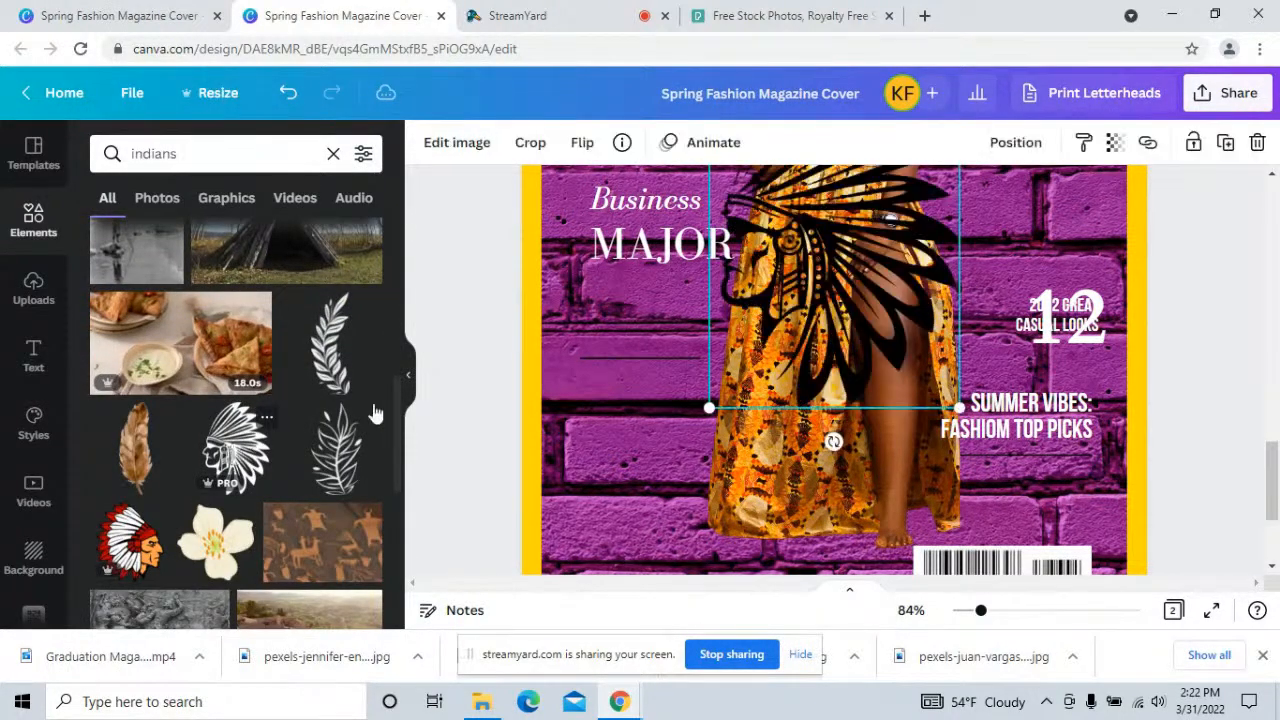
# - Shrink the headdress profile graphic and place it just above the "How fashion affects her daily life" text
pyautogui.moveTo(958, 405); pyautogui.dragTo(833, 240)
pyautogui.scroll(3, 878, 294)
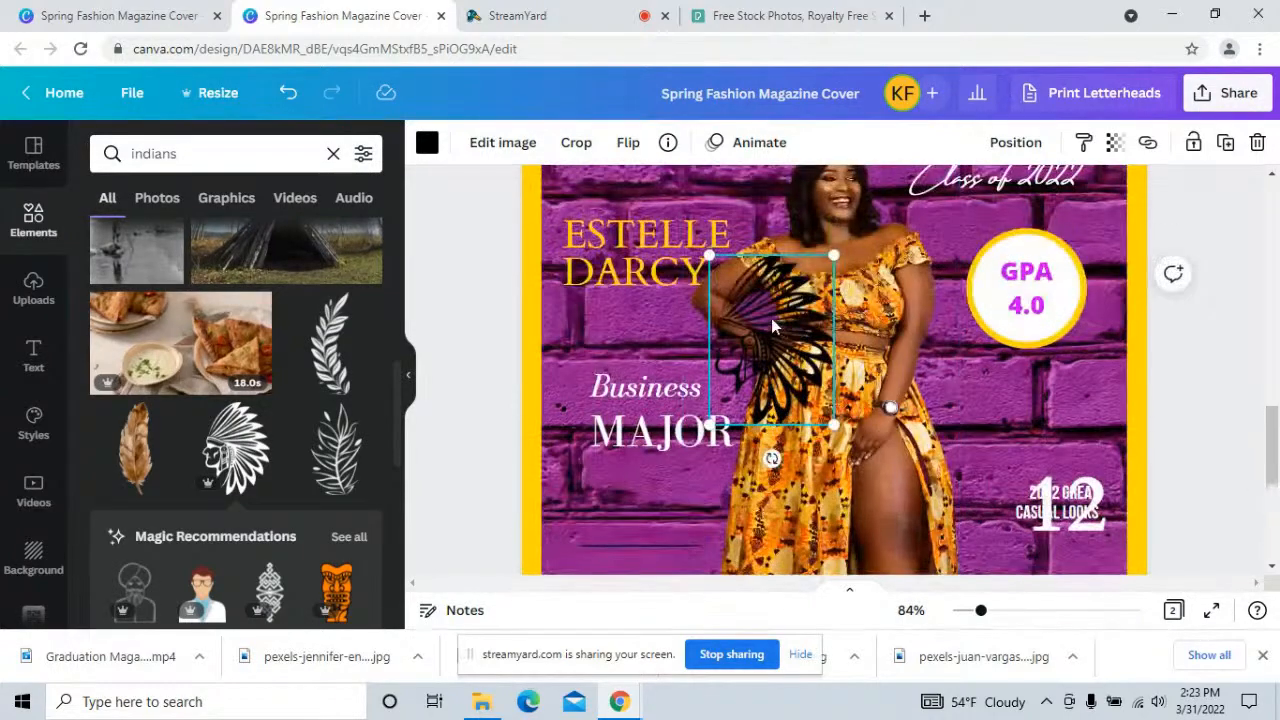
pyautogui.moveTo(833, 425); pyautogui.dragTo(794, 373)
pyautogui.moveTo(794, 325); pyautogui.dragTo(638, 528)
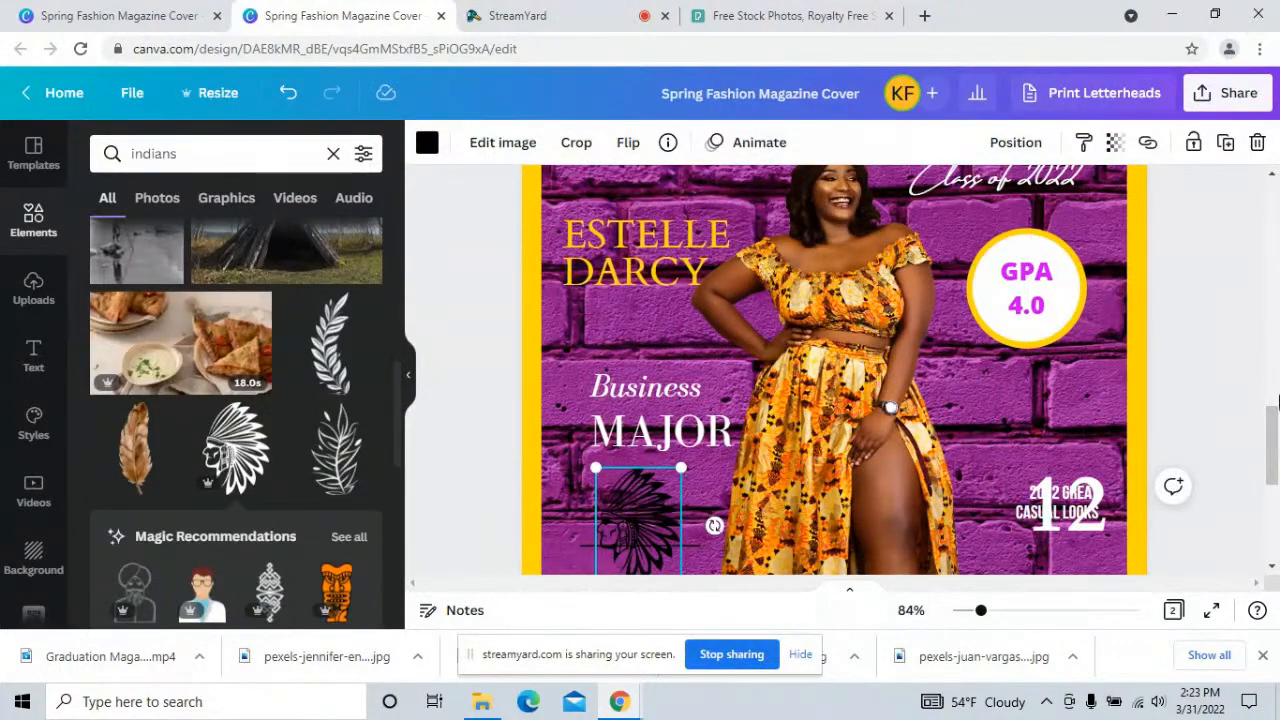
pyautogui.moveTo(1272, 430); pyautogui.dragTo(1275, 485)
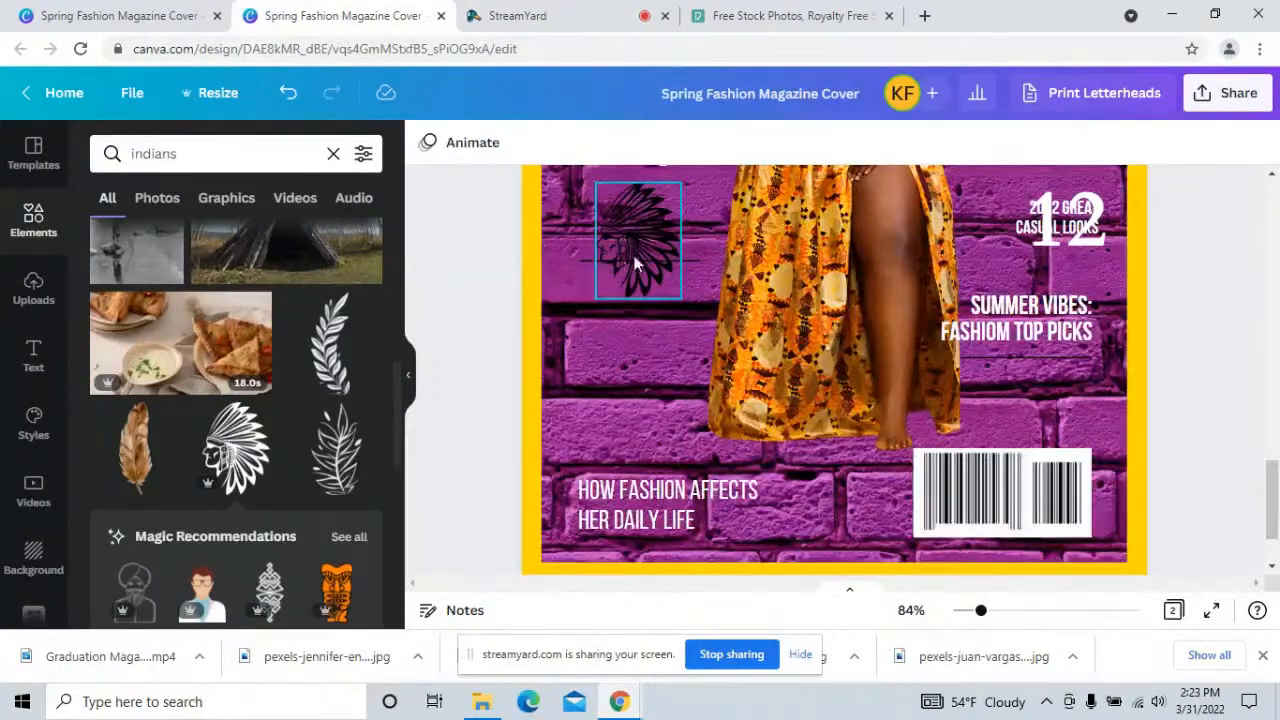
pyautogui.moveTo(620, 255); pyautogui.dragTo(636, 406)
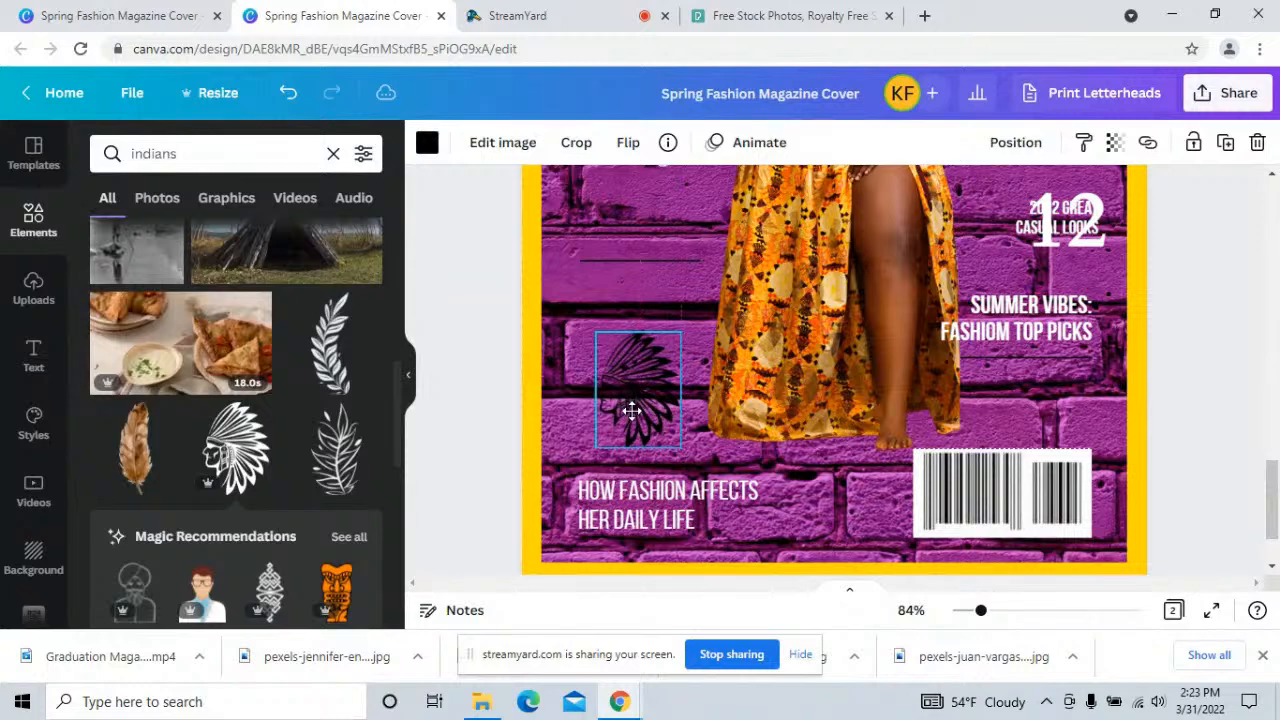
# - Recolour the headdress graphic with the document yellow #ffd600 and flip it horizontally, aligning it with the text below
pyautogui.click(427, 143)
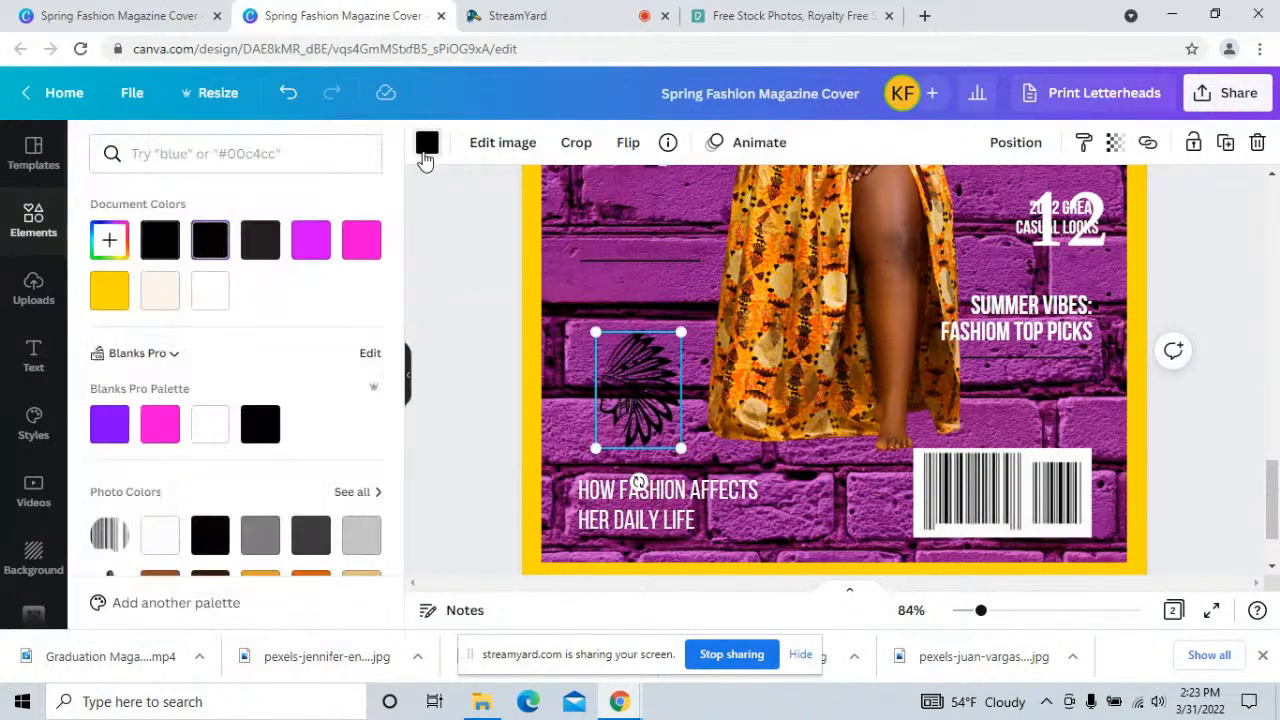
pyautogui.click(109, 292)
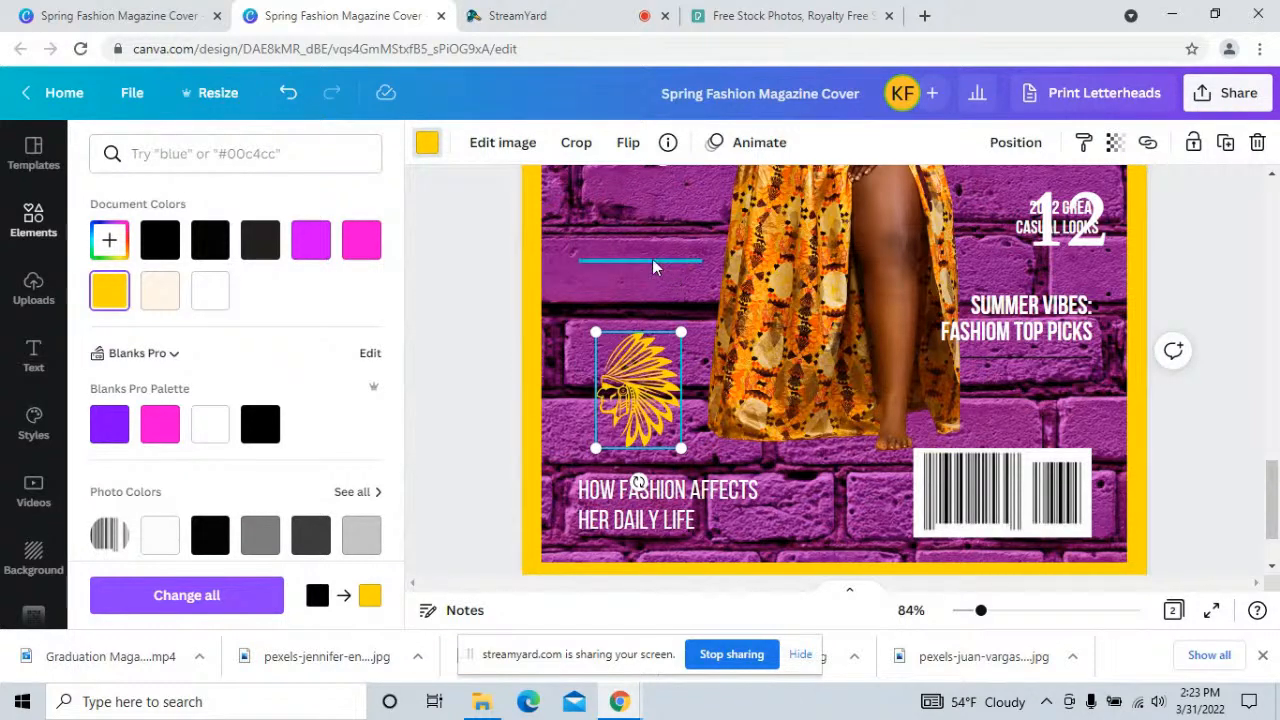
pyautogui.moveTo(600, 395); pyautogui.dragTo(594, 394)
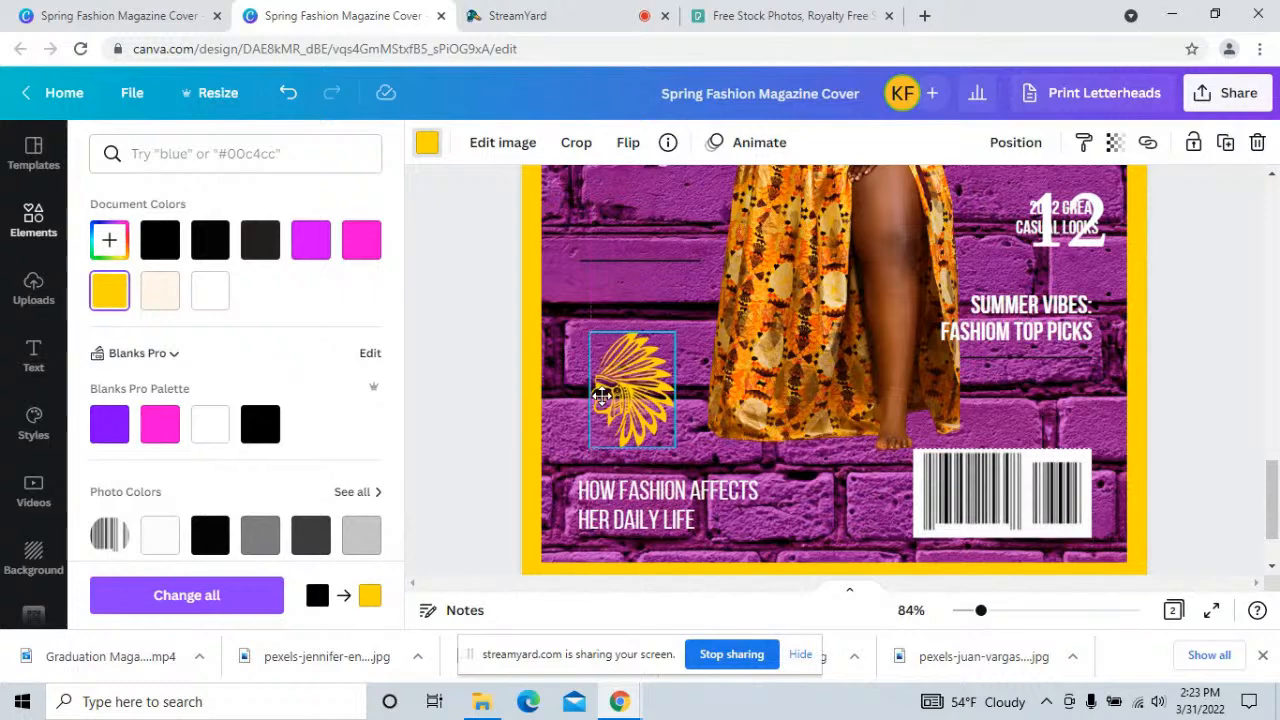
pyautogui.click(628, 145)
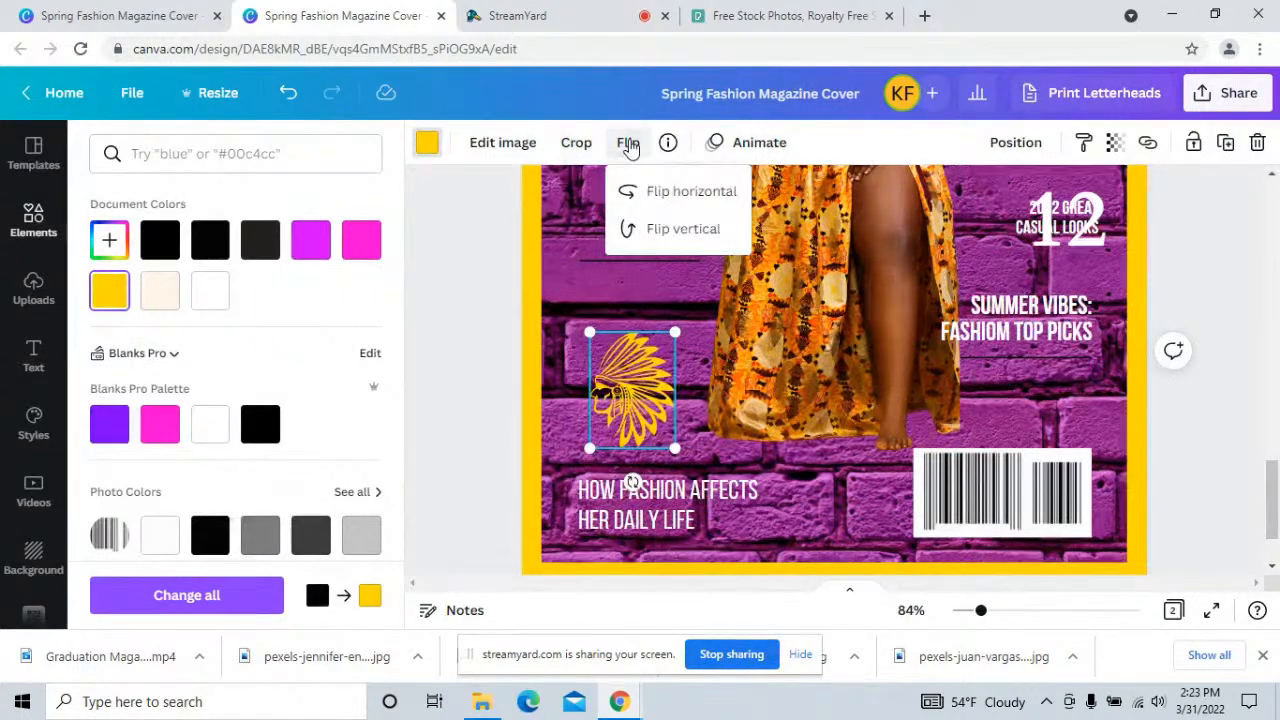
pyautogui.click(636, 193)
pyautogui.moveTo(638, 402); pyautogui.dragTo(624, 409)
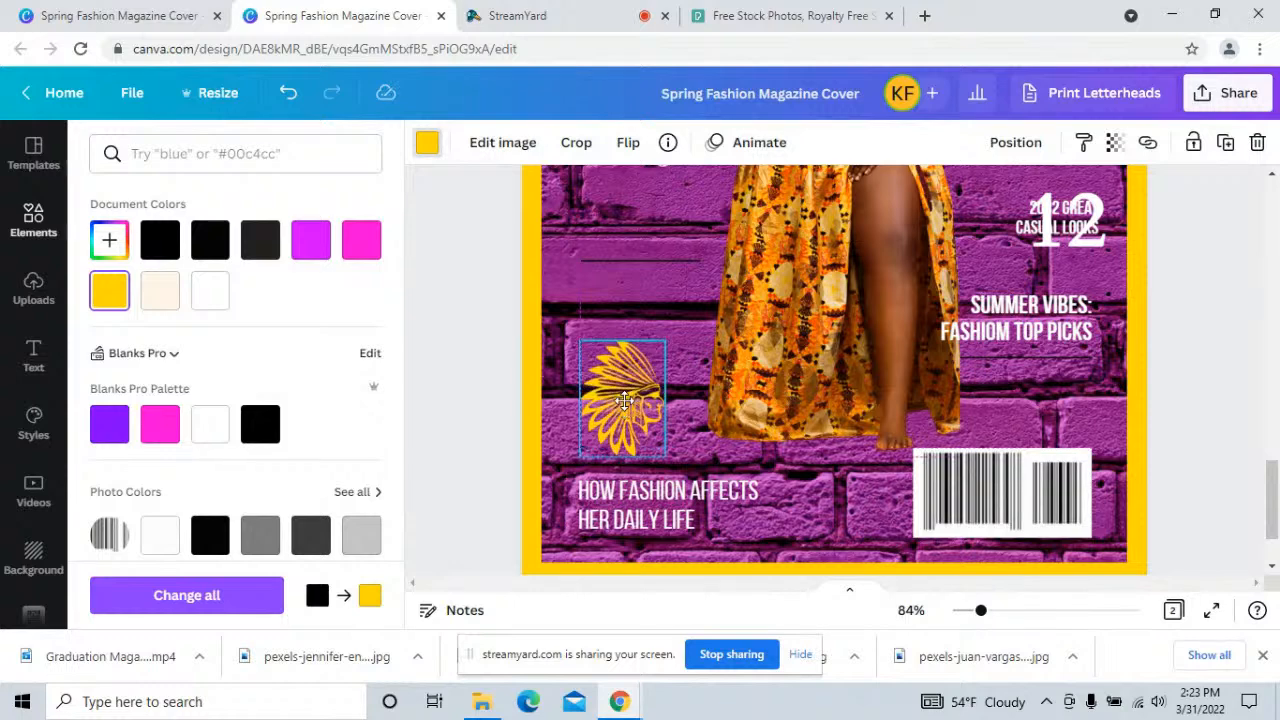
# - Replace the "How fashion affects her daily life" text with "PHOENIX HIGH SCHOOL"
pyautogui.click(705, 498)
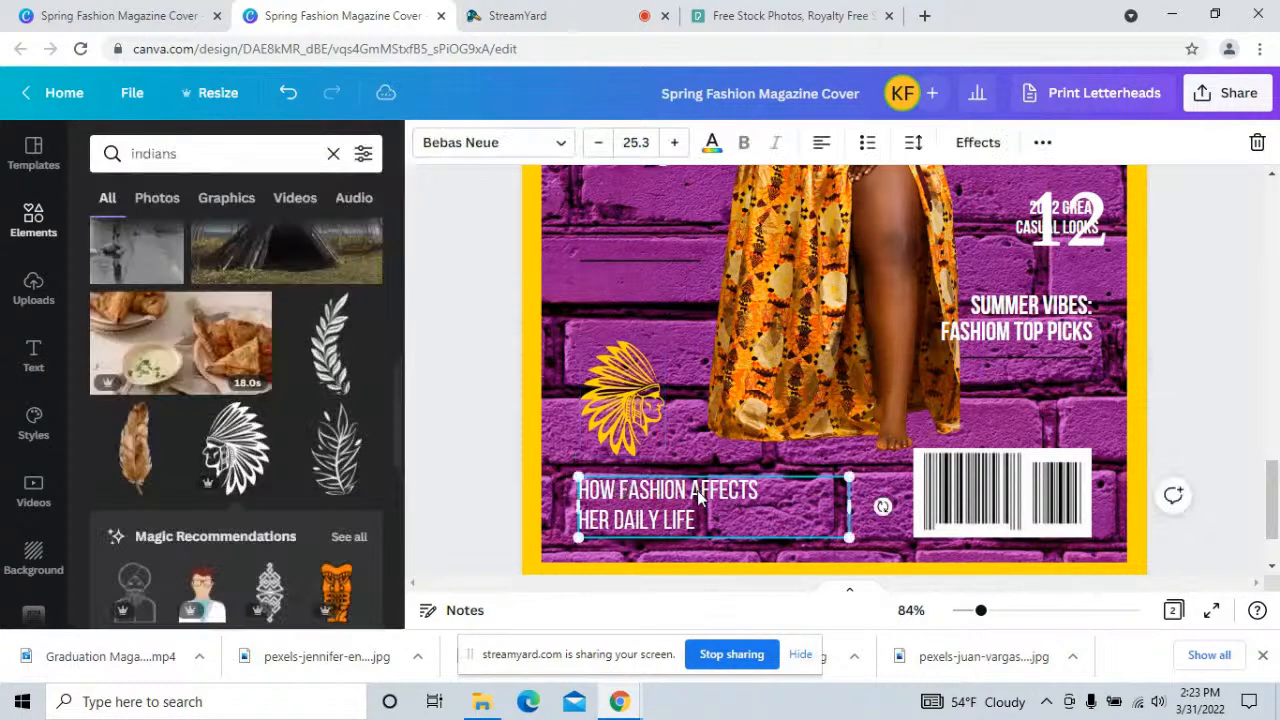
pyautogui.click(706, 491)
pyautogui.click(703, 522)
pyautogui.moveTo(703, 522); pyautogui.dragTo(568, 478)
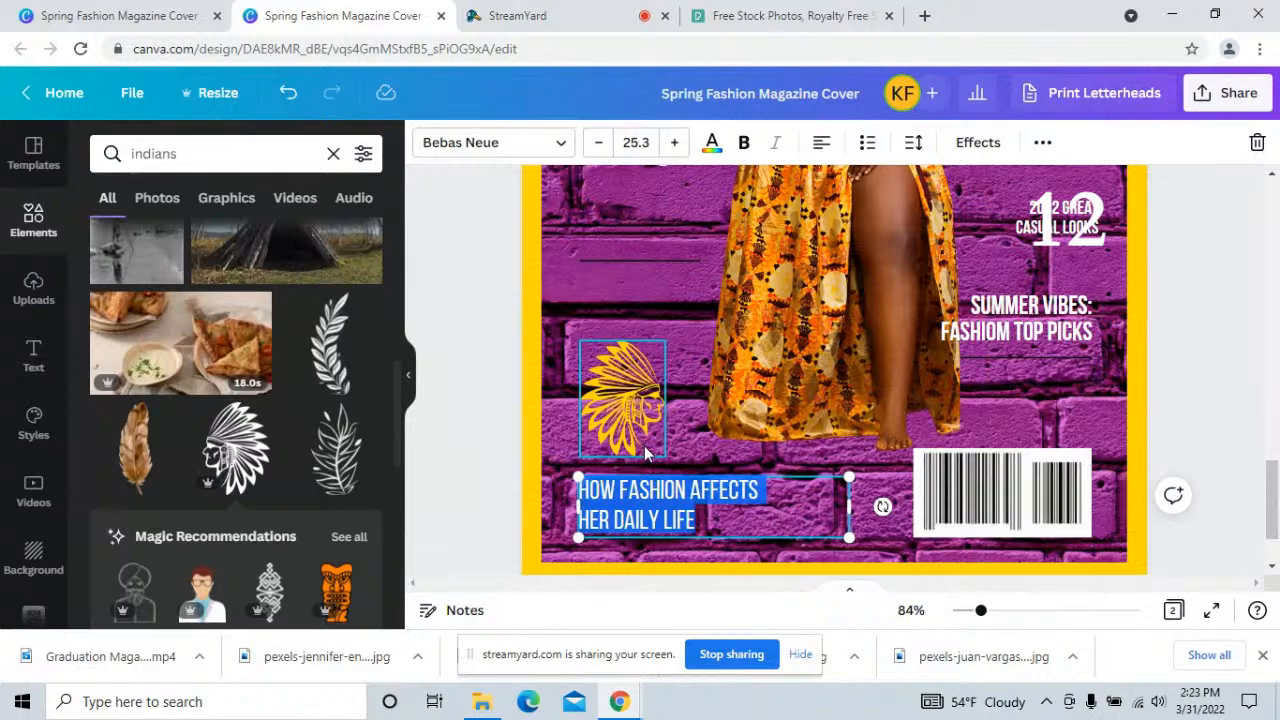
pyautogui.press('BackSpace')
pyautogui.write('SHI')
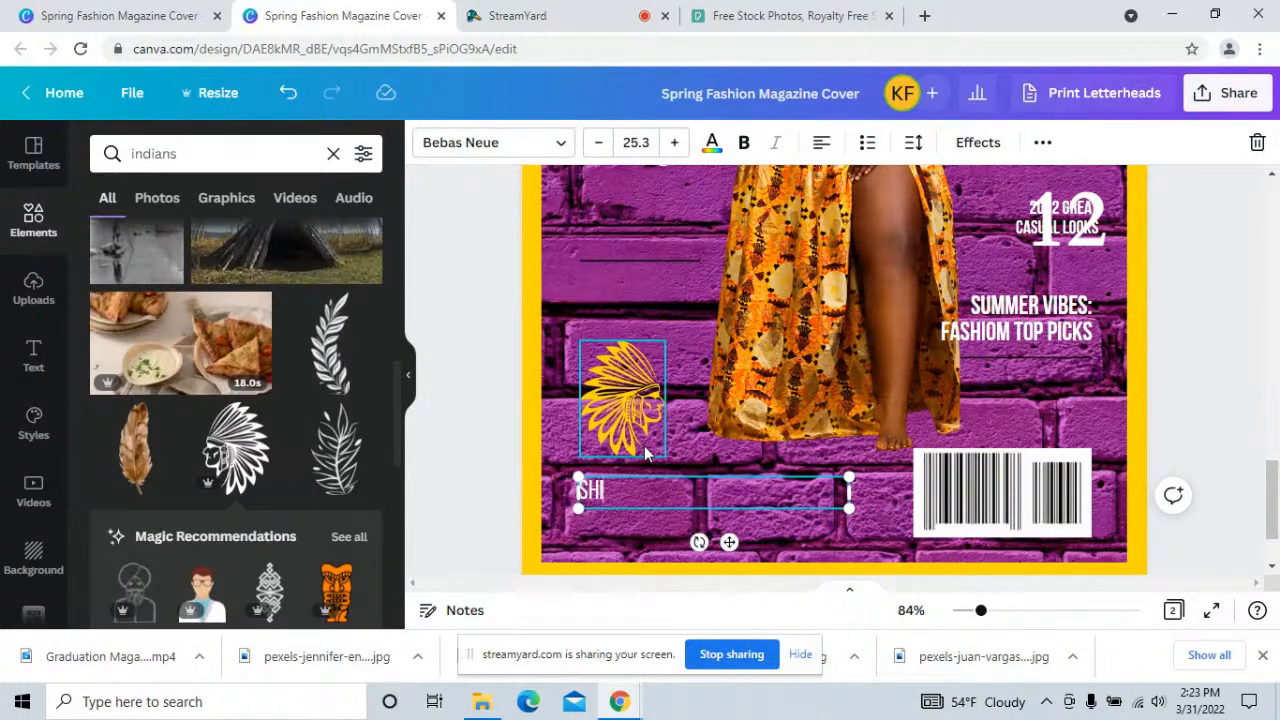
pyautogui.press('BackSpace')
pyautogui.press('BackSpace')
pyautogui.write('PHOENIX HIGH')
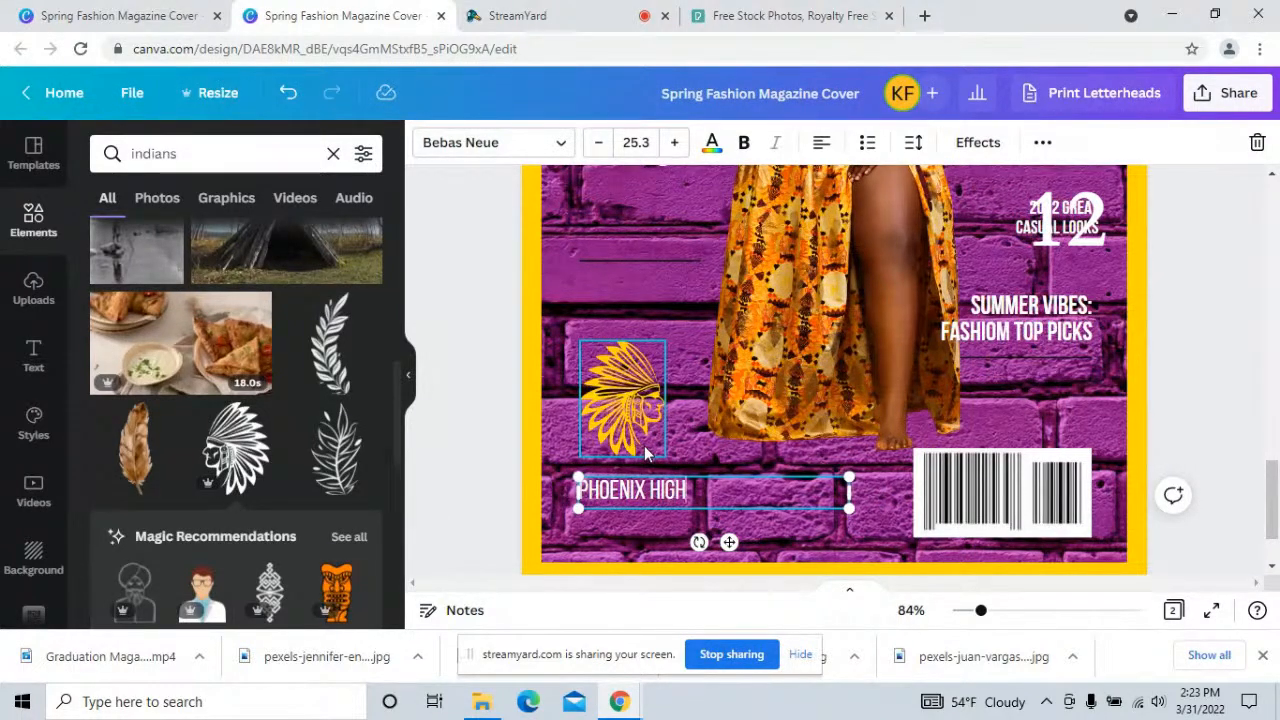
pyautogui.write(' SCHOOL')
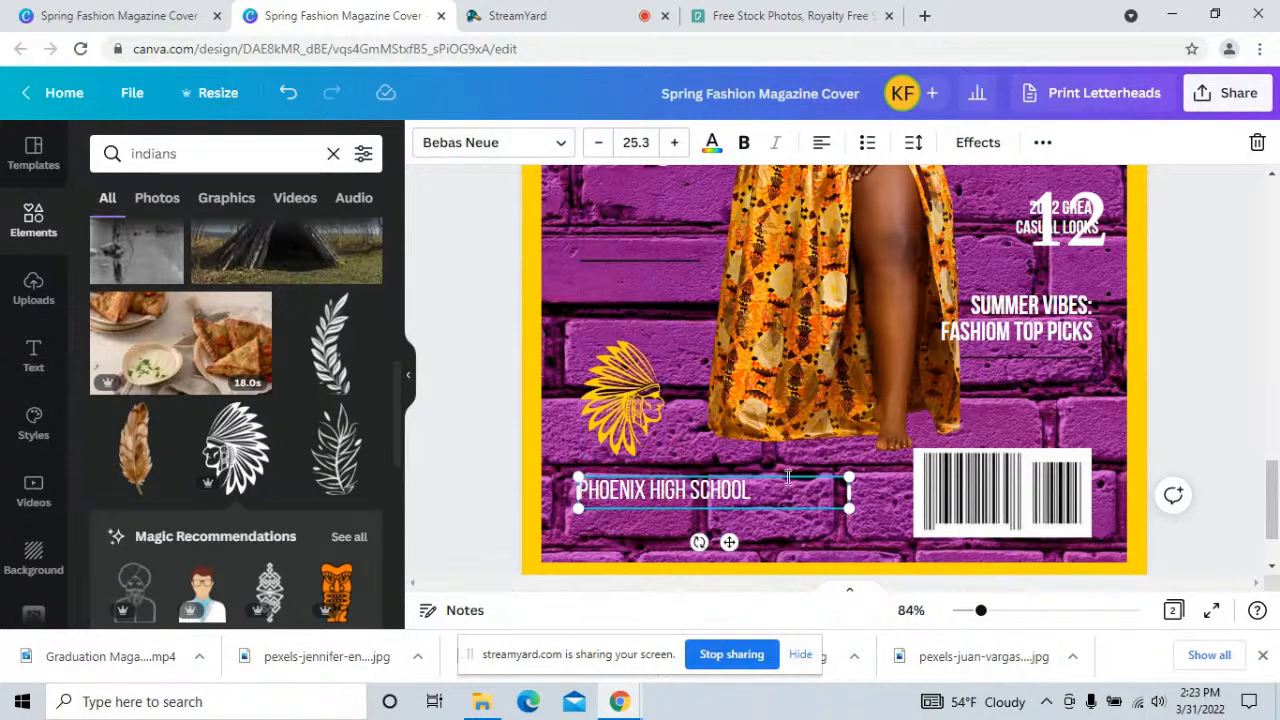
# - Centre-align the school name and fit it above the headdress graphic as two lines at font size 24
pyautogui.click(821, 142)
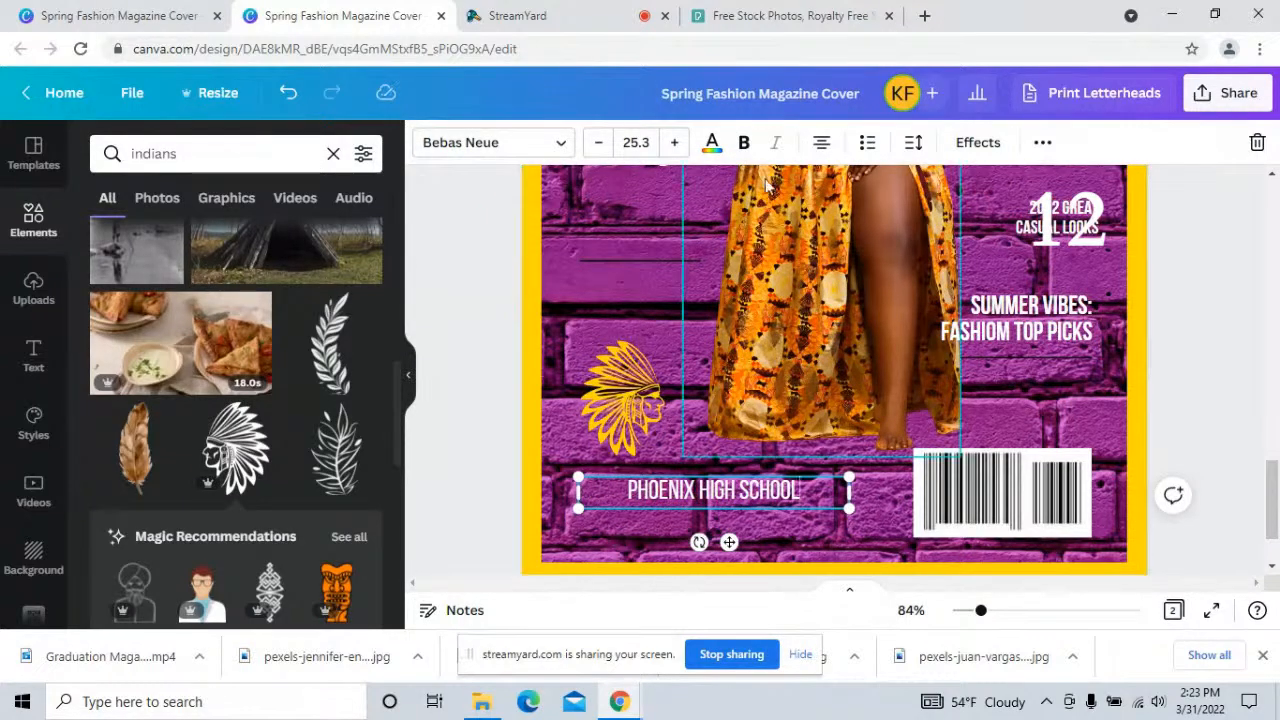
pyautogui.moveTo(665, 498); pyautogui.dragTo(613, 306)
pyautogui.click(628, 307)
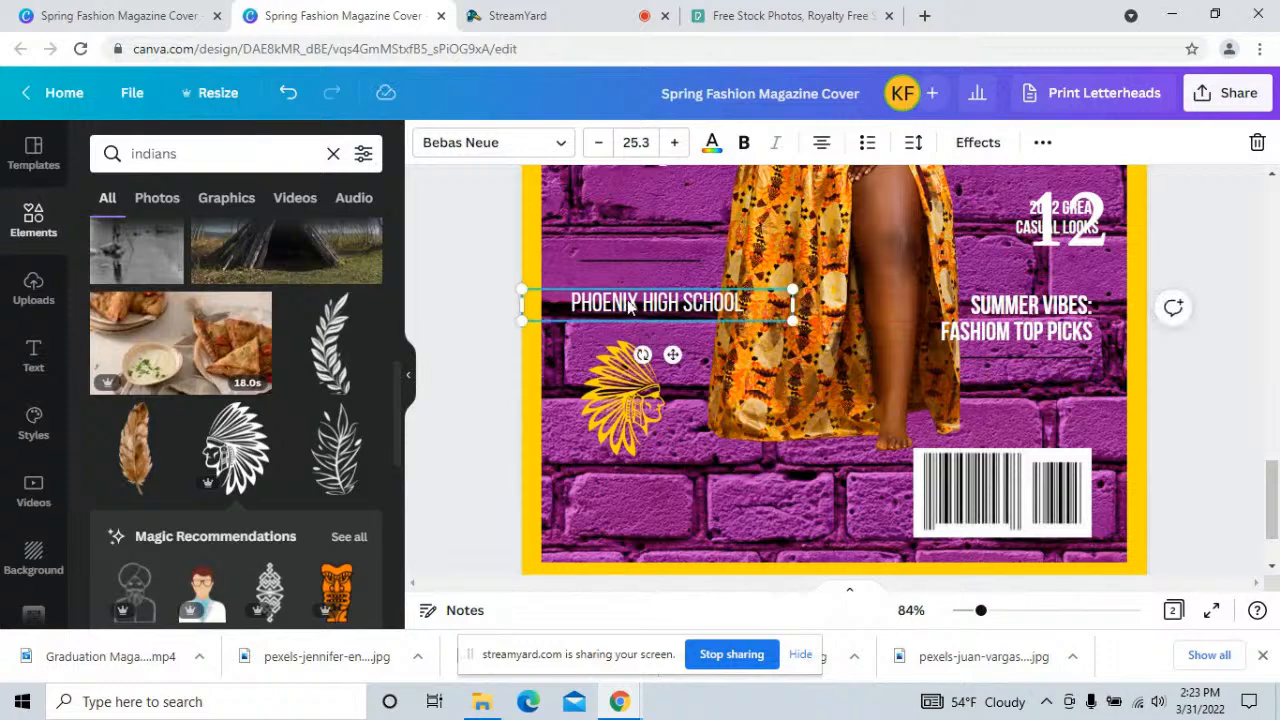
pyautogui.moveTo(791, 318); pyautogui.dragTo(629, 256)
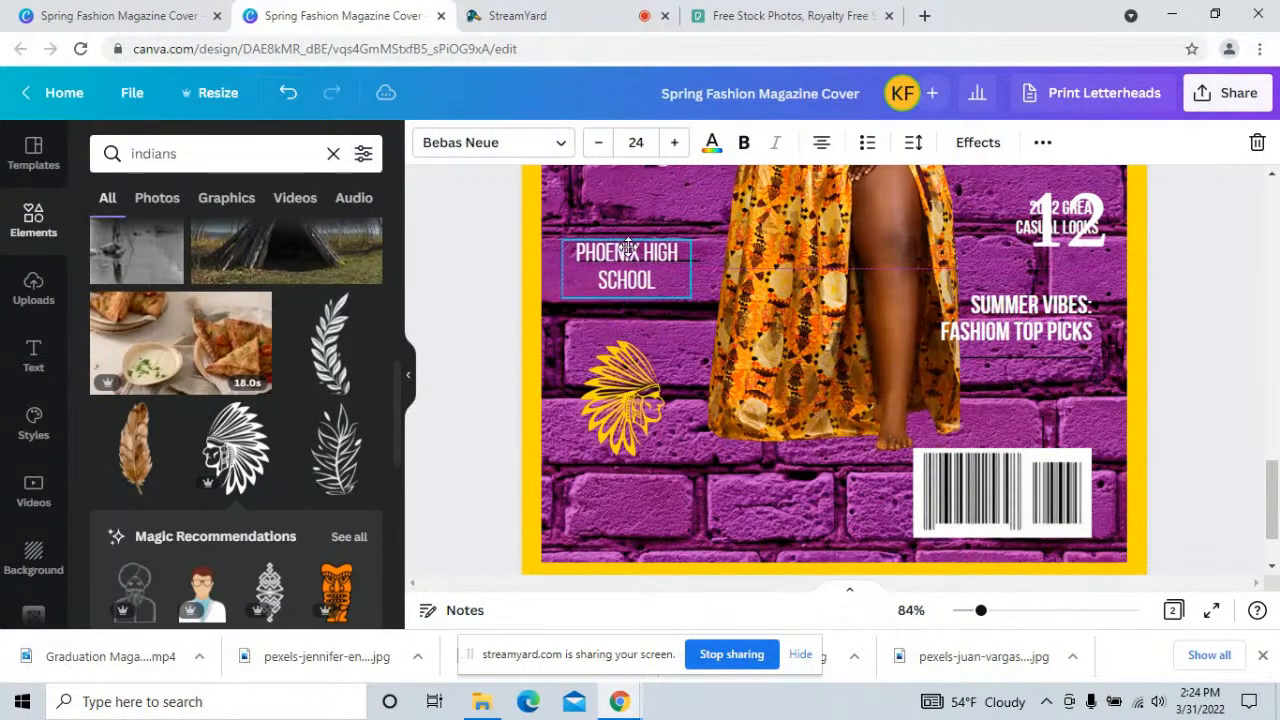
# - Make the school name bold and yellow #ffd600, positioned slightly higher beneath the "Business MAJOR" text
pyautogui.click(747, 156)
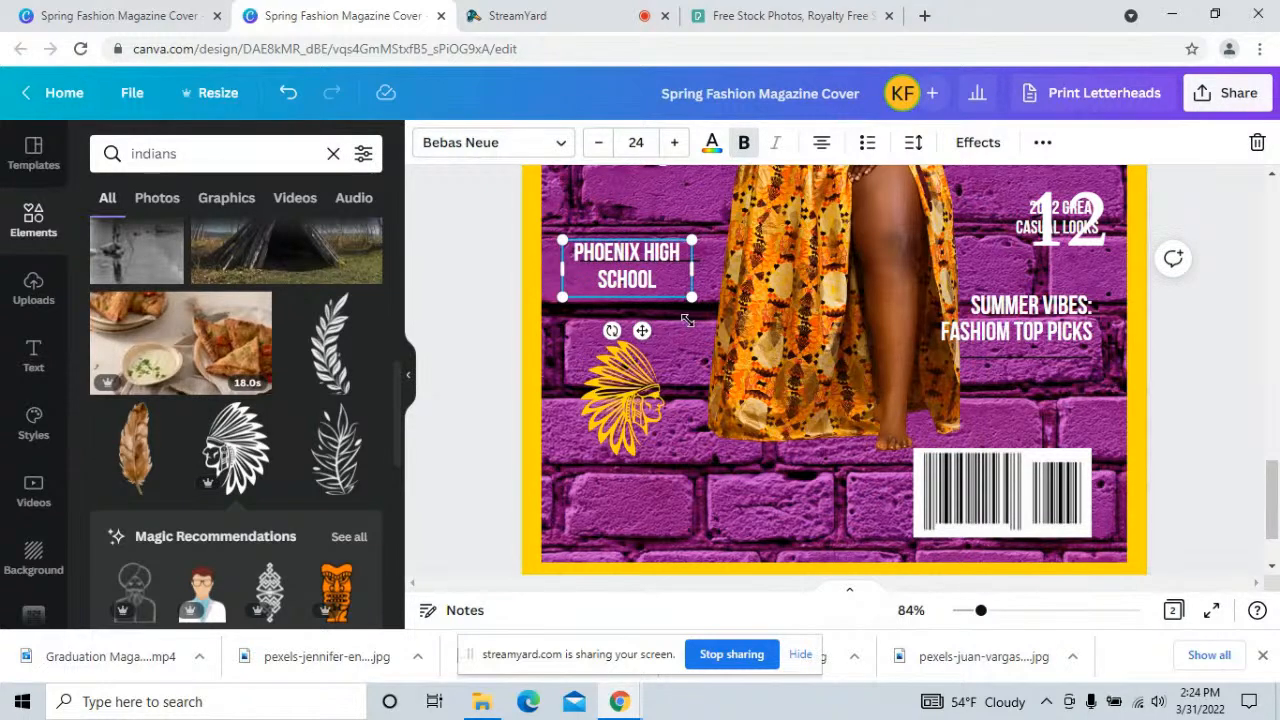
pyautogui.scroll(2, 707, 354)
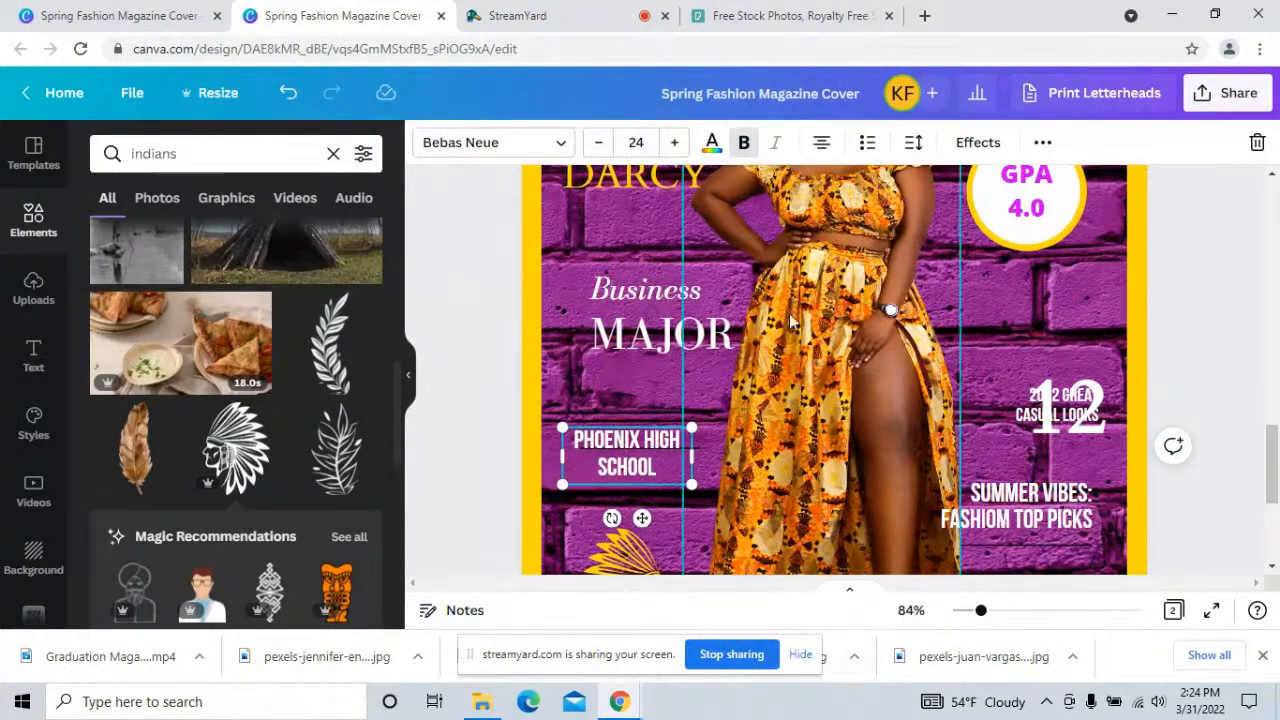
pyautogui.moveTo(627, 440)
pyautogui.mouseDown()
pyautogui.moveTo(623, 420)
pyautogui.moveTo(636, 422)
pyautogui.mouseUp()
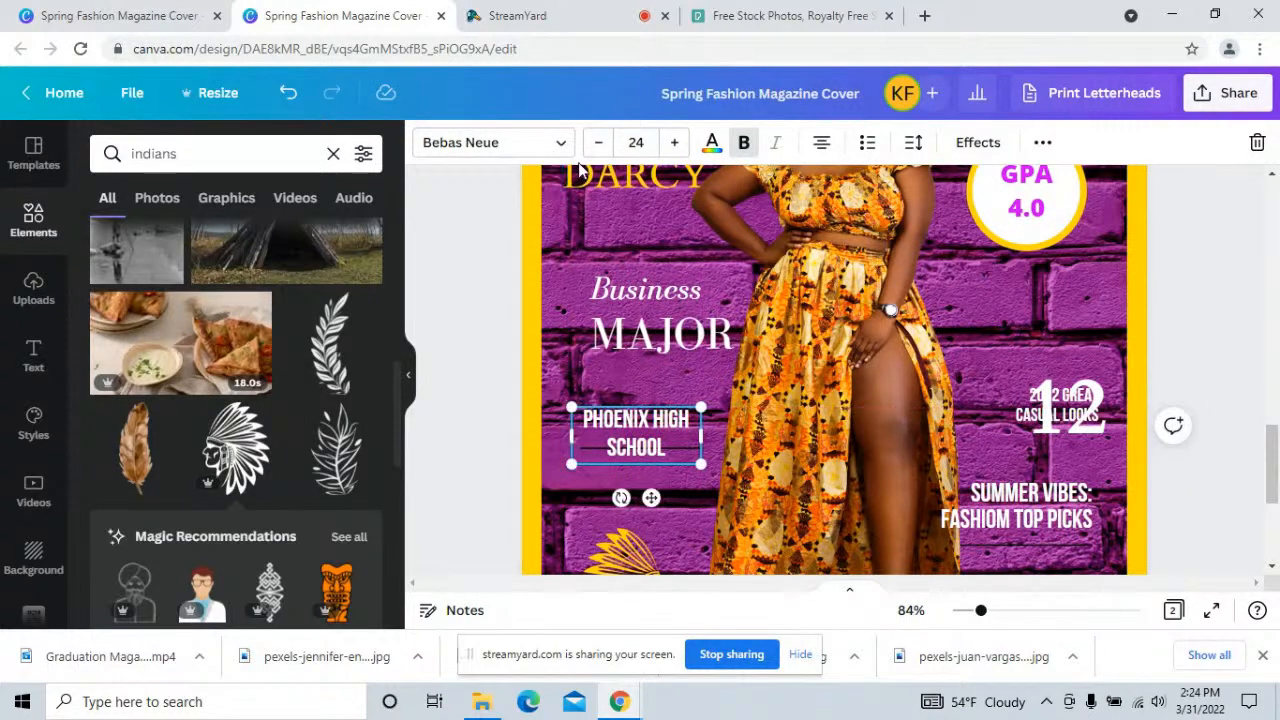
pyautogui.click(711, 142)
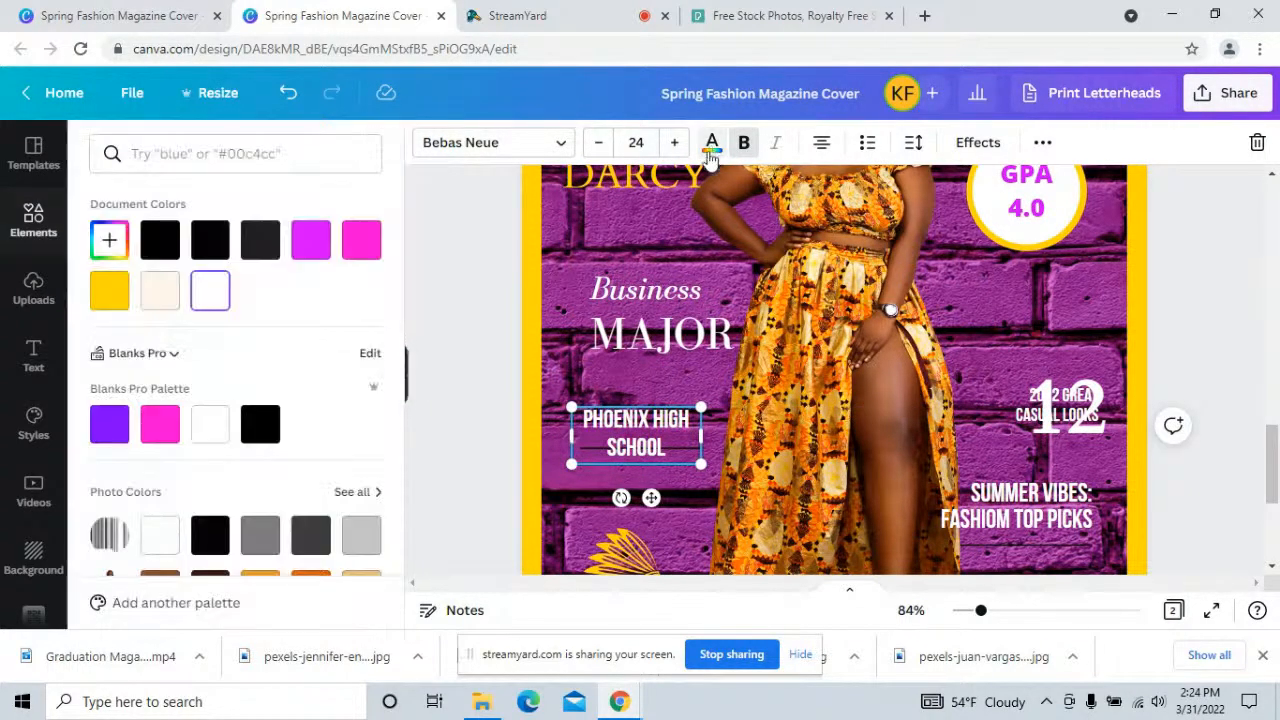
pyautogui.click(107, 295)
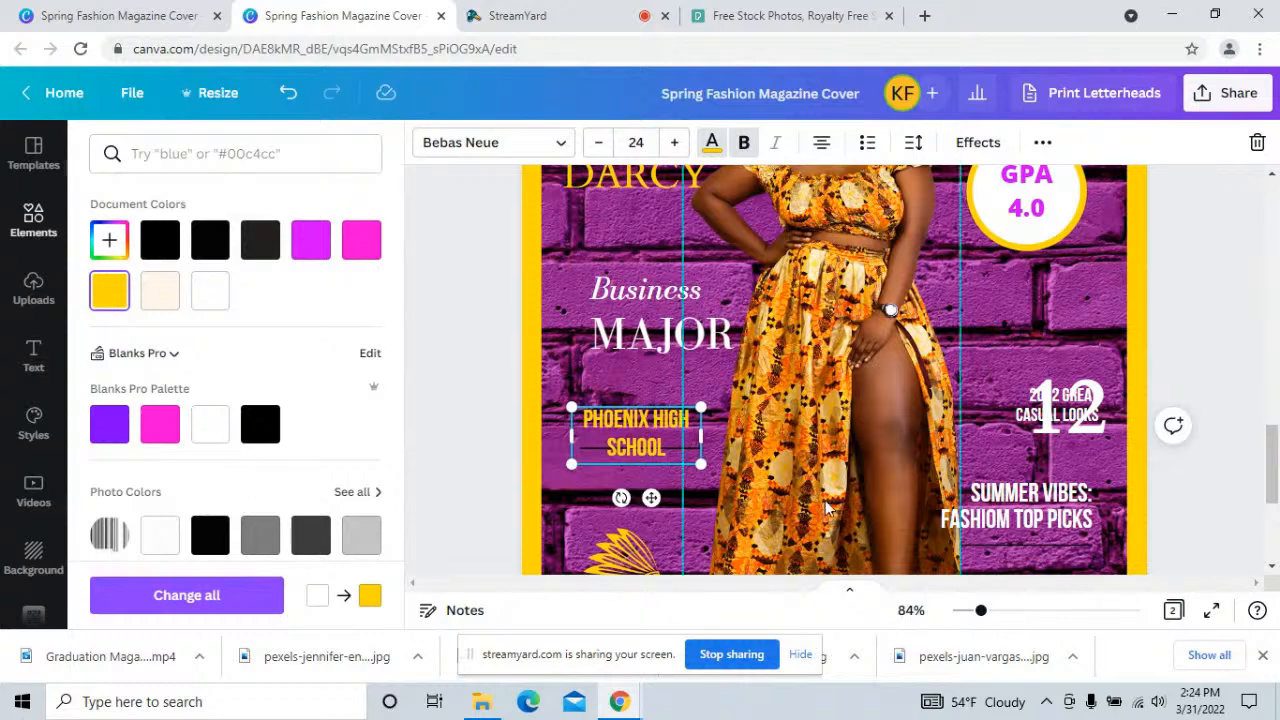
# - Move the headdress graphic slightly down and inward so it sits centred below the school name
pyautogui.scroll(-2, 1008, 380)
pyautogui.click(638, 406)
pyautogui.moveTo(638, 406); pyautogui.dragTo(643, 418)
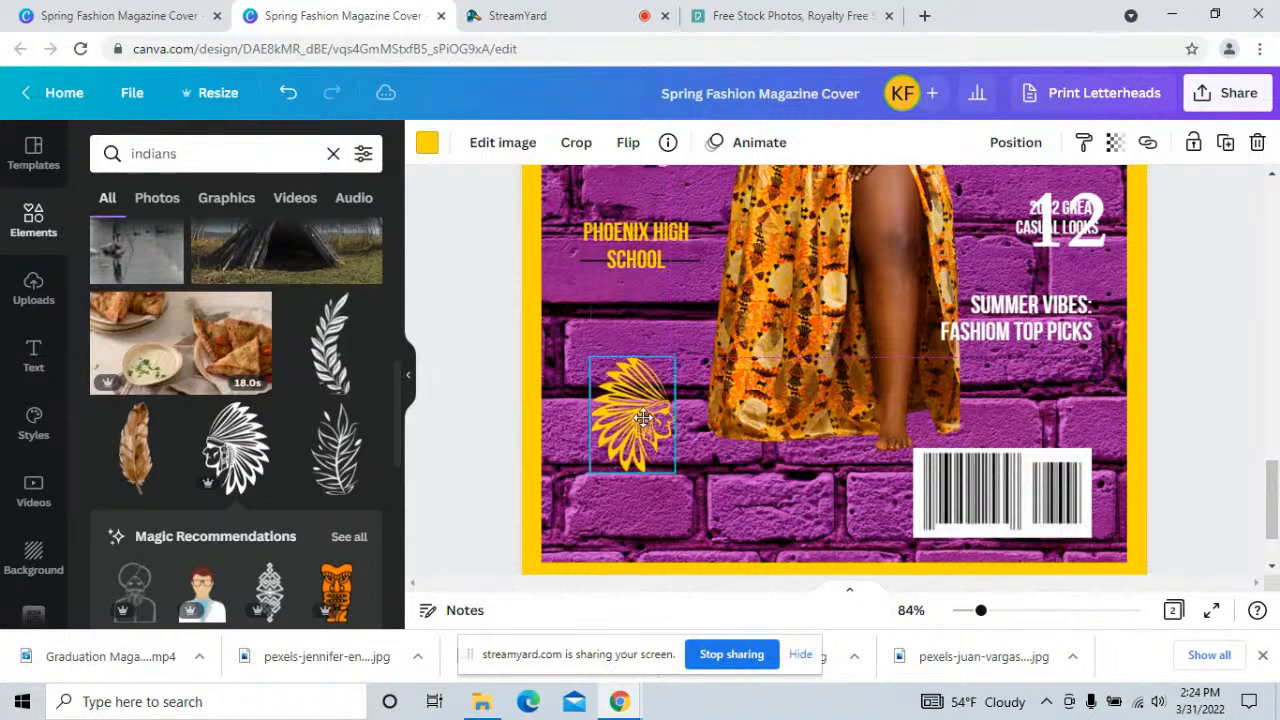
# - Try the Shadow, Lift, Neon, Glitch and Background text effects on the school name
pyautogui.click(634, 262)
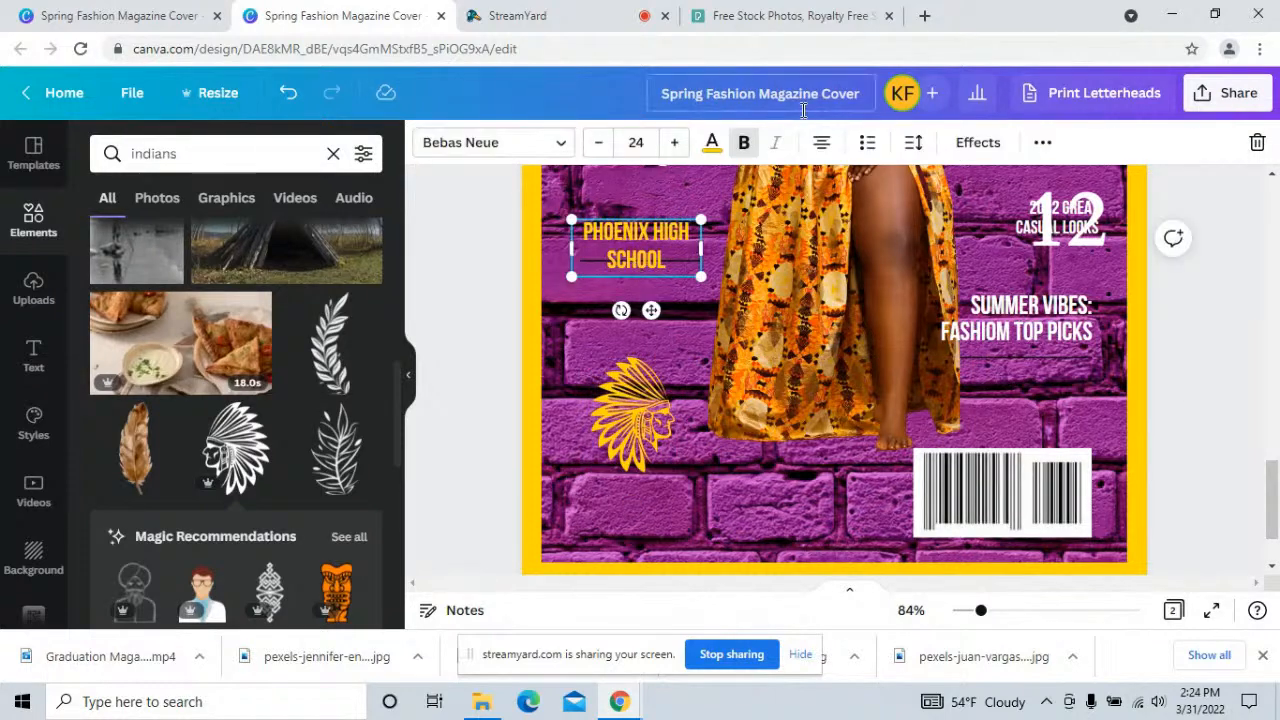
pyautogui.click(977, 142)
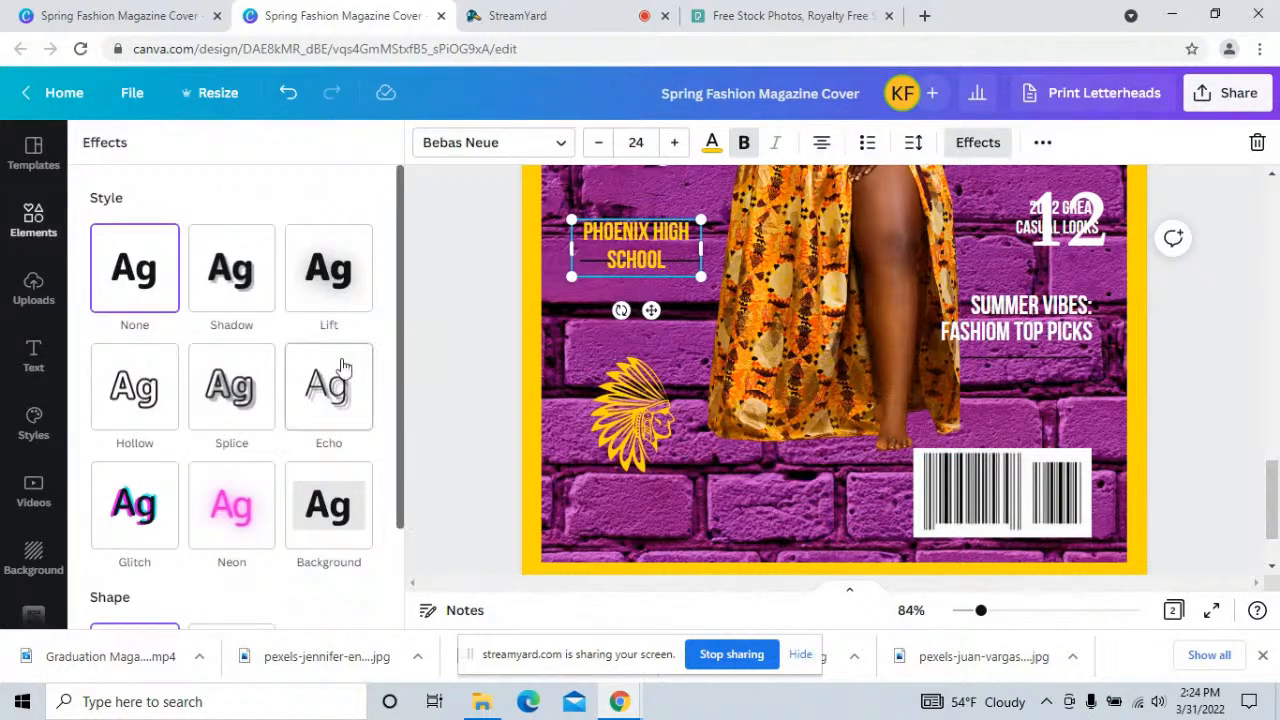
pyautogui.click(221, 286)
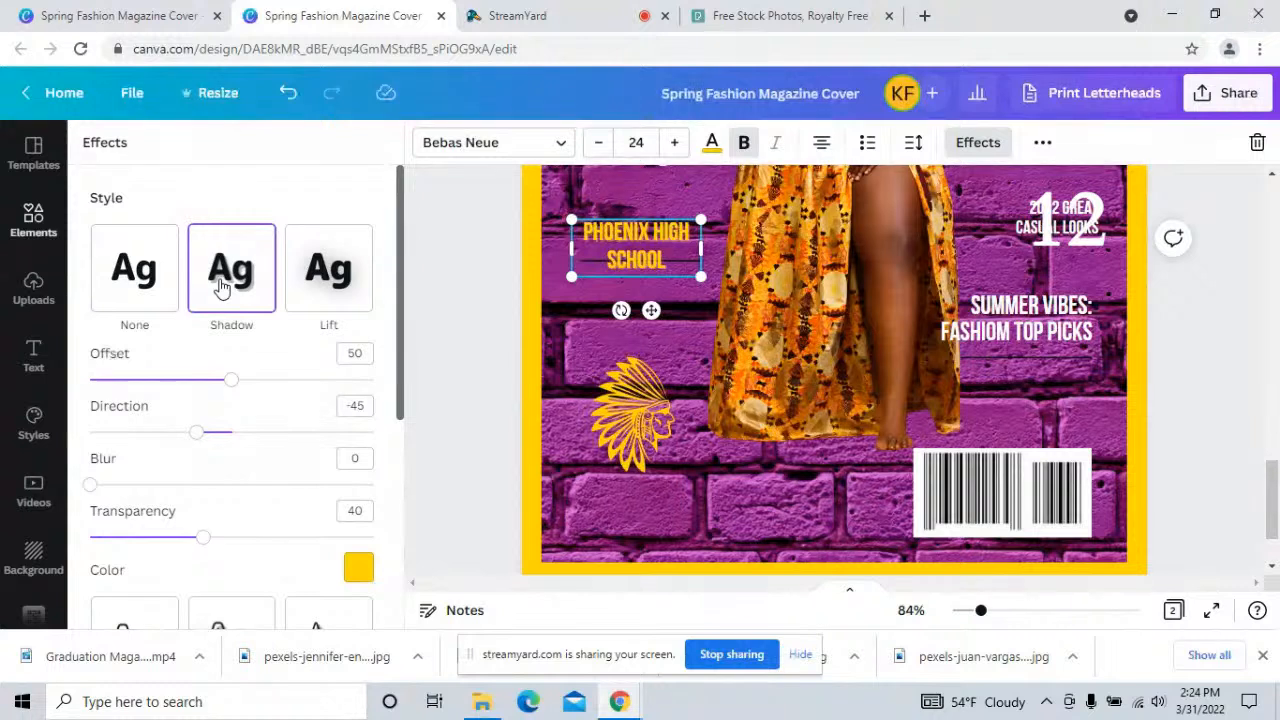
pyautogui.click(296, 285)
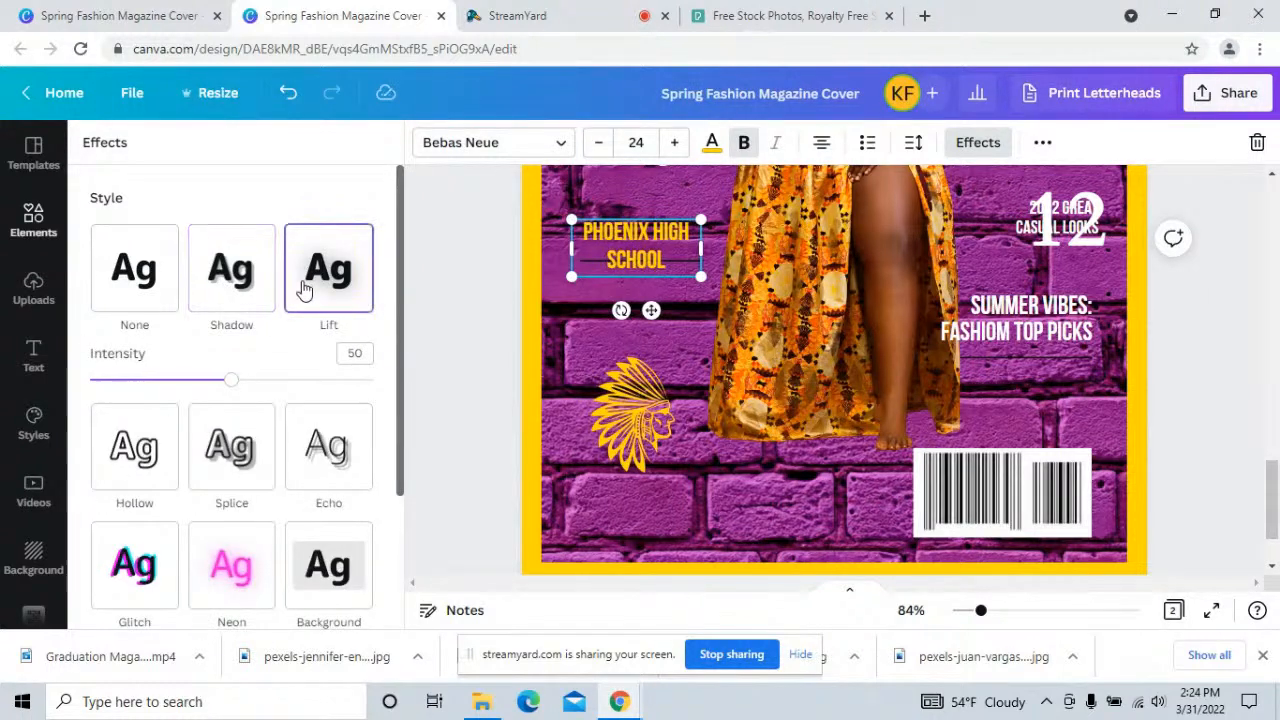
pyautogui.click(227, 572)
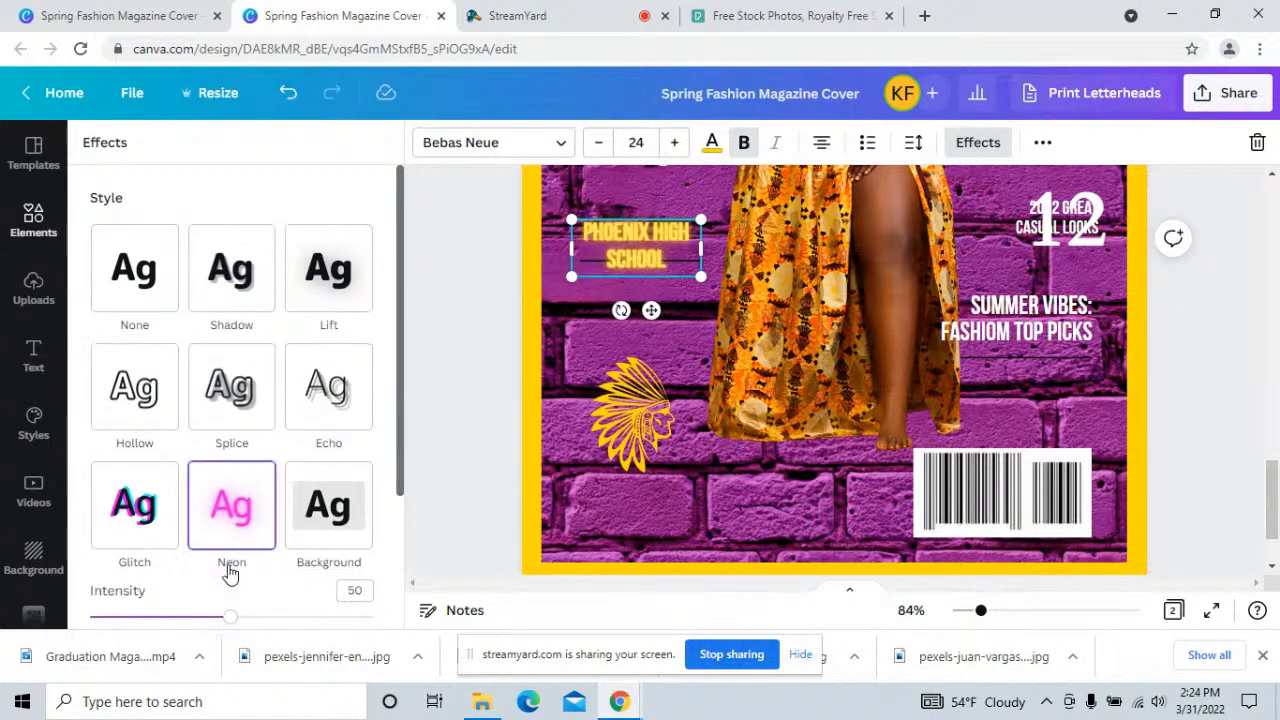
pyautogui.click(160, 524)
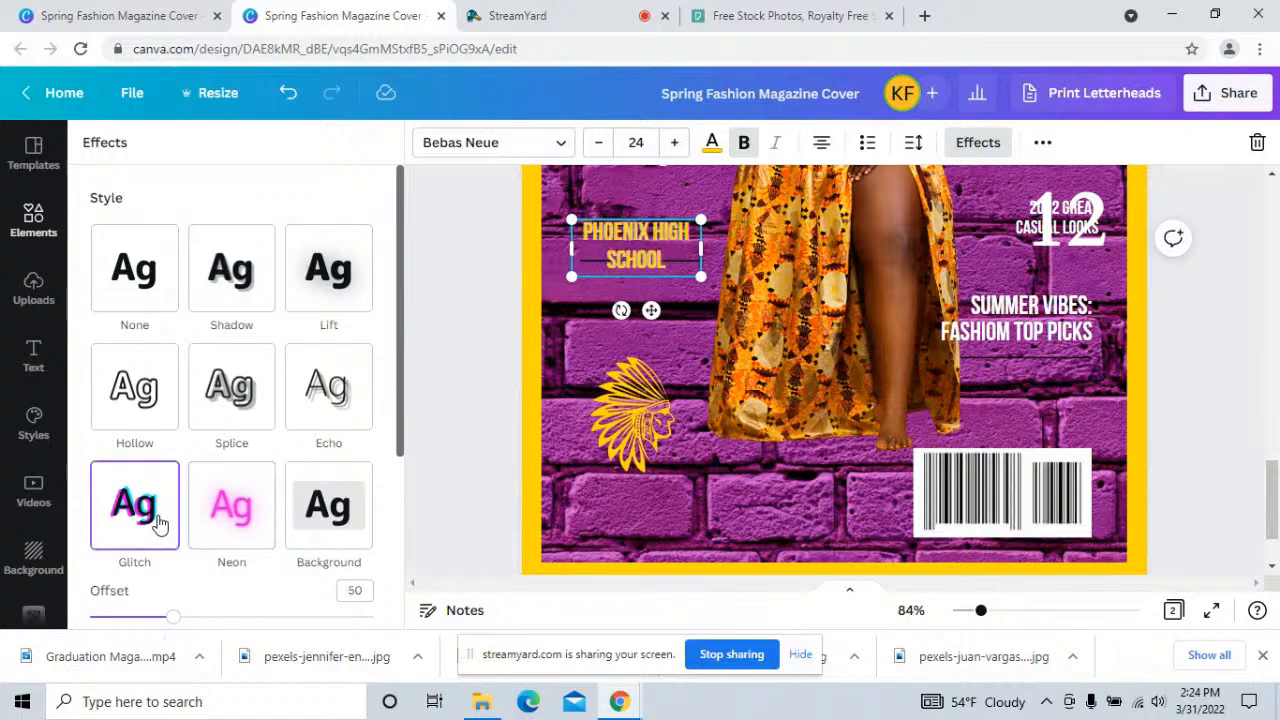
pyautogui.click(322, 506)
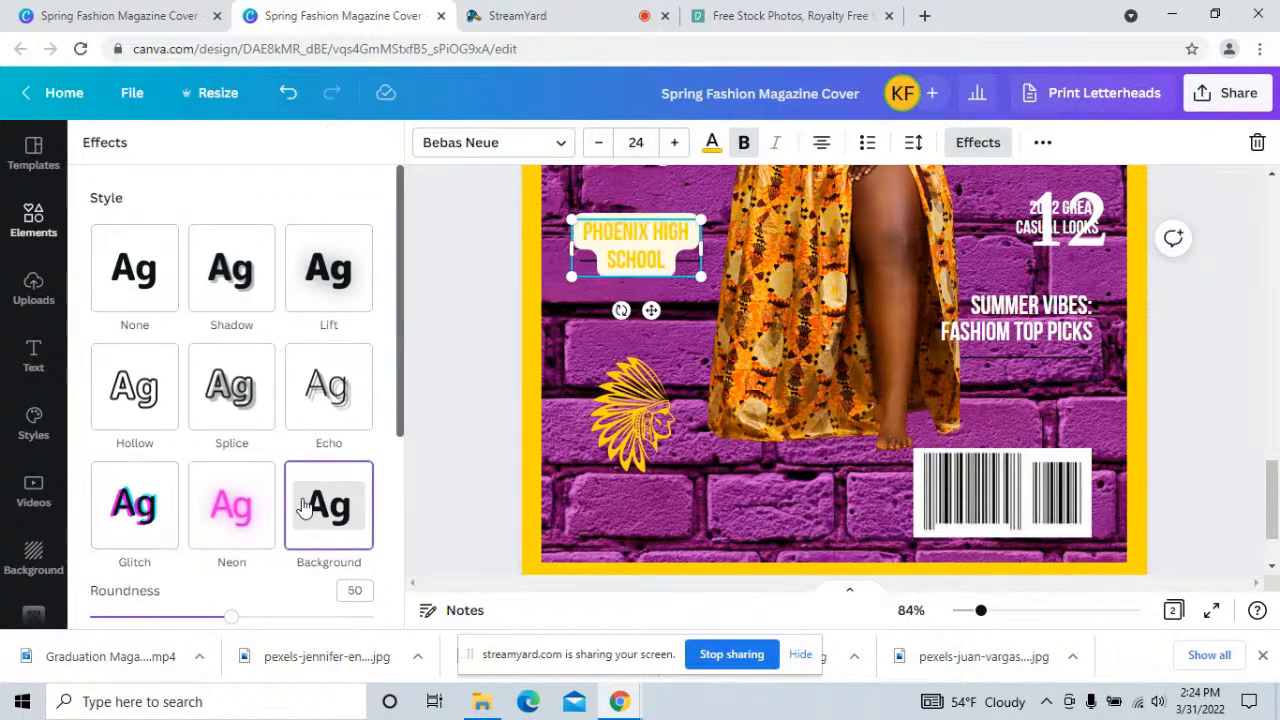
# - Apply the Splice effect to the school name and set the effect colour to black
pyautogui.click(228, 403)
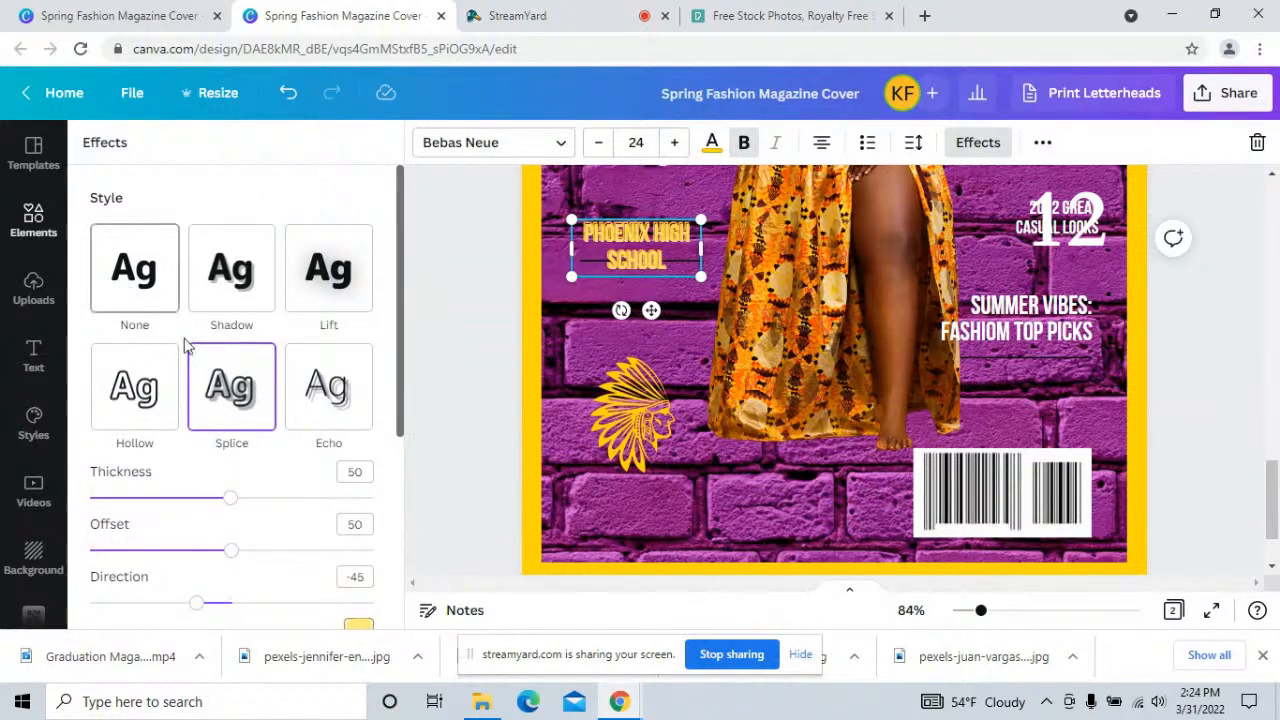
pyautogui.scroll(-1, 210, 380)
pyautogui.click(359, 539)
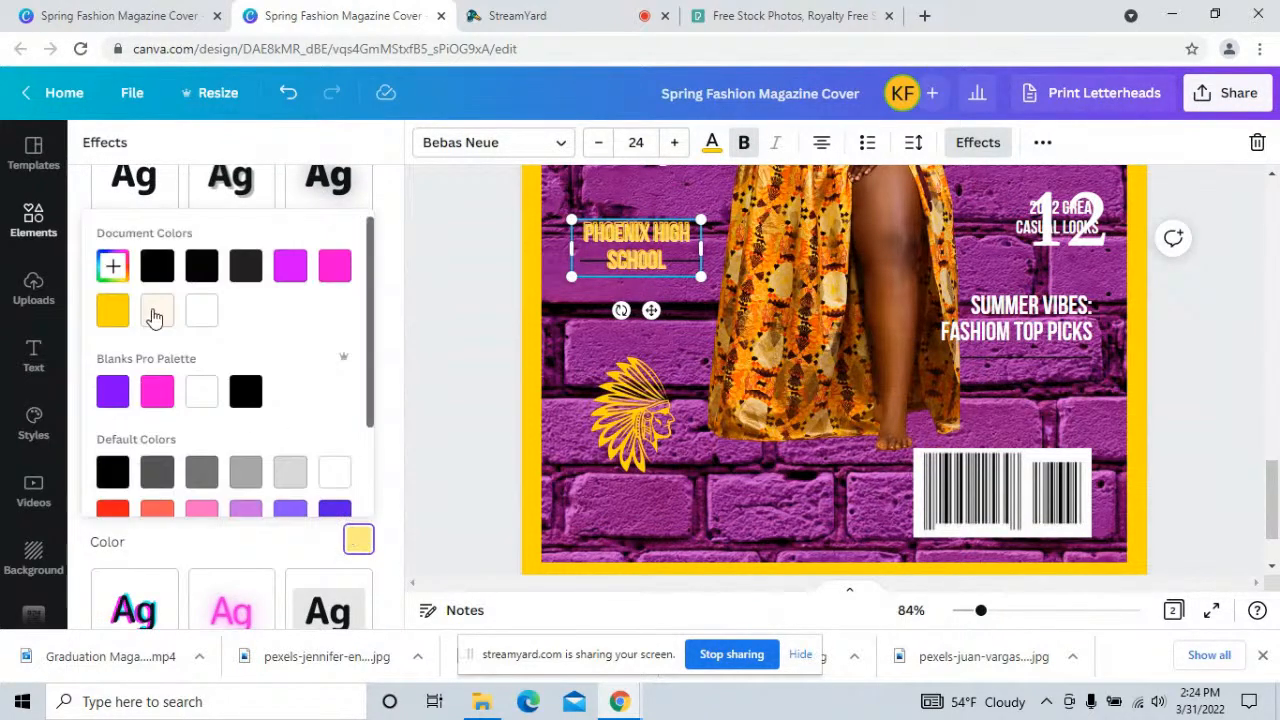
pyautogui.click(290, 266)
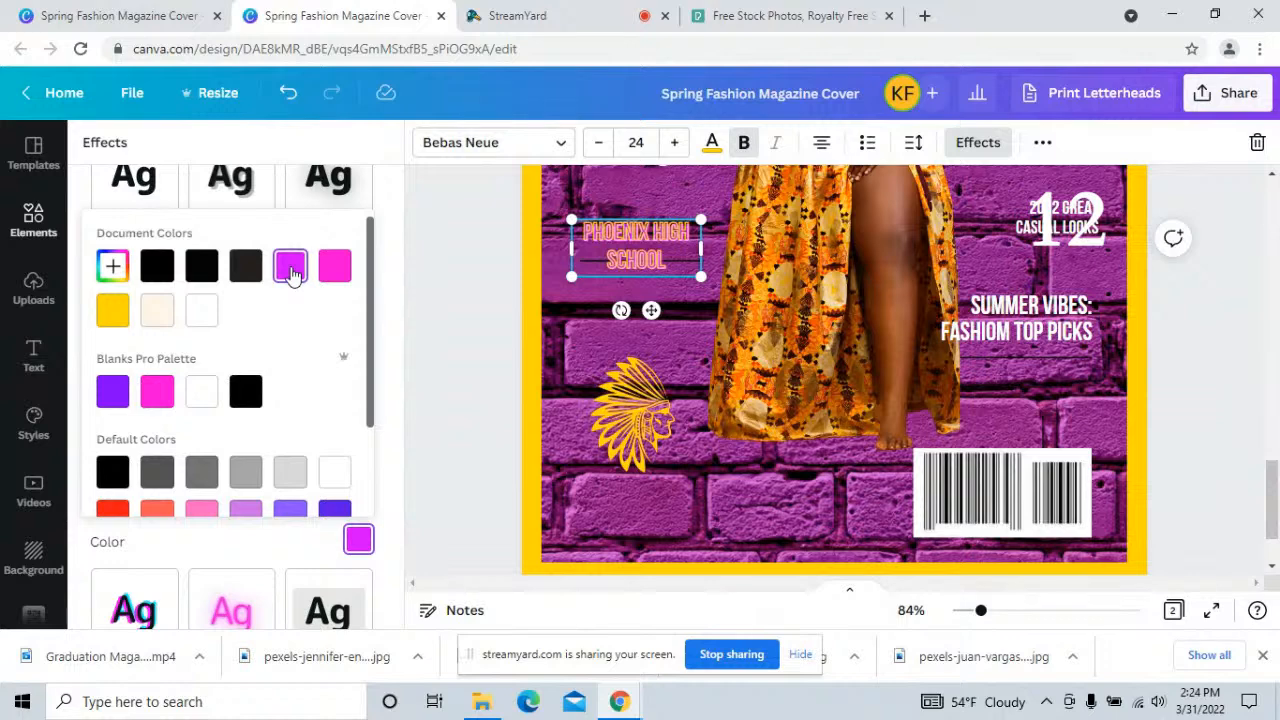
pyautogui.click(252, 268)
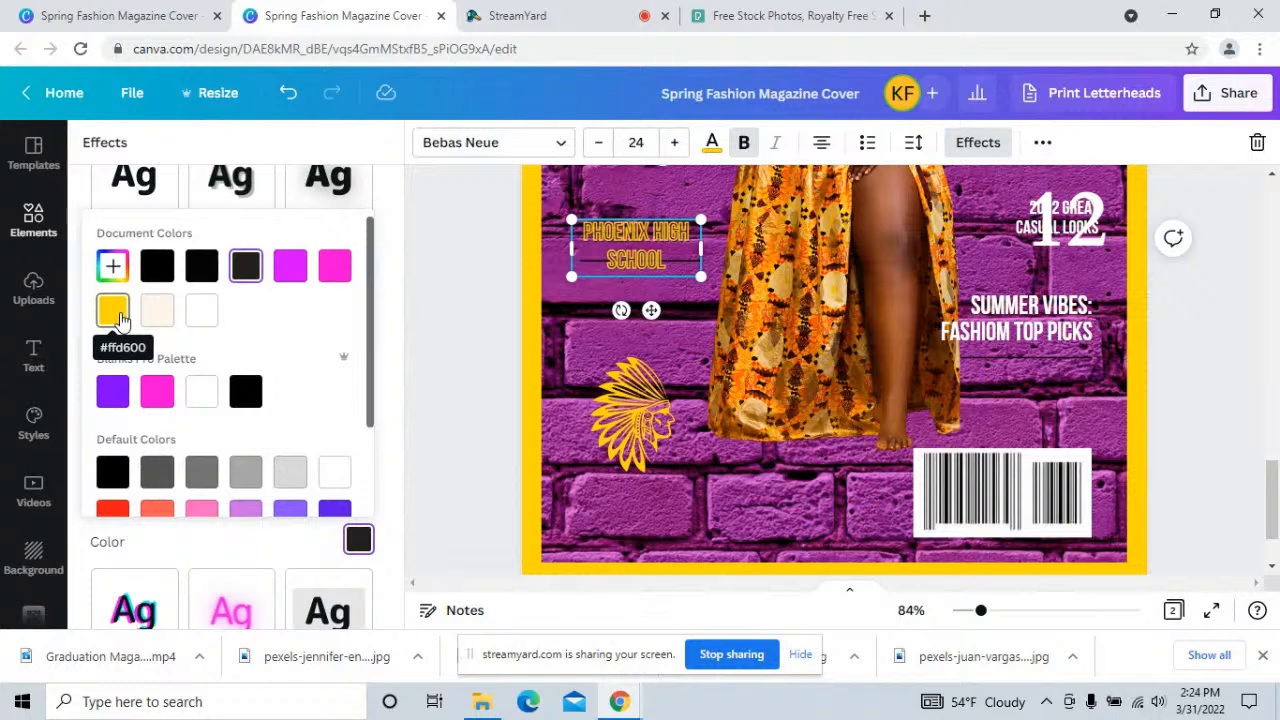
pyautogui.click(119, 316)
pyautogui.click(155, 270)
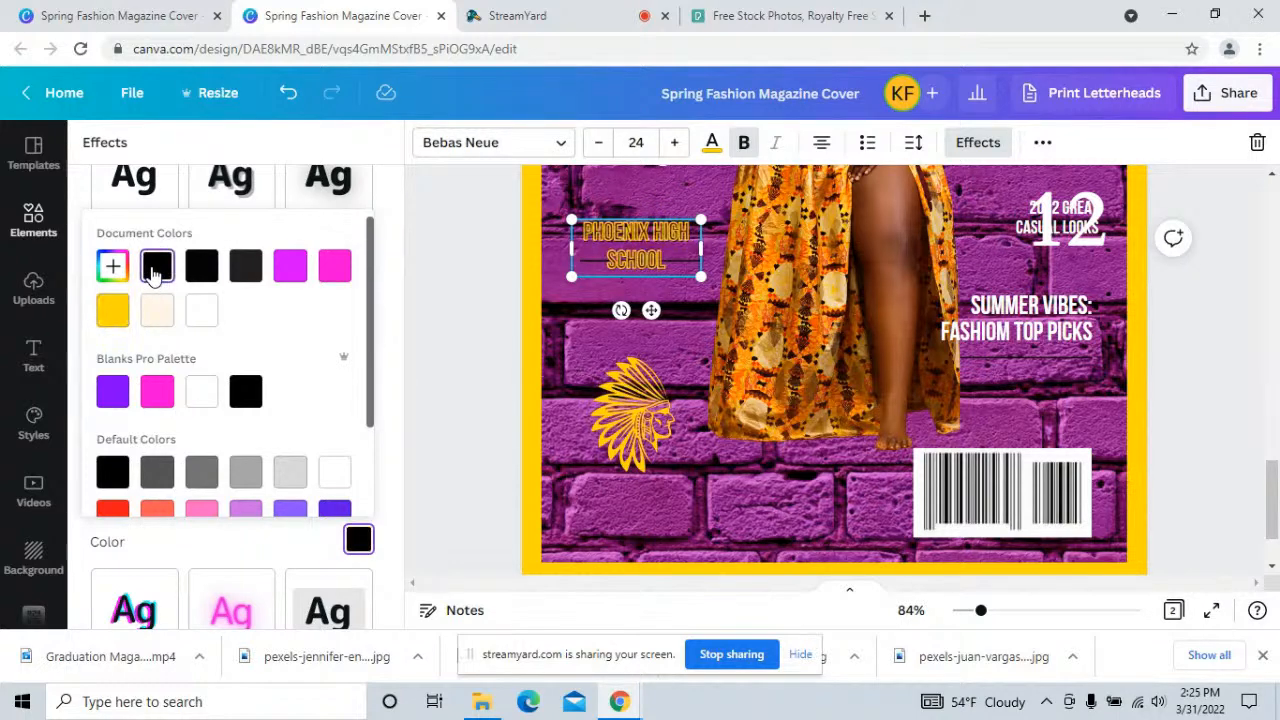
# - Remove the Splice effect from the school name by setting its text effect style to None
pyautogui.scroll(-2, 291, 423)
pyautogui.scroll(2, 283, 372)
pyautogui.scroll(1, 298, 220)
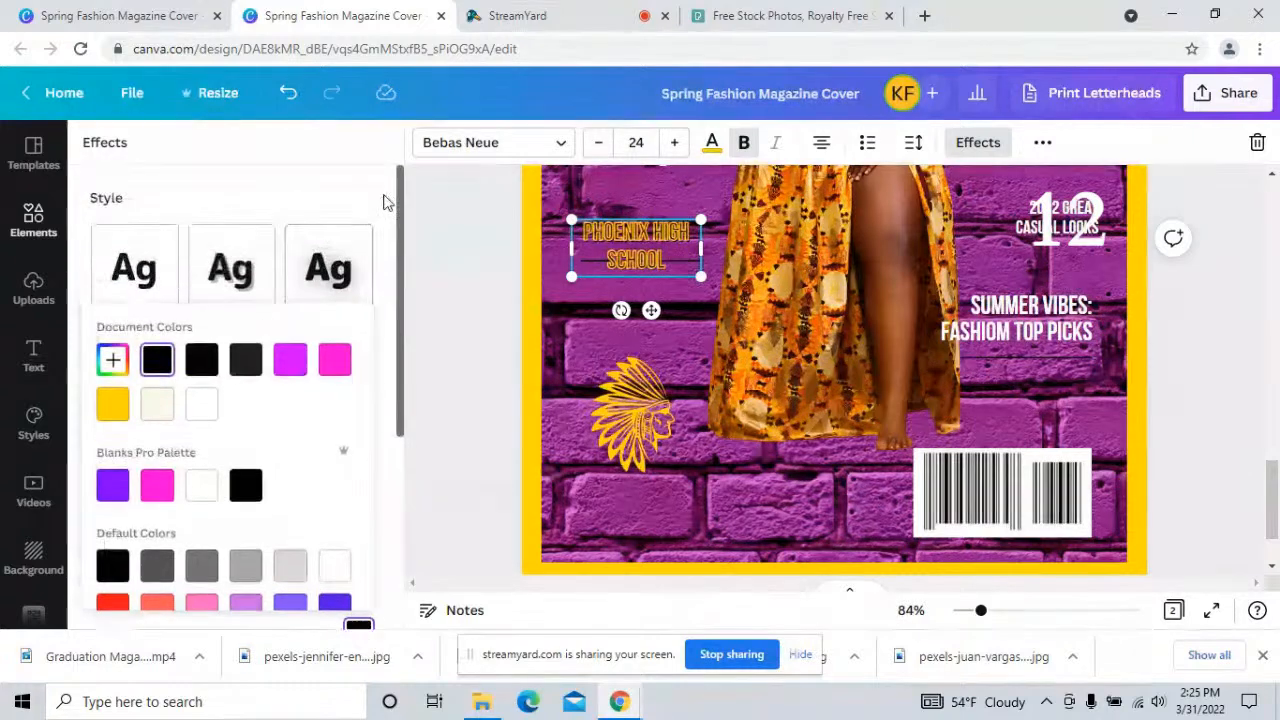
pyautogui.scroll(-2, 135, 268)
pyautogui.scroll(1, 140, 270)
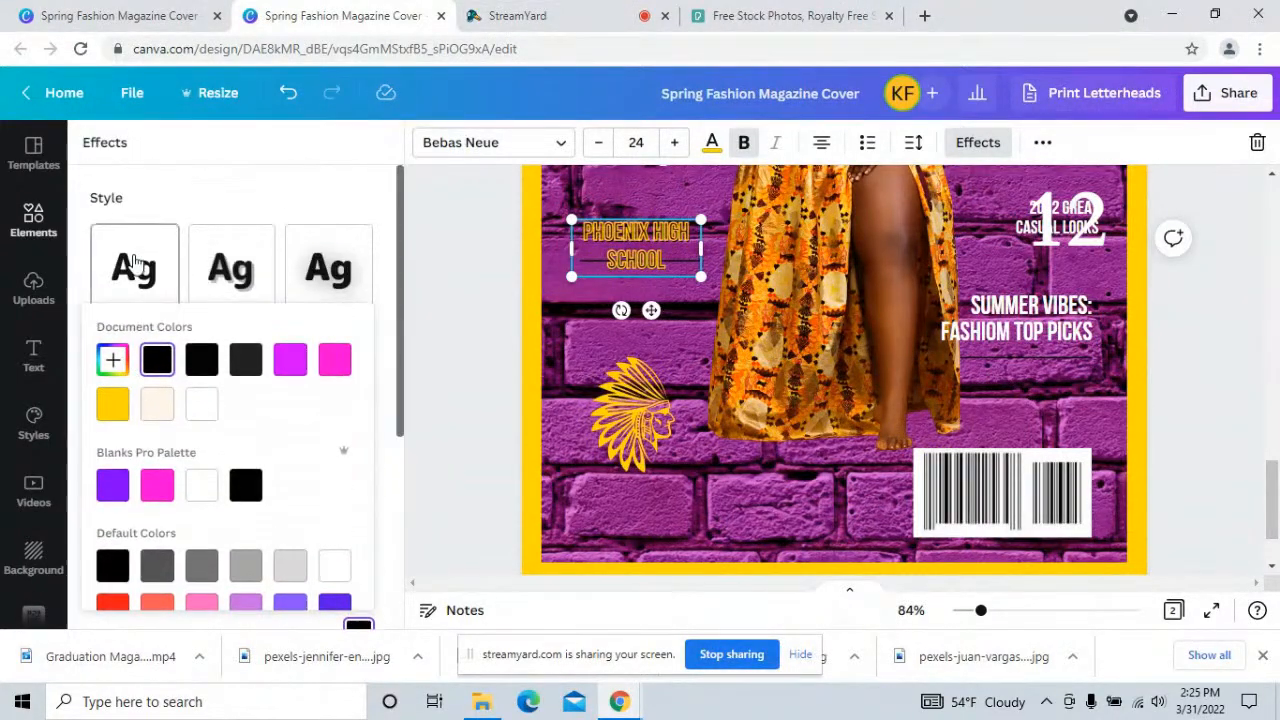
pyautogui.scroll(-3, 155, 350)
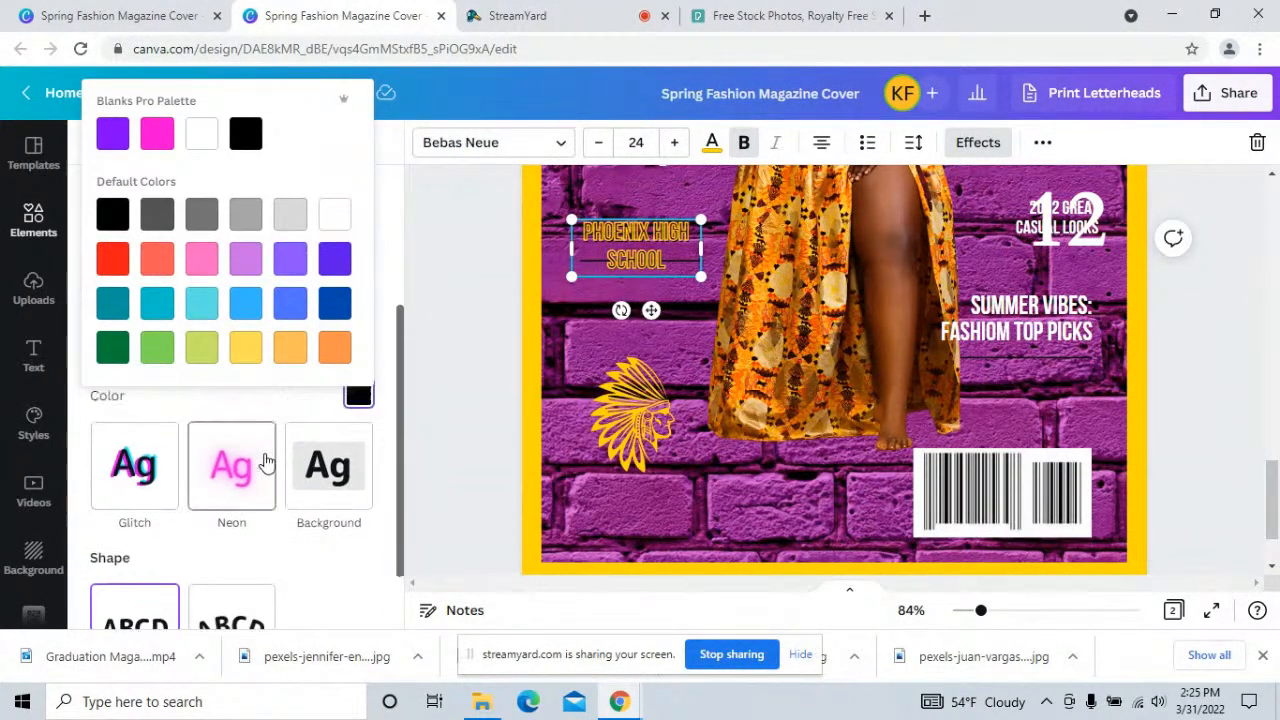
pyautogui.scroll(3, 250, 440)
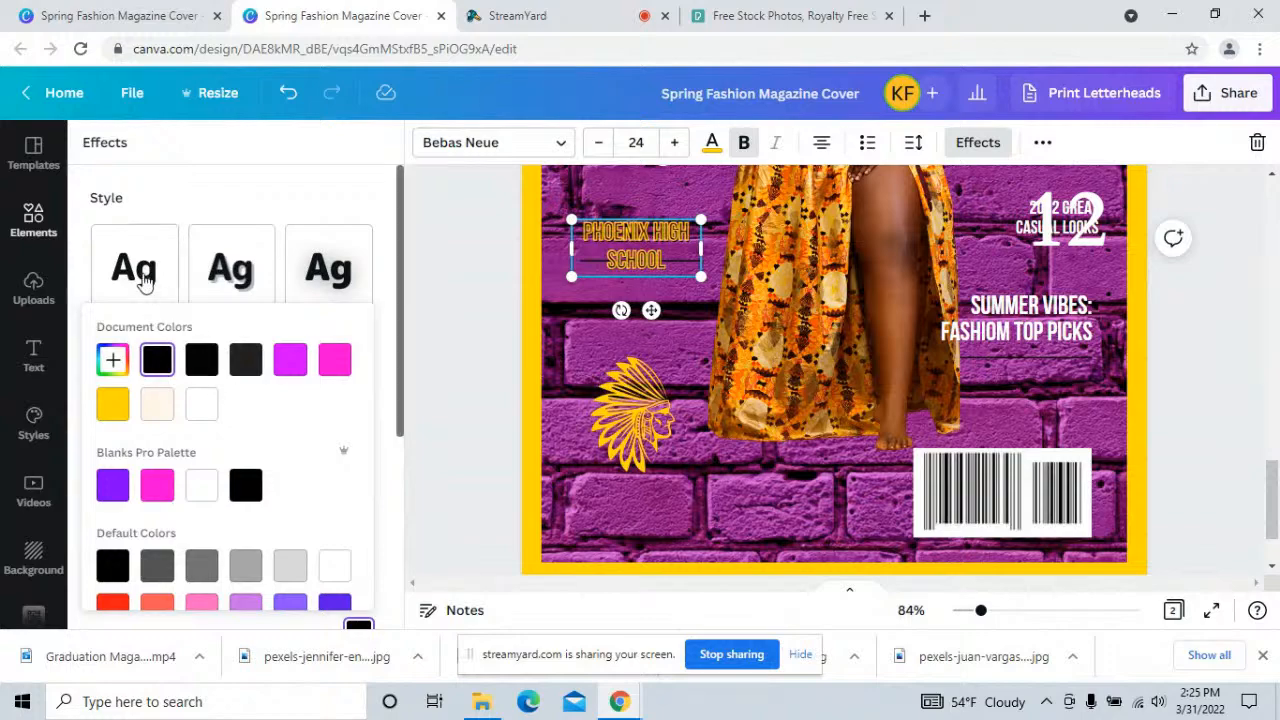
pyautogui.click(134, 265)
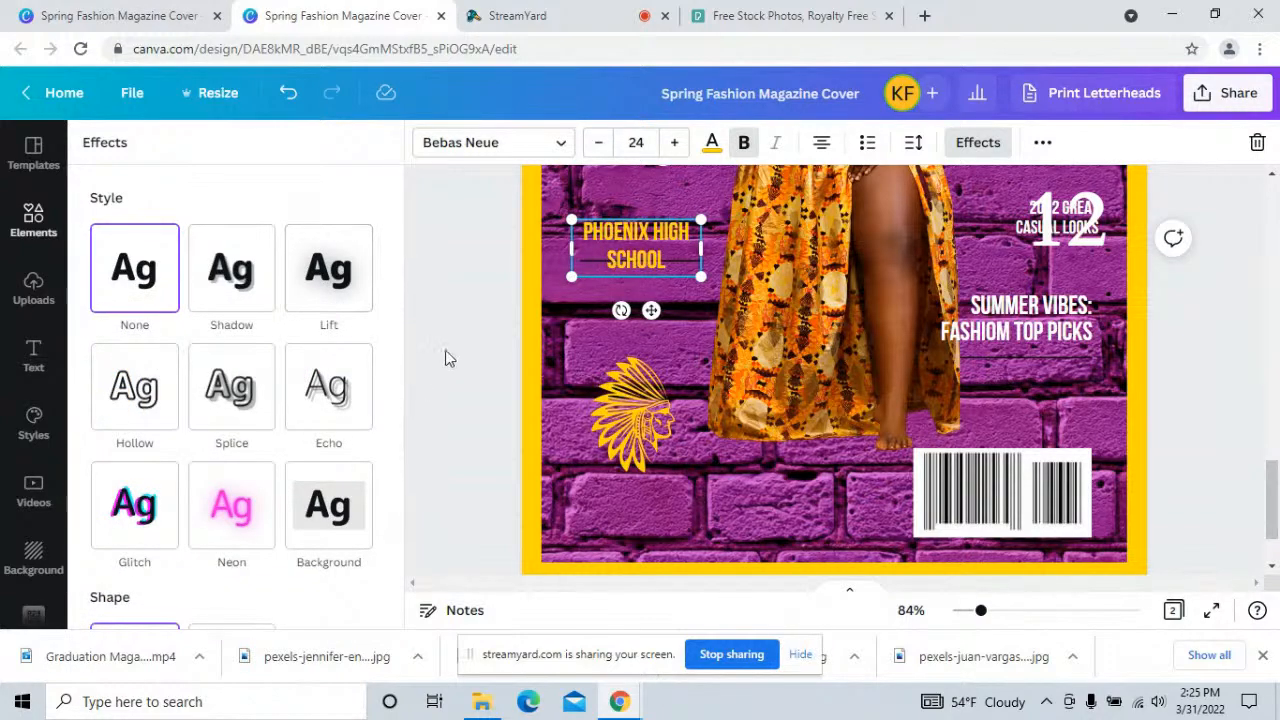
# - Try the Neon, Hollow, Echo, Lift and Shadow text effects on the SENIOR title of page 2
pyautogui.scroll(-5, 680, 310)
pyautogui.click(701, 358)
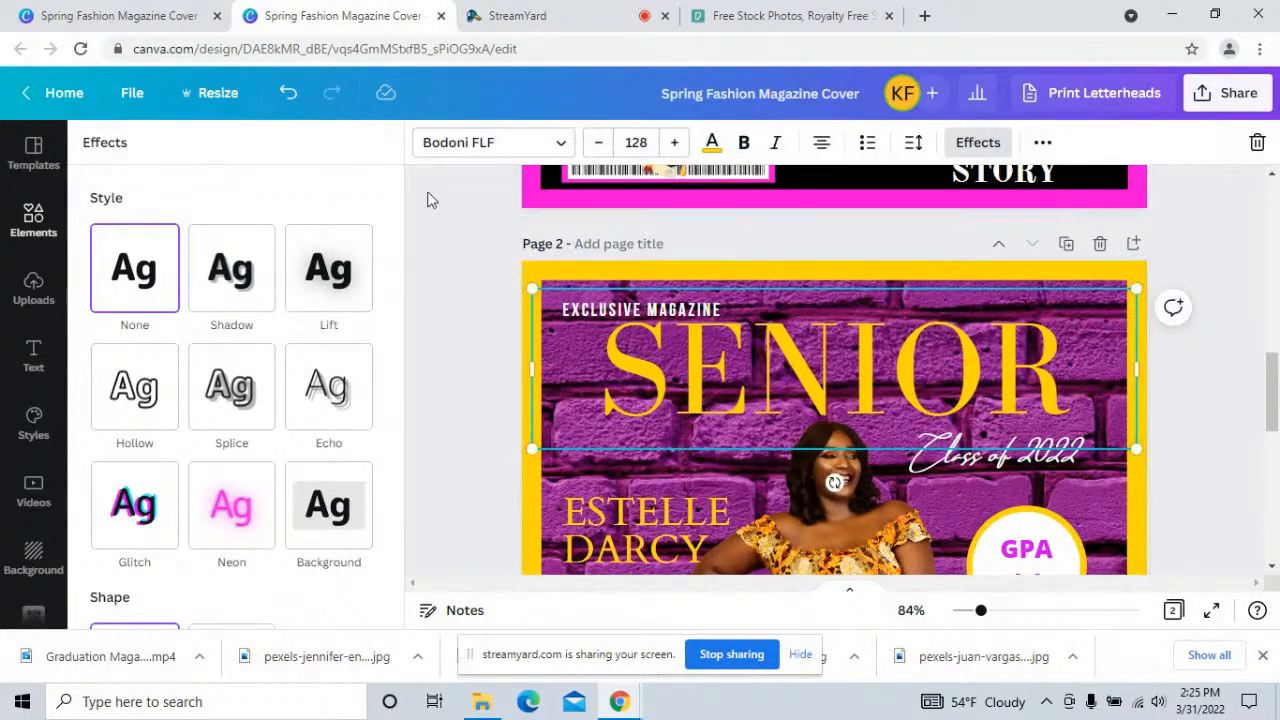
pyautogui.click(233, 512)
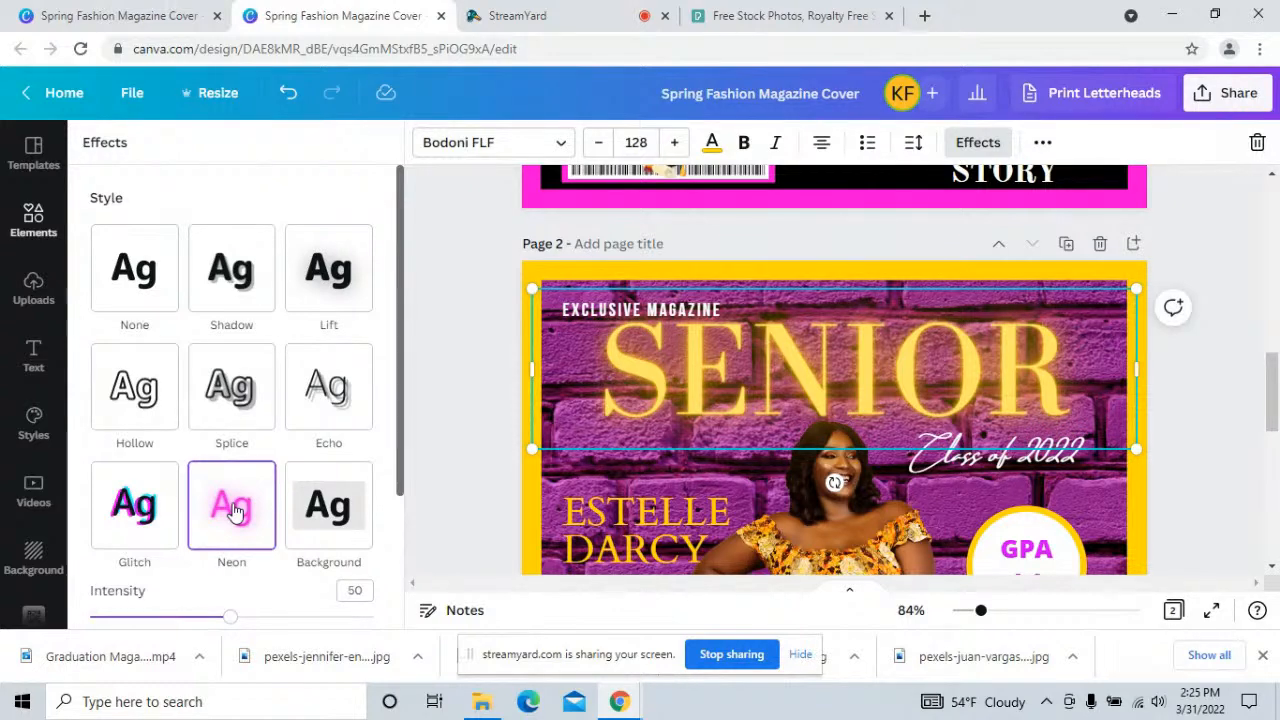
pyautogui.scroll(-2, 245, 508)
pyautogui.scroll(1, 235, 480)
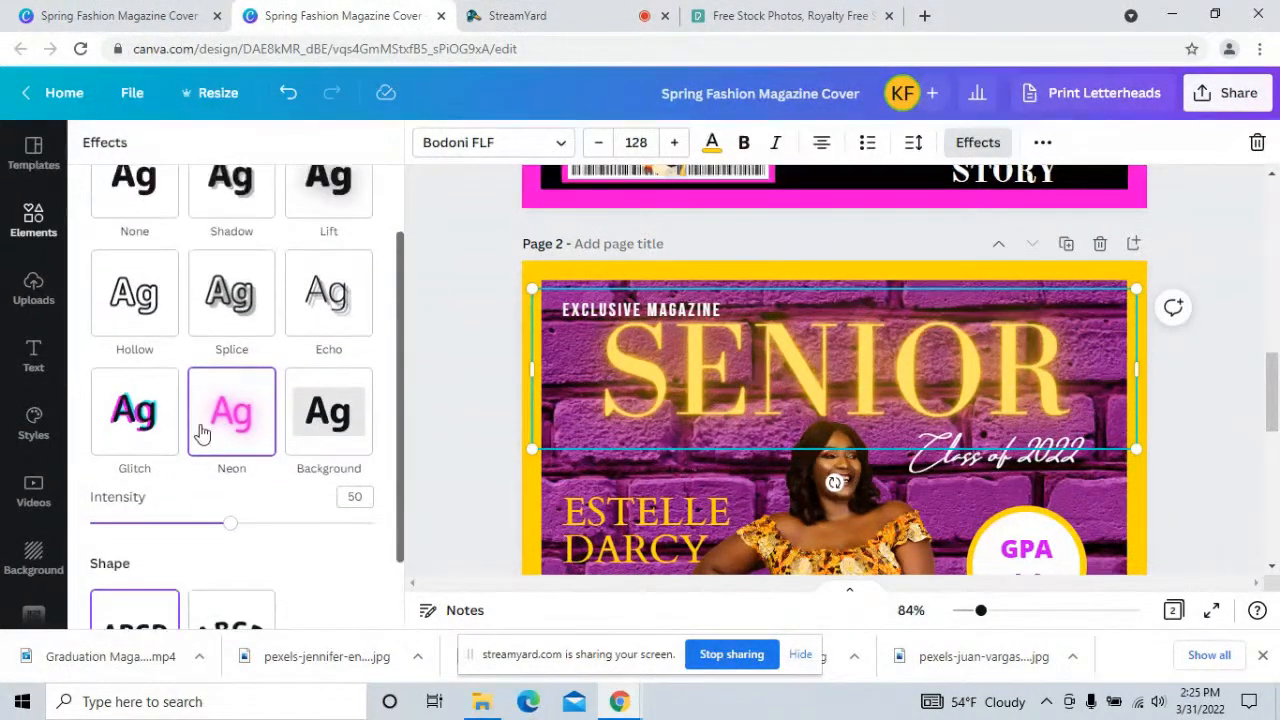
pyautogui.click(156, 305)
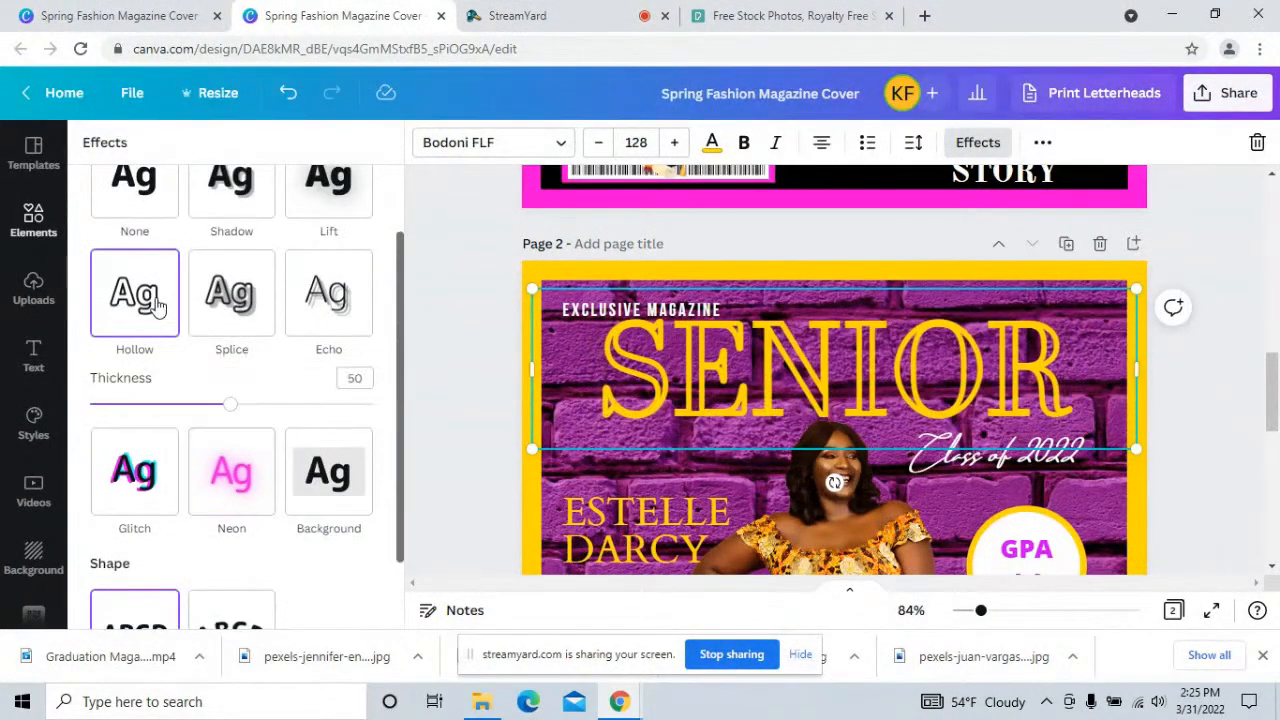
pyautogui.click(328, 295)
pyautogui.click(329, 190)
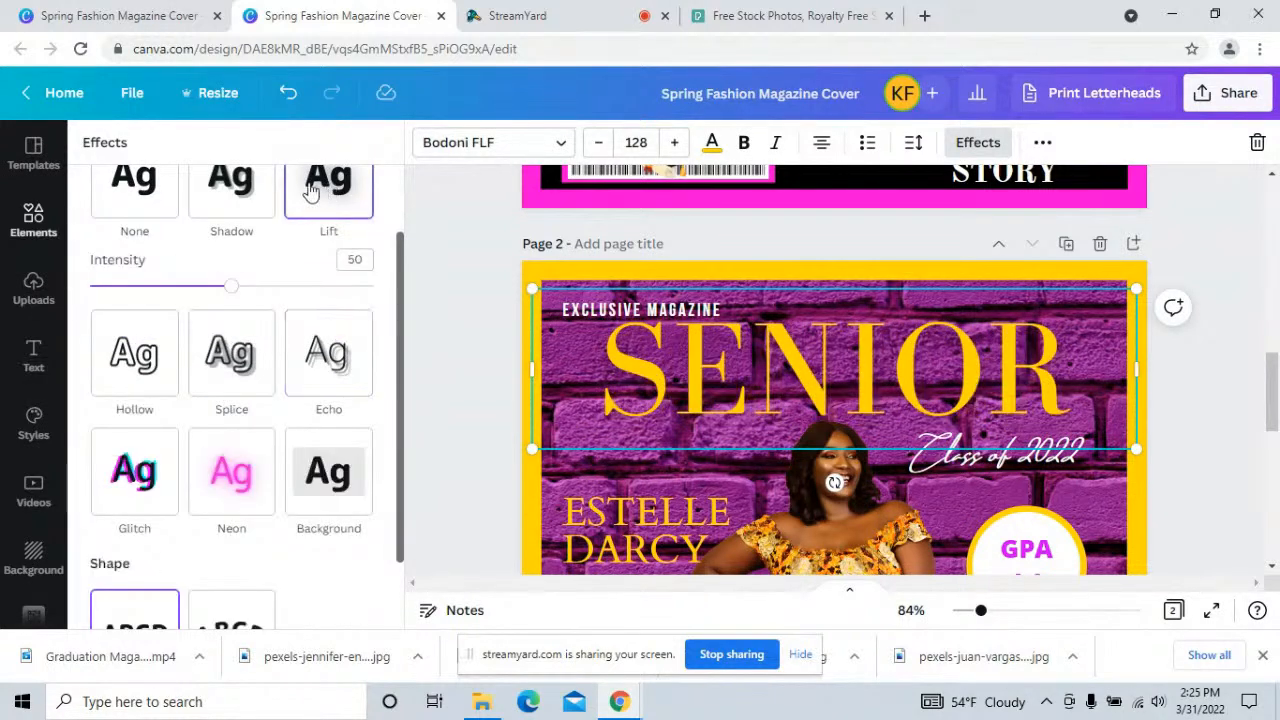
pyautogui.click(256, 186)
pyautogui.scroll(2, 200, 214)
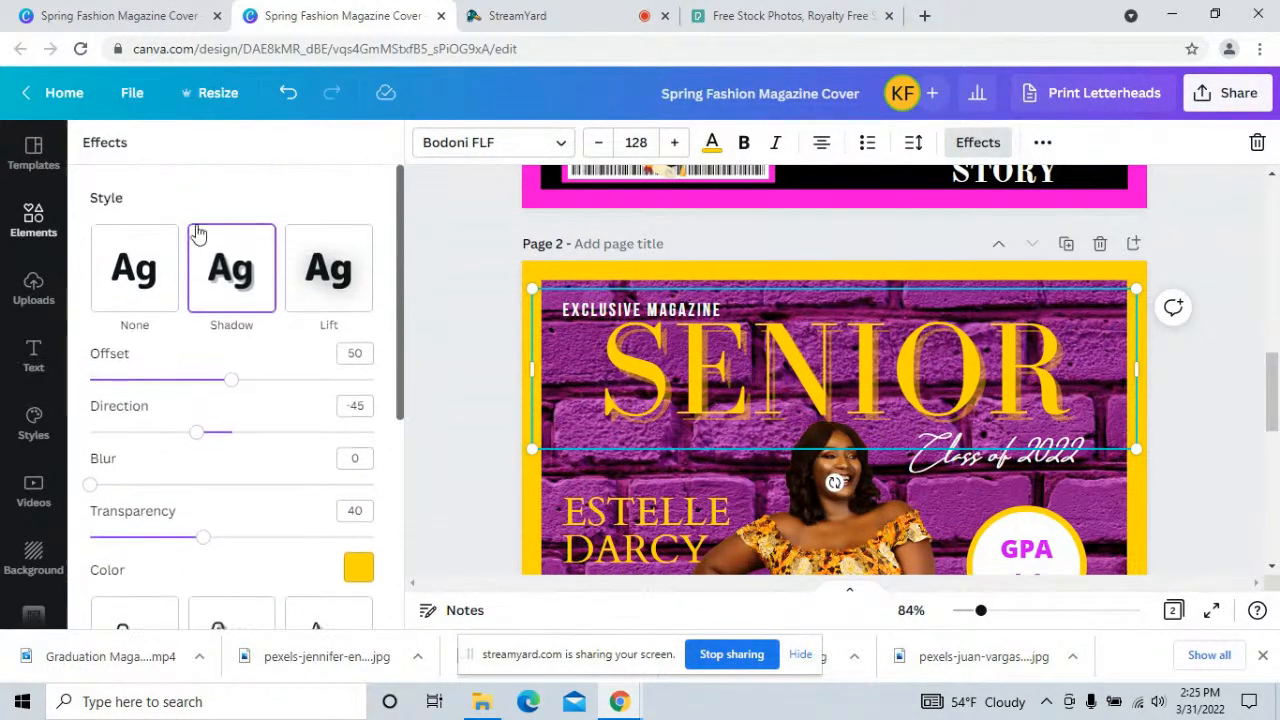
# - Apply the Neon text effect to the SENIOR title
pyautogui.scroll(-3, 155, 281)
pyautogui.scroll(1, 156, 283)
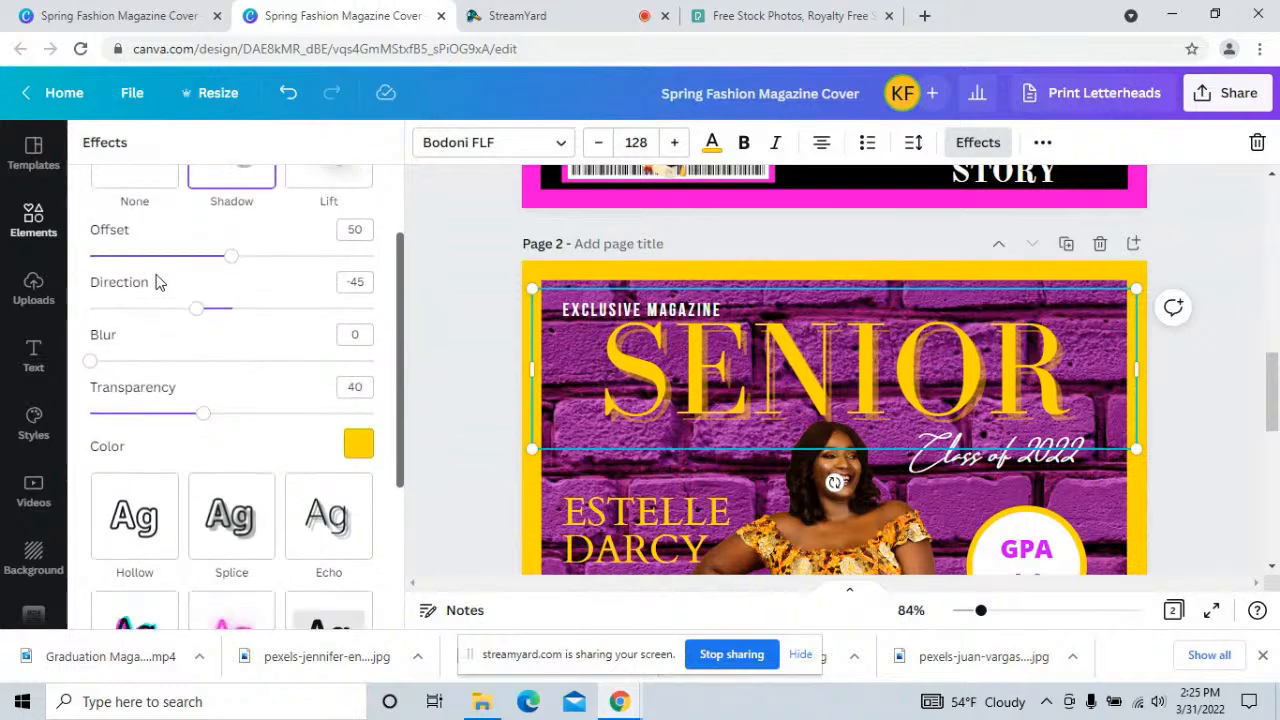
pyautogui.scroll(-3, 157, 277)
pyautogui.click(232, 392)
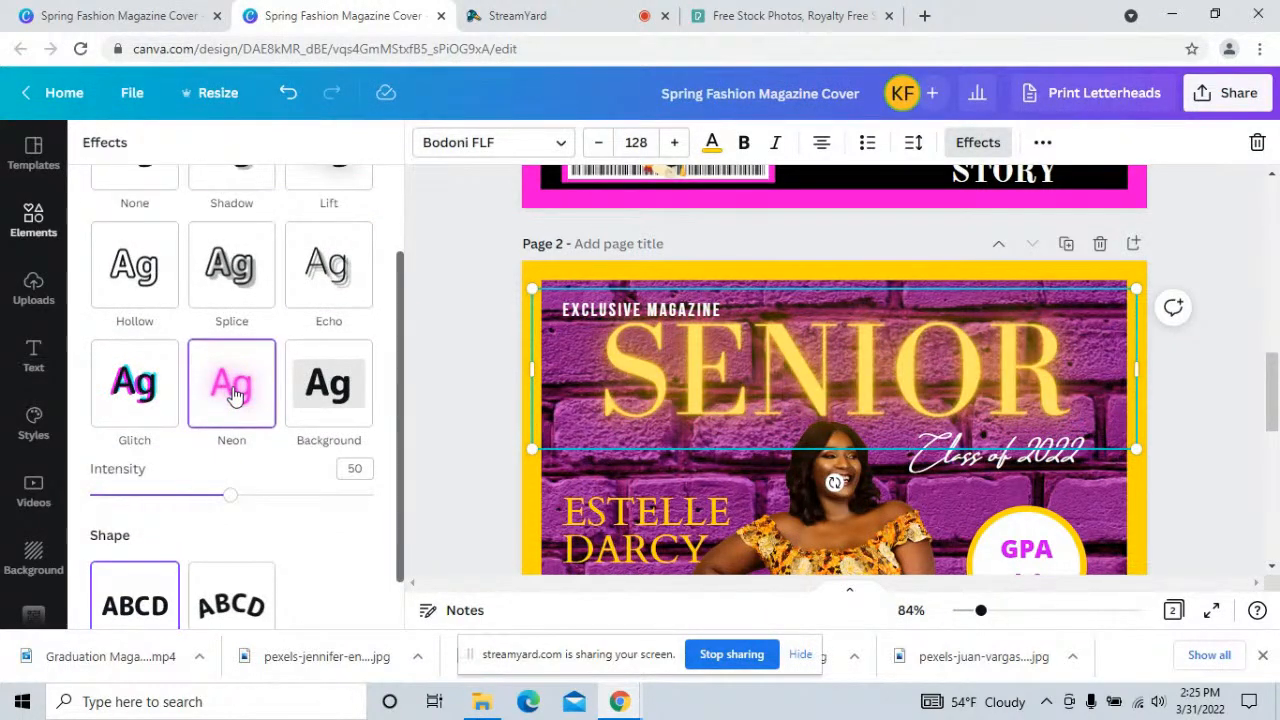
# - Lower the SENIOR title's neon intensity to 17 and bend the text with the Curve shape at a value of 50
pyautogui.moveTo(228, 503); pyautogui.dragTo(116, 503)
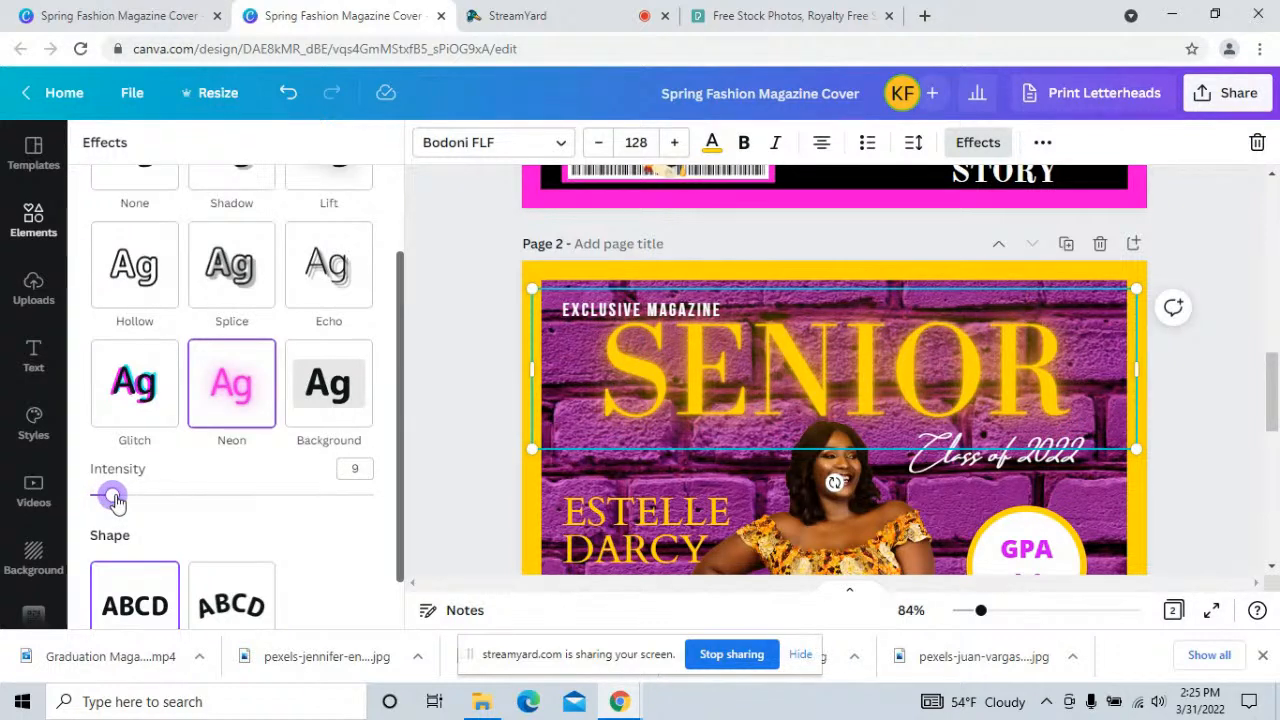
pyautogui.moveTo(116, 503); pyautogui.dragTo(139, 503)
pyautogui.click(222, 605)
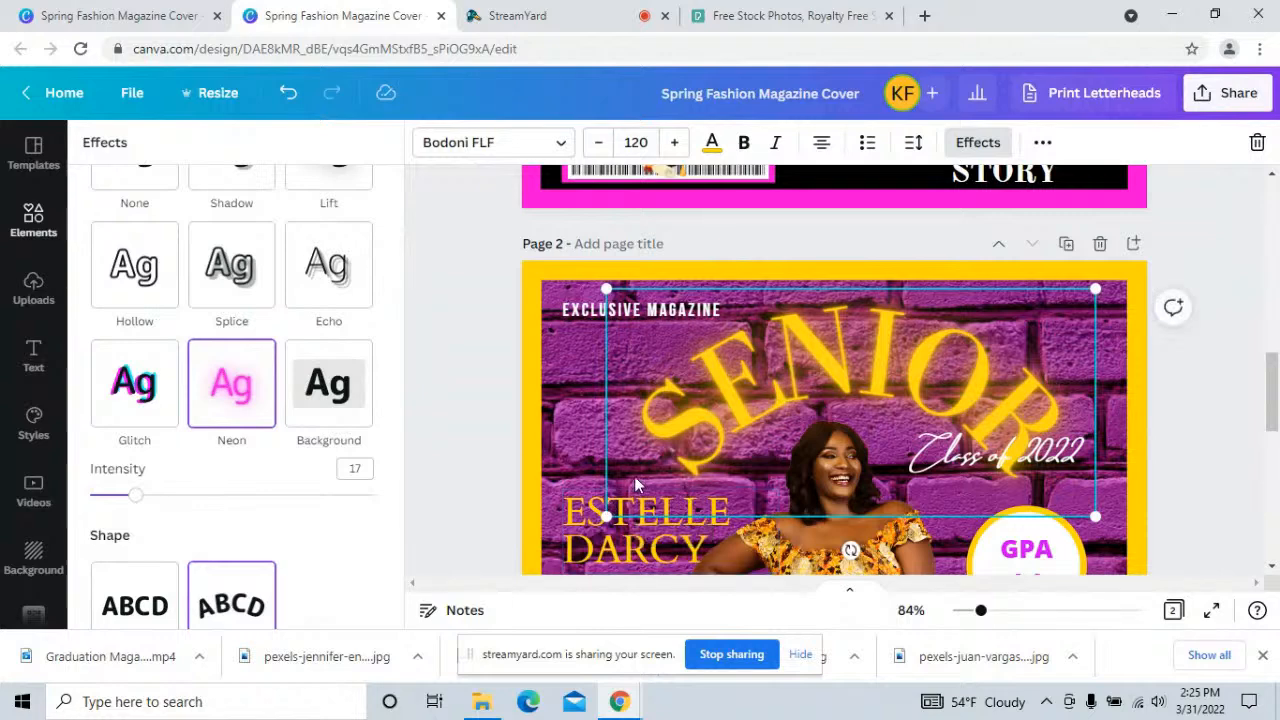
pyautogui.scroll(-2, 266, 563)
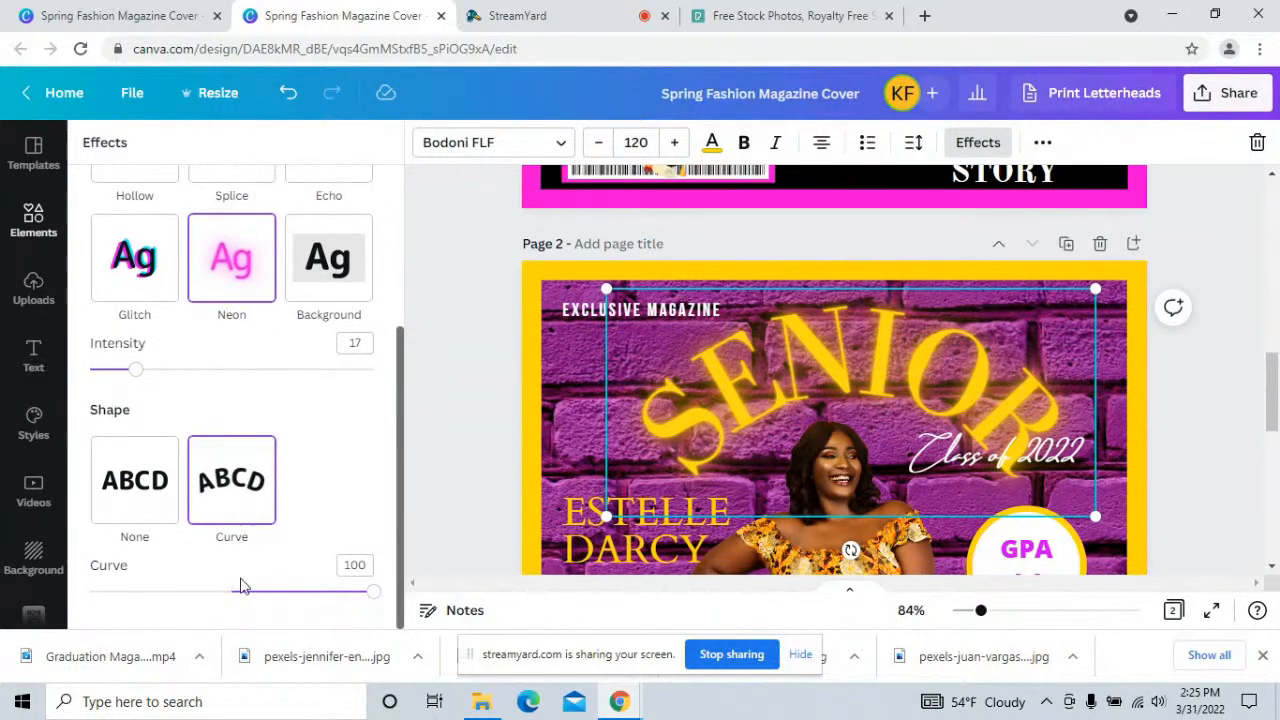
pyautogui.moveTo(371, 594); pyautogui.dragTo(302, 591)
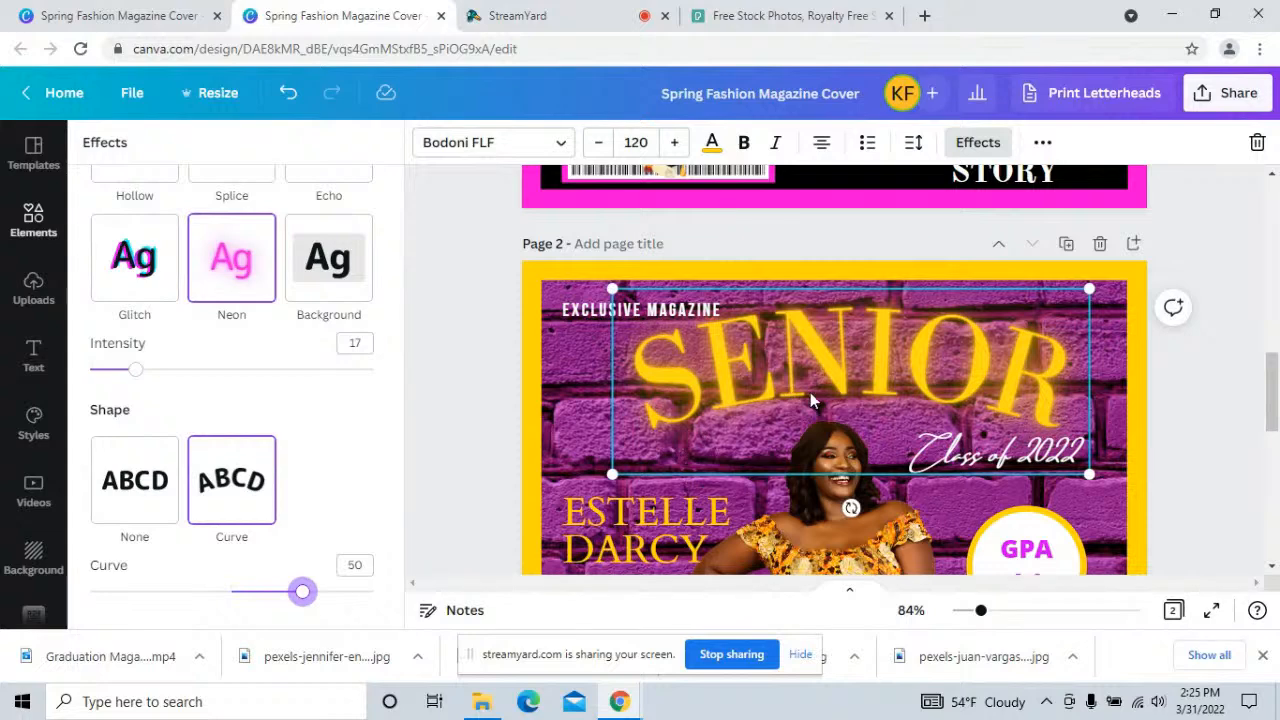
# - Centre the curved SENIOR title horizontally, slightly lower on page 2, and shift the "Class of 2022" text down a little
pyautogui.moveTo(824, 387)
pyautogui.mouseDown()
pyautogui.moveTo(809, 377)
pyautogui.moveTo(807, 397)
pyautogui.mouseUp()
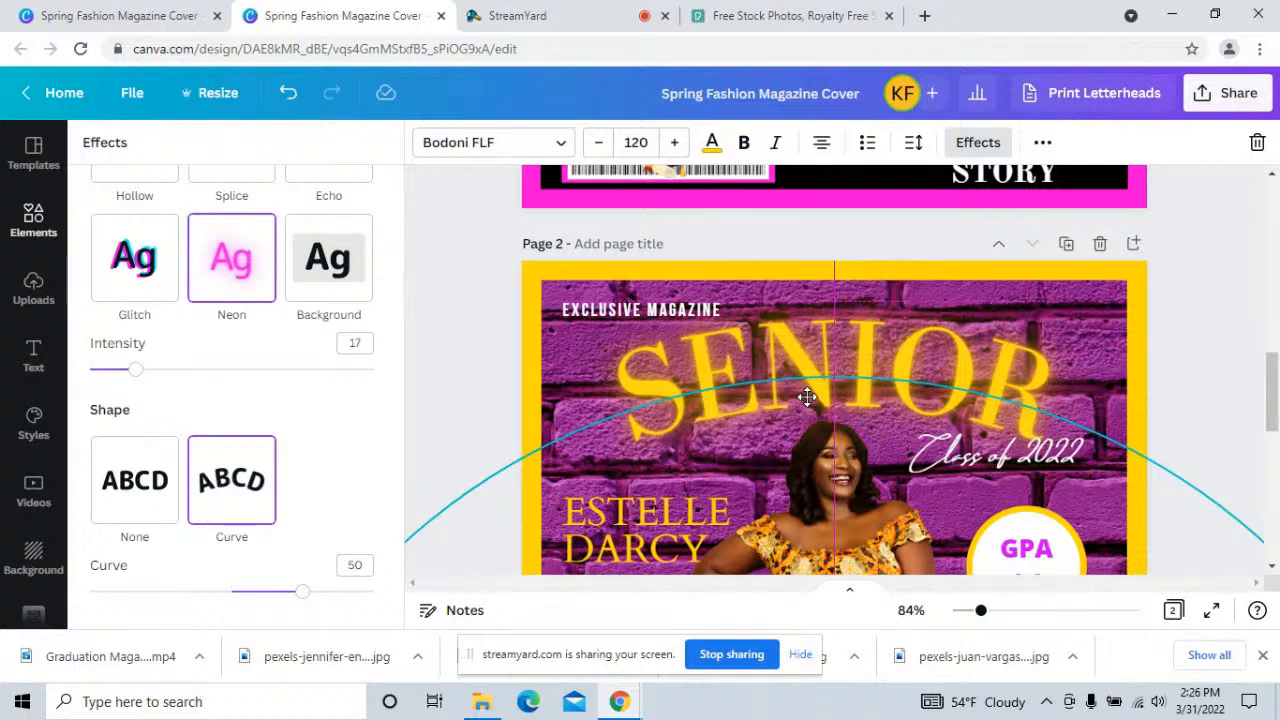
pyautogui.moveTo(807, 397); pyautogui.dragTo(807, 397)
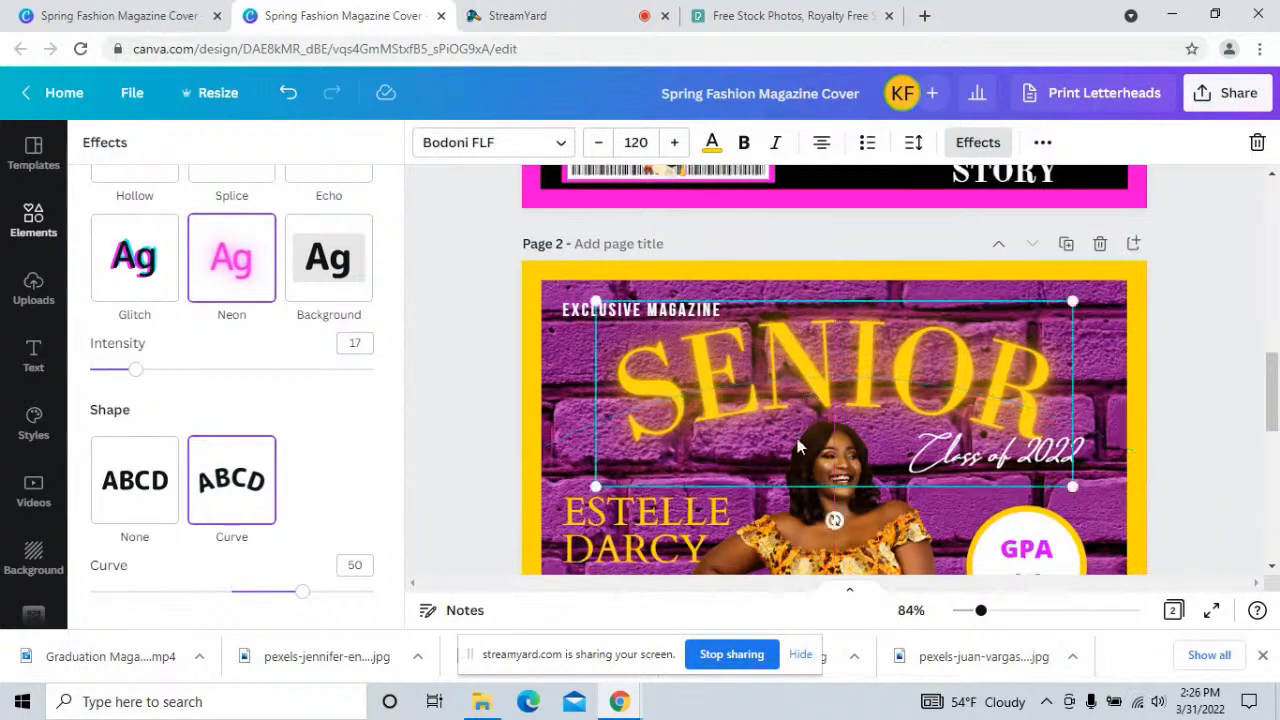
pyautogui.click(1043, 461)
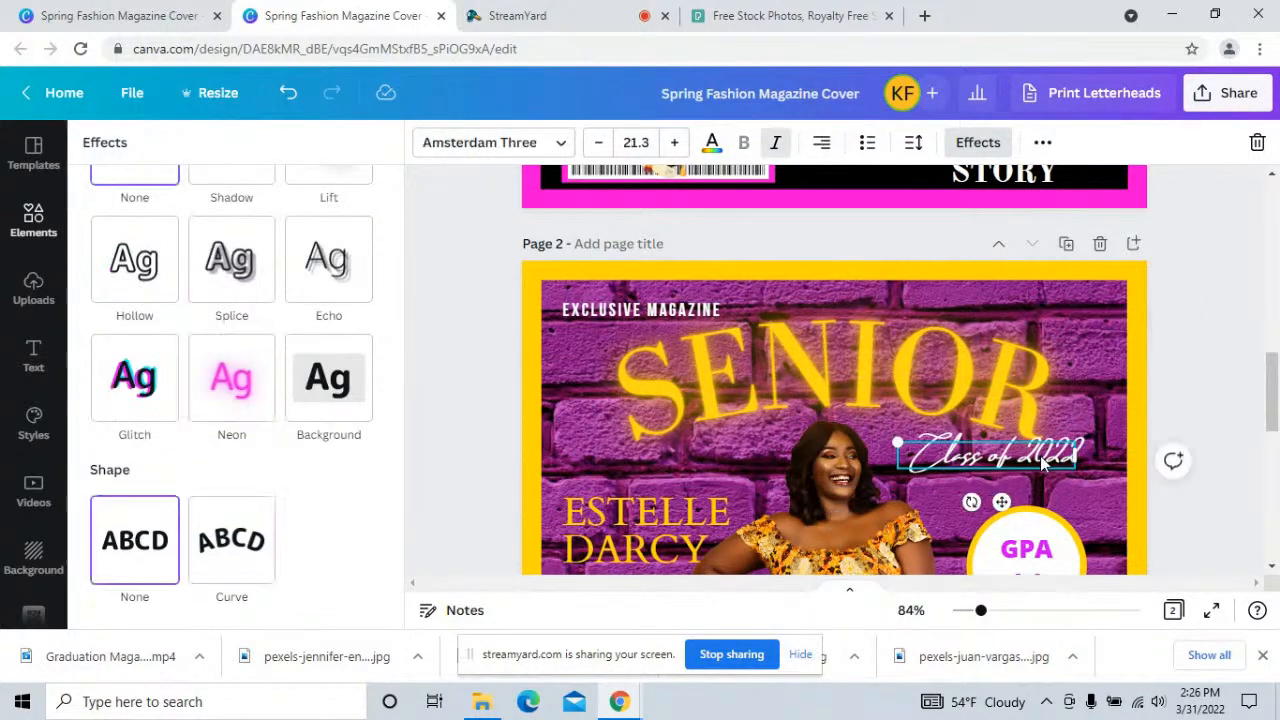
pyautogui.moveTo(1043, 468); pyautogui.dragTo(1043, 476)
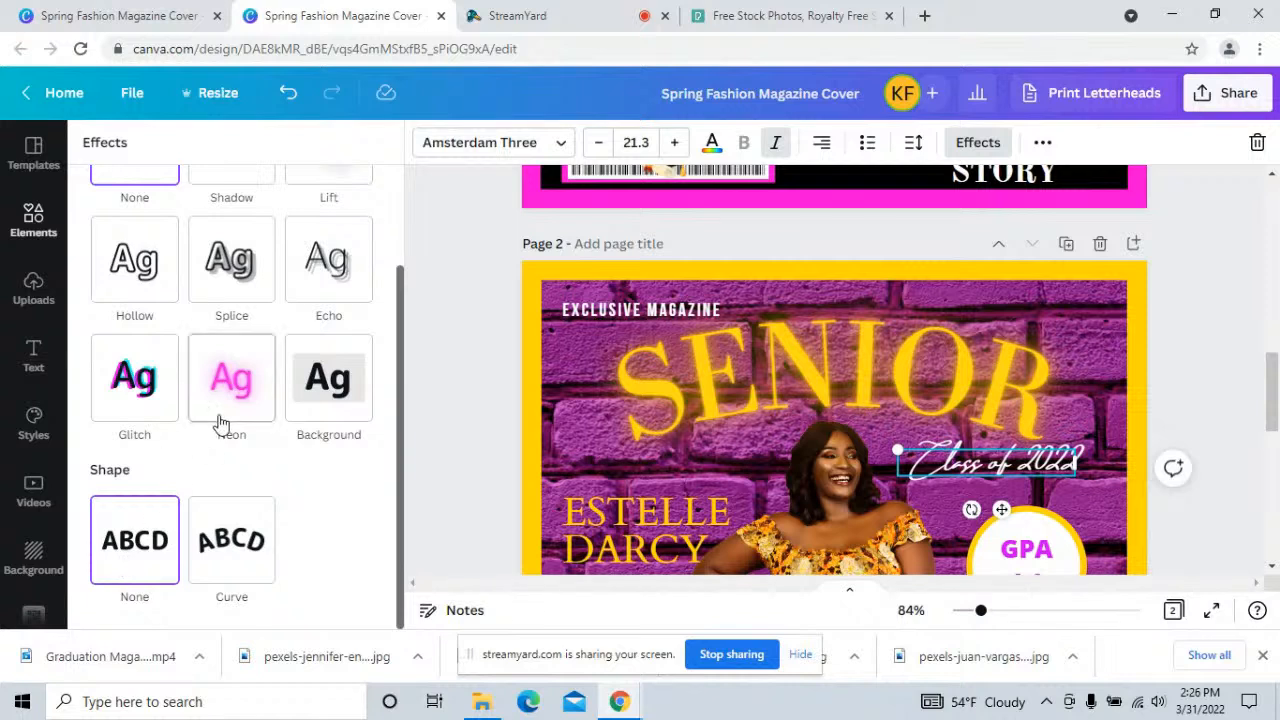
# - Remove the neon effect from the curved SENIOR title by setting its effect style to None
pyautogui.scroll(2, 113, 280)
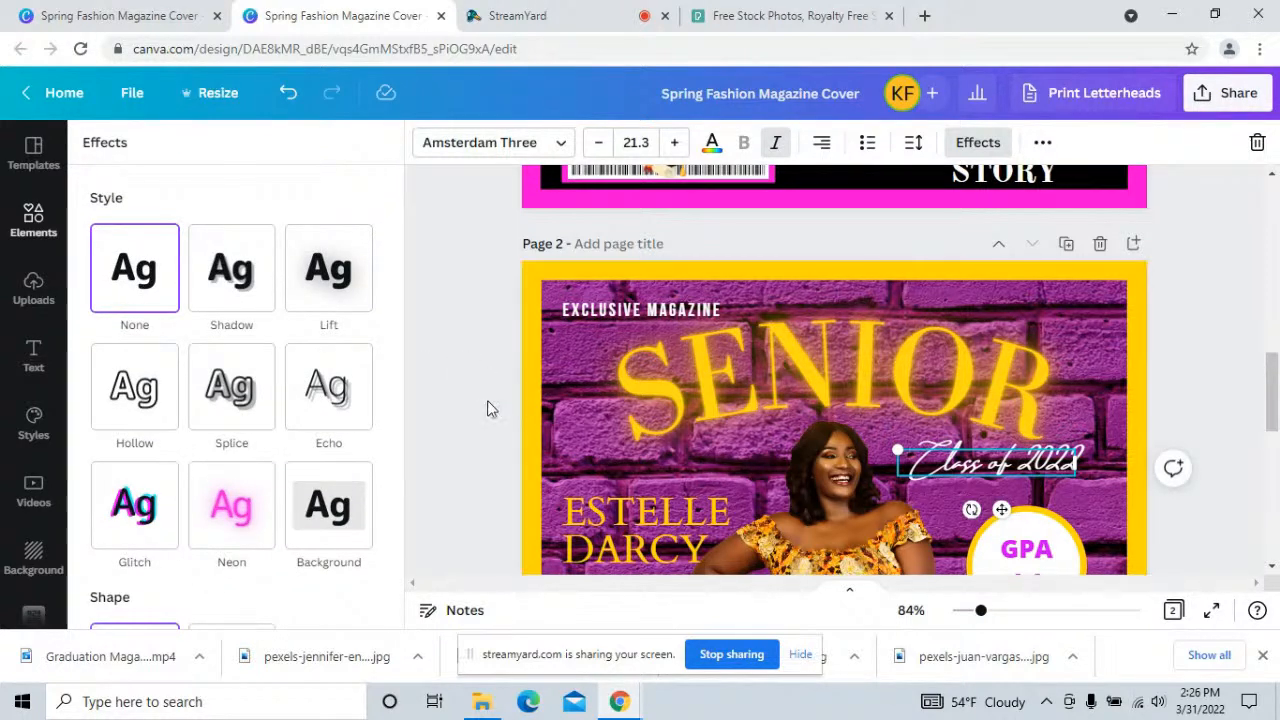
pyautogui.scroll(-1, 294, 466)
pyautogui.click(723, 388)
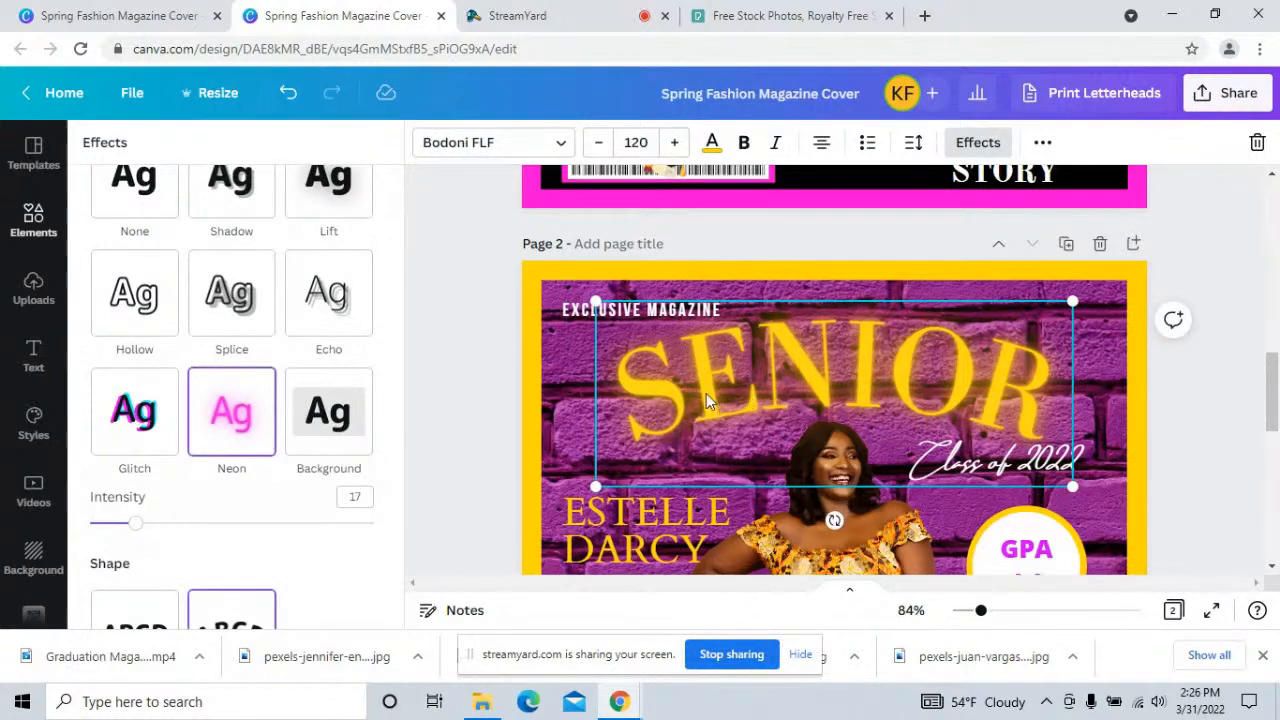
pyautogui.moveTo(140, 530); pyautogui.dragTo(190, 523)
pyautogui.click(127, 218)
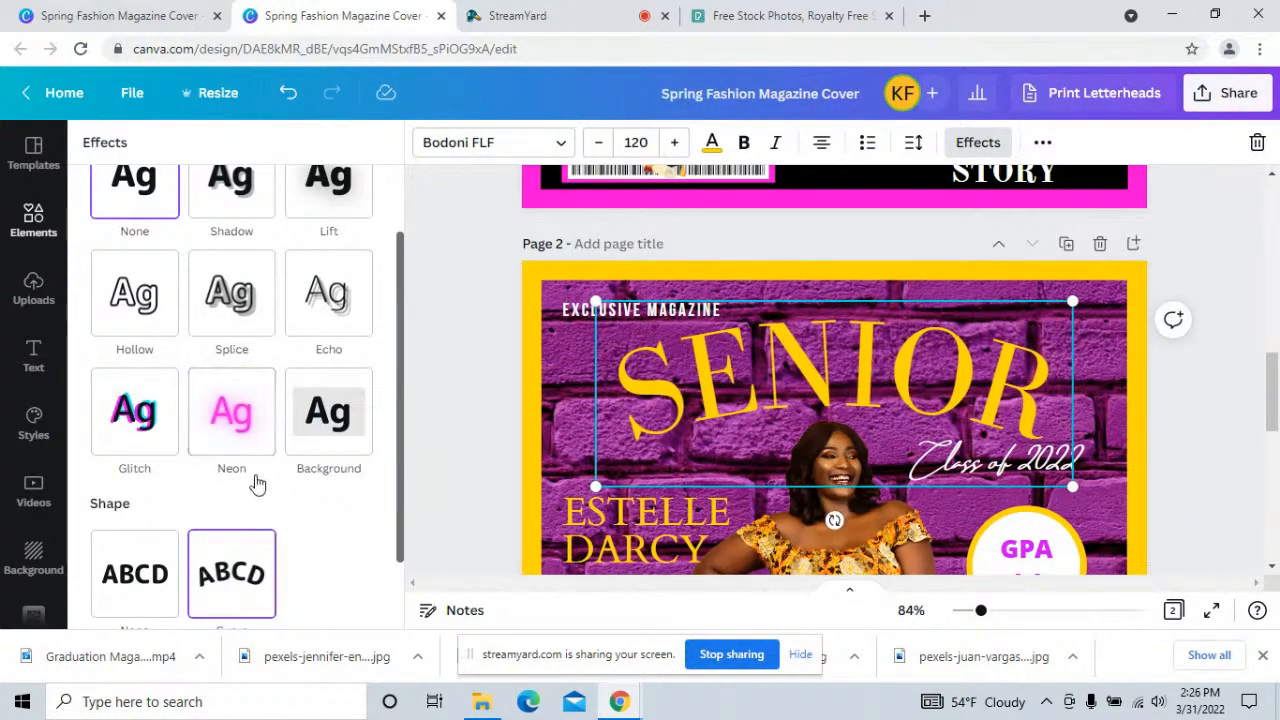
pyautogui.click(1188, 390)
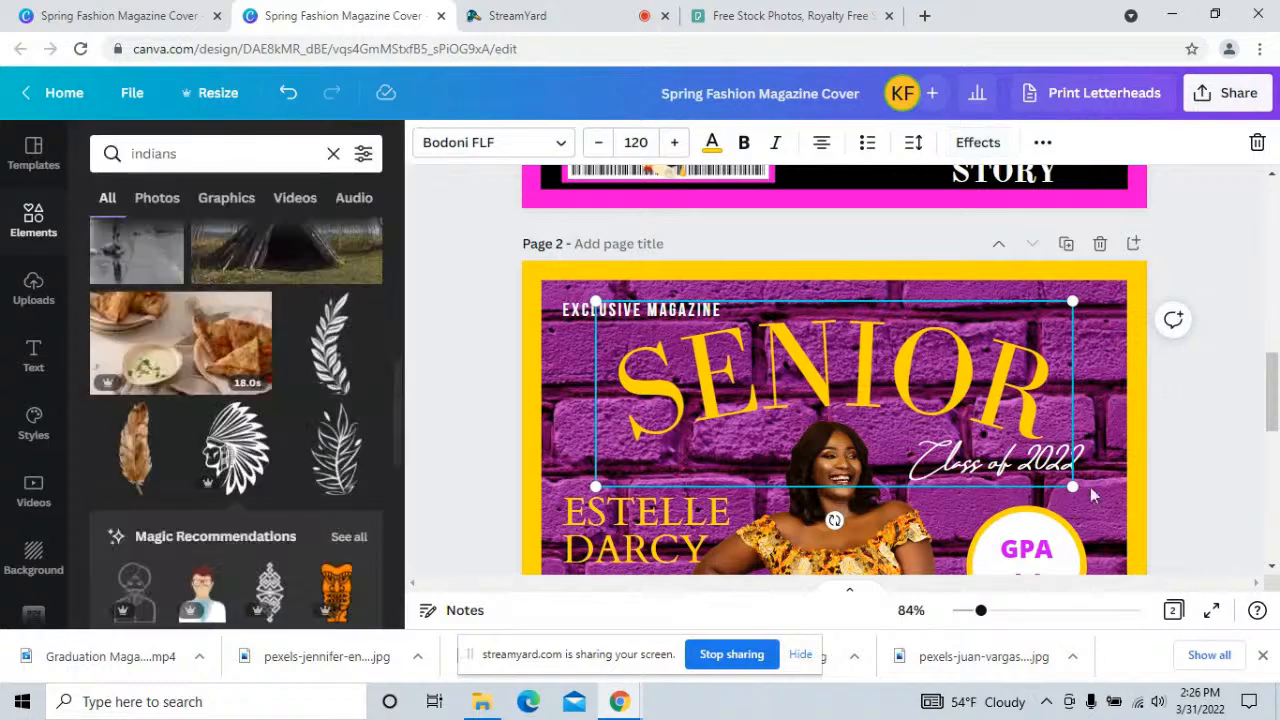
pyautogui.click(1191, 416)
# - Make the SENIOR title on page 2 bold
pyautogui.scroll(-3, 1194, 414)
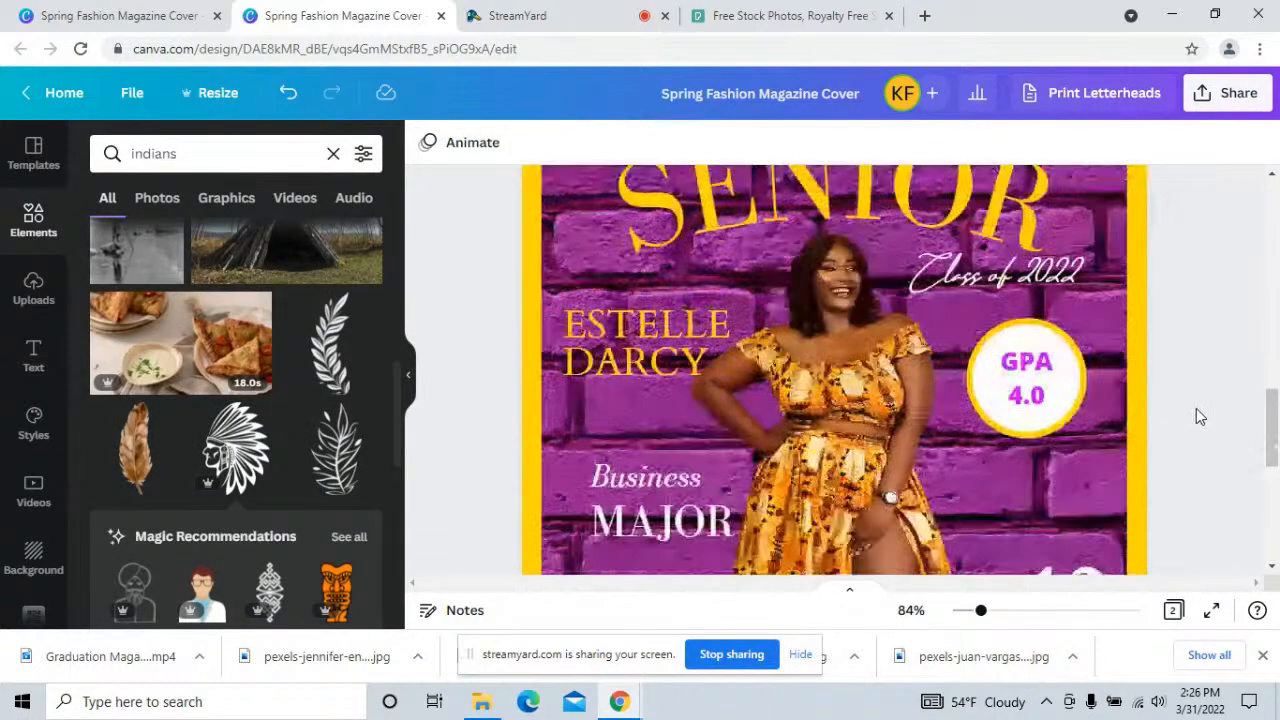
pyautogui.scroll(4, 1194, 414)
pyautogui.click(830, 472)
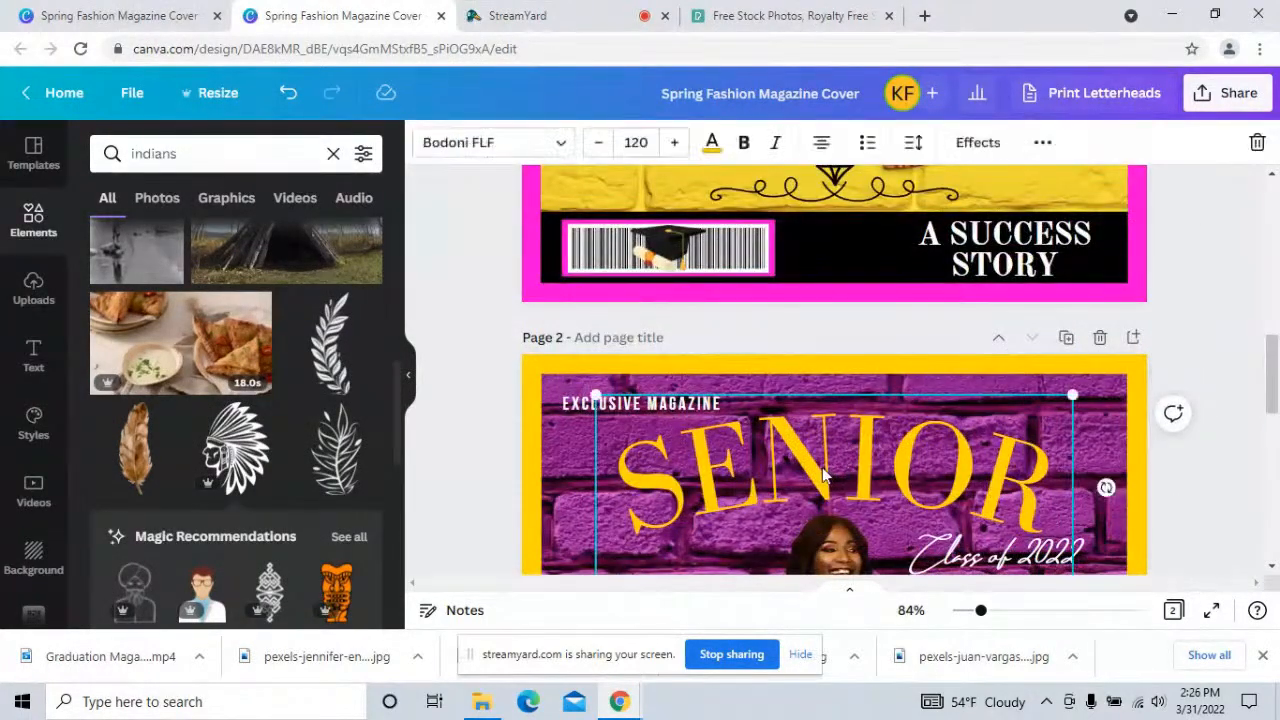
pyautogui.click(745, 143)
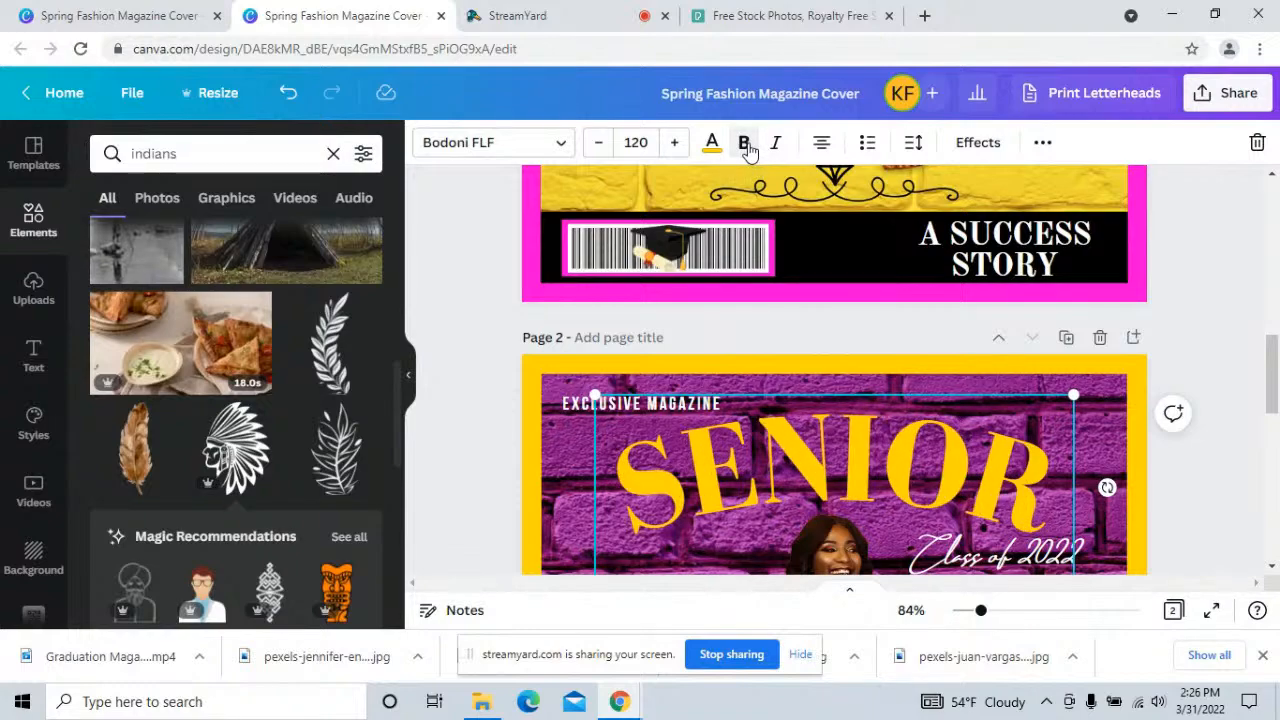
pyautogui.click(746, 144)
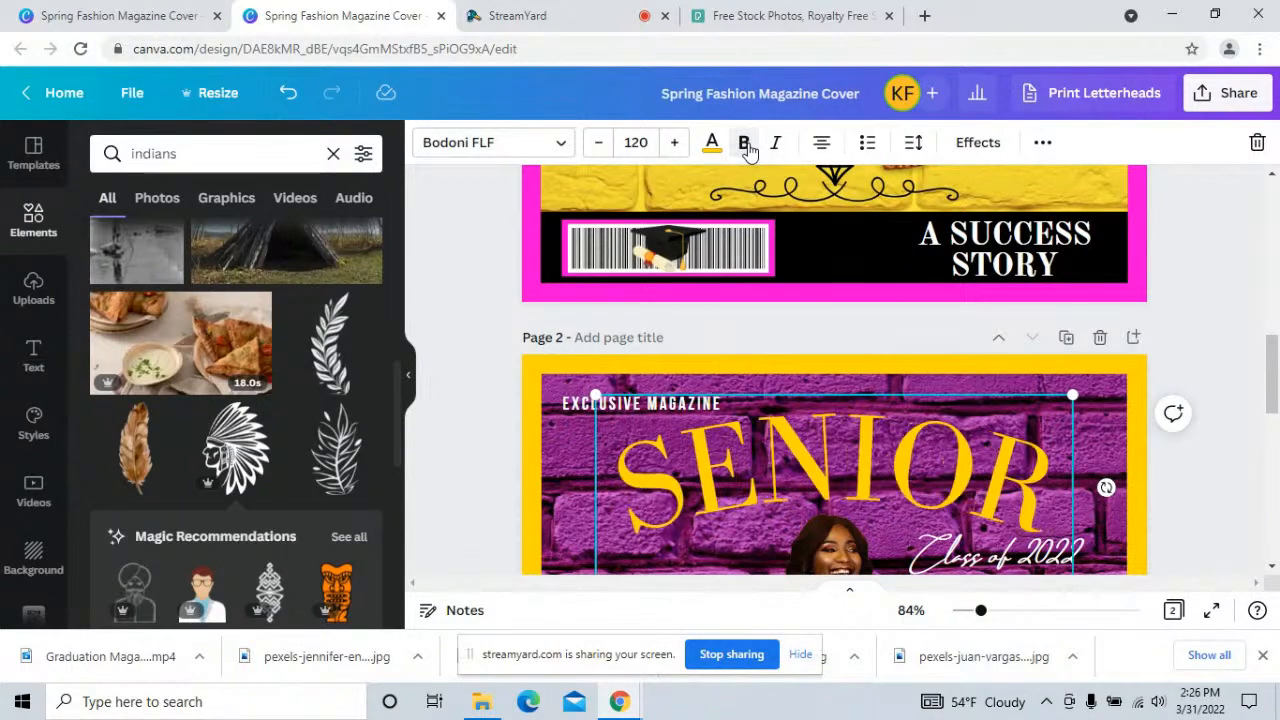
pyautogui.click(746, 145)
# - Move the yellow two-line name text beside the woman slightly upward
pyautogui.scroll(-5, 1226, 312)
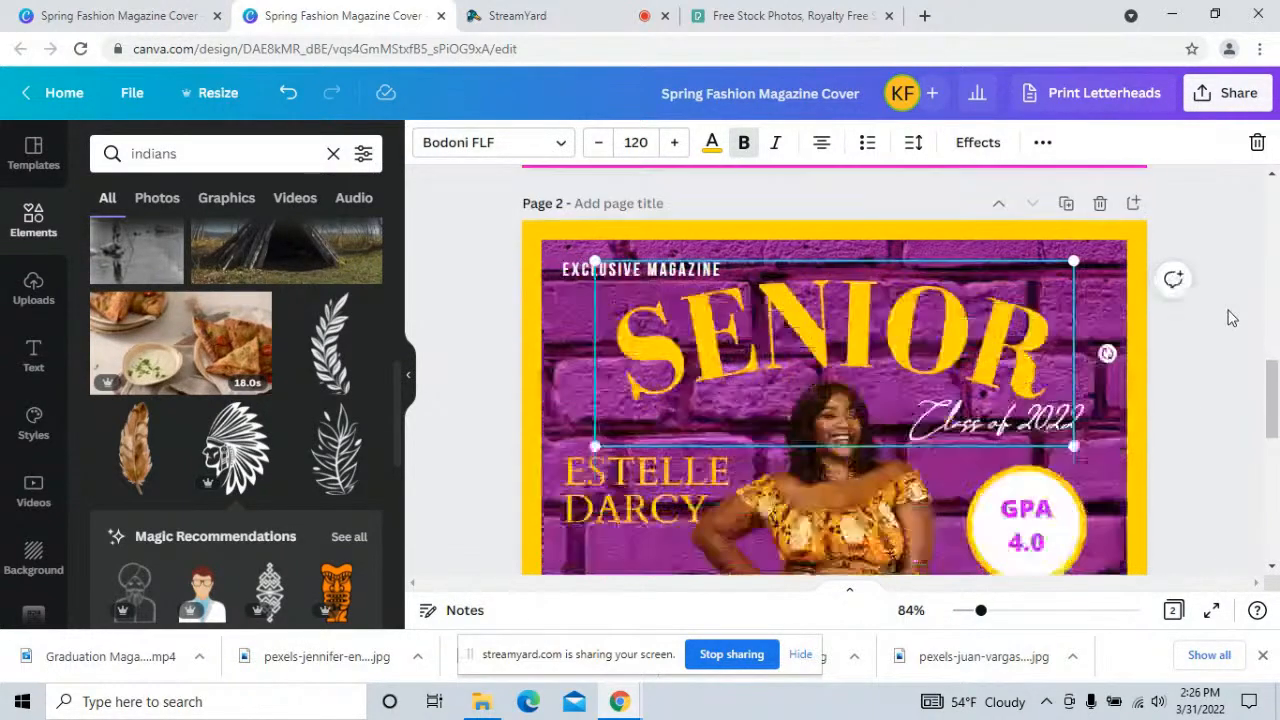
pyautogui.scroll(-2, 1220, 308)
pyautogui.scroll(2, 1220, 308)
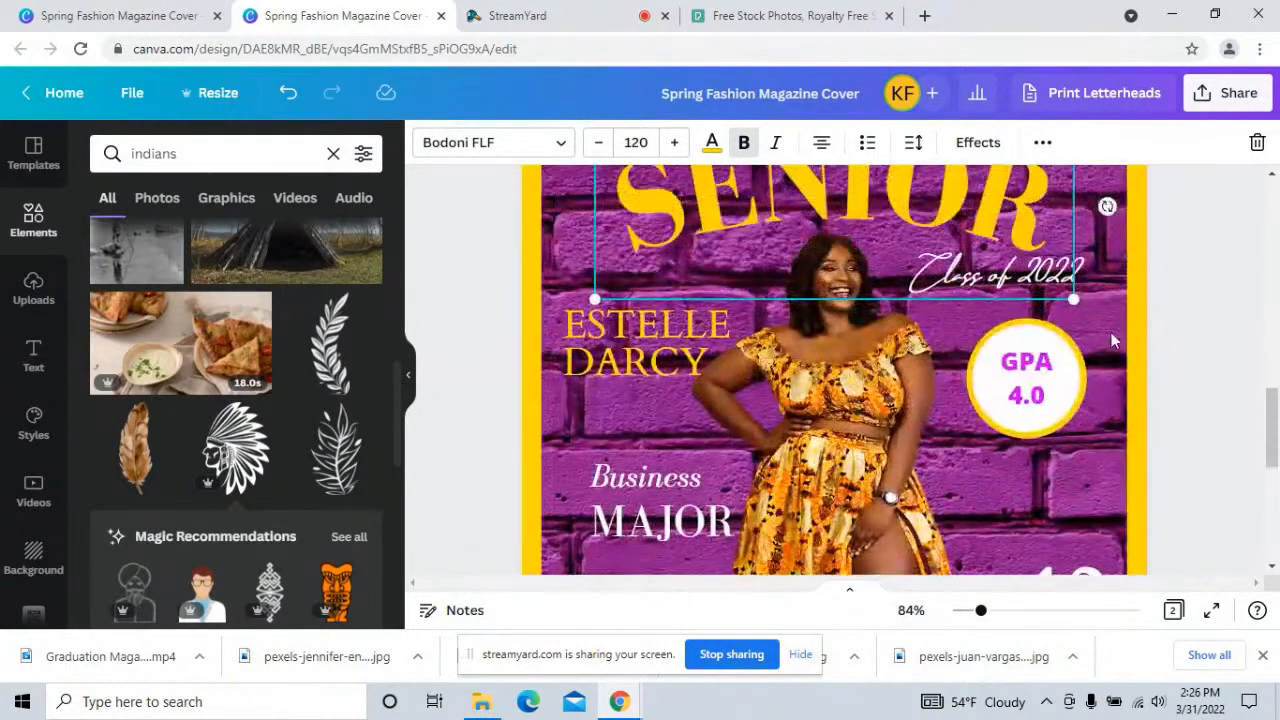
pyautogui.click(847, 413)
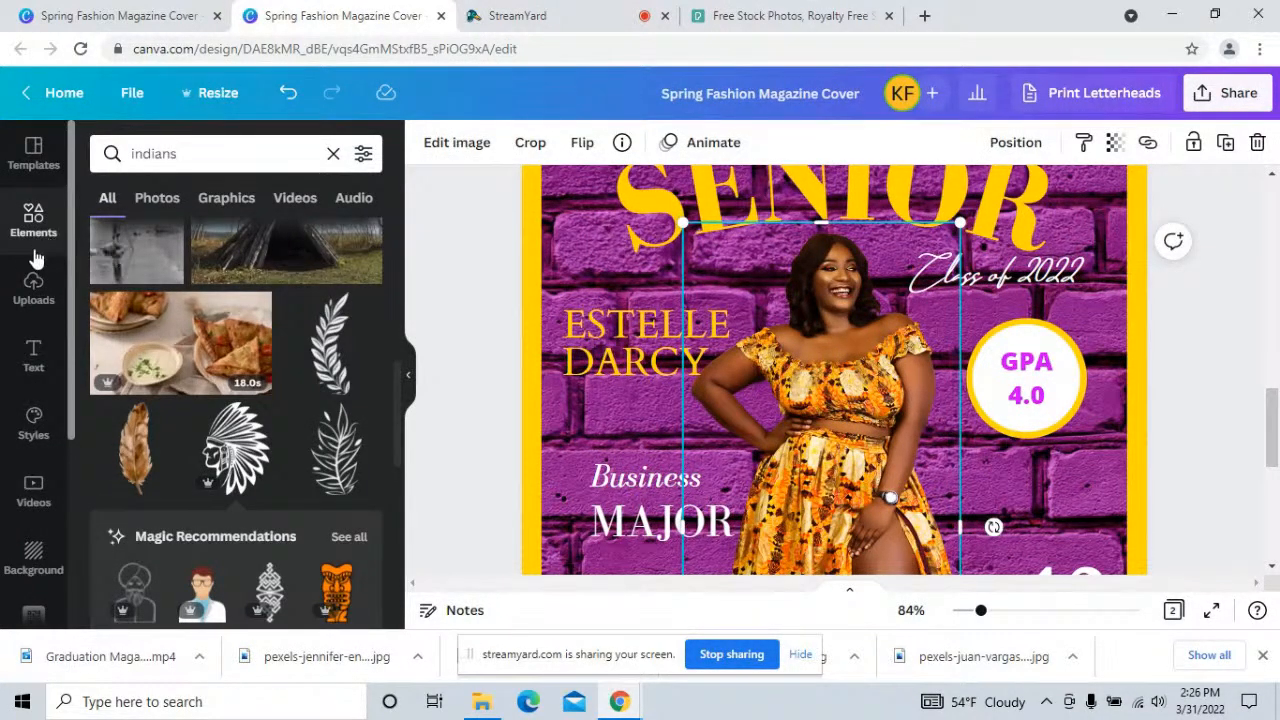
pyautogui.moveTo(587, 368)
pyautogui.mouseDown()
pyautogui.moveTo(575, 356)
pyautogui.moveTo(584, 346)
pyautogui.mouseUp()
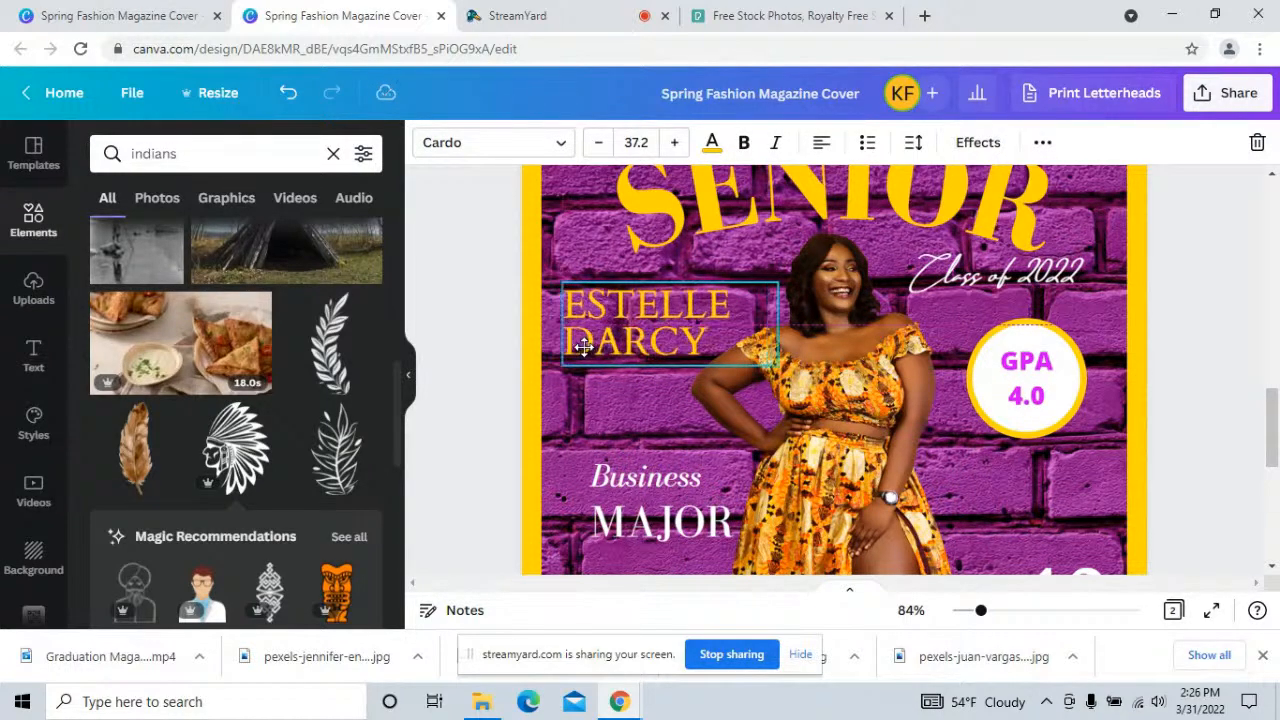
# - Add a Glow shadow to the woman's cutout photo and colour the glow white
pyautogui.click(832, 396)
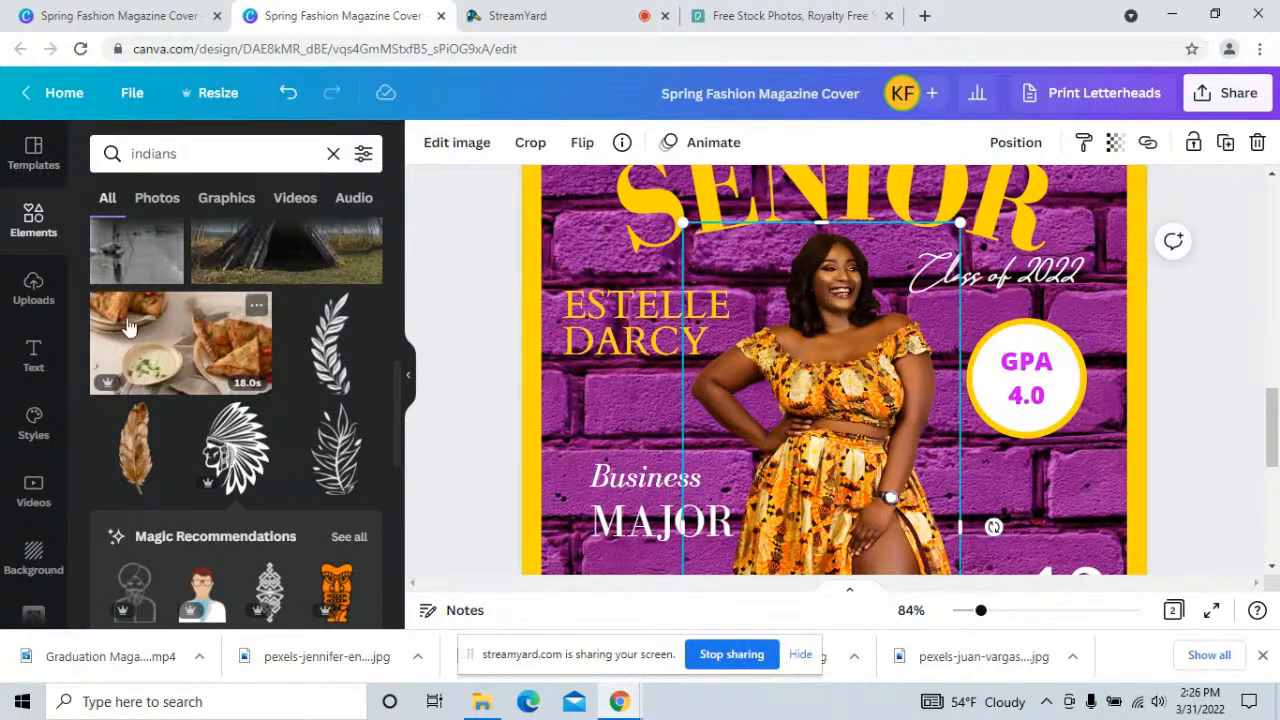
pyautogui.click(458, 150)
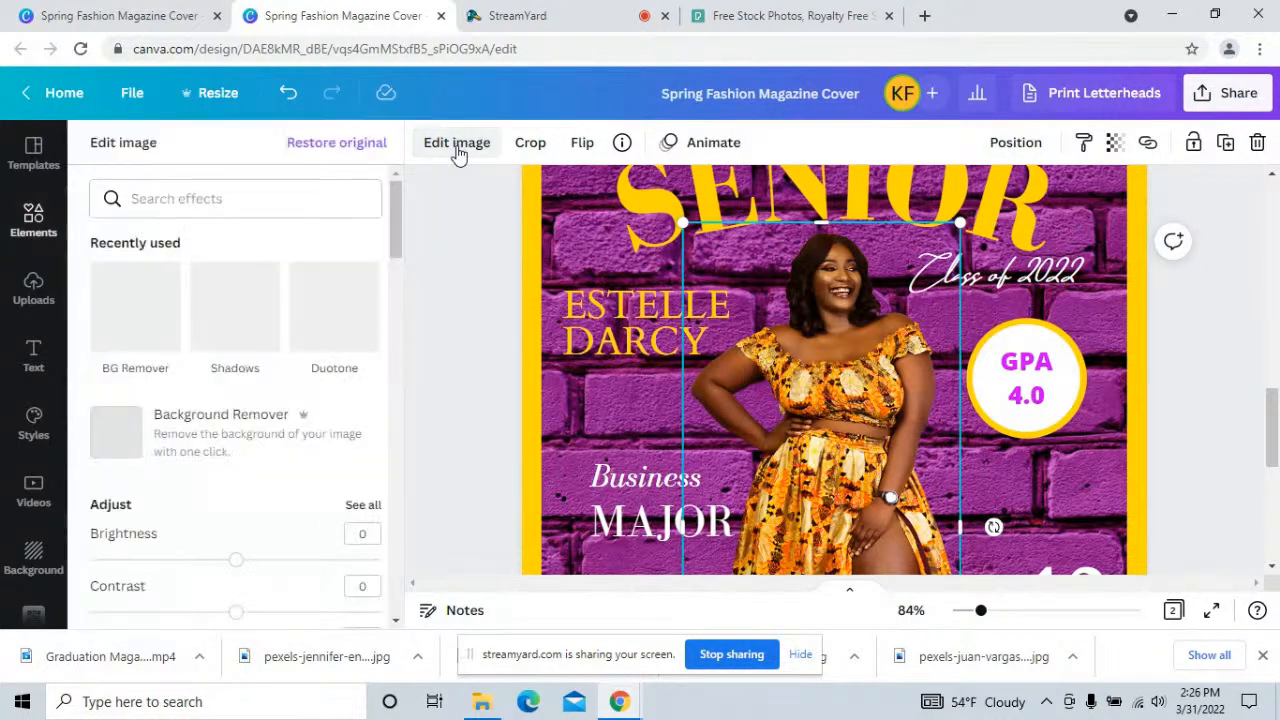
pyautogui.click(232, 322)
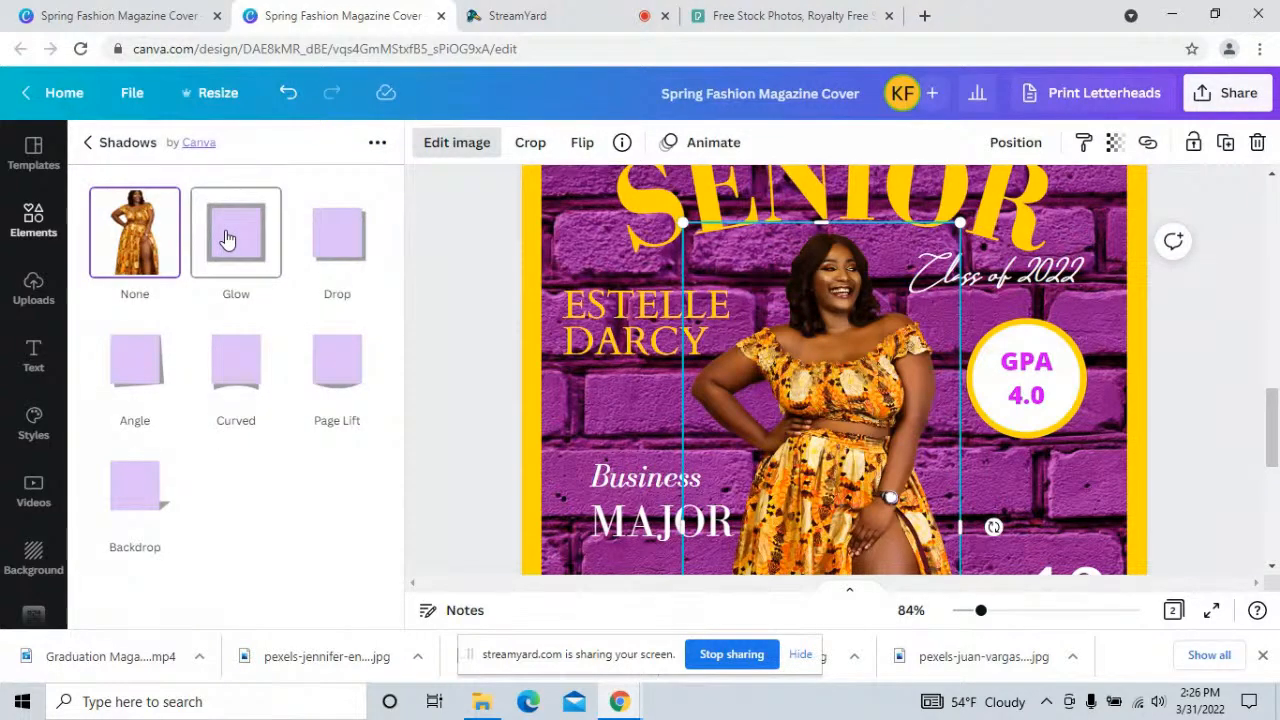
pyautogui.click(228, 238)
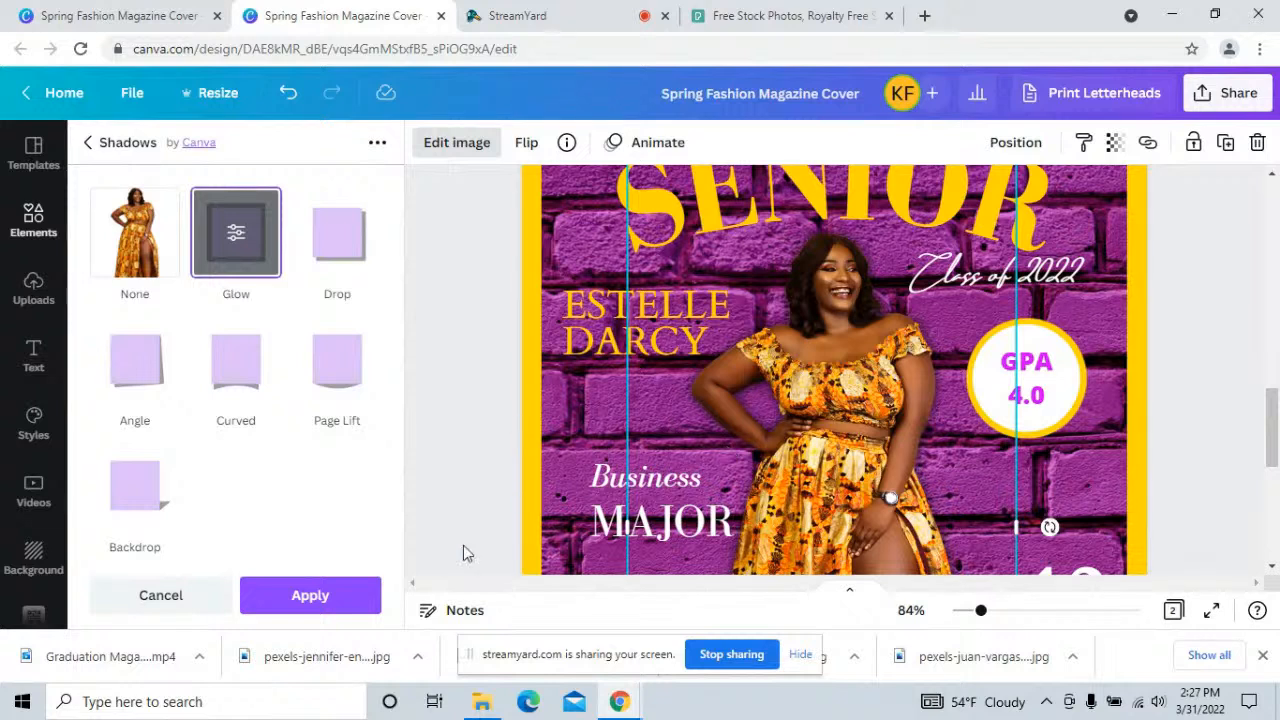
pyautogui.click(232, 238)
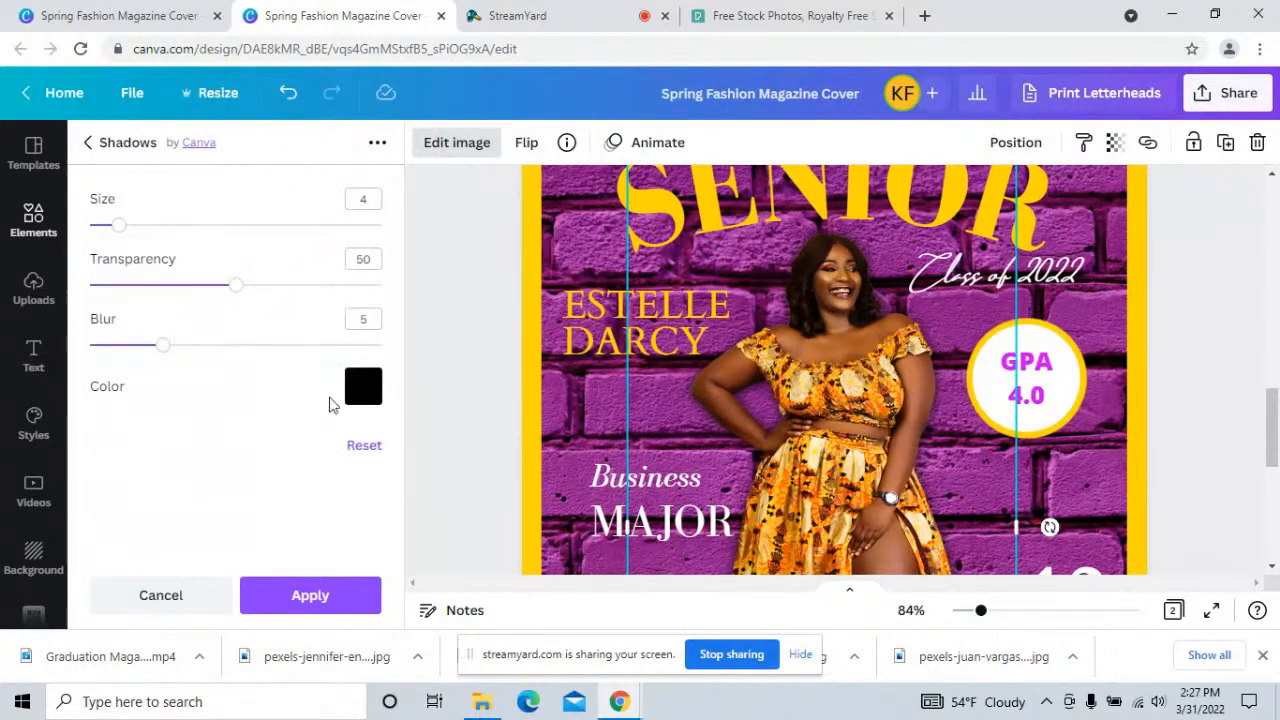
pyautogui.click(363, 388)
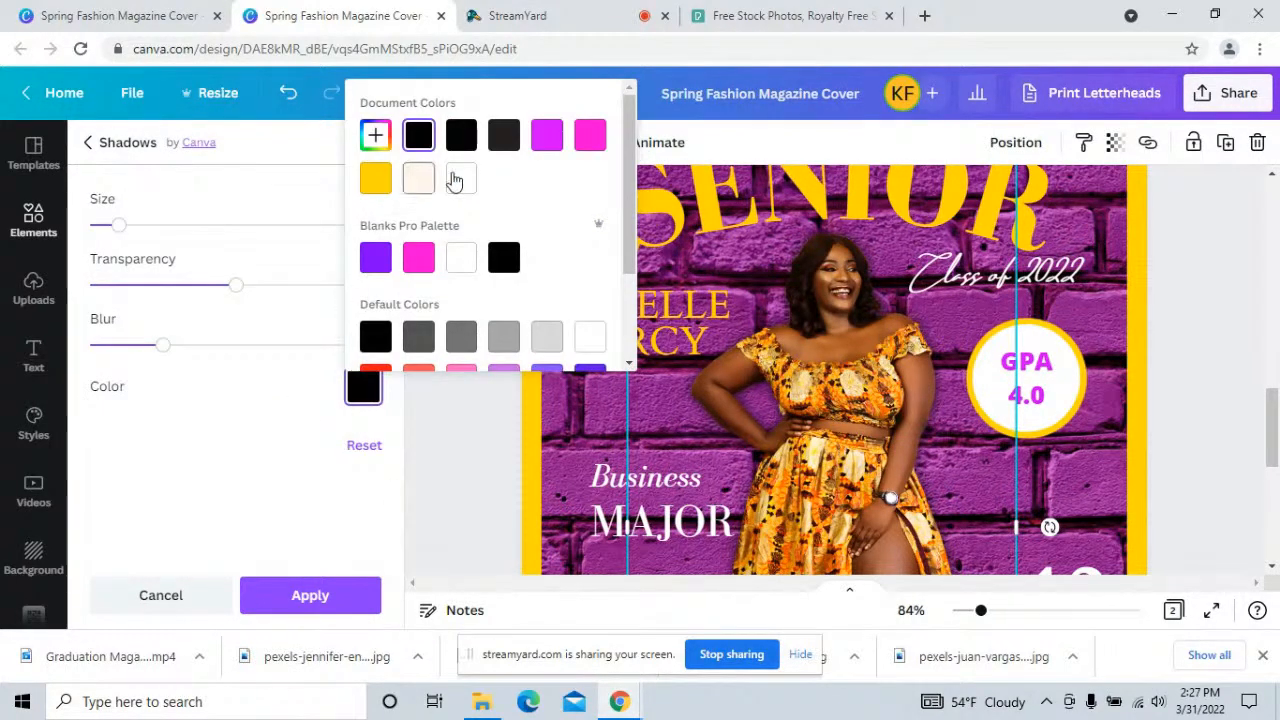
pyautogui.click(460, 183)
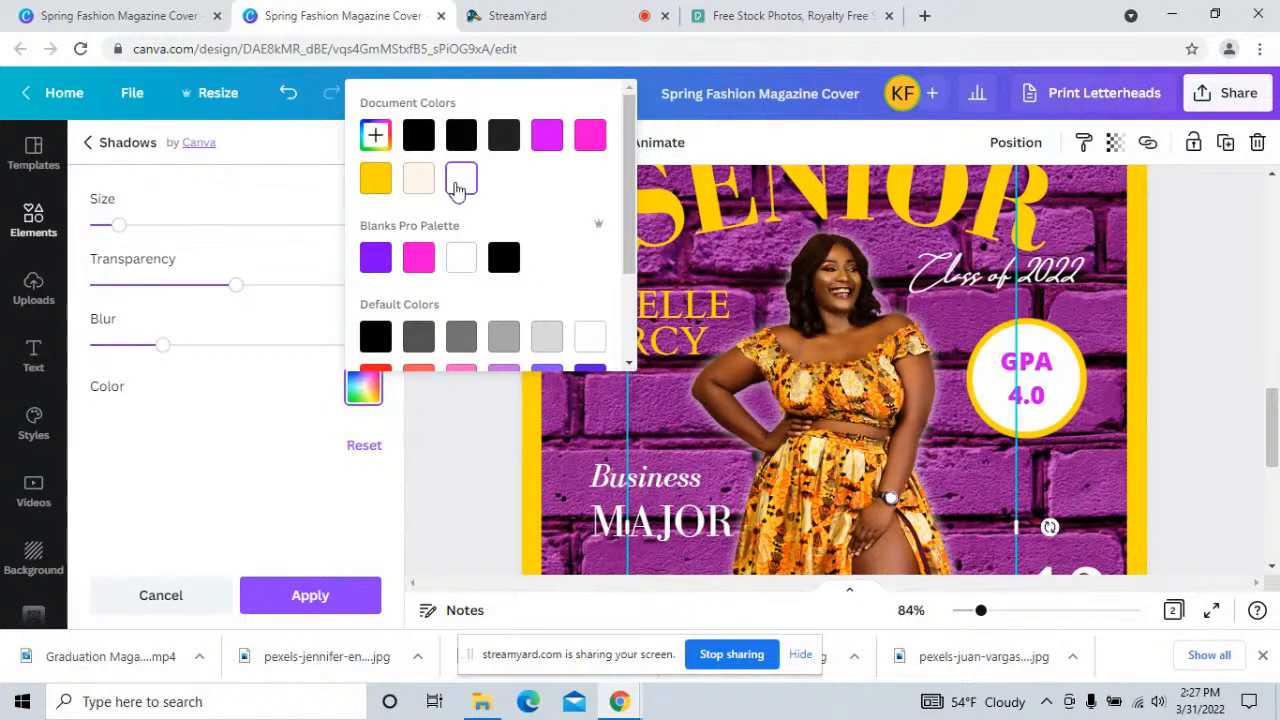
pyautogui.click(280, 399)
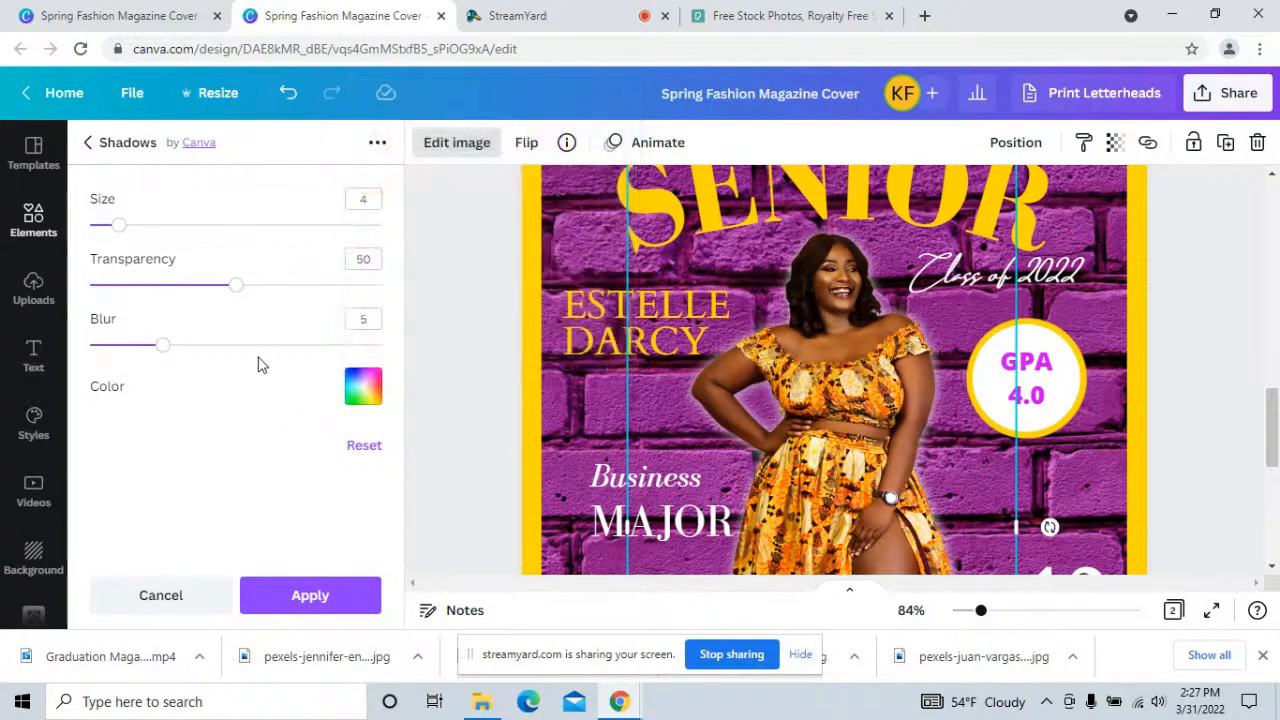
# - Adjust the woman's white glow to size 2, transparency 41 and blur 5
pyautogui.moveTo(236, 289); pyautogui.dragTo(146, 288)
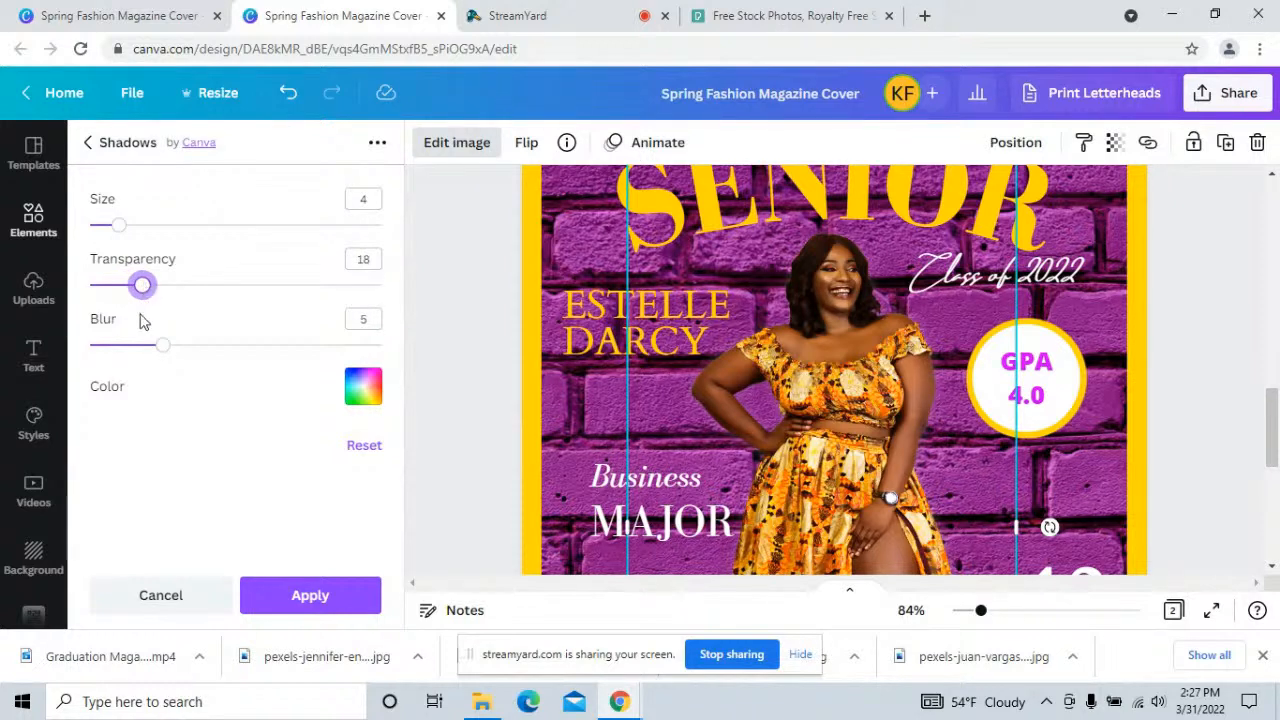
pyautogui.moveTo(167, 347)
pyautogui.mouseDown()
pyautogui.moveTo(383, 349)
pyautogui.moveTo(380, 362)
pyautogui.moveTo(152, 364)
pyautogui.mouseUp()
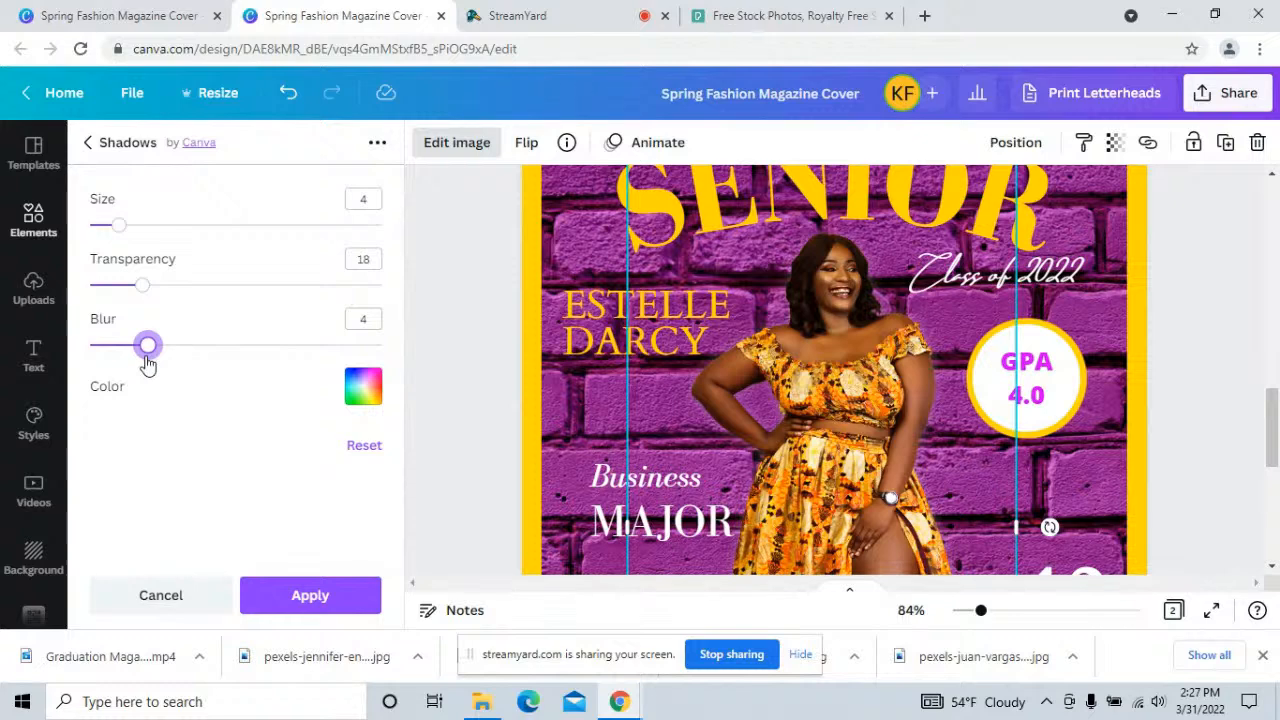
pyautogui.moveTo(163, 362); pyautogui.dragTo(166, 363)
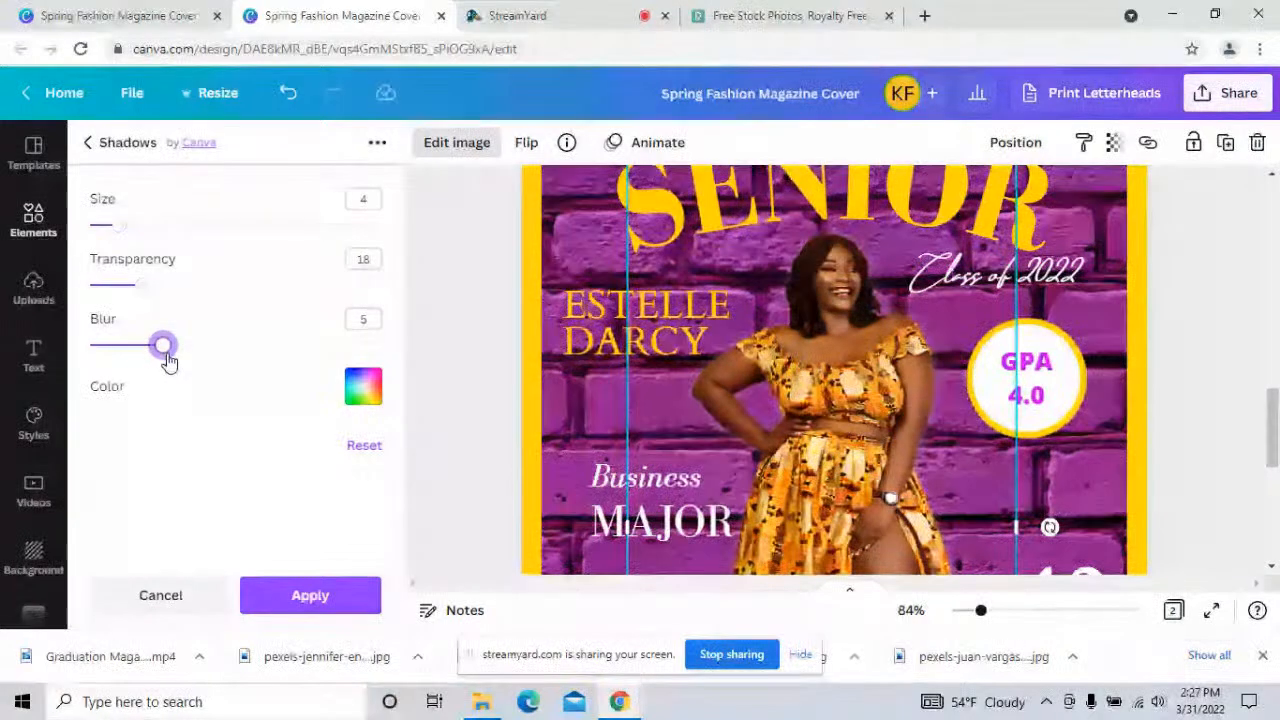
pyautogui.moveTo(116, 231)
pyautogui.mouseDown()
pyautogui.moveTo(143, 231)
pyautogui.moveTo(108, 231)
pyautogui.moveTo(118, 235)
pyautogui.mouseUp()
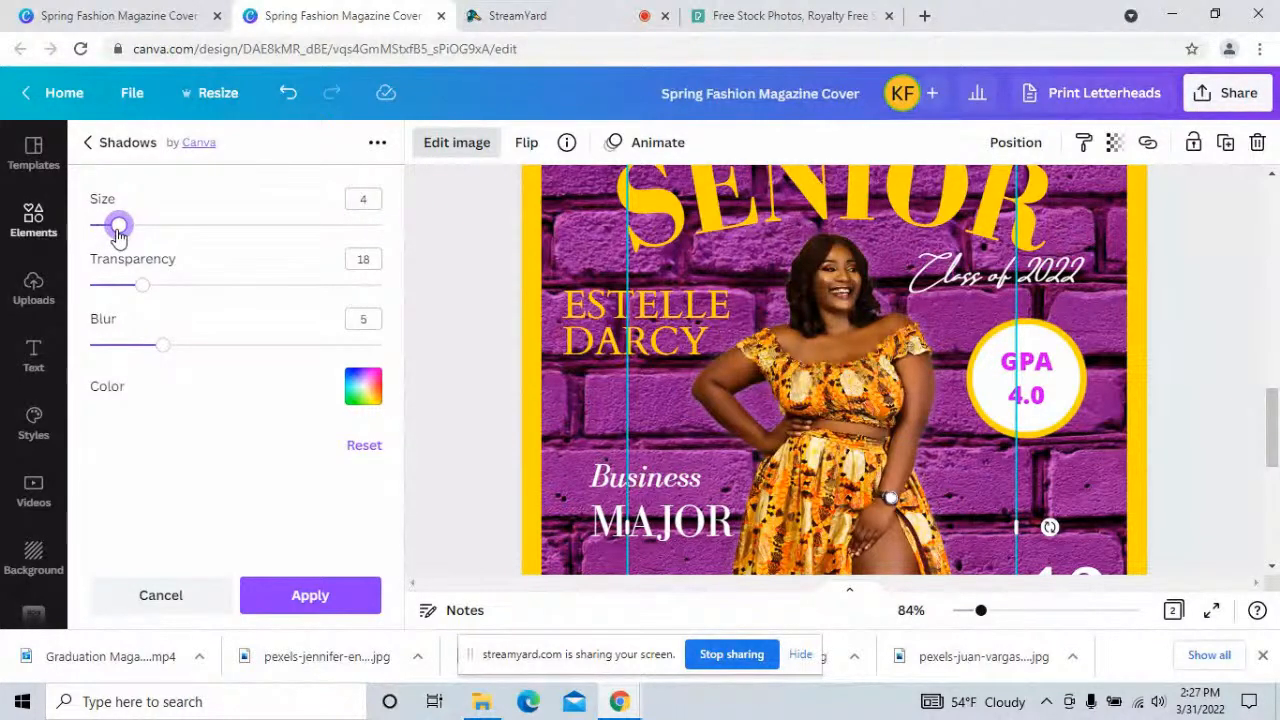
pyautogui.moveTo(141, 285); pyautogui.dragTo(414, 306)
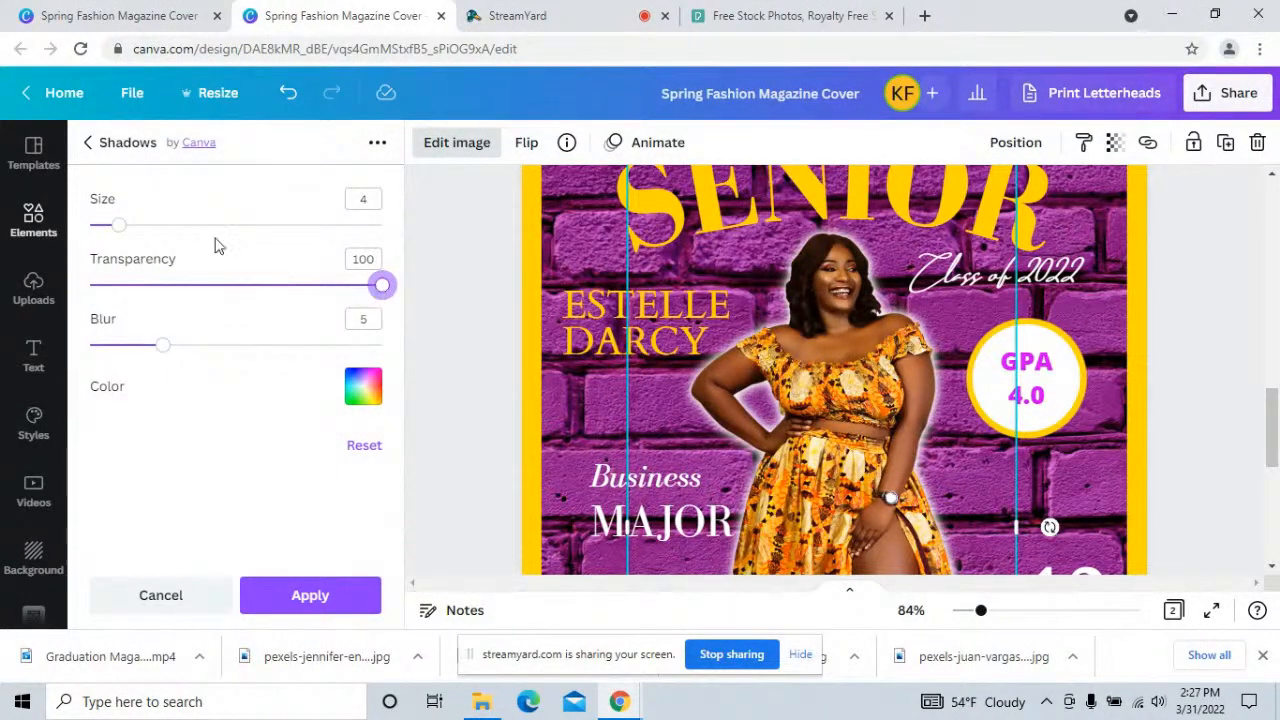
pyautogui.moveTo(119, 226); pyautogui.dragTo(108, 233)
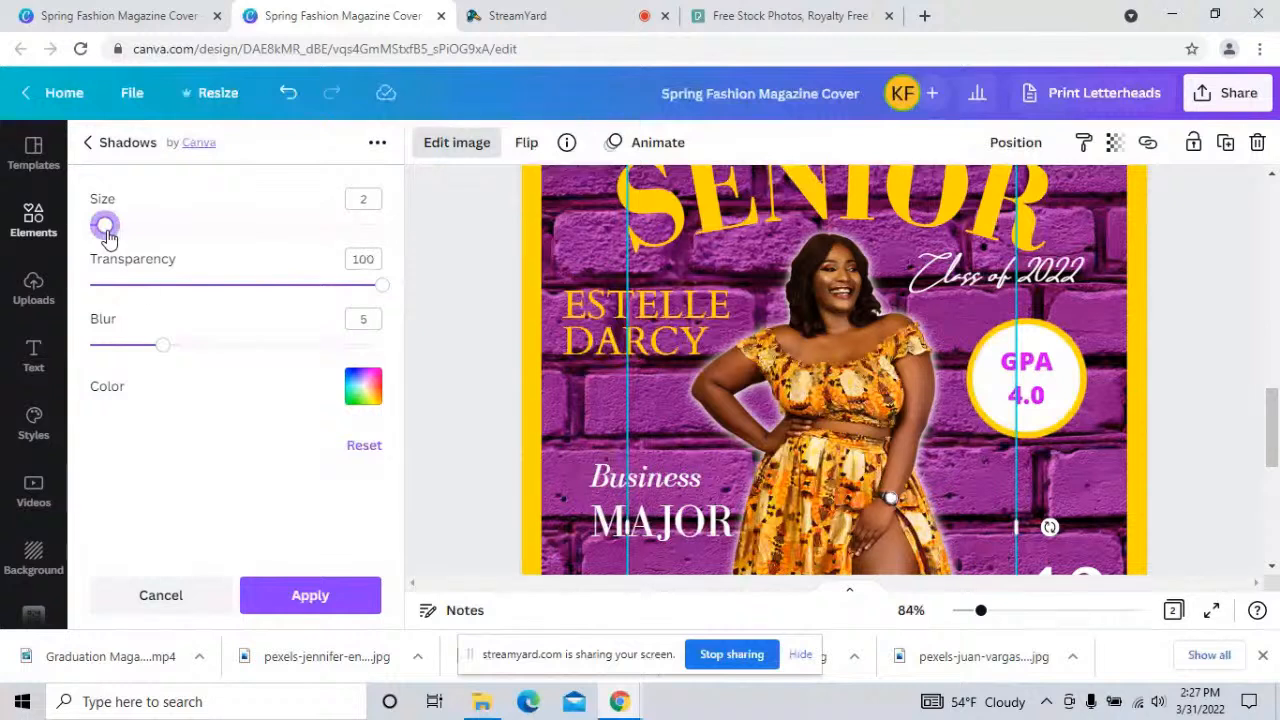
pyautogui.moveTo(380, 287); pyautogui.dragTo(355, 288)
pyautogui.moveTo(352, 288); pyautogui.dragTo(211, 292)
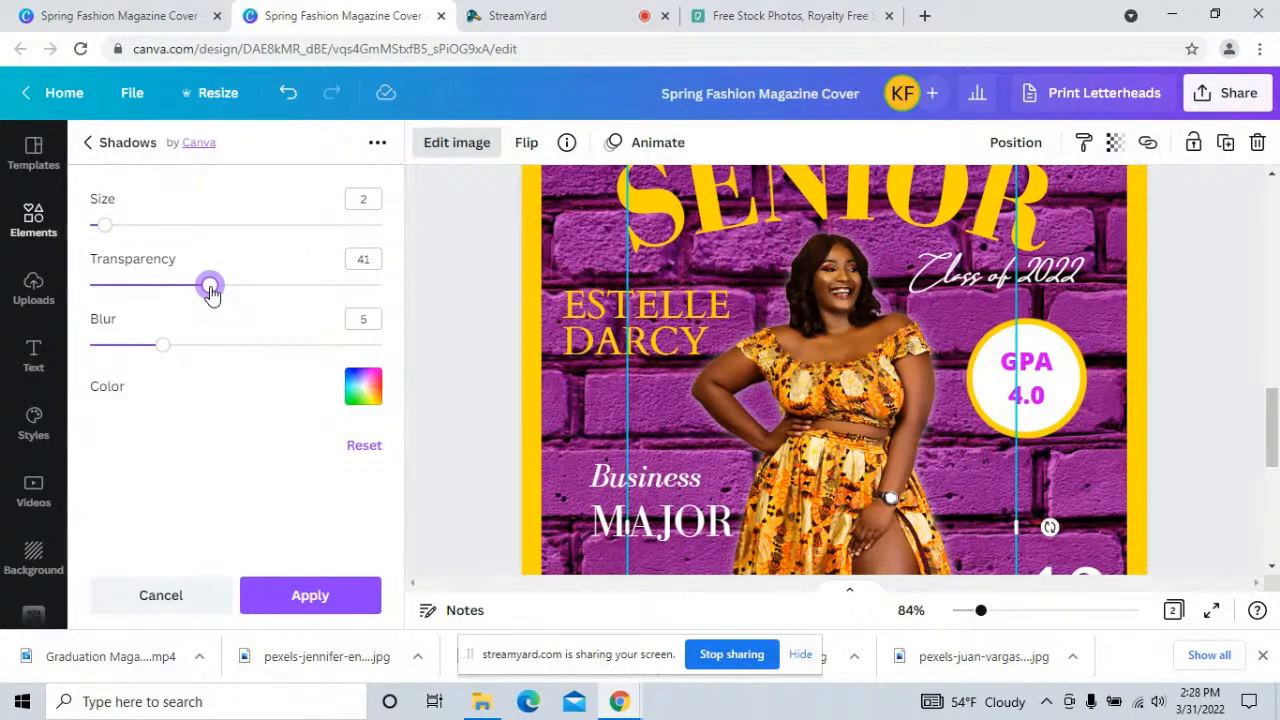
# - Try yellow and white for the glow on the woman's photo, settle on black, and apply the shadow
pyautogui.click(364, 388)
pyautogui.click(377, 180)
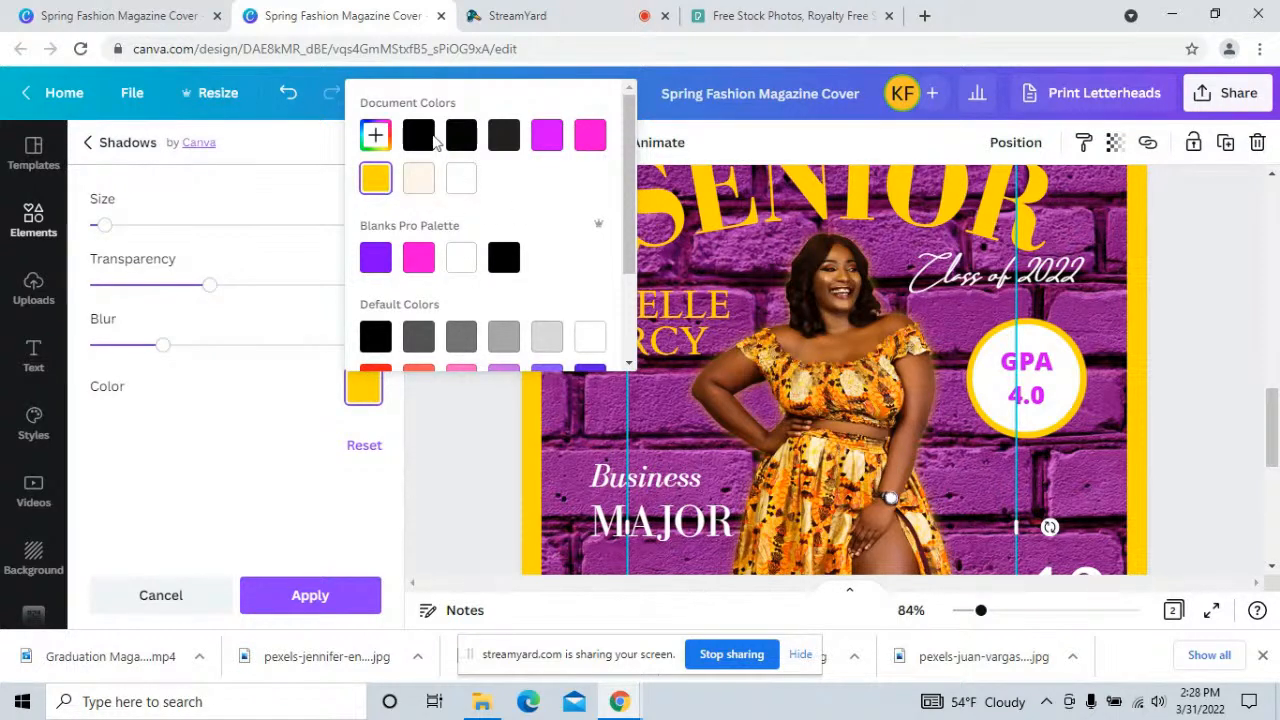
pyautogui.click(419, 135)
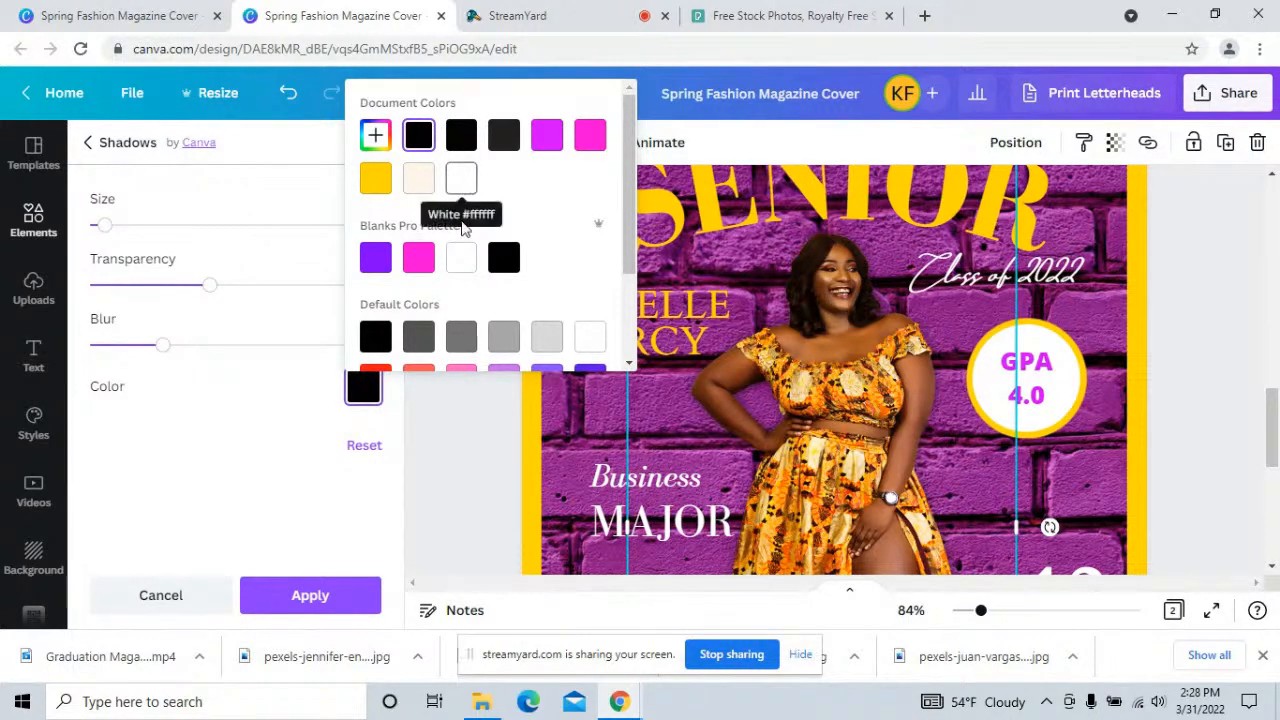
pyautogui.click(462, 187)
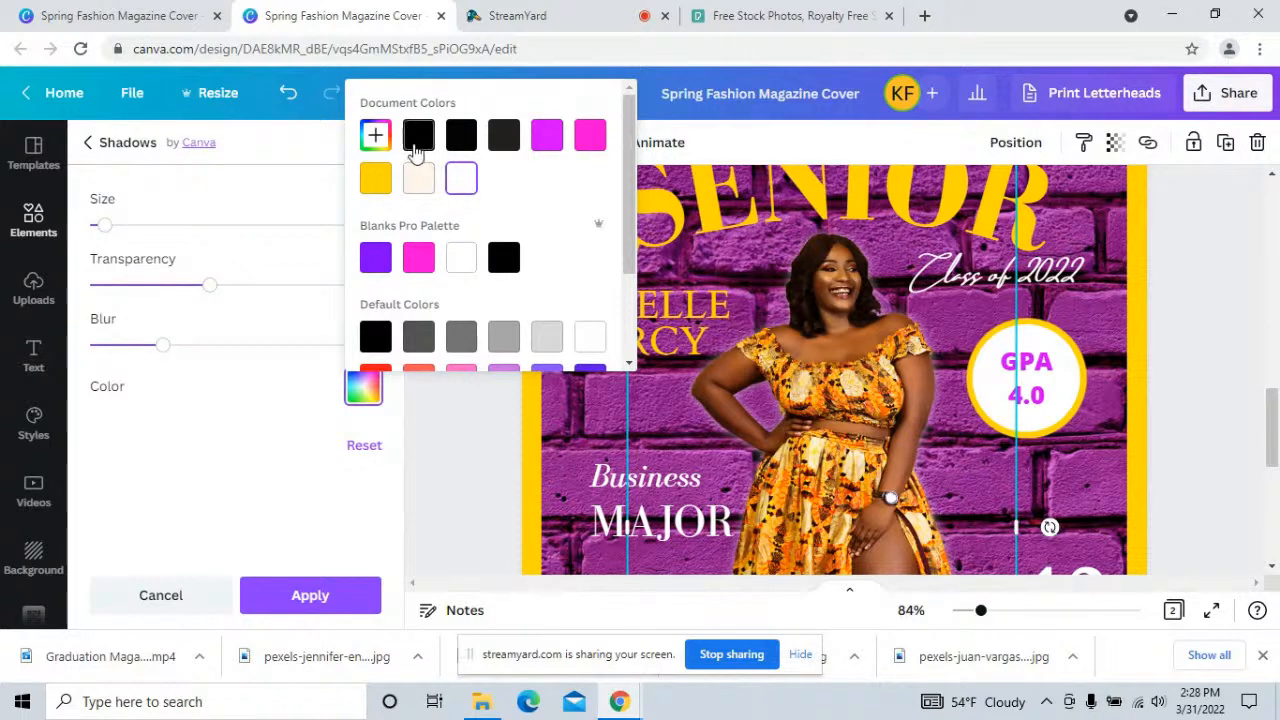
pyautogui.click(418, 140)
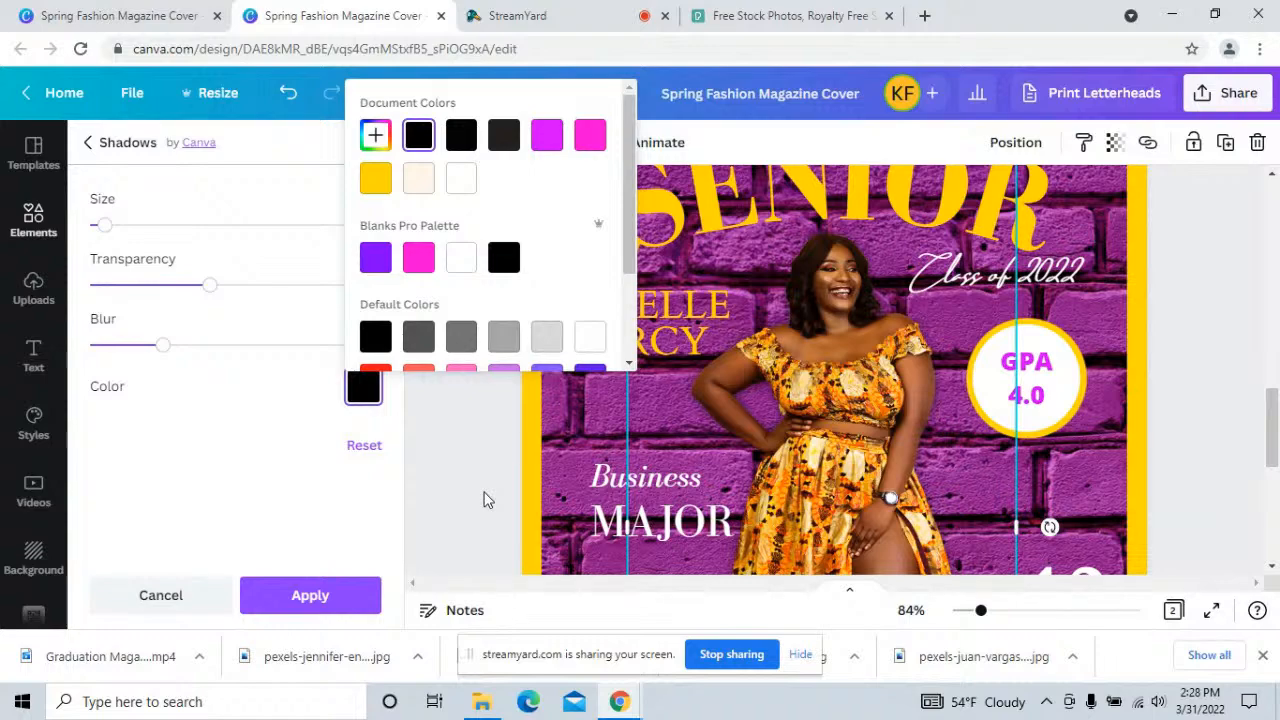
pyautogui.click(343, 602)
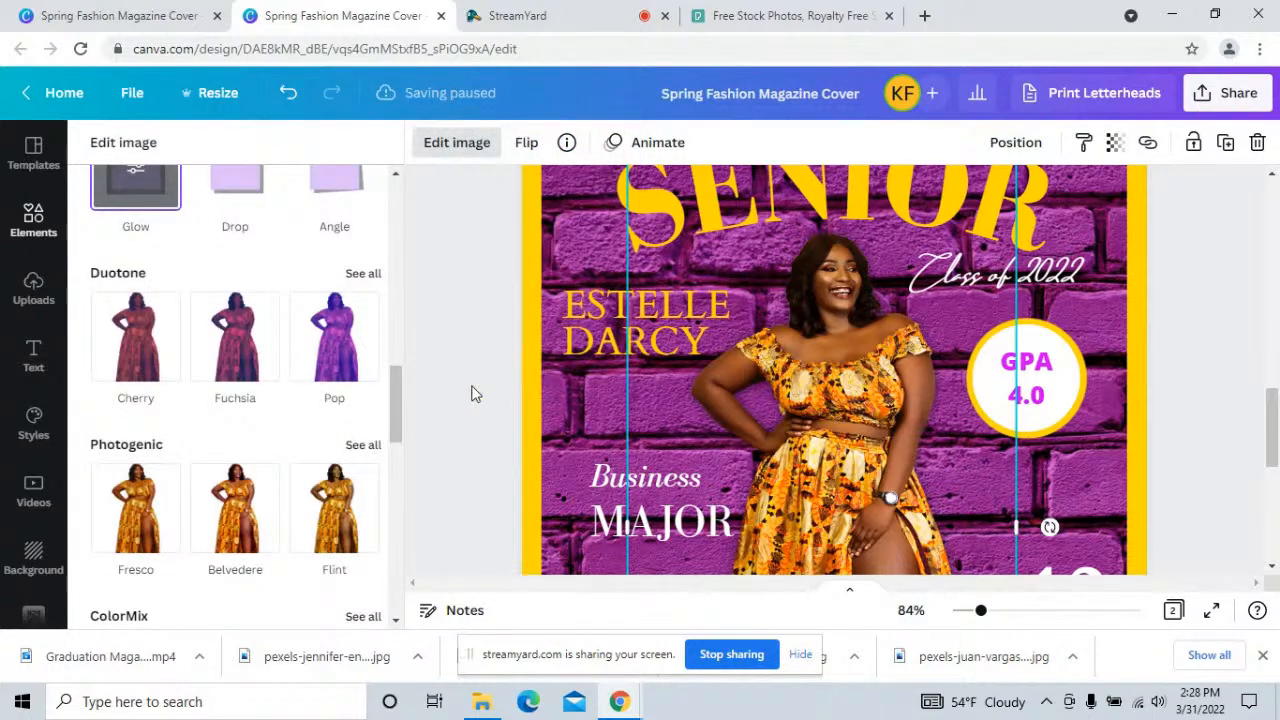
pyautogui.click(475, 393)
# - Add a heading reading CHIEFS near the lower part of the page 2 cover
pyautogui.scroll(-3, 1250, 316)
pyautogui.scroll(-3, 1250, 316)
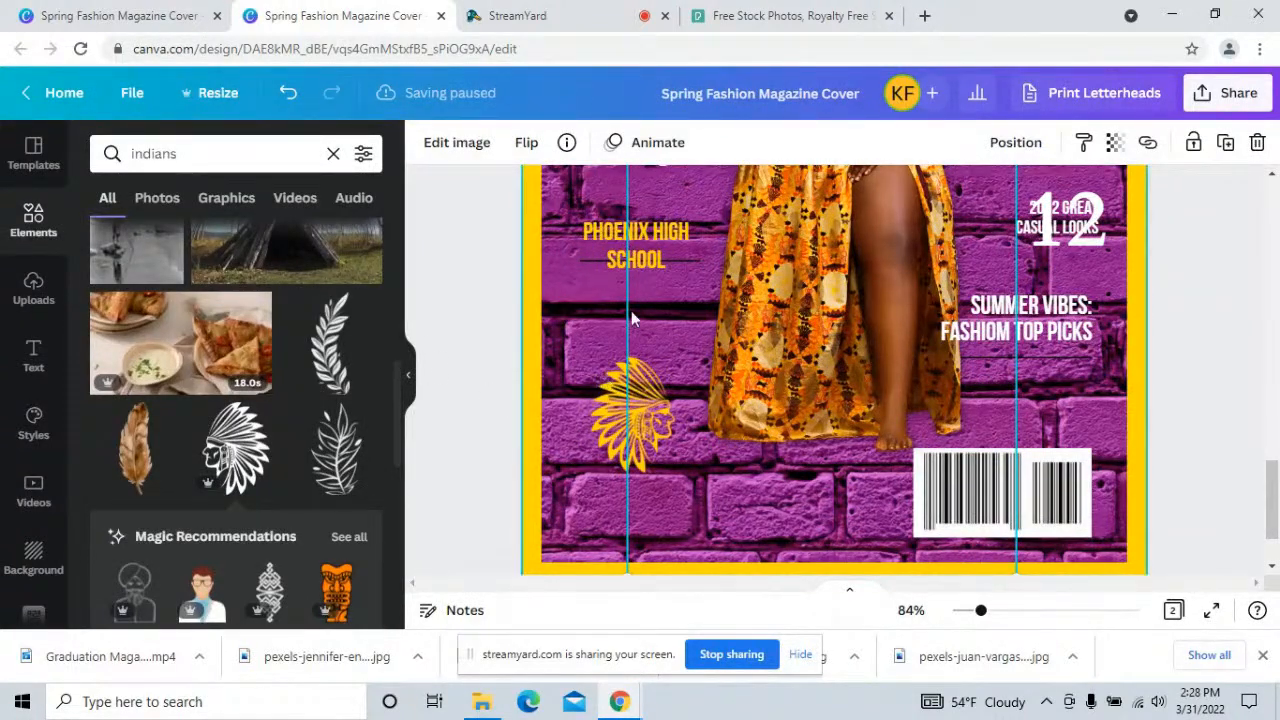
pyautogui.click(31, 357)
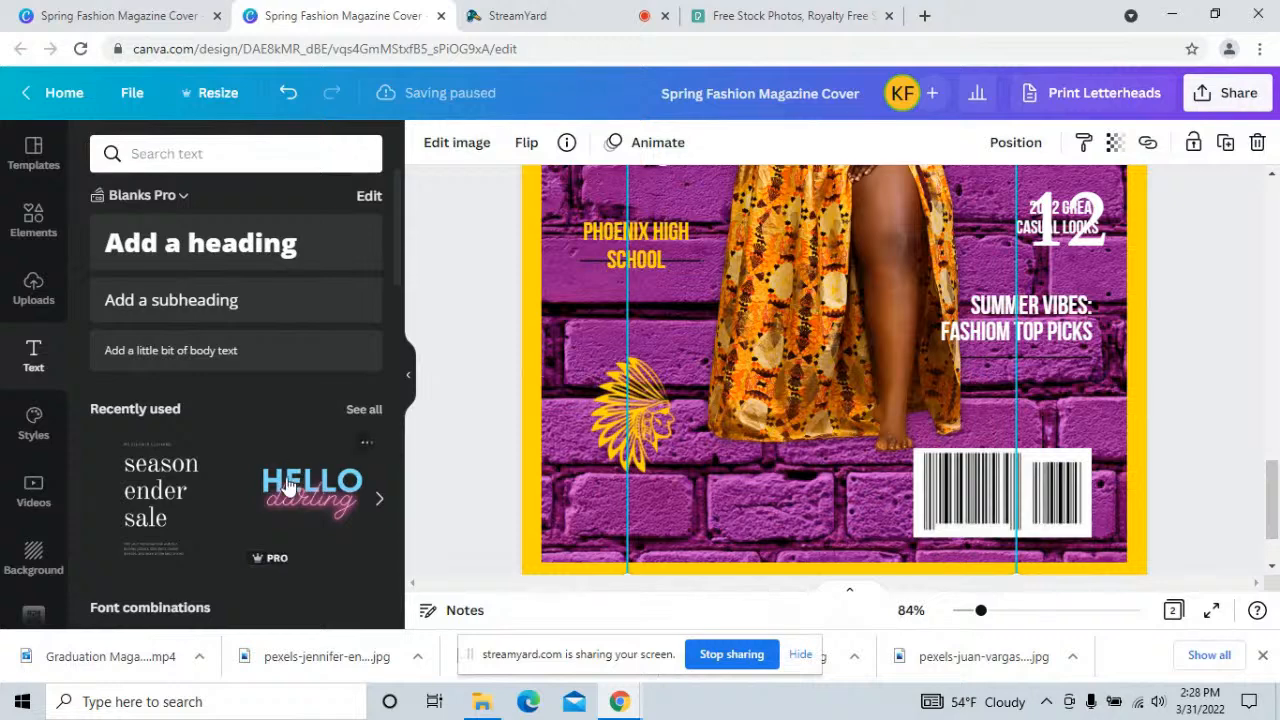
pyautogui.click(248, 264)
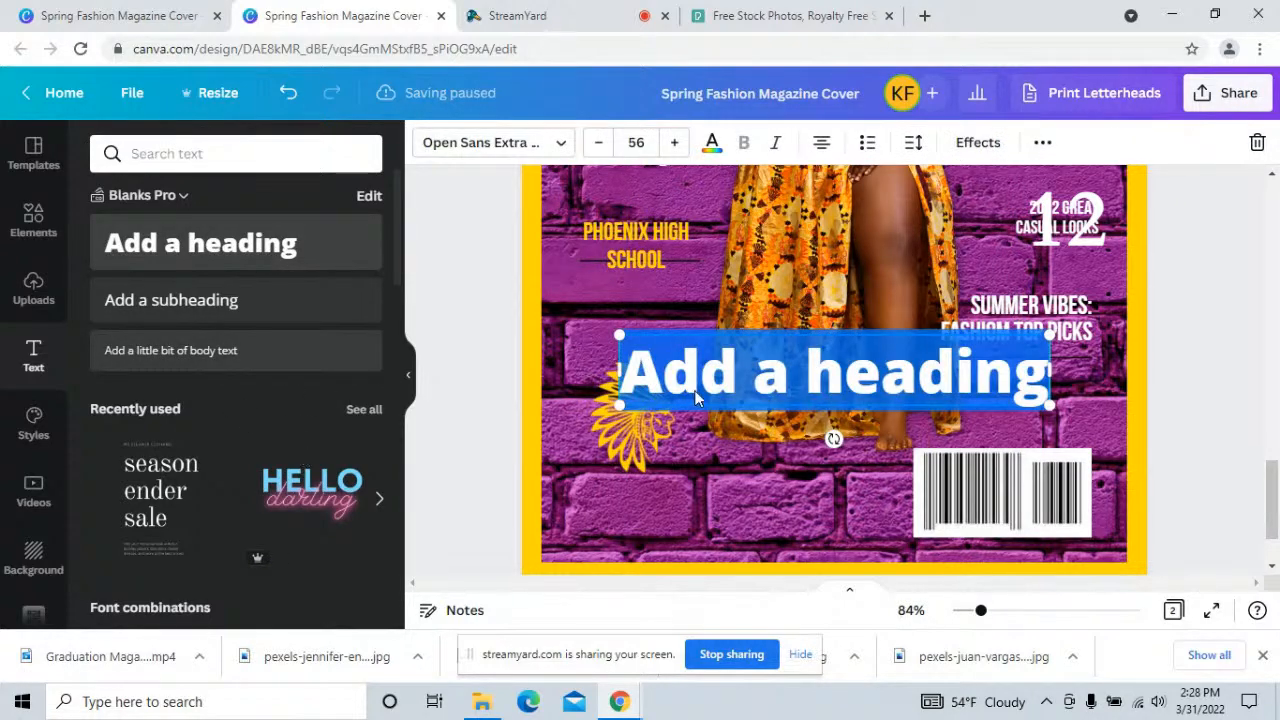
pyautogui.write('C')
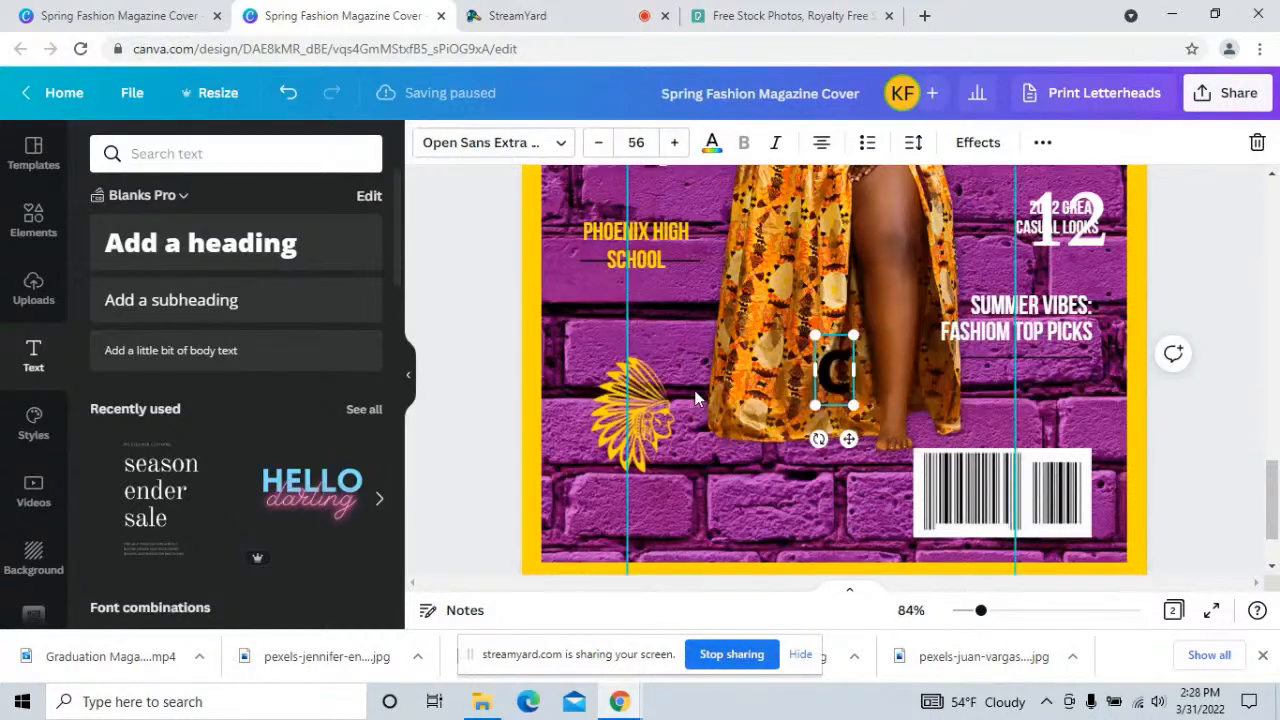
pyautogui.write('HI')
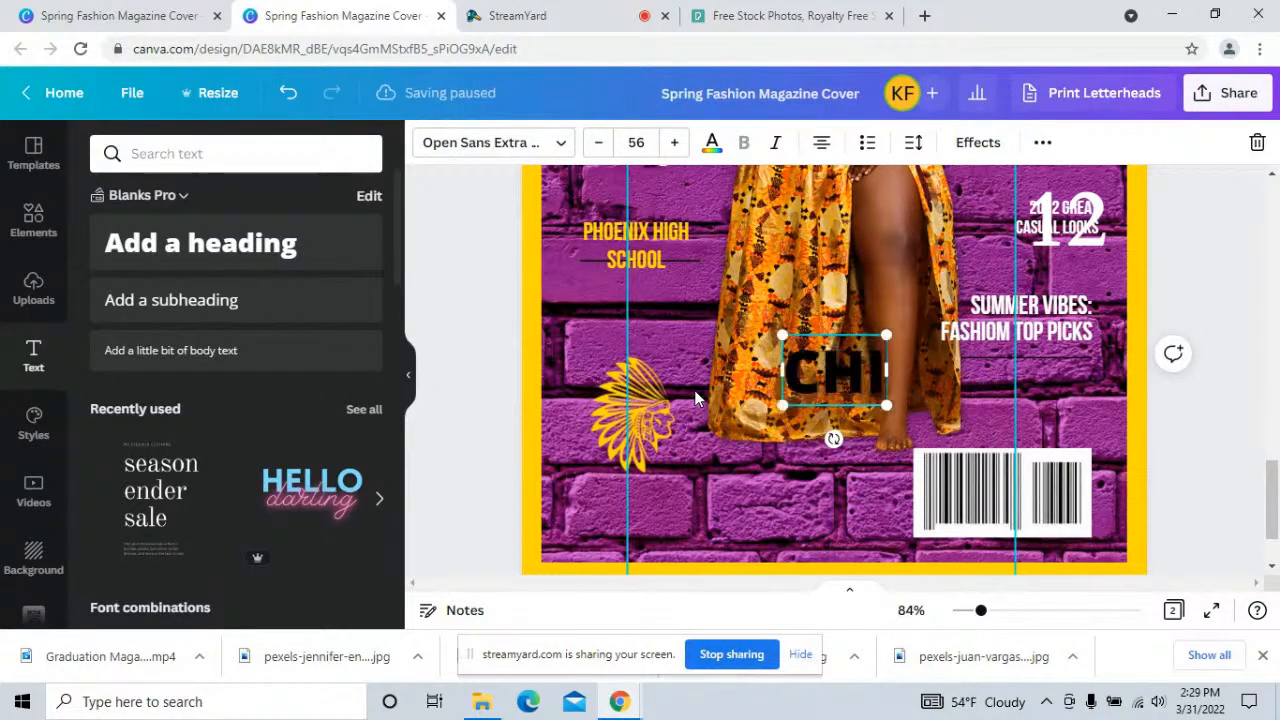
pyautogui.write('EFS')
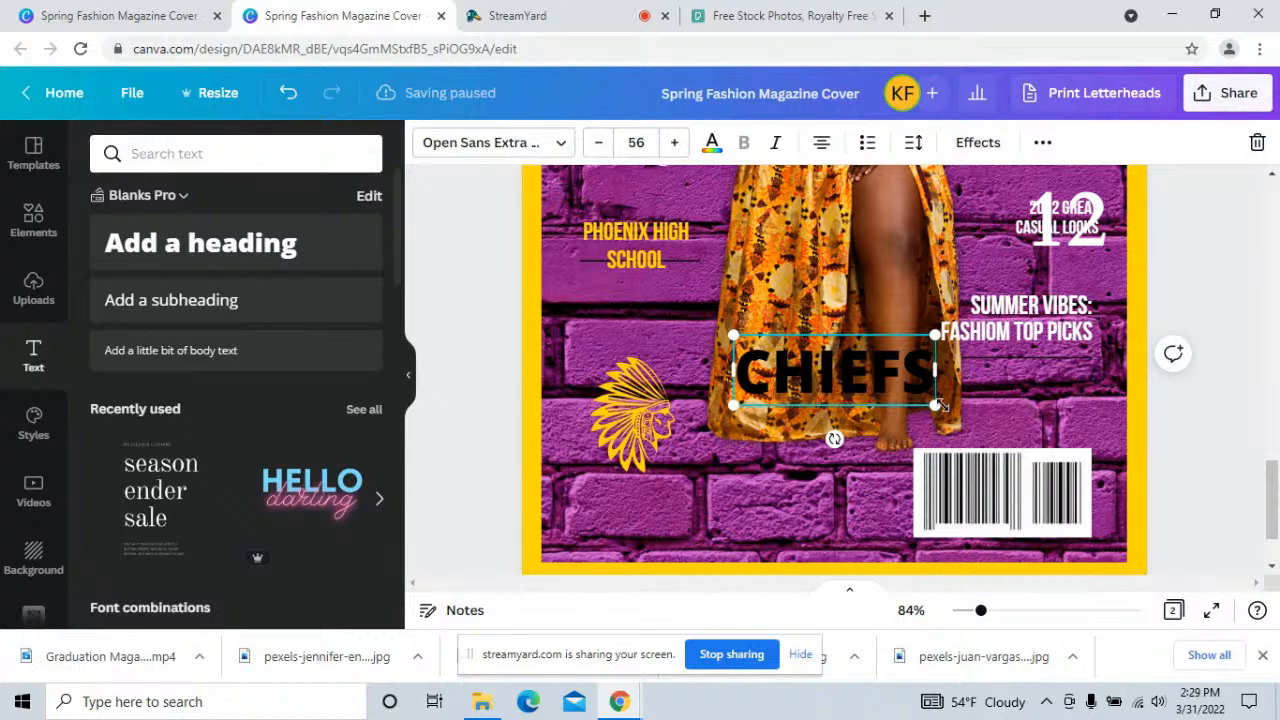
# - Shrink the CHIEFS heading to size 43.9 and move it between the PHOENIX HIGH SCHOOL text and the mascot graphic
pyautogui.moveTo(932, 404); pyautogui.dragTo(891, 390)
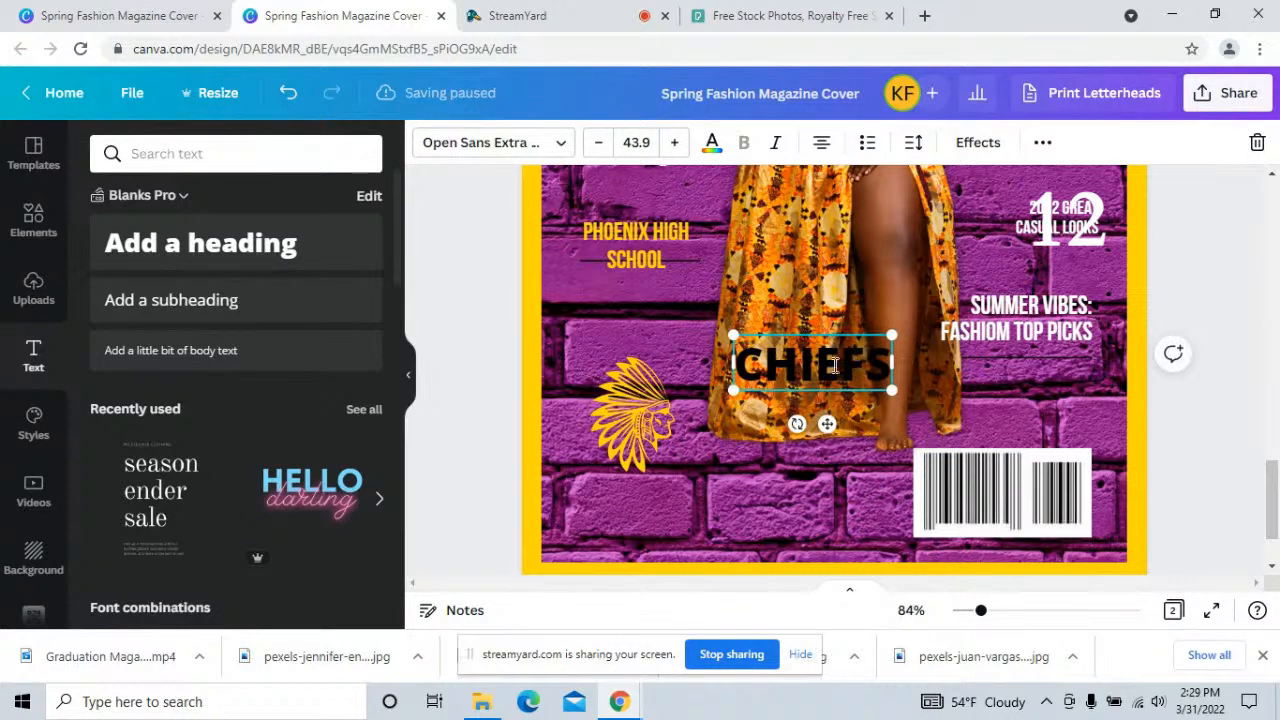
pyautogui.click(597, 333)
pyautogui.moveTo(790, 358); pyautogui.dragTo(606, 324)
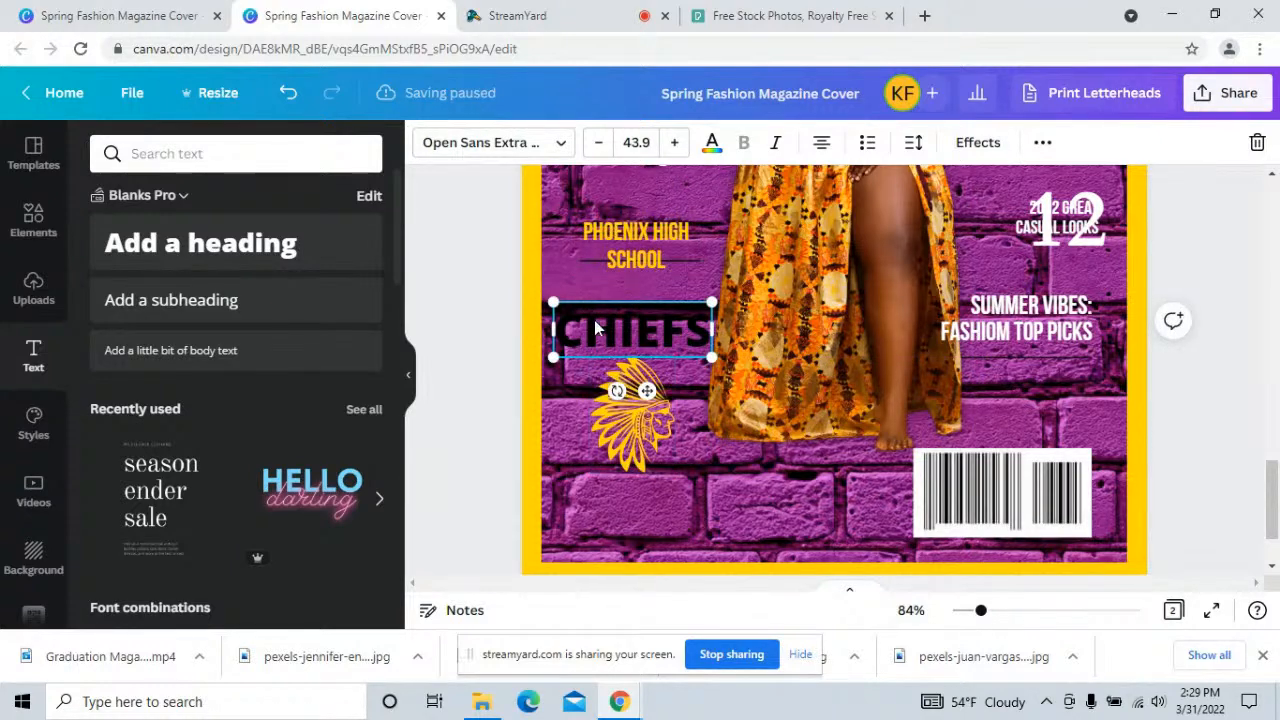
# - Colour the CHIEFS heading cream from the document colours and apply the Hollow text effect
pyautogui.doubleClick(697, 333)
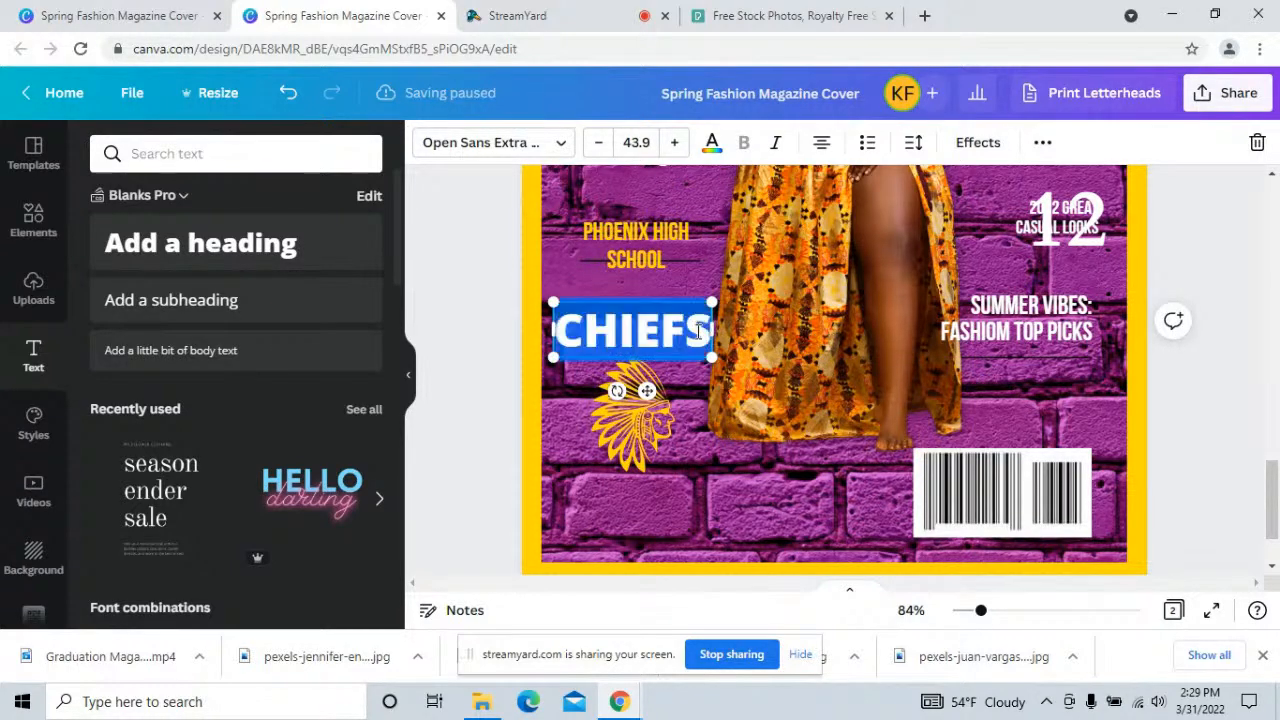
pyautogui.click(712, 145)
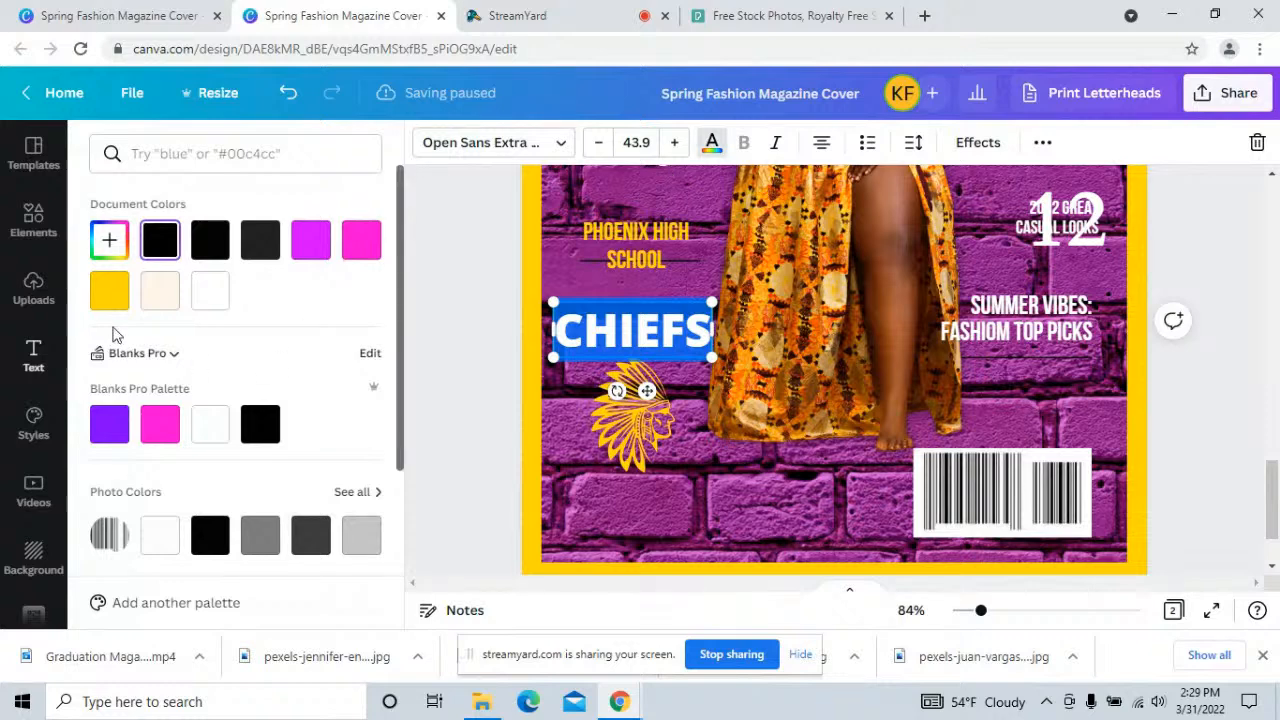
pyautogui.click(155, 295)
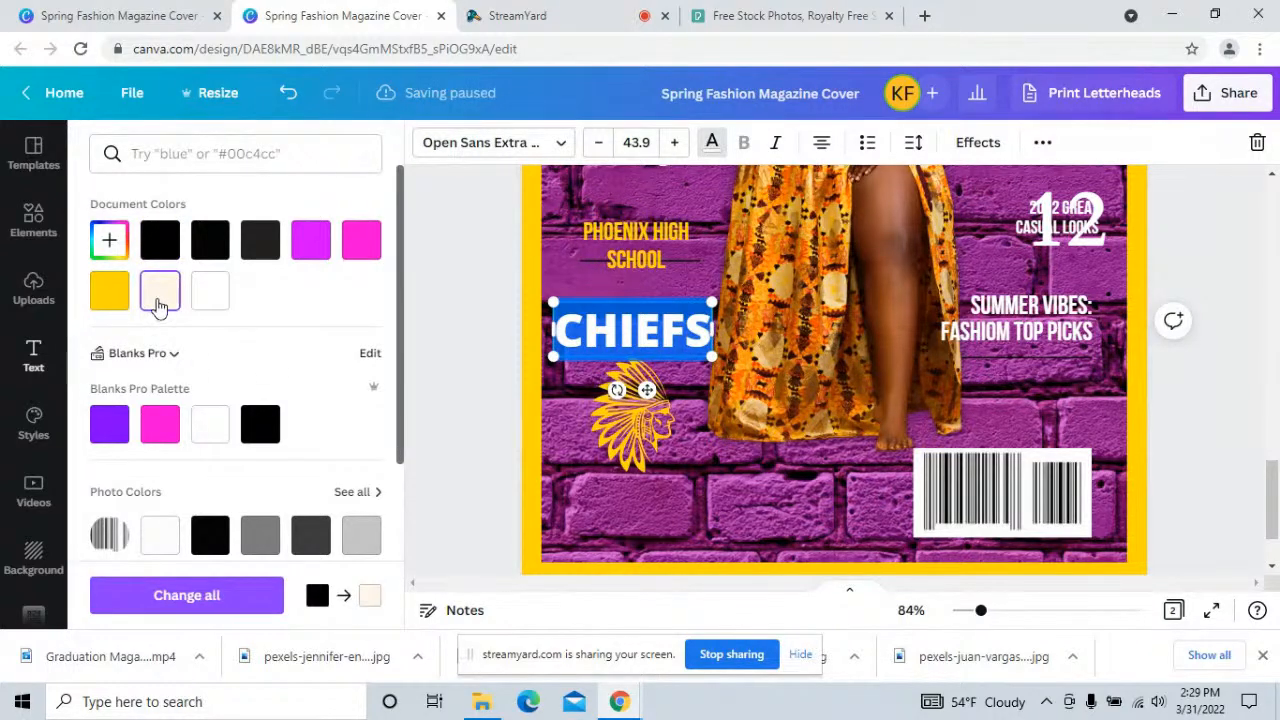
pyautogui.click(978, 143)
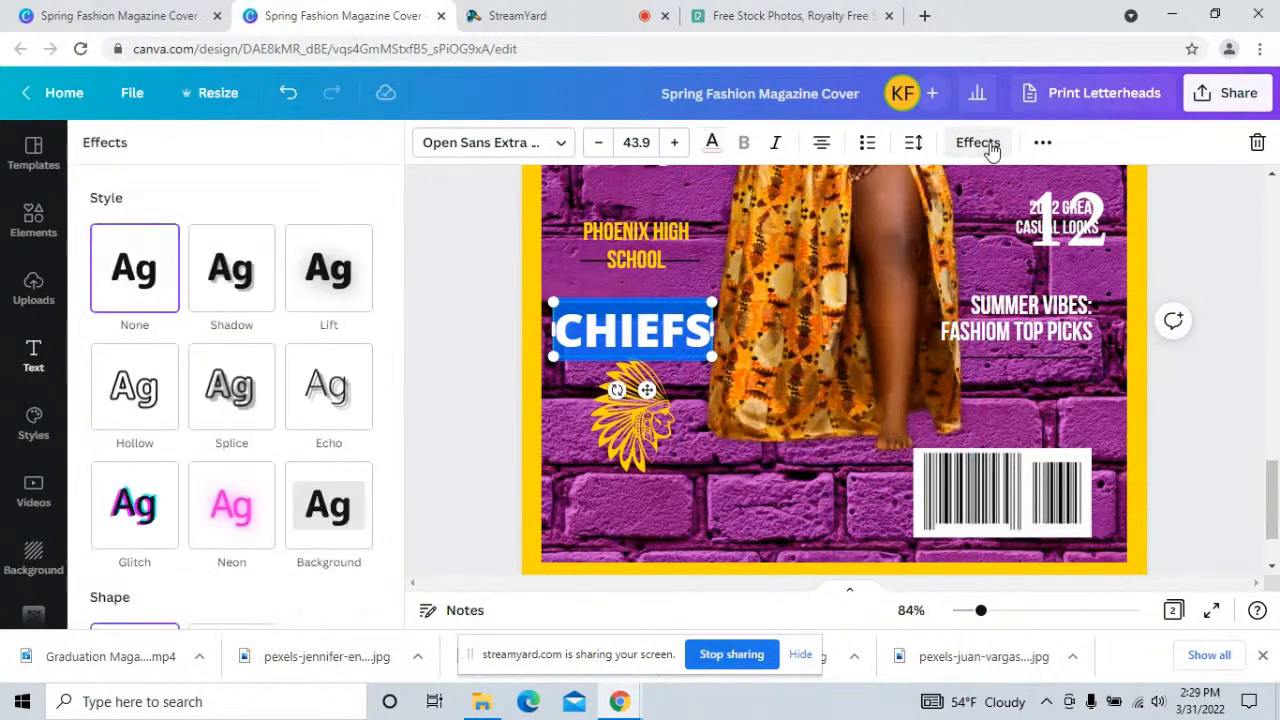
pyautogui.click(143, 395)
pyautogui.click(645, 335)
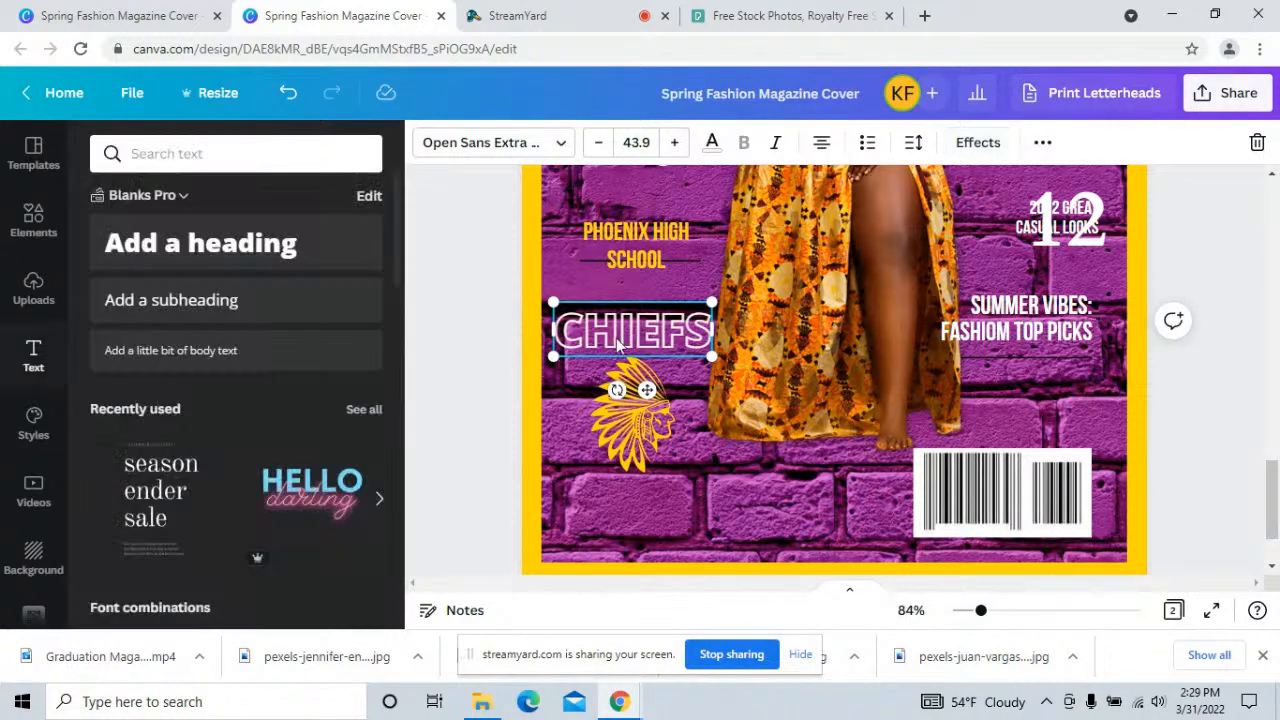
# - Reduce the CHIEFS heading to about size 40.8 and centre it just above the mascot graphic
pyautogui.moveTo(710, 302); pyautogui.dragTo(700, 310)
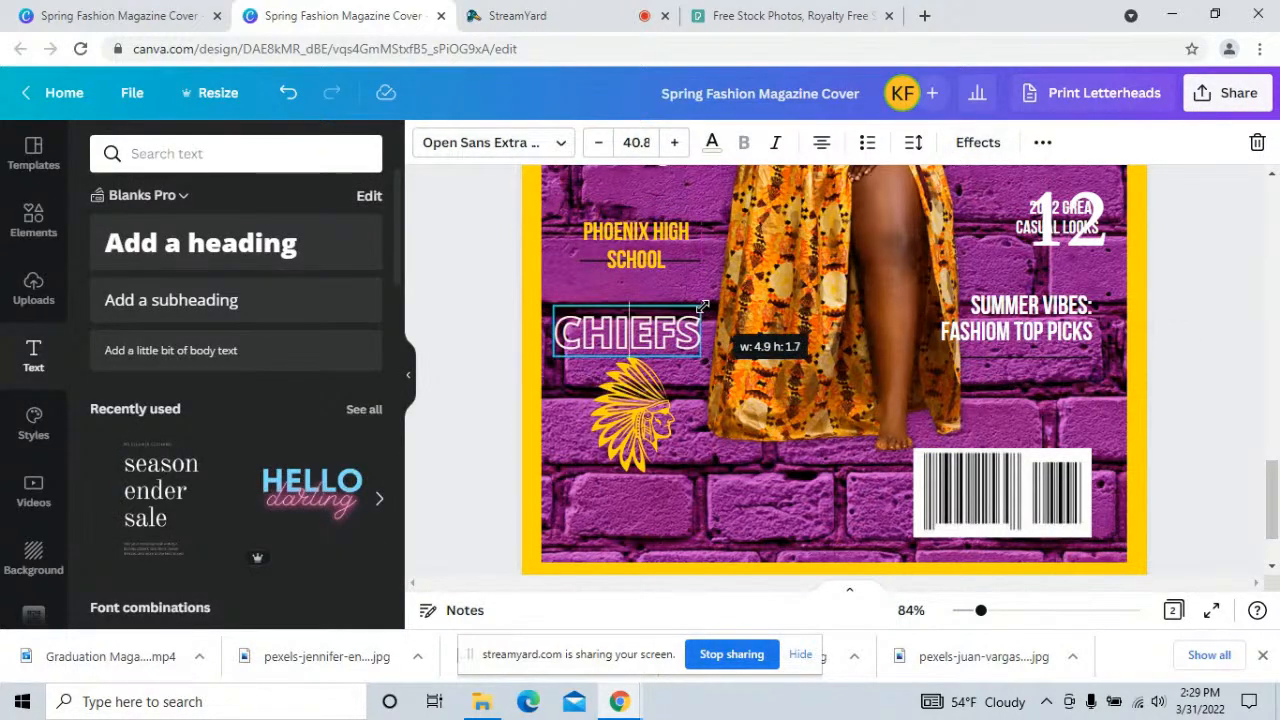
pyautogui.click(490, 324)
pyautogui.click(604, 343)
pyautogui.moveTo(604, 343); pyautogui.dragTo(609, 339)
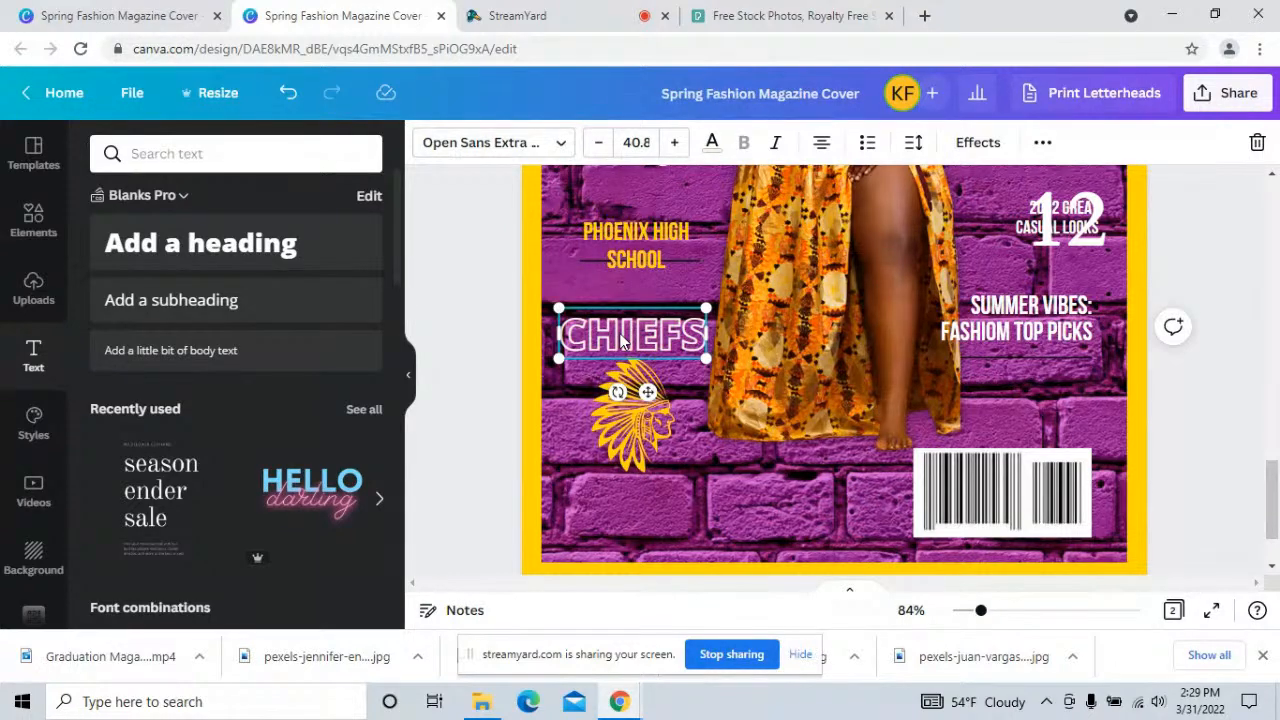
# - Enlarge the PHOENIX HIGH SCHOOL text to size 32.7 and move it down directly above CHIEFS
pyautogui.click(641, 268)
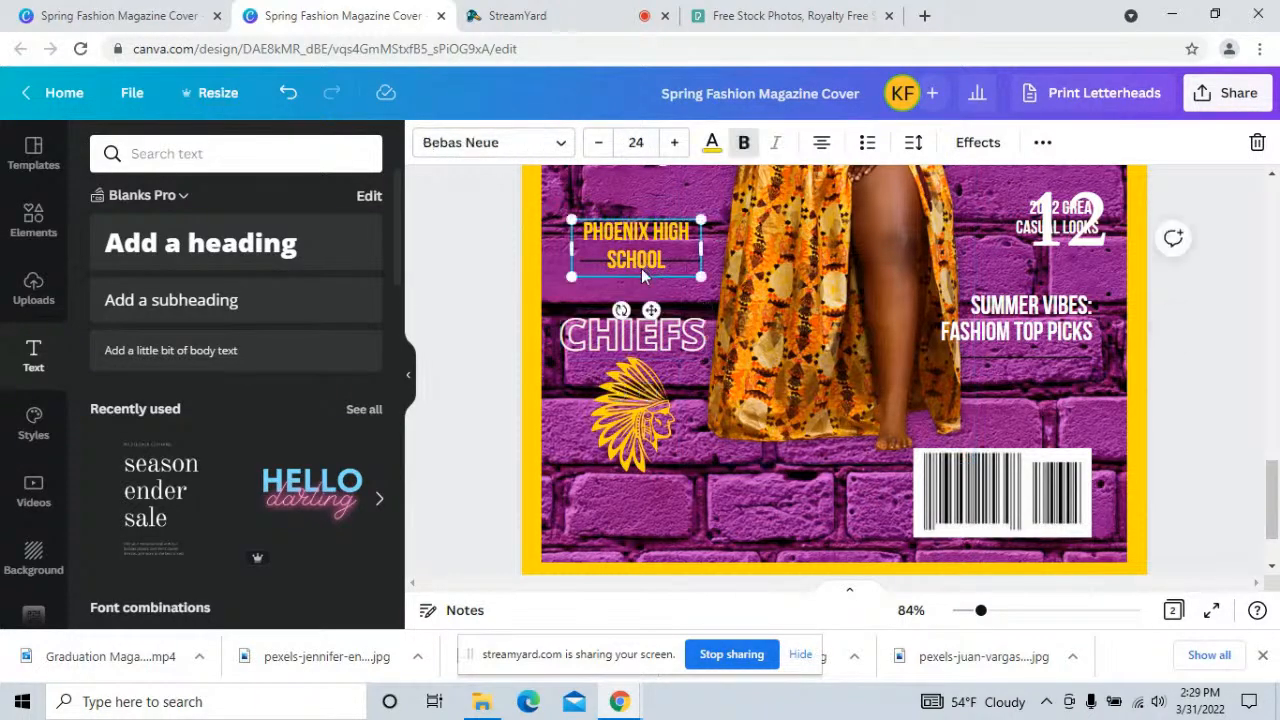
pyautogui.moveTo(731, 293); pyautogui.dragTo(755, 312)
pyautogui.moveTo(663, 283); pyautogui.dragTo(640, 294)
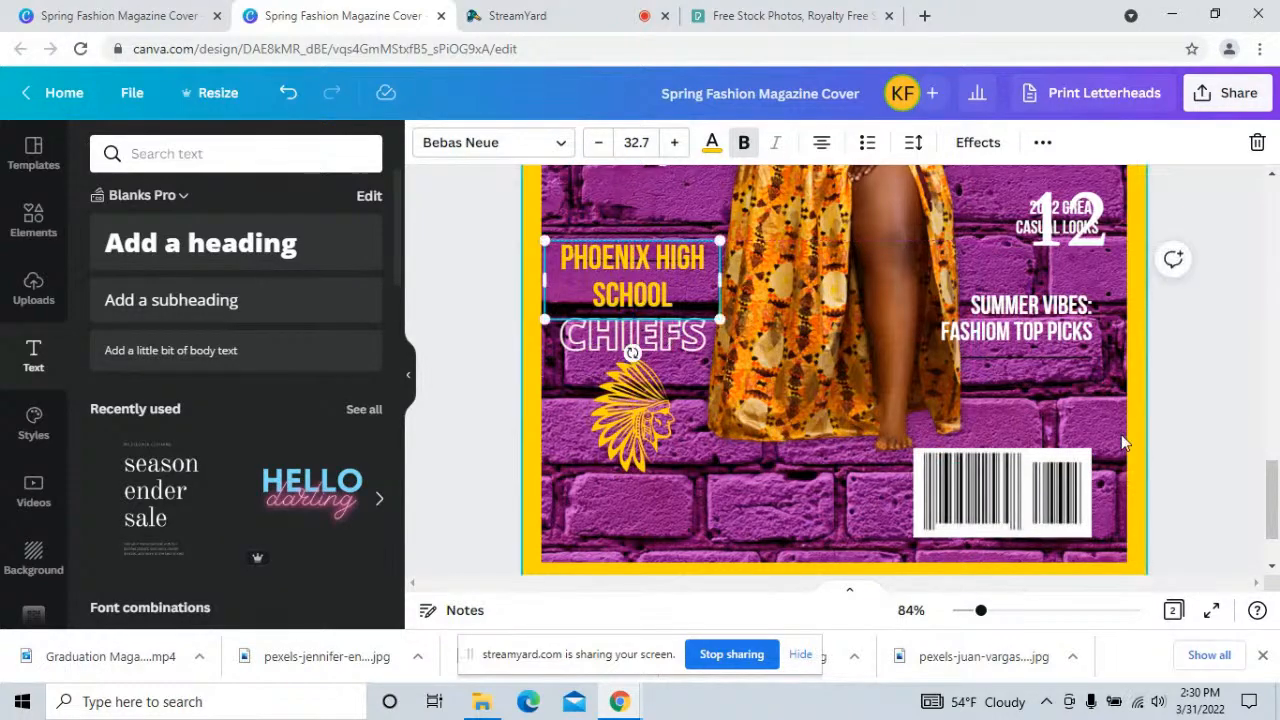
# - Review the page 2 cover from the SENIOR title down to the barcode to check the overall layout
pyautogui.scroll(3, 1206, 416)
pyautogui.scroll(2, 1206, 410)
pyautogui.scroll(2, 1206, 410)
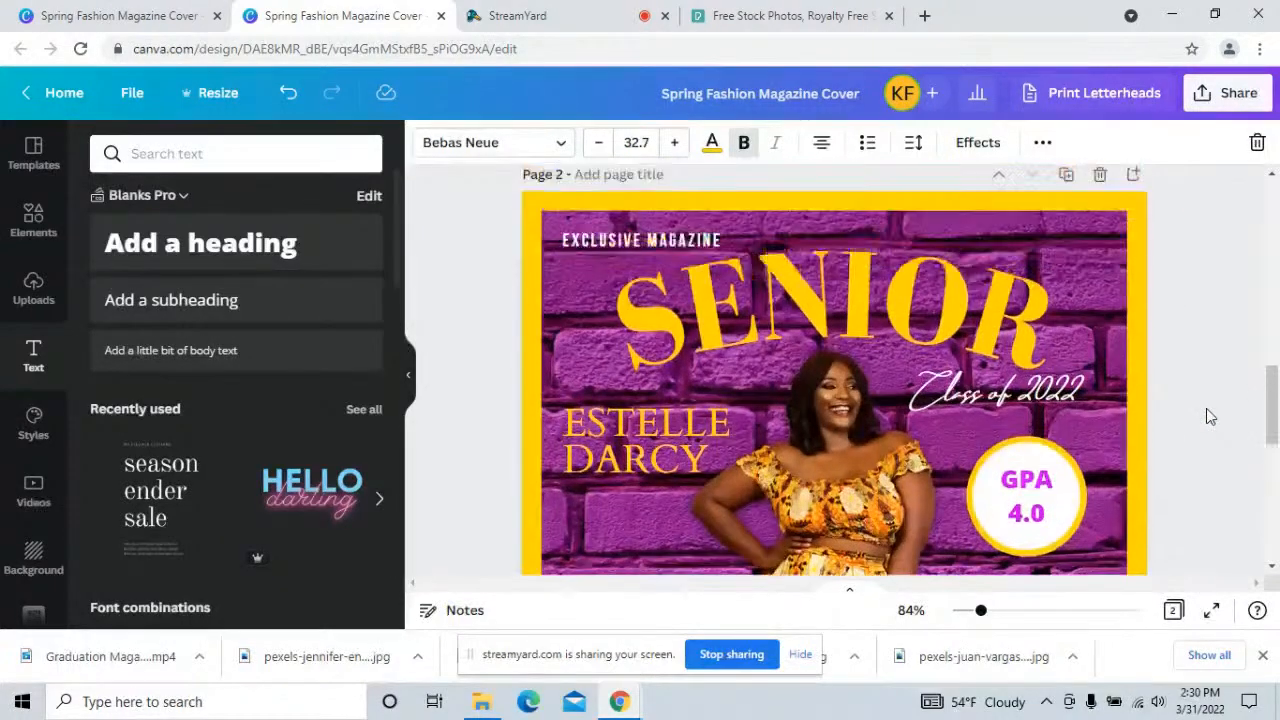
pyautogui.scroll(-2, 1206, 410)
pyautogui.scroll(-6, 1207, 410)
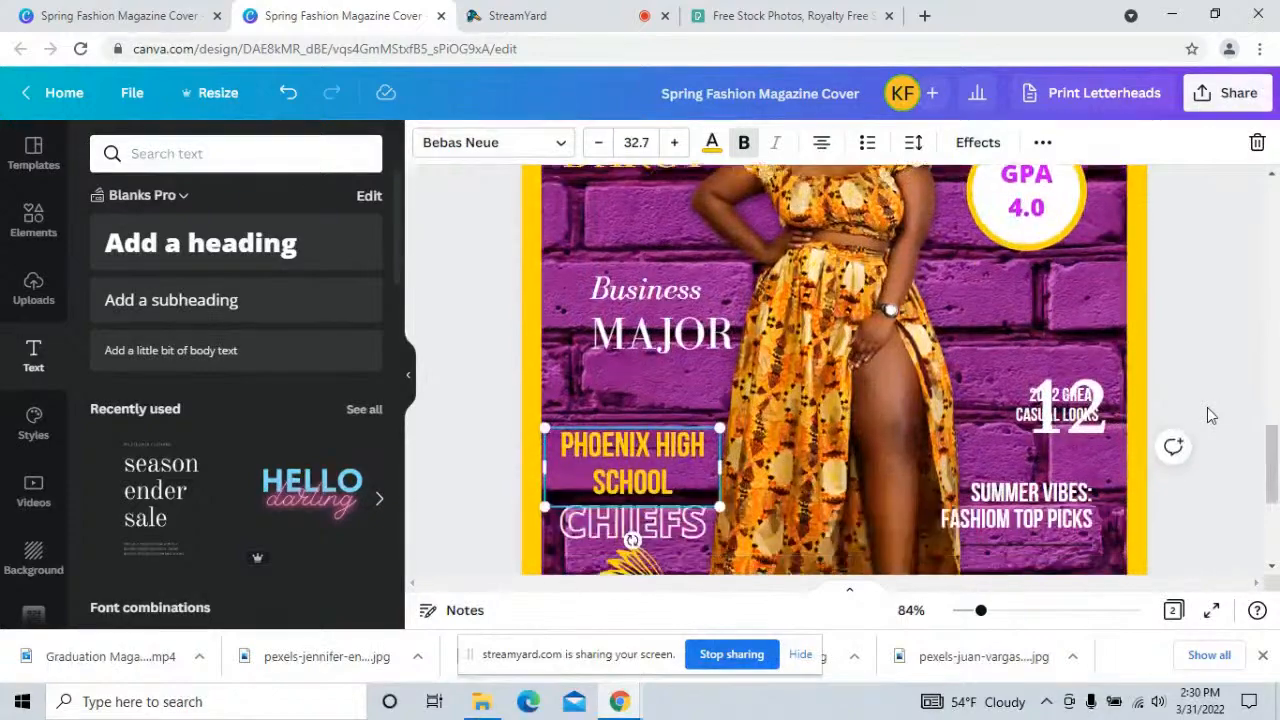
pyautogui.scroll(-1, 1207, 407)
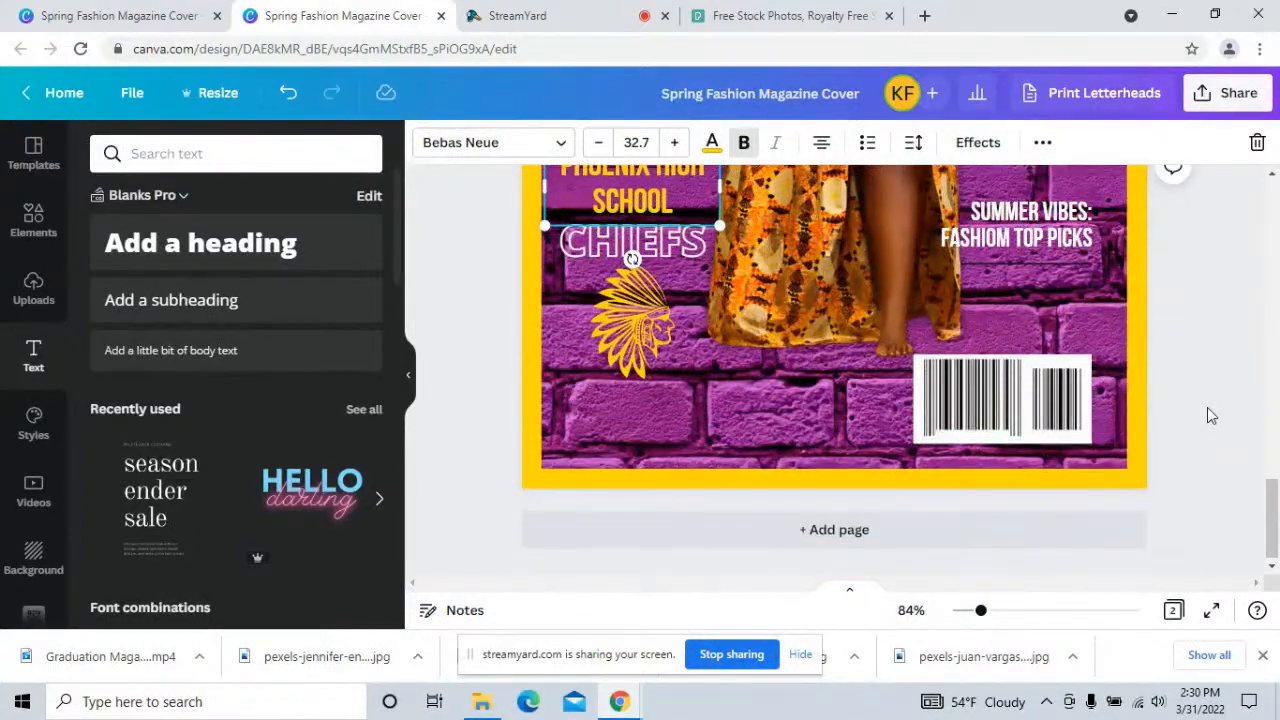
pyautogui.scroll(3, 1208, 407)
pyautogui.scroll(-1, 1235, 417)
pyautogui.scroll(3, 1235, 417)
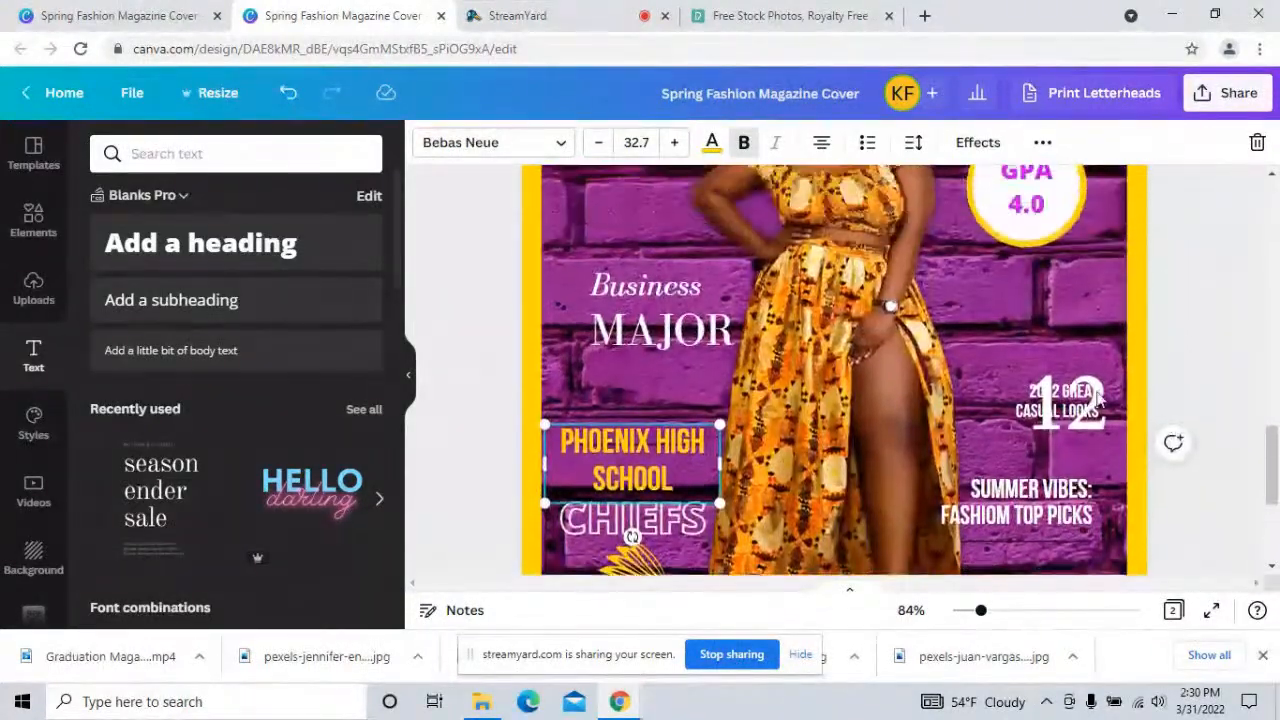
# - Enlarge the Business MAJOR text group slightly, bringing MAJOR to size 47.6, and move it a little upward
pyautogui.click(632, 335)
pyautogui.moveTo(582, 266); pyautogui.dragTo(570, 262)
pyautogui.moveTo(650, 345); pyautogui.dragTo(652, 316)
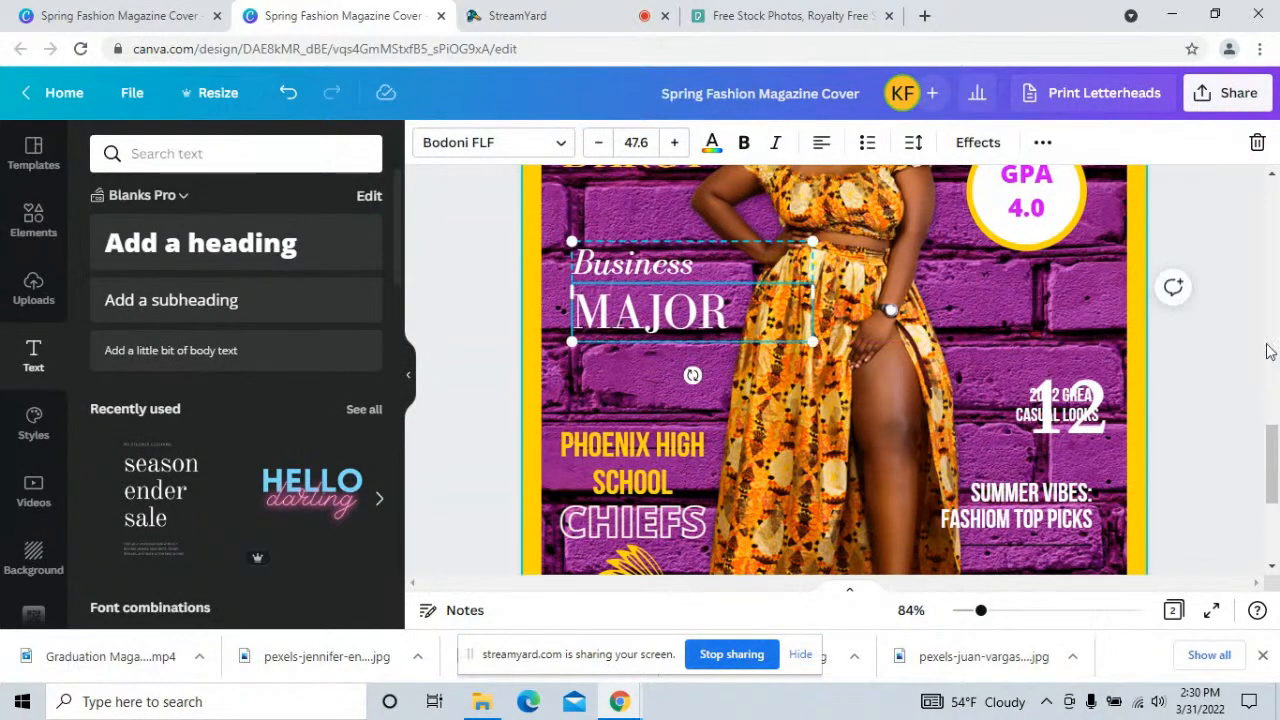
pyautogui.click(1221, 380)
# - Compare the yellow and pink cover on page 1 with the purple cover on page 2
pyautogui.scroll(4, 1220, 378)
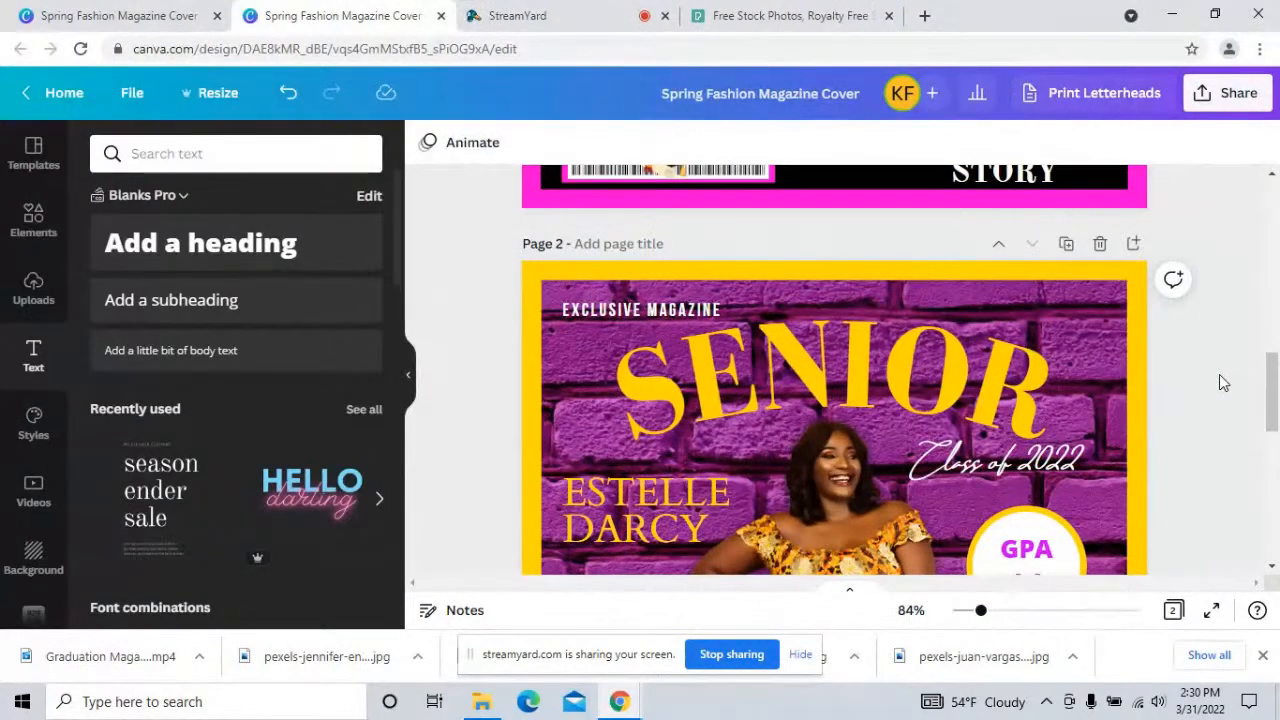
pyautogui.scroll(6, 1219, 380)
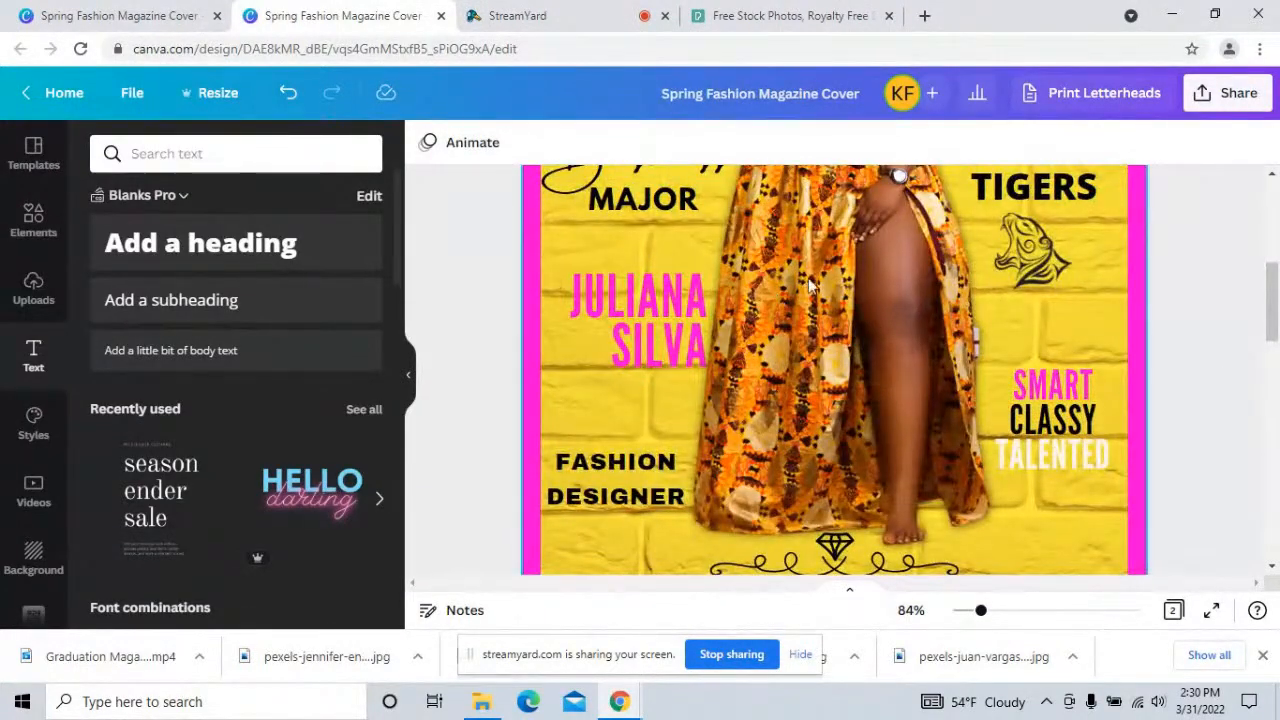
pyautogui.scroll(3, 815, 293)
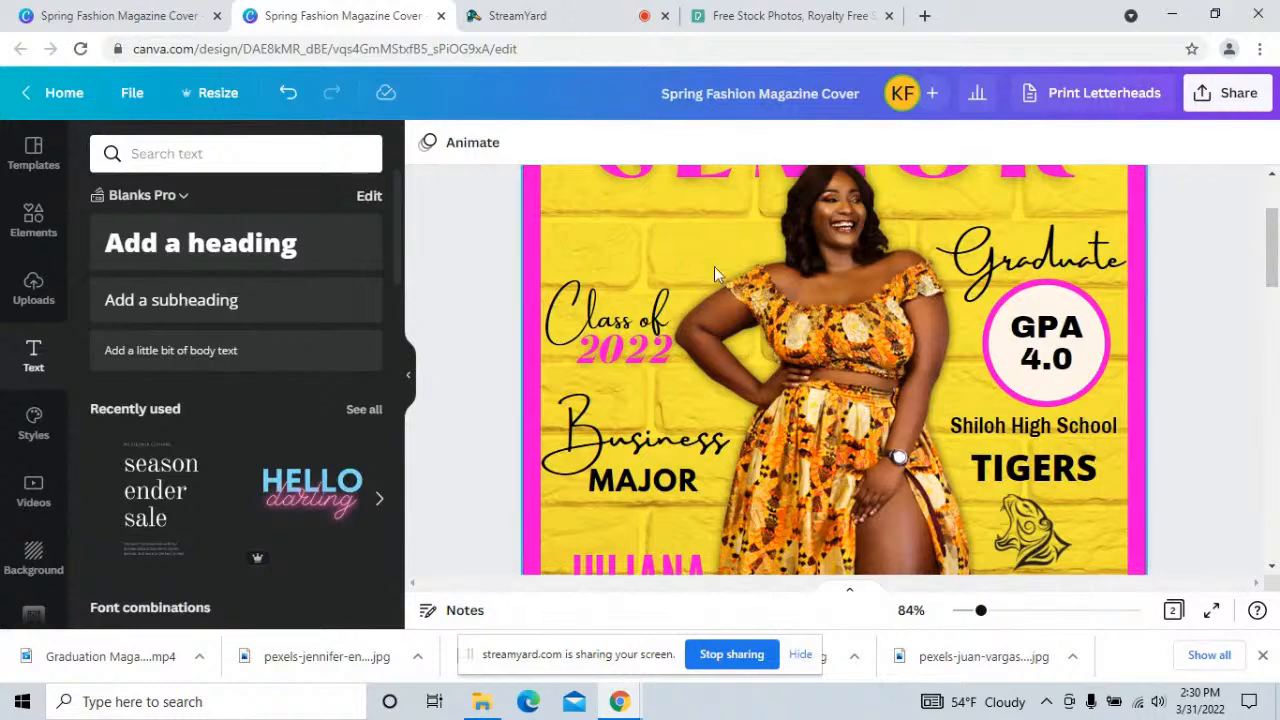
pyautogui.scroll(-10, 811, 360)
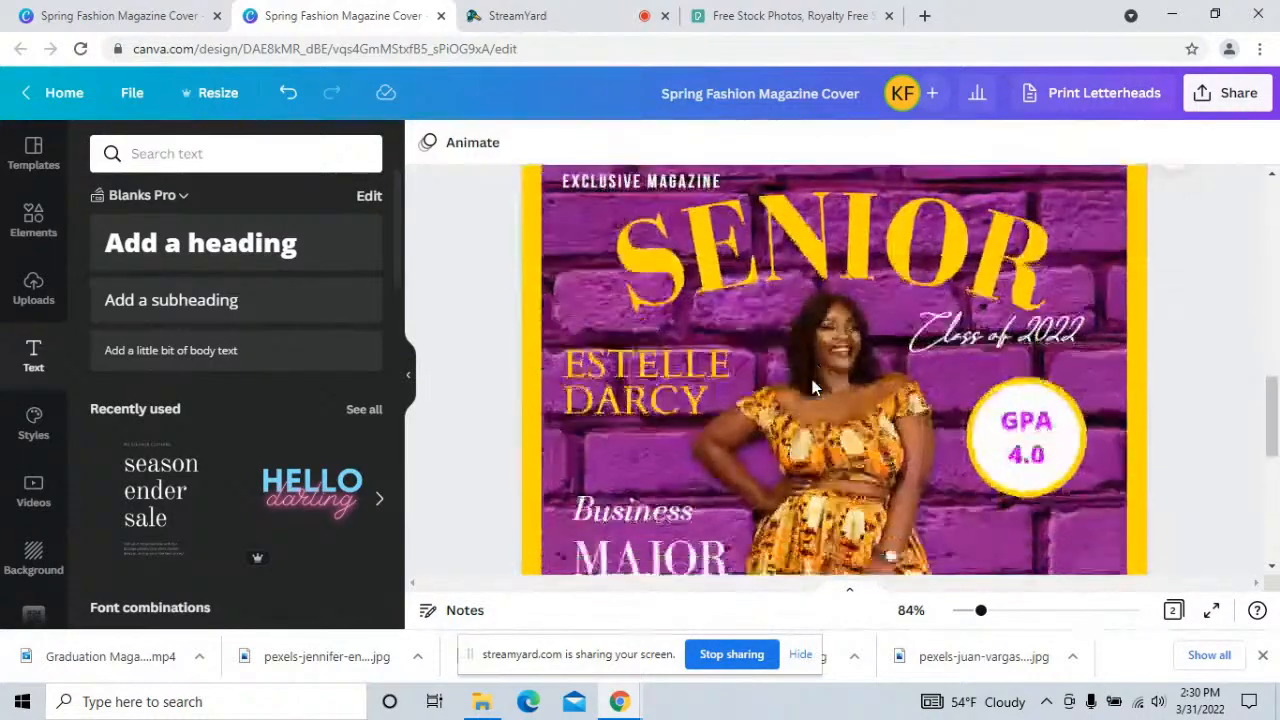
pyautogui.scroll(-2, 812, 380)
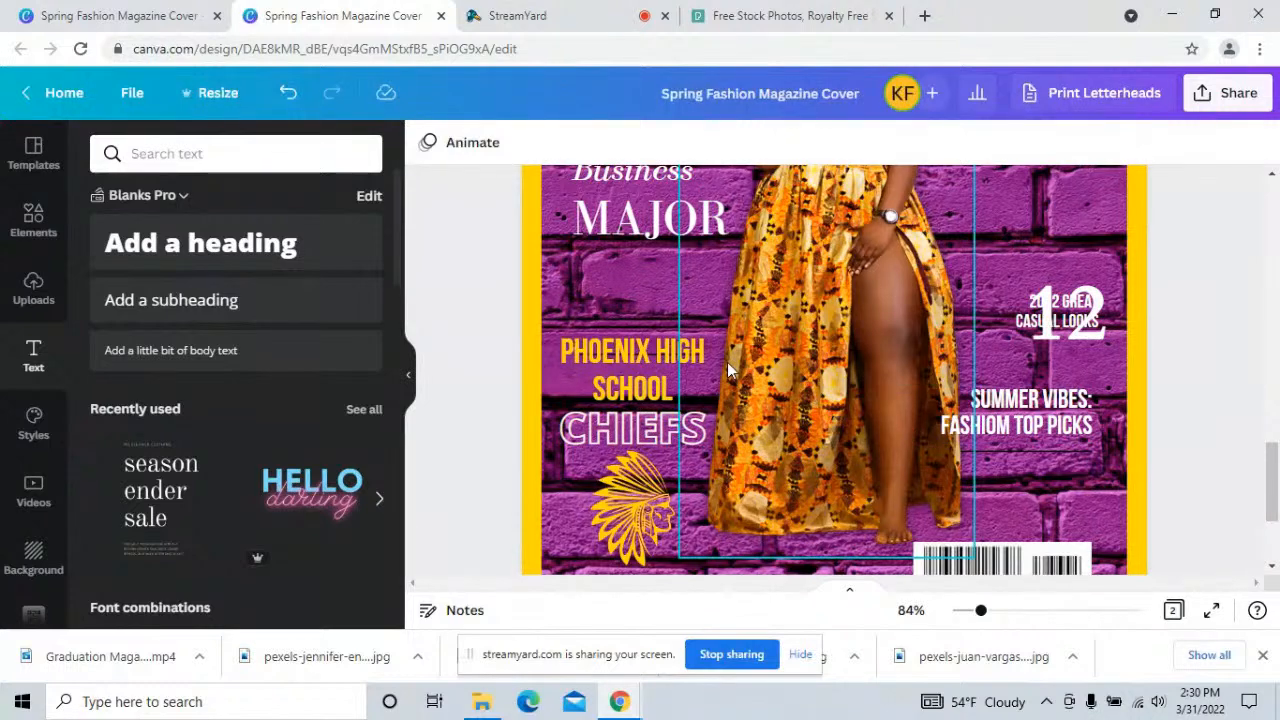
# - Try trimming the left edge of the woman's photo frame slightly inward, and pull the edge back out
pyautogui.click(755, 370)
pyautogui.scroll(2, 697, 375)
pyautogui.moveTo(680, 338); pyautogui.dragTo(689, 335)
pyautogui.click(676, 225)
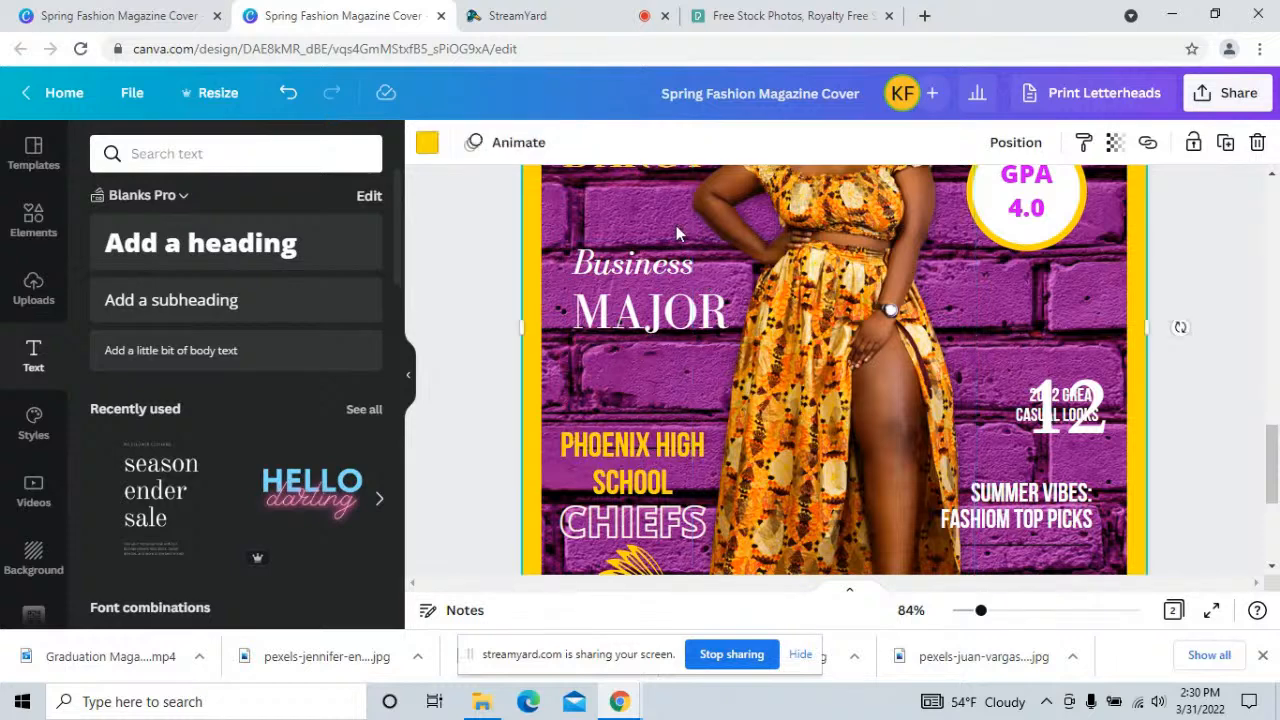
pyautogui.click(722, 242)
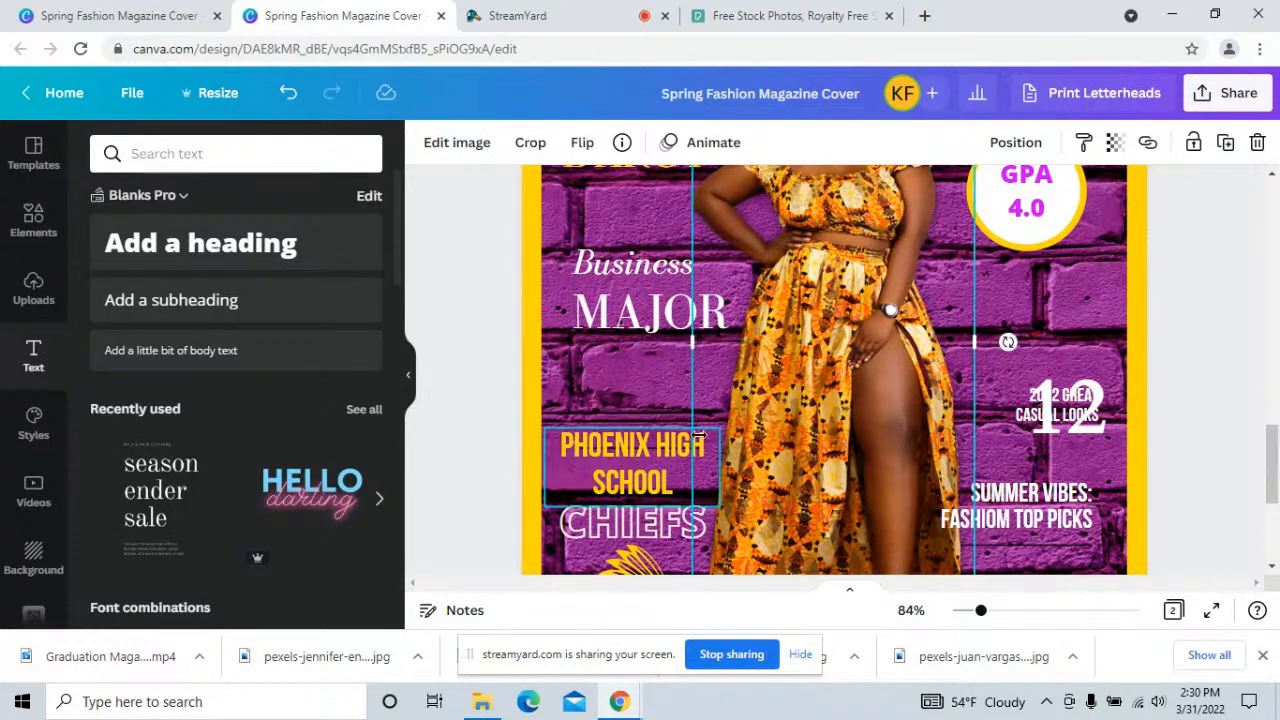
pyautogui.moveTo(690, 344); pyautogui.dragTo(680, 344)
# - Add a heading text to the page 2 cover and set its font to Amsterdam Three
pyautogui.click(1056, 314)
pyautogui.click(1068, 395)
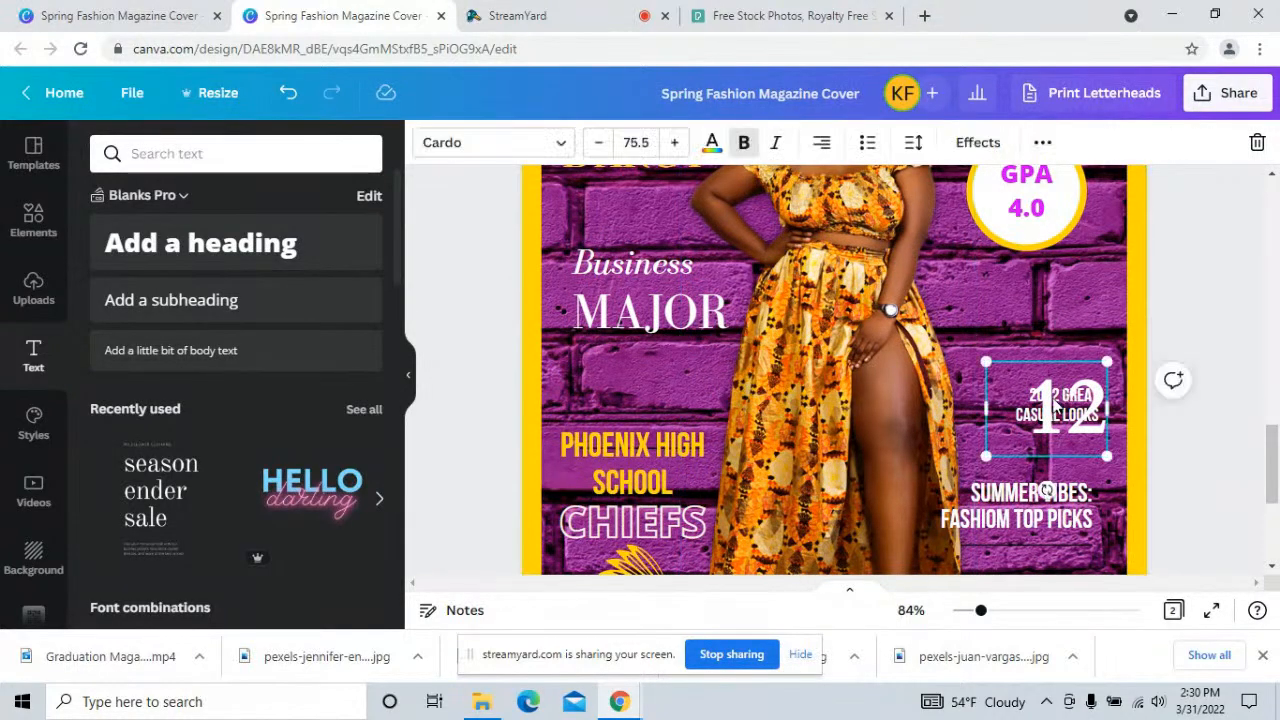
pyautogui.click(183, 258)
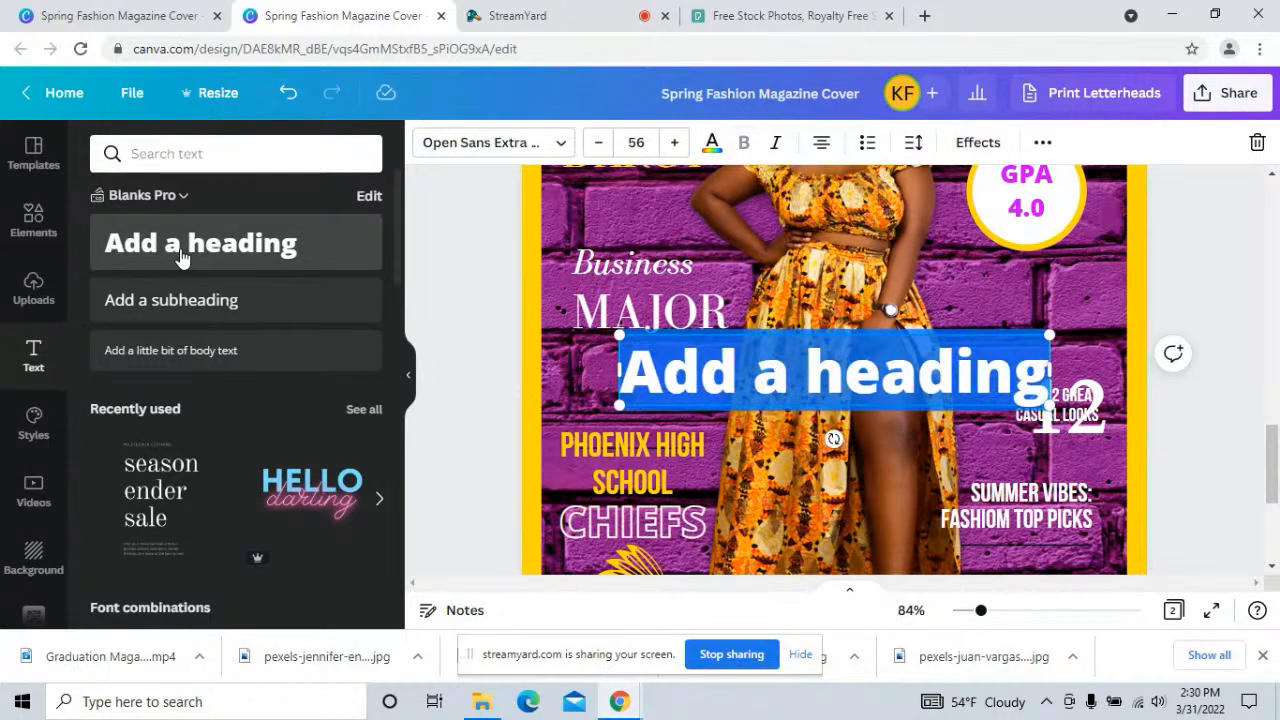
pyautogui.click(561, 142)
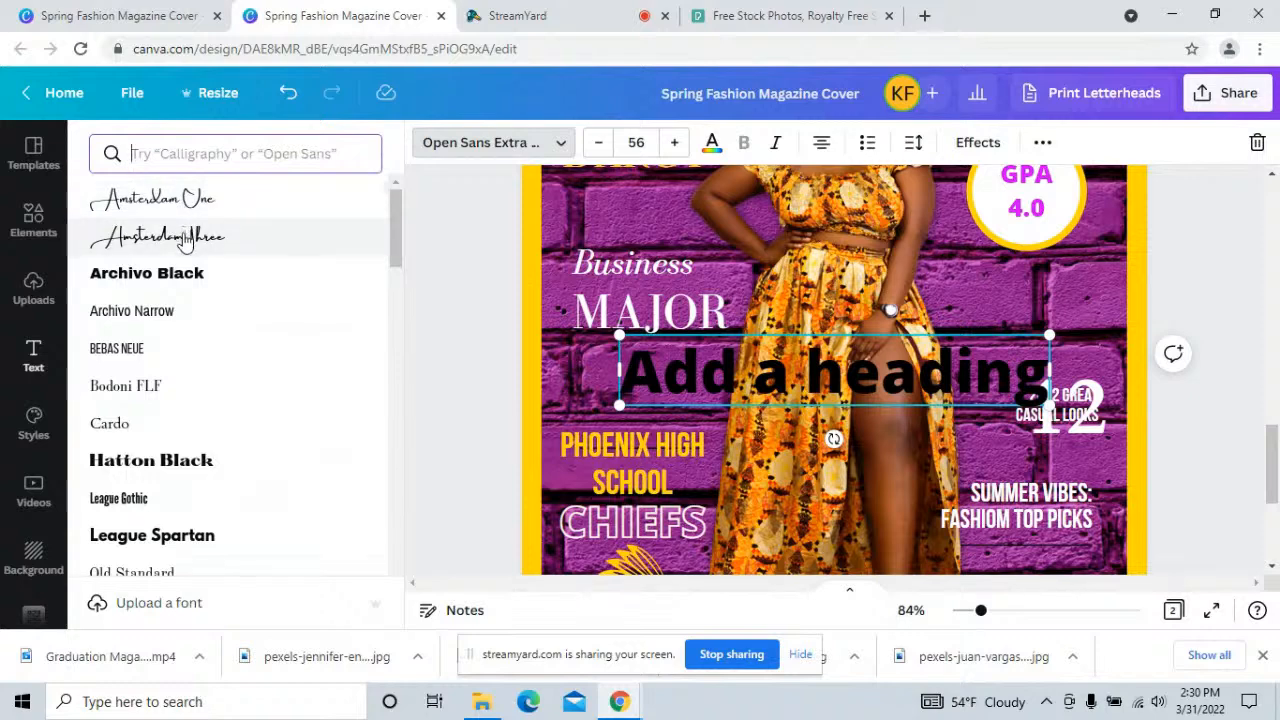
pyautogui.click(185, 237)
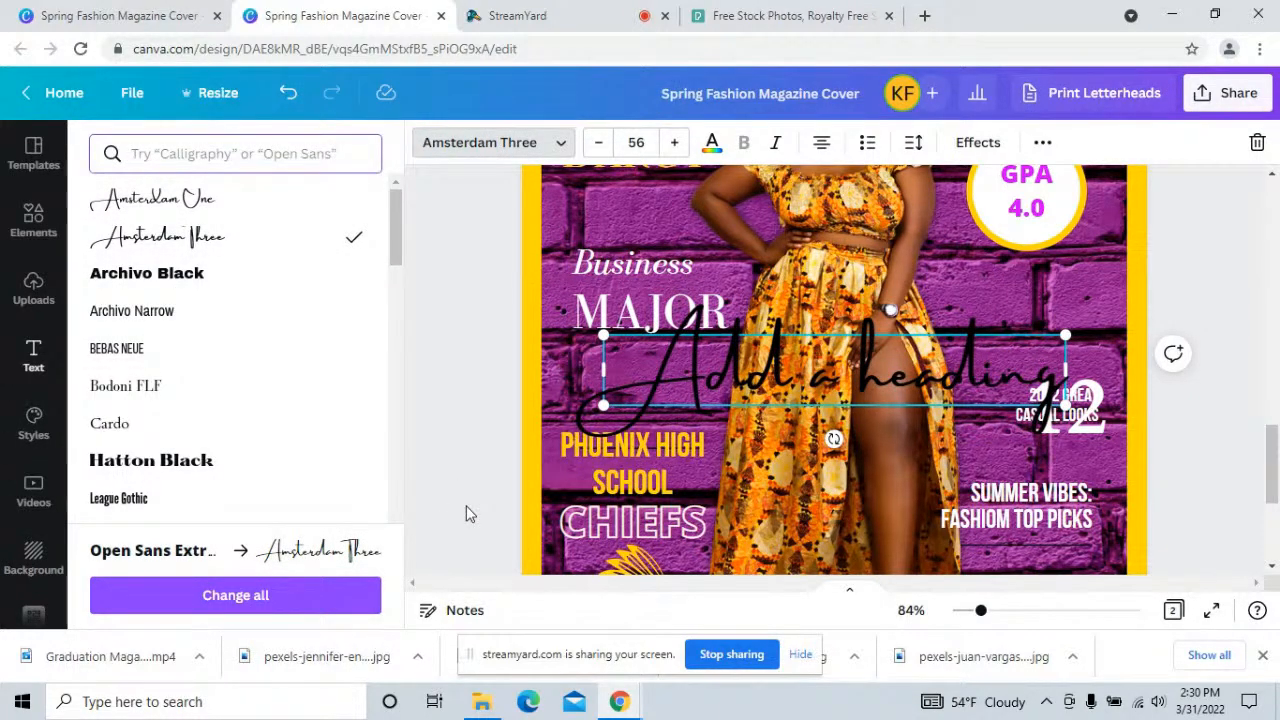
pyautogui.write('Clas')
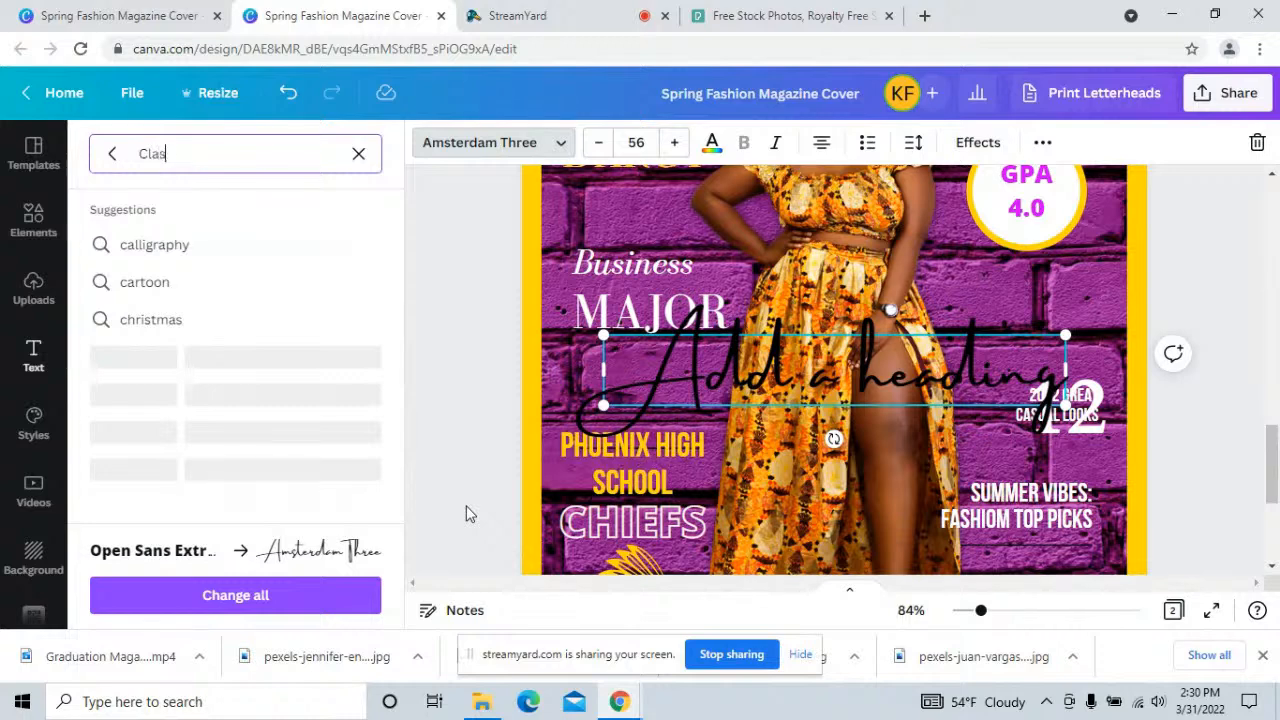
pyautogui.write('s')
pyautogui.press('Return')
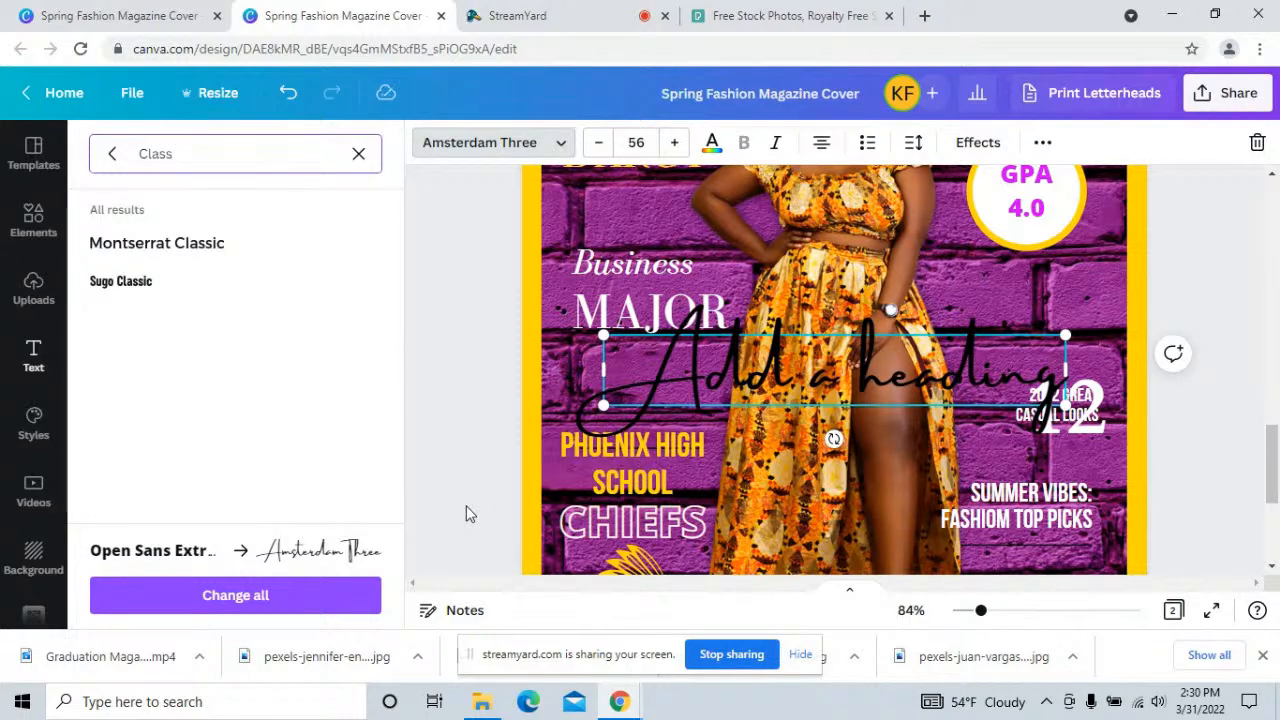
pyautogui.press('BackSpace')
pyautogui.press('BackSpace')
pyautogui.press('BackSpace')
pyautogui.press('BackSpace')
pyautogui.press('BackSpace')
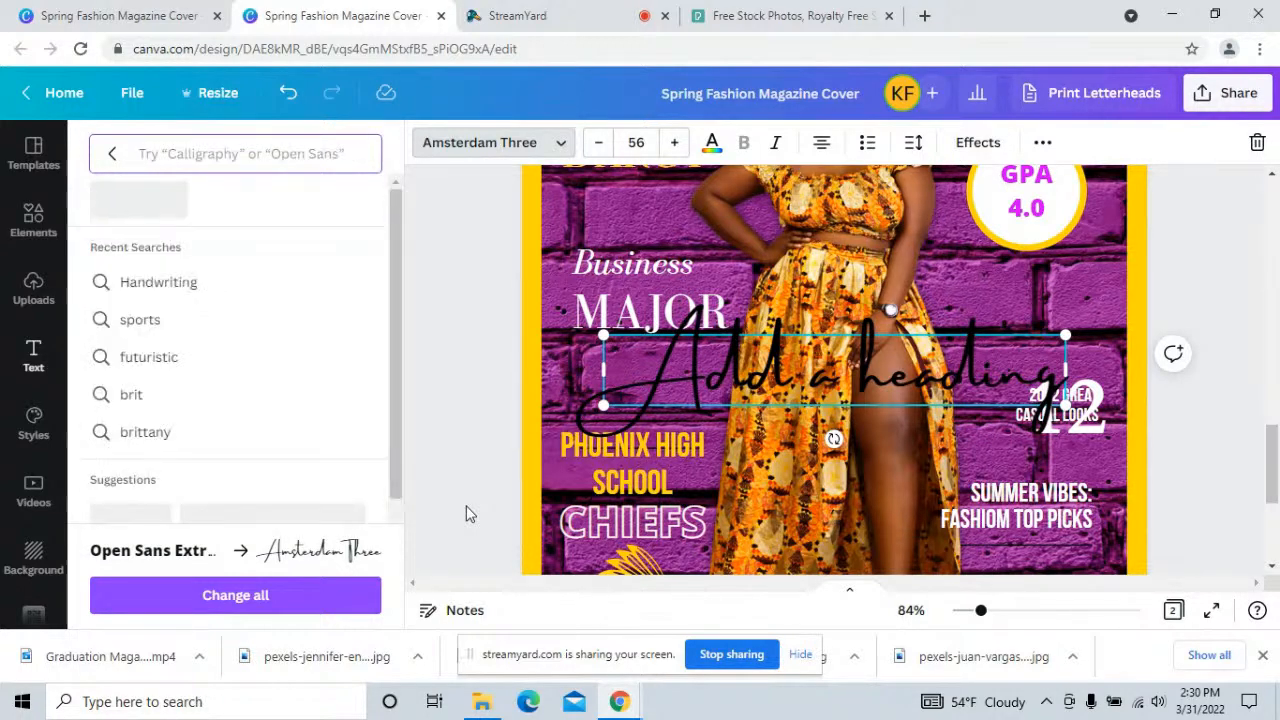
pyautogui.scroll(-2, 218, 503)
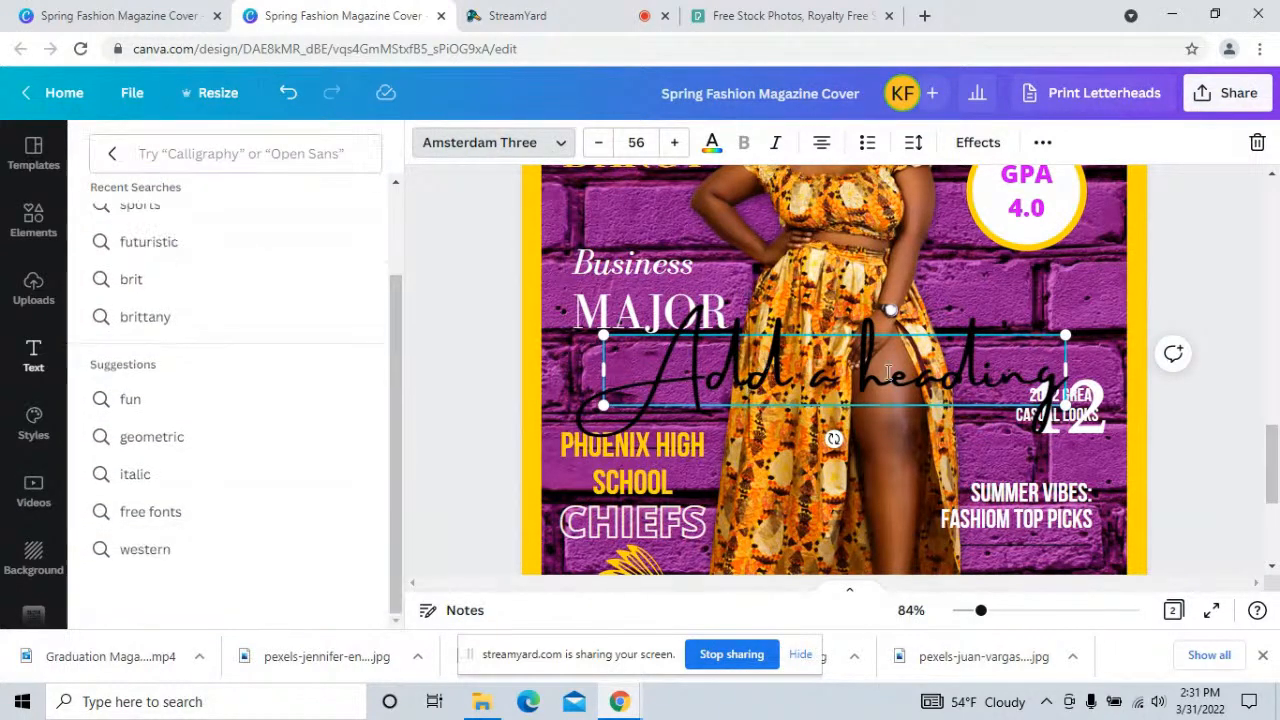
# - Change the new heading to "Class of" and place it below the GPA circle at size 35.6
pyautogui.moveTo(1054, 374); pyautogui.dragTo(618, 363)
pyautogui.write('Cl')
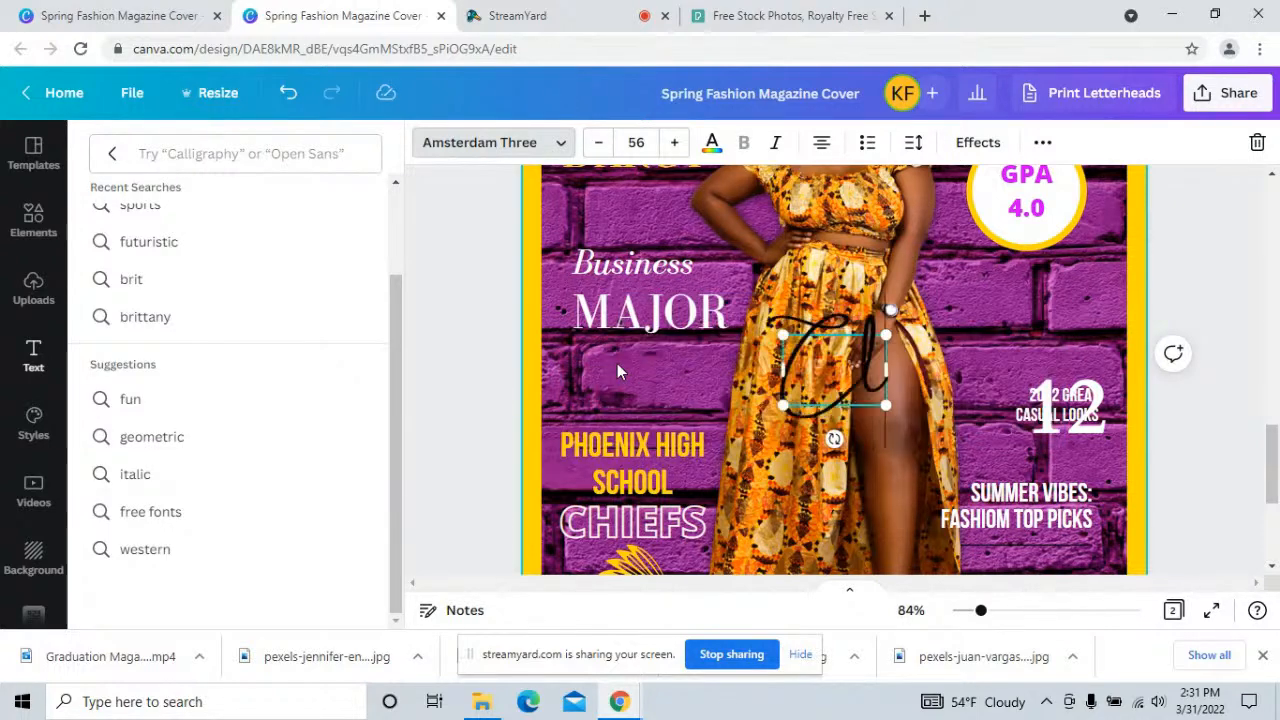
pyautogui.write('ass of')
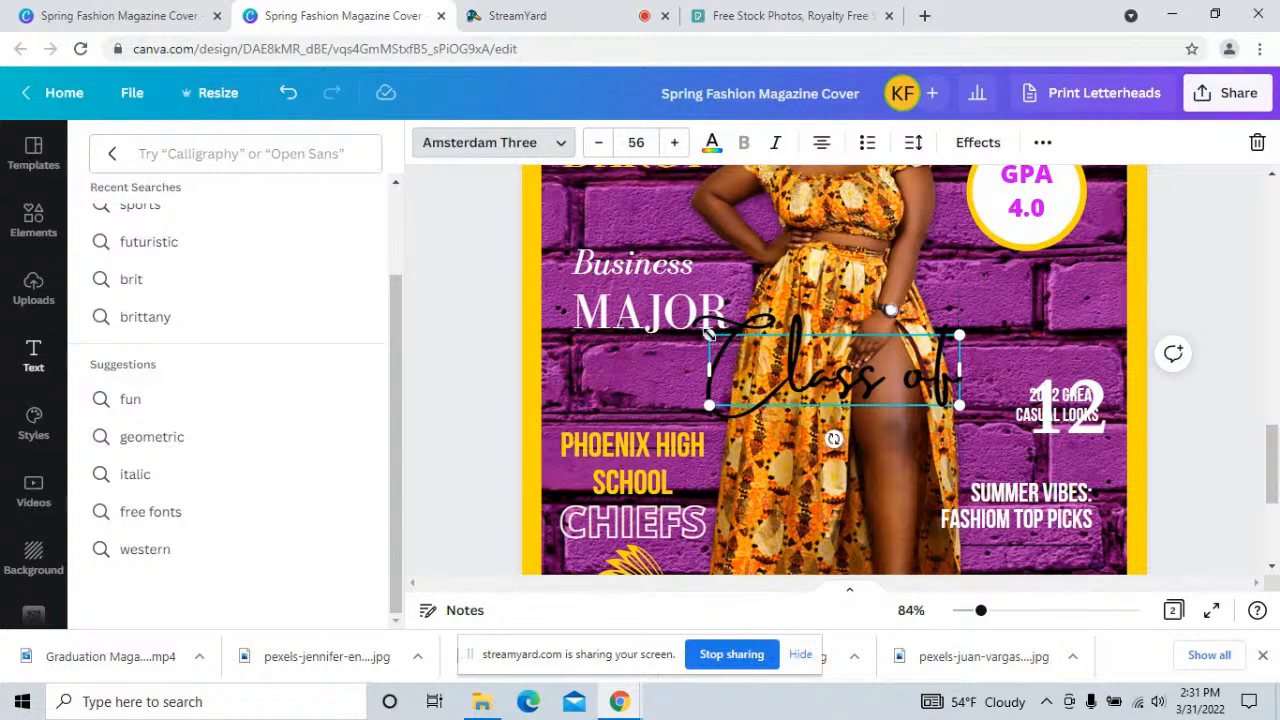
pyautogui.moveTo(709, 335); pyautogui.dragTo(999, 308)
pyautogui.click(594, 398)
pyautogui.click(827, 381)
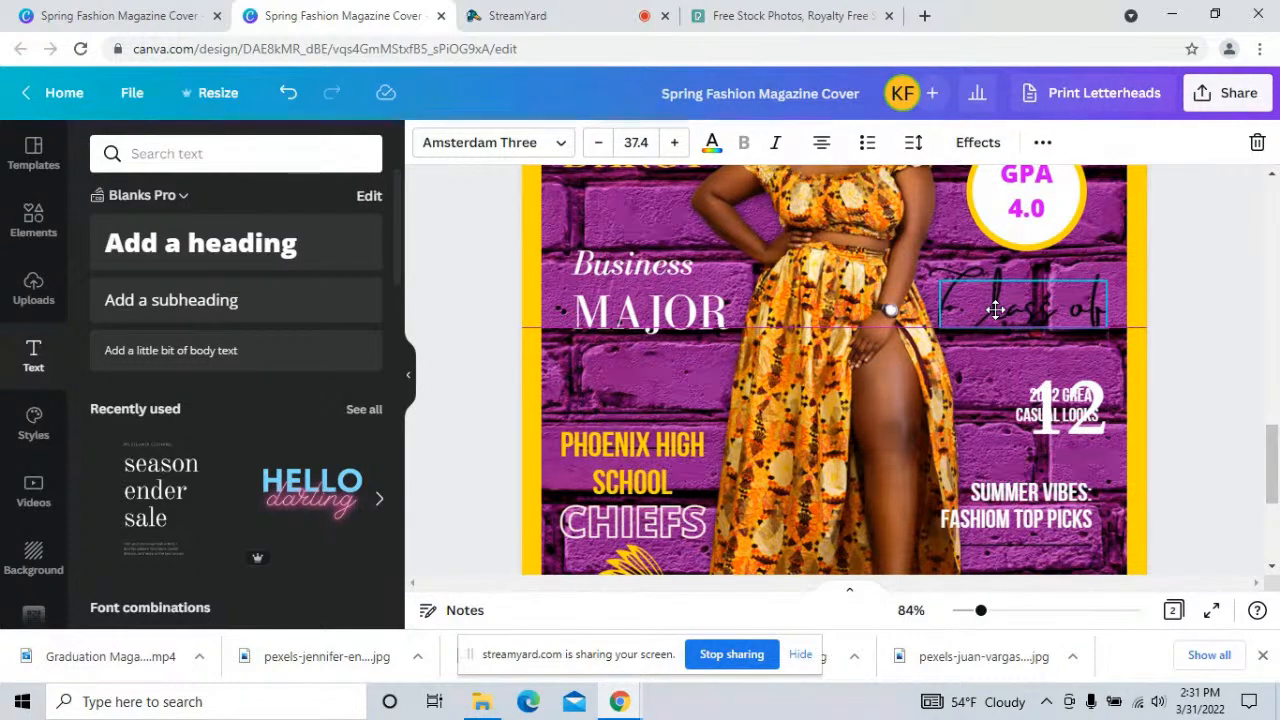
pyautogui.moveTo(950, 325); pyautogui.dragTo(949, 324)
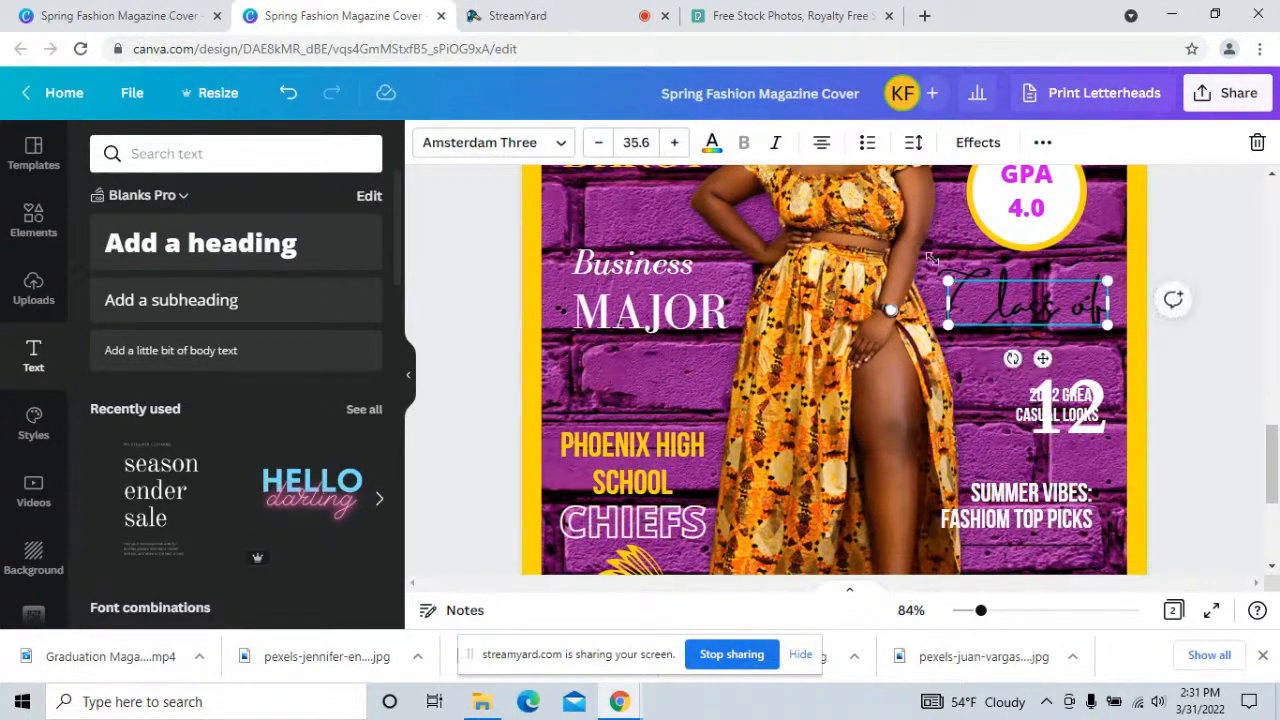
# - Colour the "Class of" text yellow to match the cover's border
pyautogui.click(711, 142)
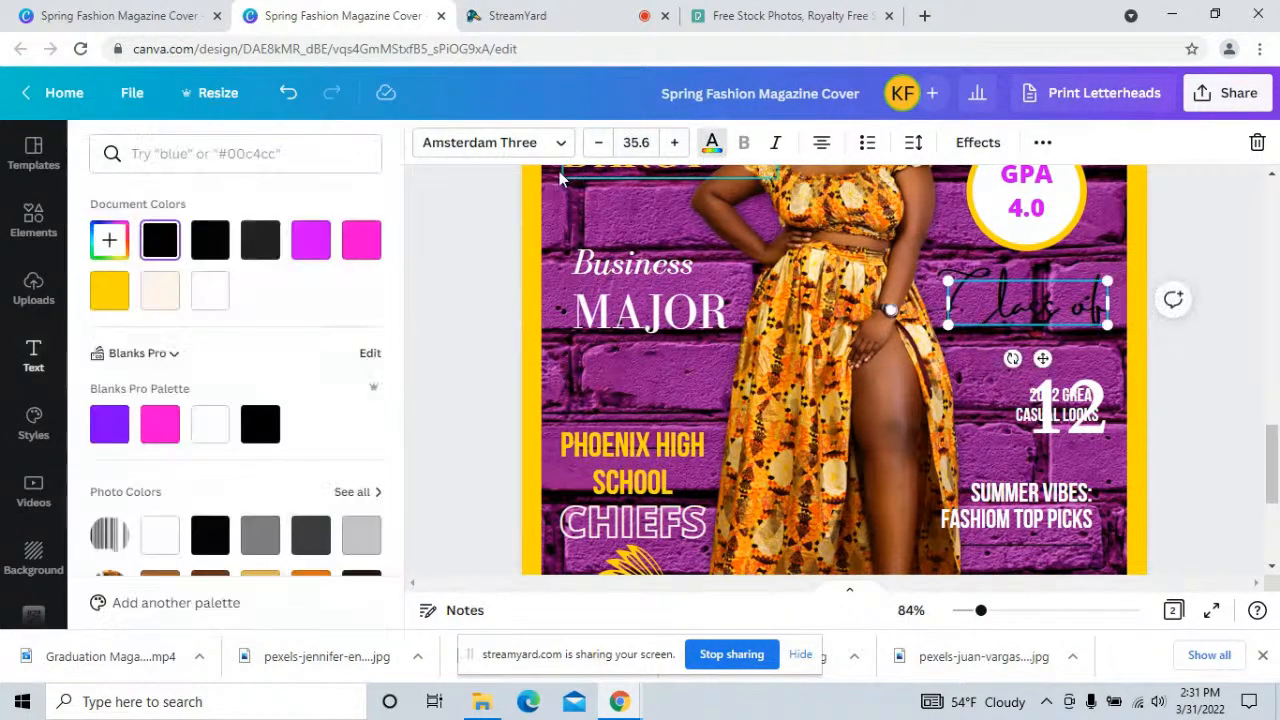
pyautogui.click(118, 291)
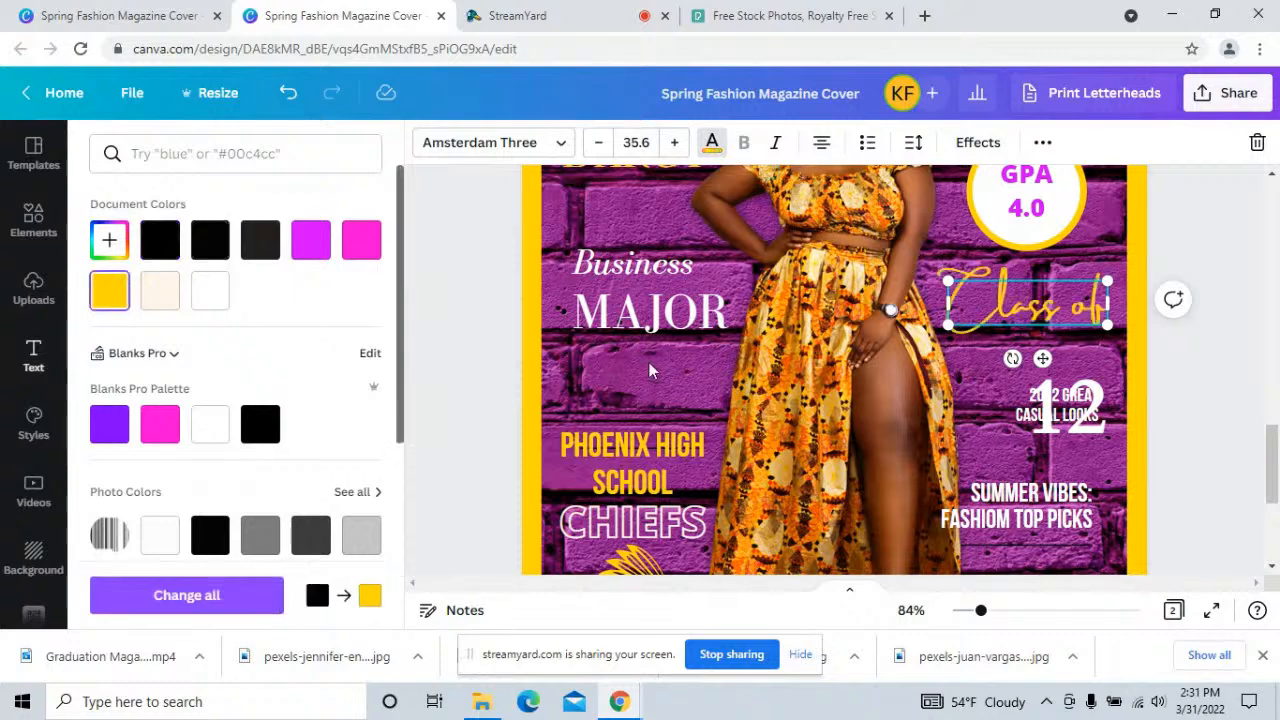
pyautogui.click(1218, 227)
# - Replace the large 12 with 2022 and reduce it to size 55.1 so it fits on one line
pyautogui.doubleClick(1095, 407)
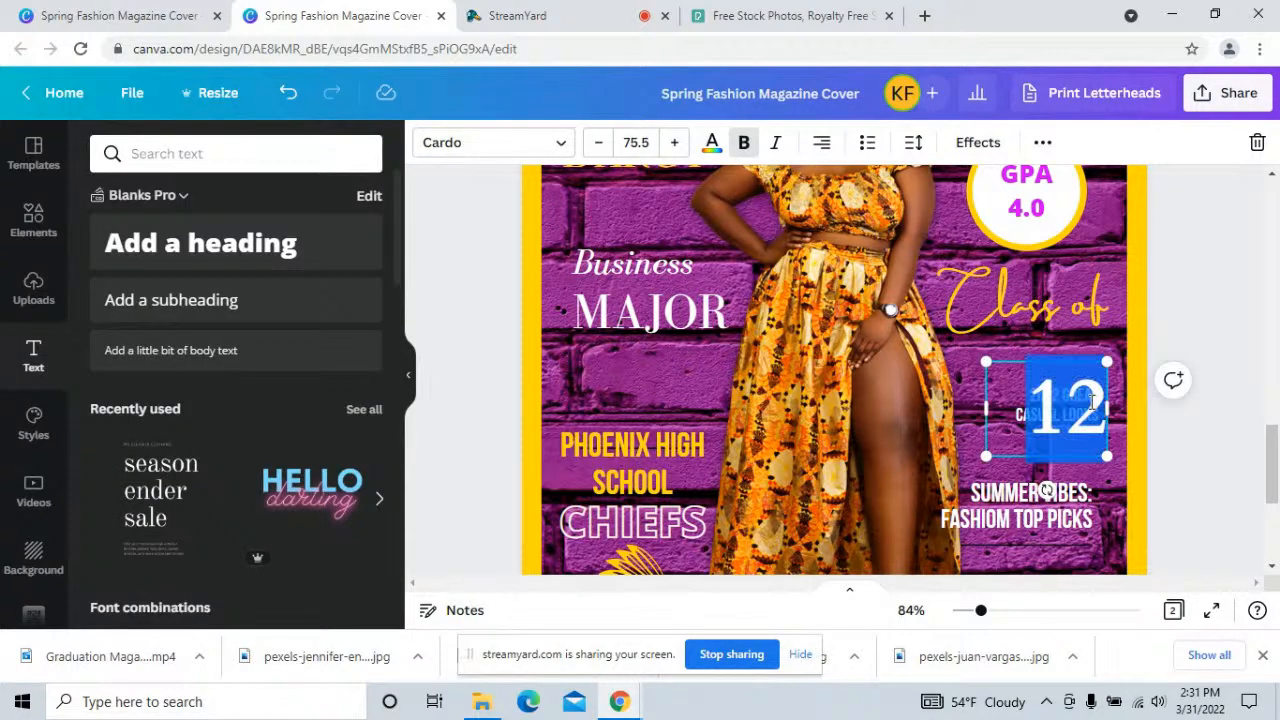
pyautogui.write('20')
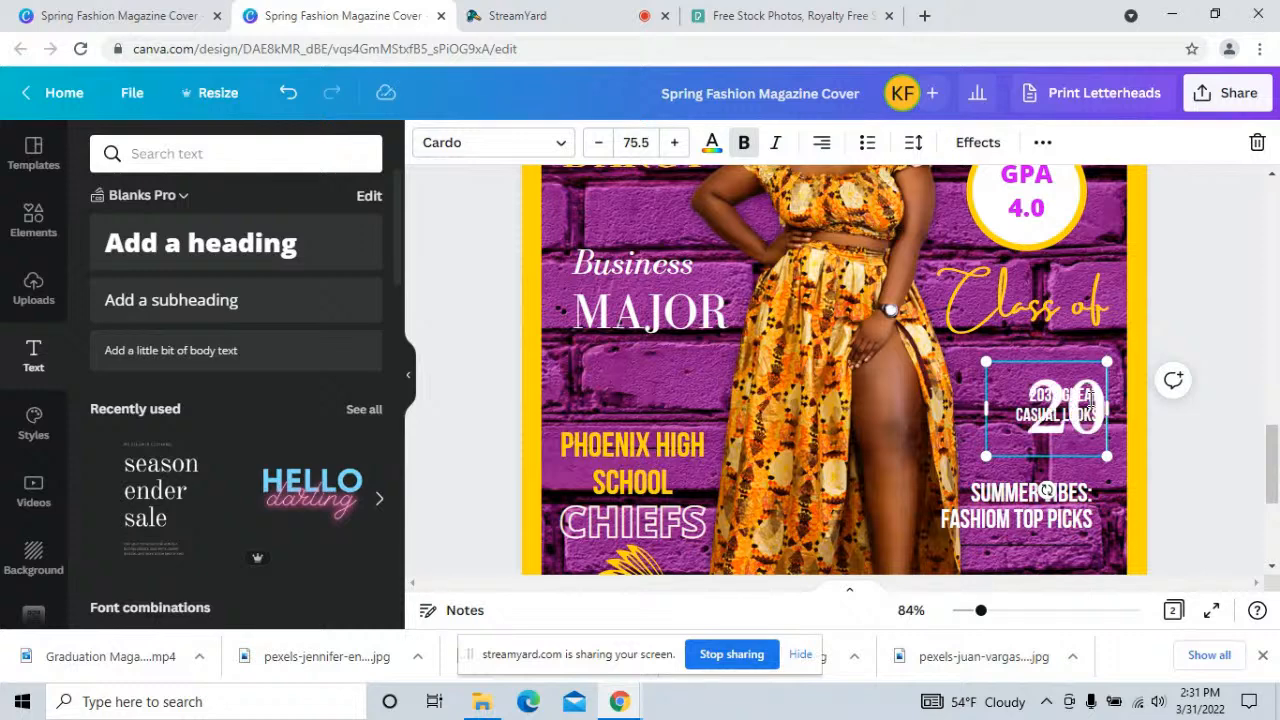
pyautogui.press('Return')
pyautogui.write('22')
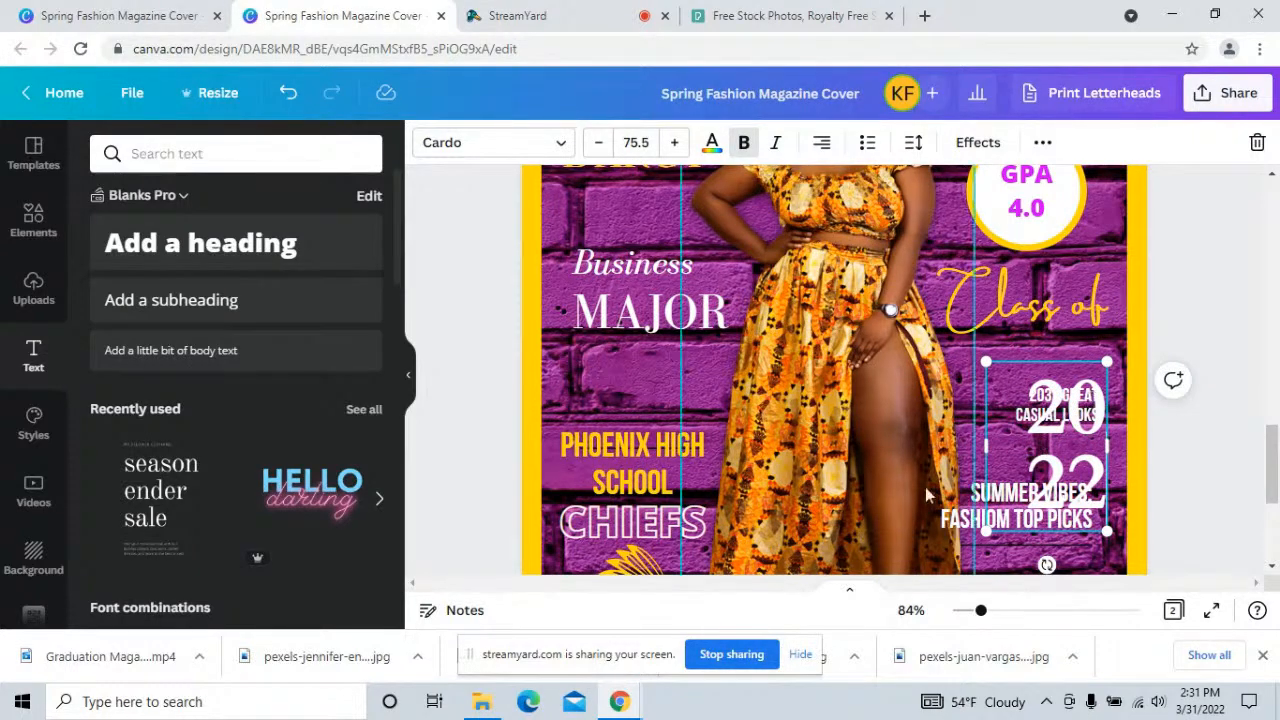
pyautogui.moveTo(976, 447)
pyautogui.mouseDown()
pyautogui.moveTo(940, 448)
pyautogui.moveTo(972, 427)
pyautogui.mouseUp()
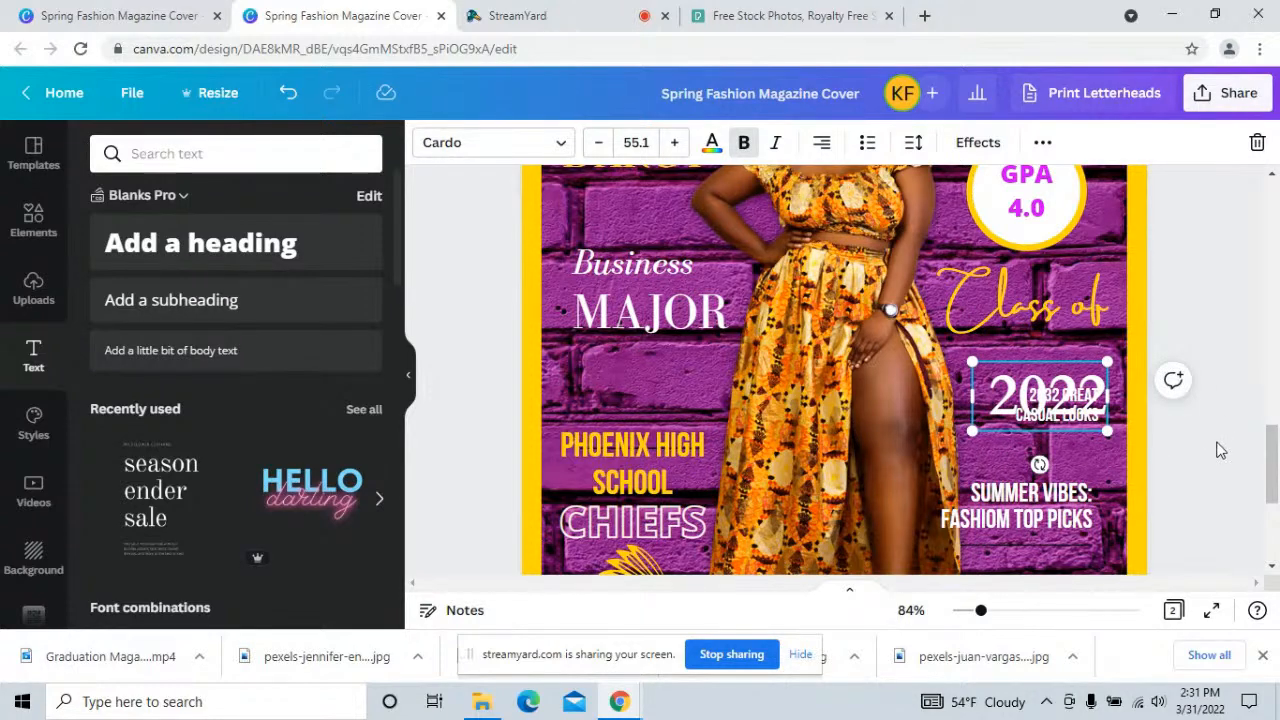
# - Move the 2022 text and the casual looks text down onto the Summer Vibes lines, clearing the space below "Class of"
pyautogui.moveTo(1070, 400); pyautogui.dragTo(1052, 500)
pyautogui.click(1057, 405)
pyautogui.moveTo(1057, 405); pyautogui.dragTo(991, 515)
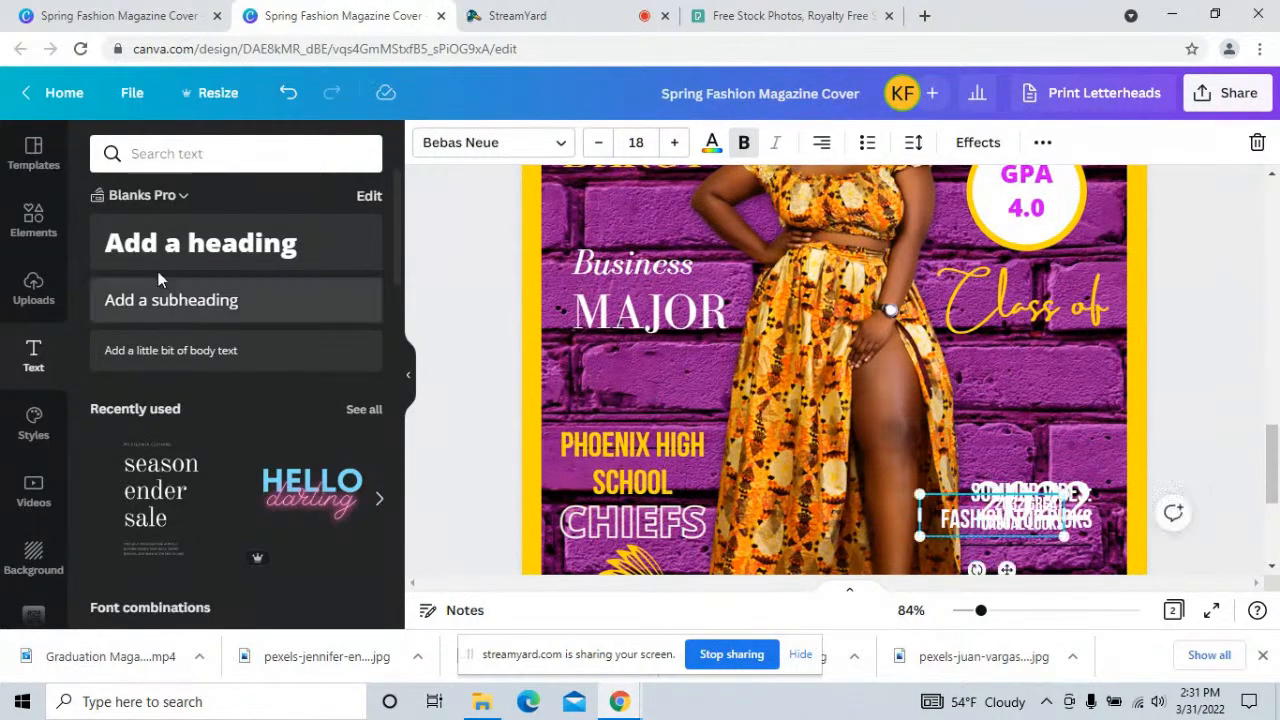
# - Add the black varsity number 2 with orange outline from the recently used elements and shrink it to about 2.2 wide by 3.2 high
pyautogui.click(20, 226)
pyautogui.click(20, 226)
pyautogui.click(359, 252)
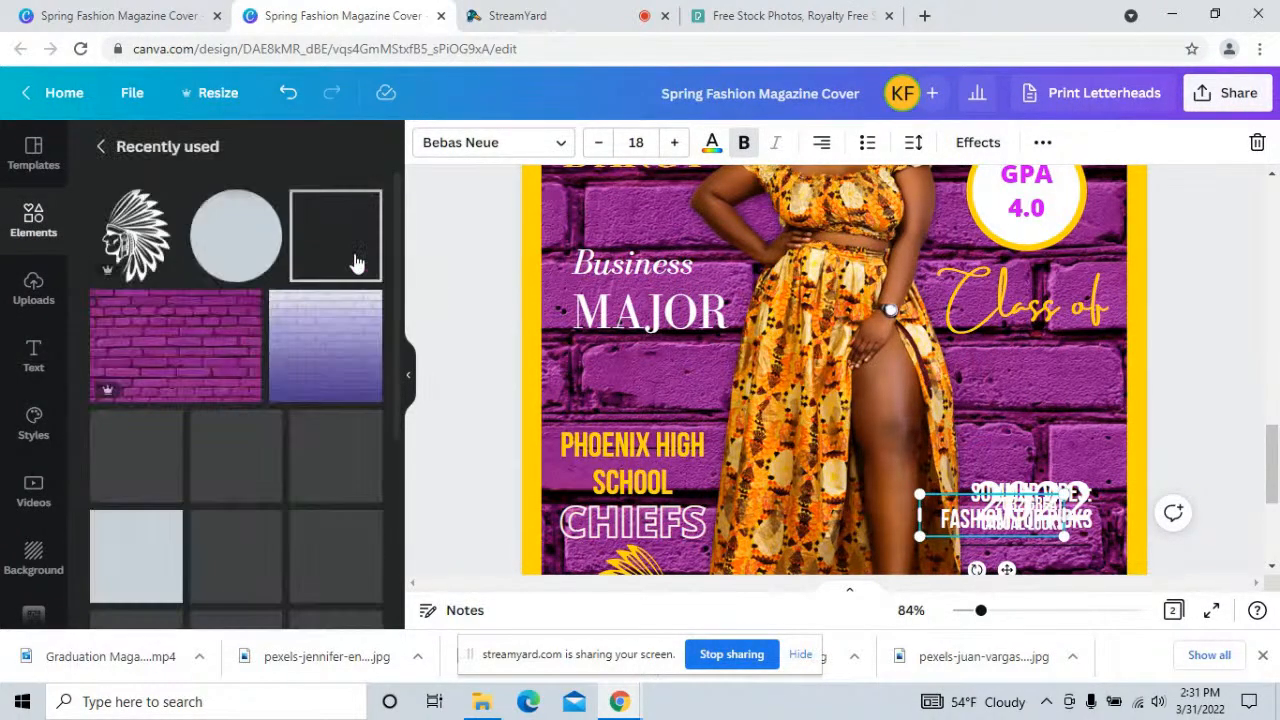
pyautogui.scroll(-6, 337, 371)
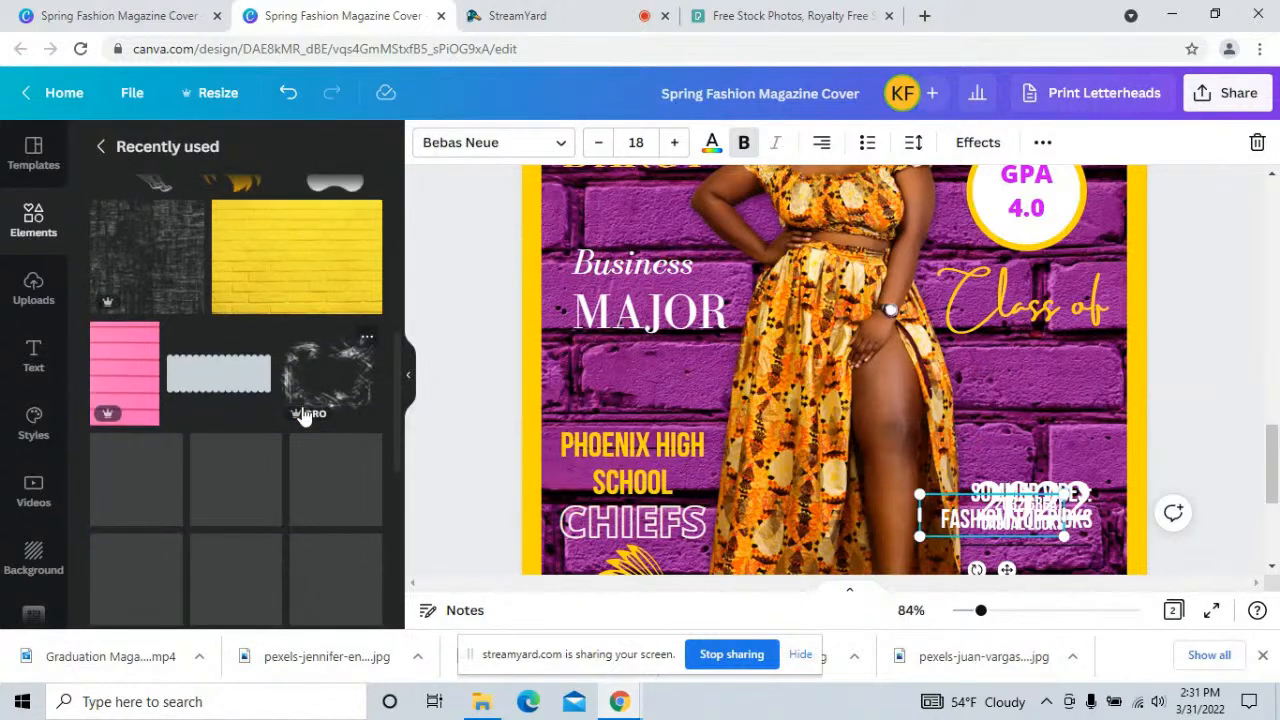
pyautogui.scroll(-5, 300, 430)
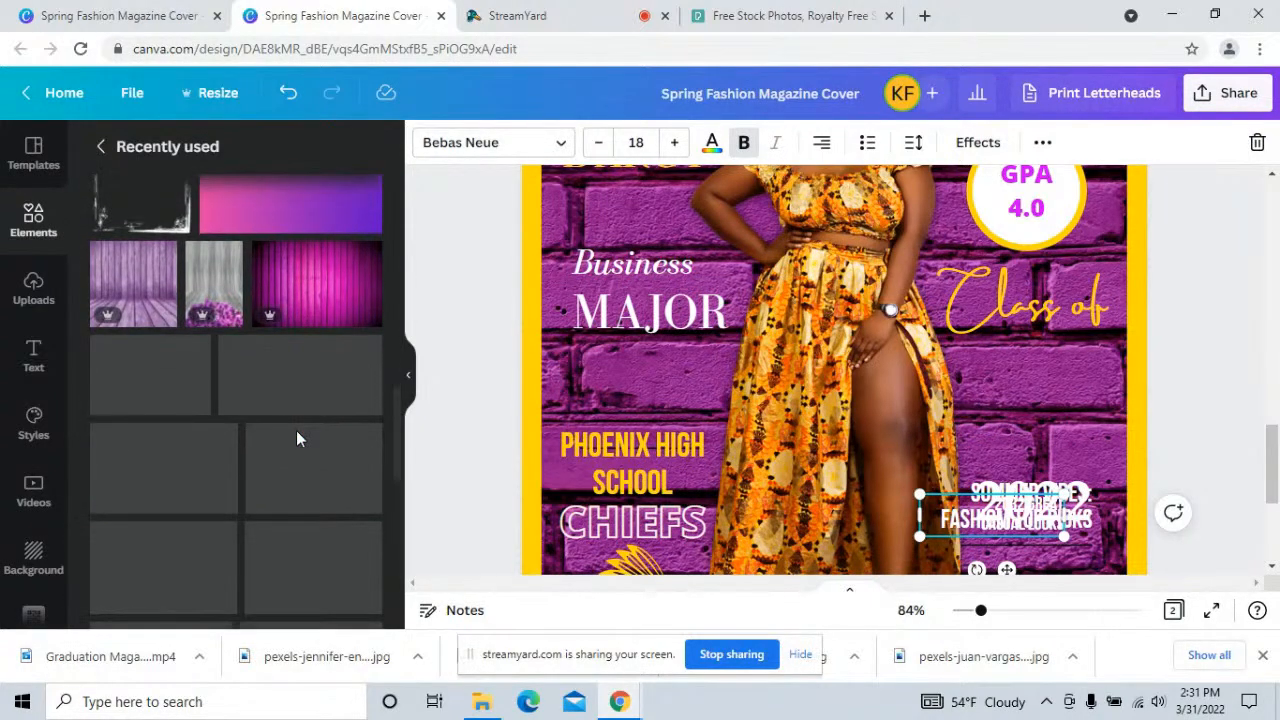
pyautogui.scroll(-5, 294, 436)
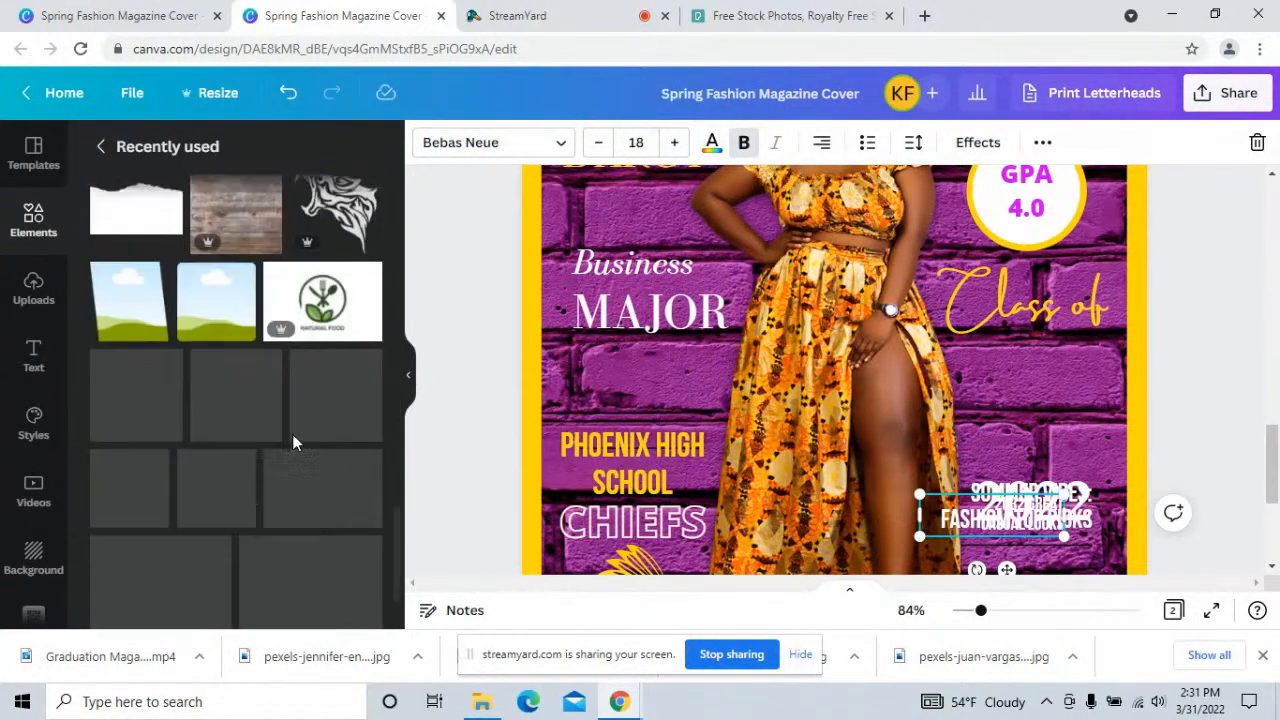
pyautogui.scroll(-4, 272, 435)
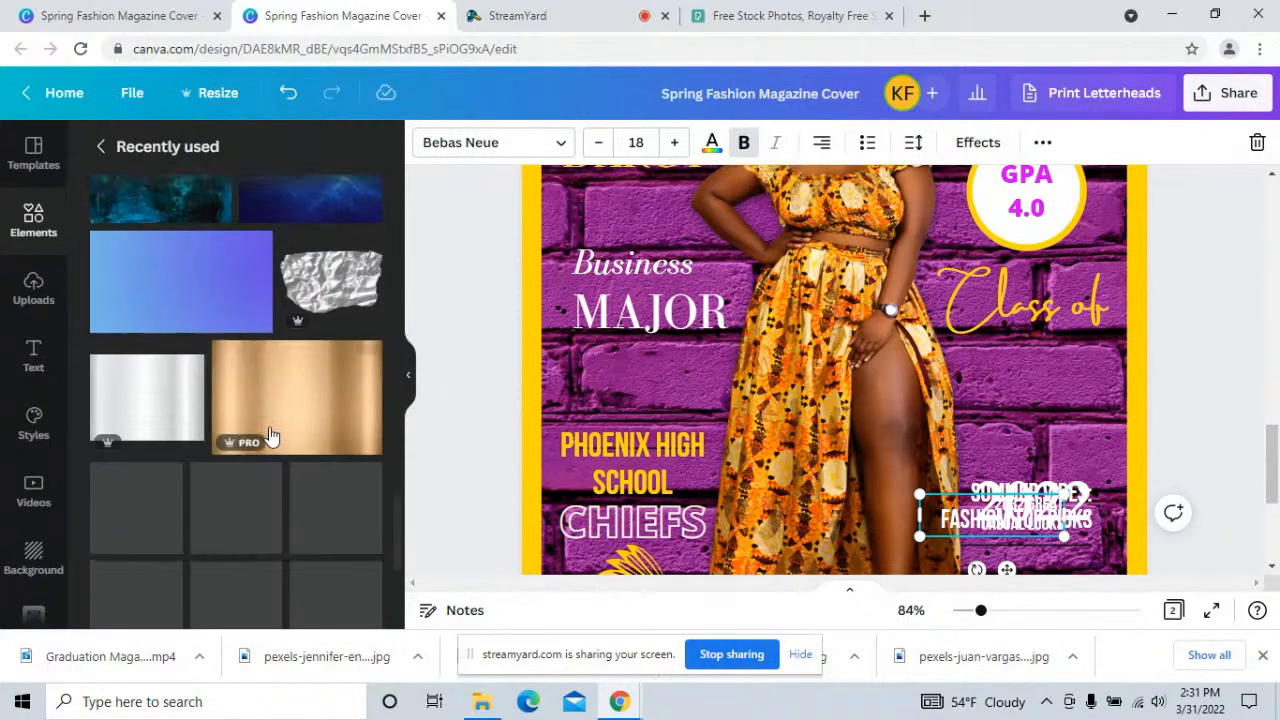
pyautogui.scroll(-5, 270, 435)
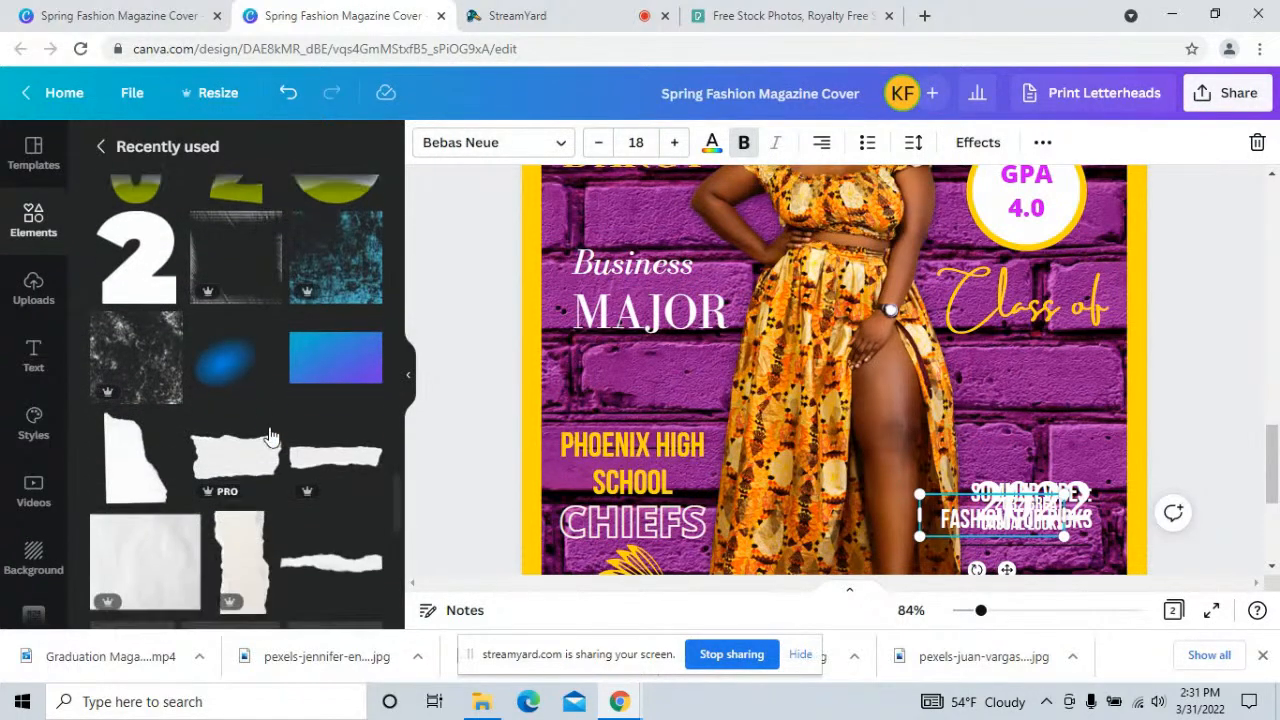
pyautogui.scroll(-5, 269, 436)
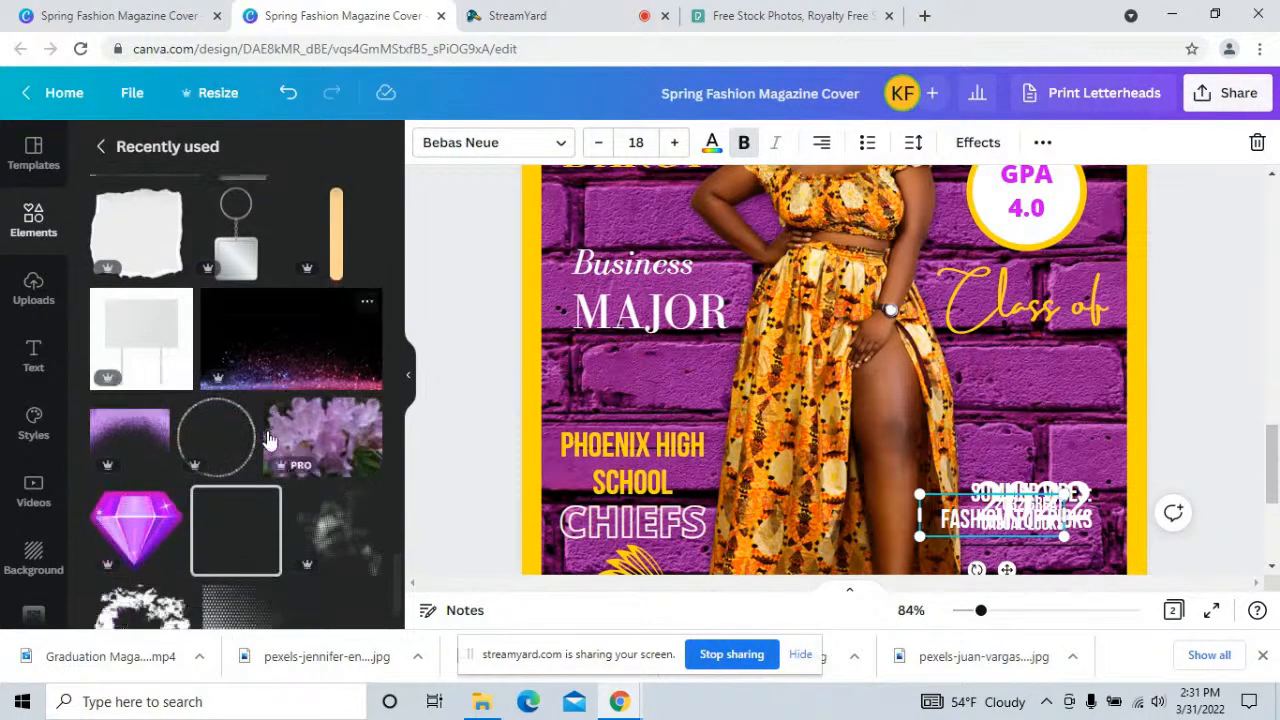
pyautogui.scroll(-5, 268, 437)
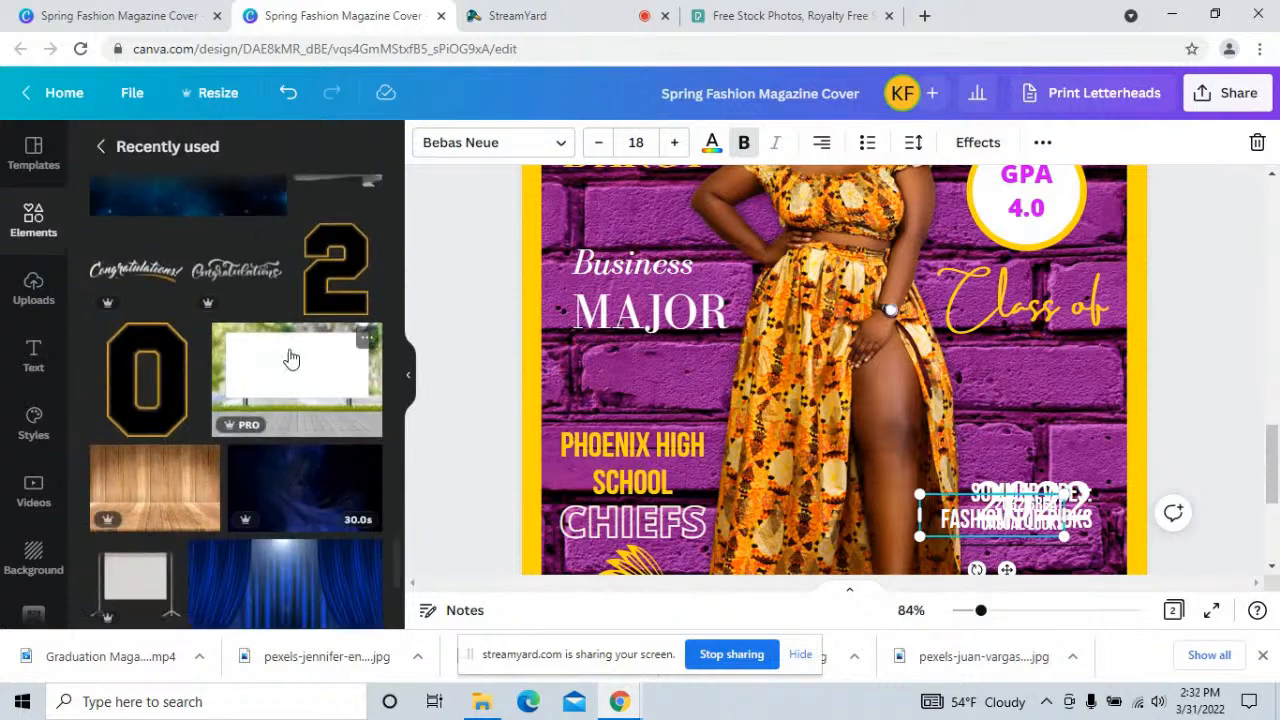
pyautogui.click(307, 292)
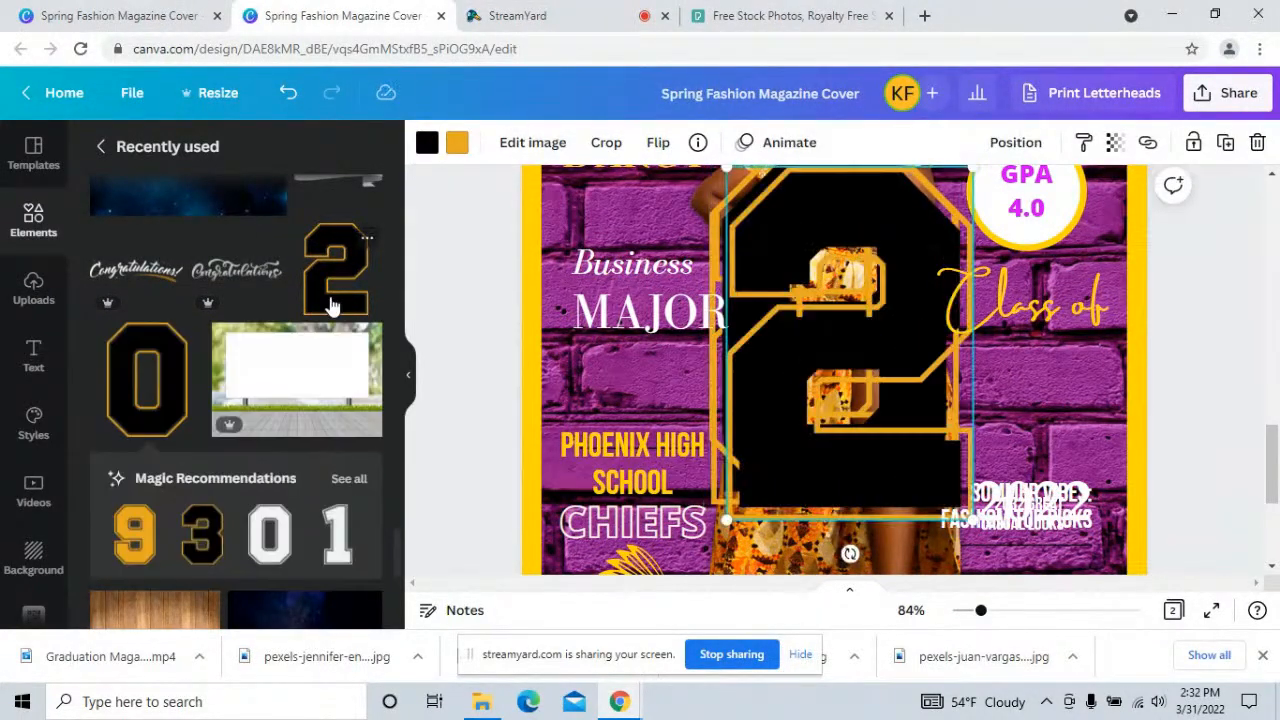
pyautogui.moveTo(988, 183); pyautogui.dragTo(806, 440)
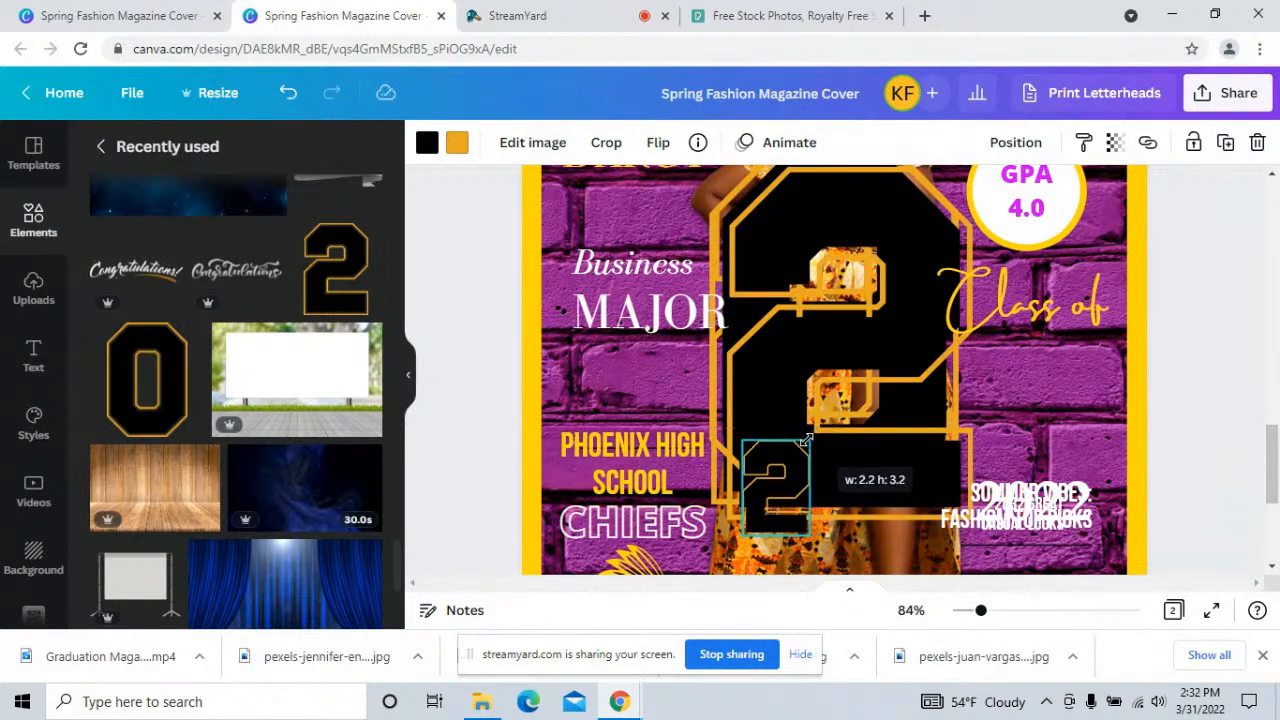
# - Recolour the small number 2 graphic with a yellow fill and a cream outline
pyautogui.click(427, 145)
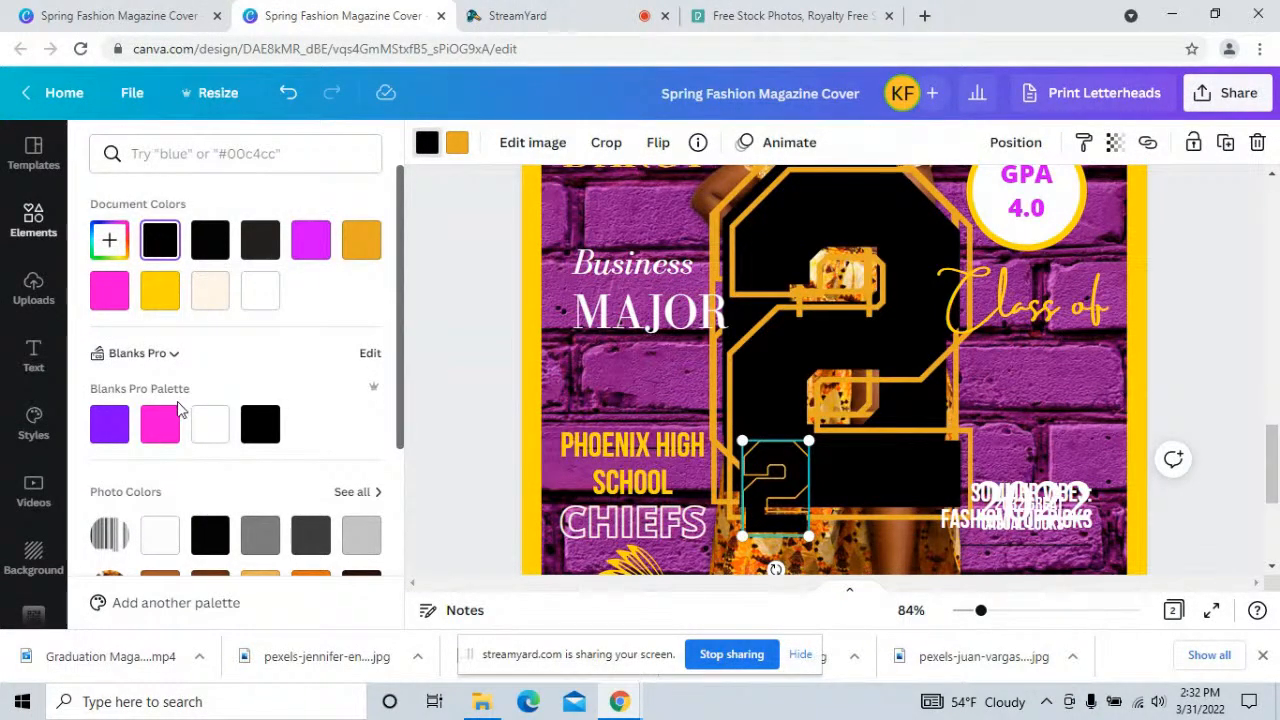
pyautogui.click(308, 248)
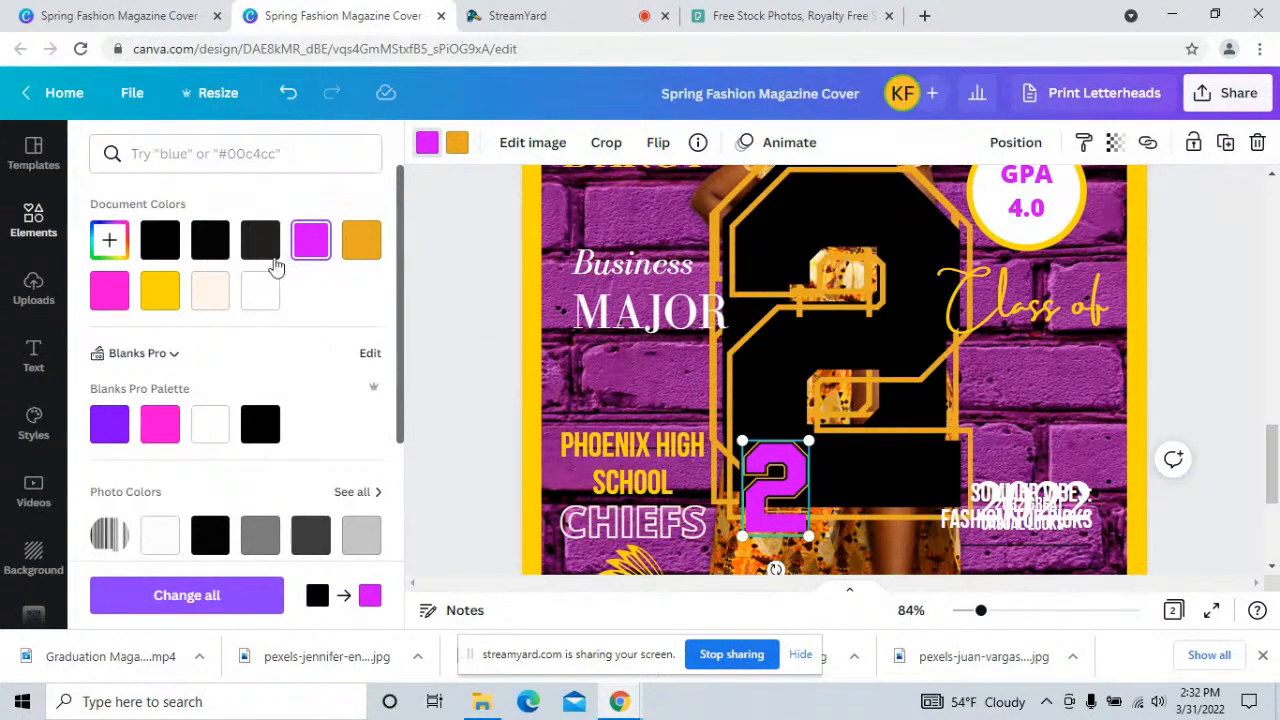
pyautogui.click(163, 292)
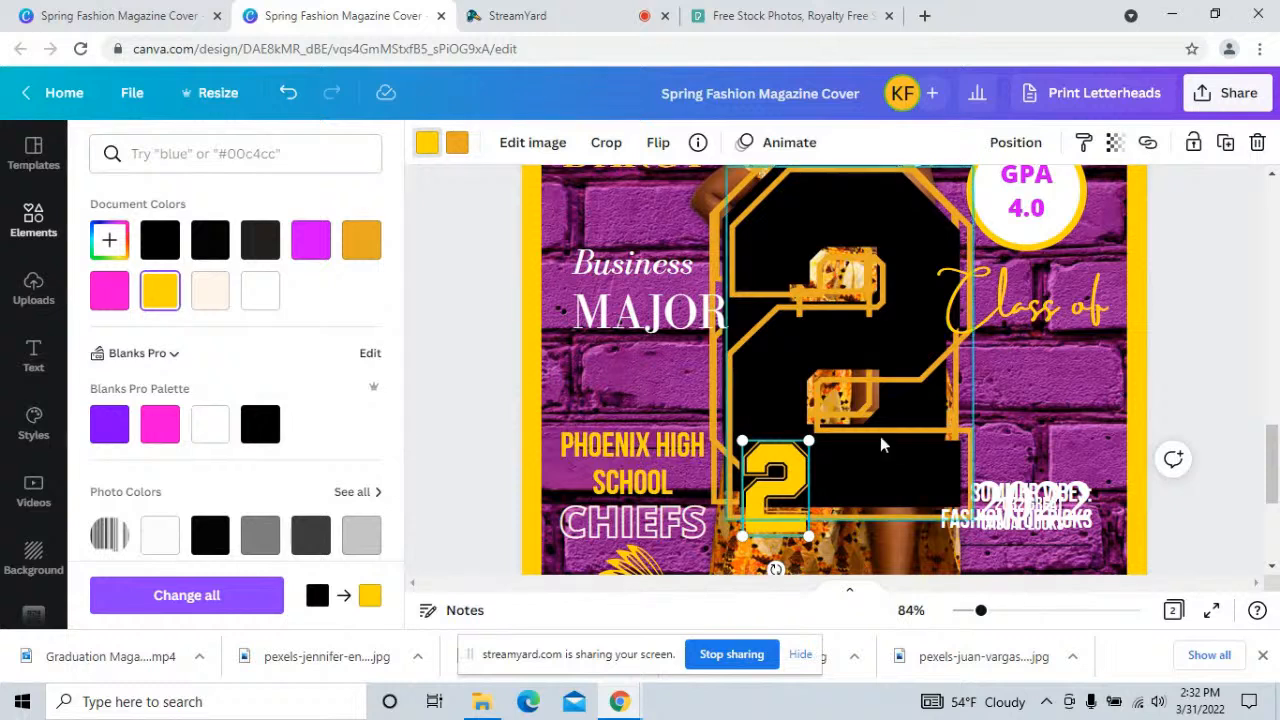
pyautogui.click(460, 148)
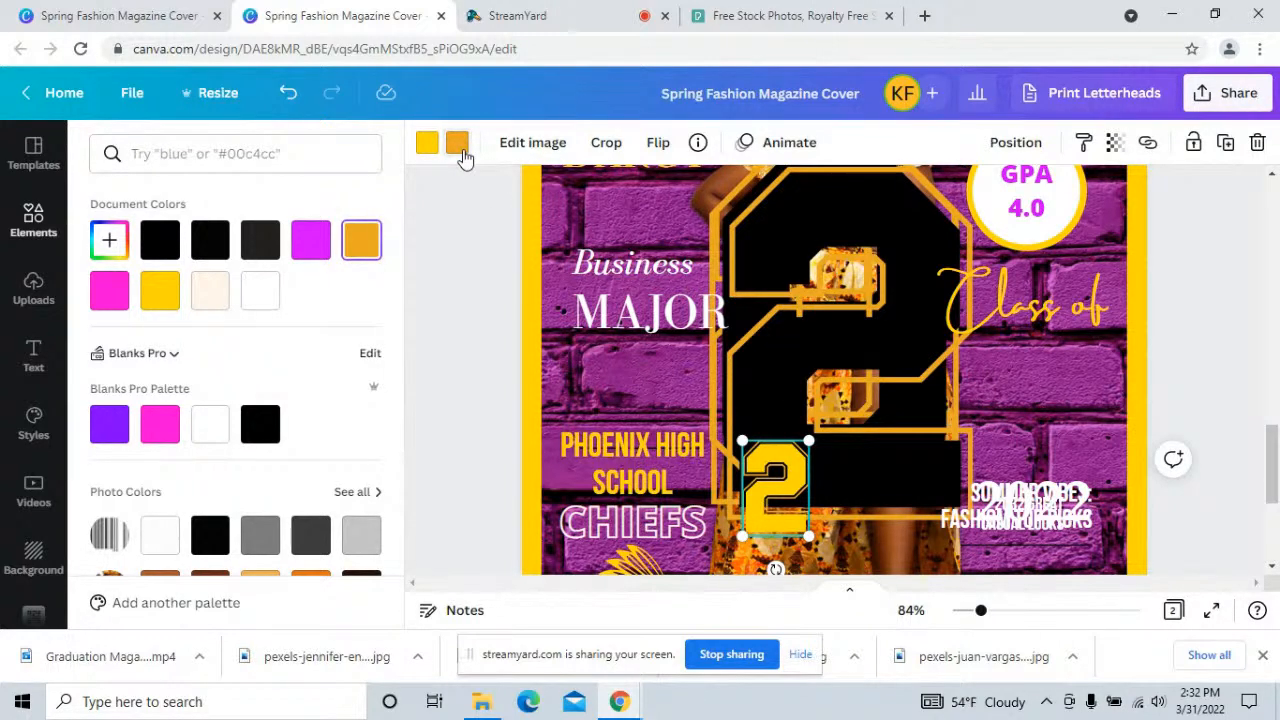
pyautogui.click(210, 291)
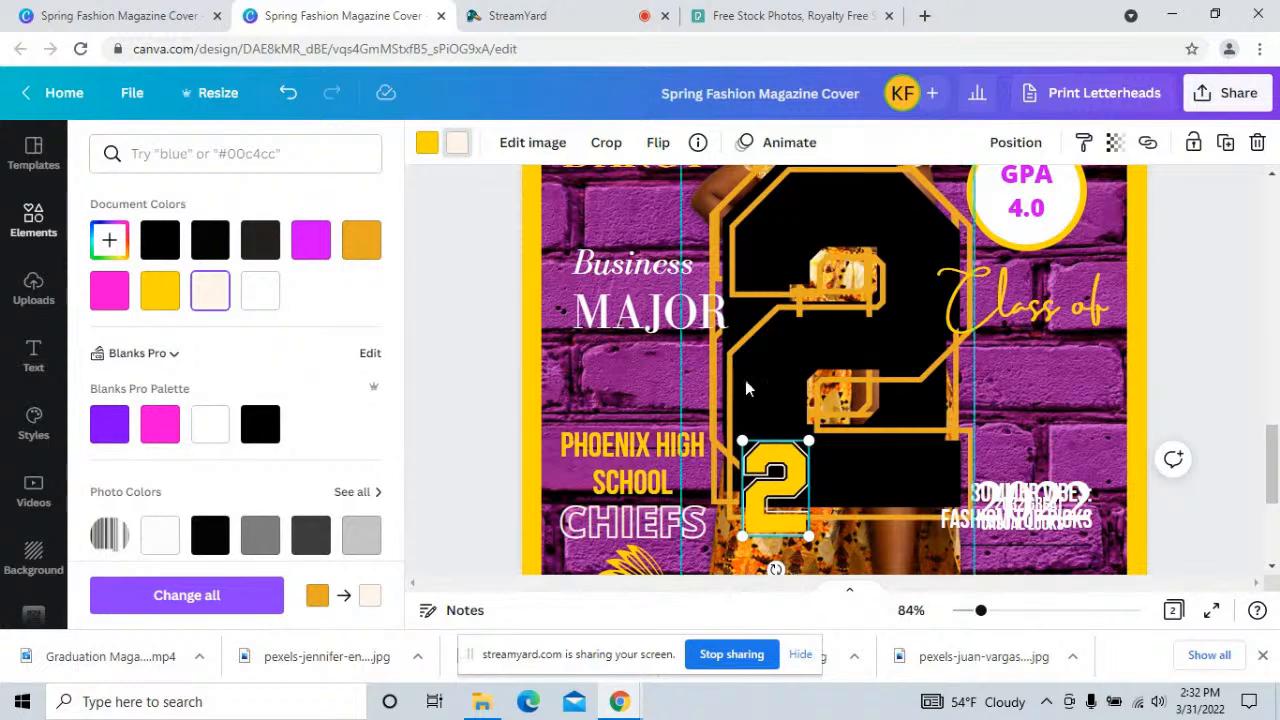
# - Shrink the yellow number 2 slightly and place it below the start of "Class of"
pyautogui.moveTo(808, 441); pyautogui.dragTo(795, 464)
pyautogui.moveTo(772, 510); pyautogui.dragTo(999, 380)
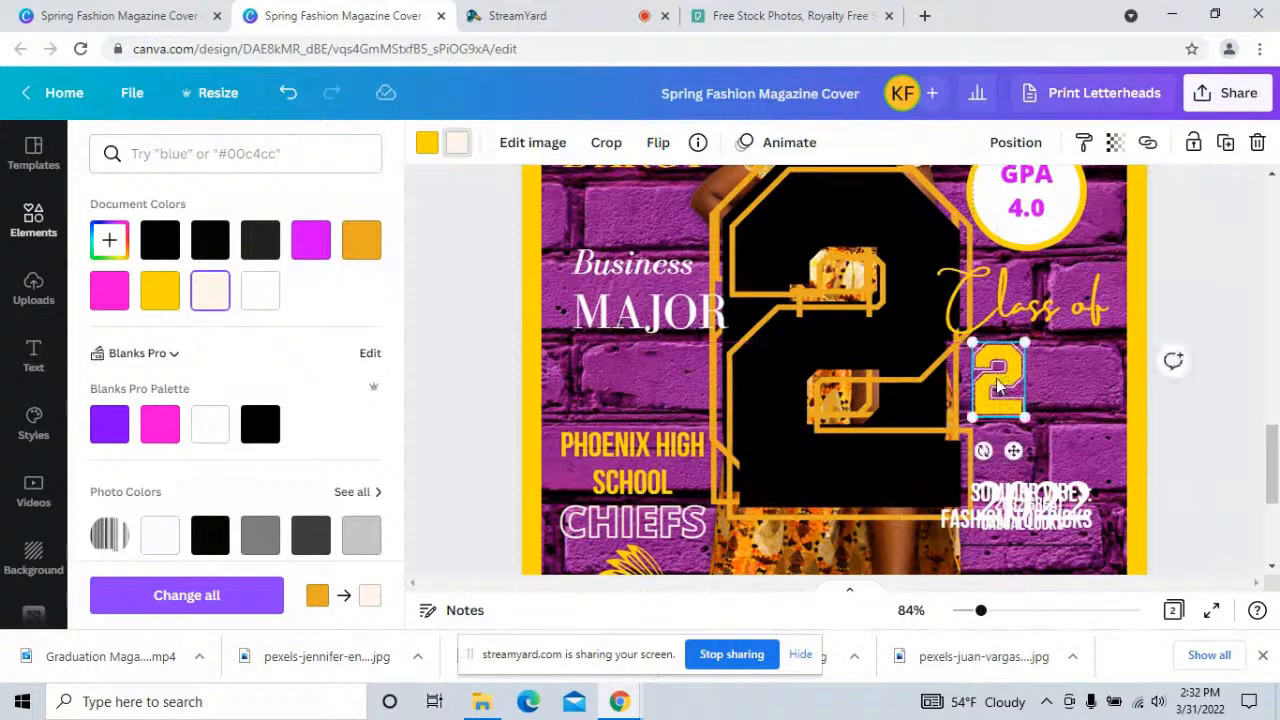
# - Try a white fill and an orange outline on the small yellow number 2
pyautogui.click(425, 143)
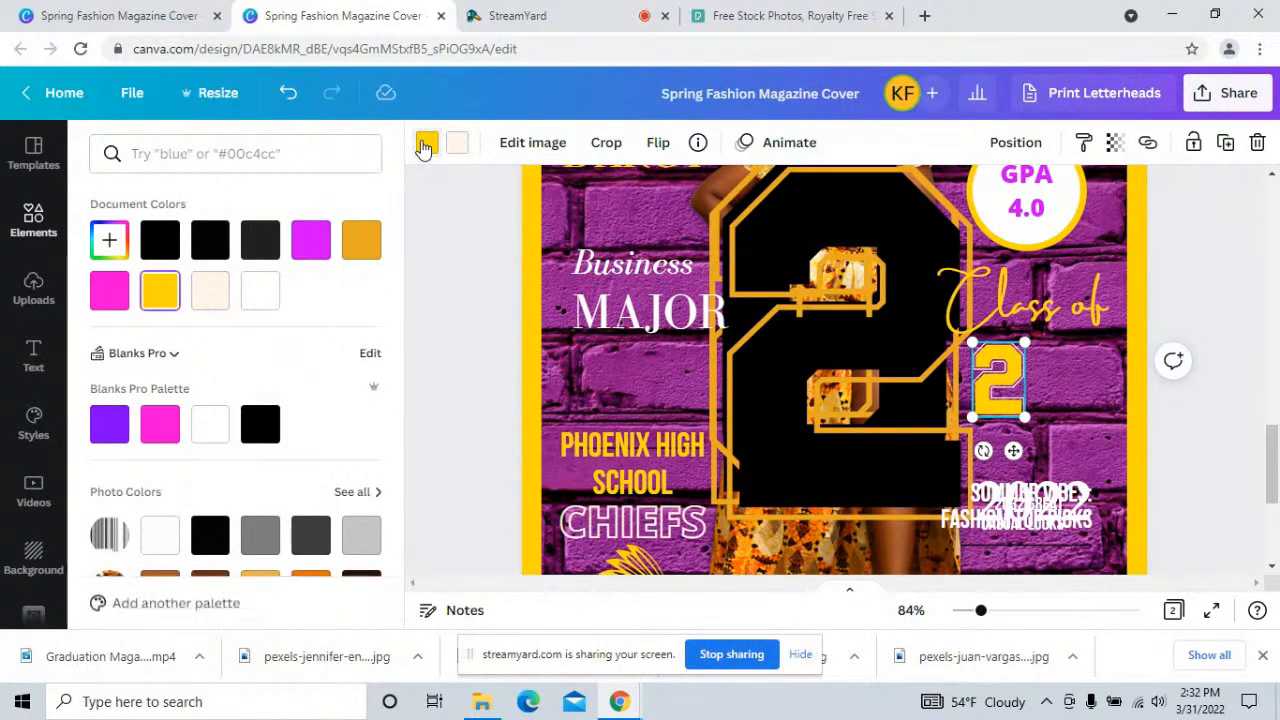
pyautogui.click(258, 290)
pyautogui.click(459, 143)
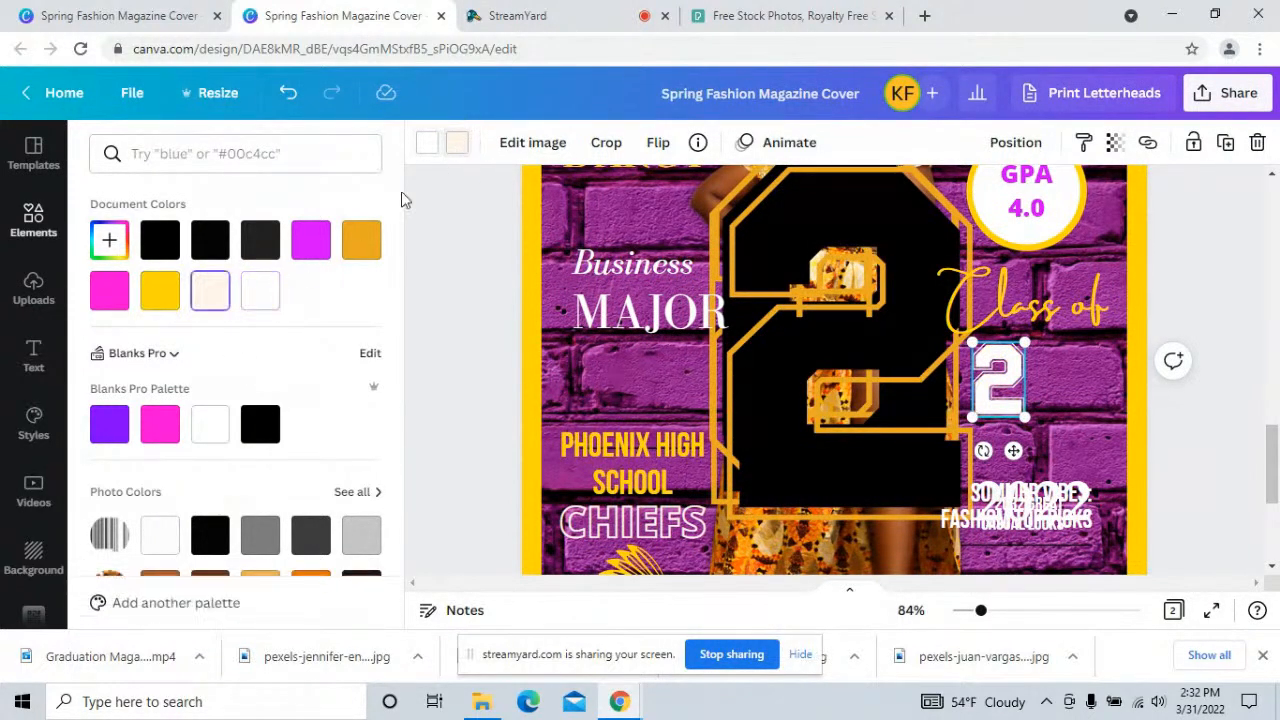
pyautogui.click(362, 243)
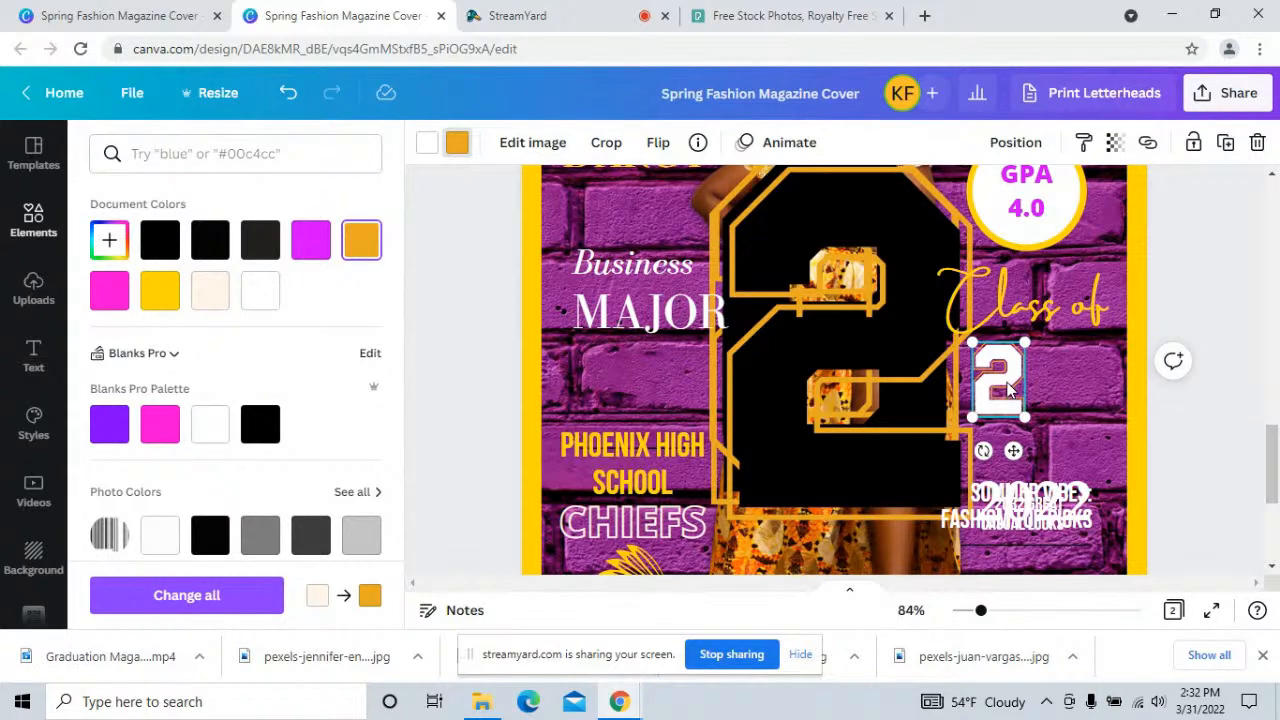
# - Delete the recoloured small 2, then shrink one of the large black 2s and place it below the start of "Class of"
pyautogui.click(1257, 142)
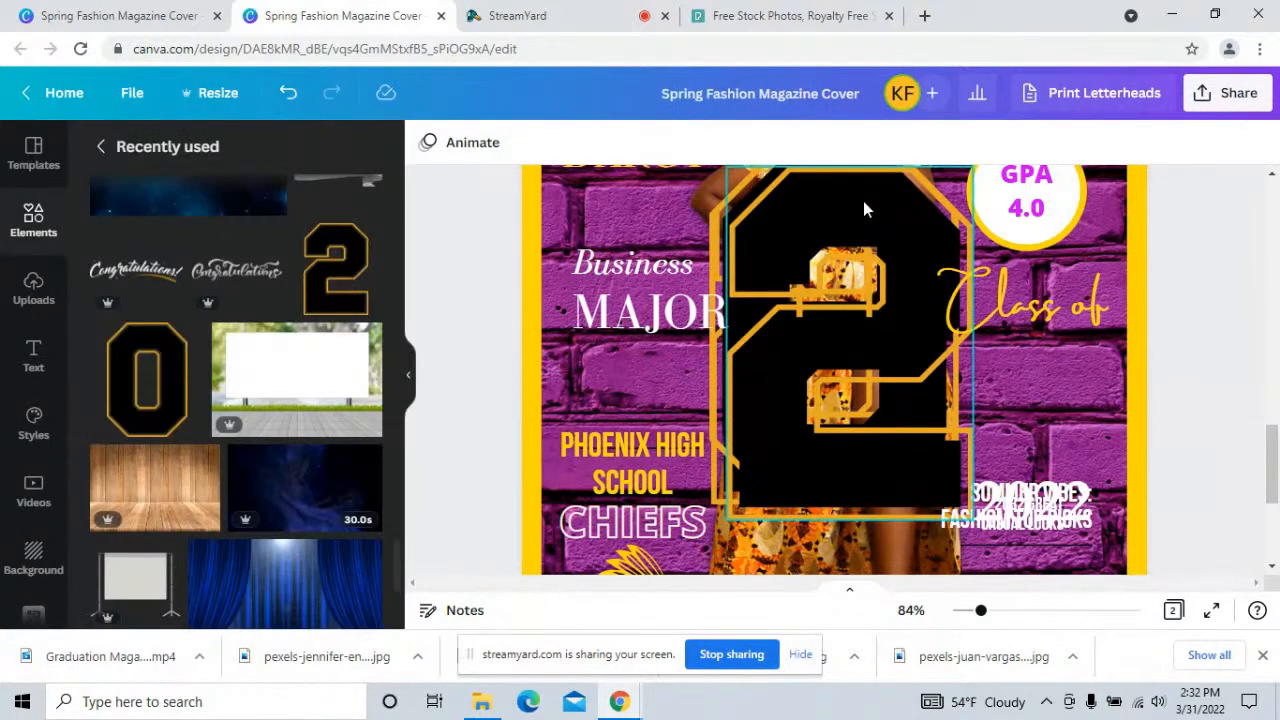
pyautogui.click(863, 200)
pyautogui.moveTo(968, 168); pyautogui.dragTo(1006, 374)
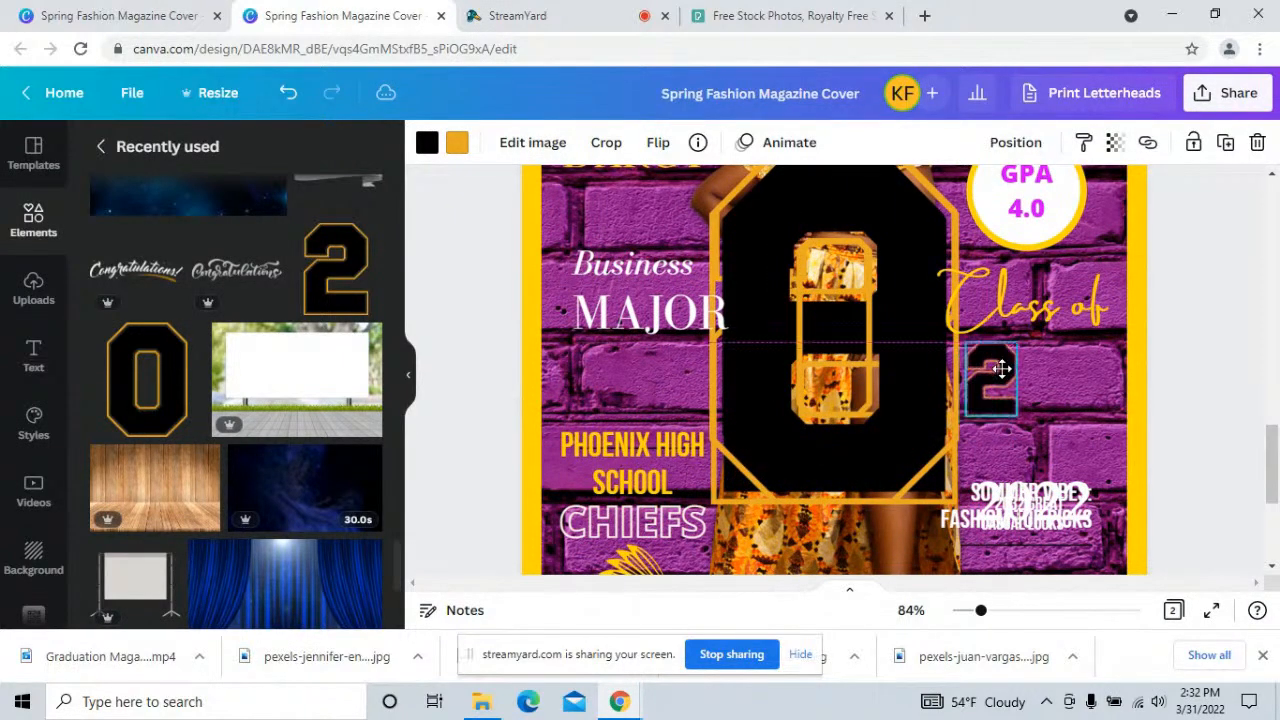
# - Shrink the large black 0 to about the small 2's size, undoing the accidental move of the Phoenix High School text
pyautogui.click(869, 197)
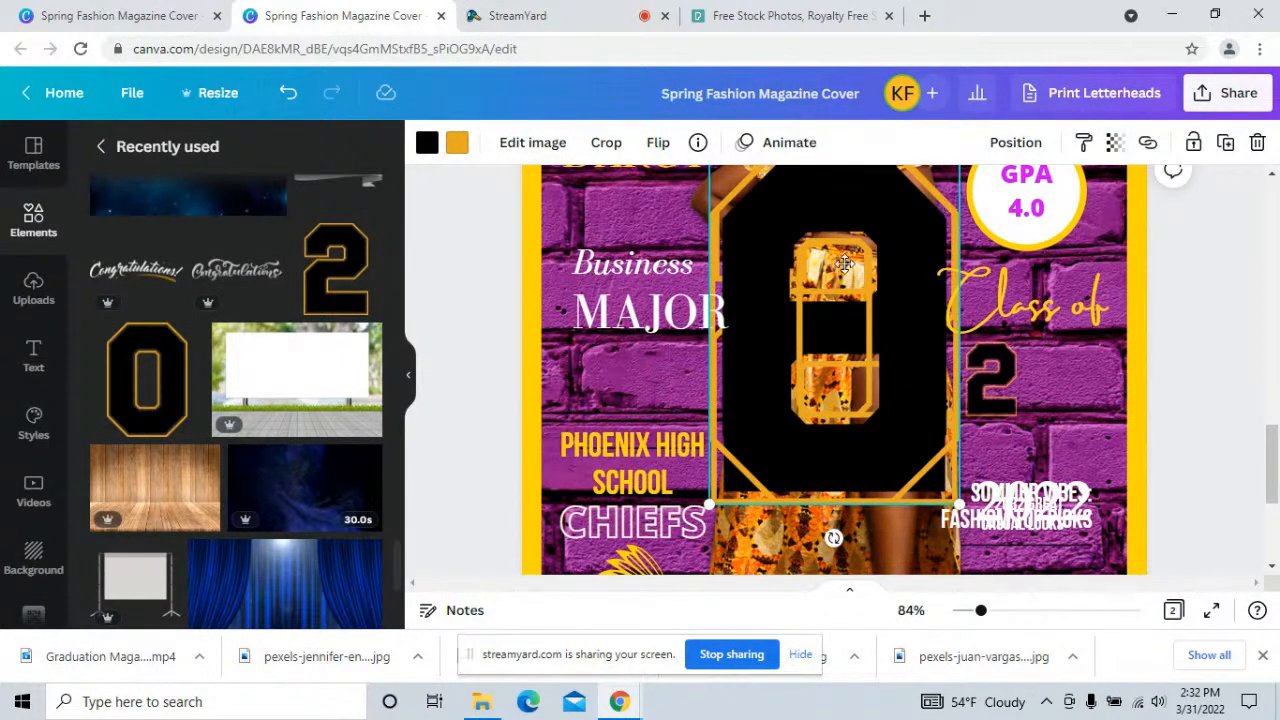
pyautogui.moveTo(845, 264); pyautogui.dragTo(799, 325)
pyautogui.moveTo(913, 210); pyautogui.dragTo(730, 495)
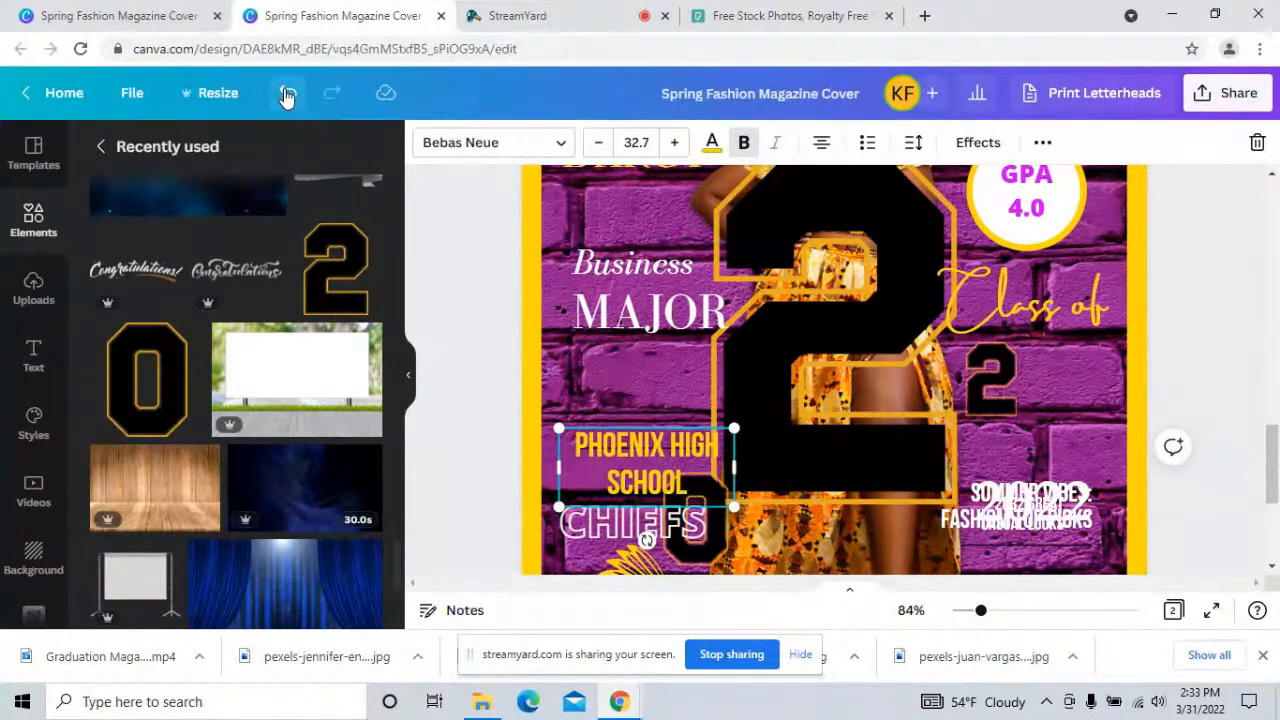
pyautogui.click(287, 93)
# - Place the small black 0 directly after the small 2 below "Class of" and line up the two digits
pyautogui.click(707, 550)
pyautogui.moveTo(714, 557); pyautogui.dragTo(1051, 414)
pyautogui.moveTo(1081, 338); pyautogui.dragTo(1073, 348)
pyautogui.moveTo(983, 398); pyautogui.dragTo(1047, 393)
pyautogui.moveTo(1060, 349); pyautogui.dragTo(1061, 349)
# - Duplicate the small black 2 for the remaining year digits and delete the oversized 2 covering the model
pyautogui.click(867, 314)
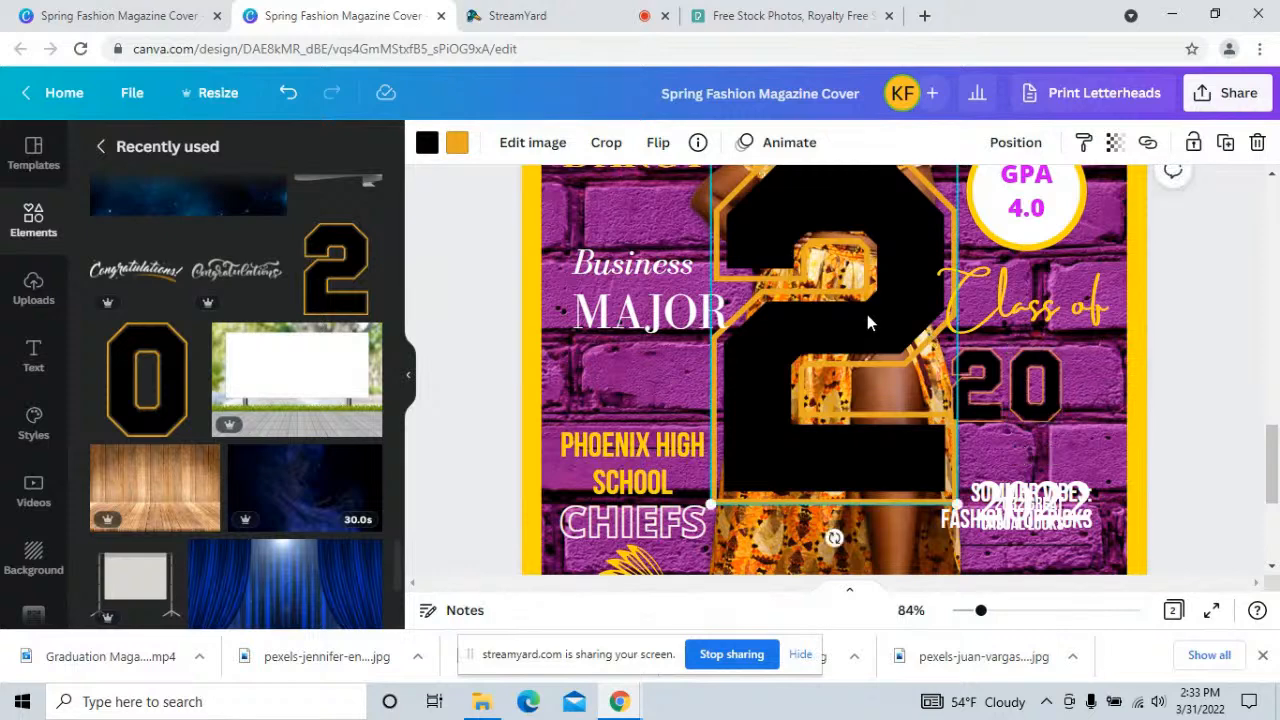
pyautogui.click(978, 395)
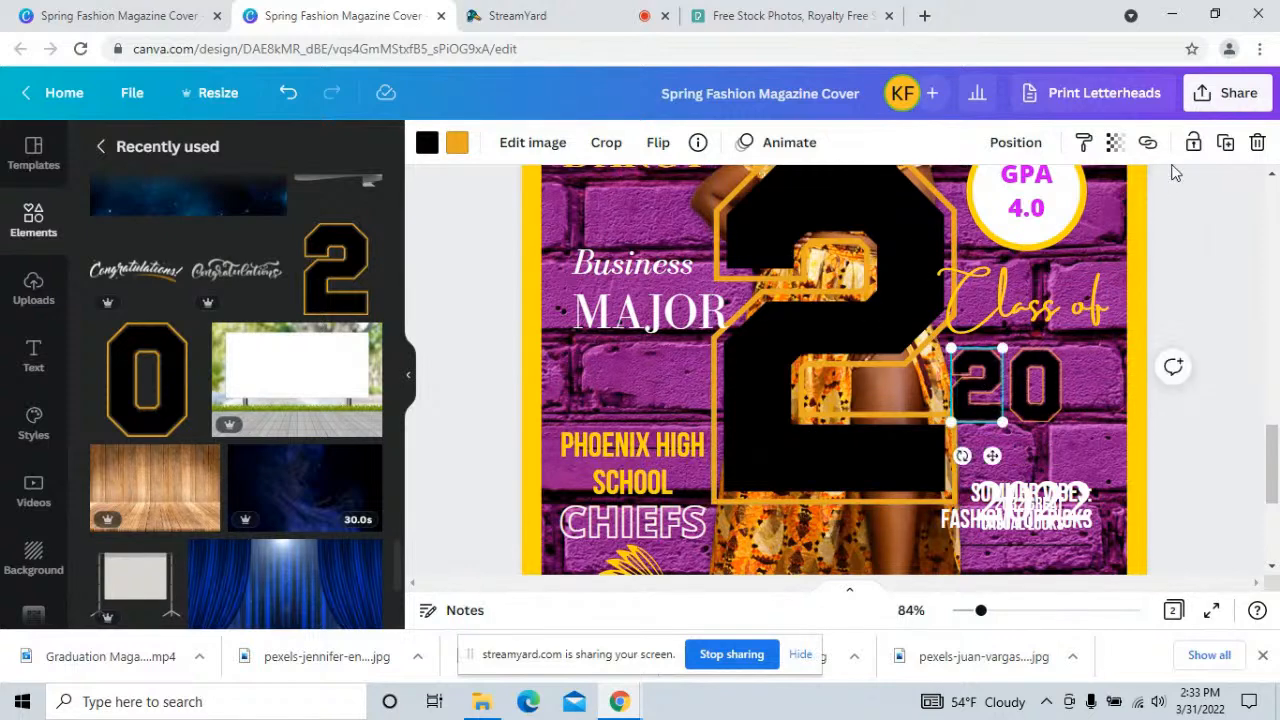
pyautogui.click(1226, 142)
pyautogui.click(1226, 142)
pyautogui.click(1226, 142)
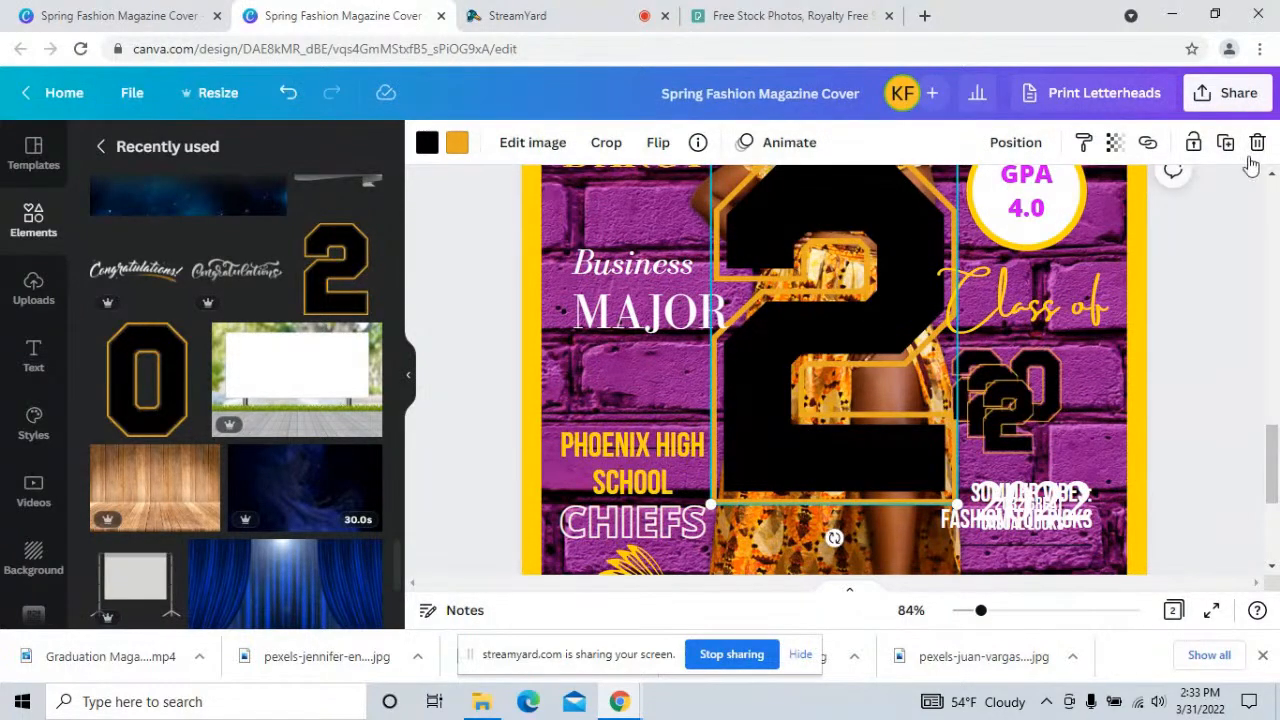
pyautogui.click(1257, 142)
# - Set the two duplicate 2s side by side at the end of the row, shifting the first 2 and the 0 left onto the dress
pyautogui.click(1005, 397)
pyautogui.moveTo(1010, 397); pyautogui.dragTo(1081, 358)
pyautogui.click(1027, 352)
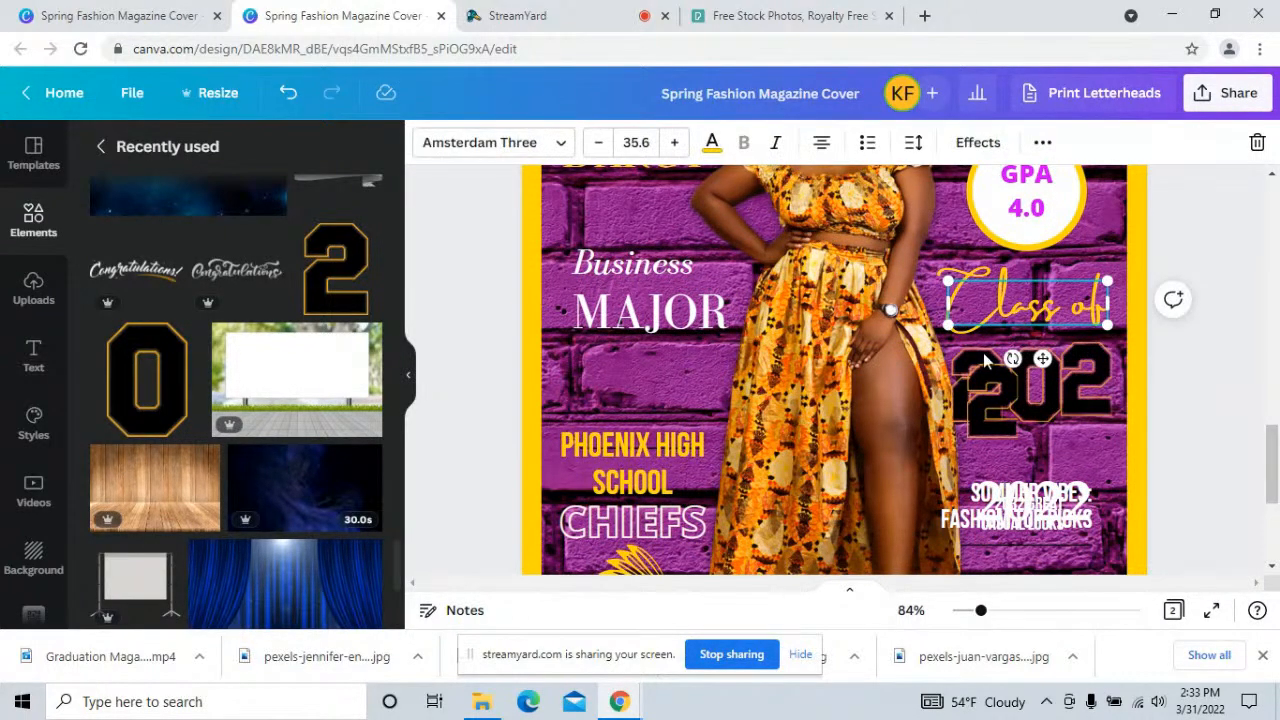
pyautogui.click(1029, 421)
pyautogui.moveTo(997, 414); pyautogui.dragTo(878, 420)
pyautogui.click(988, 427)
pyautogui.click(979, 422)
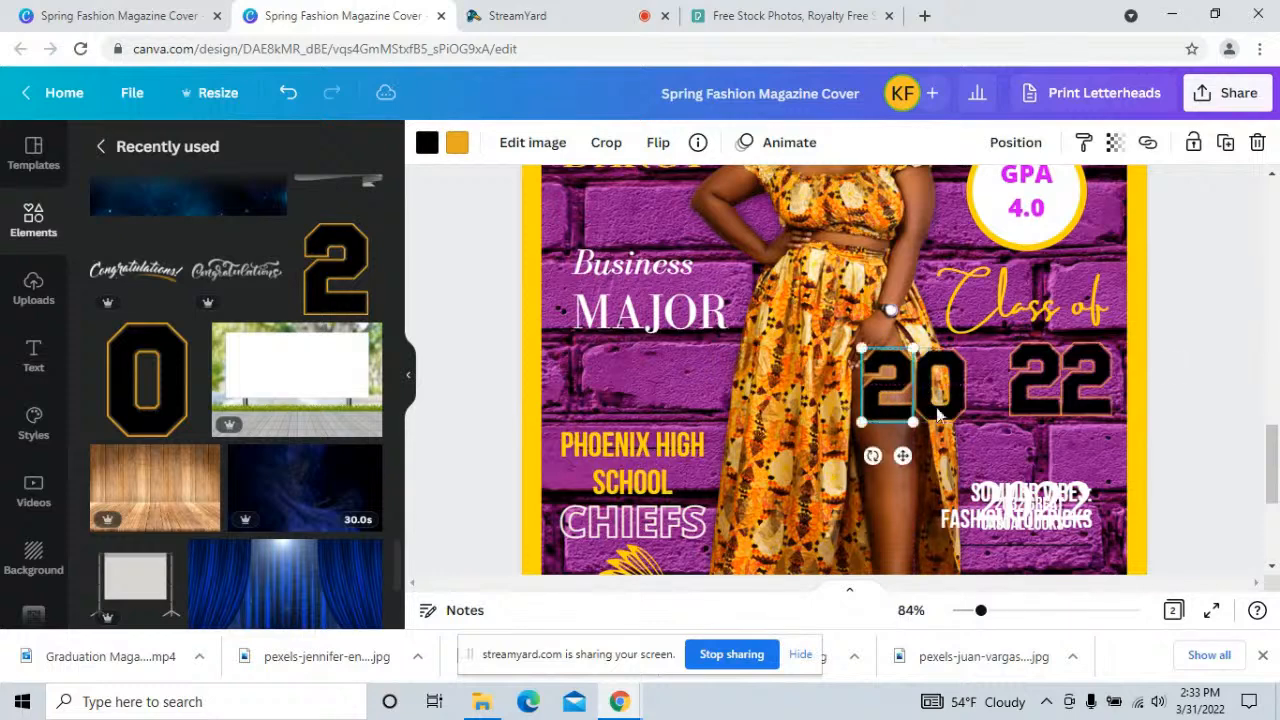
# - Close the gap by moving the 0 and the first 2 right against the other digits so they read 2022
pyautogui.click(958, 408)
pyautogui.moveTo(958, 408); pyautogui.dragTo(998, 391)
pyautogui.click(899, 410)
pyautogui.moveTo(899, 416); pyautogui.dragTo(942, 420)
pyautogui.click(976, 410)
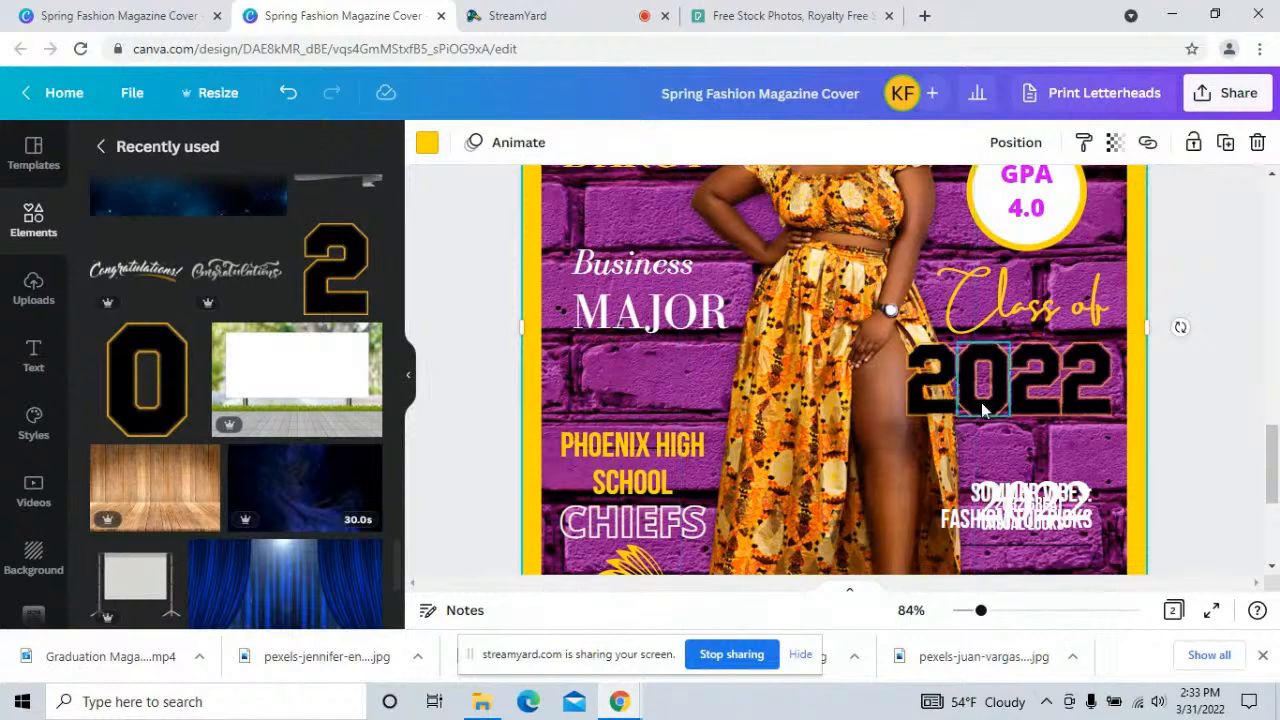
pyautogui.click(981, 405)
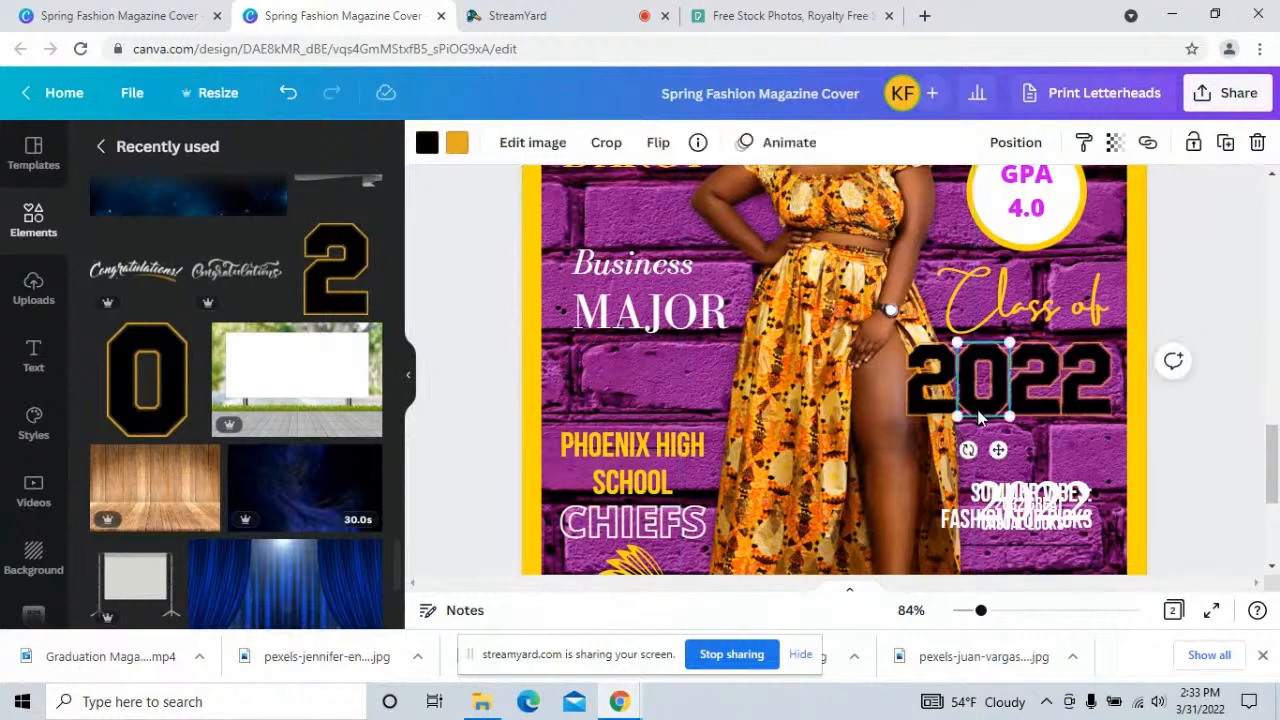
pyautogui.click(1030, 458)
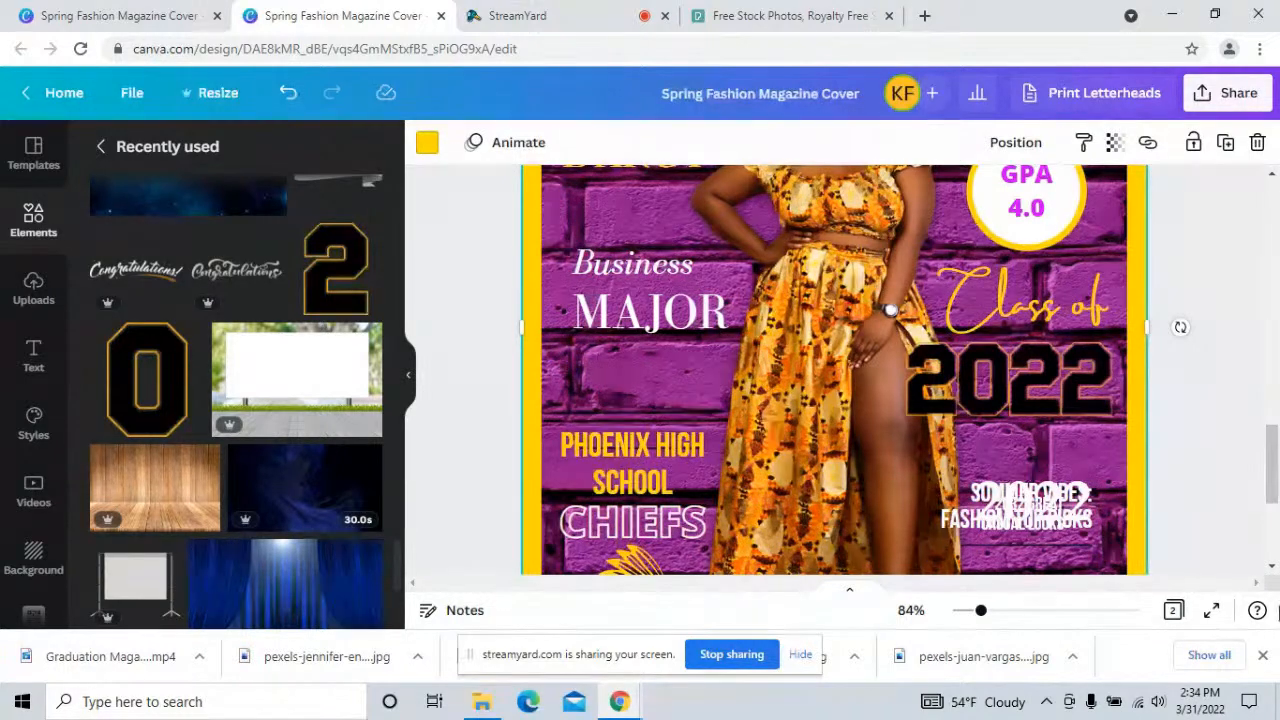
# - Shrink the four varsity digits together, group them and place the 2022 directly beneath "Class of"
pyautogui.click(930, 378)
pyautogui.keyDown('shift'); pyautogui.click(988, 368); pyautogui.keyUp('shift')
pyautogui.keyDown('shift'); pyautogui.click(1045, 372); pyautogui.keyUp('shift')
pyautogui.keyDown('shift'); pyautogui.click(1065, 372); pyautogui.keyUp('shift')
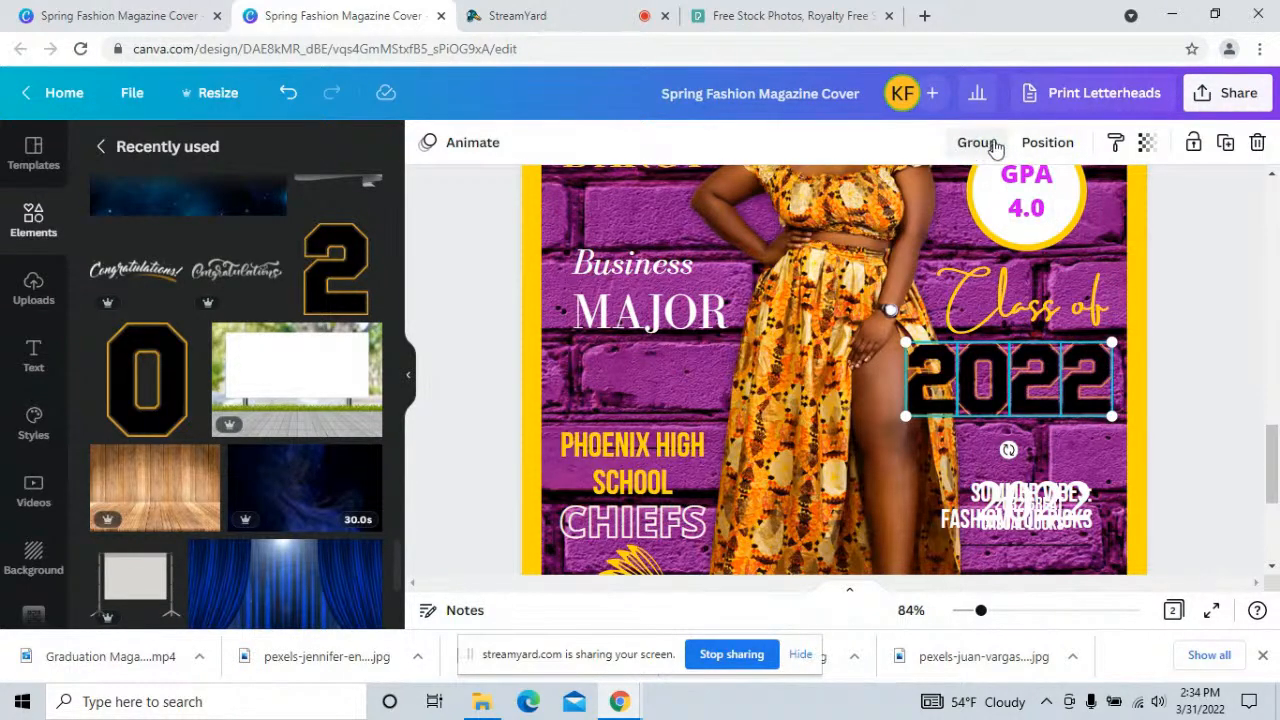
pyautogui.click(1040, 143)
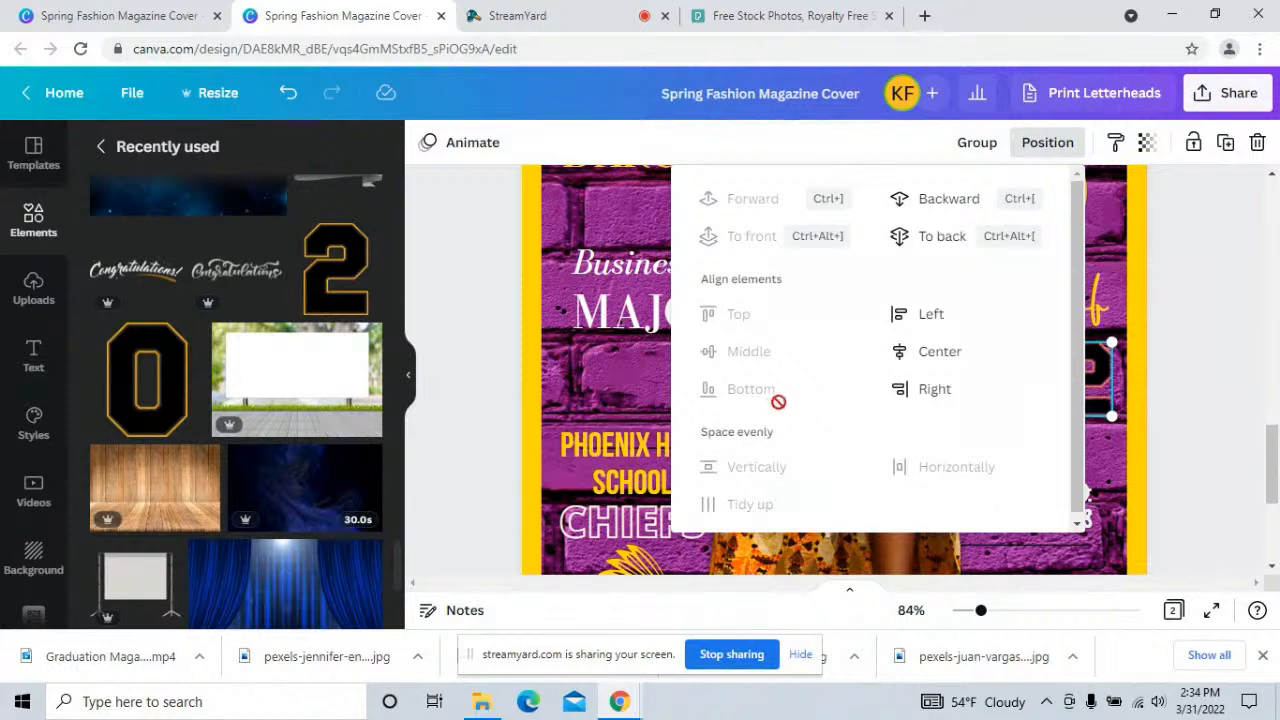
pyautogui.scroll(-1, 780, 420)
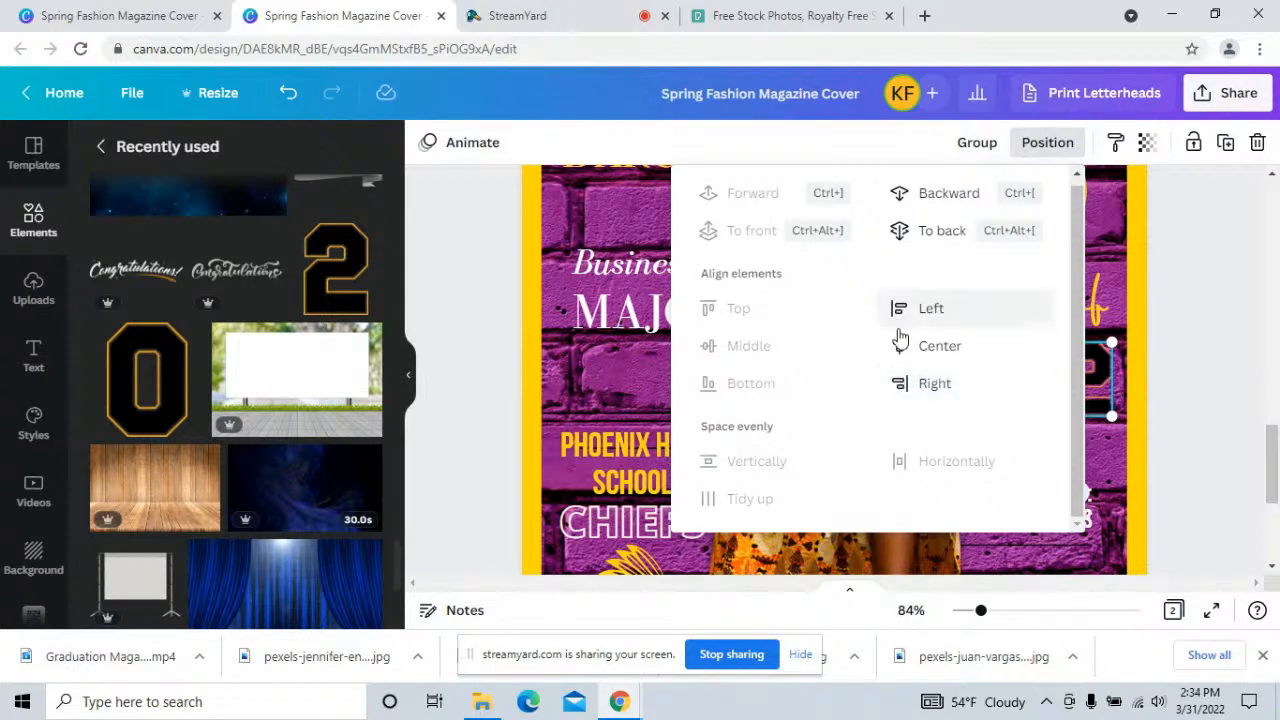
pyautogui.click(1175, 349)
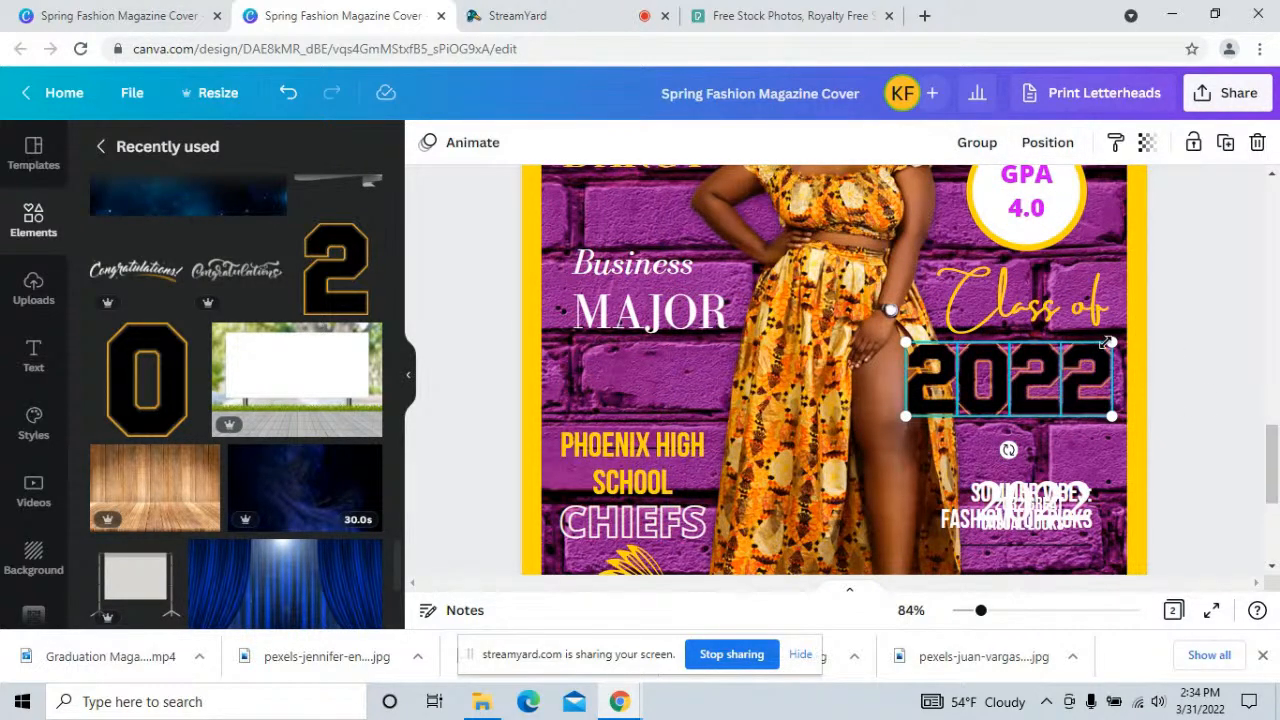
pyautogui.moveTo(1110, 343); pyautogui.dragTo(1042, 354)
pyautogui.click(1041, 355)
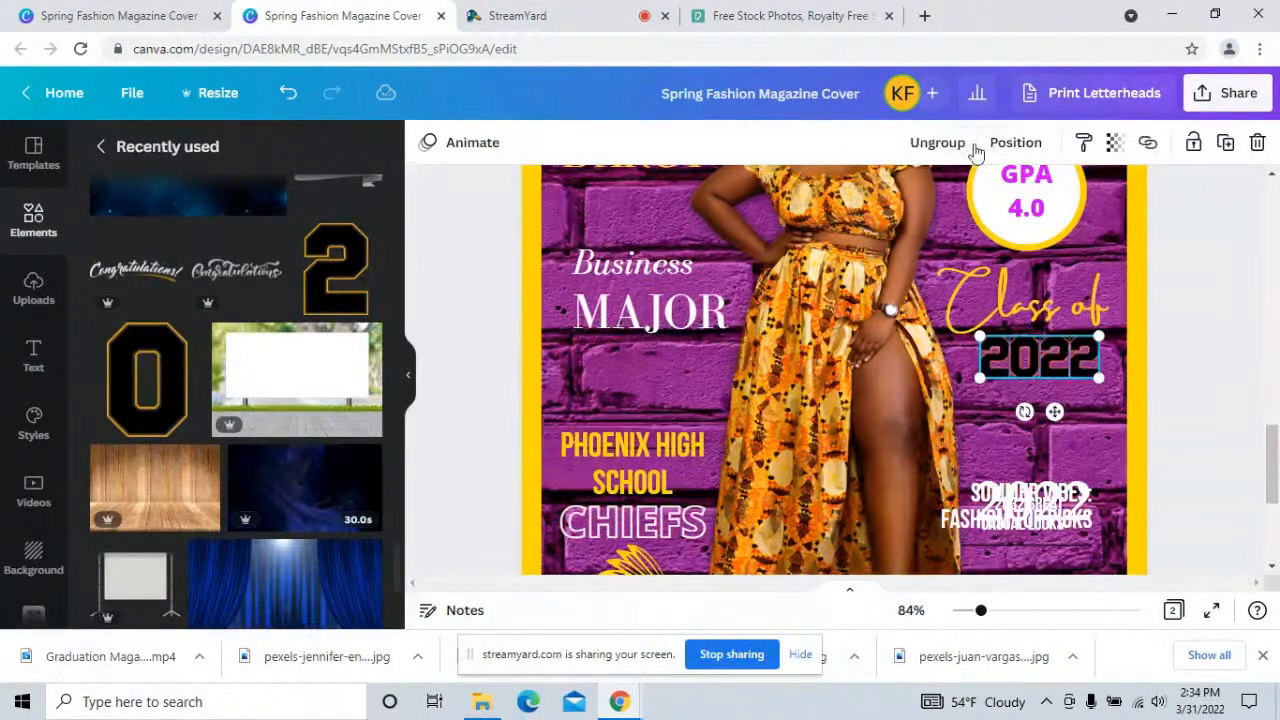
# - Nudge the grouped varsity 2022 slightly left beneath "Class of" and check it against the rest of the cover
pyautogui.click(1197, 455)
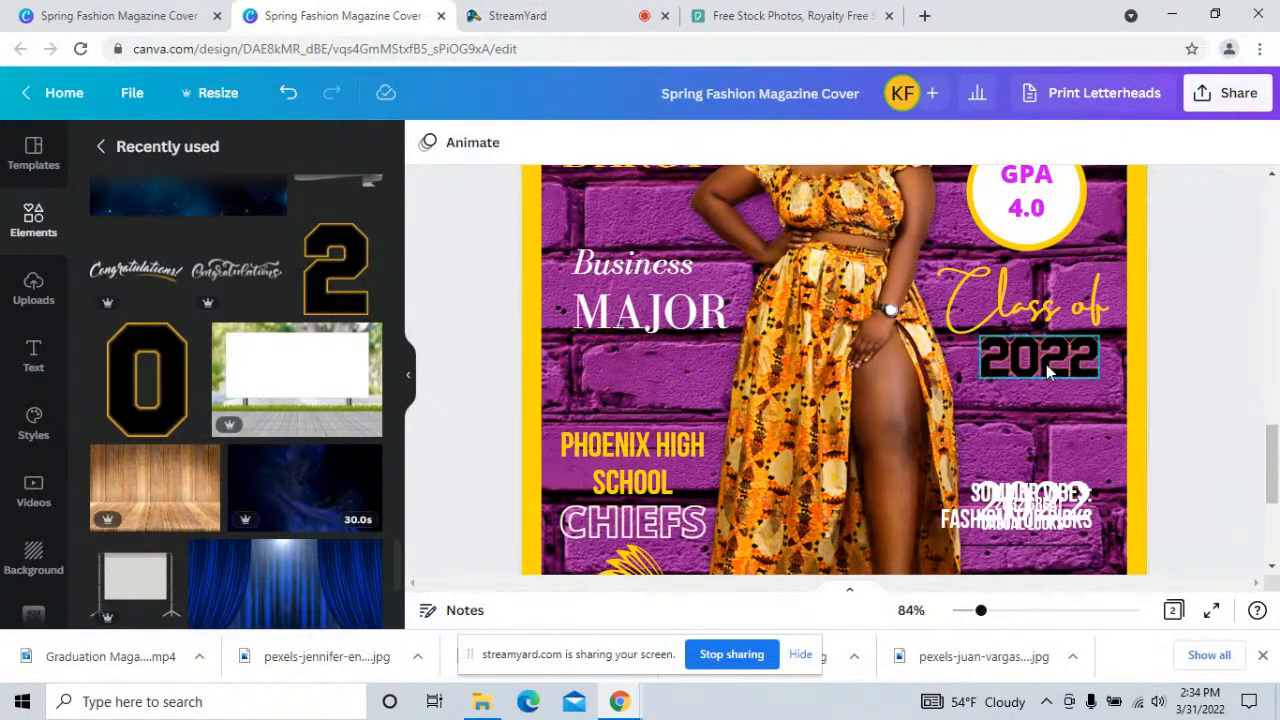
pyautogui.moveTo(1055, 358); pyautogui.dragTo(1048, 356)
pyautogui.doubleClick(1048, 356)
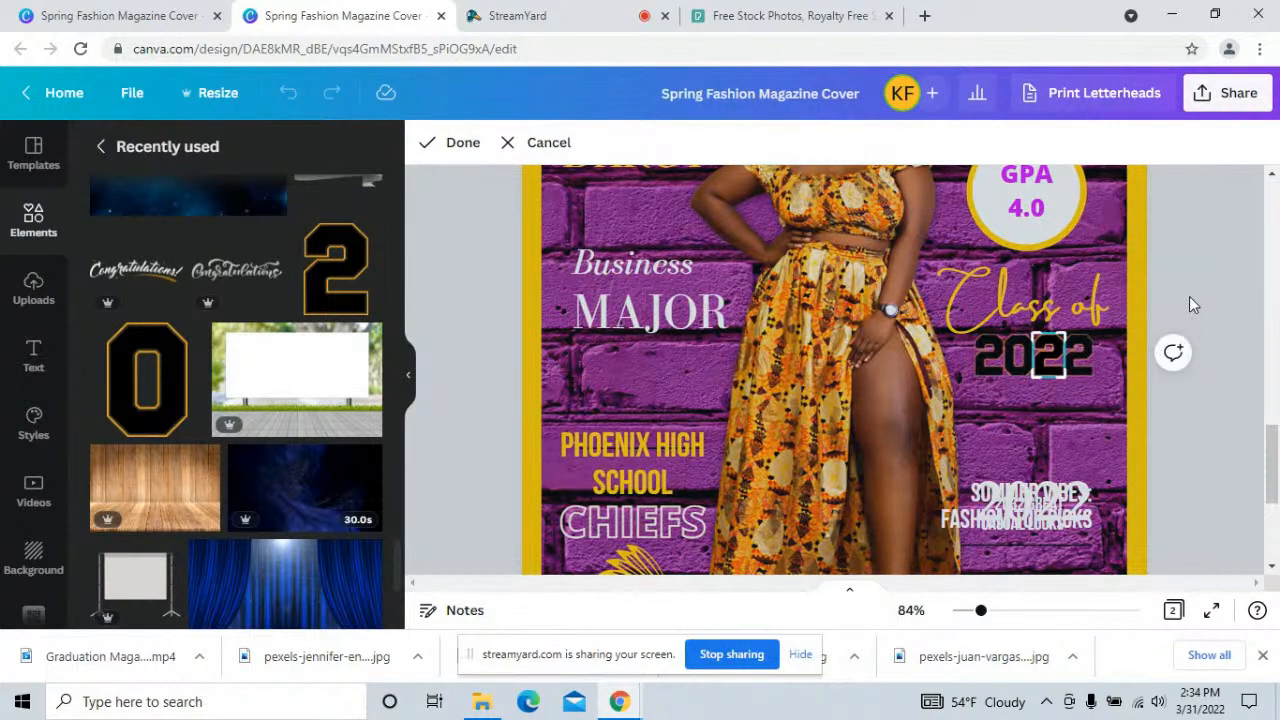
pyautogui.click(1192, 292)
pyautogui.scroll(5, 1211, 285)
pyautogui.scroll(-3, 1232, 300)
pyautogui.scroll(-4, 1232, 300)
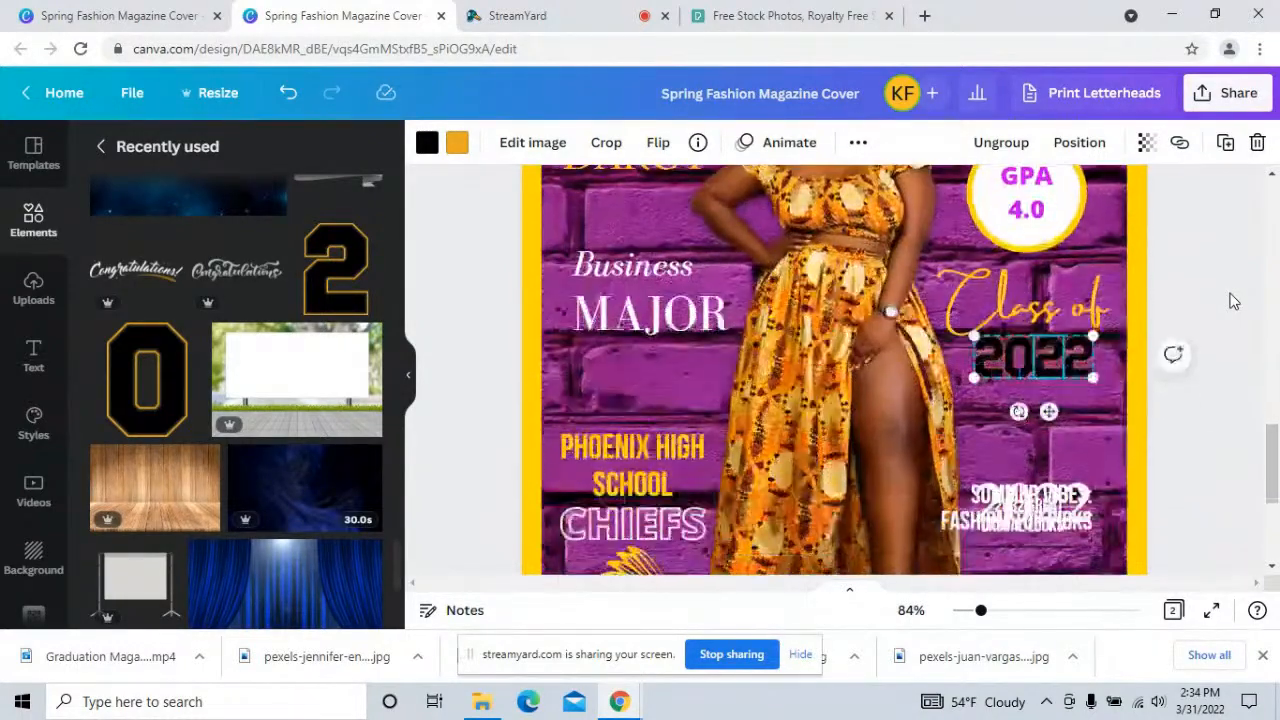
# - Add a heading reading "2022" near the barcode at the foot of the cover
pyautogui.scroll(-4, 624, 404)
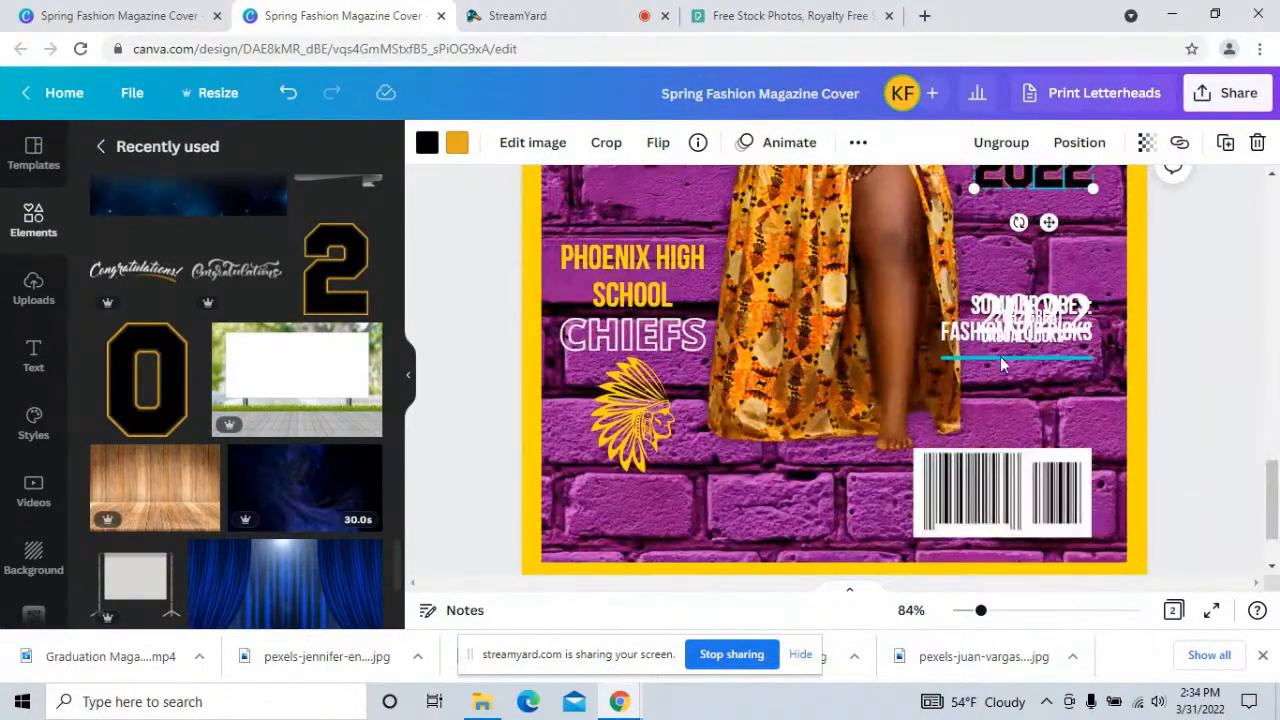
pyautogui.scroll(-2, 1027, 357)
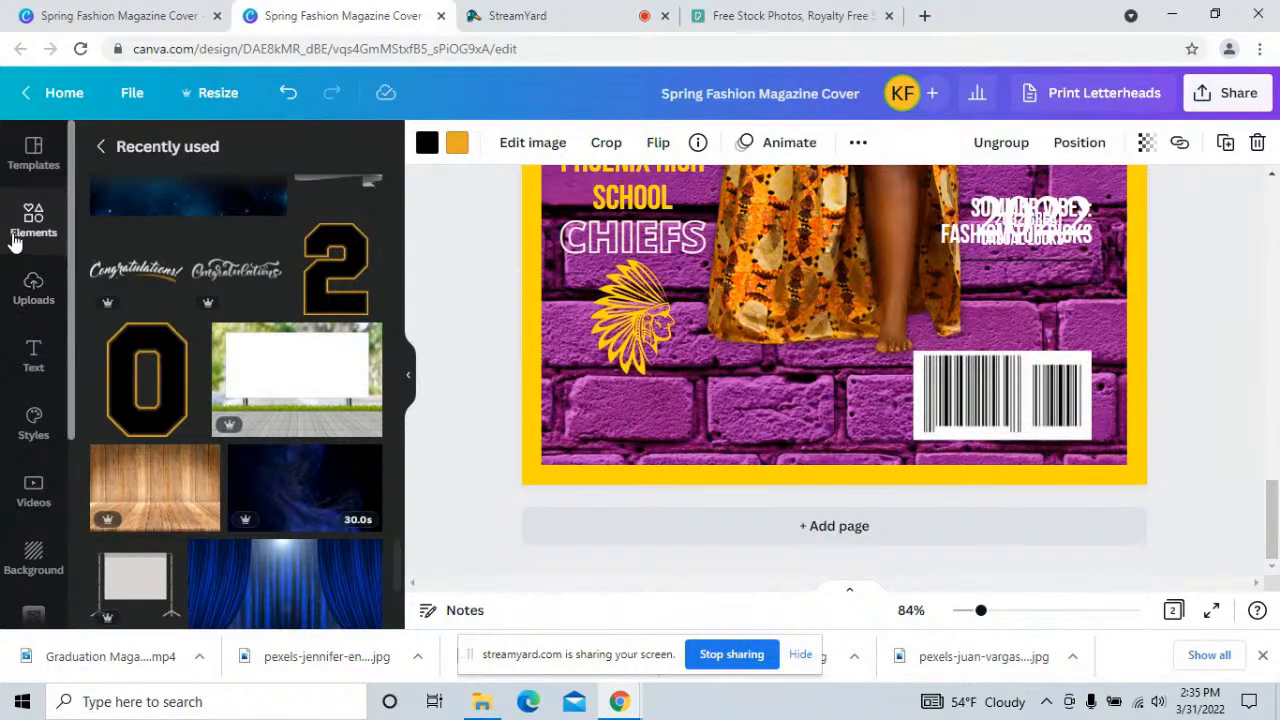
pyautogui.click(34, 352)
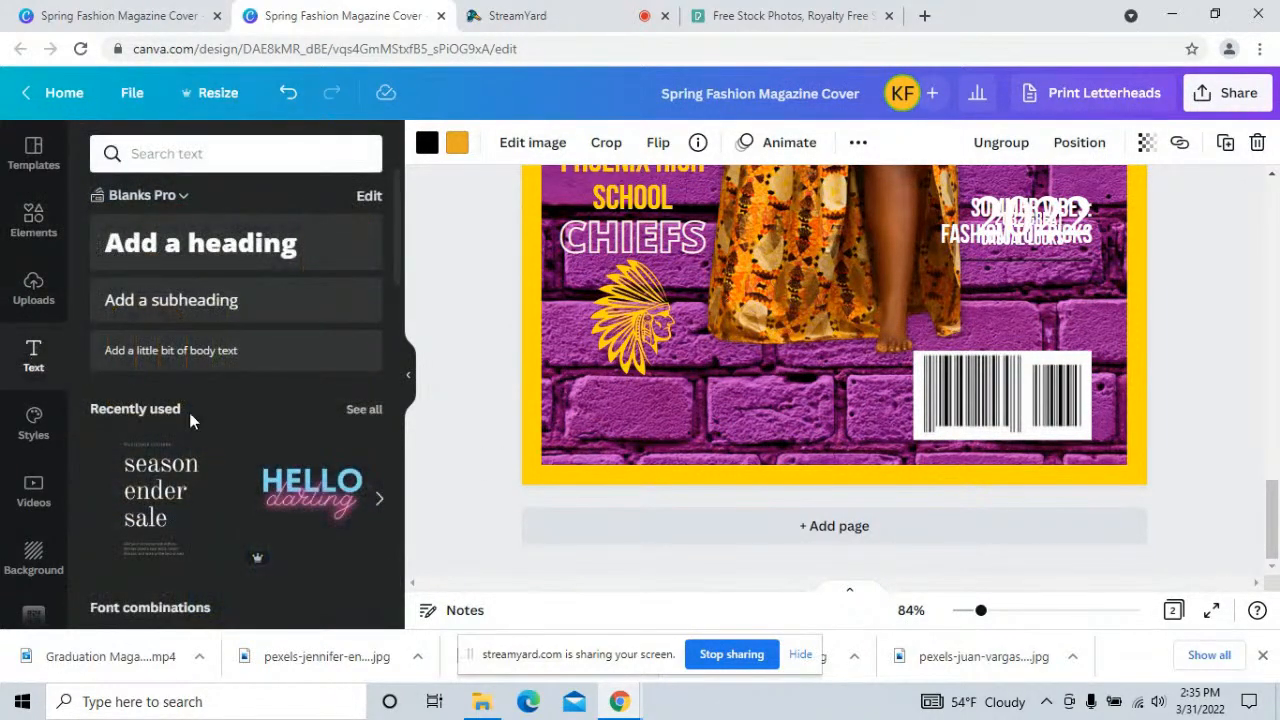
pyautogui.click(229, 257)
pyautogui.press('BackSpace')
pyautogui.write('2022')
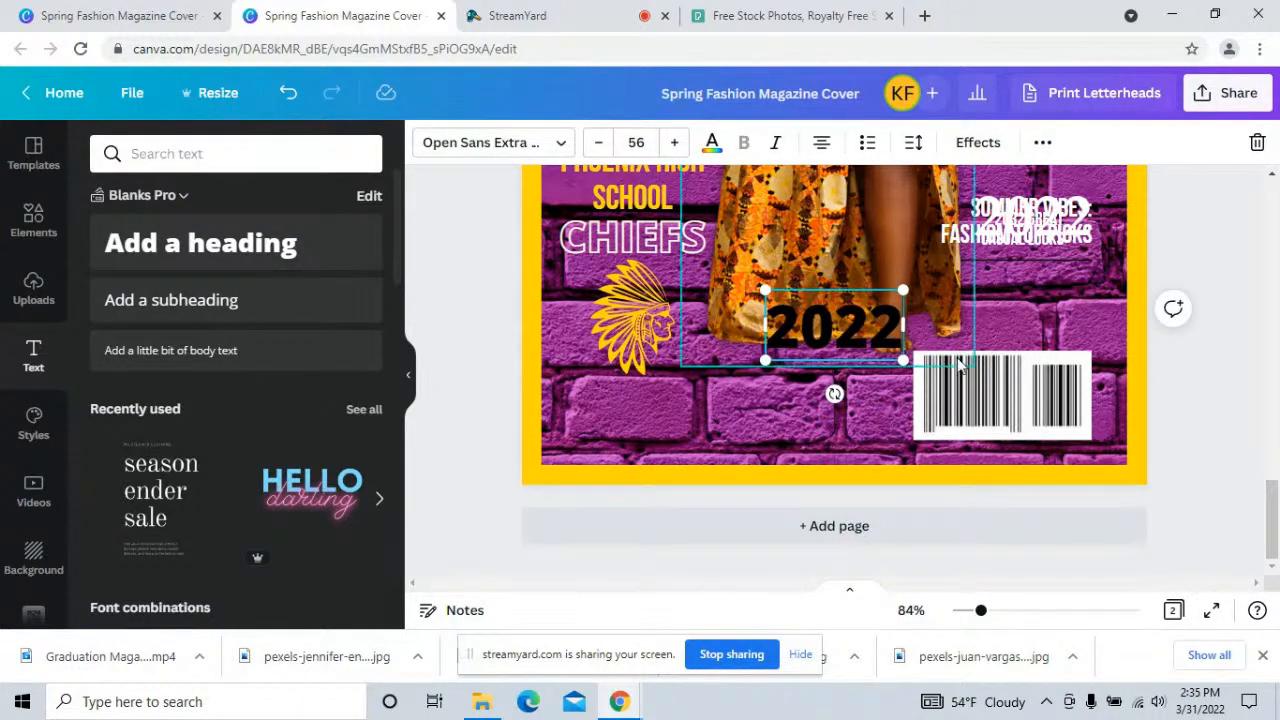
# - Shrink the 2022 heading to about size 14.3 and place it under the wide block of barcode lines
pyautogui.moveTo(878, 348); pyautogui.dragTo(966, 432)
pyautogui.click(1190, 371)
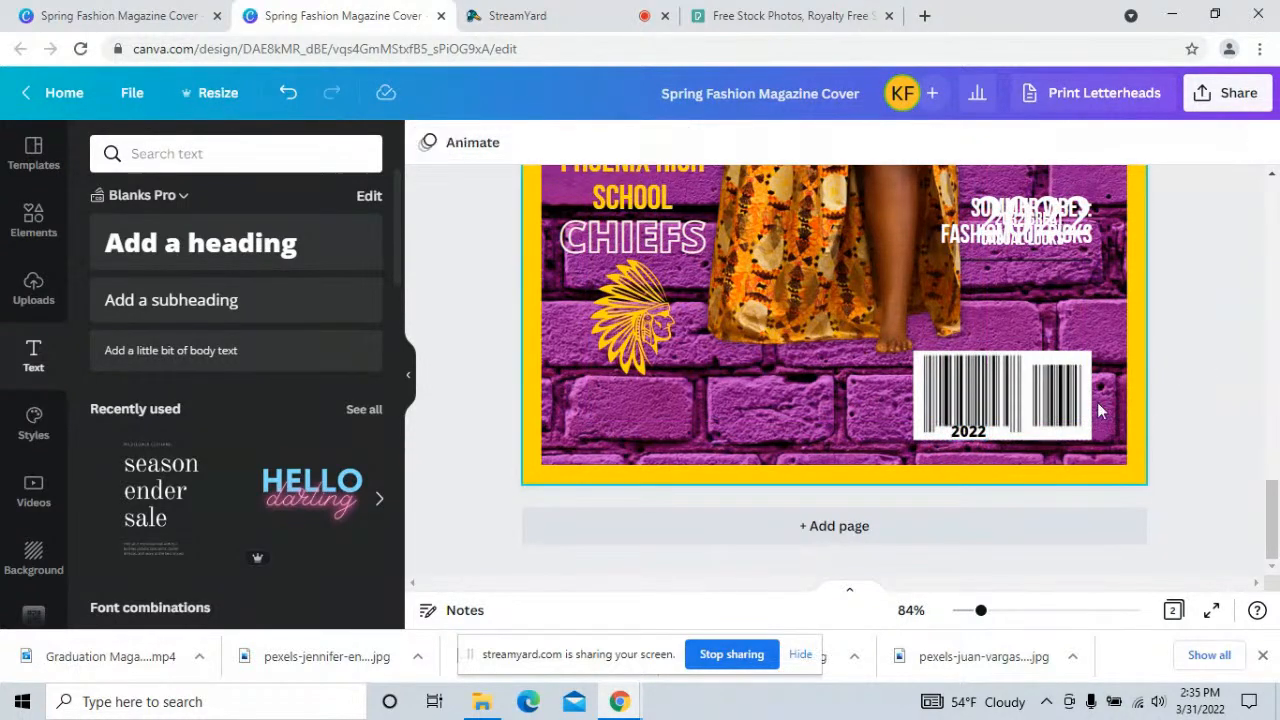
pyautogui.click(957, 433)
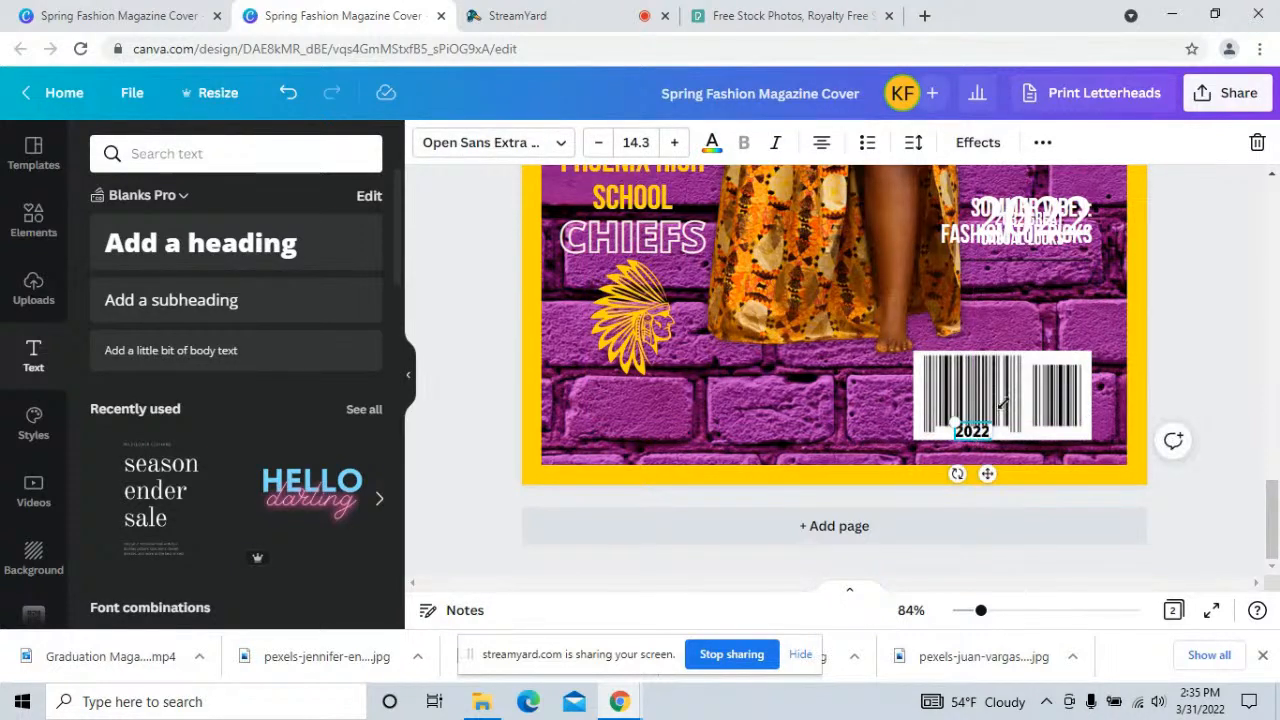
pyautogui.click(1248, 300)
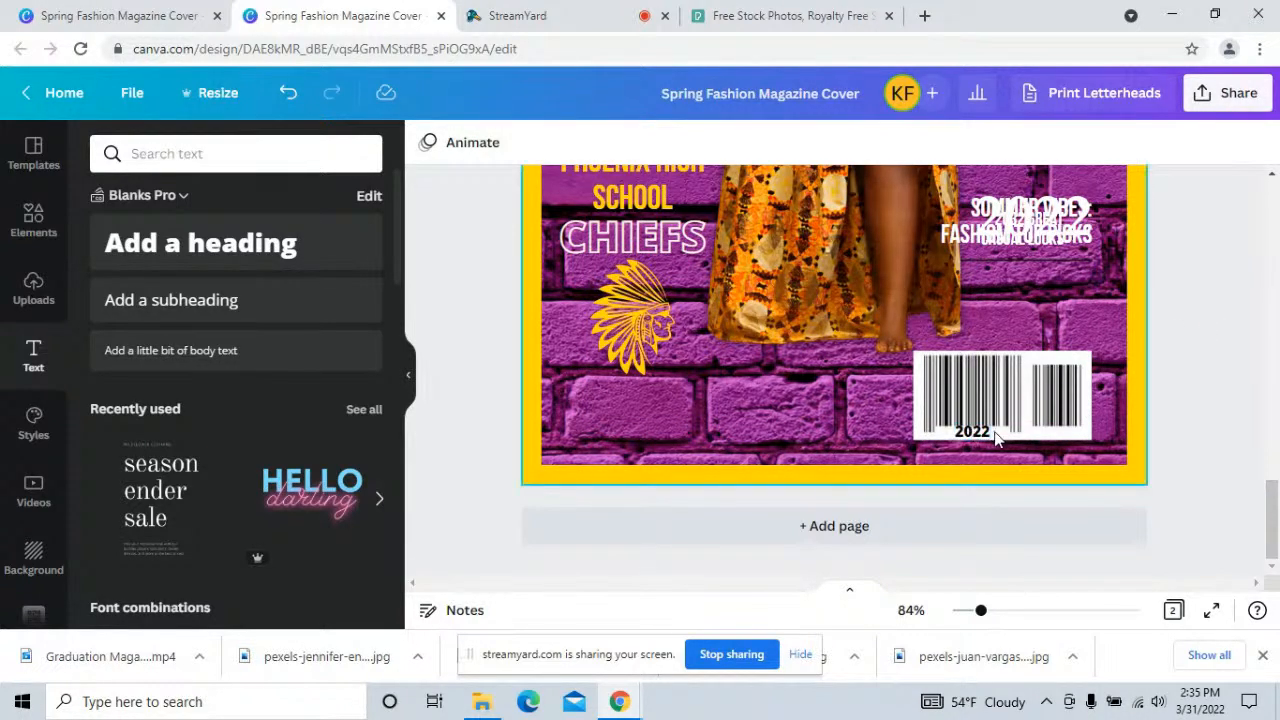
# - Add the recently used black graduation cap with diploma graphic to the magazine cover
pyautogui.click(29, 243)
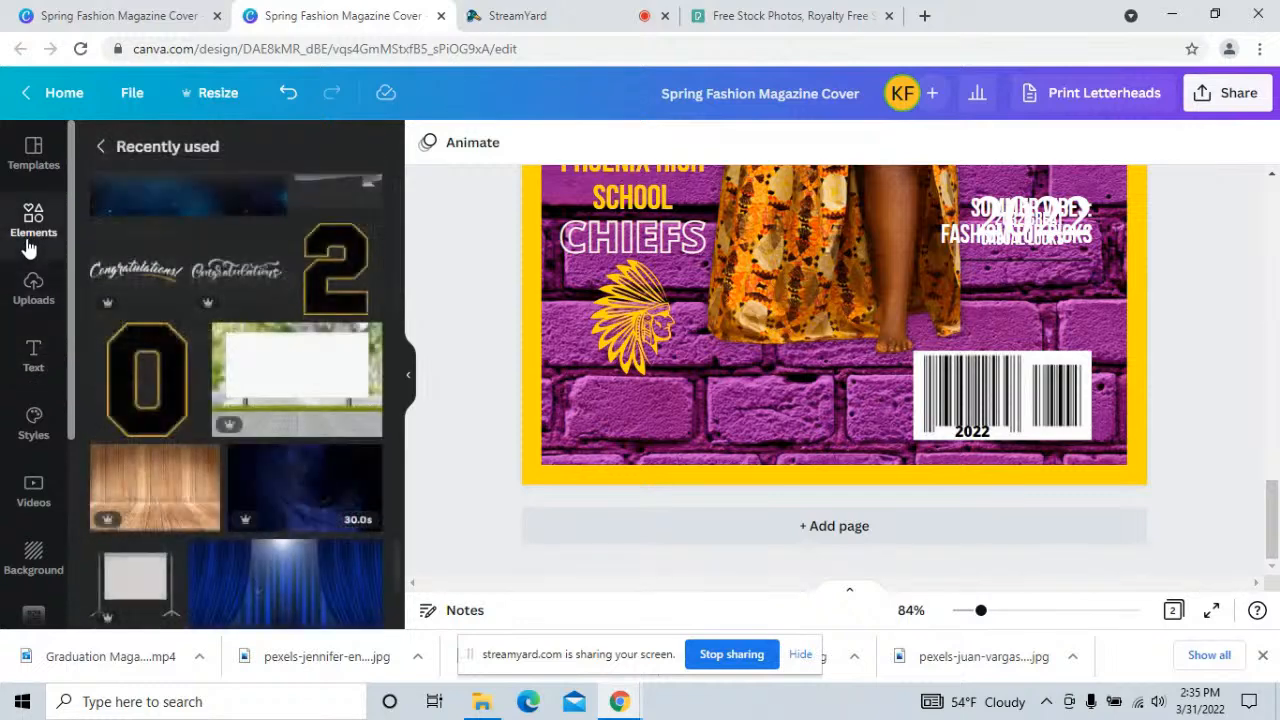
pyautogui.click(96, 149)
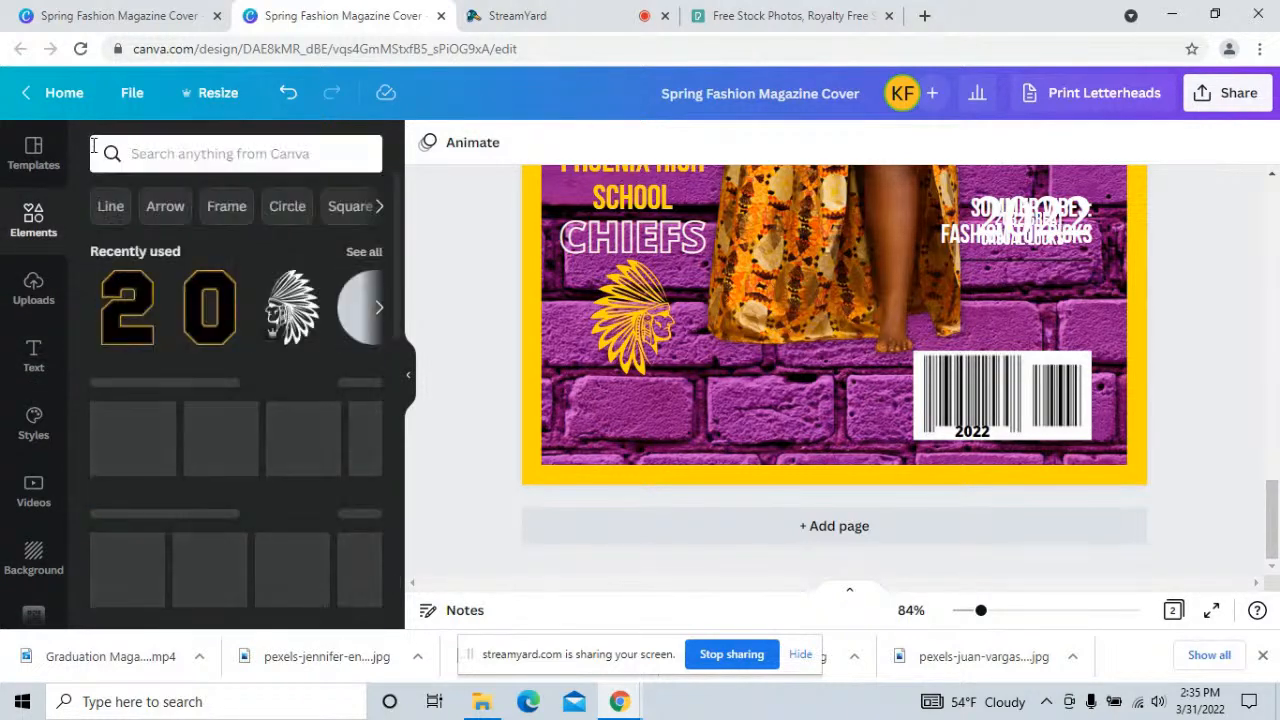
pyautogui.click(379, 310)
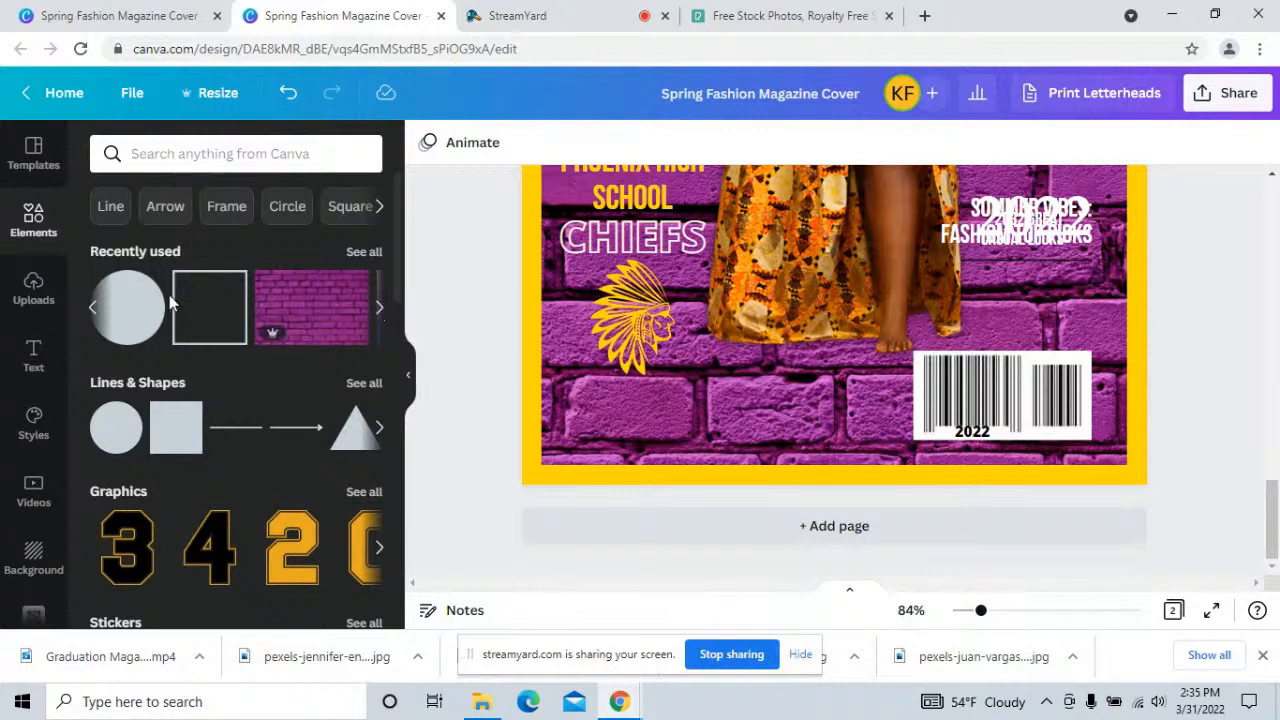
pyautogui.click(97, 311)
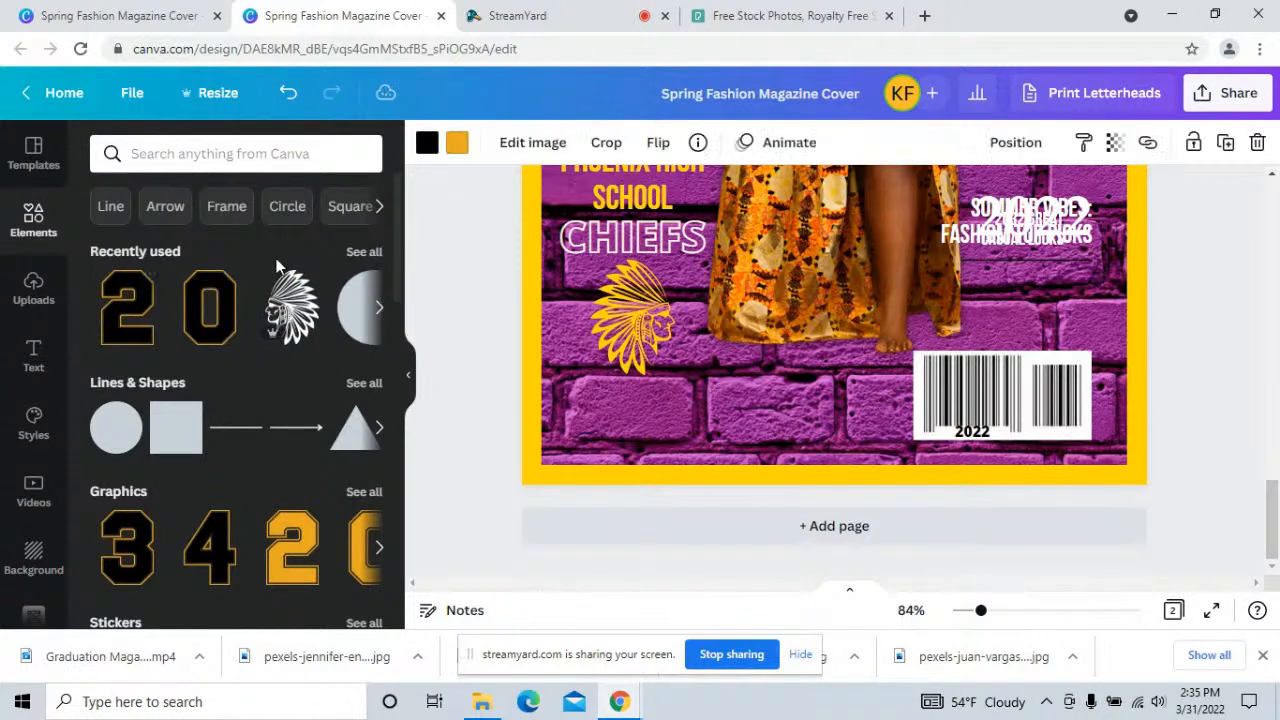
pyautogui.click(364, 252)
pyautogui.scroll(-3, 266, 443)
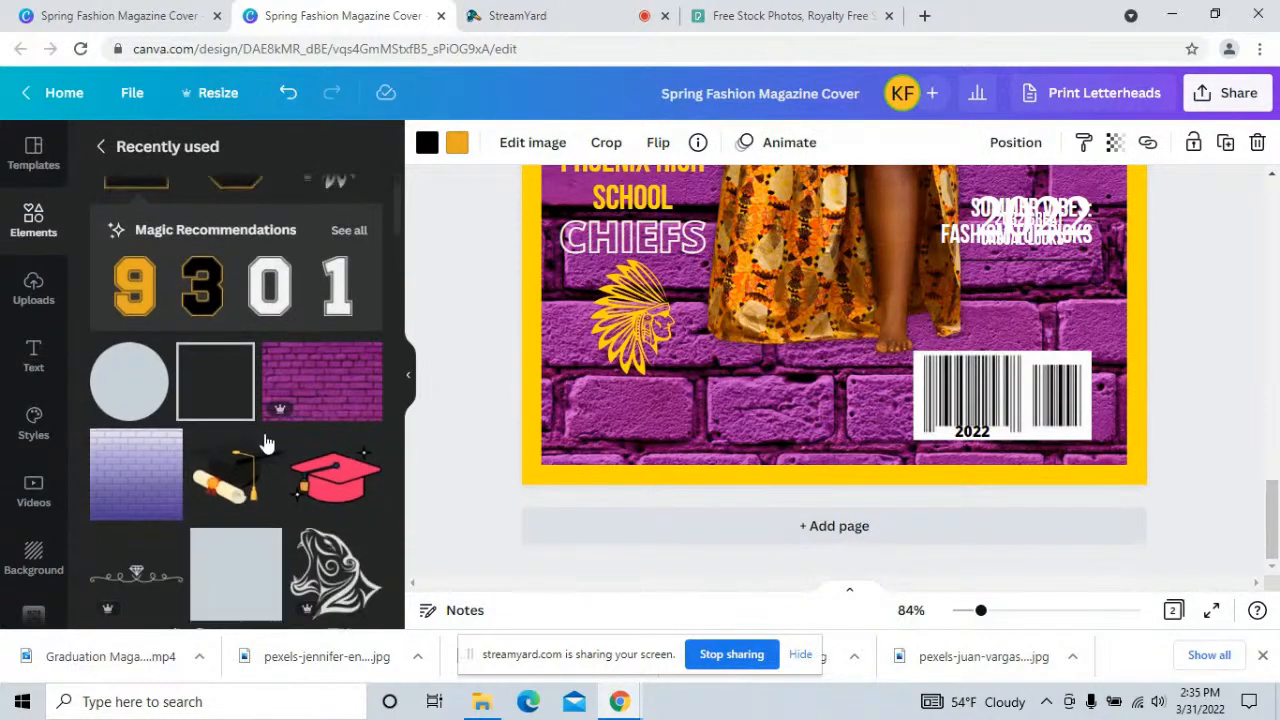
pyautogui.click(222, 398)
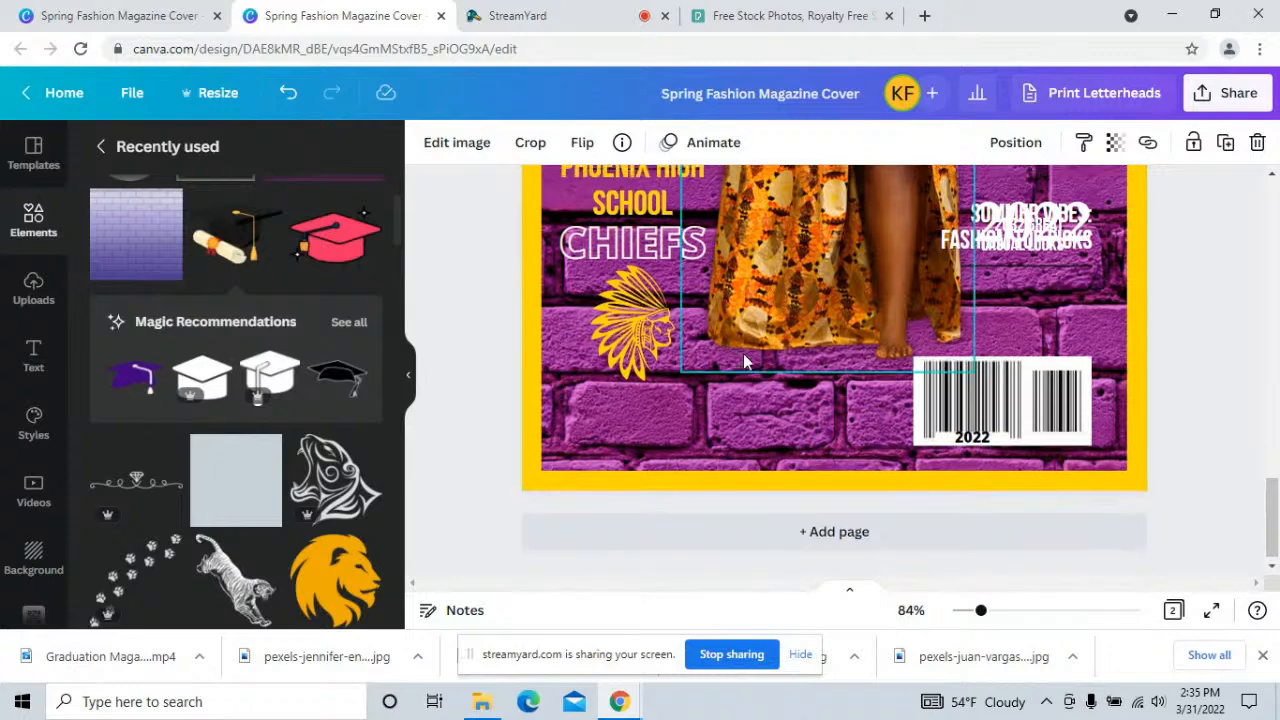
# - Shrink the cap and diploma graphic slightly and move it down the cover toward the barcode
pyautogui.scroll(3, 768, 362)
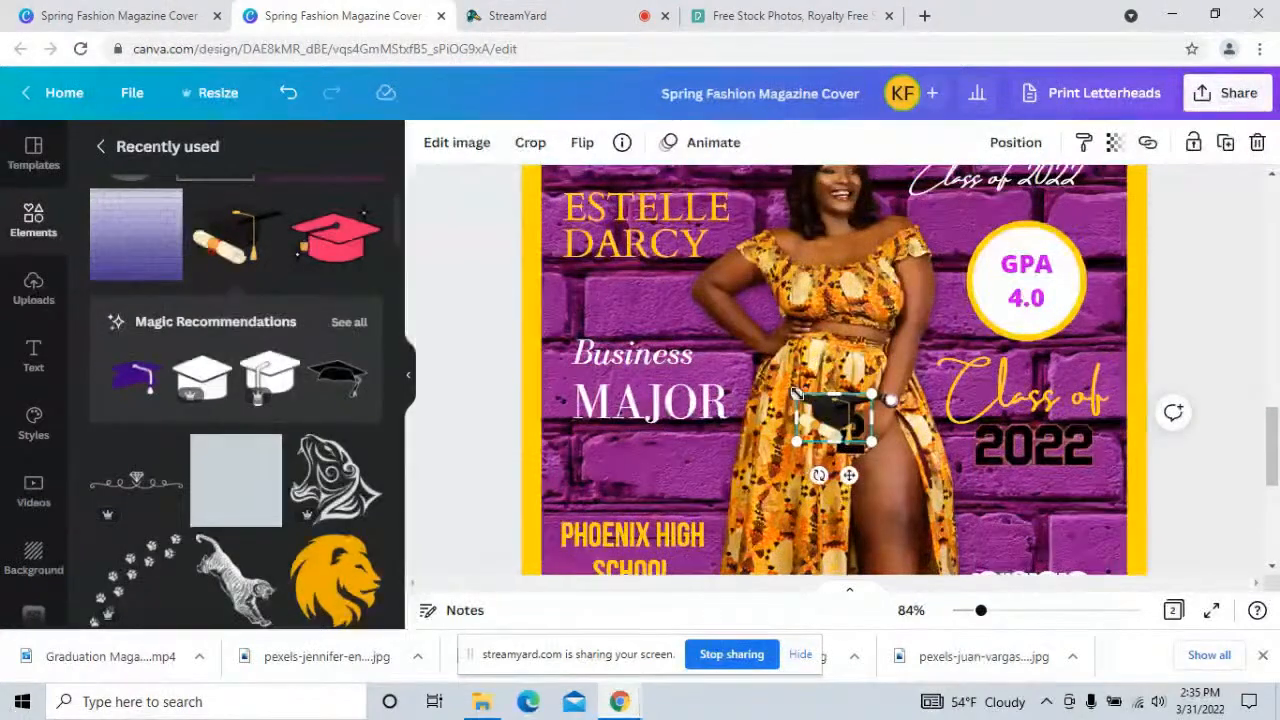
pyautogui.moveTo(808, 400); pyautogui.dragTo(810, 402)
pyautogui.moveTo(854, 445); pyautogui.dragTo(945, 578)
# - Delete the stray varsity 2 digits lying over the model's dress
pyautogui.click(845, 425)
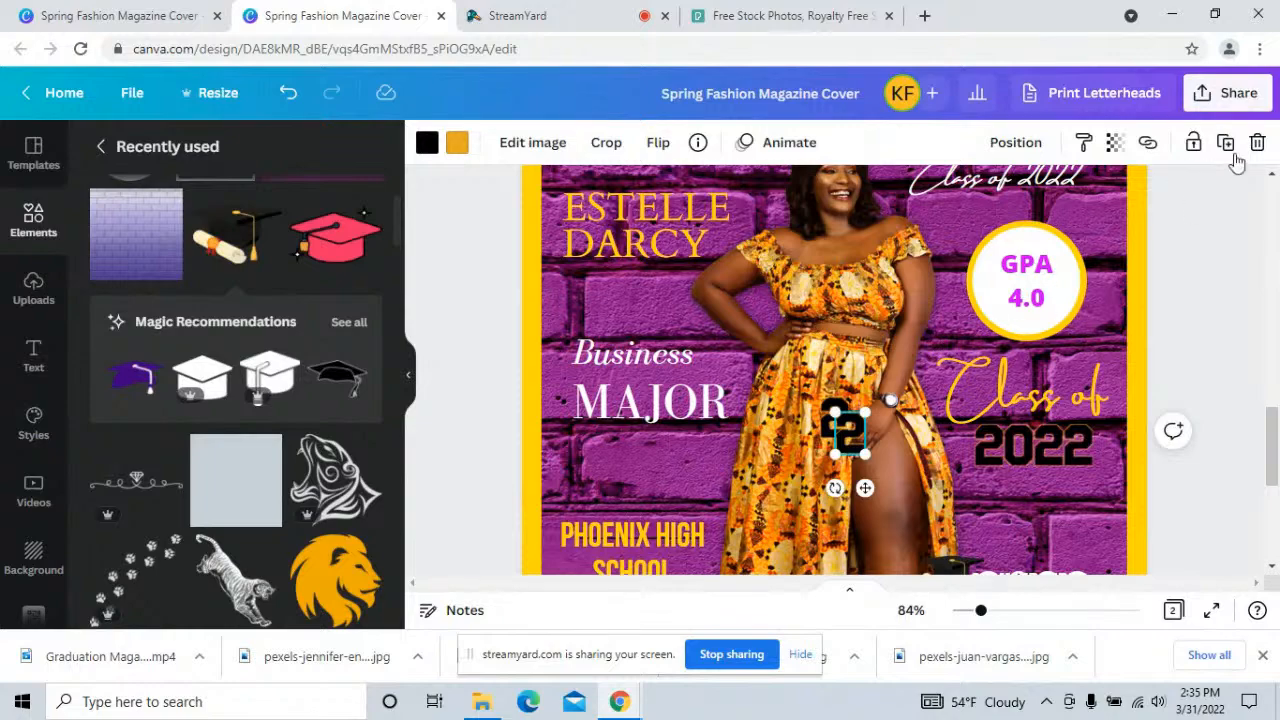
pyautogui.moveTo(848, 432); pyautogui.dragTo(835, 417)
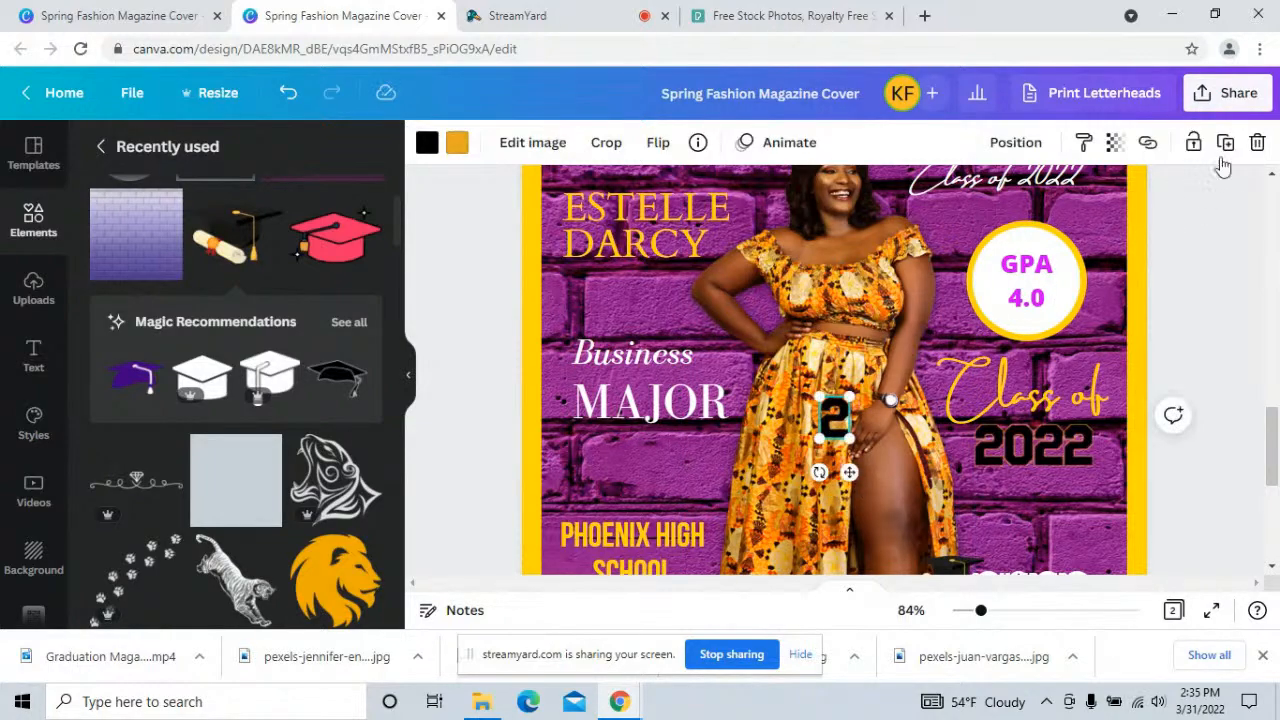
pyautogui.click(1256, 143)
# - Place the cap and diploma graphic over the wide block of barcode lines and enlarge it slightly
pyautogui.moveTo(1262, 420); pyautogui.dragTo(1273, 505)
pyautogui.click(948, 257)
pyautogui.click(938, 286)
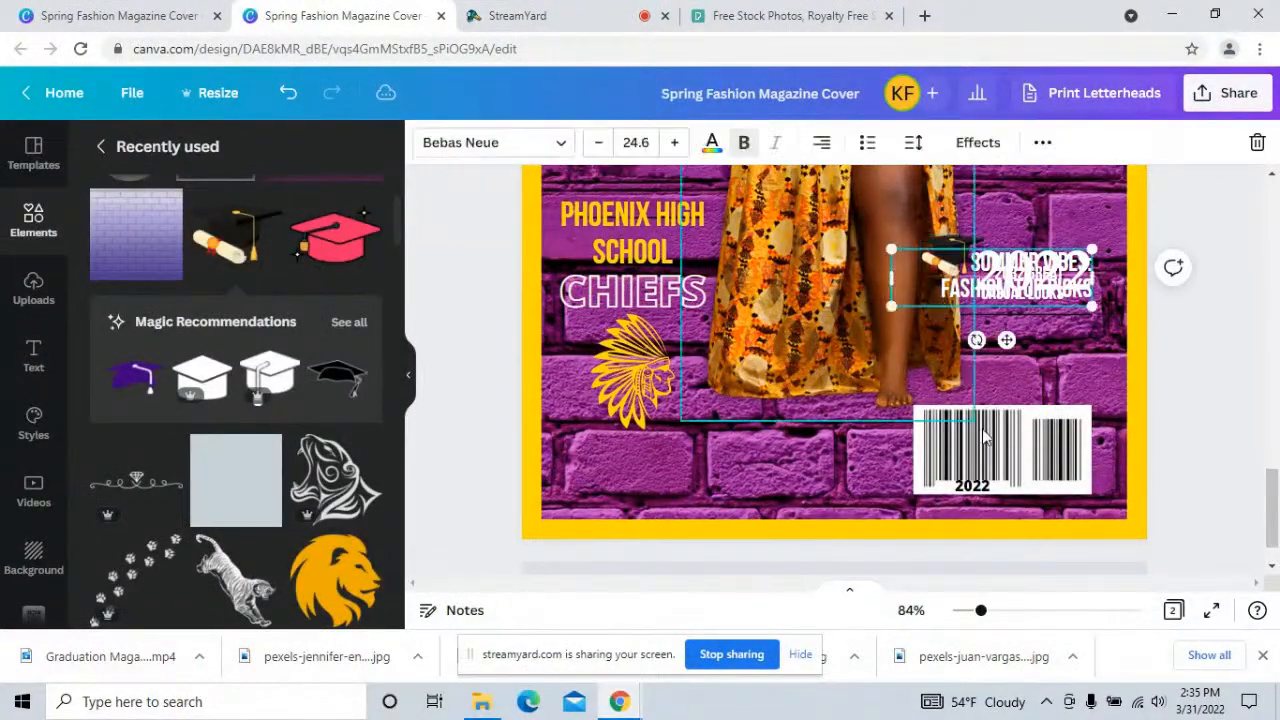
pyautogui.click(950, 255)
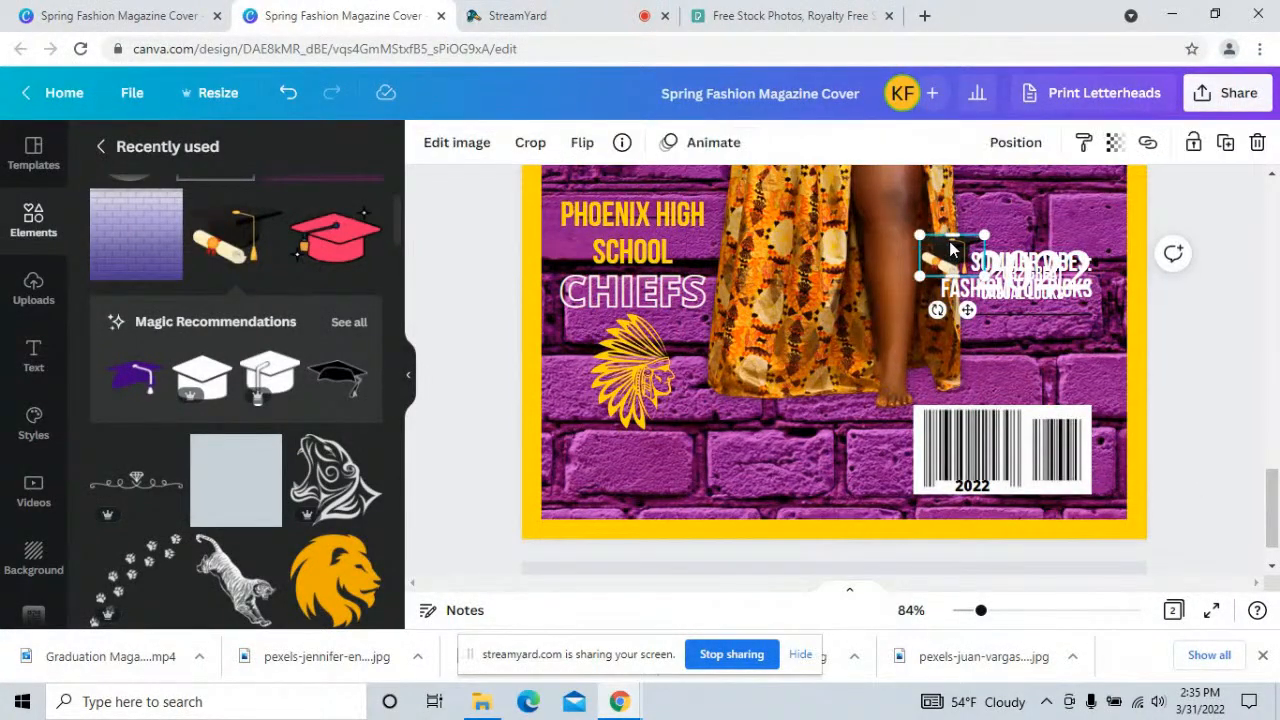
pyautogui.moveTo(955, 253); pyautogui.dragTo(1019, 471)
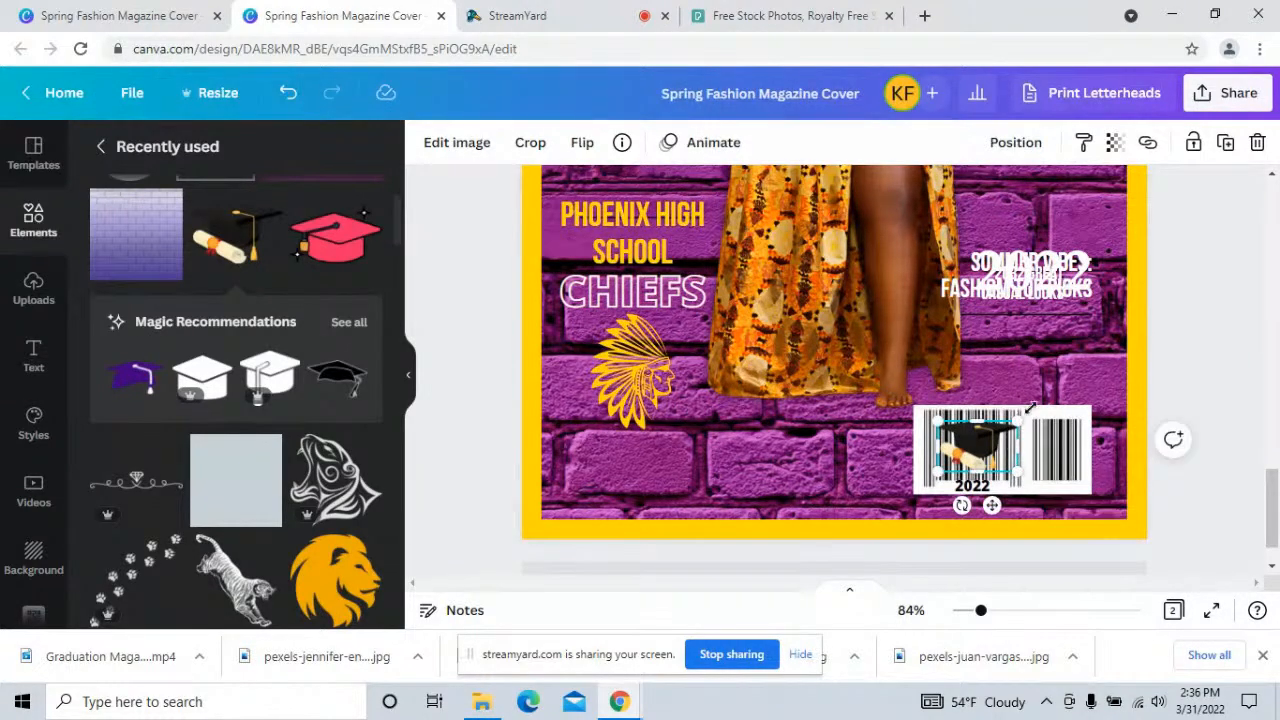
# - Shift the cap graphic and the yellow page frame left, clear of the barcode
pyautogui.click(1040, 420)
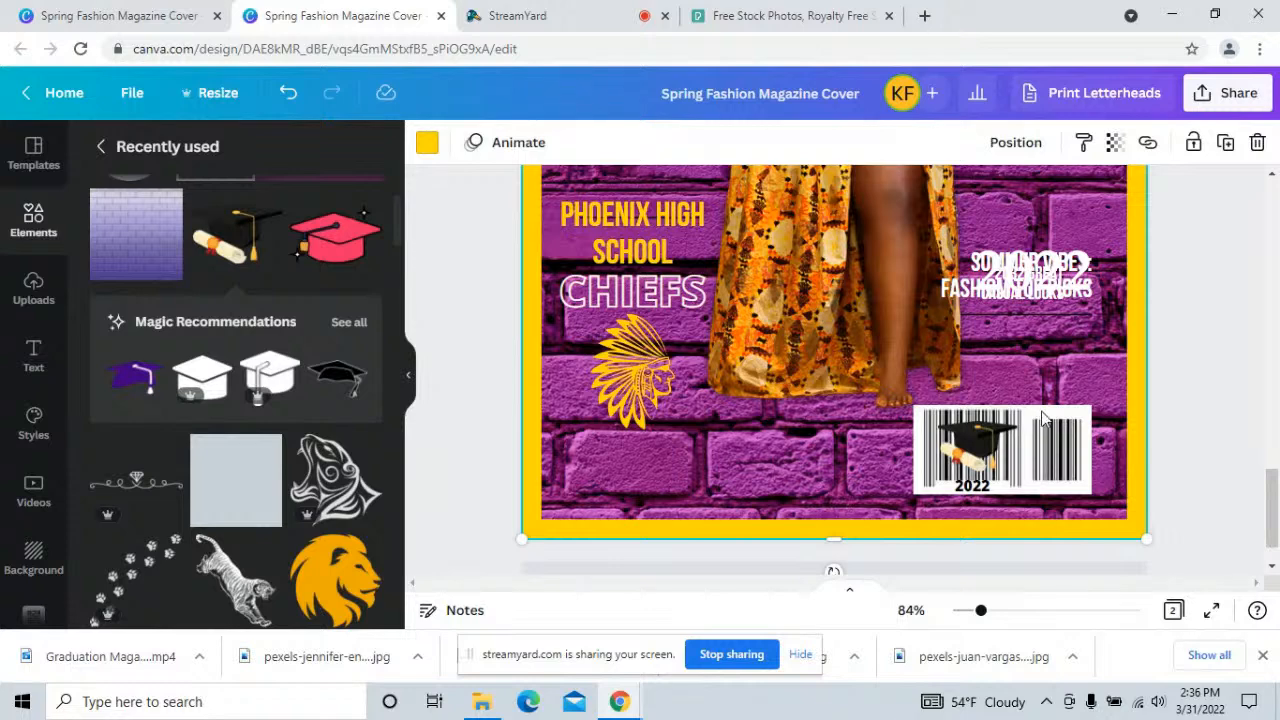
pyautogui.moveTo(975, 458); pyautogui.dragTo(825, 455)
pyautogui.click(935, 456)
pyautogui.moveTo(1005, 427); pyautogui.dragTo(745, 430)
# - Scale the barcode image down slightly from its upper-right corner
pyautogui.click(1022, 452)
pyautogui.click(1022, 452)
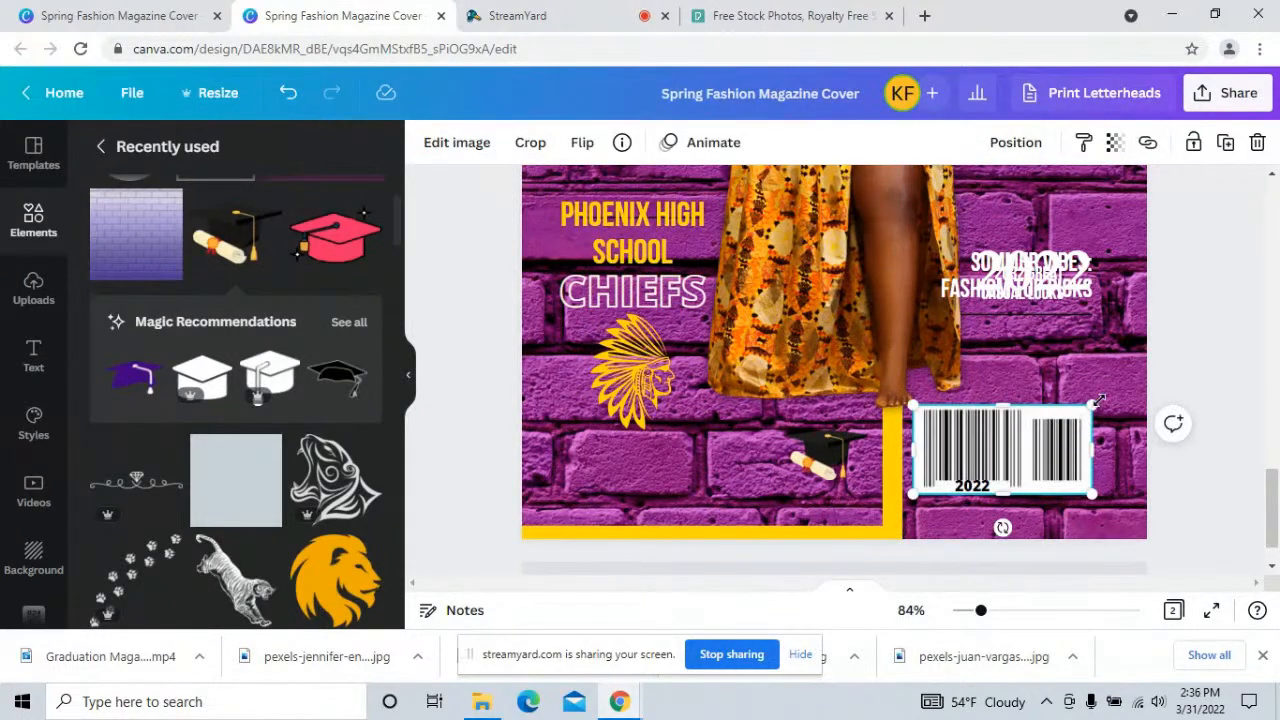
pyautogui.moveTo(1095, 403)
pyautogui.mouseDown()
pyautogui.moveTo(1078, 430)
pyautogui.moveTo(1098, 418)
pyautogui.mouseUp()
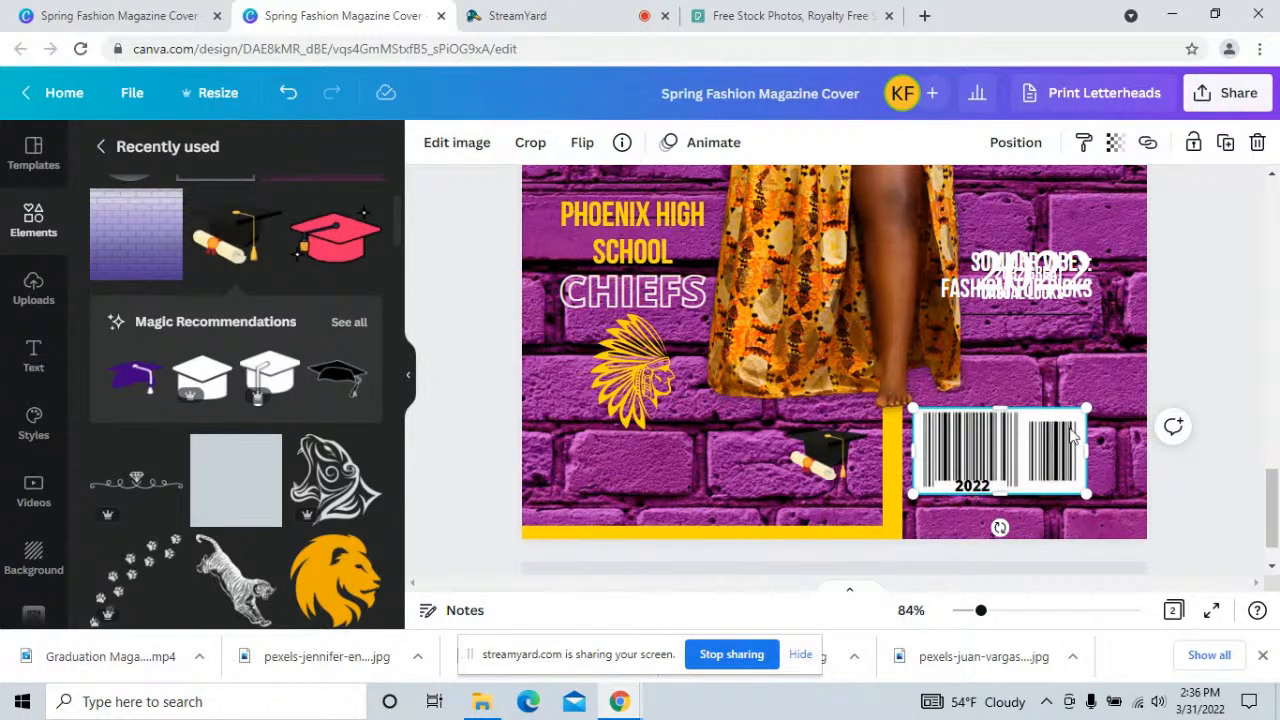
# - Group the small 2022 text with the barcode
pyautogui.click(1005, 507)
pyautogui.click(980, 490)
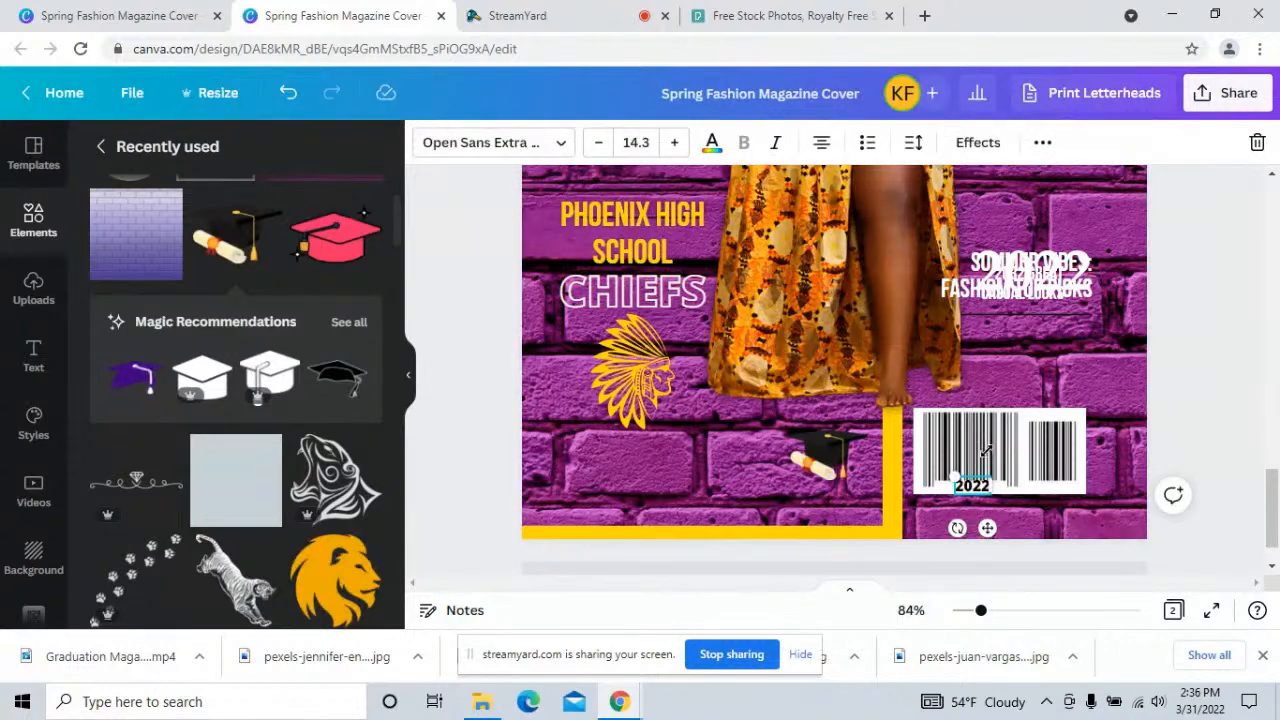
pyautogui.click(1042, 143)
pyautogui.click(785, 187)
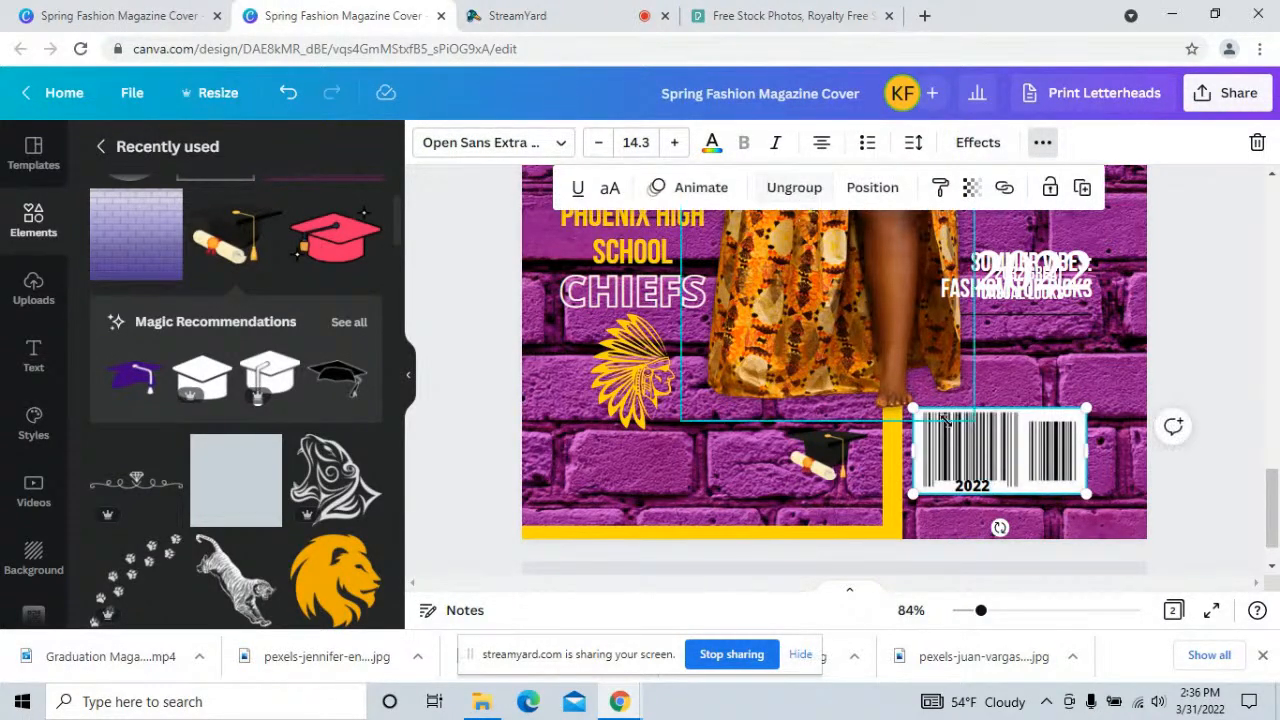
# - Shrink the grouped barcode until its 2022 text is about size 11.5, and move it toward the cover's lower-right corner
pyautogui.click(1087, 411)
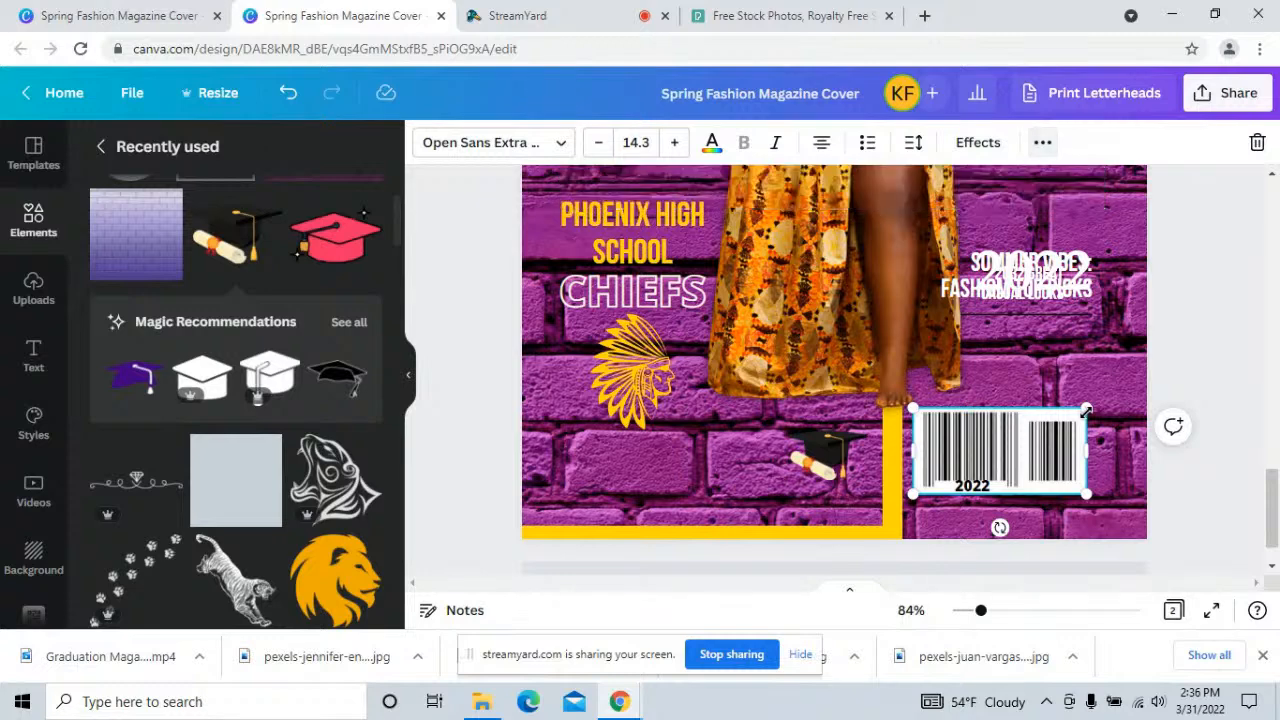
pyautogui.moveTo(1087, 411); pyautogui.dragTo(1060, 444)
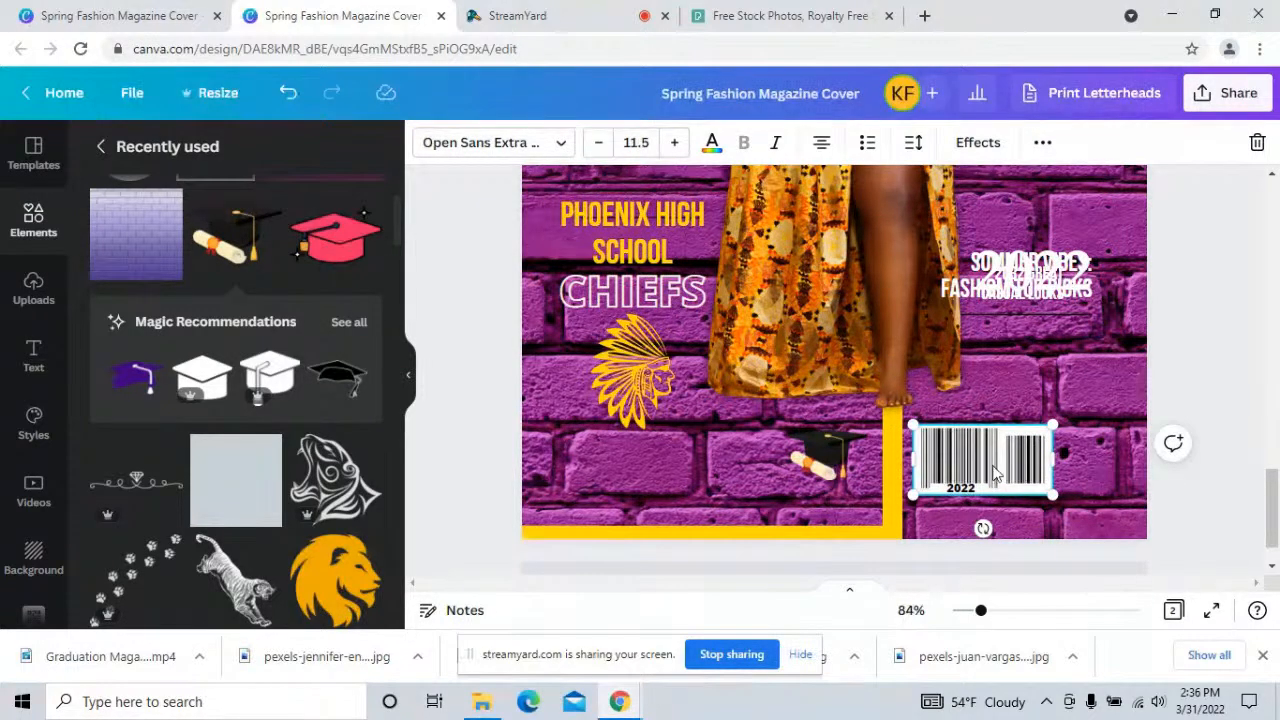
pyautogui.moveTo(987, 468); pyautogui.dragTo(1015, 472)
# - Move the cap and diploma graphic back onto the barcode and bring it forward in front of the lines
pyautogui.moveTo(838, 450); pyautogui.dragTo(1013, 468)
pyautogui.click(1015, 142)
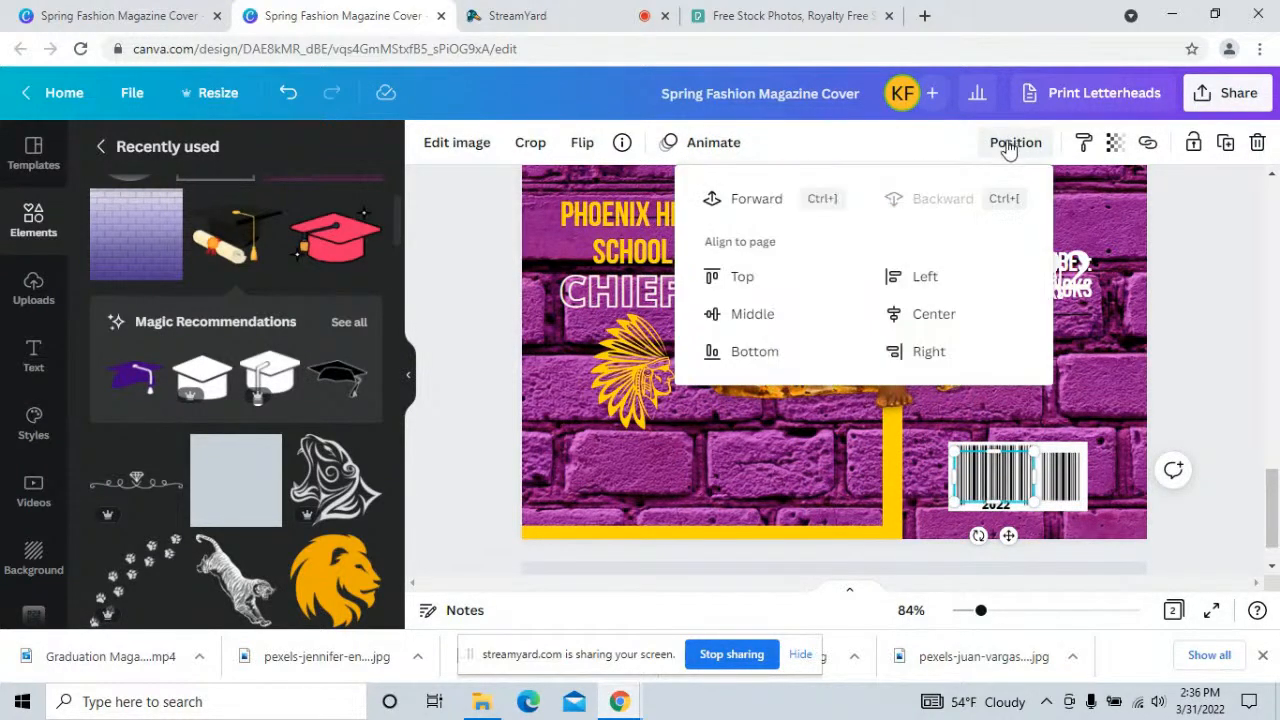
pyautogui.click(752, 203)
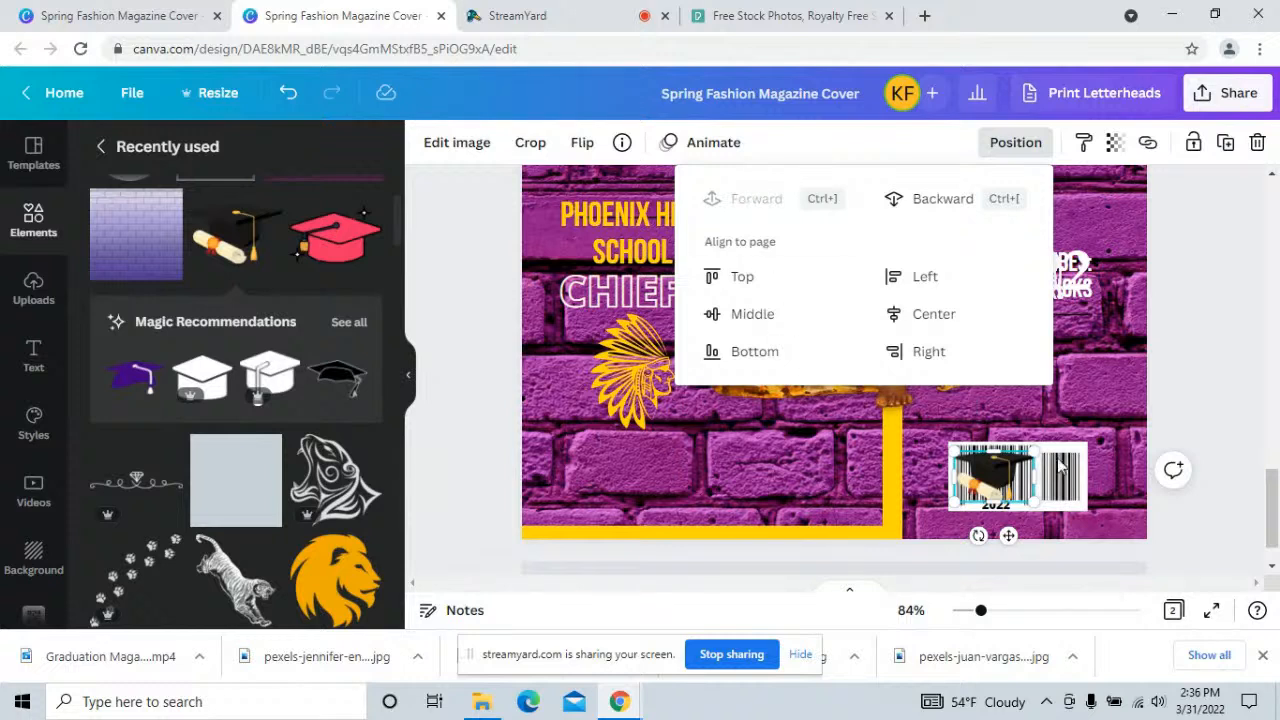
# - Shift the cap graphic right so it covers the gap between the two blocks of barcode lines
pyautogui.moveTo(1024, 437); pyautogui.dragTo(1027, 474)
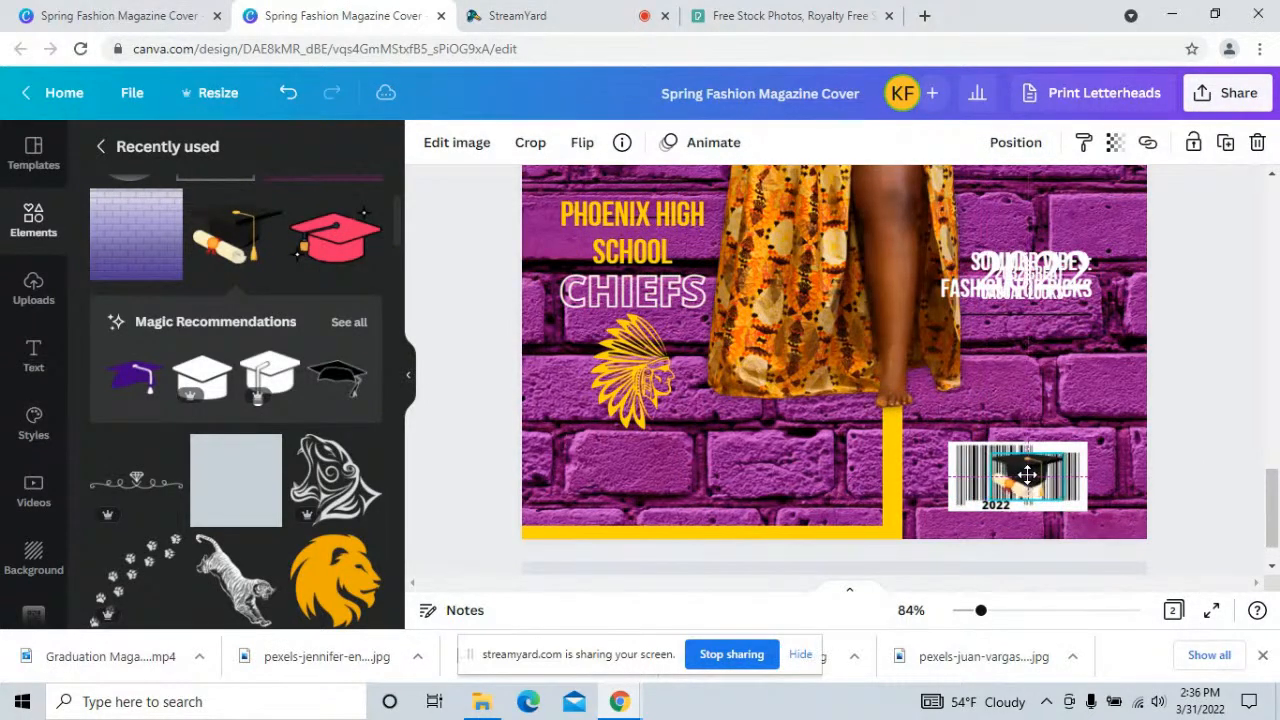
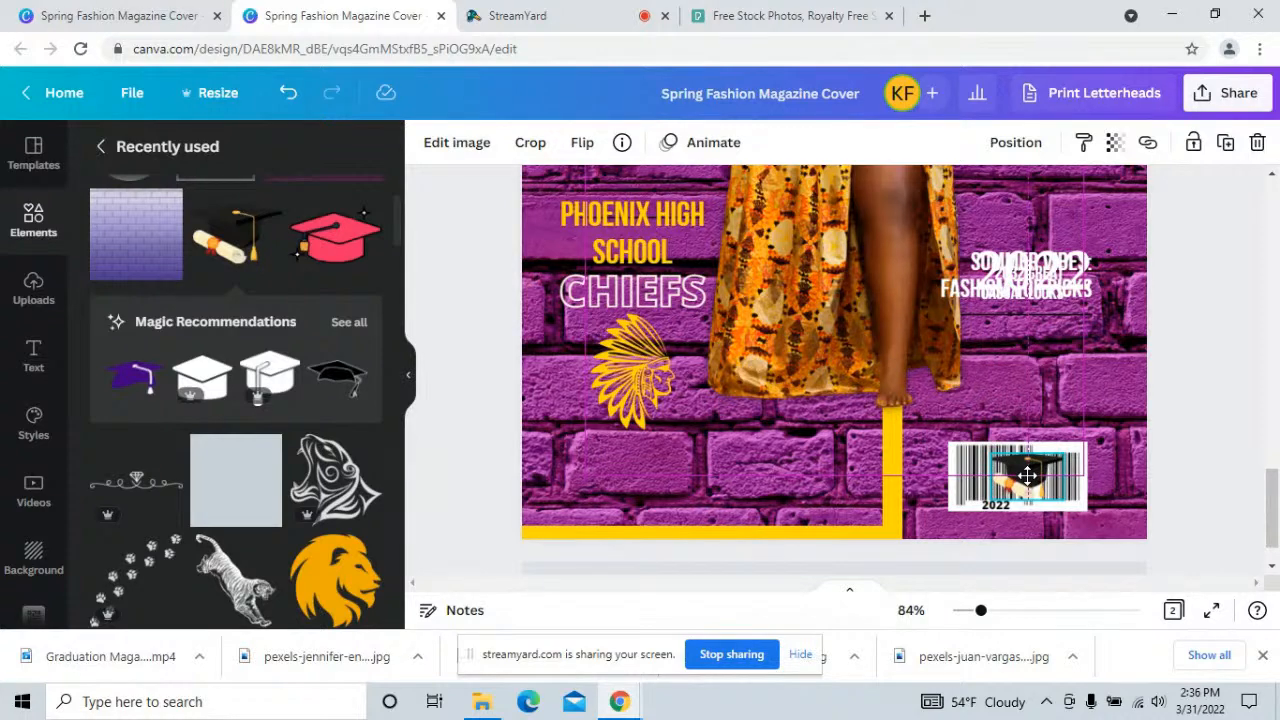
pyautogui.moveTo(1028, 481); pyautogui.dragTo(1027, 468)
pyautogui.click(1175, 470)
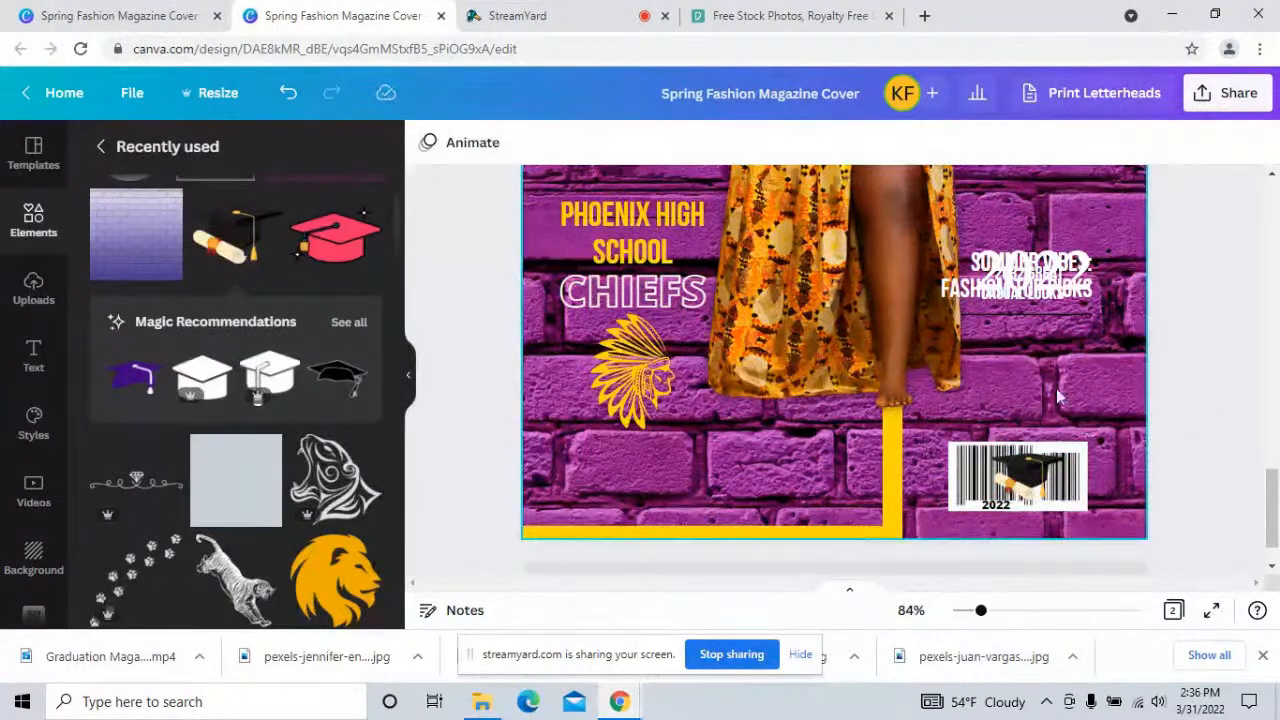
pyautogui.moveTo(1033, 480); pyautogui.dragTo(1035, 470)
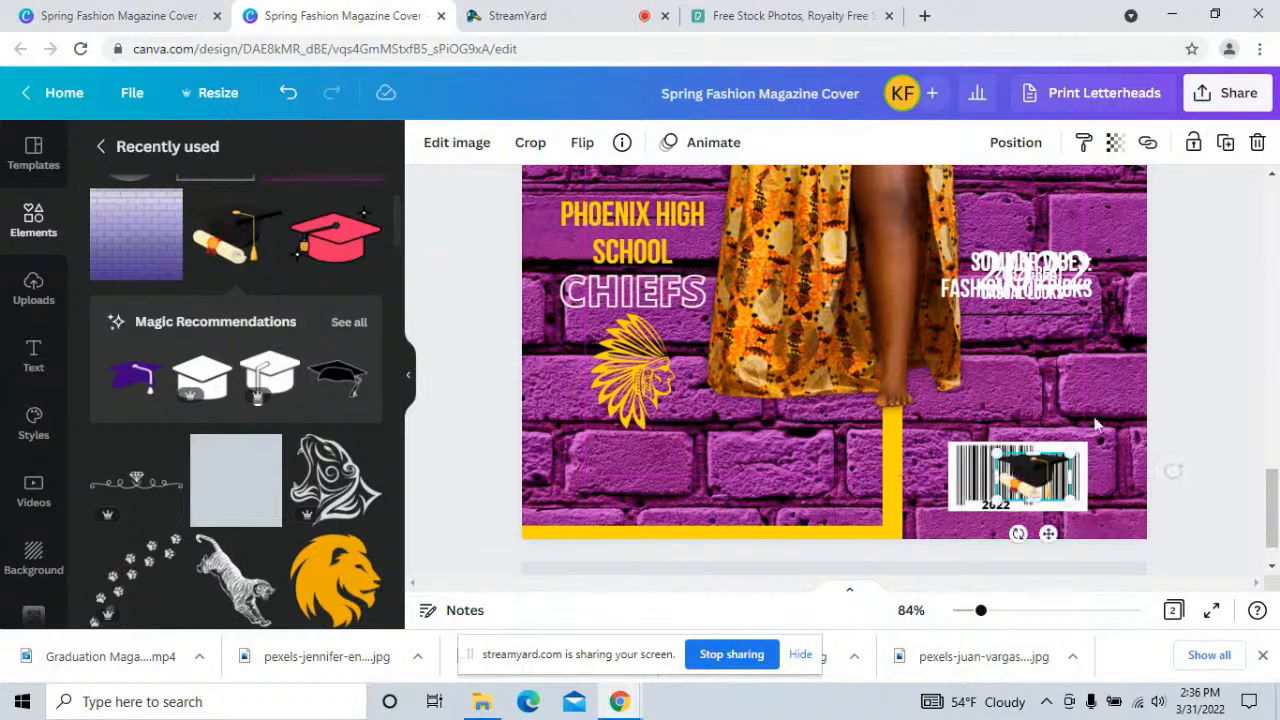
pyautogui.click(1180, 371)
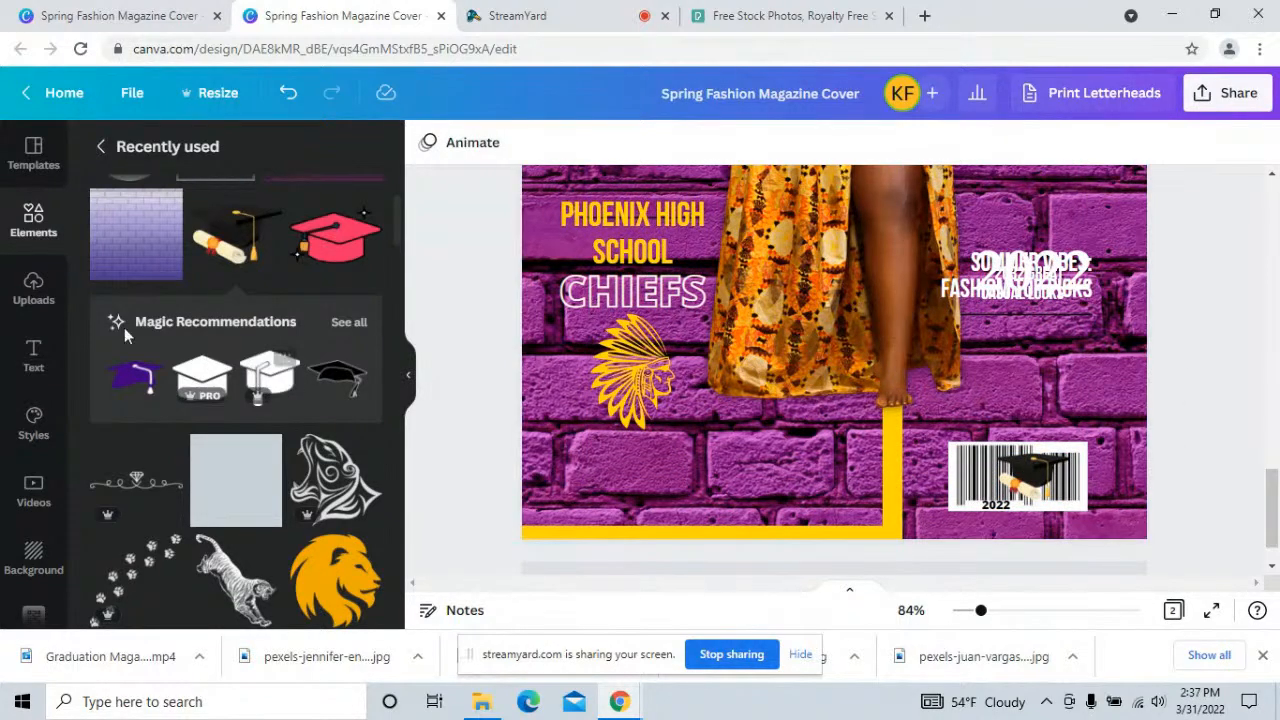
# - Add a square shape and move it over the barcode in the cover's lower-right area
pyautogui.click(33, 222)
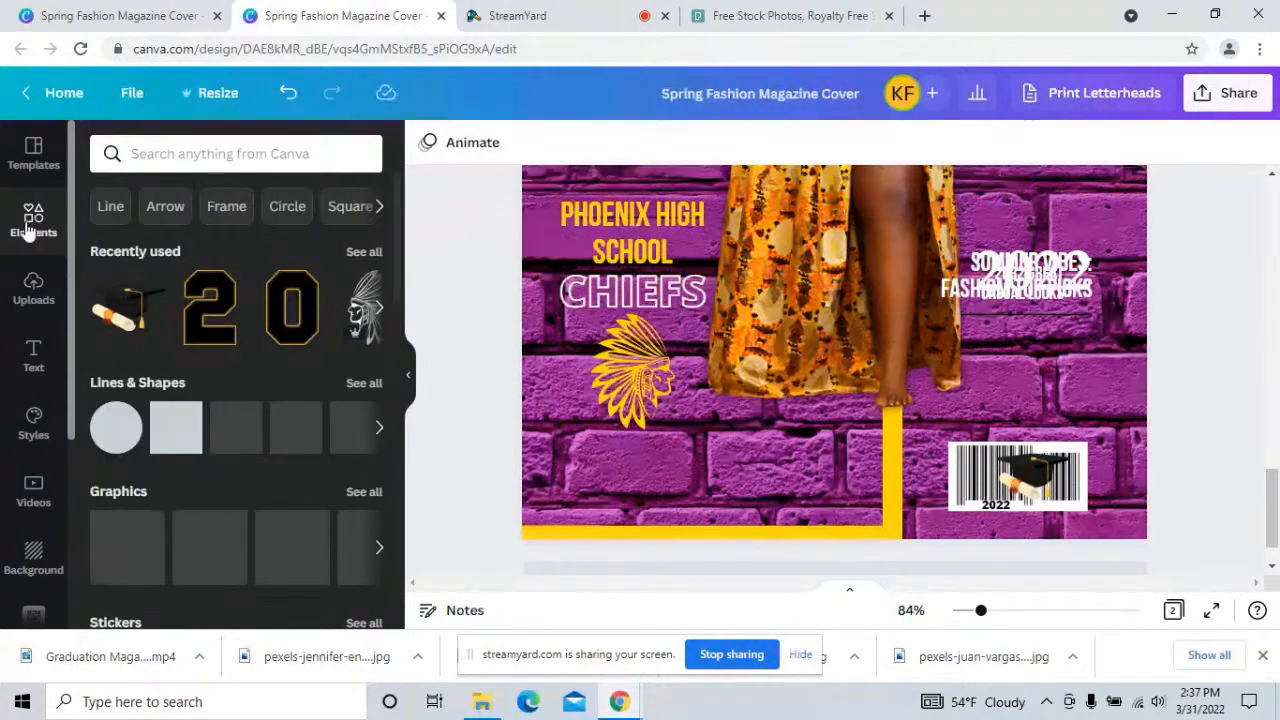
pyautogui.click(180, 435)
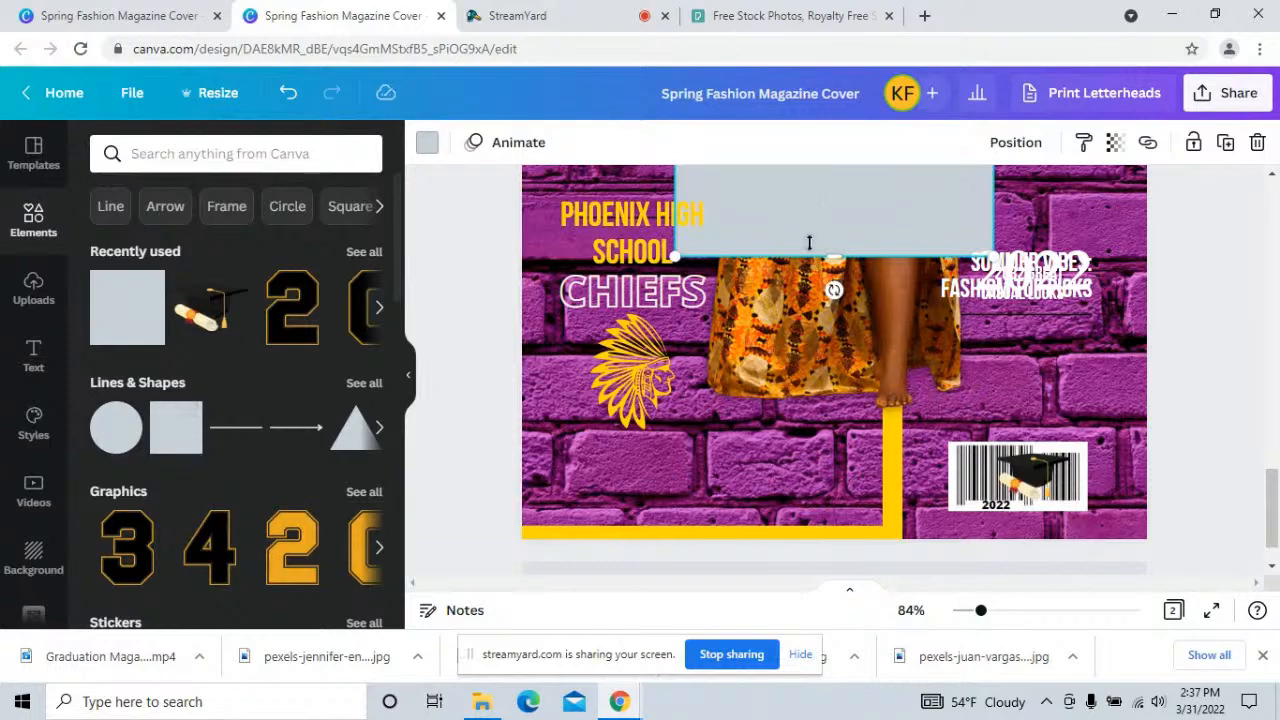
pyautogui.moveTo(864, 265); pyautogui.dragTo(1086, 477)
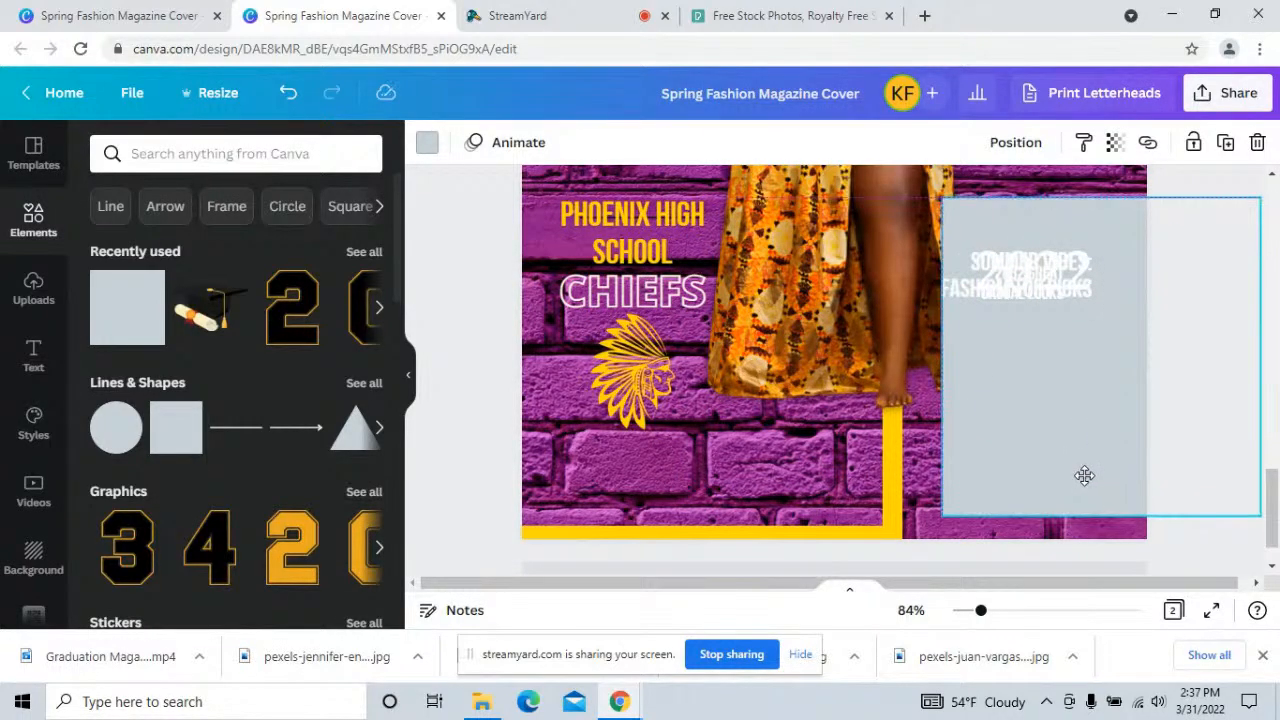
# - Reduce the grey square to a small rectangle slightly larger than the barcode on every side
pyautogui.scroll(4, 1245, 210)
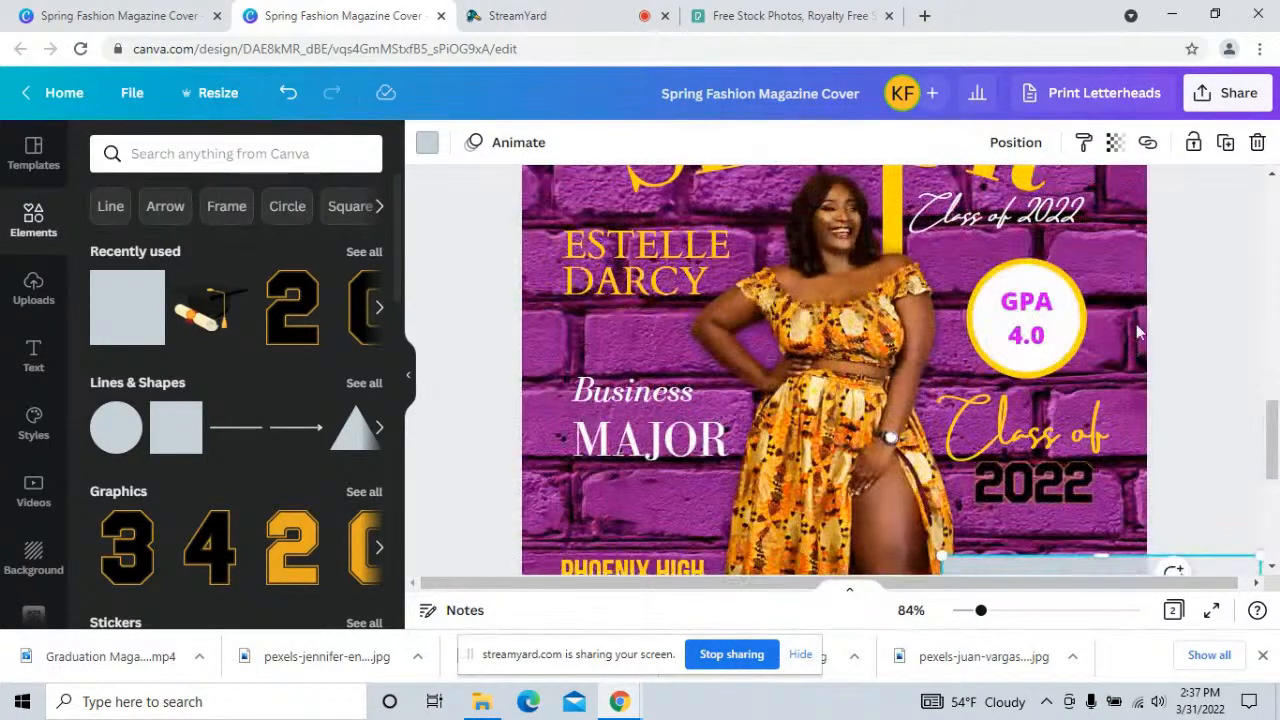
pyautogui.click(1183, 363)
pyautogui.scroll(-3, 1190, 364)
pyautogui.scroll(-3, 1190, 364)
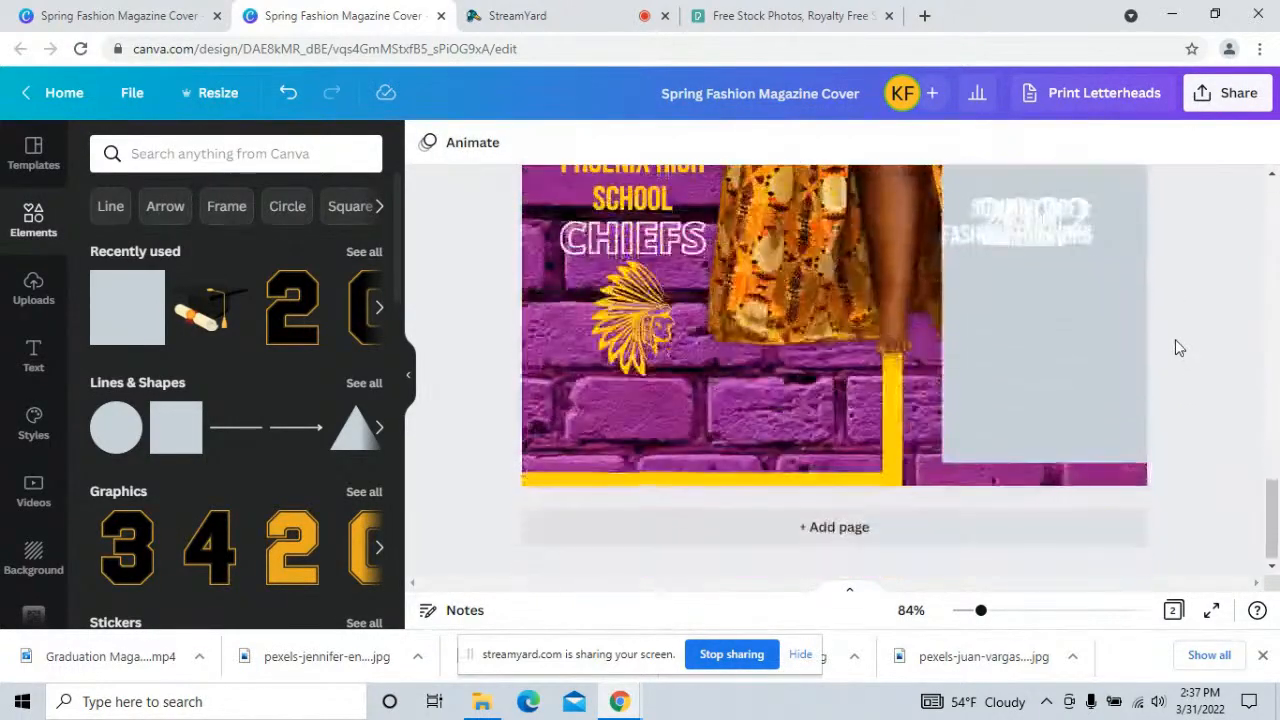
pyautogui.click(1004, 334)
pyautogui.scroll(2, 1191, 325)
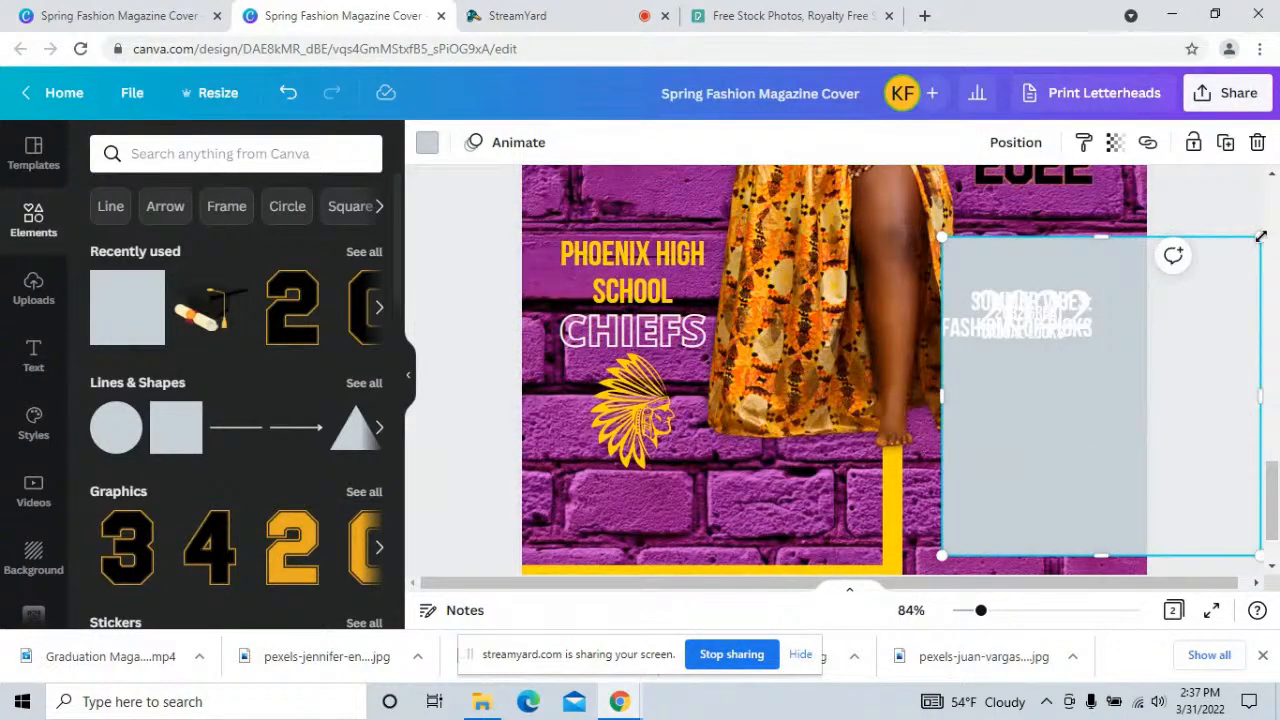
pyautogui.moveTo(1252, 247); pyautogui.dragTo(1092, 514)
# - Send the grey rectangle backward two levels so it sits behind the cap graphic and the barcode
pyautogui.click(1016, 146)
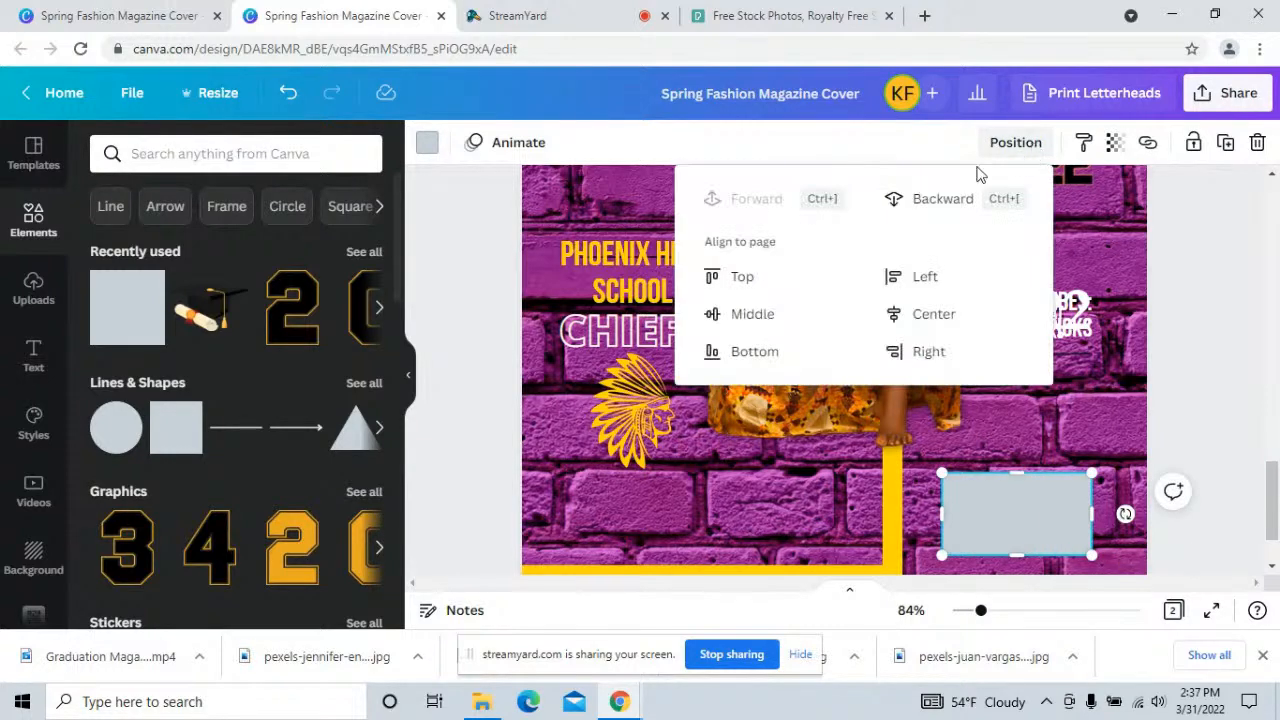
pyautogui.click(929, 199)
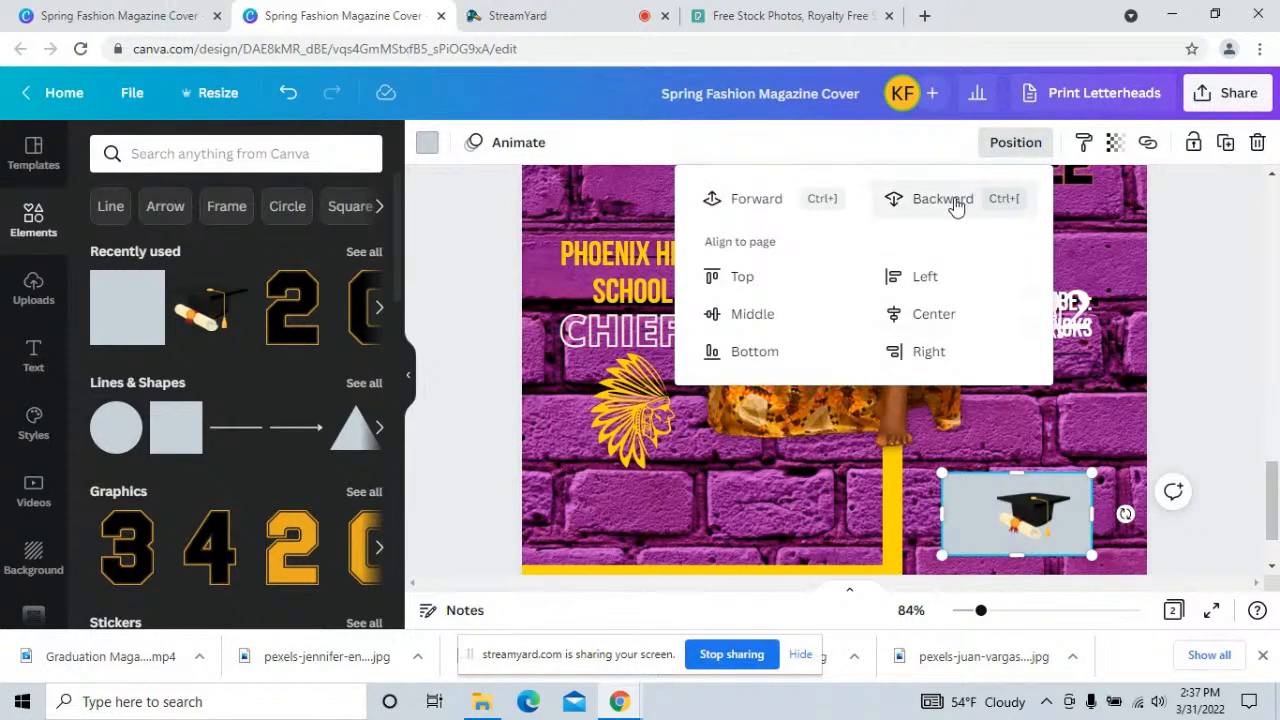
pyautogui.click(954, 200)
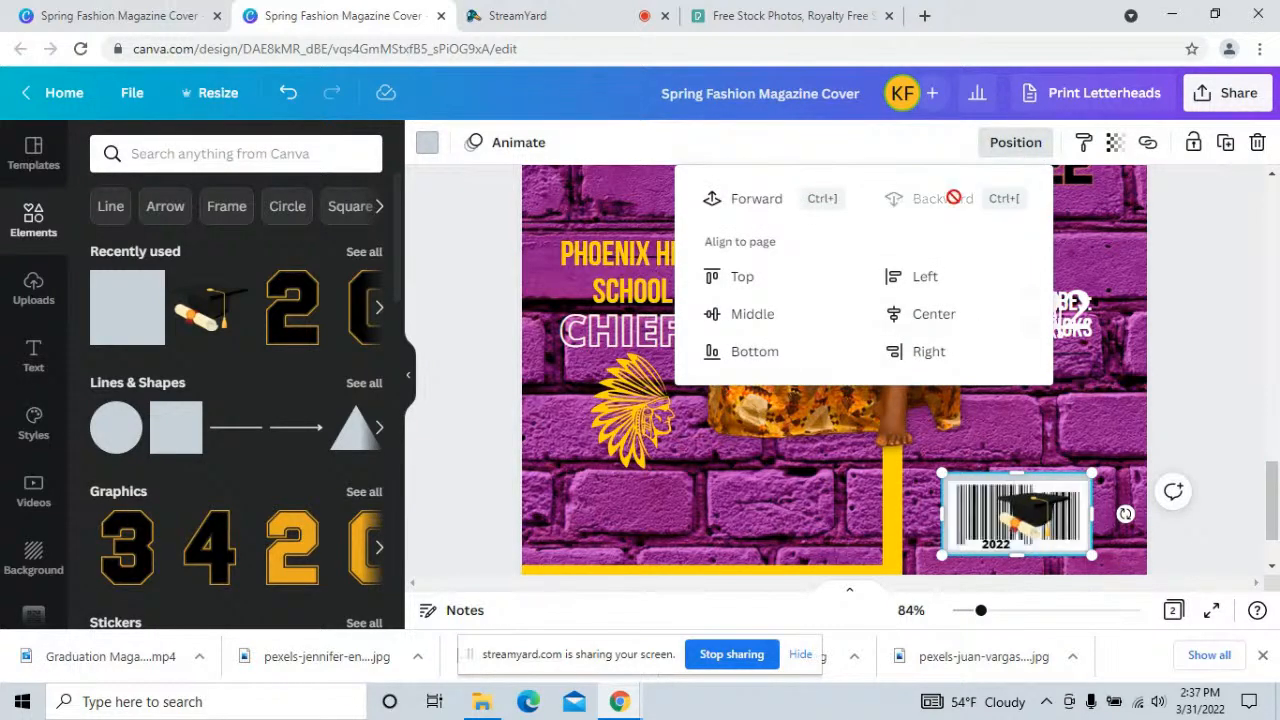
# - Extend the grey rectangle's upper and lower edges slightly beyond the barcode
pyautogui.click(1021, 474)
pyautogui.moveTo(1021, 478); pyautogui.dragTo(1022, 478)
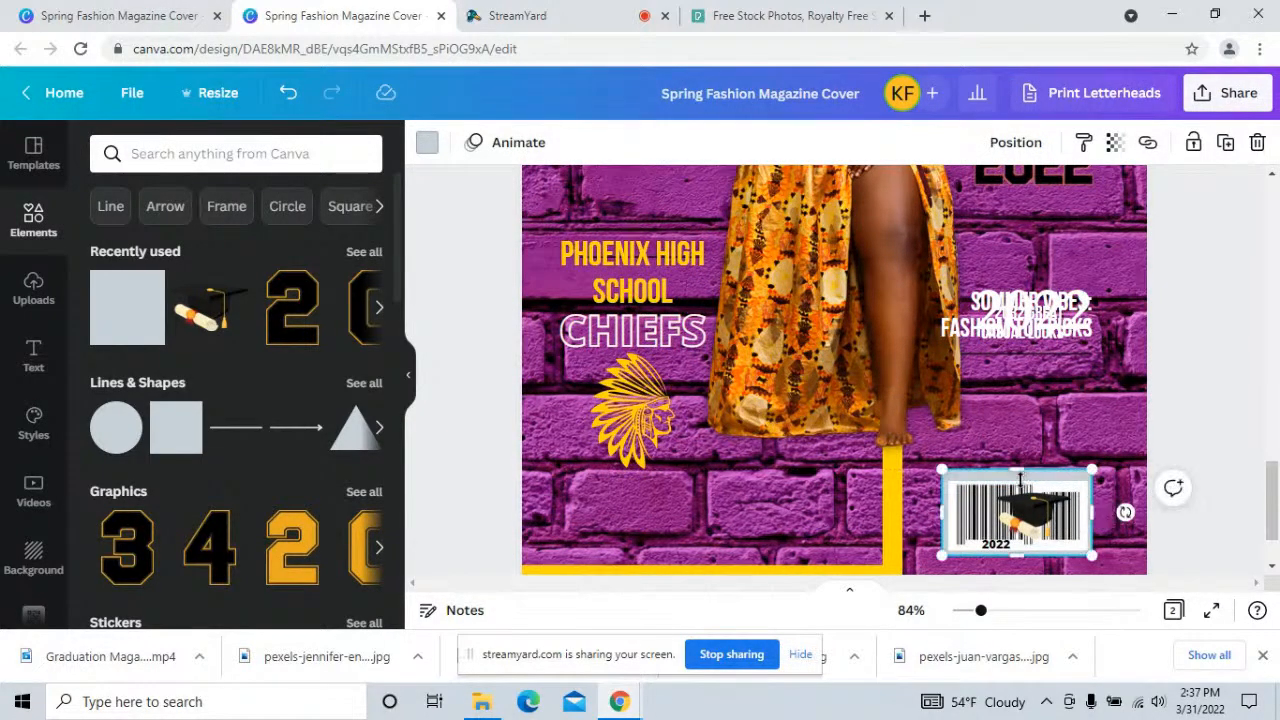
pyautogui.click(1105, 433)
pyautogui.click(1005, 477)
pyautogui.moveTo(1015, 563); pyautogui.dragTo(1016, 568)
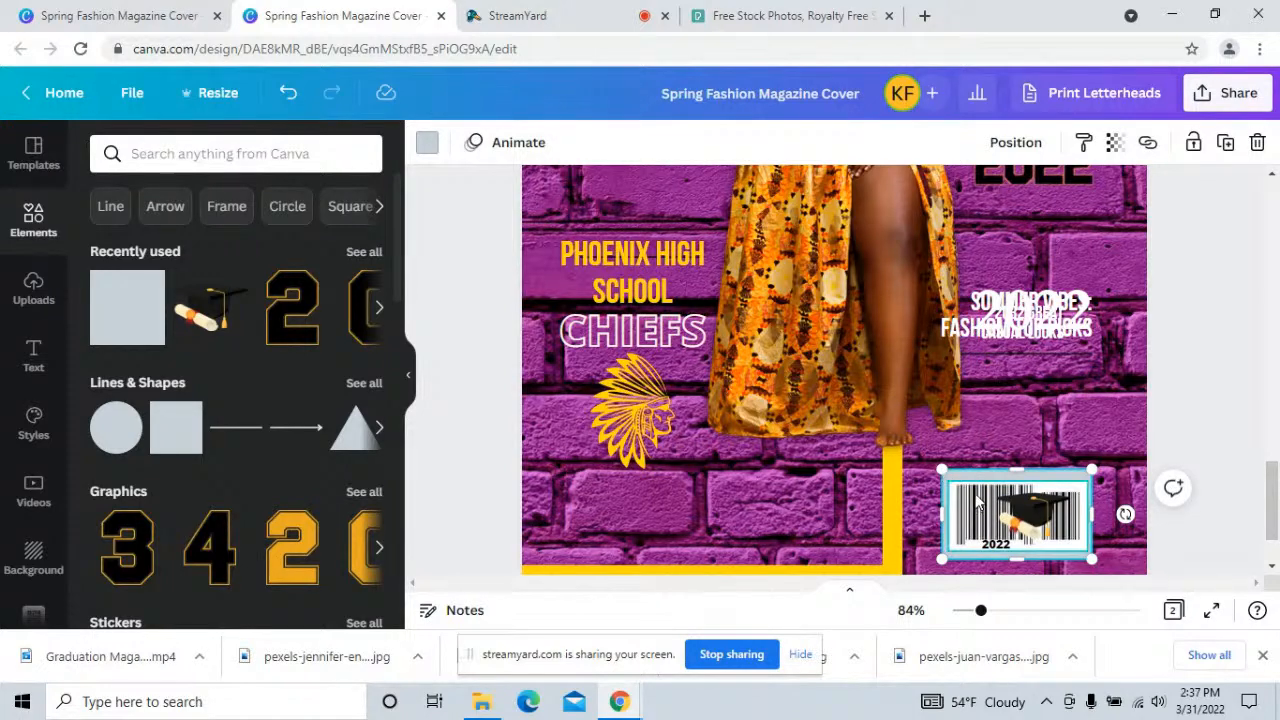
# - Try nudging the grey rectangle slightly to the right behind the barcode, and undo the move
pyautogui.click(1013, 453)
pyautogui.moveTo(1010, 476); pyautogui.dragTo(1009, 476)
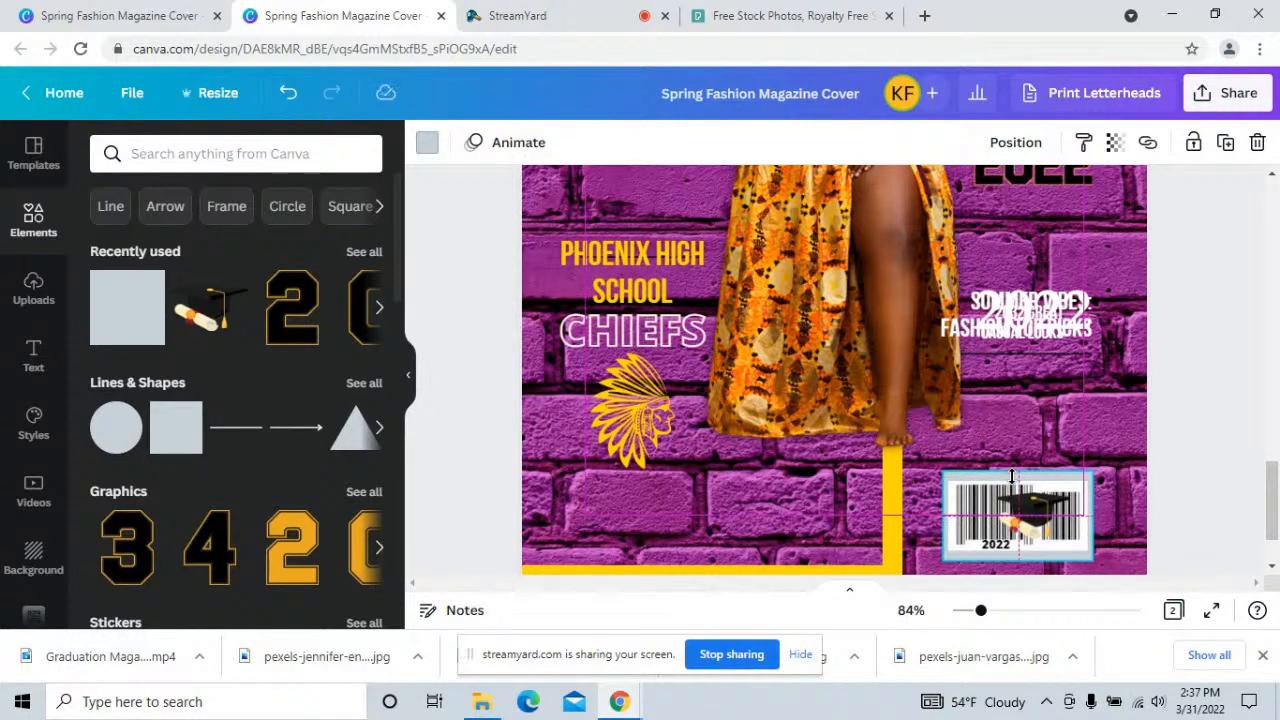
pyautogui.moveTo(1013, 478); pyautogui.dragTo(1018, 478)
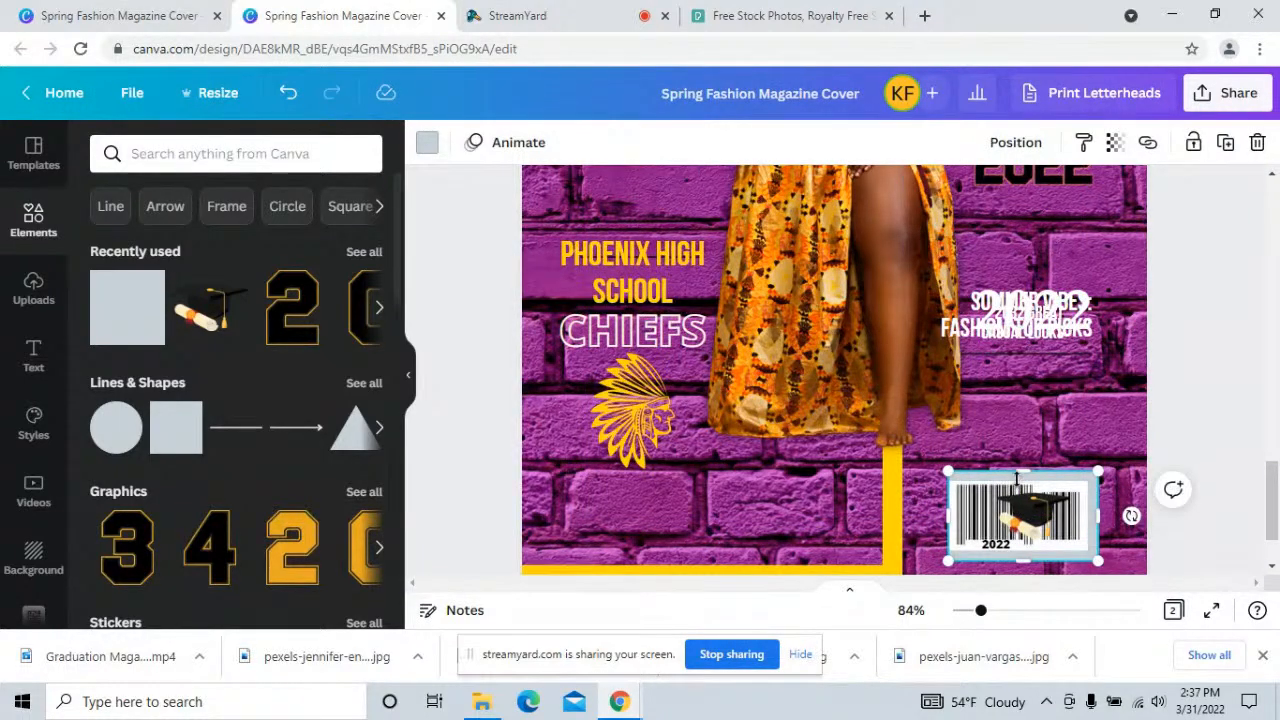
pyautogui.click(288, 96)
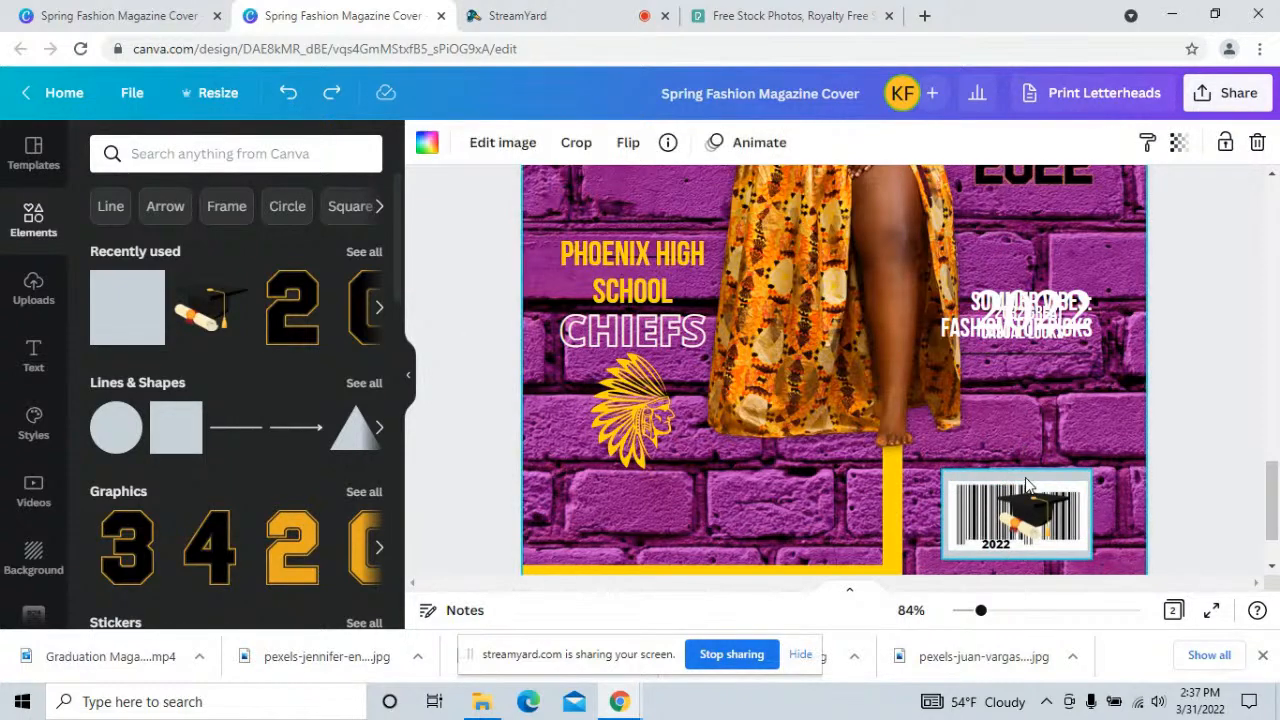
# - Nudge the grey rectangle slightly down so its border around the barcode is more even
pyautogui.click(980, 449)
pyautogui.click(999, 481)
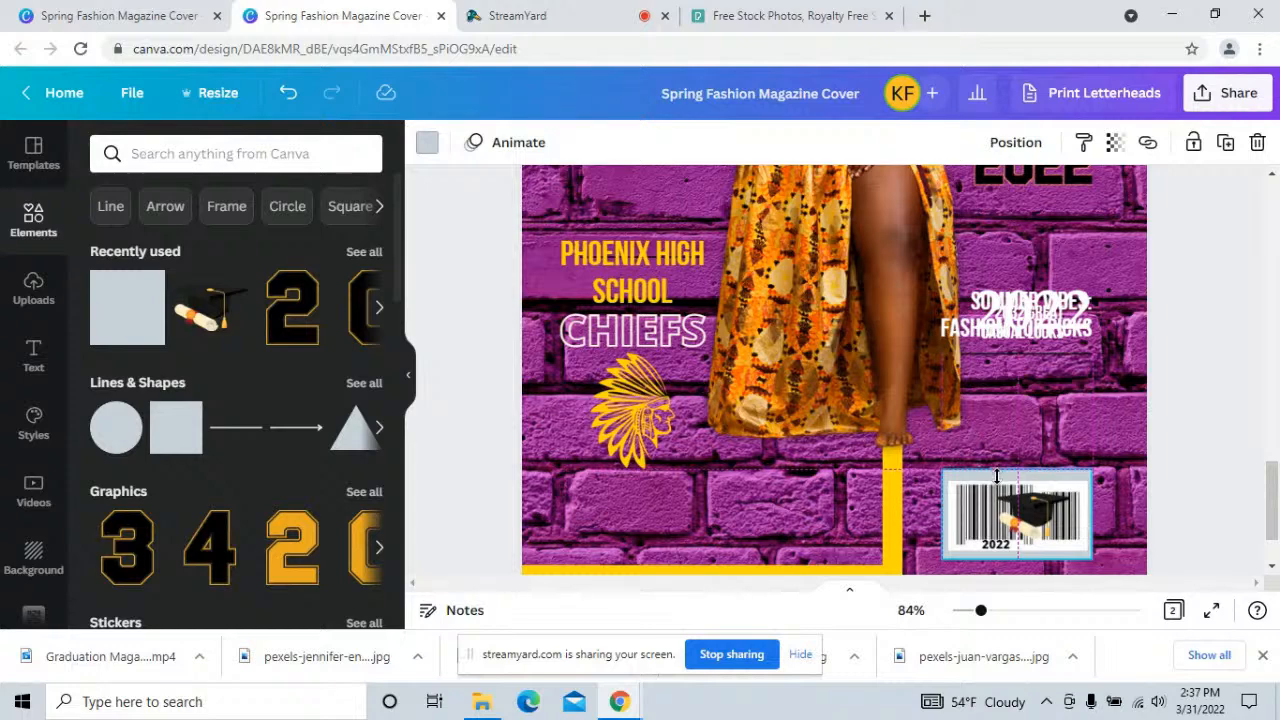
pyautogui.moveTo(997, 476); pyautogui.dragTo(998, 472)
pyautogui.moveTo(1002, 476); pyautogui.dragTo(997, 477)
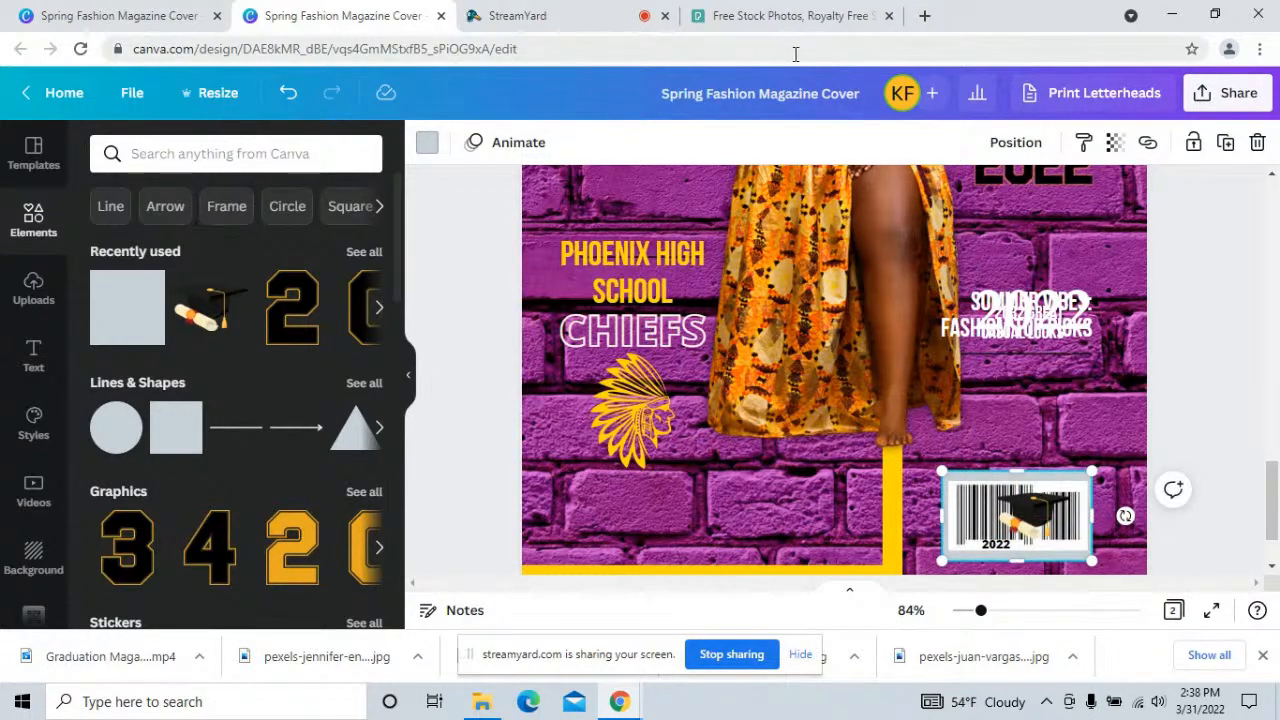
# - Fill the grey rectangle behind the barcode with the bright yellow from the document colors
pyautogui.click(427, 142)
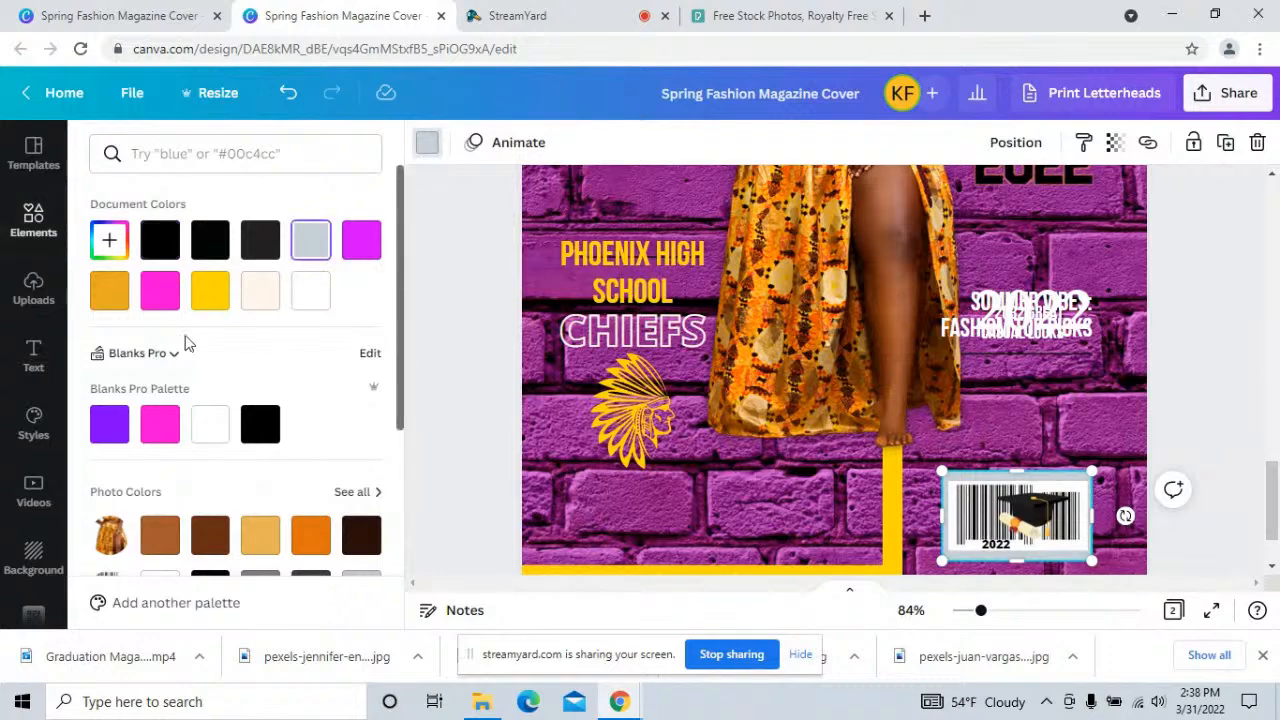
pyautogui.click(207, 293)
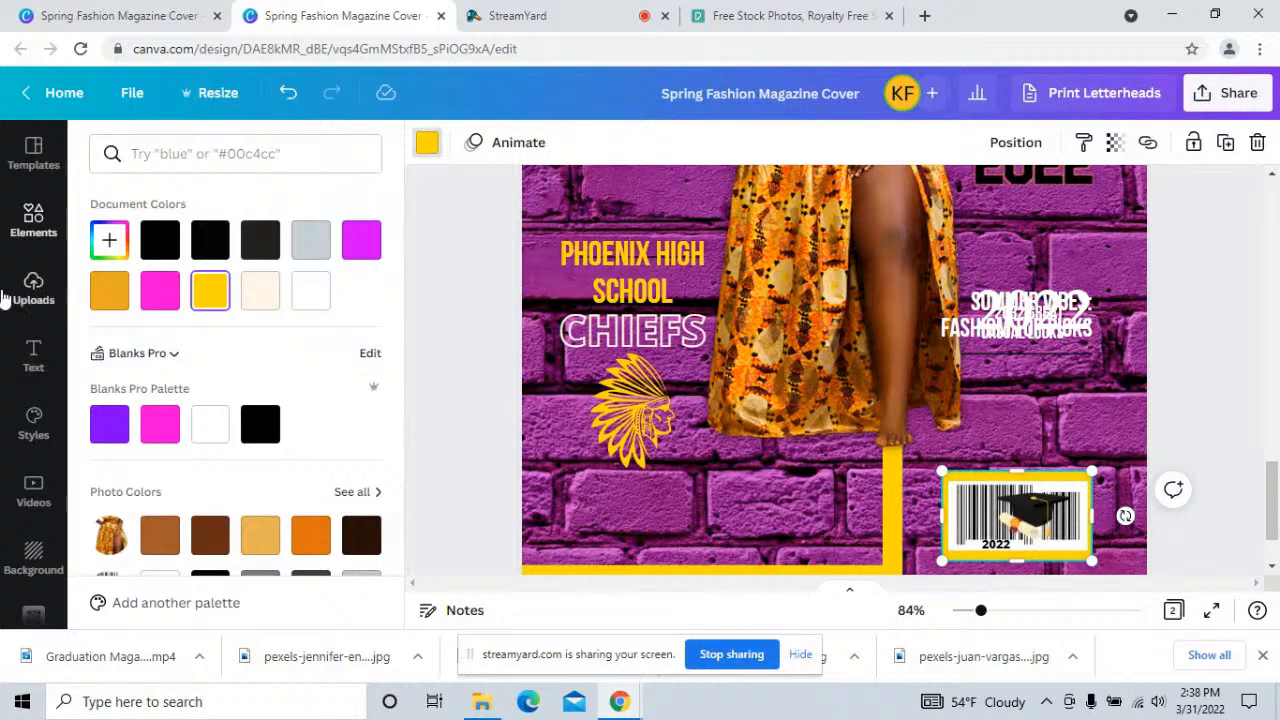
pyautogui.press('Escape')
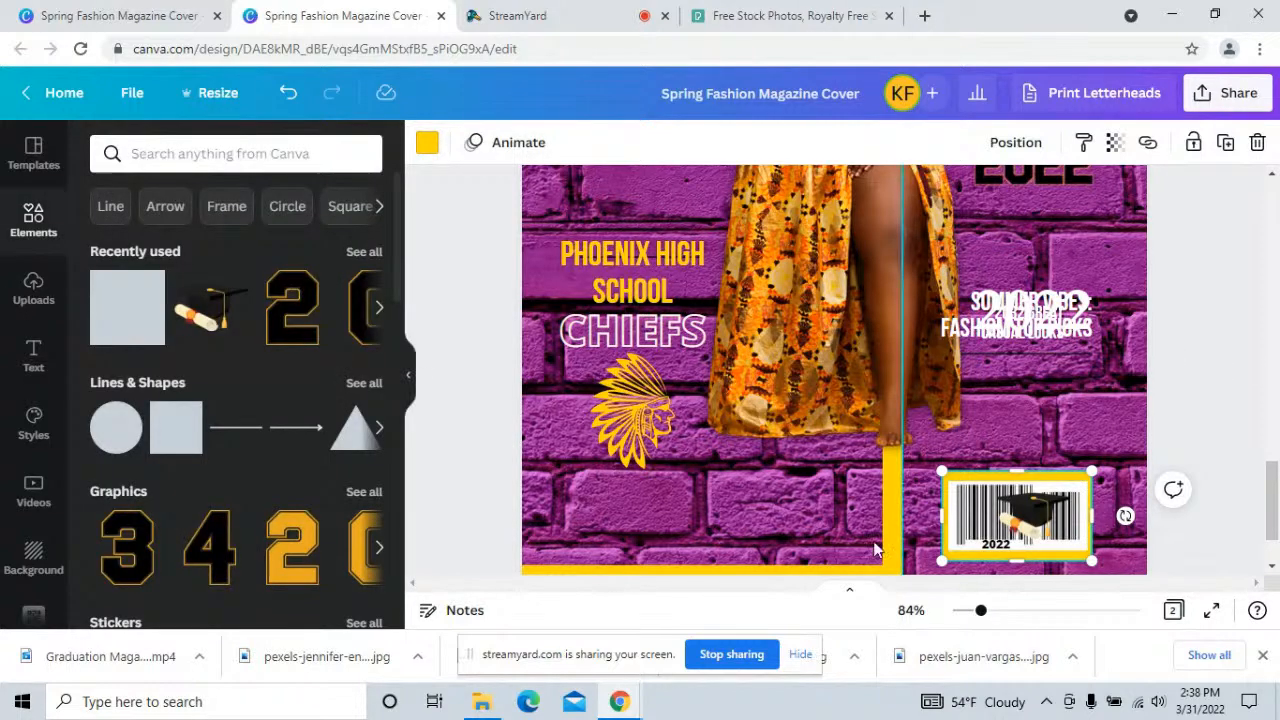
# - Bring the yellow frame's right side out to the right edge of page 2
pyautogui.moveTo(889, 540); pyautogui.dragTo(1136, 531)
pyautogui.scroll(-2, 1260, 491)
pyautogui.click(1201, 503)
pyautogui.scroll(3, 1191, 425)
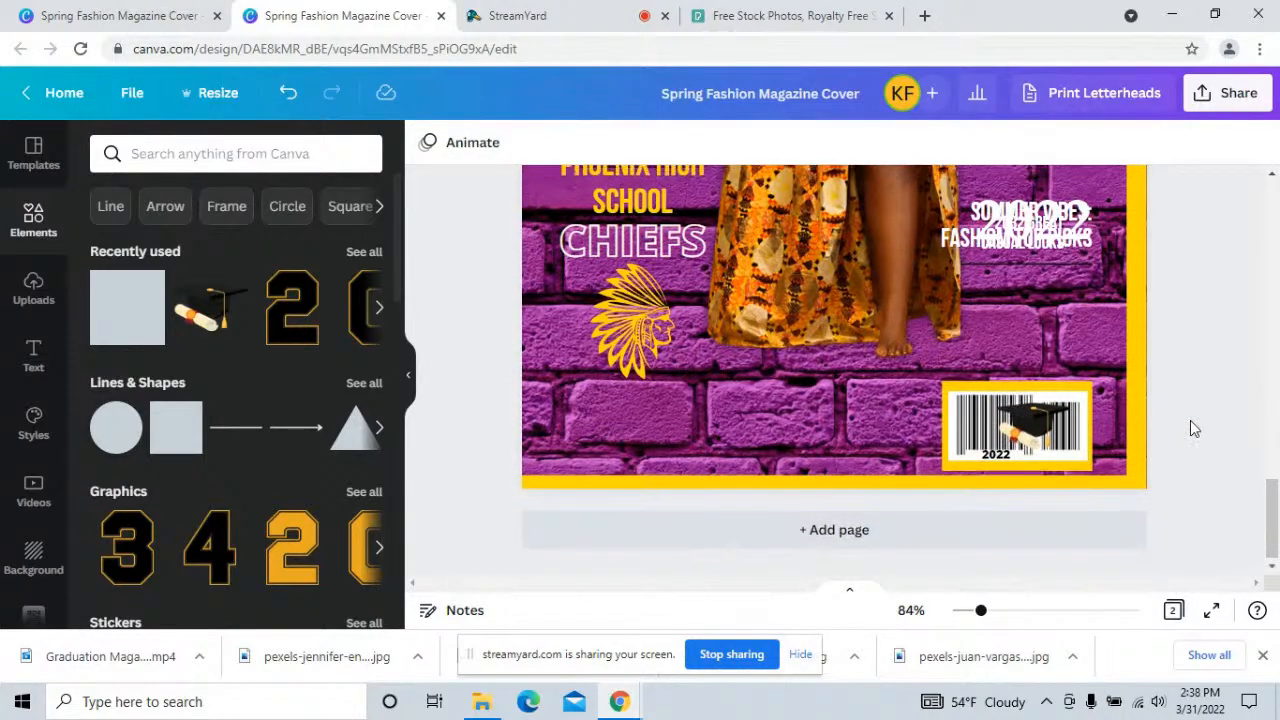
# - Narrow the yellow frame on page 2 by bringing its left side in to the page's left edge
pyautogui.scroll(4, 1191, 420)
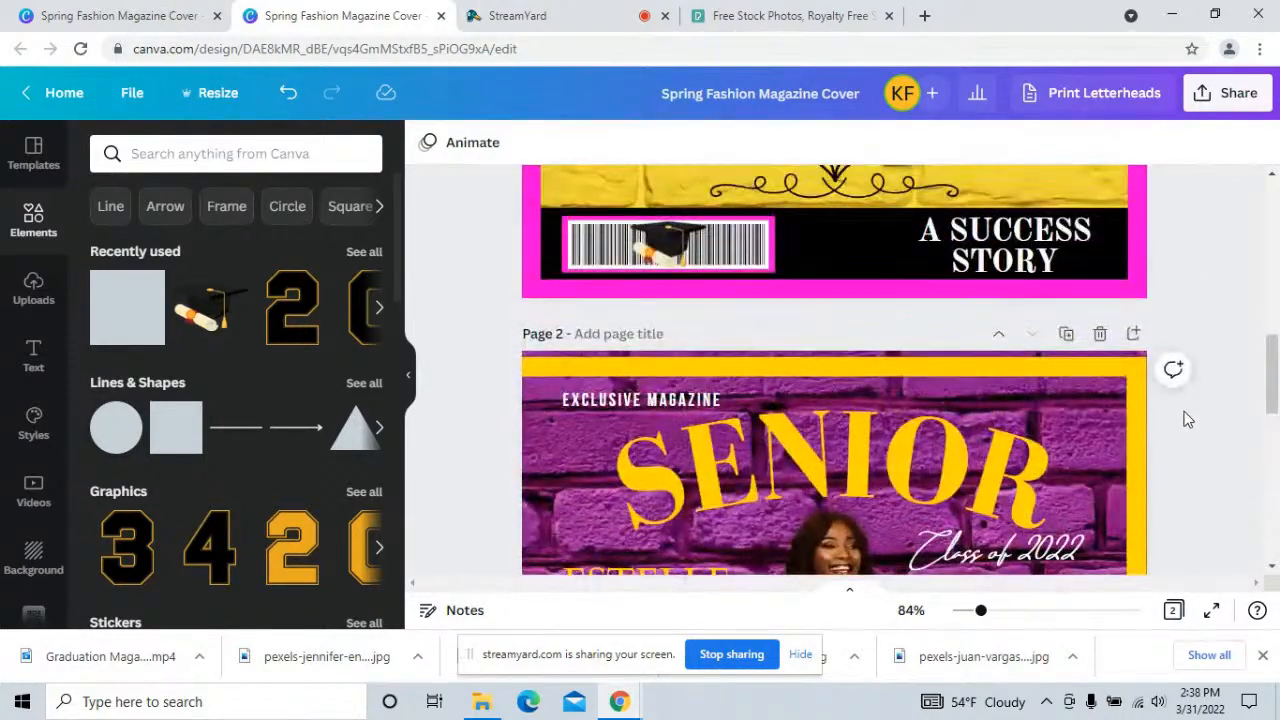
pyautogui.scroll(-6, 1188, 417)
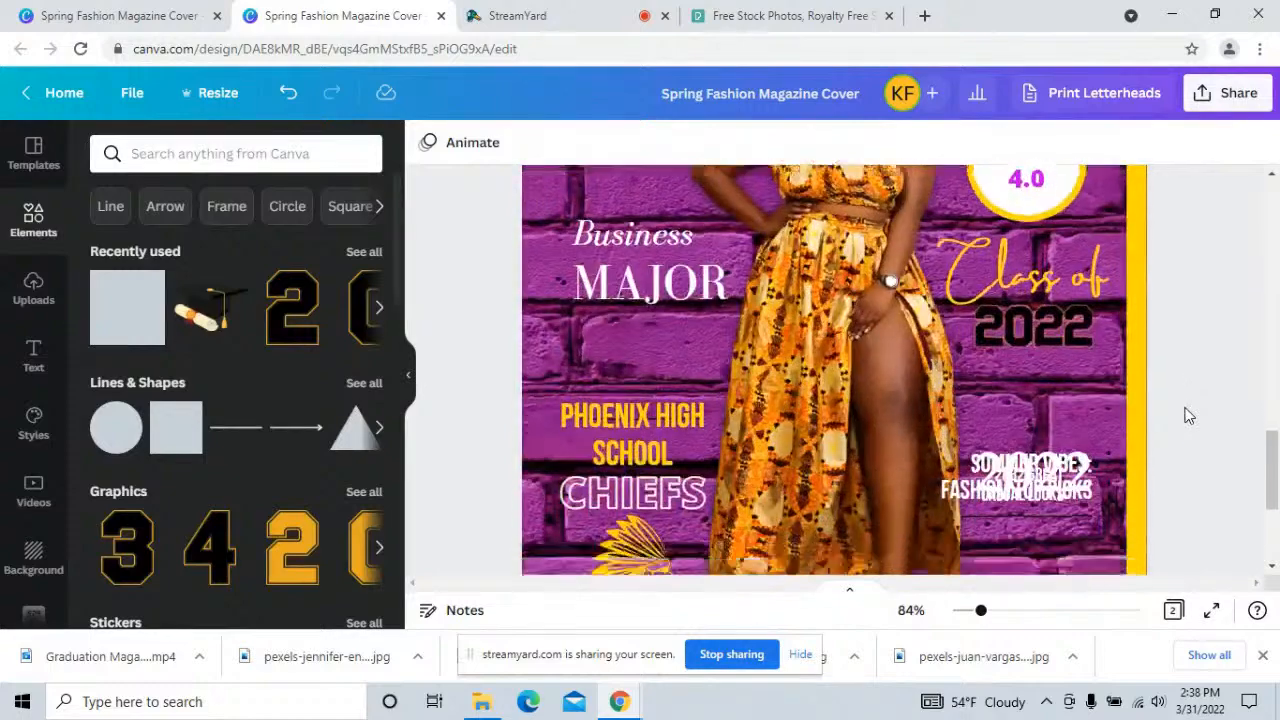
pyautogui.click(610, 479)
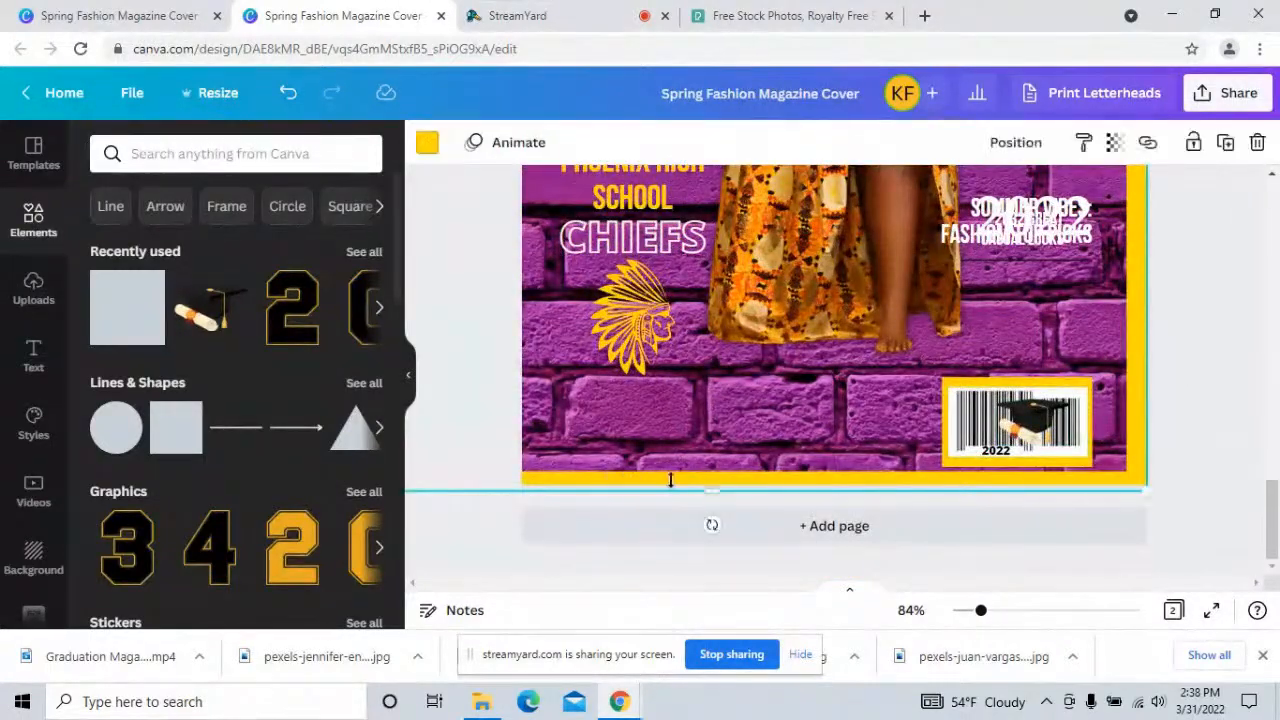
pyautogui.click(964, 612)
pyautogui.moveTo(586, 284); pyautogui.dragTo(690, 288)
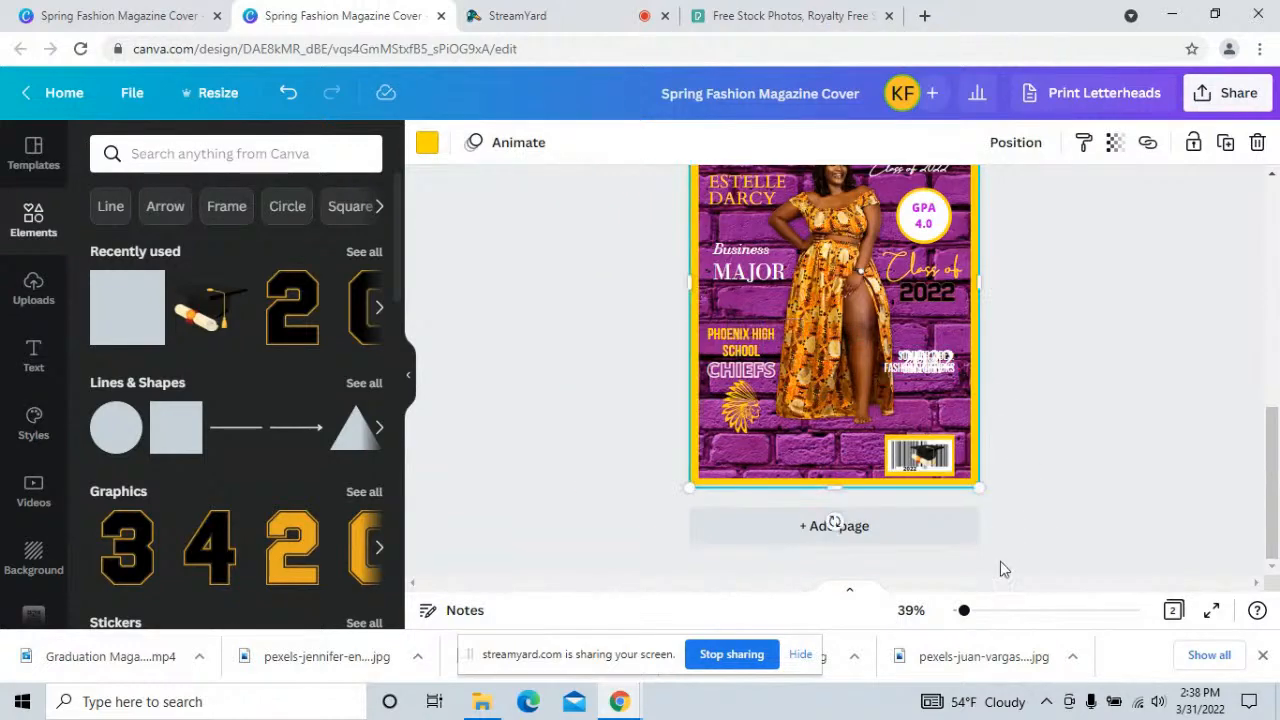
pyautogui.click(973, 611)
pyautogui.scroll(5, 1129, 420)
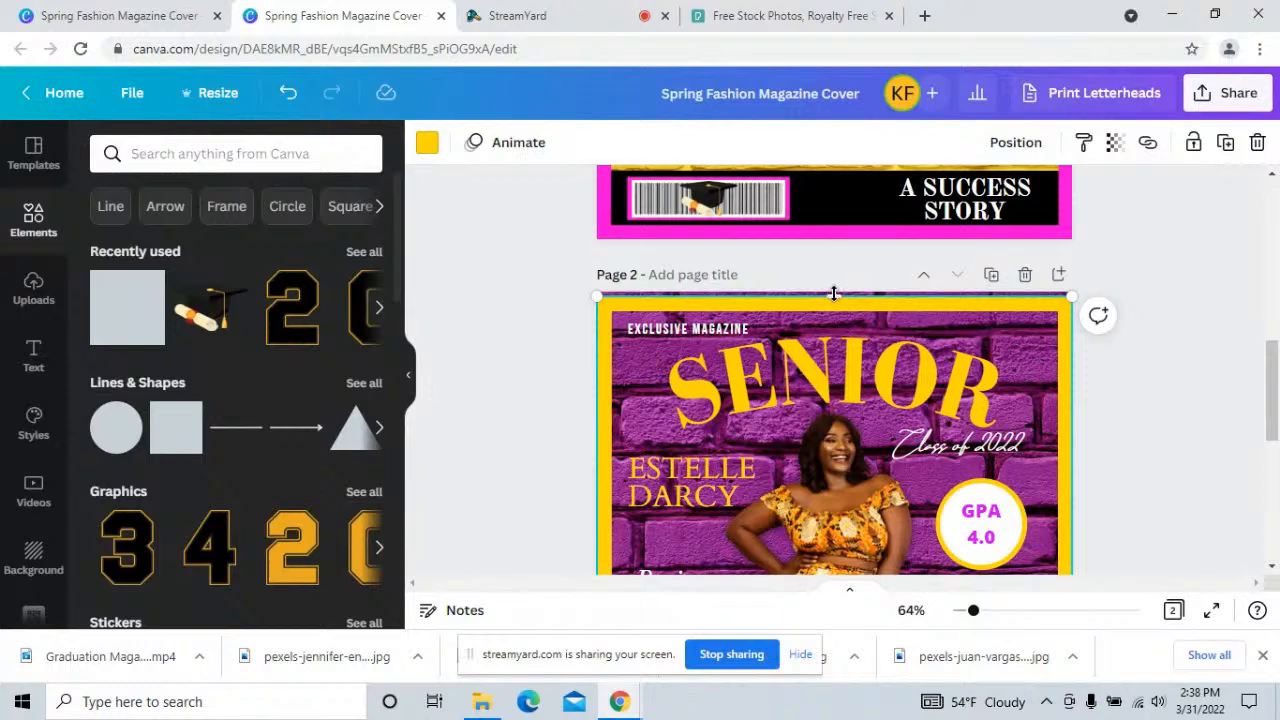
# - Replace the white script text "Class of 2022" below the SENIOR title with "Volume 12"
pyautogui.scroll(-3, 1168, 420)
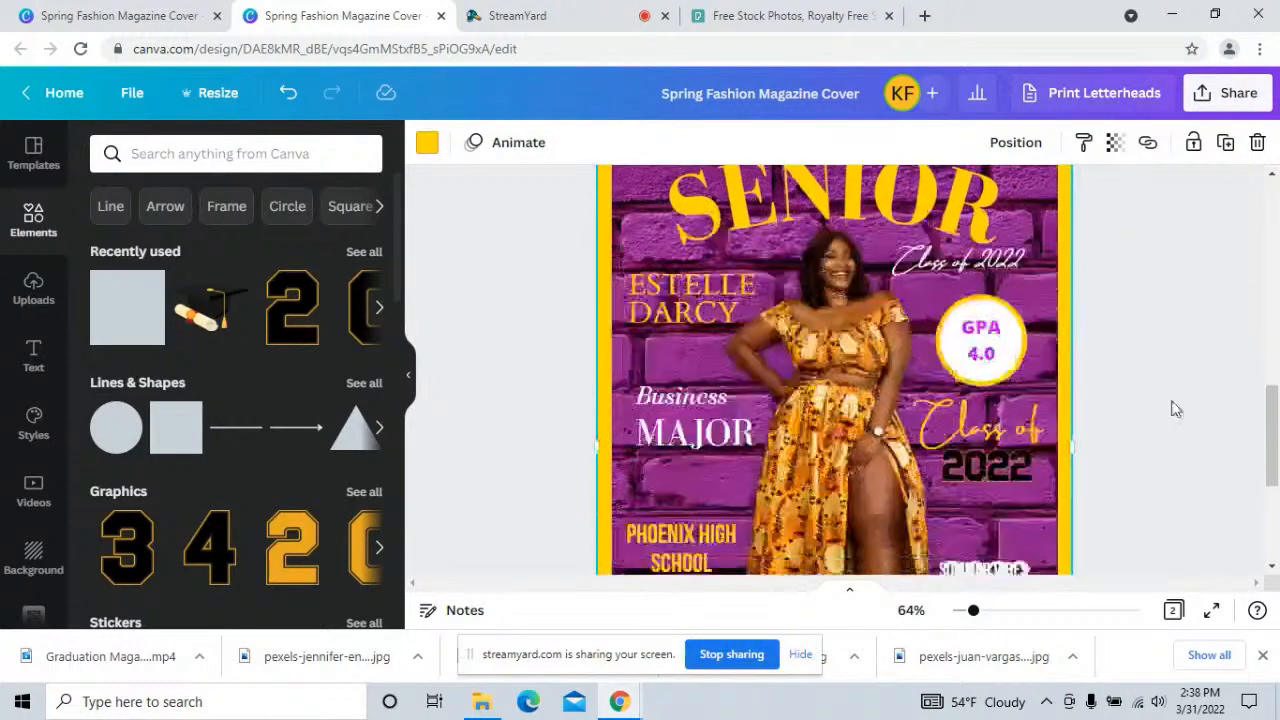
pyautogui.click(988, 261)
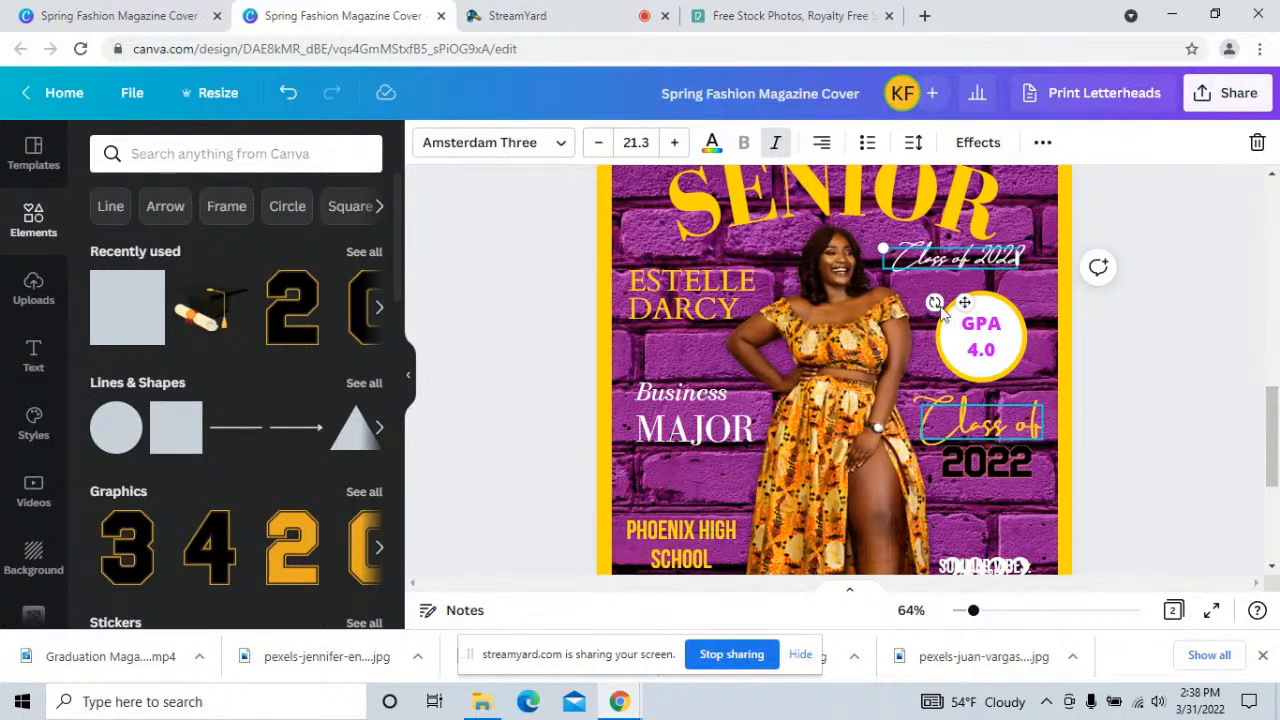
pyautogui.doubleClick(1008, 256)
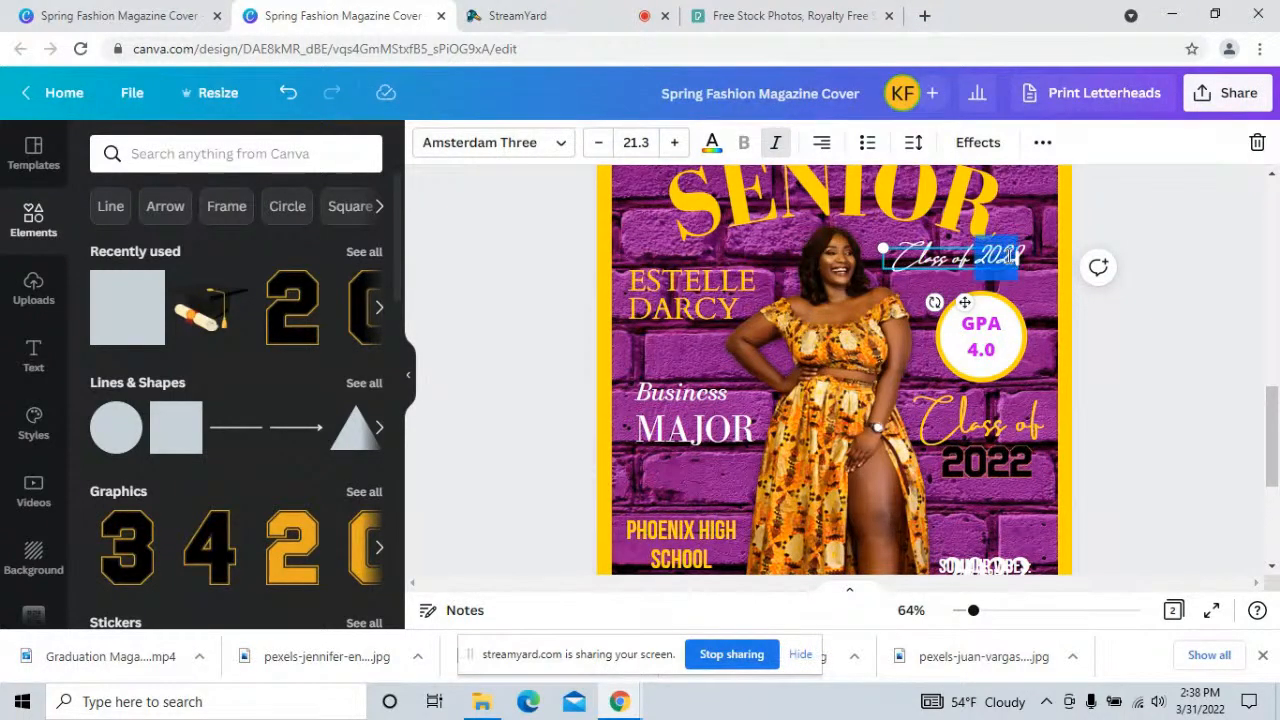
pyautogui.click(946, 257)
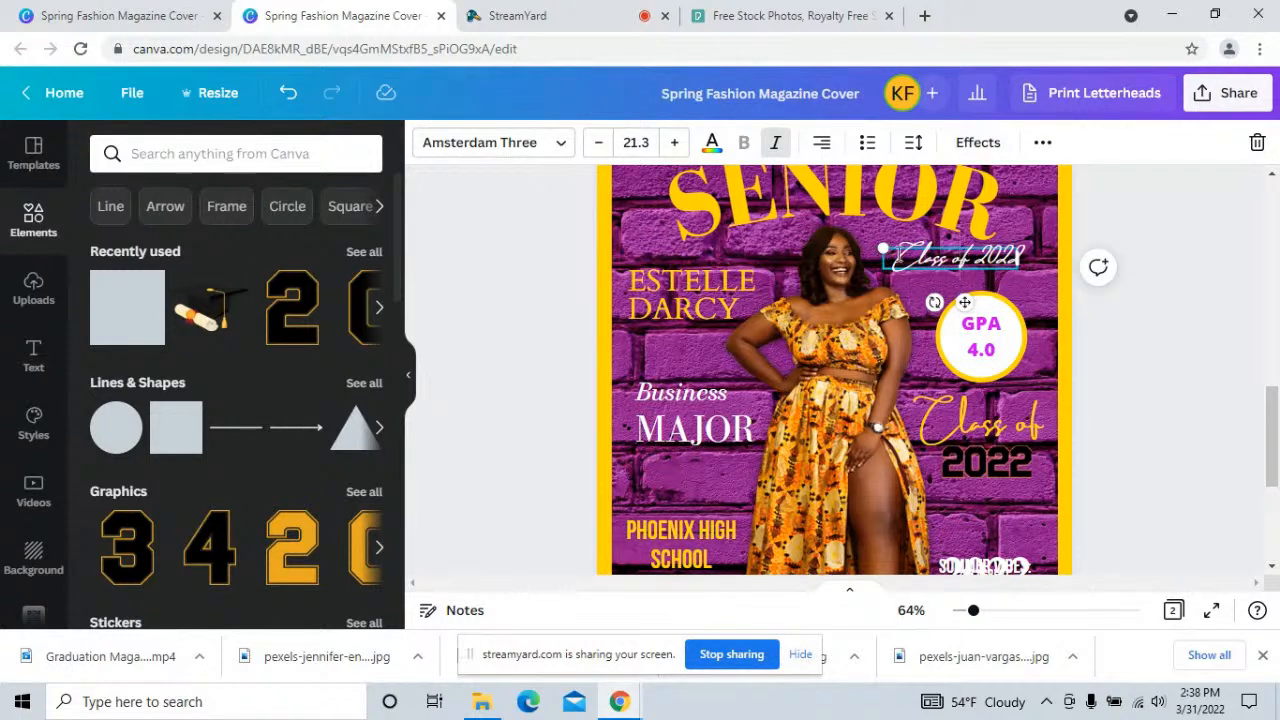
pyautogui.moveTo(895, 257); pyautogui.dragTo(1068, 264)
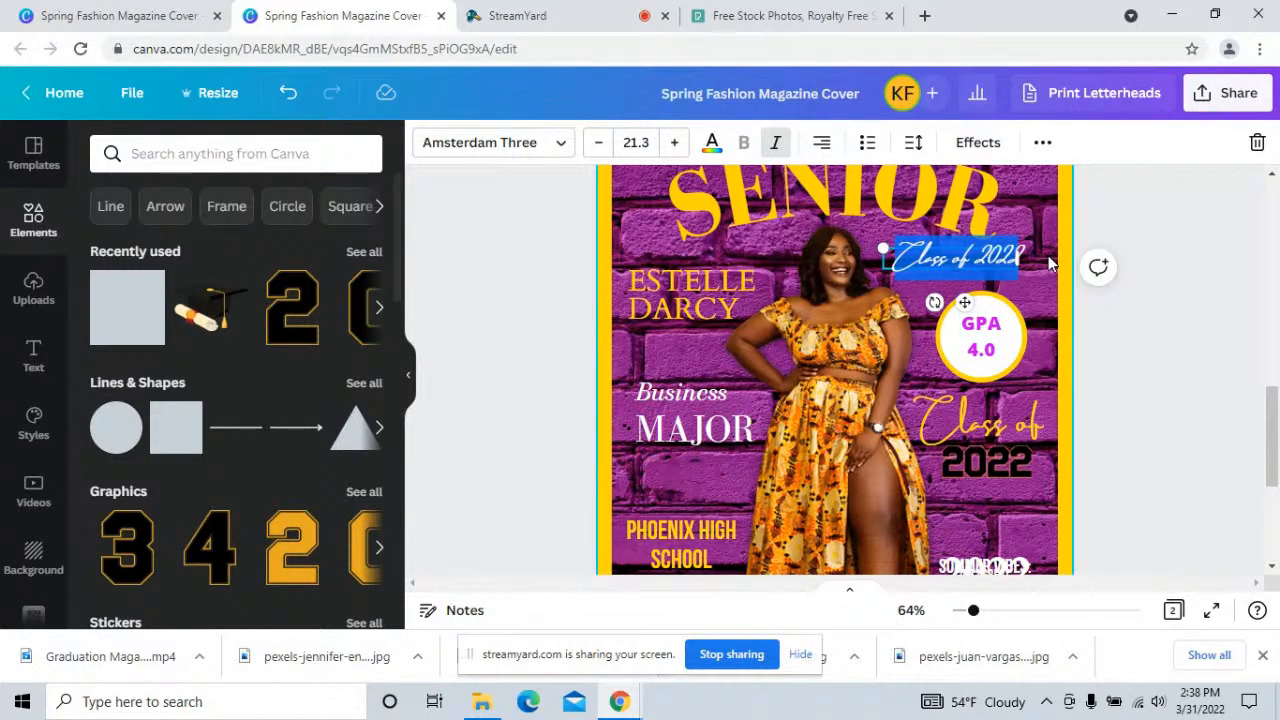
pyautogui.write('C')
pyautogui.write('olume 12')
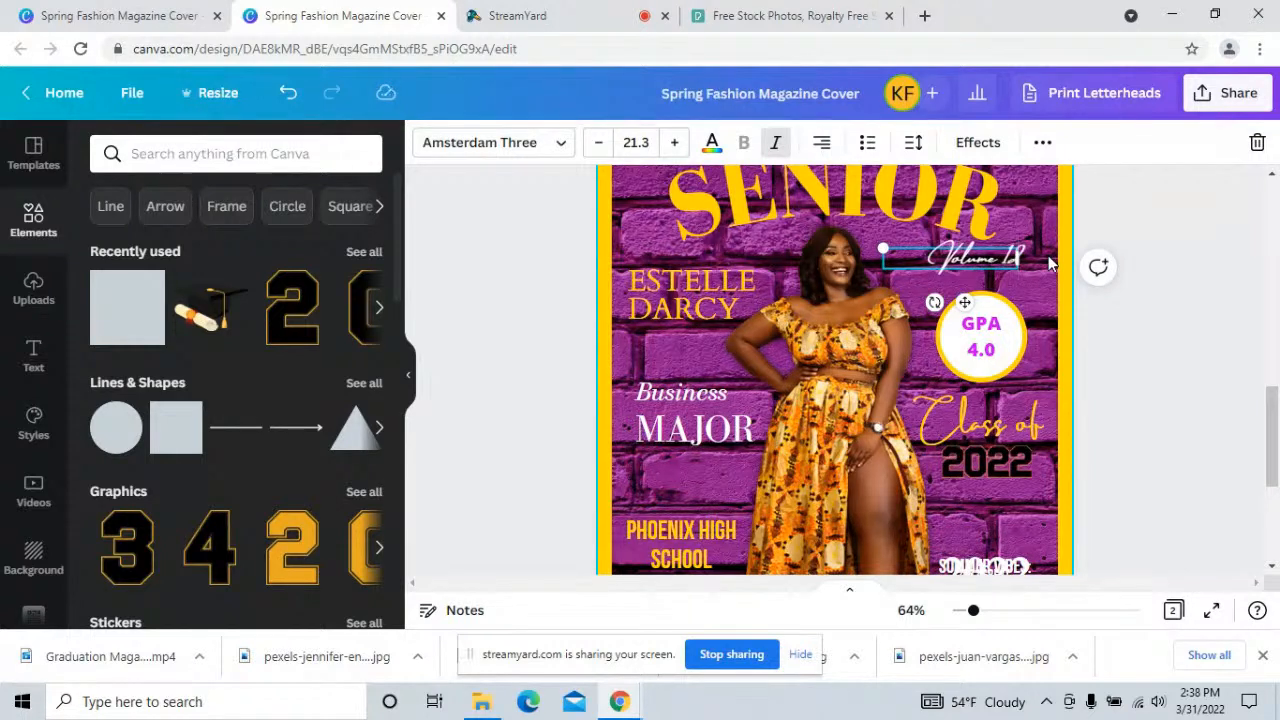
pyautogui.click(1186, 277)
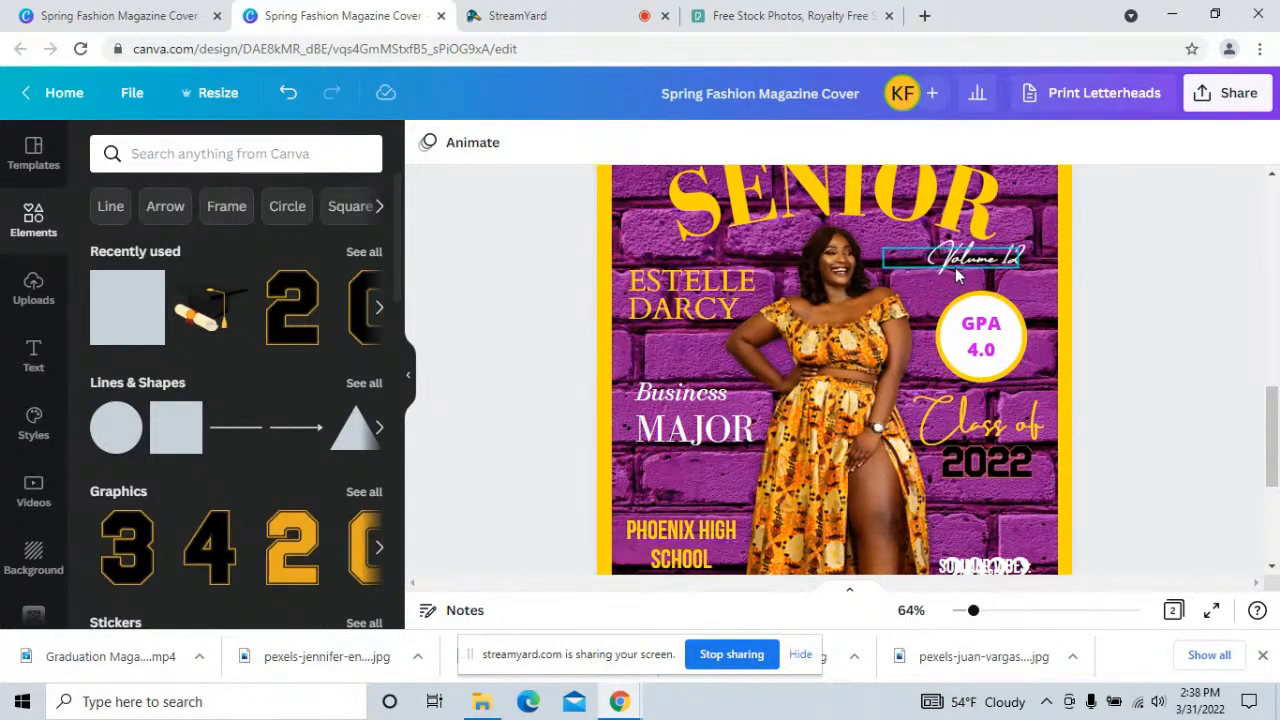
# - Change the font of the "Volume 12" text to League Spartan
pyautogui.click(957, 277)
pyautogui.doubleClick(962, 262)
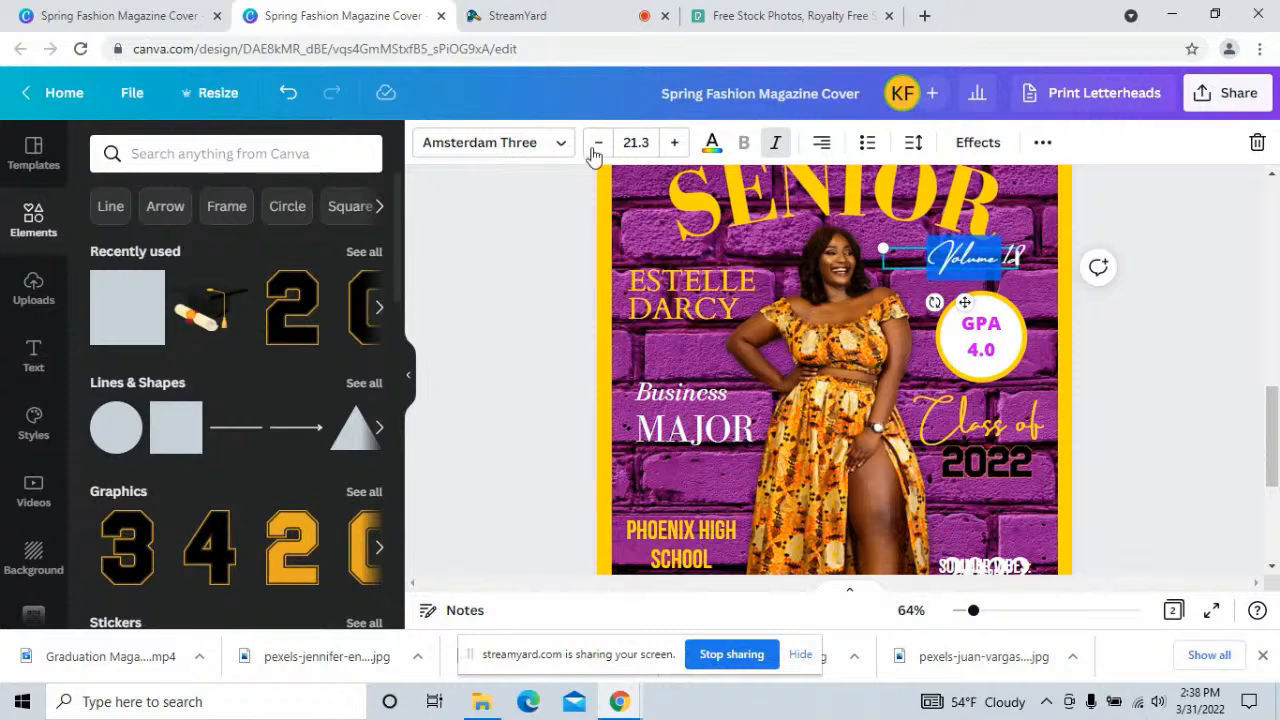
pyautogui.click(562, 143)
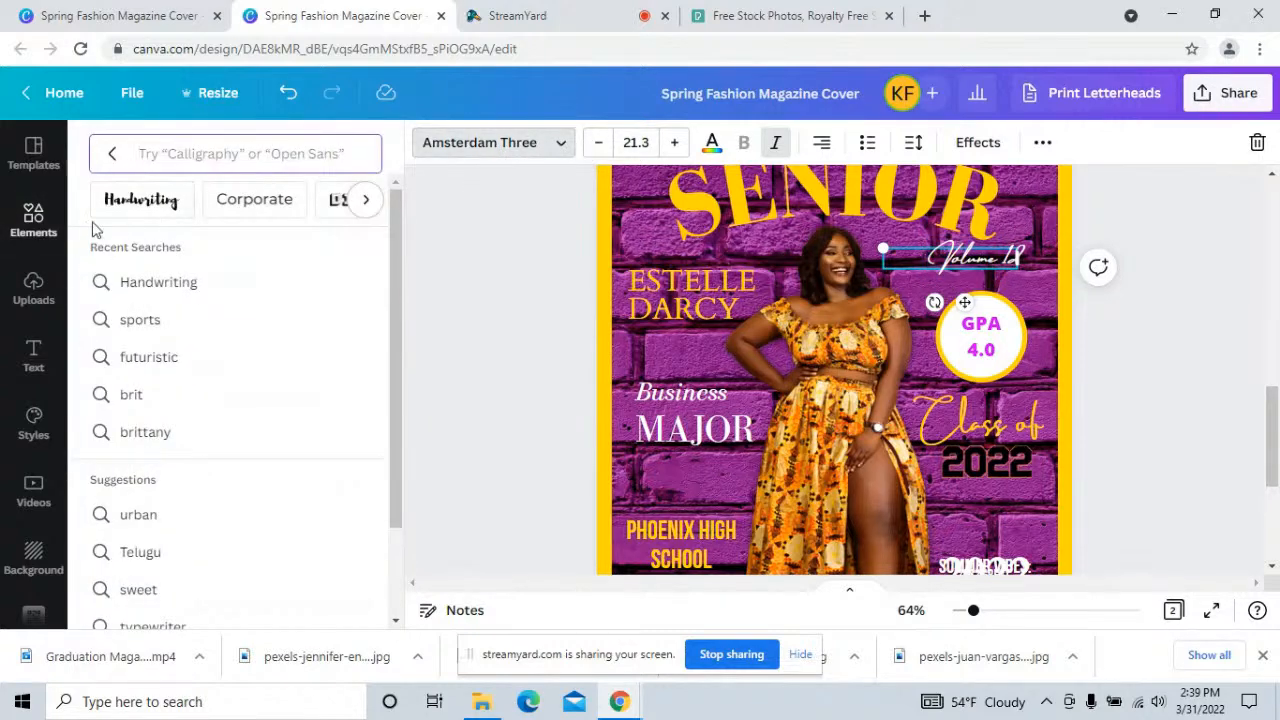
pyautogui.click(565, 155)
pyautogui.click(566, 155)
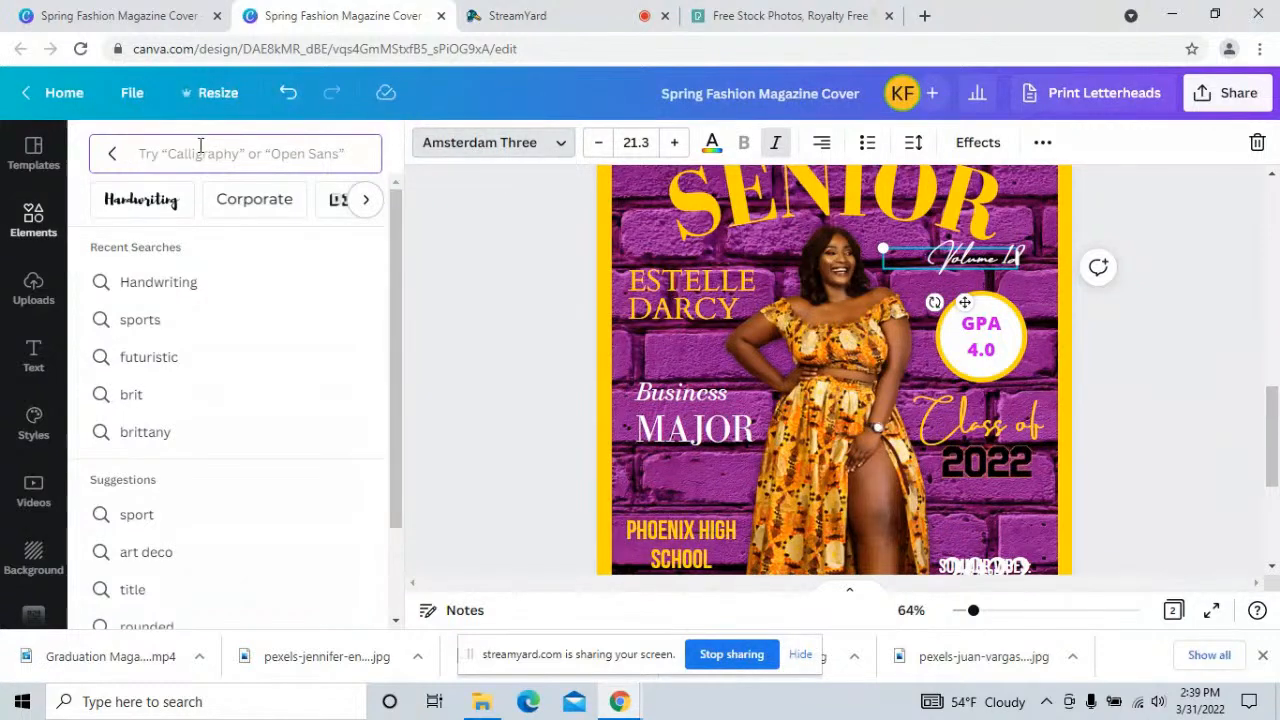
pyautogui.click(110, 156)
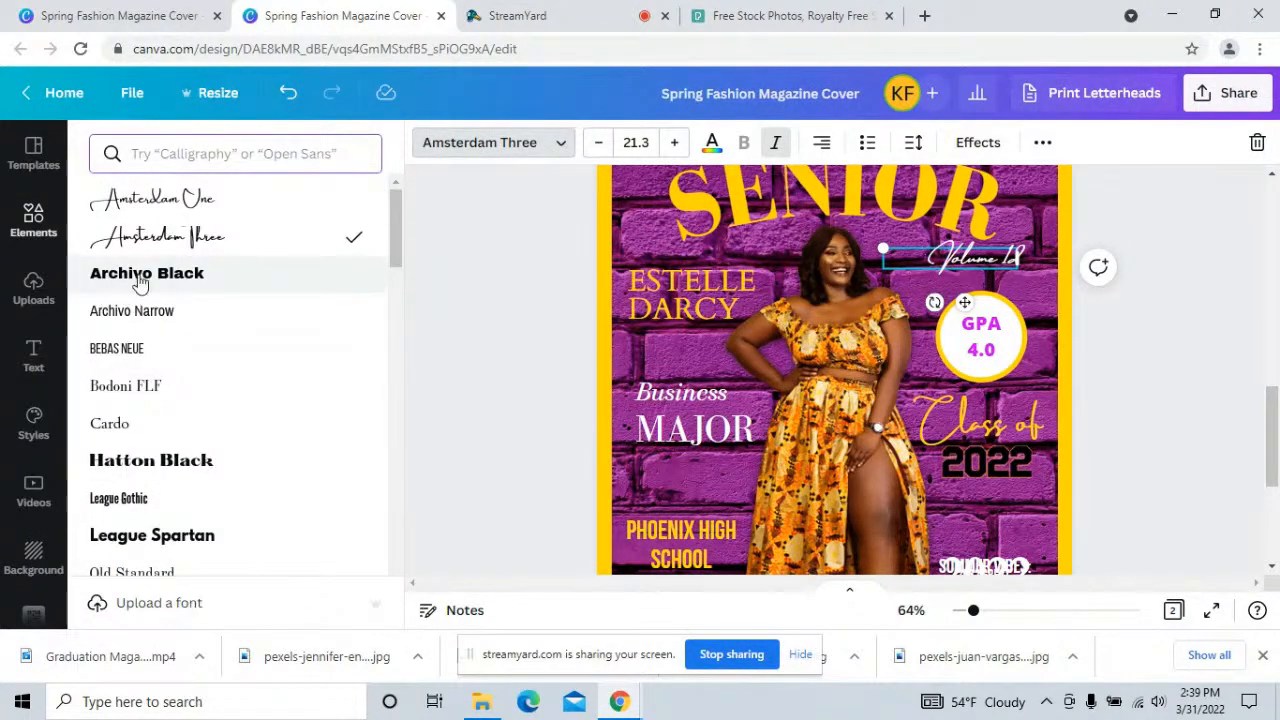
pyautogui.click(170, 540)
pyautogui.click(985, 258)
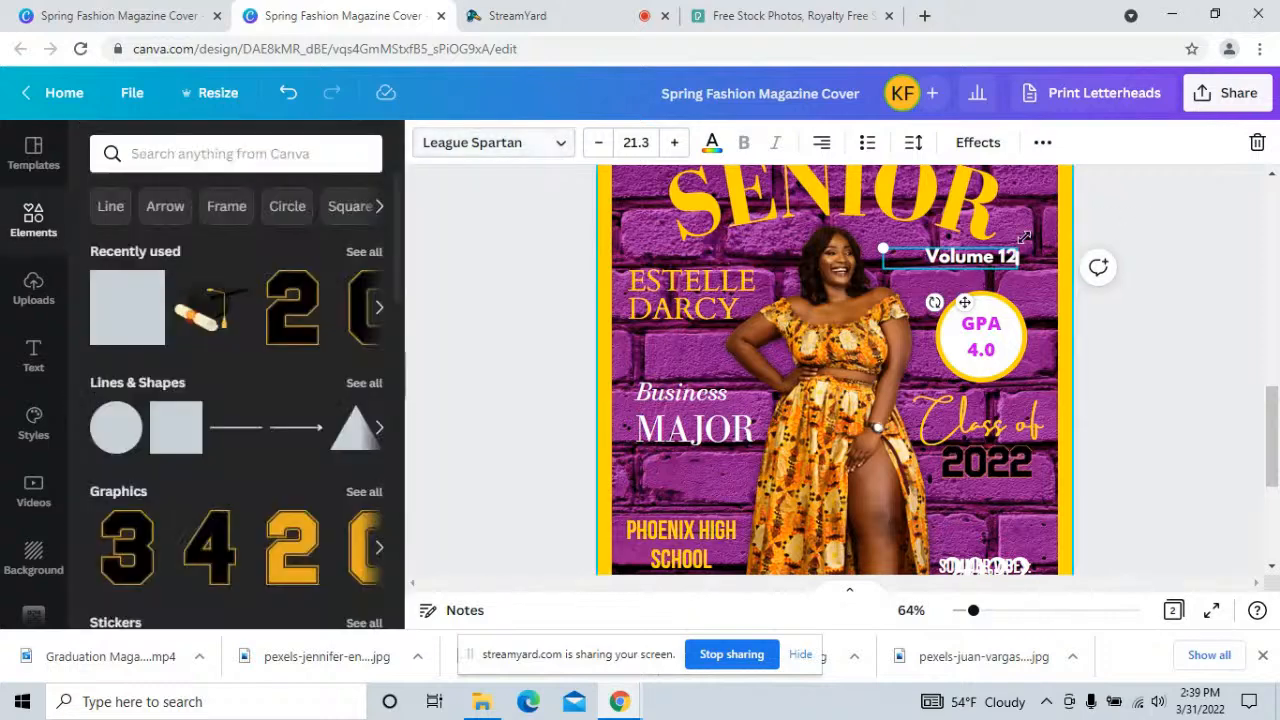
# - Shift the "Volume 12" text slightly up and left, closer beneath the SENIOR title
pyautogui.click(1115, 206)
pyautogui.moveTo(975, 258); pyautogui.dragTo(962, 253)
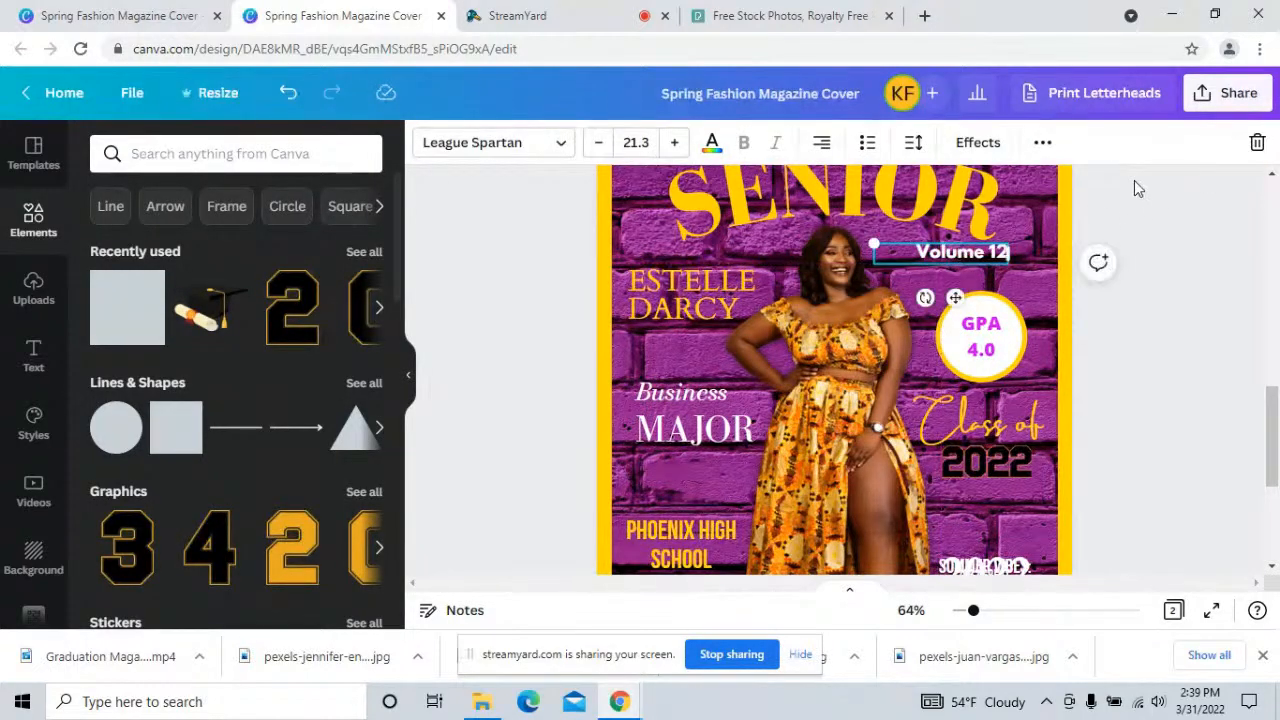
pyautogui.click(1199, 259)
# - Move the large white "2022" text out of the overlapping text stack to the empty bricks beside the barcode
pyautogui.scroll(-2, 1160, 500)
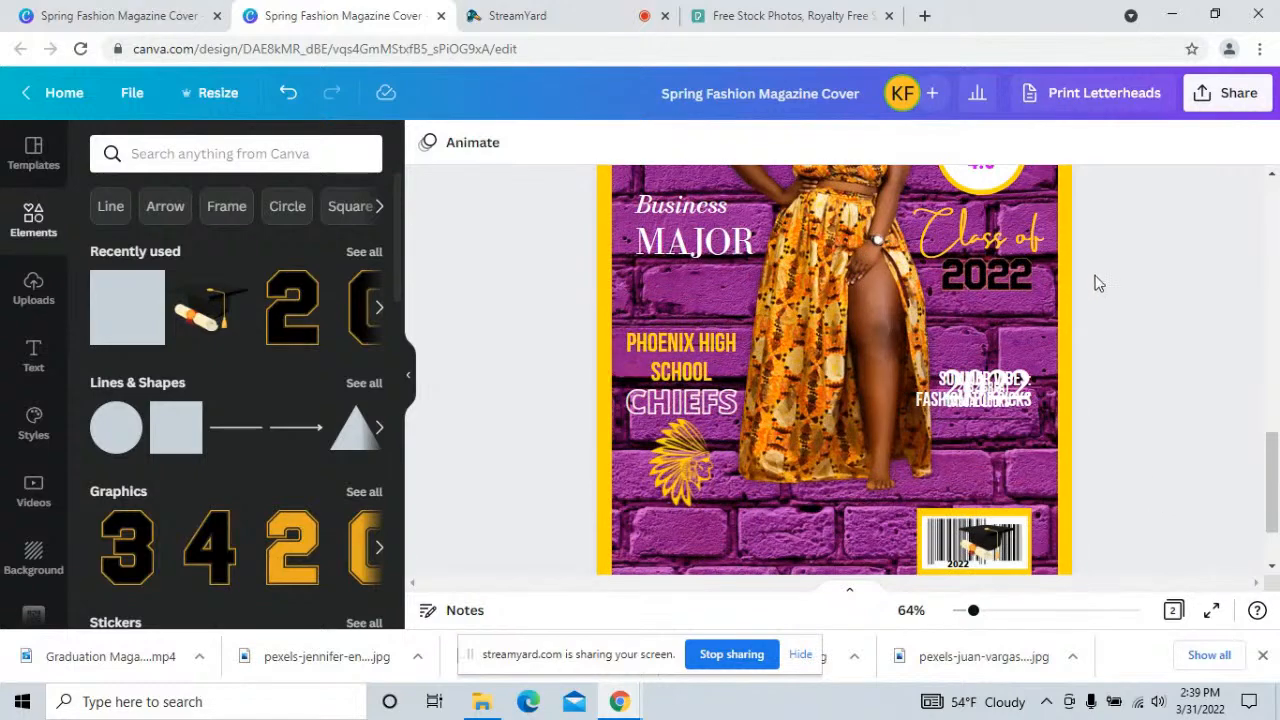
pyautogui.scroll(-2, 1094, 300)
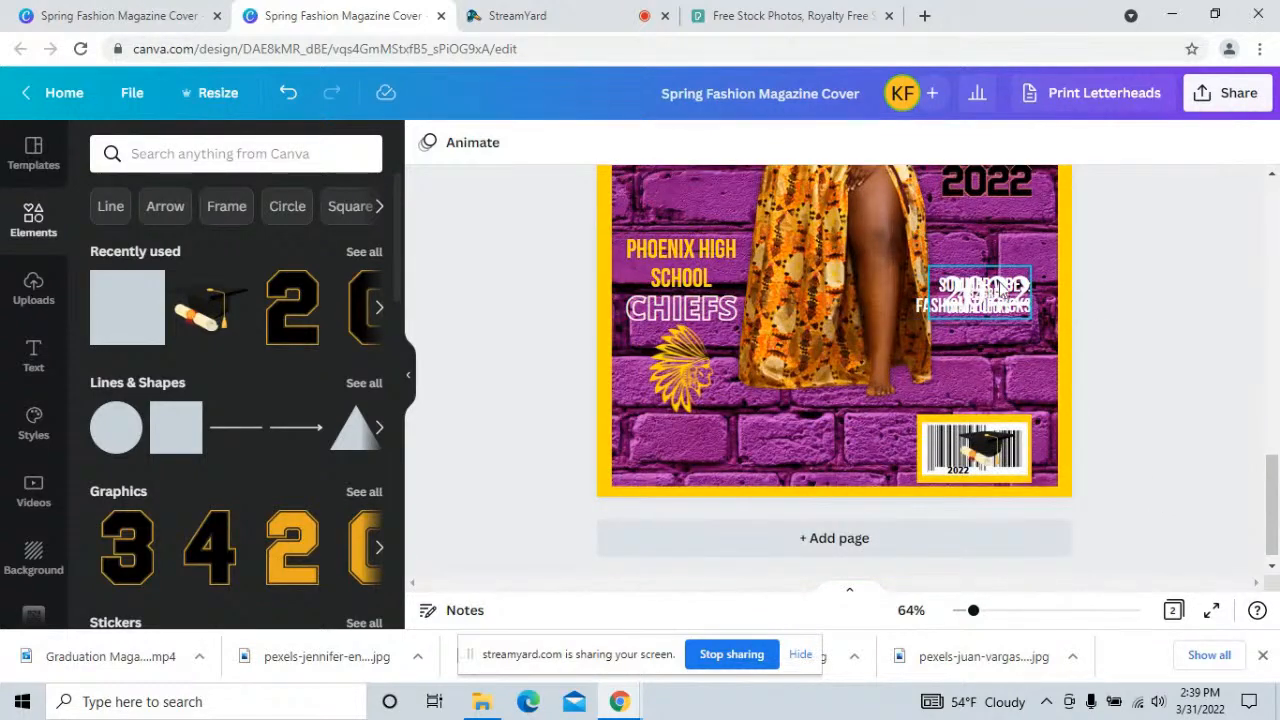
pyautogui.moveTo(993, 295); pyautogui.dragTo(842, 439)
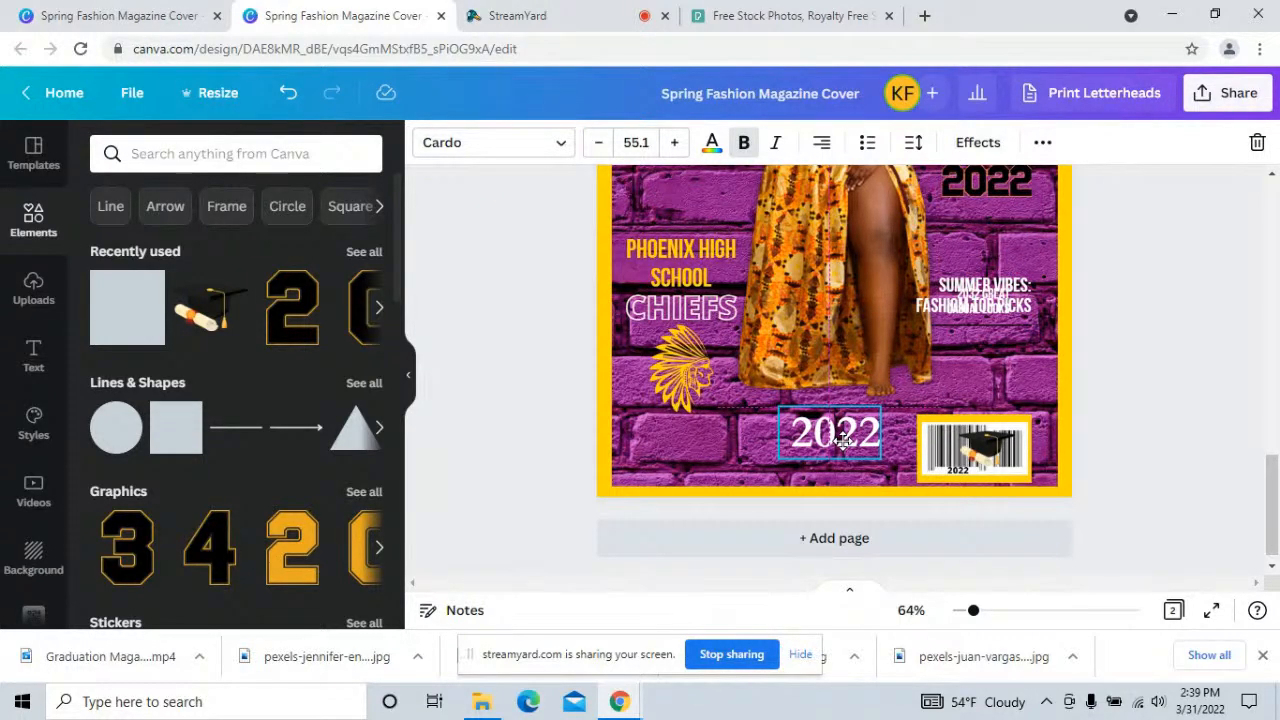
# - Move the barcode and its yellow backing together slightly up, away from the page's lower edge
pyautogui.click(966, 426)
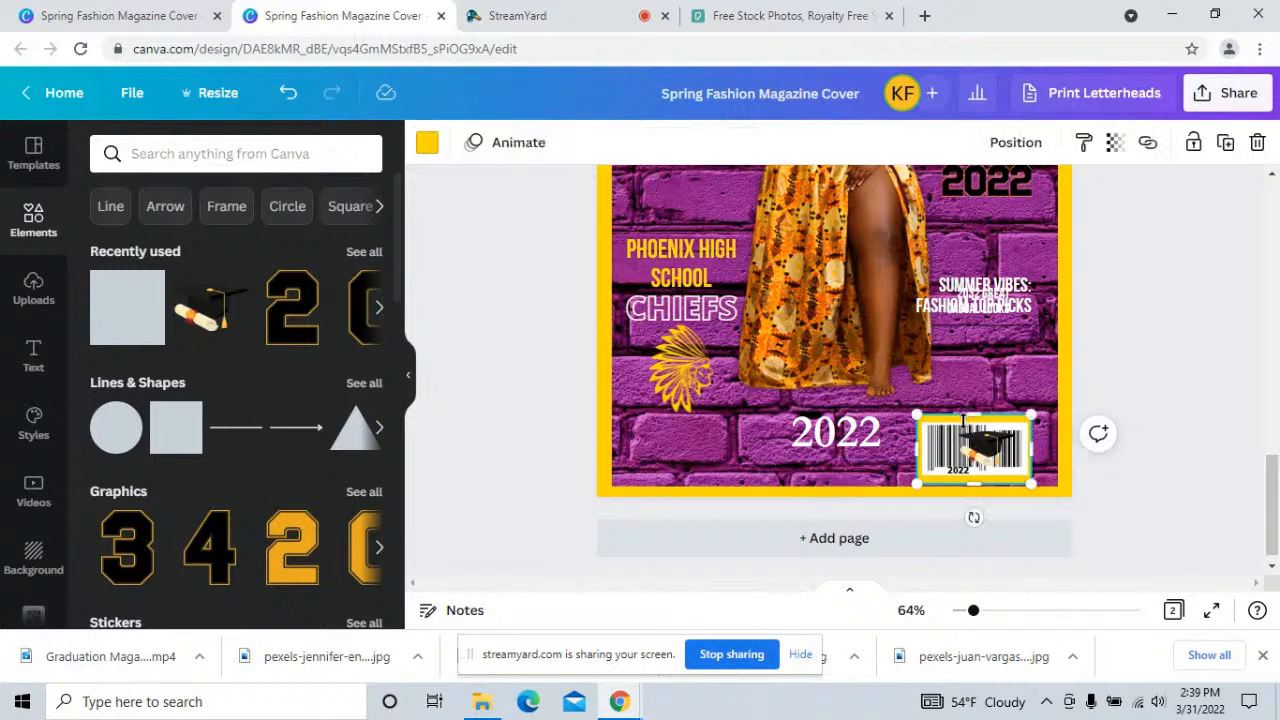
pyautogui.keyDown('shift'); pyautogui.click(958, 450); pyautogui.keyUp('shift')
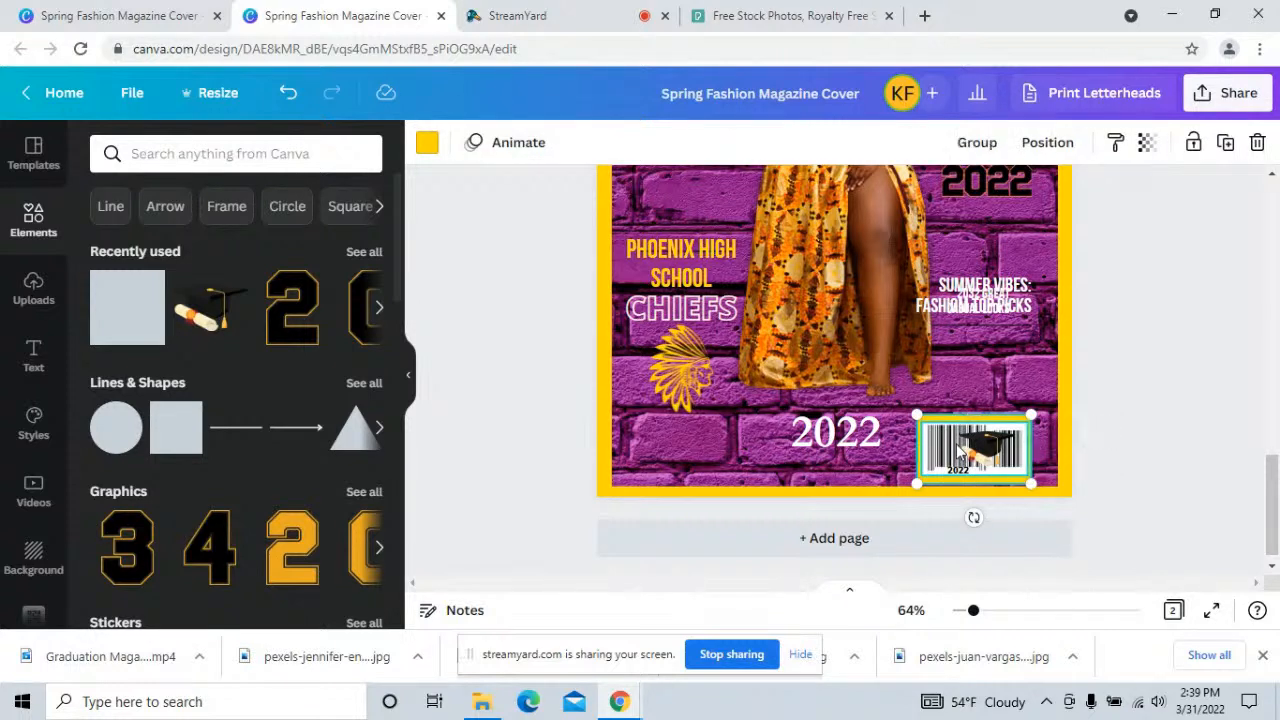
pyautogui.moveTo(964, 442); pyautogui.dragTo(960, 427)
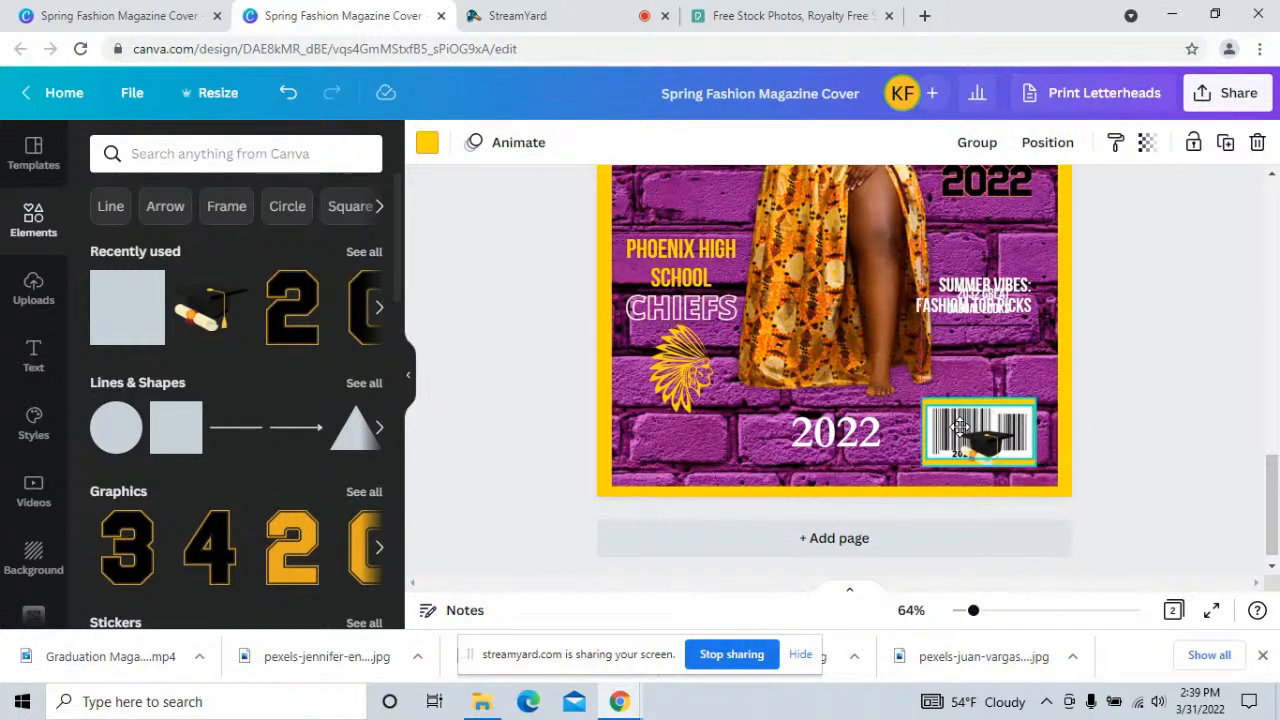
# - Replace the white "2022" text beside the barcode with "BEAUTY & BRAINS"
pyautogui.click(860, 443)
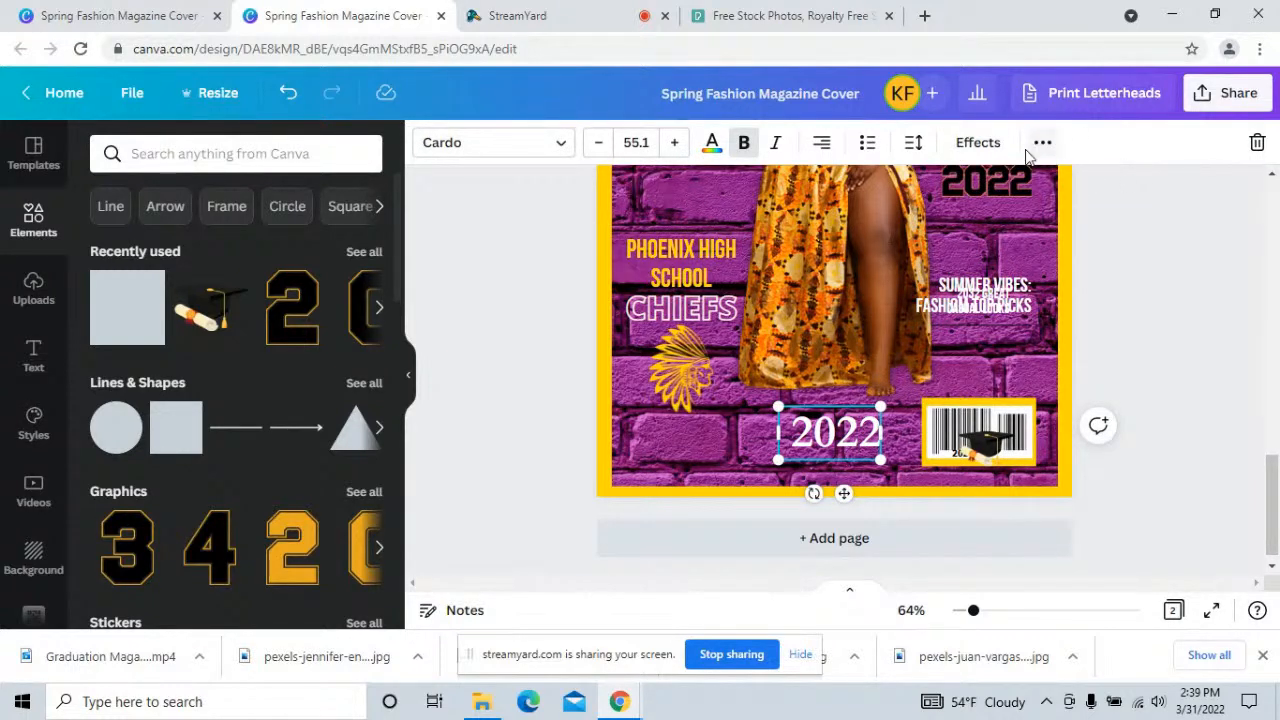
pyautogui.doubleClick(870, 432)
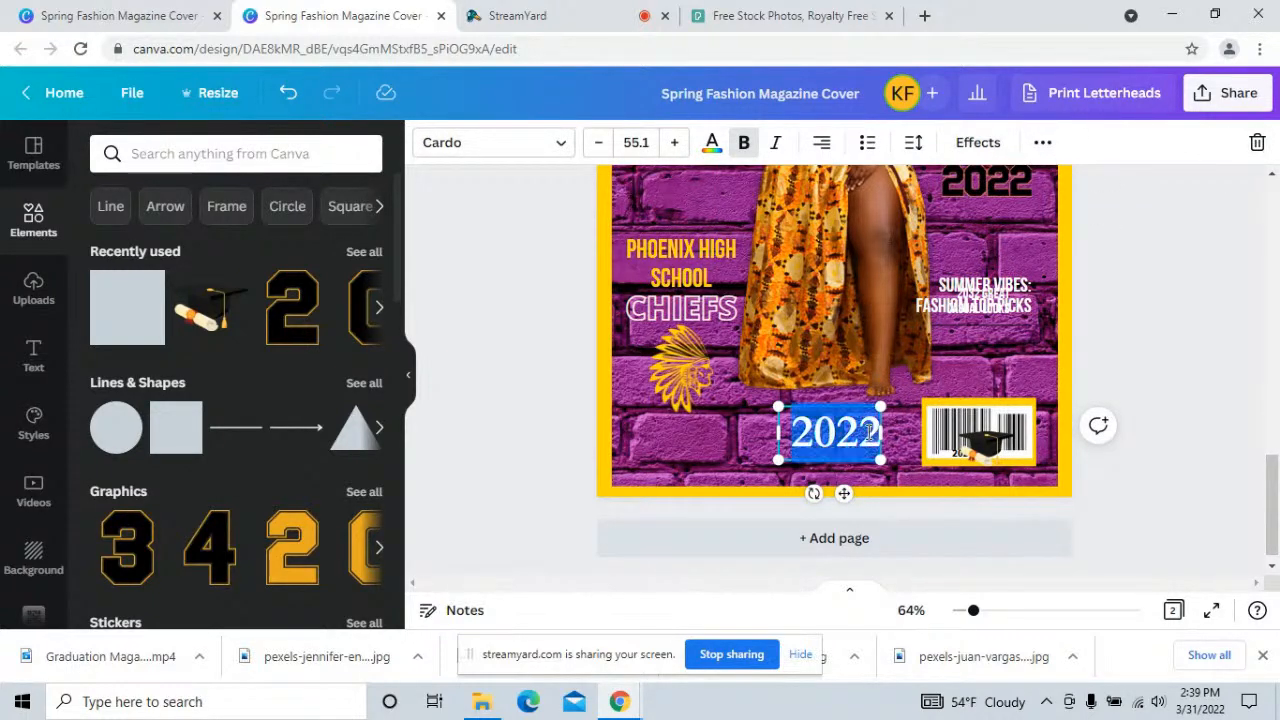
pyautogui.write('BEAUTY & BRAINS')
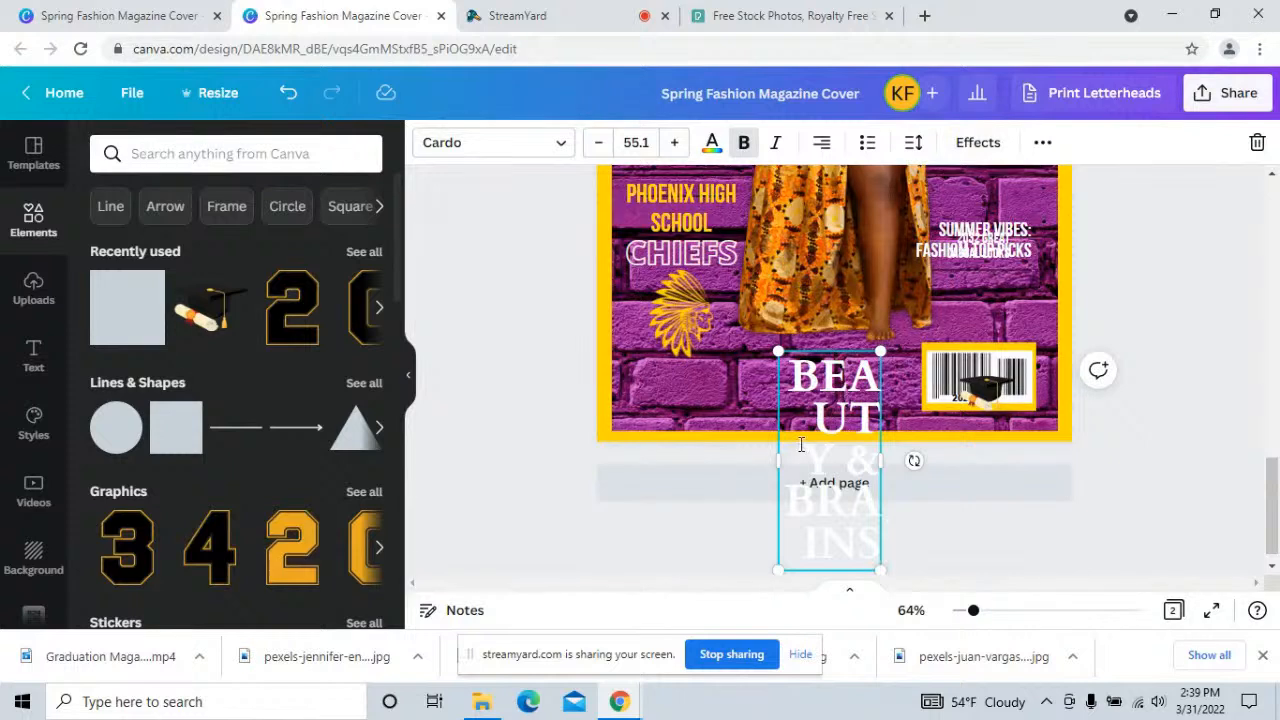
# - Resize the "BEAUTY & BRAINS" text to size 36.6 on two lines and place it beside the barcode, below the model's feet
pyautogui.moveTo(879, 457); pyautogui.dragTo(957, 468)
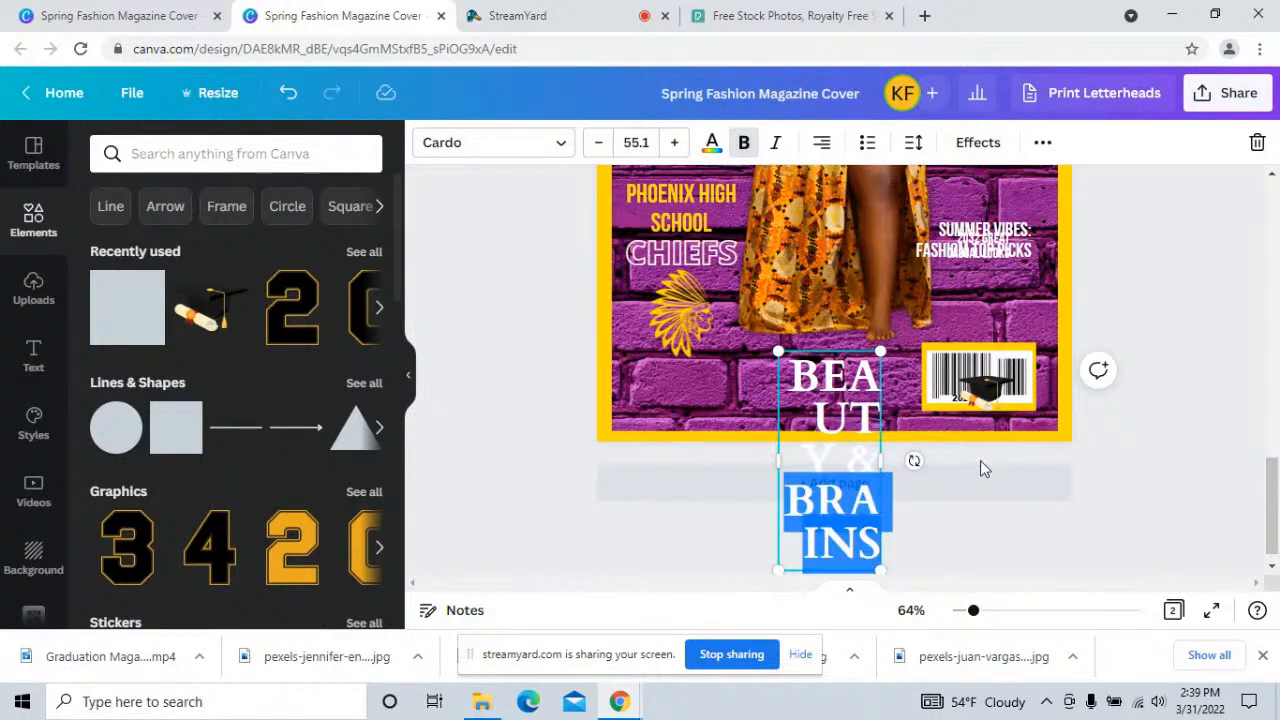
pyautogui.click(571, 449)
pyautogui.click(860, 470)
pyautogui.moveTo(879, 501); pyautogui.dragTo(721, 451)
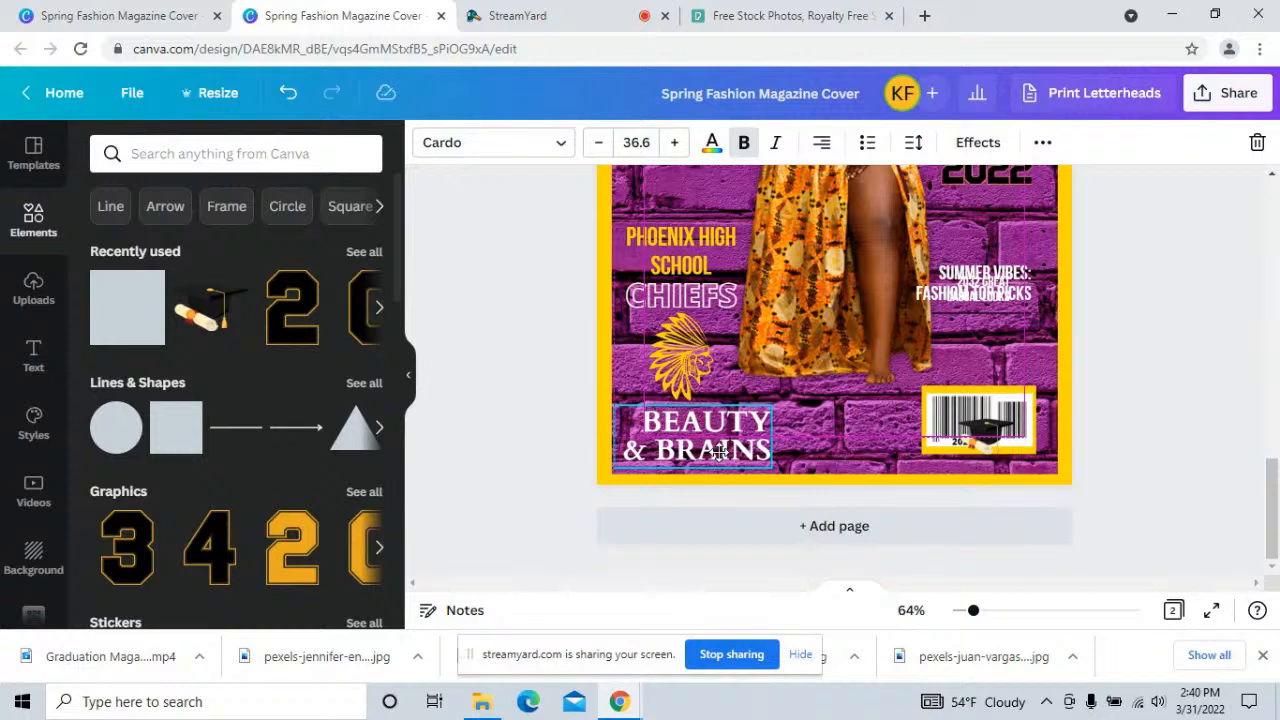
pyautogui.moveTo(719, 451); pyautogui.dragTo(855, 441)
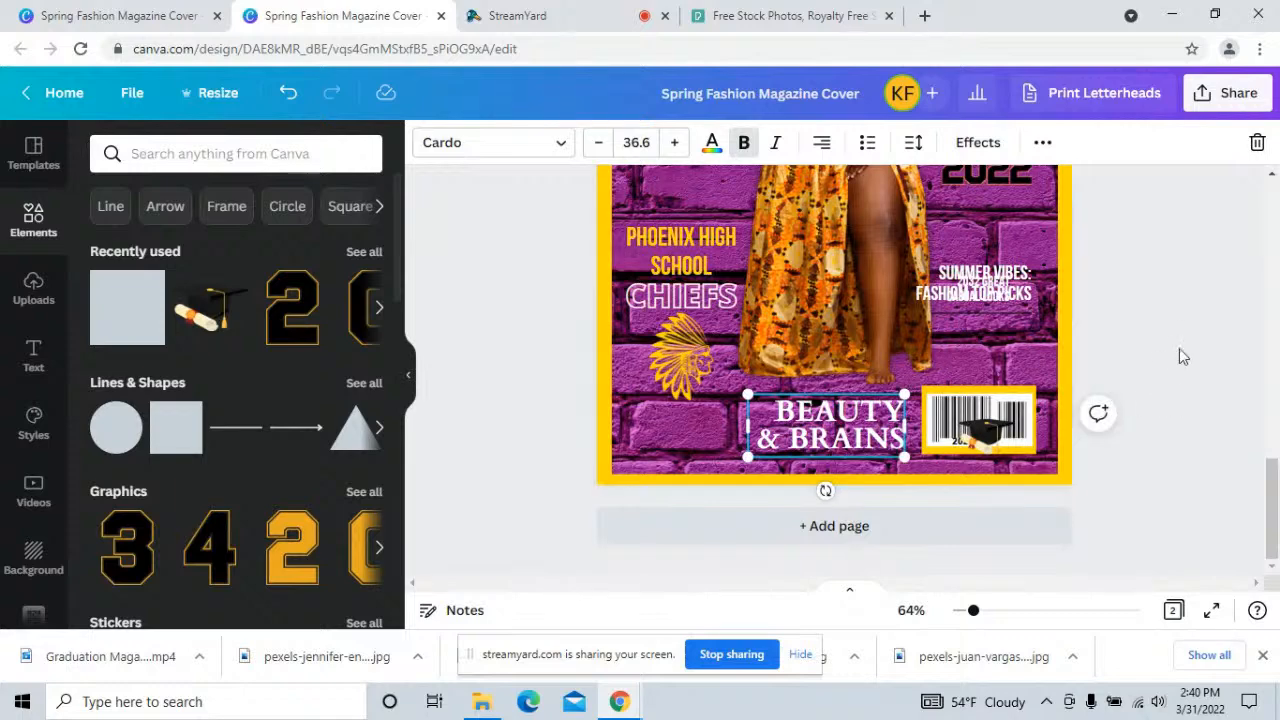
pyautogui.click(1150, 302)
# - Shift the yellow chief head graphic and the "CHIEFS" text slightly down below "PHOENIX HIGH SCHOOL"
pyautogui.scroll(2, 1148, 312)
pyautogui.scroll(2, 1150, 340)
pyautogui.scroll(-4, 1150, 344)
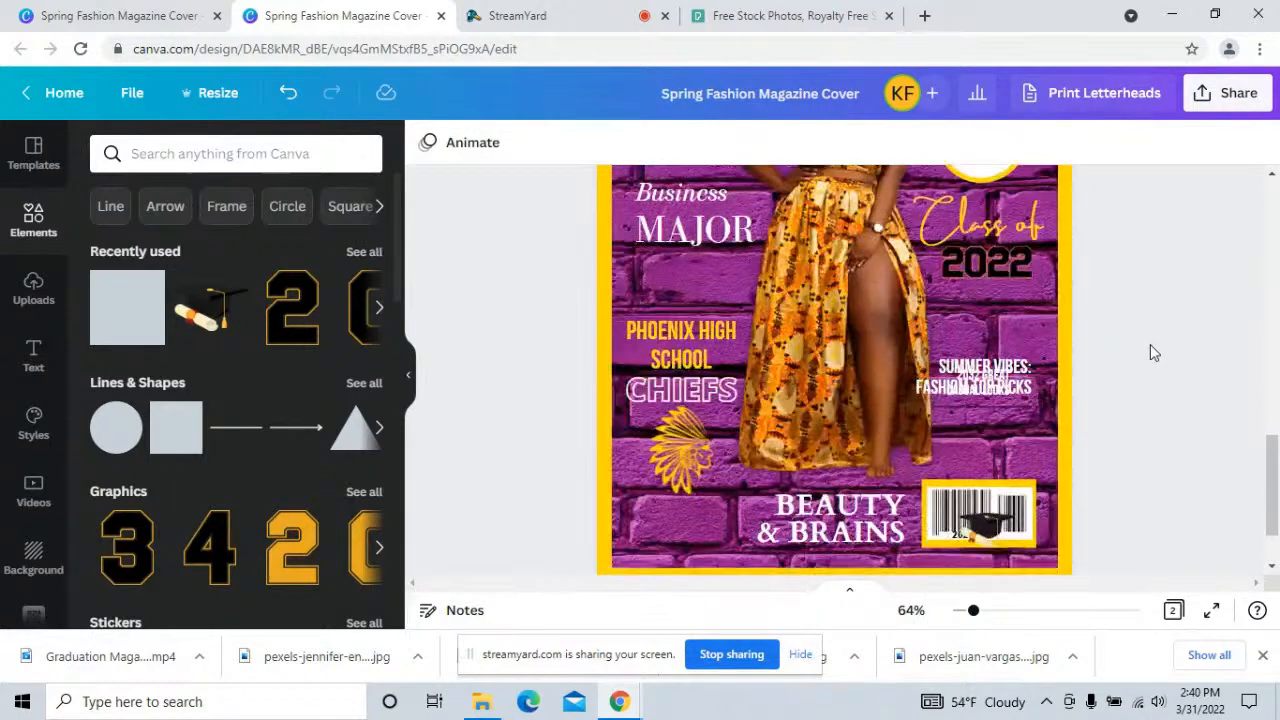
pyautogui.click(1013, 289)
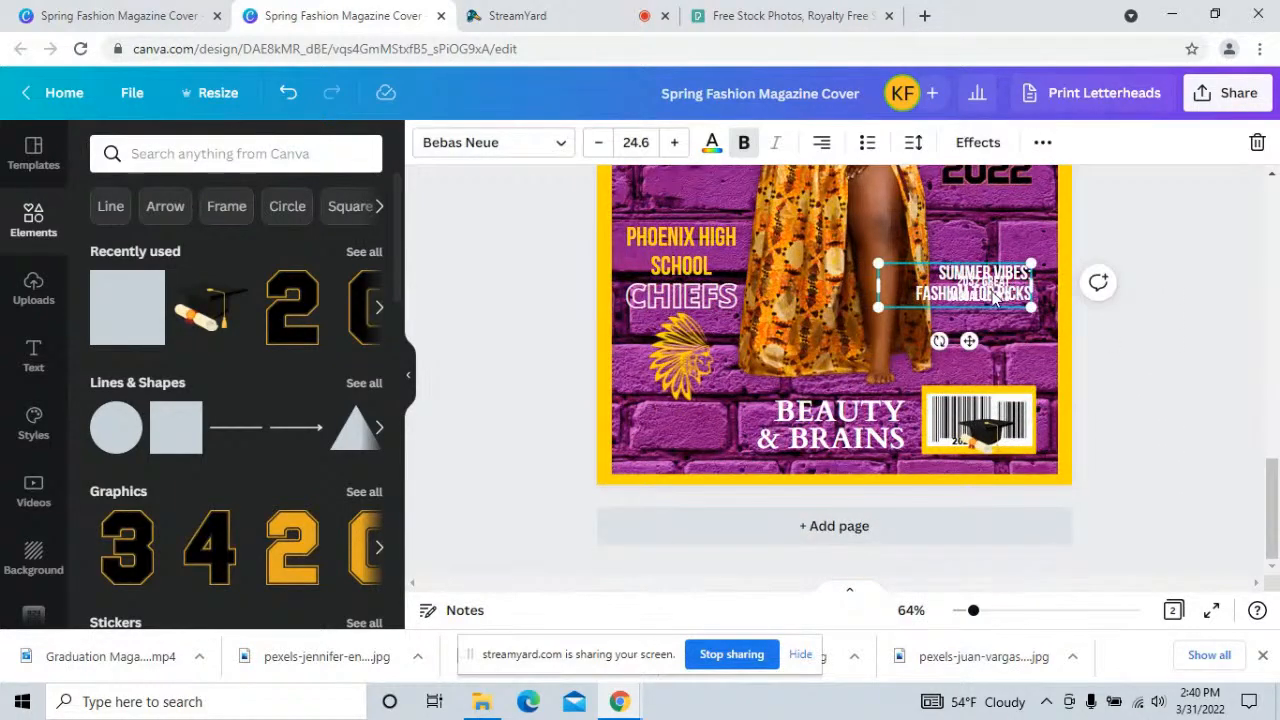
pyautogui.click(692, 362)
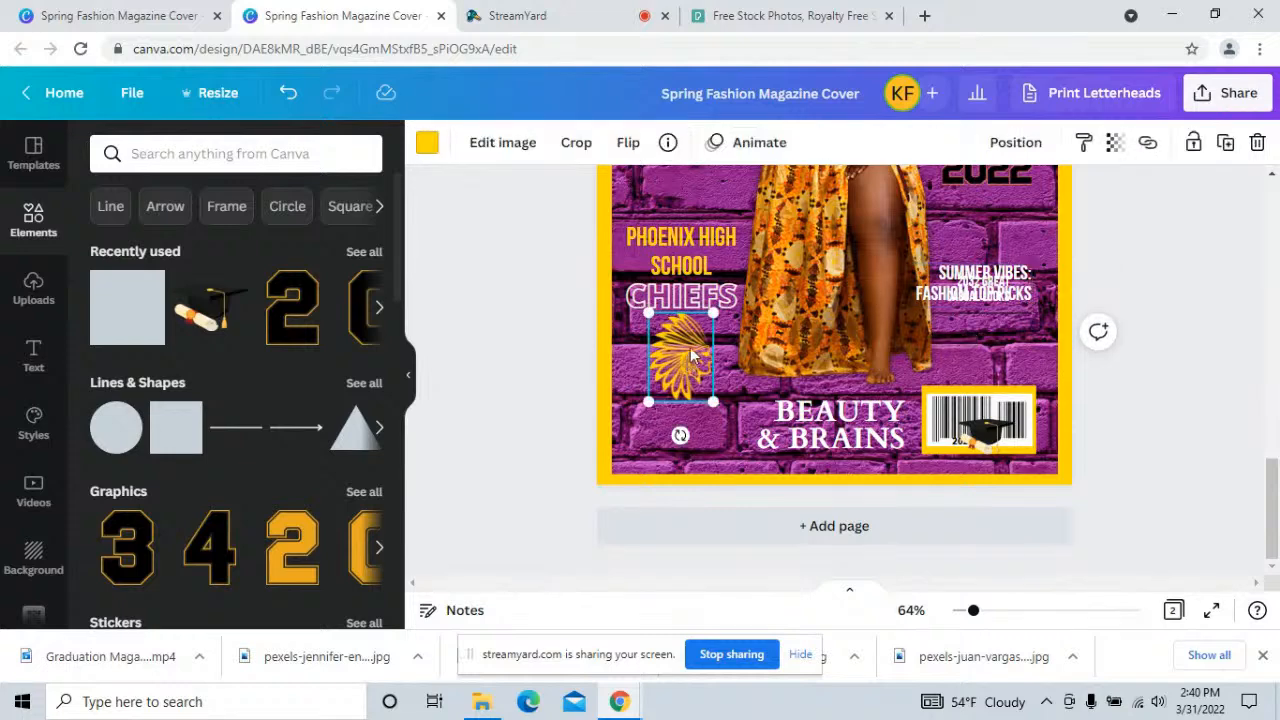
pyautogui.scroll(1, 708, 348)
pyautogui.scroll(2, 706, 345)
pyautogui.scroll(-3, 690, 356)
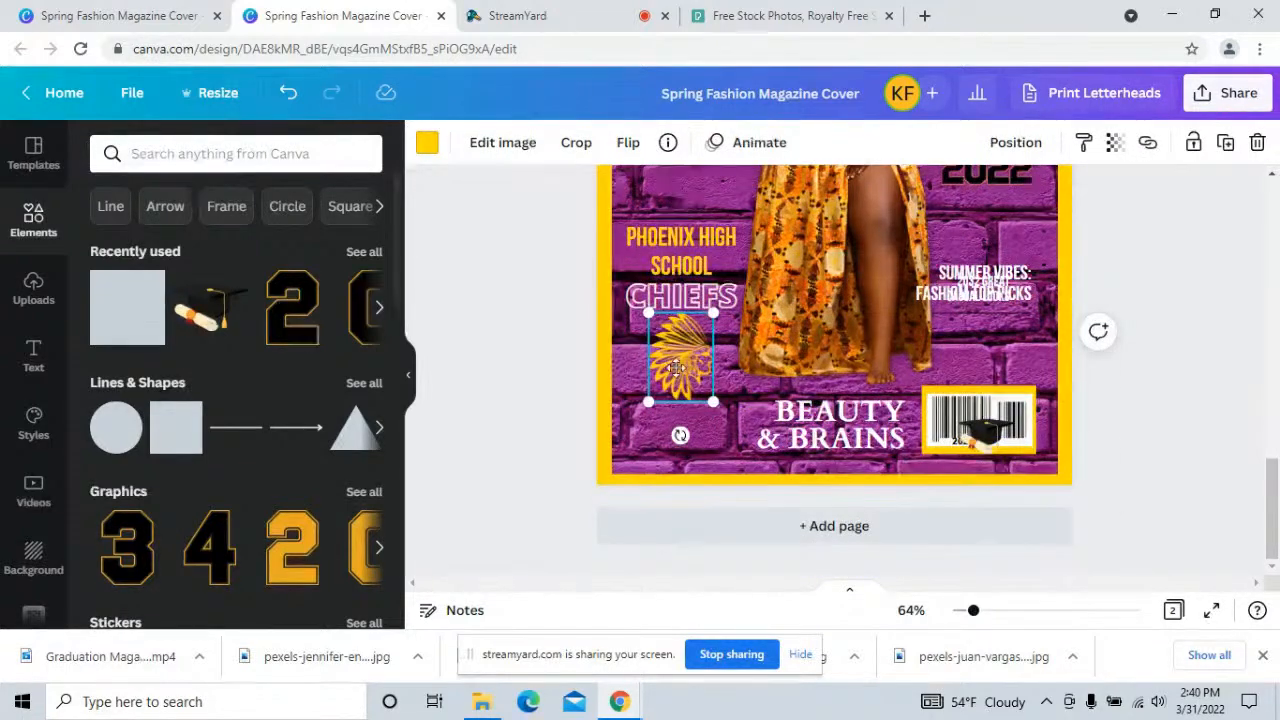
pyautogui.click(675, 302)
pyautogui.moveTo(675, 302); pyautogui.dragTo(677, 311)
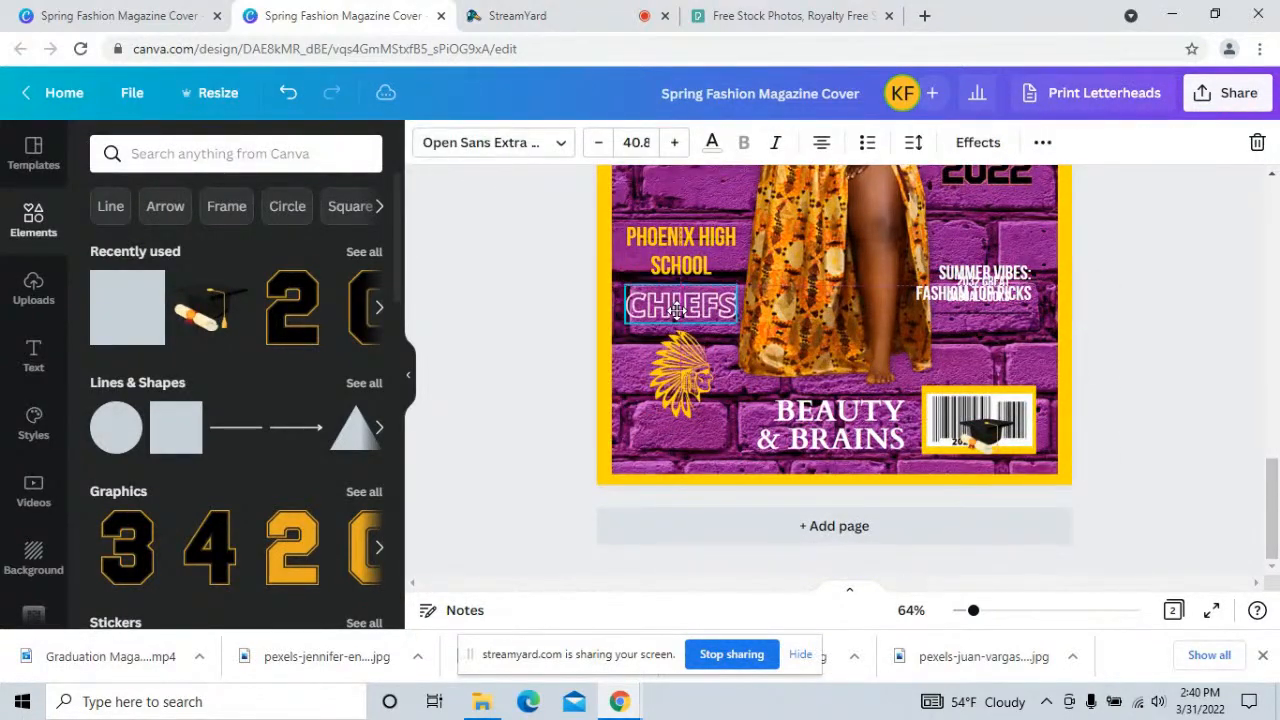
pyautogui.click(685, 274)
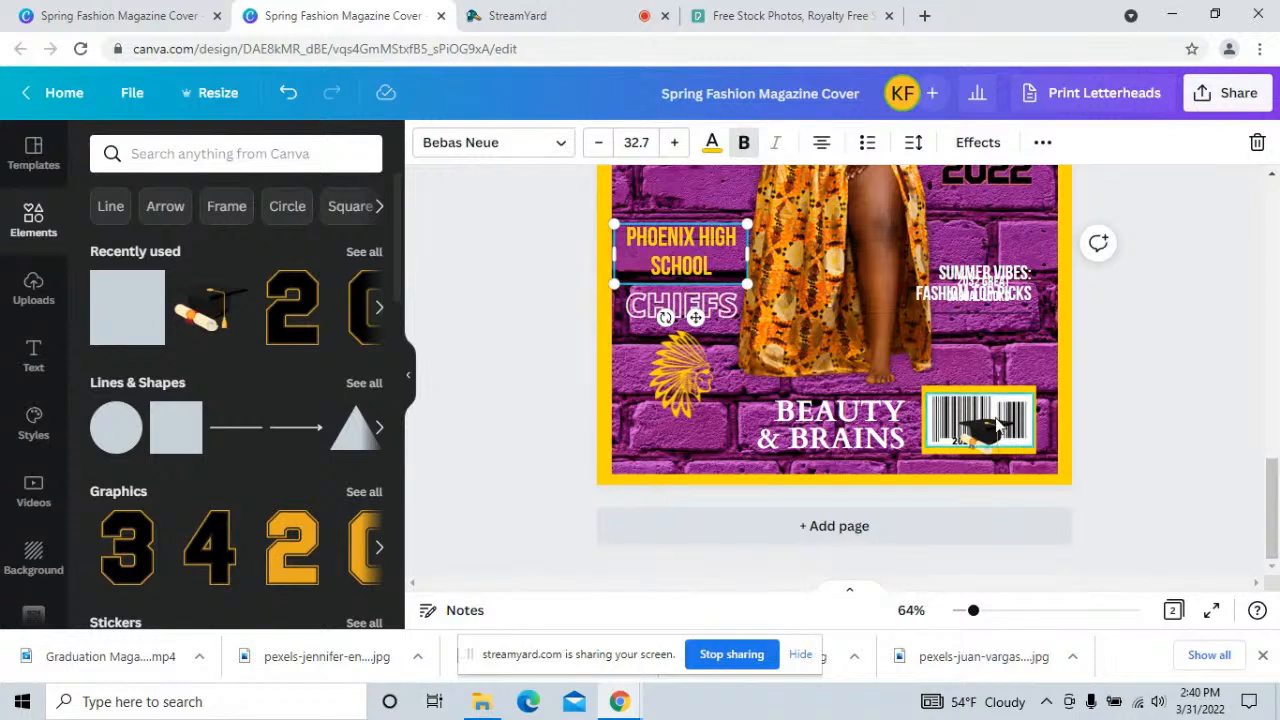
# - Separate the overlapping leftover texts above the barcode and delete both the casual looks line and the "SUMMER VIBES" fashion picks text
pyautogui.click(985, 285)
pyautogui.moveTo(985, 285); pyautogui.dragTo(956, 244)
pyautogui.click(1006, 284)
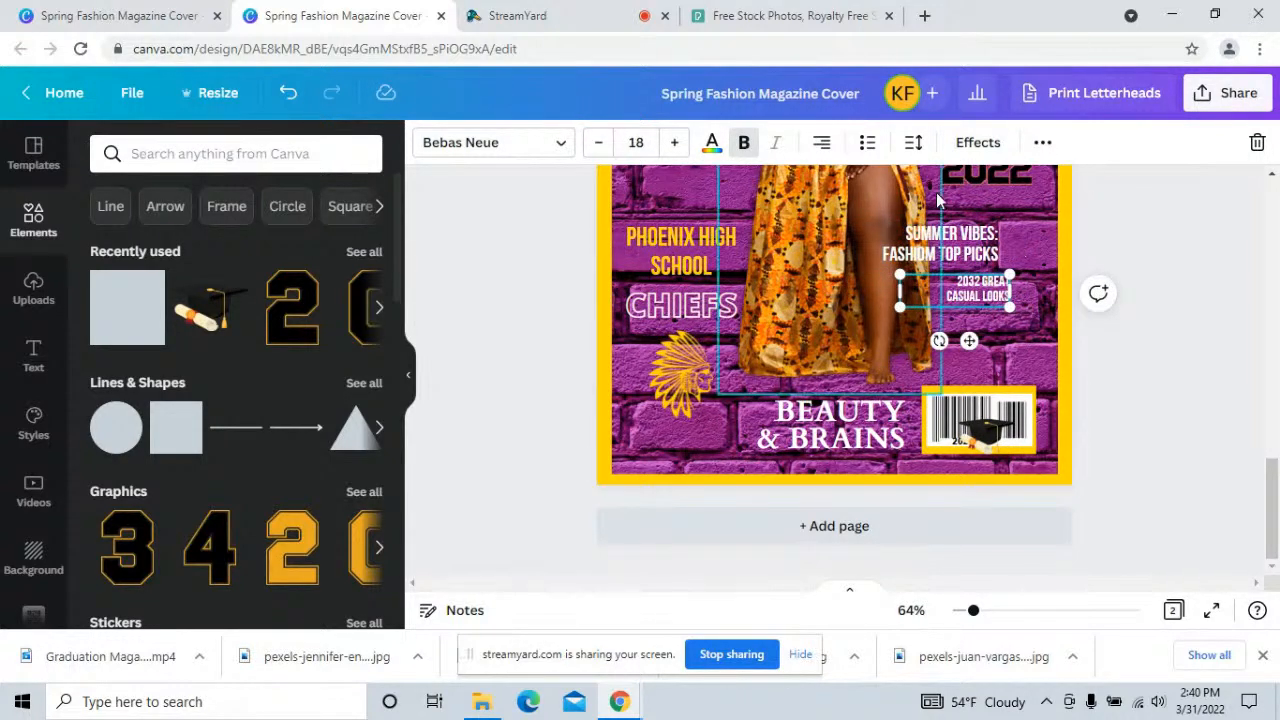
pyautogui.click(1256, 146)
pyautogui.click(940, 245)
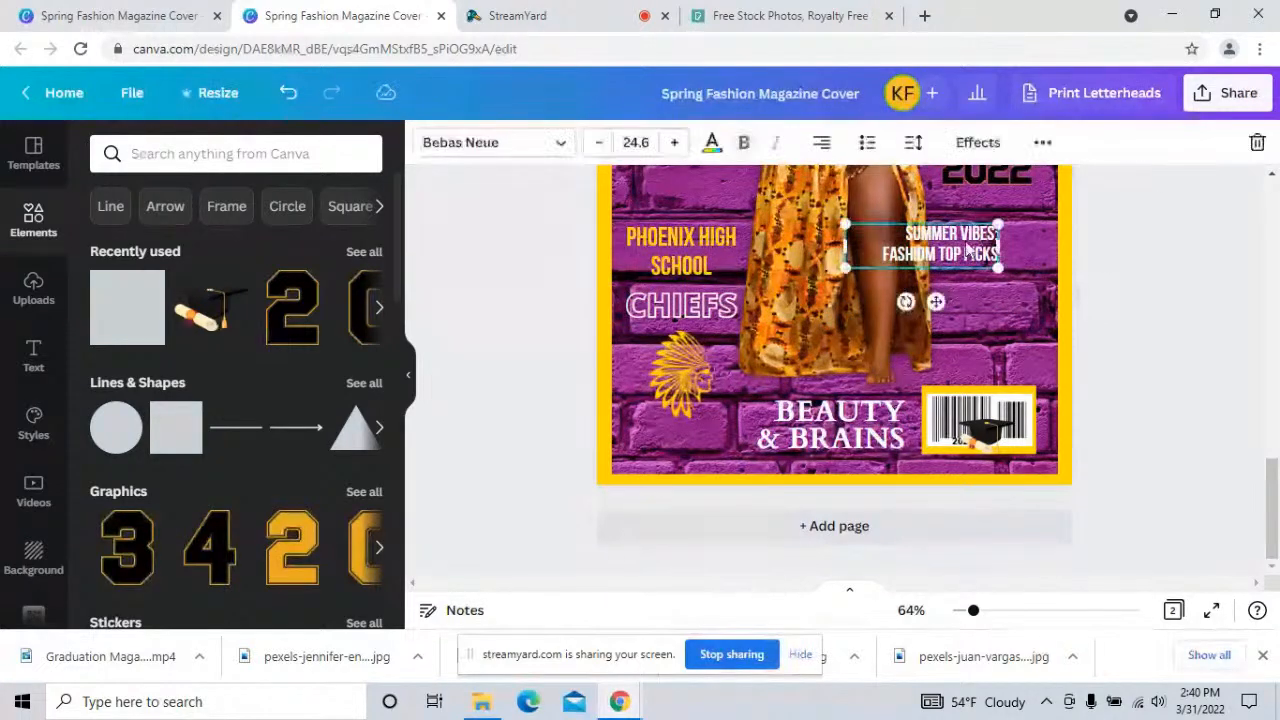
pyautogui.click(1257, 143)
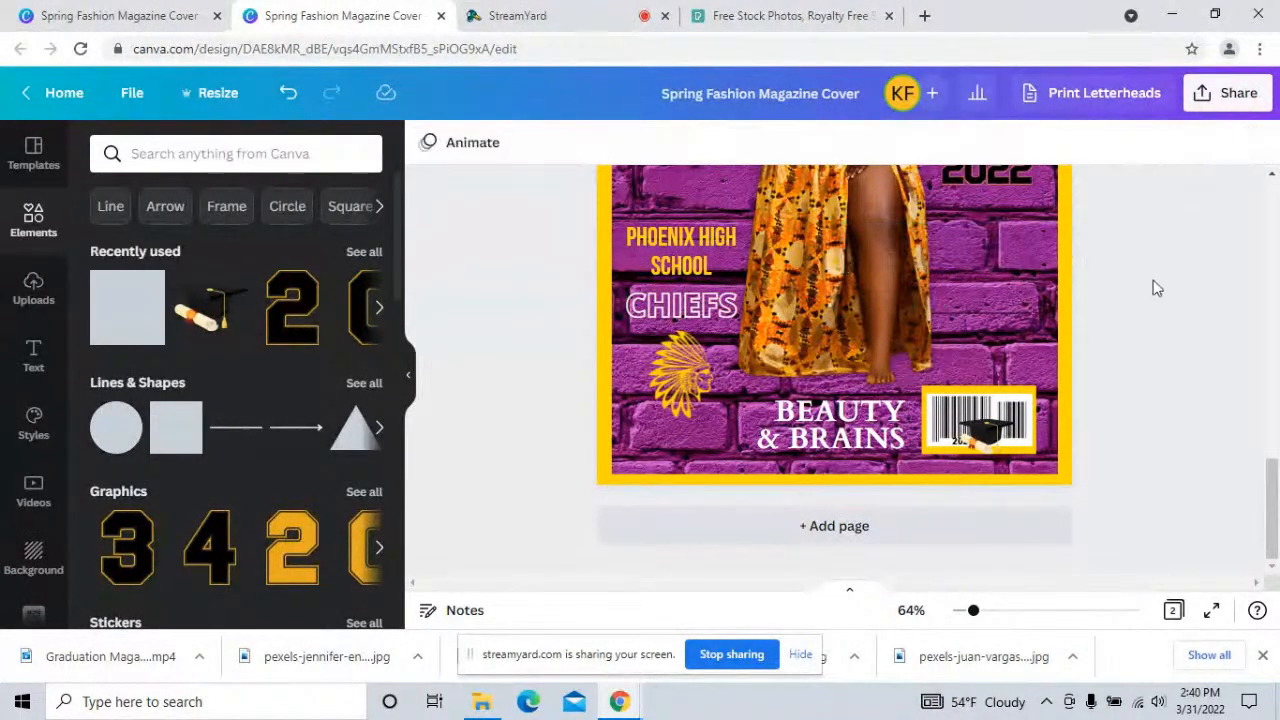
# - Try to copy the "SMART CLASSY TALENTED" text from the yellow cover on page 1
pyautogui.scroll(3, 1175, 290)
pyautogui.scroll(-4, 1197, 319)
pyautogui.scroll(10, 1197, 319)
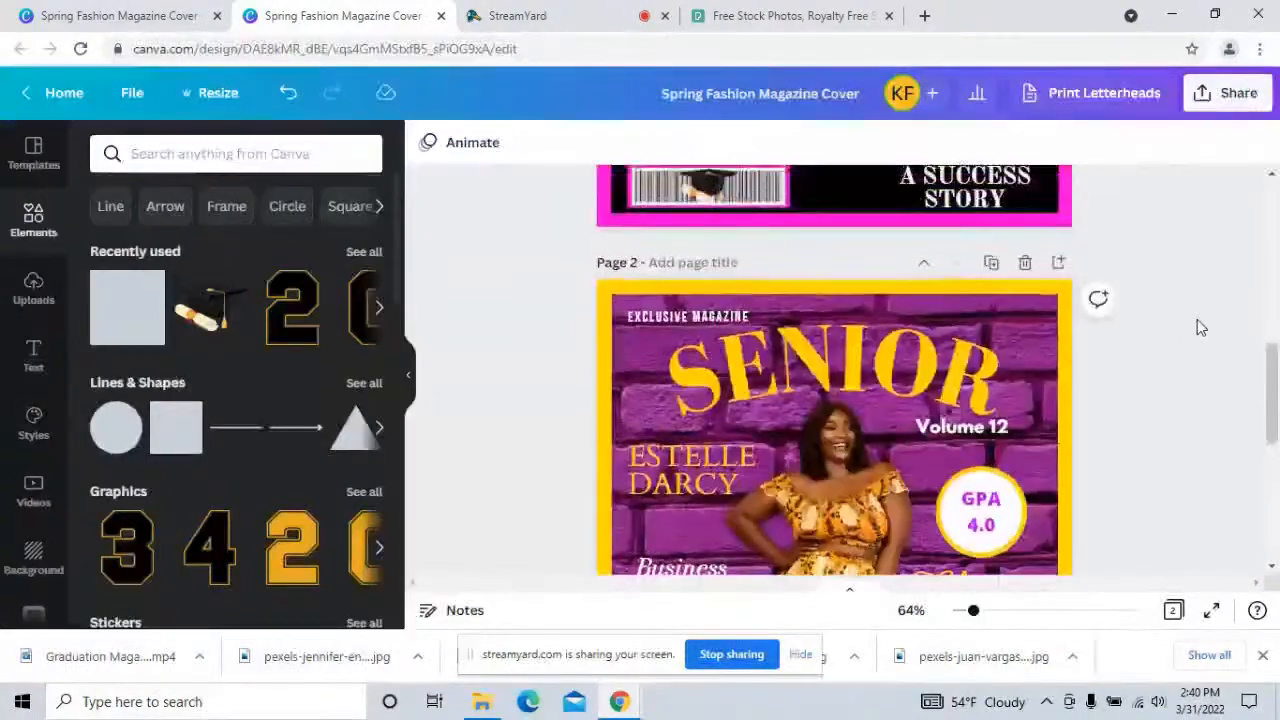
pyautogui.scroll(-1, 1176, 360)
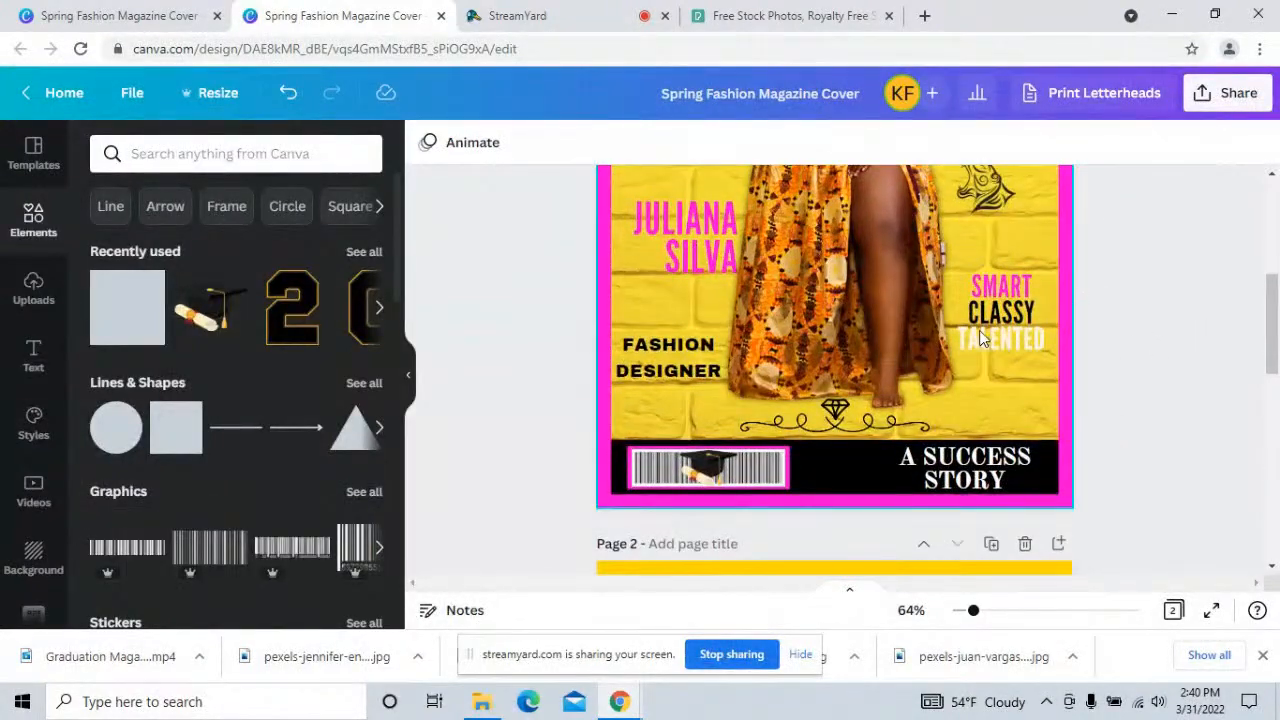
pyautogui.rightClick(1015, 316)
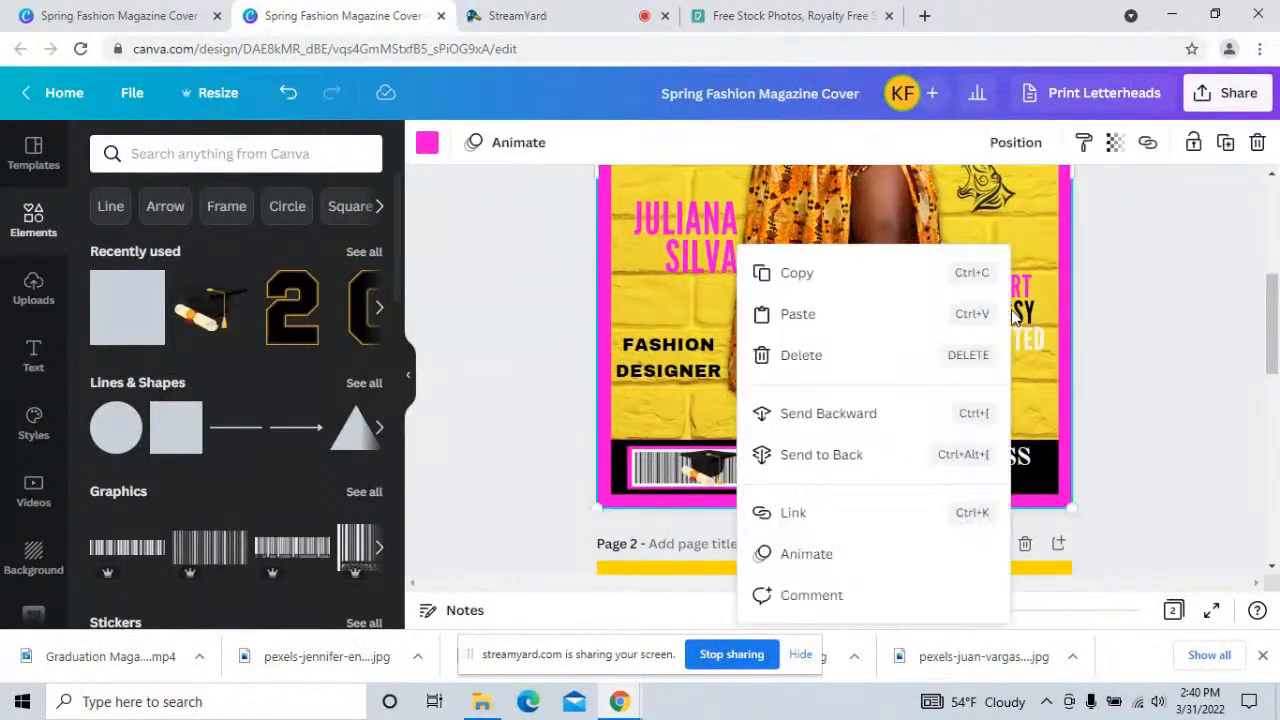
pyautogui.click(812, 282)
pyautogui.scroll(-7, 1219, 371)
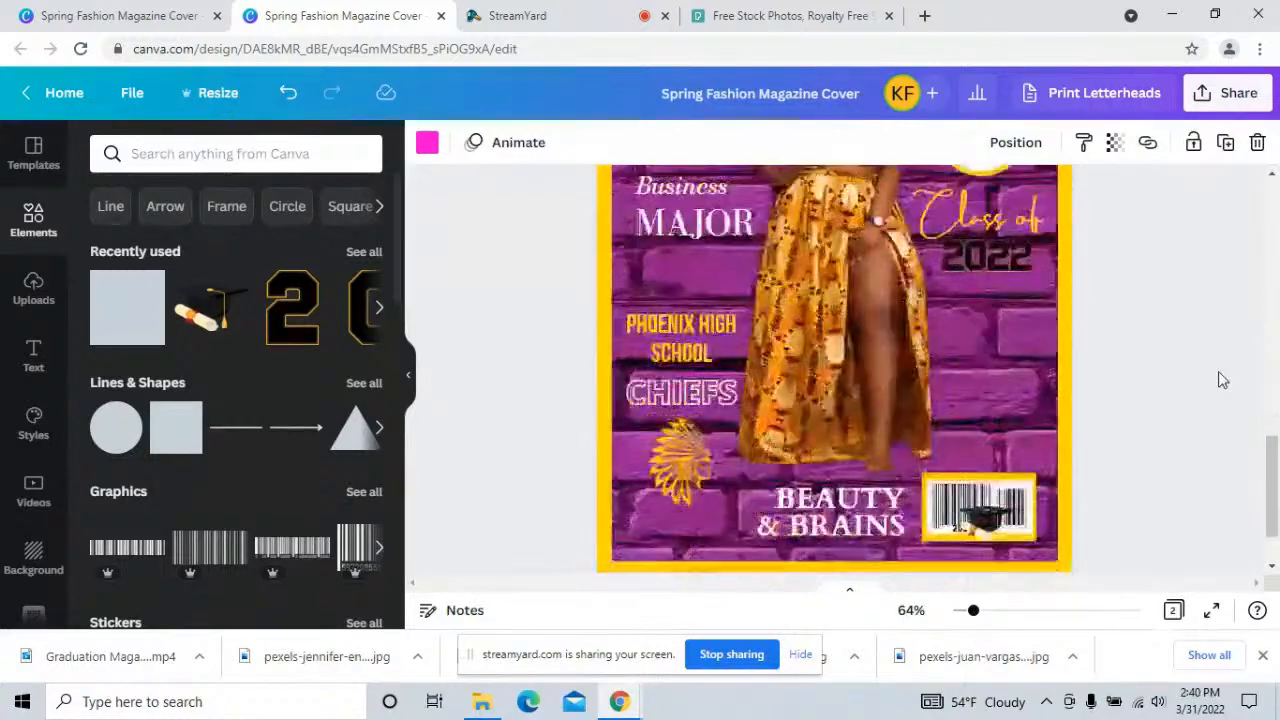
# - Delete the leftover line element on the bricks above the barcode on page 2
pyautogui.rightClick(950, 320)
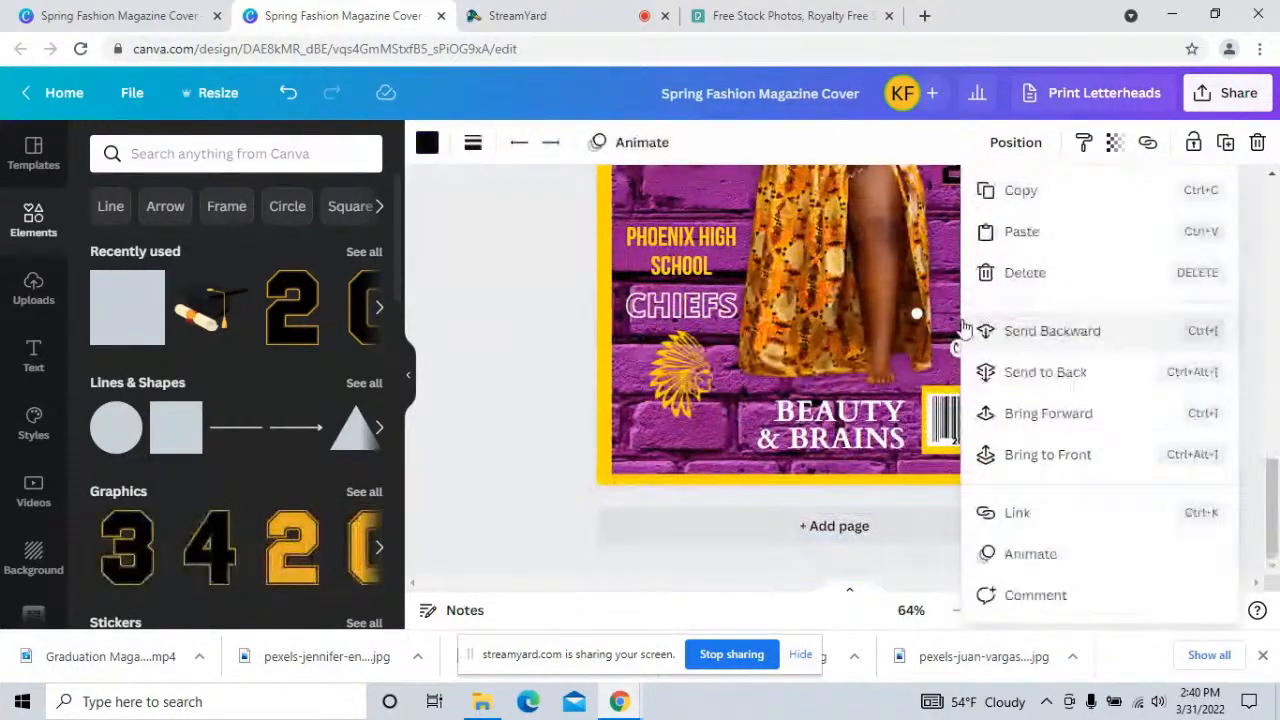
pyautogui.click(950, 320)
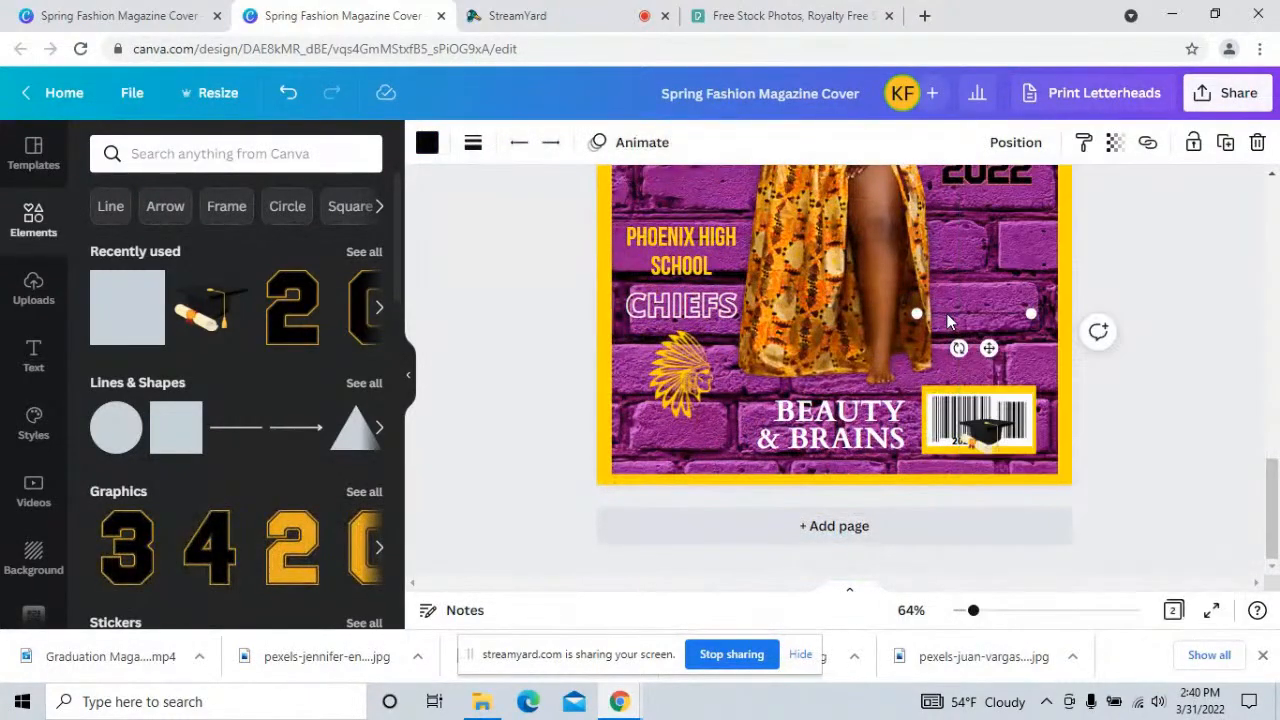
pyautogui.click(1257, 142)
# - Try to paste the copied text onto page 2, allowing the site to access the clipboard
pyautogui.rightClick(970, 264)
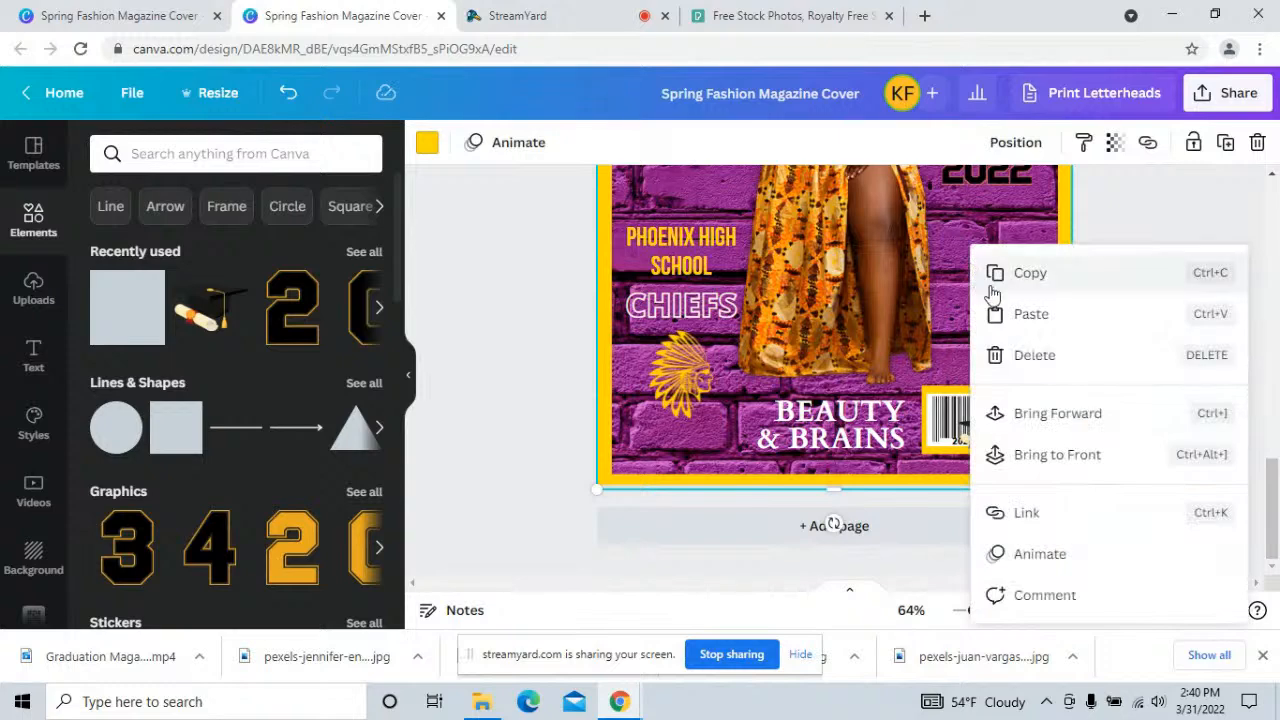
pyautogui.click(1000, 312)
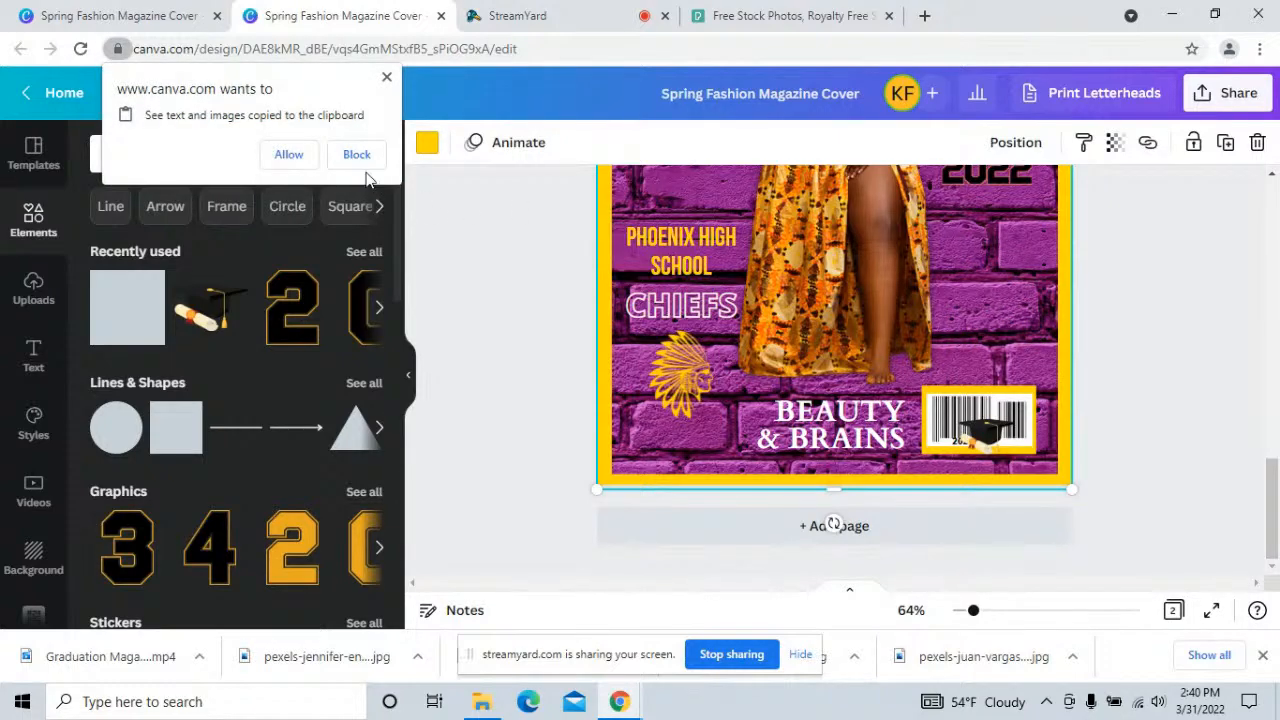
pyautogui.click(289, 154)
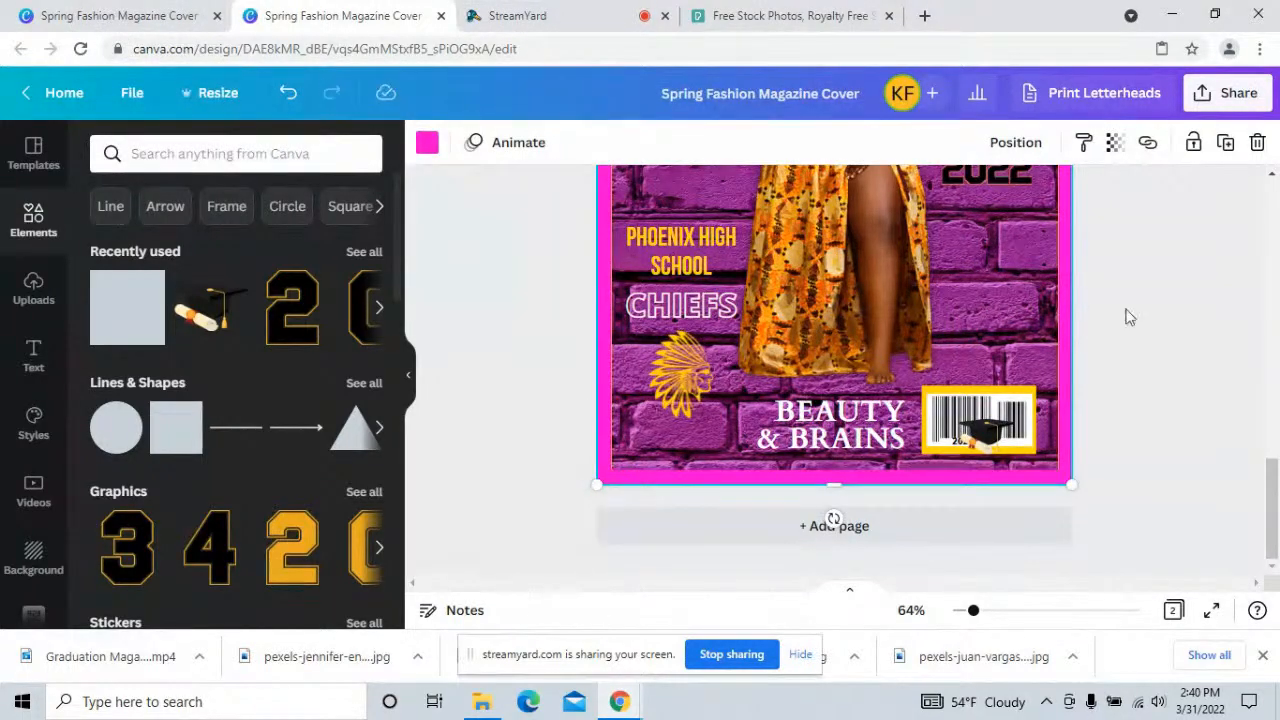
# - Undo the pasted pink frame on page 2
pyautogui.scroll(5, 1147, 321)
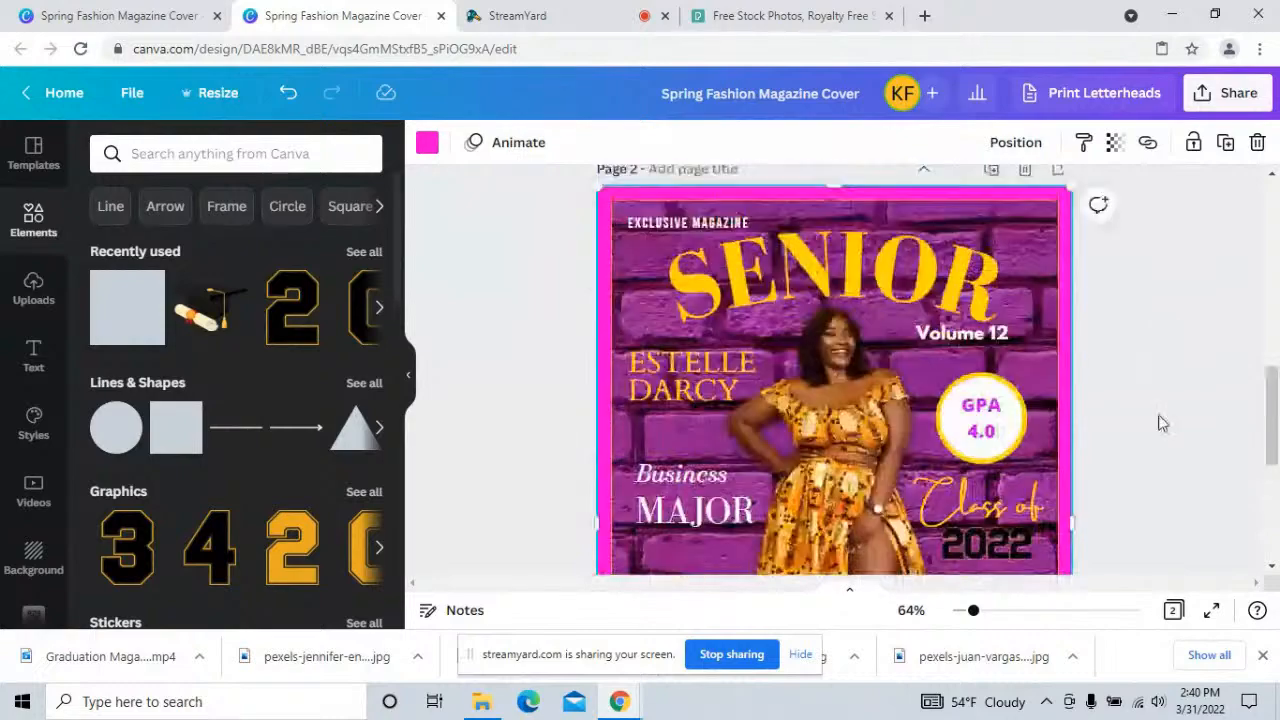
pyautogui.scroll(-5, 1160, 428)
pyautogui.scroll(7, 1157, 433)
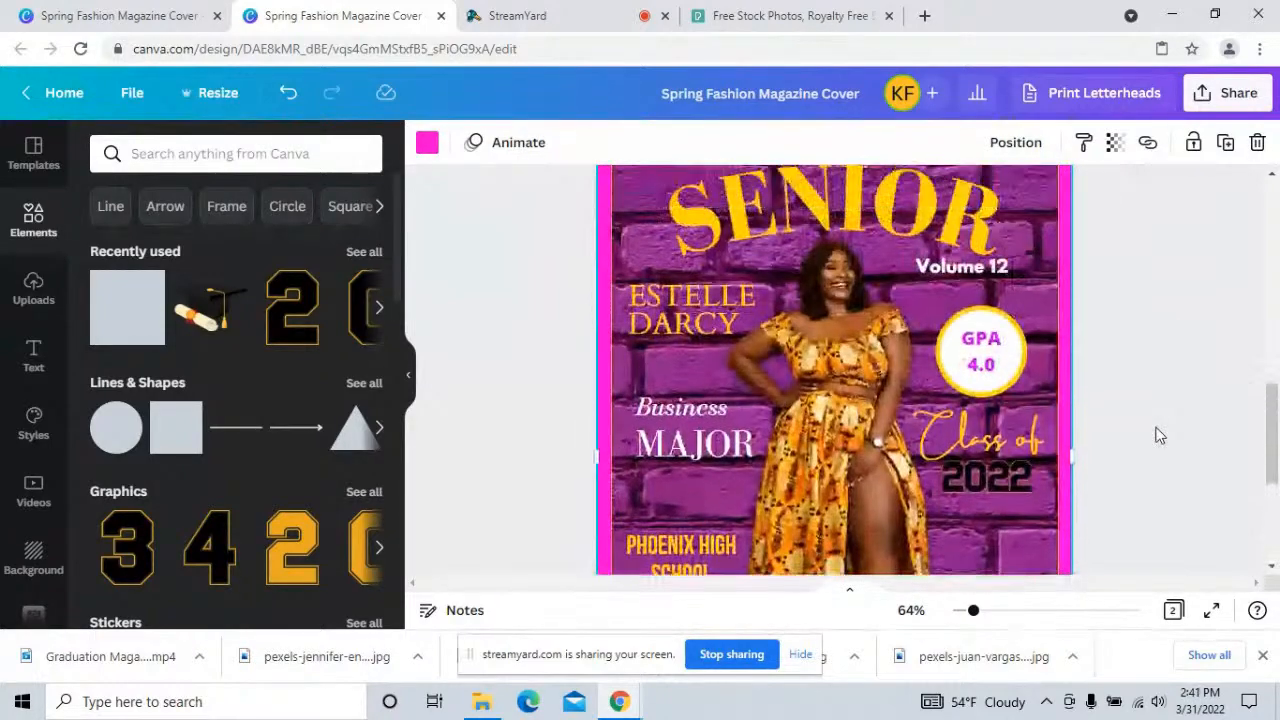
pyautogui.scroll(-2, 1157, 435)
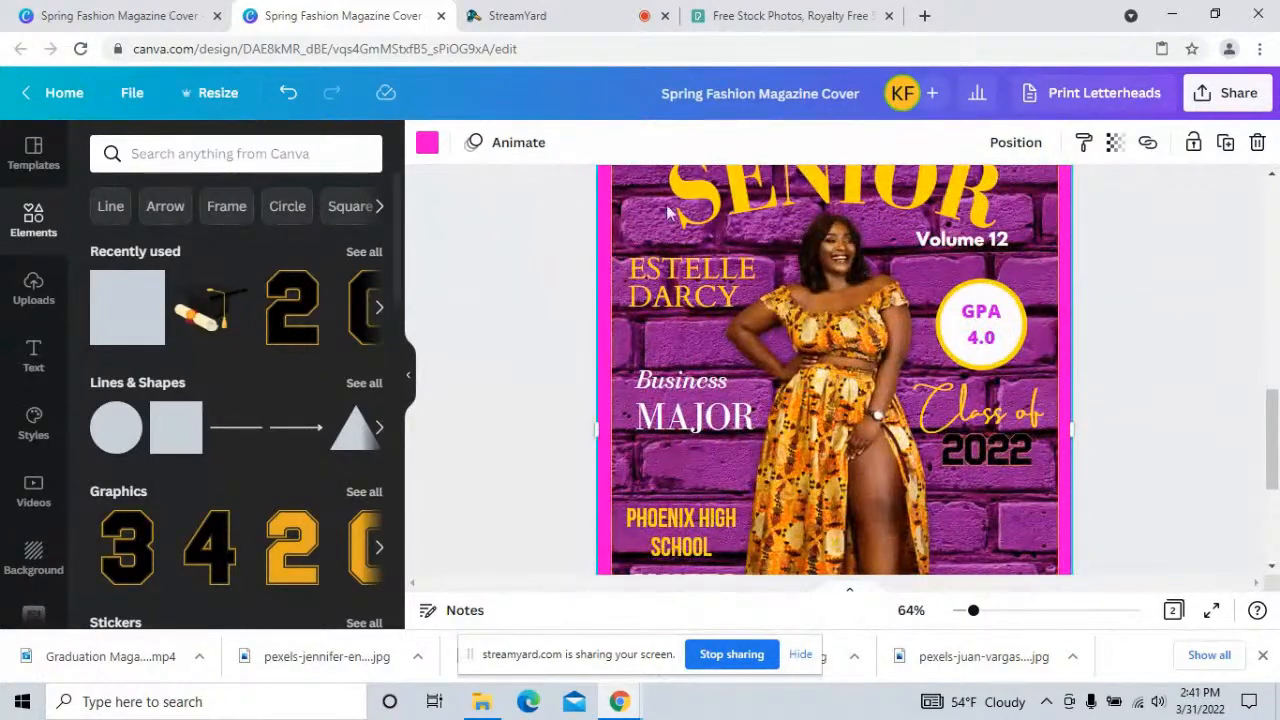
pyautogui.click(287, 93)
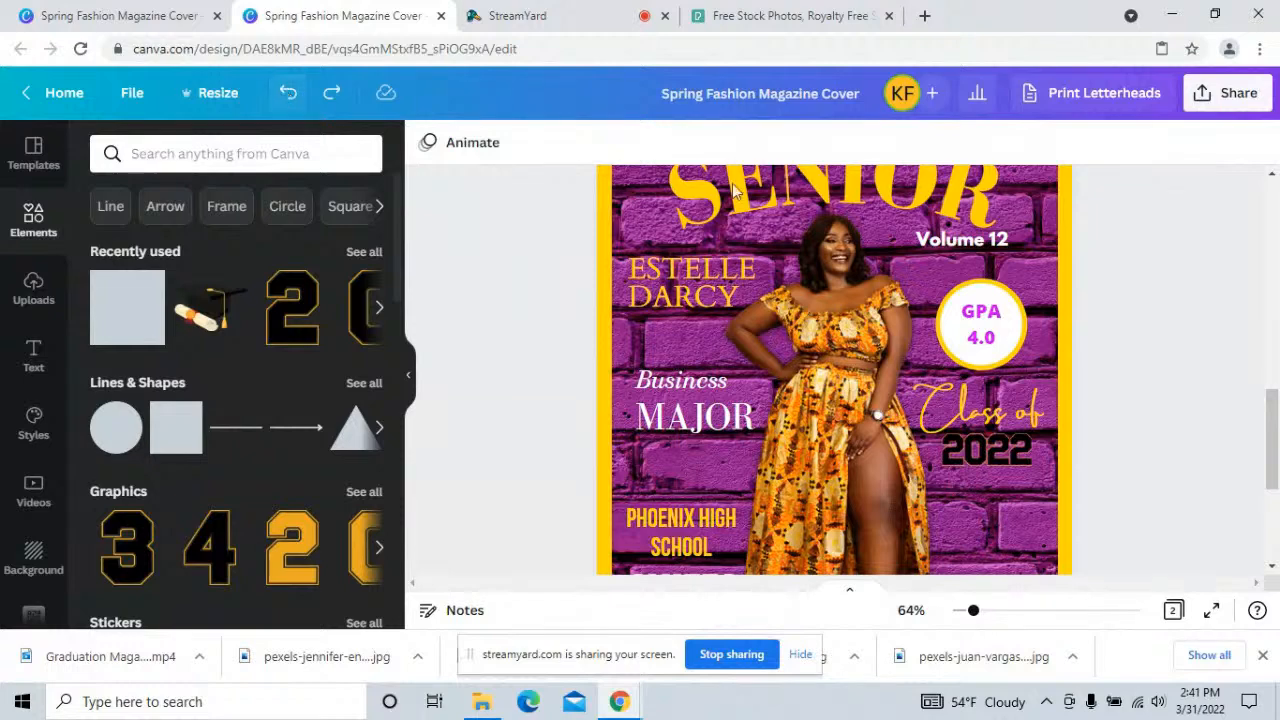
# - Send the pink page frame on page 1 to the back of the layer order
pyautogui.scroll(5, 1119, 284)
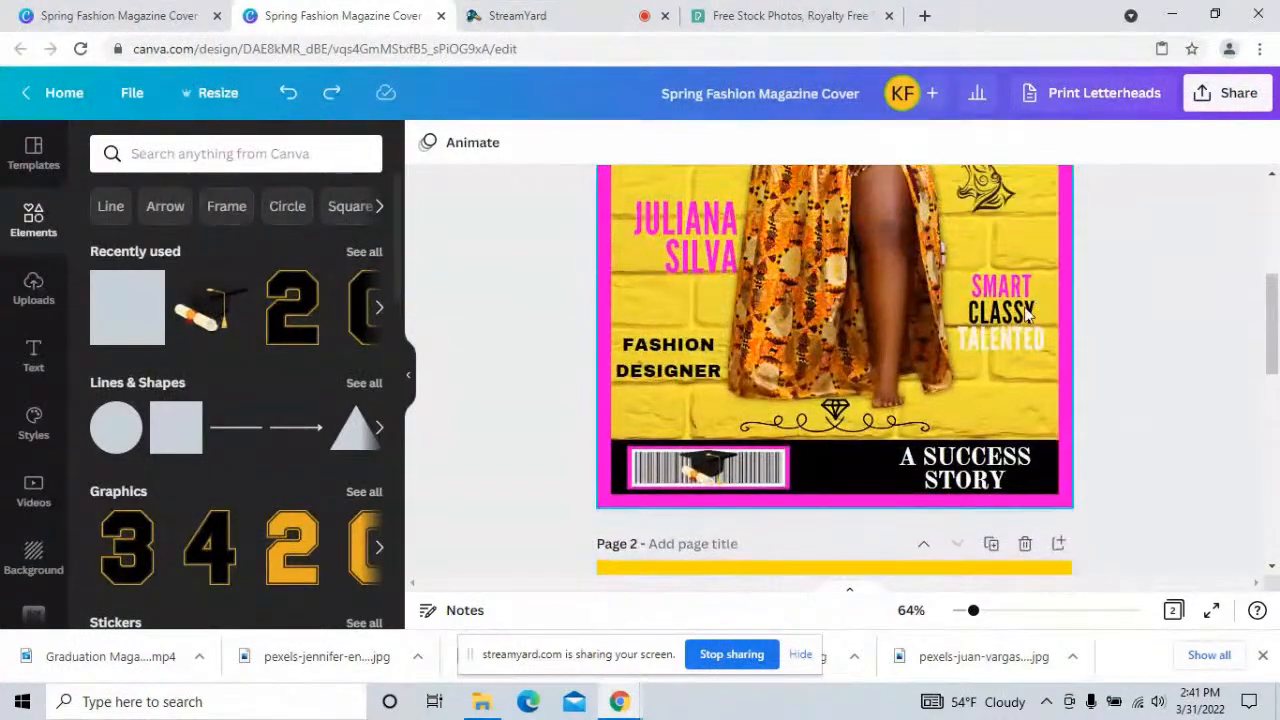
pyautogui.click(1066, 278)
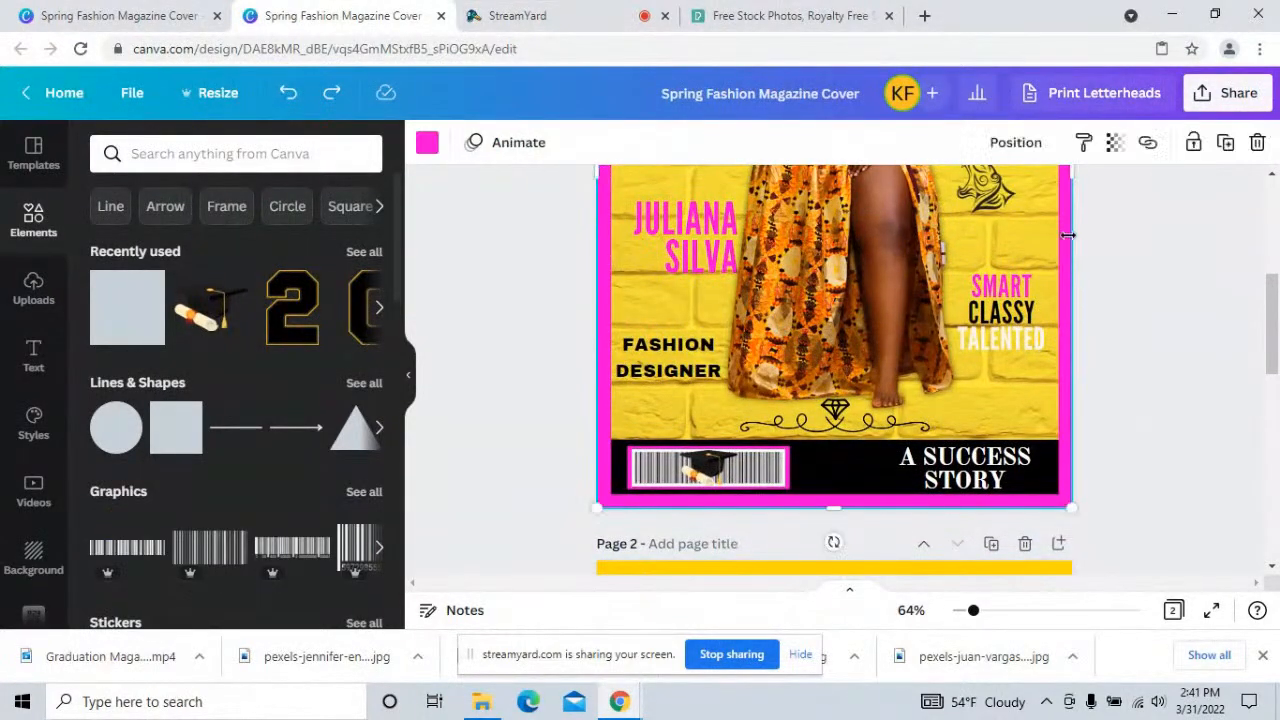
pyautogui.click(1016, 142)
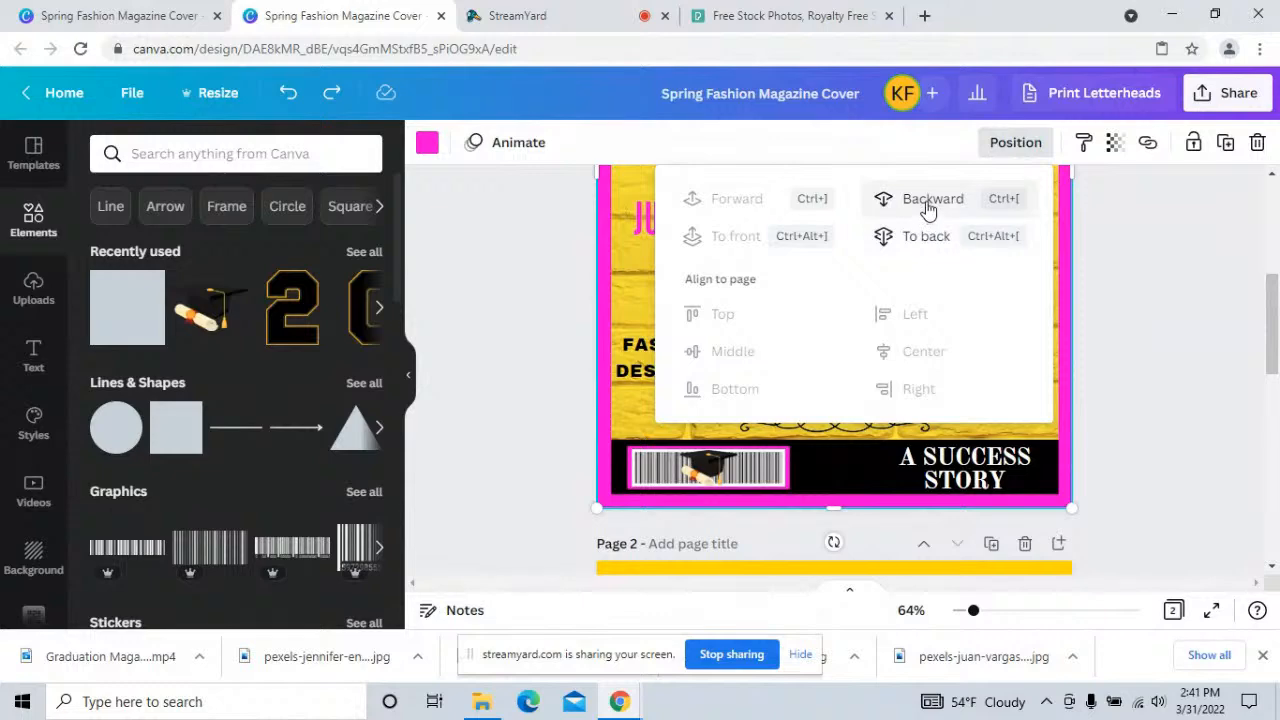
pyautogui.click(927, 236)
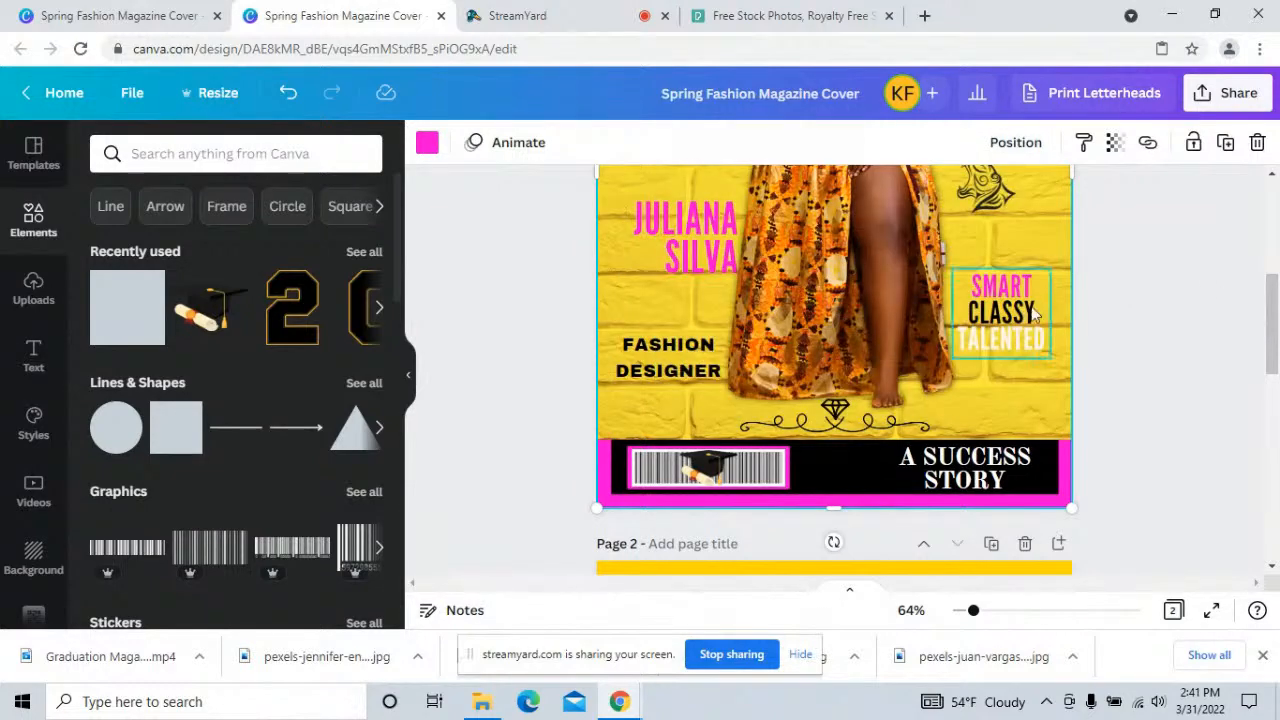
# - Copy the "SMART CLASSY TALENTED" text on page 1
pyautogui.click(1012, 316)
pyautogui.rightClick(1010, 312)
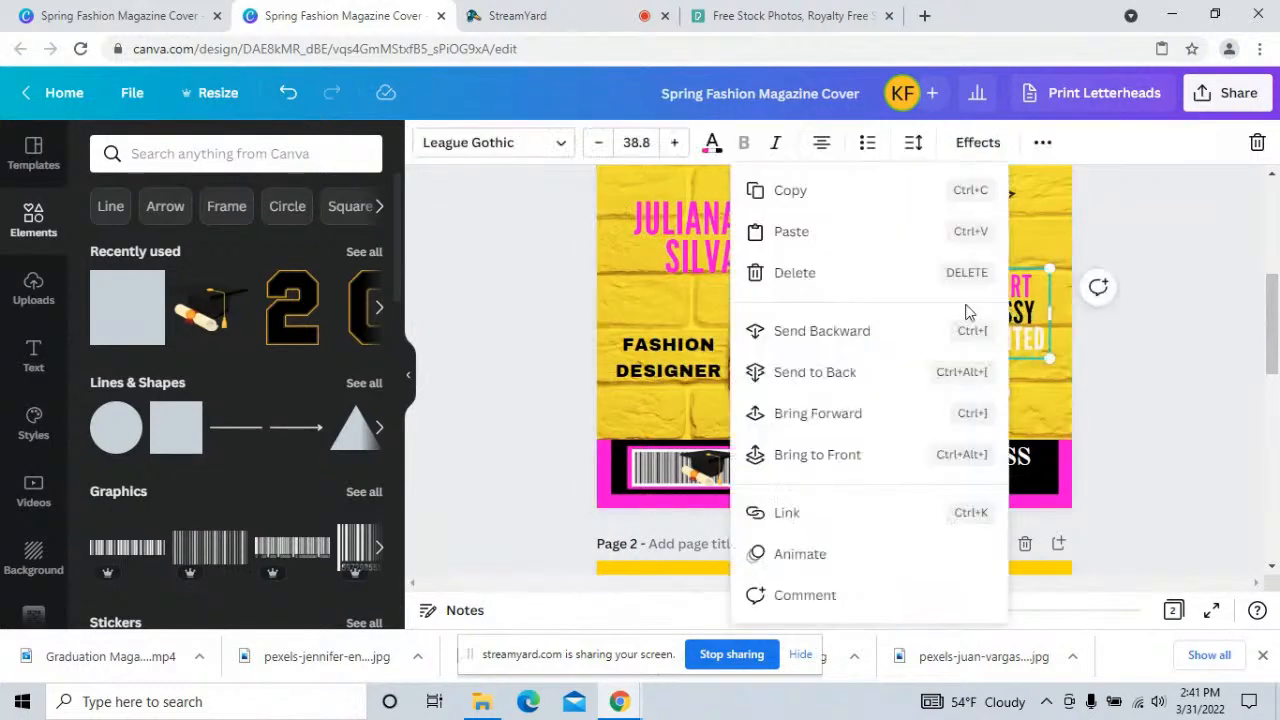
pyautogui.click(800, 192)
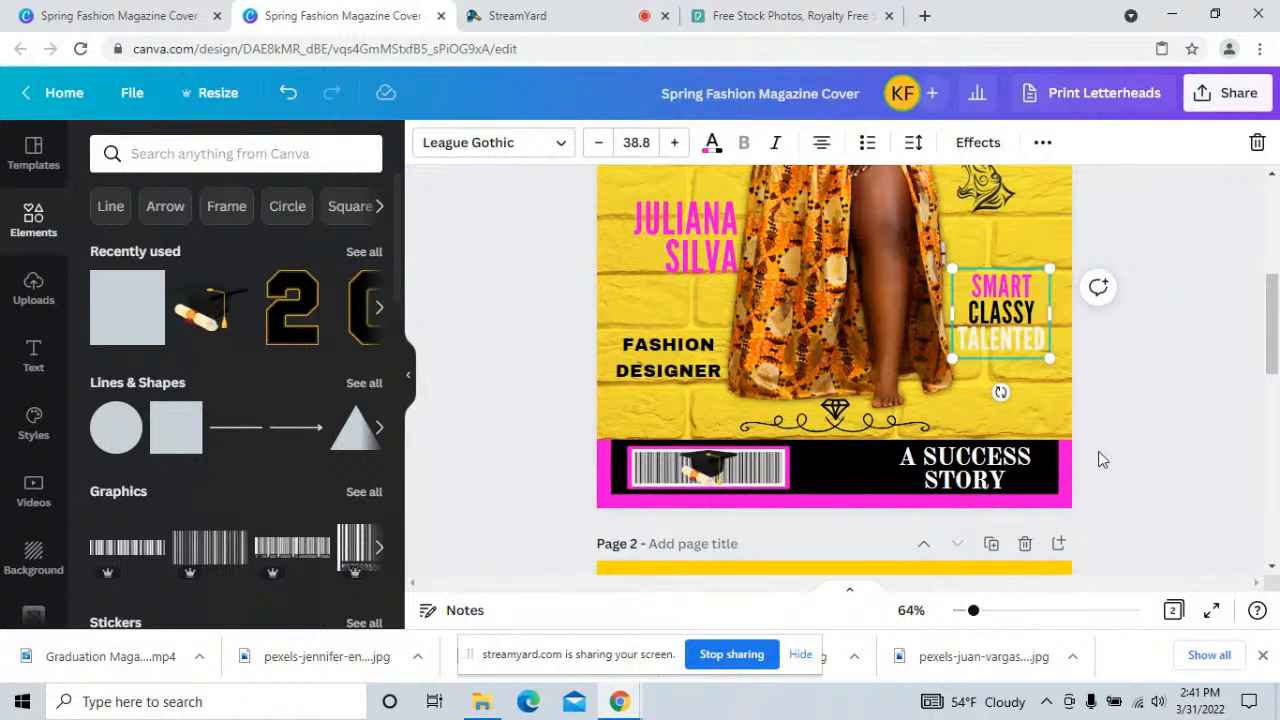
# - Bring the pink page frame on page 1 to the front of the layer order
pyautogui.click(1062, 470)
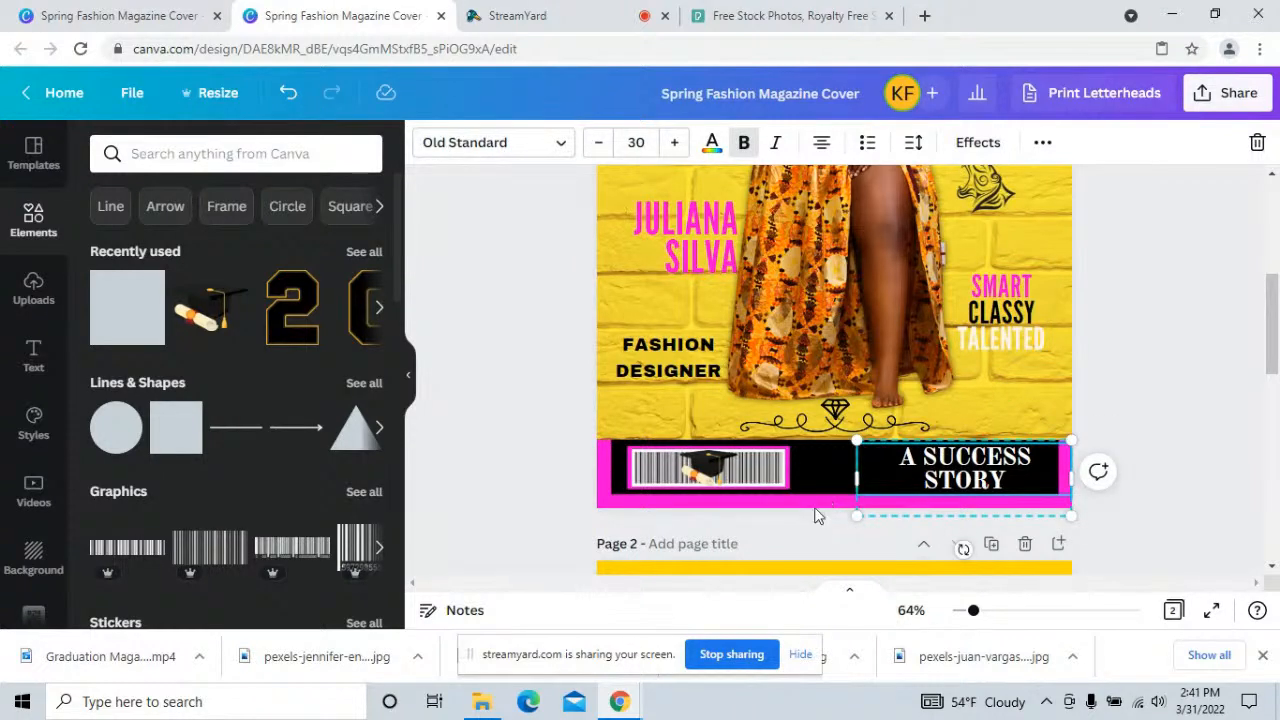
pyautogui.click(577, 490)
pyautogui.click(604, 501)
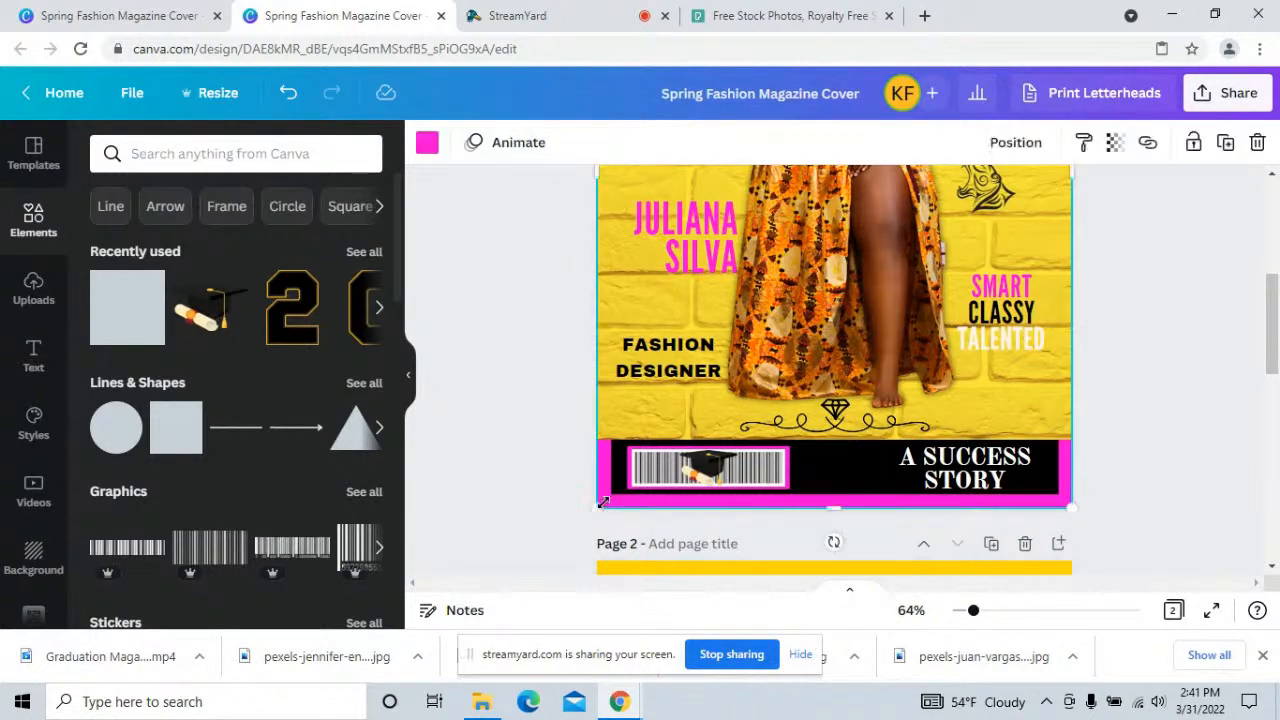
pyautogui.click(1016, 145)
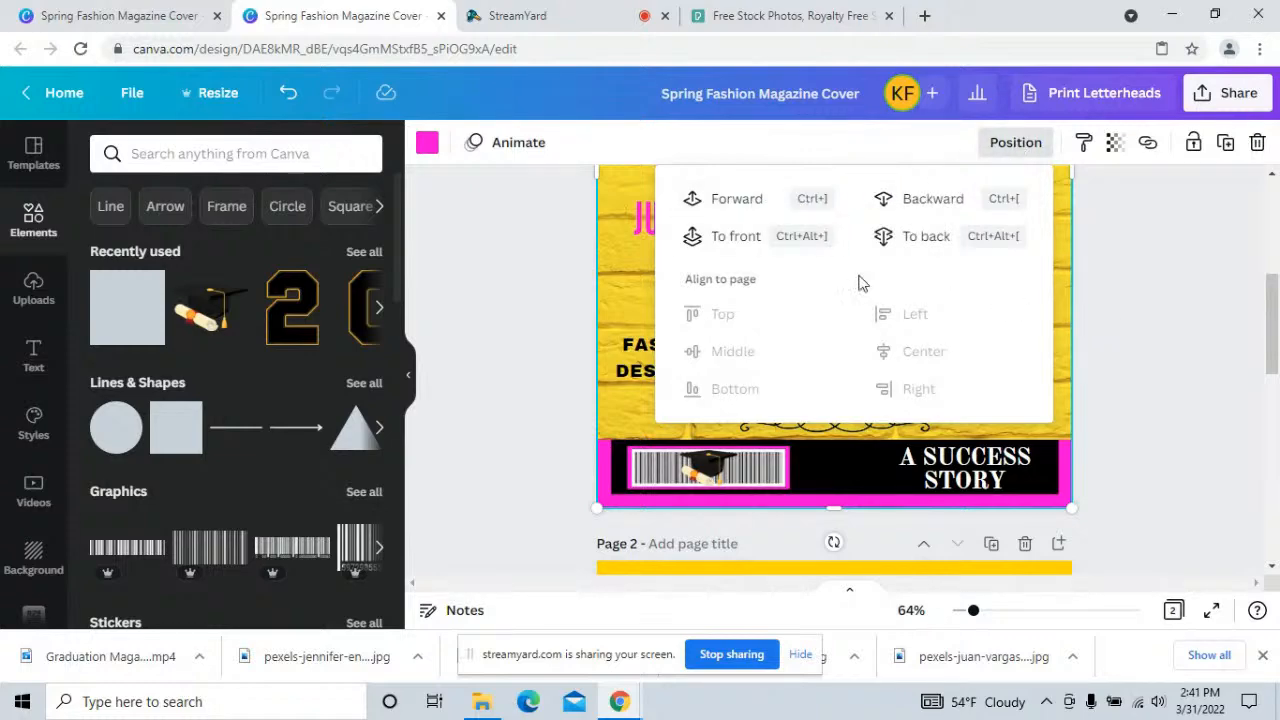
pyautogui.click(745, 237)
pyautogui.moveTo(1272, 318); pyautogui.dragTo(1272, 475)
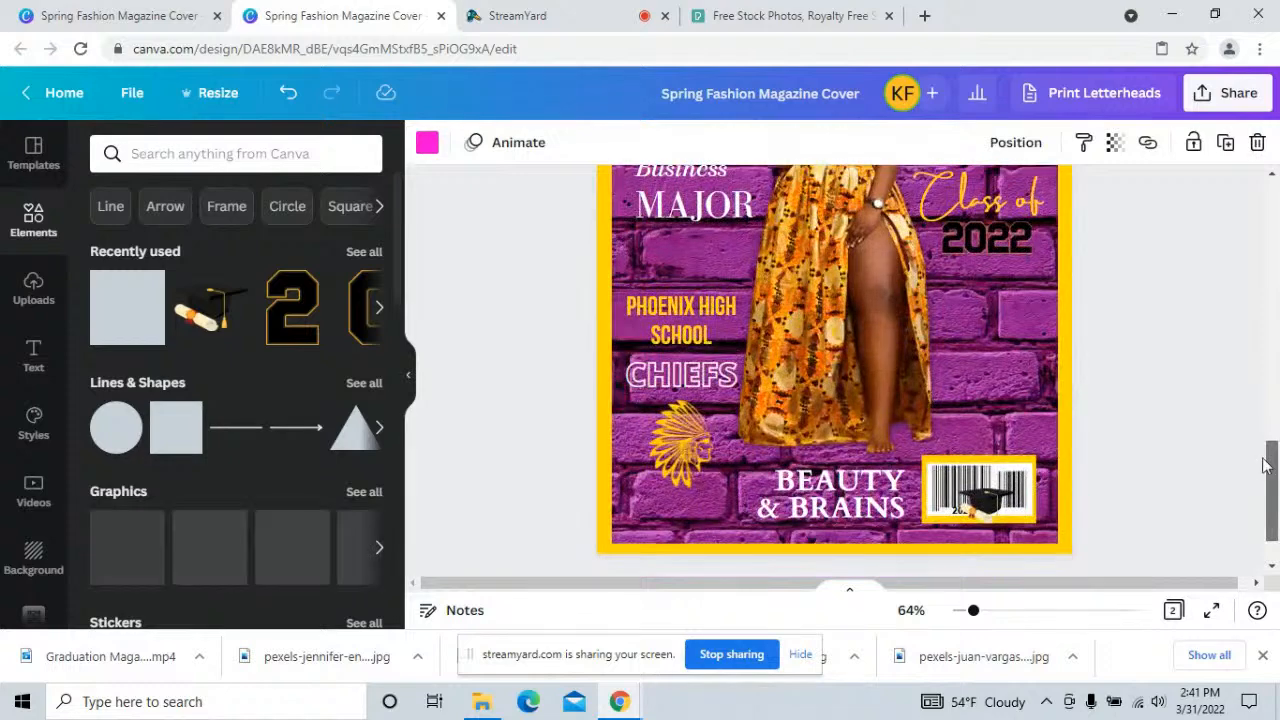
pyautogui.rightClick(965, 341)
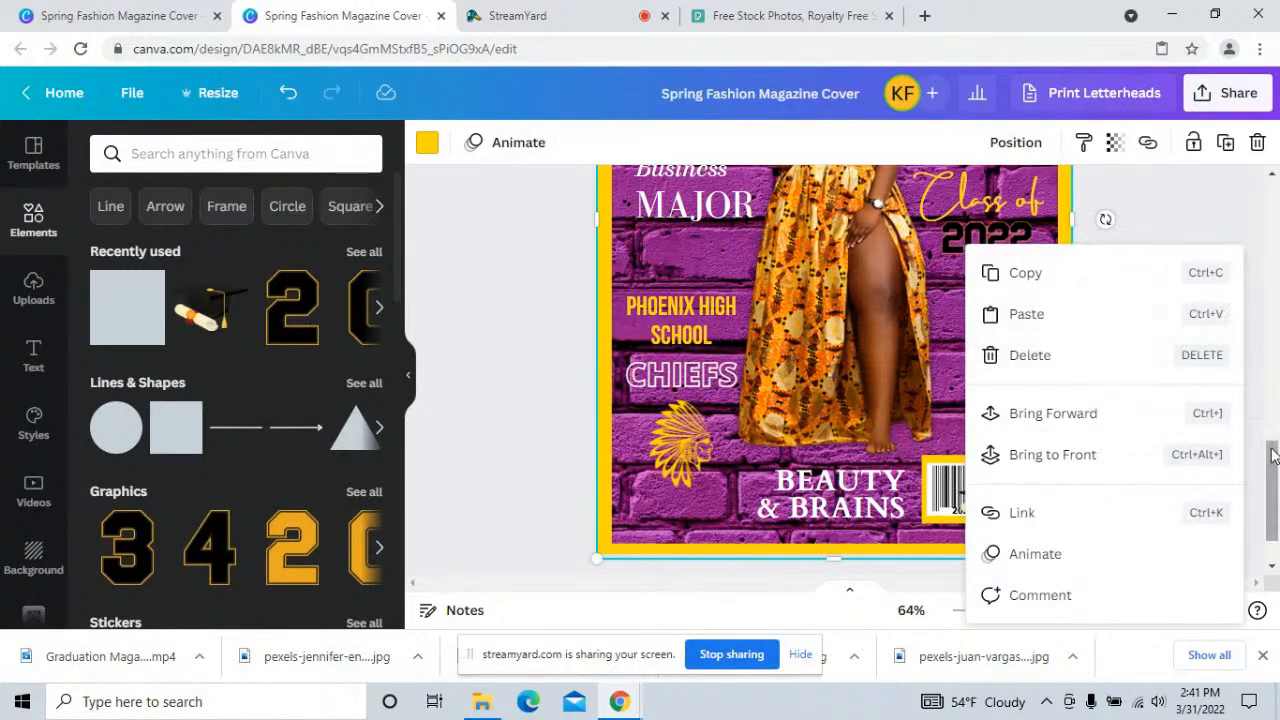
pyautogui.click(1210, 240)
pyautogui.moveTo(1270, 450); pyautogui.dragTo(1174, 329)
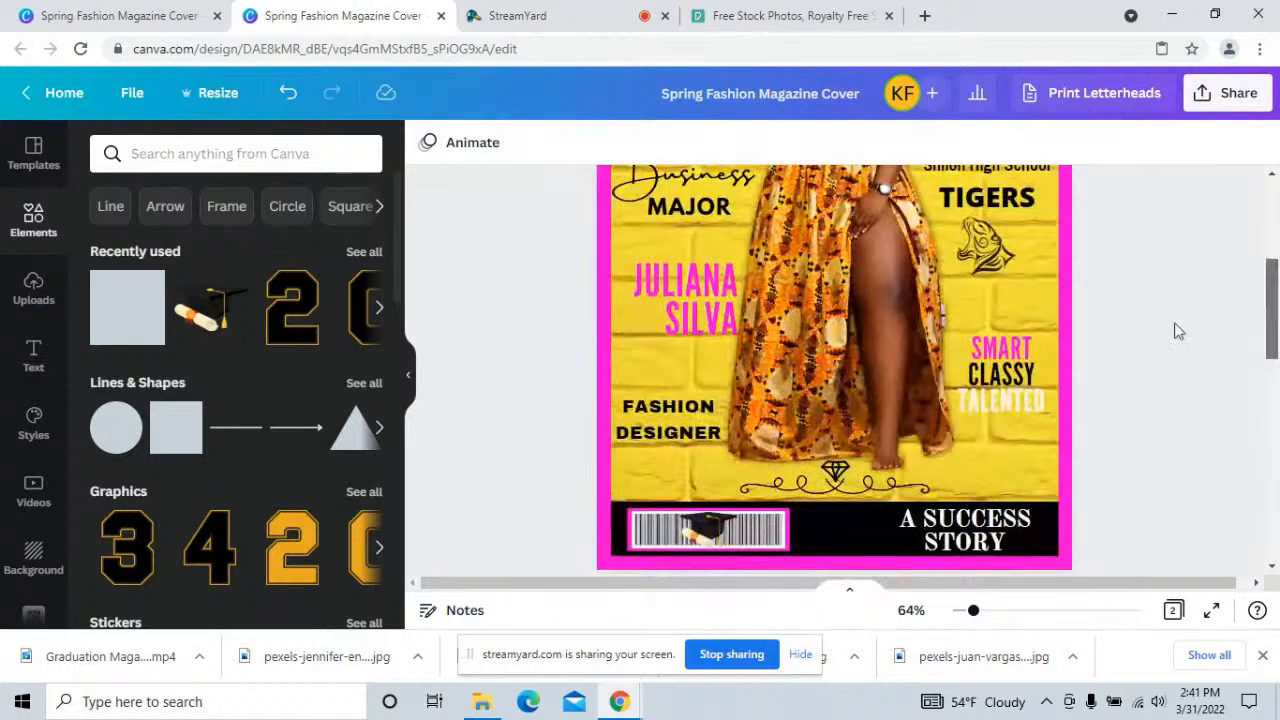
pyautogui.click(1008, 383)
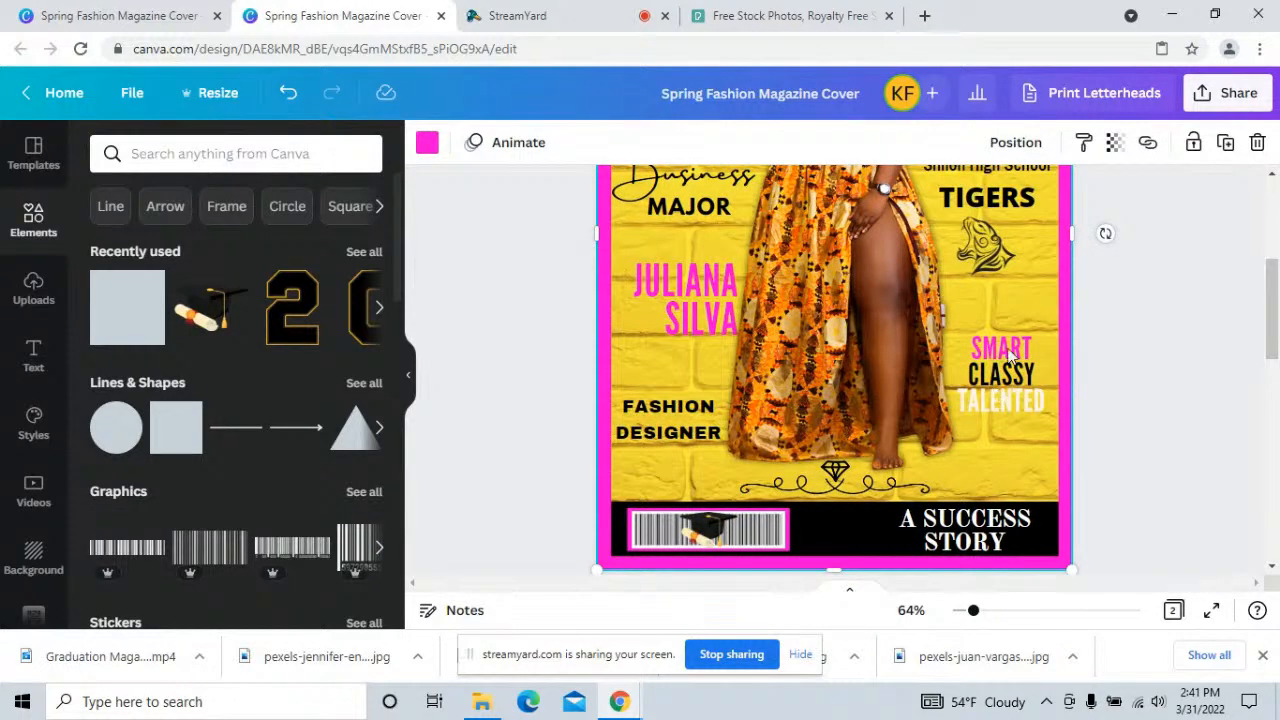
# - Paste the copied "SMART CLASSY TALENTED" text onto page 2 and position it between "Class of 2022" and the barcode
pyautogui.moveTo(1275, 283); pyautogui.dragTo(1275, 363)
pyautogui.scroll(-4, 1263, 352)
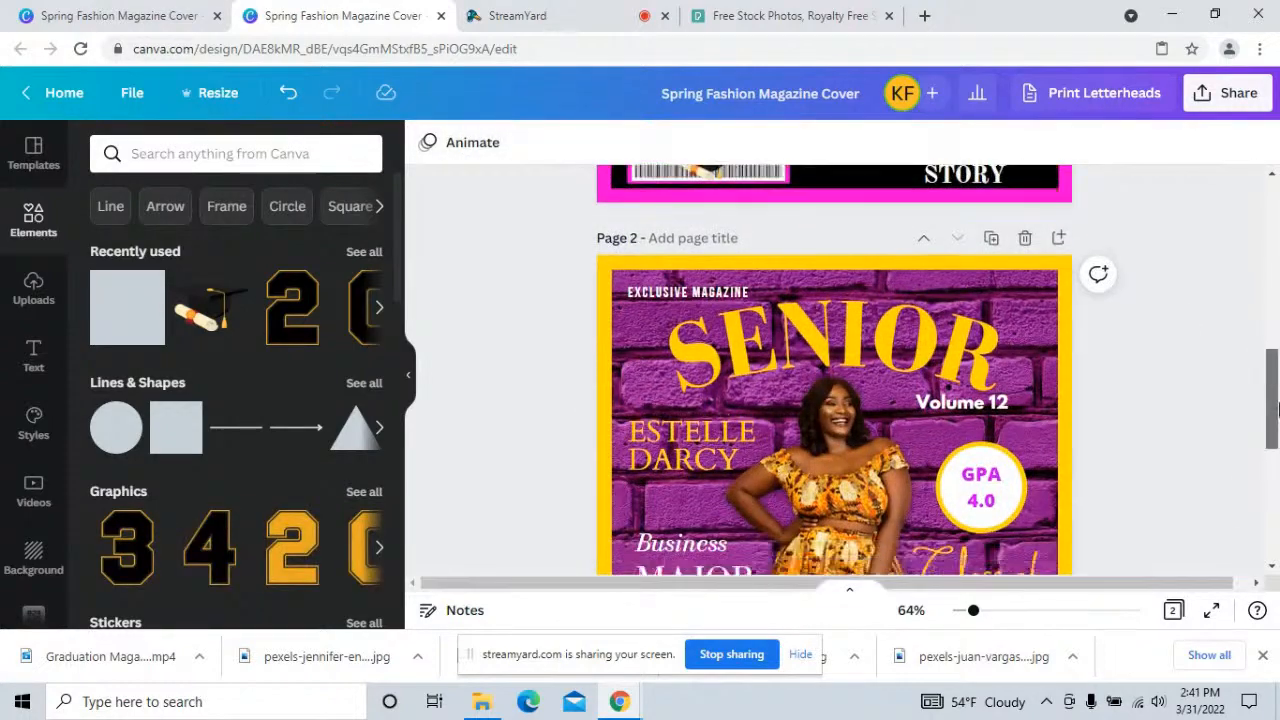
pyautogui.rightClick(976, 318)
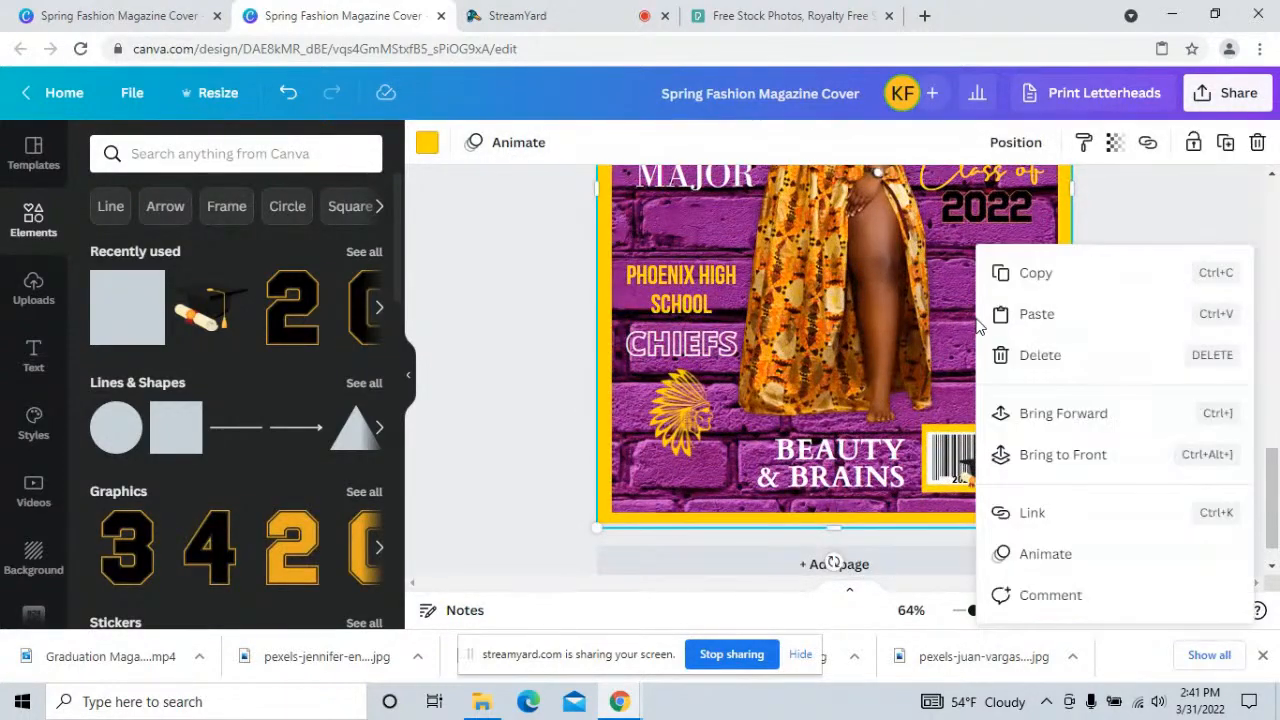
pyautogui.click(1022, 316)
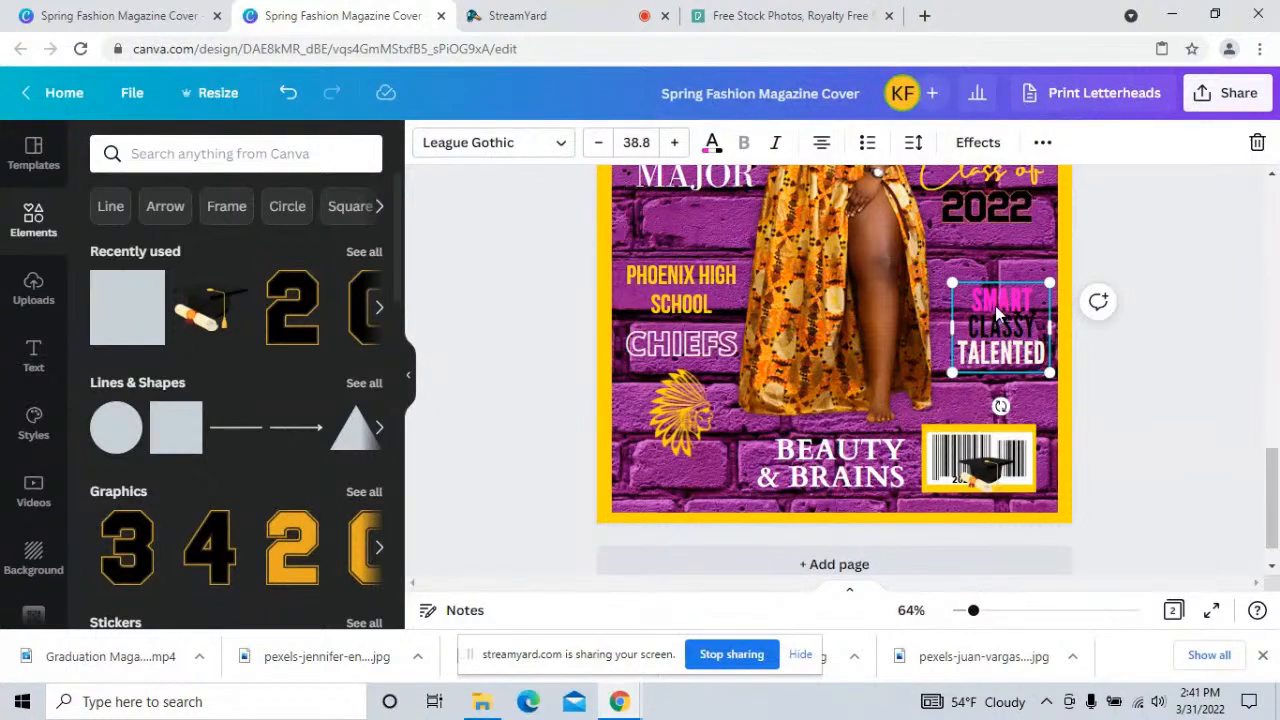
pyautogui.moveTo(987, 300); pyautogui.dragTo(985, 278)
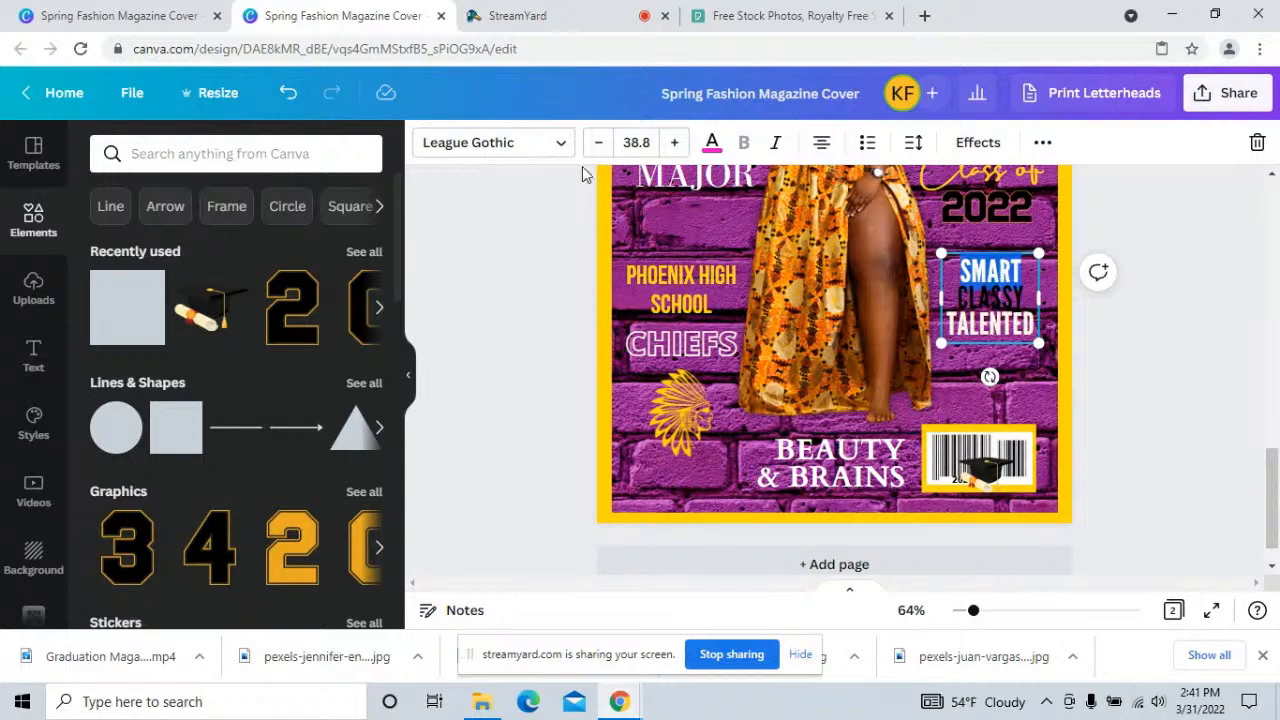
# - Recolor the word "SMART" on page 2 with the yellow document color
pyautogui.click(712, 142)
pyautogui.click(162, 291)
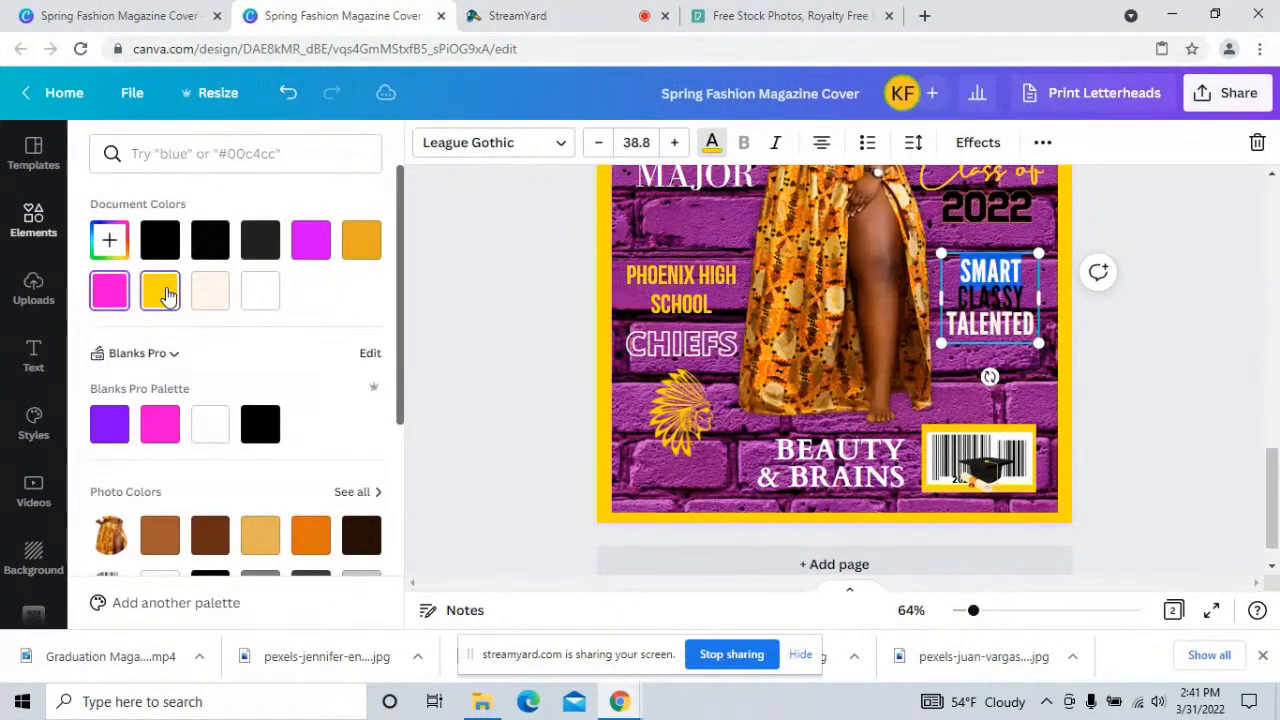
pyautogui.click(1148, 332)
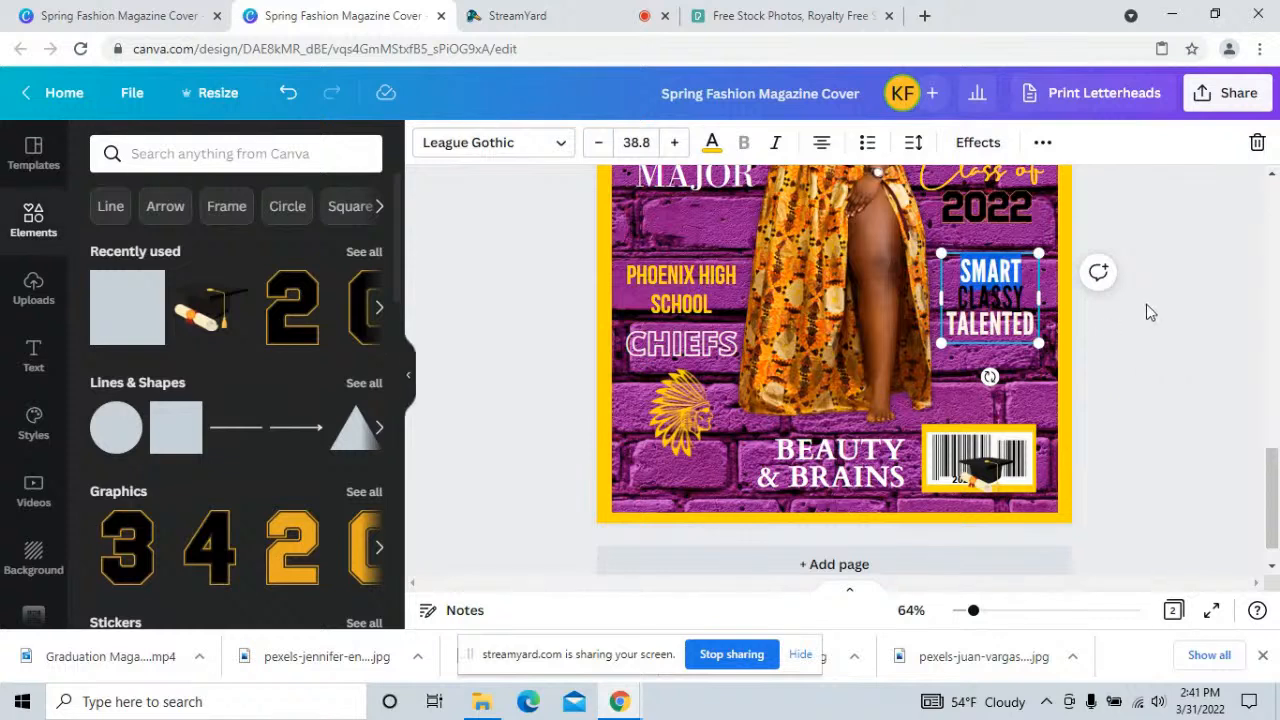
pyautogui.click(1146, 306)
# - Nudge the "SMART CLASSY TALENTED" text slightly toward the yellow border and check its placement on page 2
pyautogui.click(993, 311)
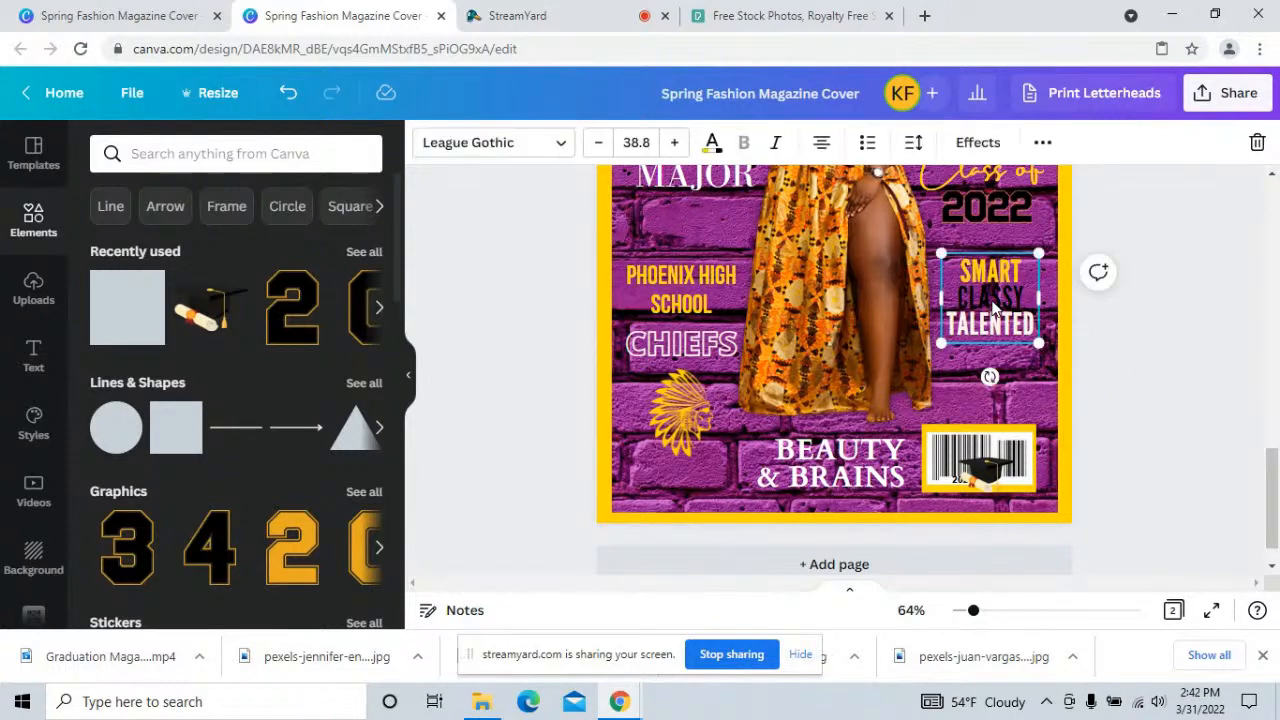
pyautogui.moveTo(1002, 304); pyautogui.dragTo(997, 297)
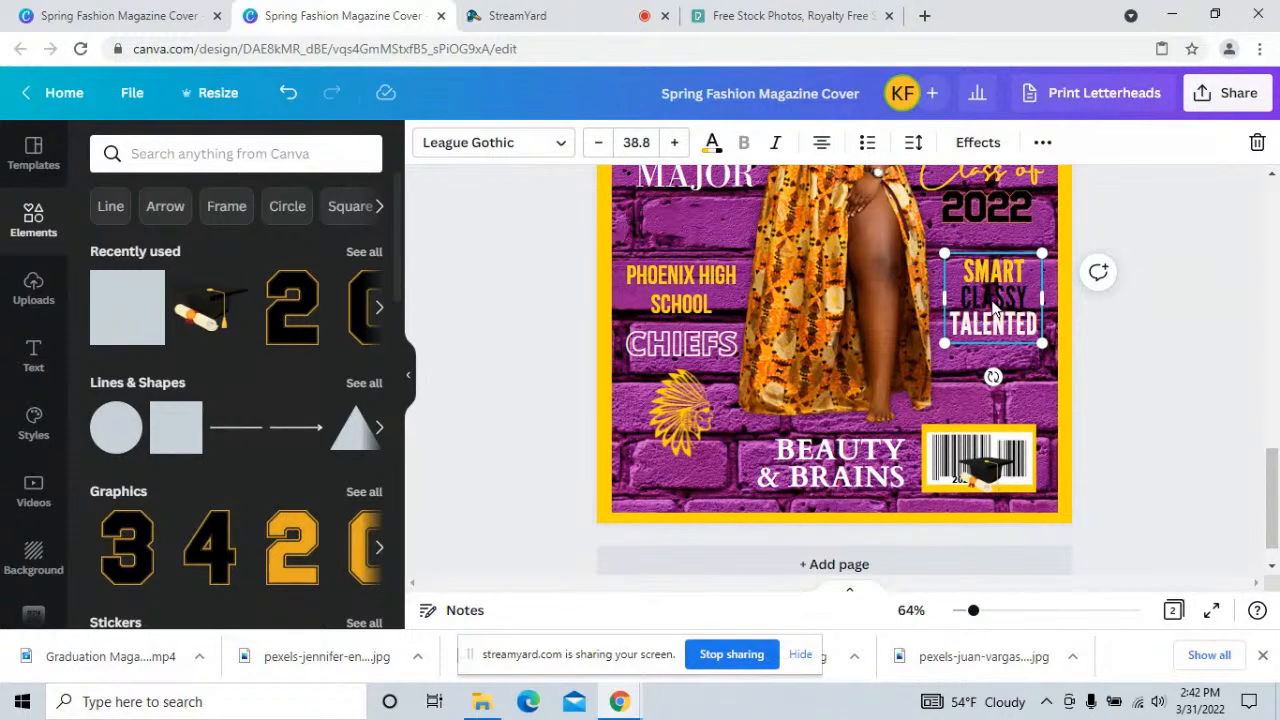
pyautogui.scroll(3, 1200, 375)
pyautogui.scroll(-1, 1200, 372)
pyautogui.scroll(-3, 1197, 364)
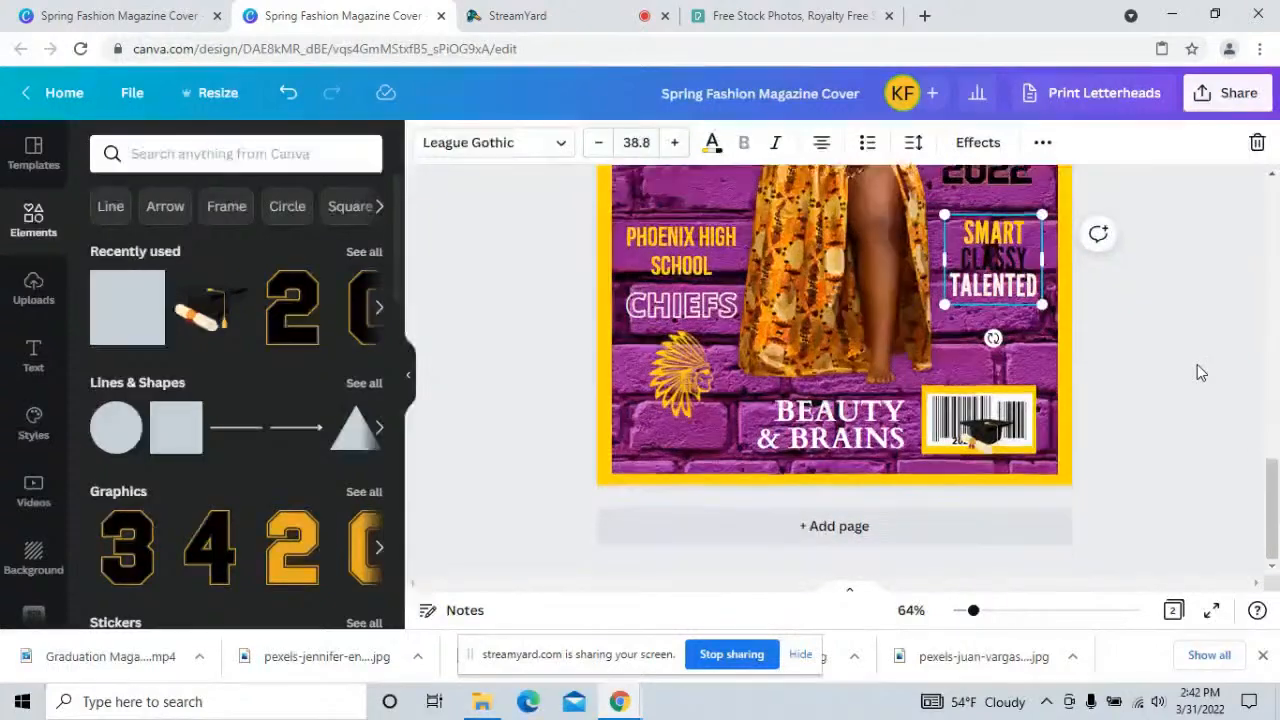
pyautogui.scroll(4, 1197, 364)
pyautogui.scroll(-2, 1200, 367)
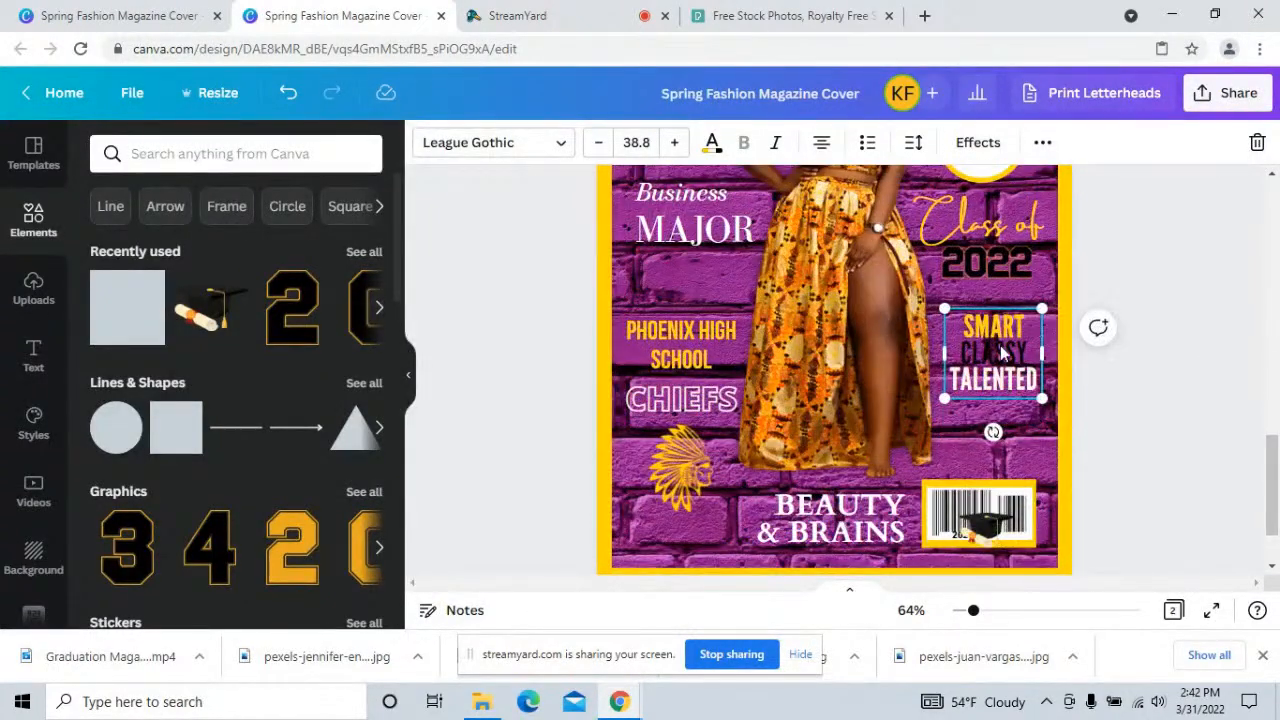
# - Try the Hollow text effect on the "SMART CLASSY TALENTED" text and undo it
pyautogui.doubleClick(1003, 355)
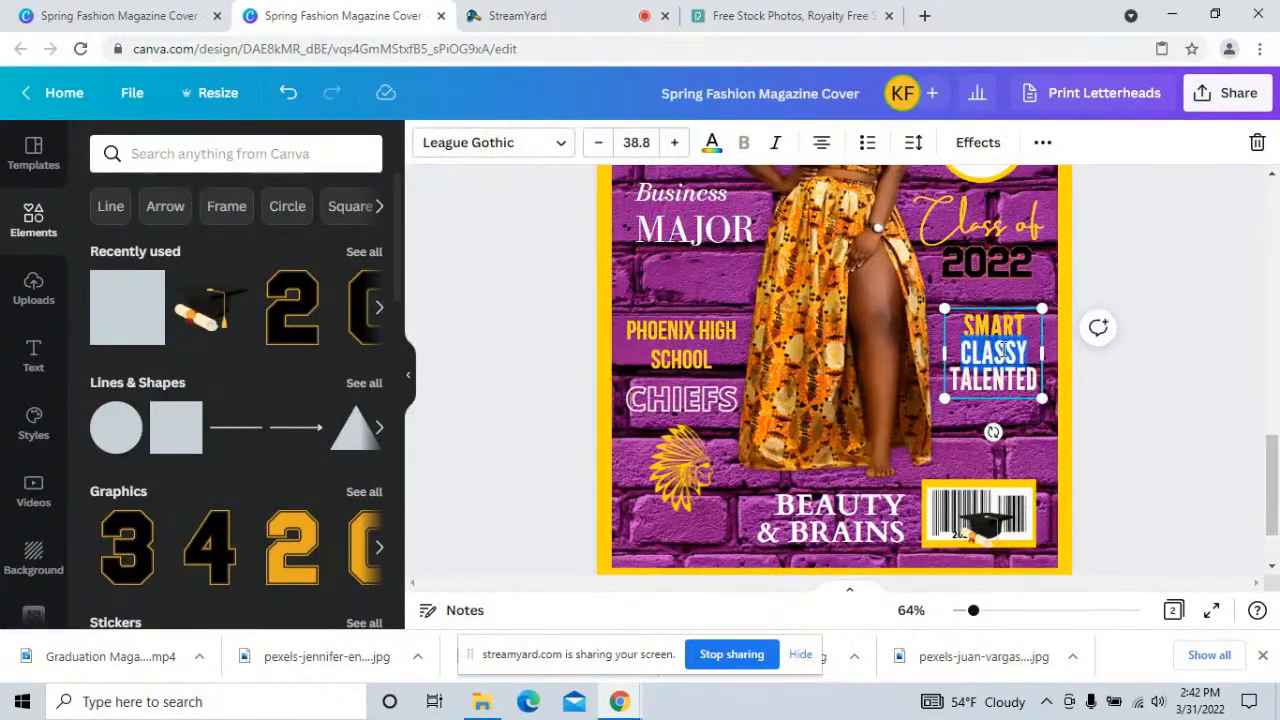
pyautogui.click(978, 143)
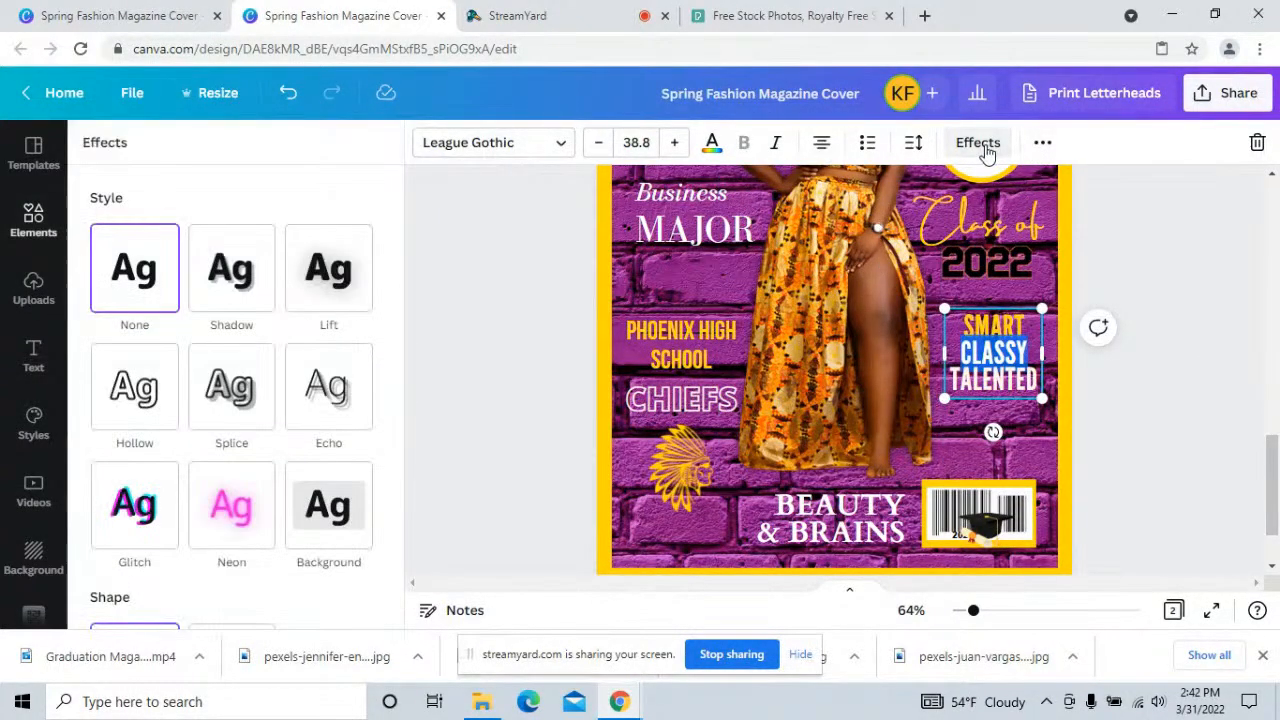
pyautogui.click(1163, 408)
pyautogui.click(968, 364)
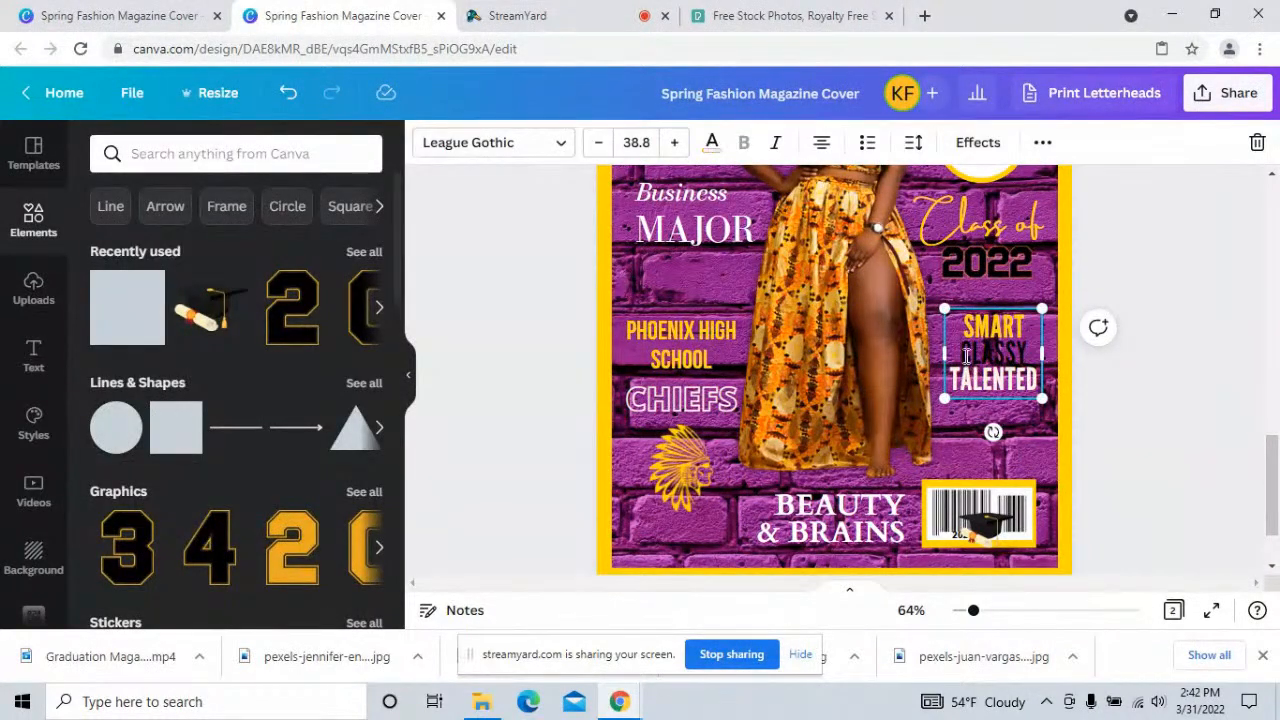
pyautogui.click(980, 145)
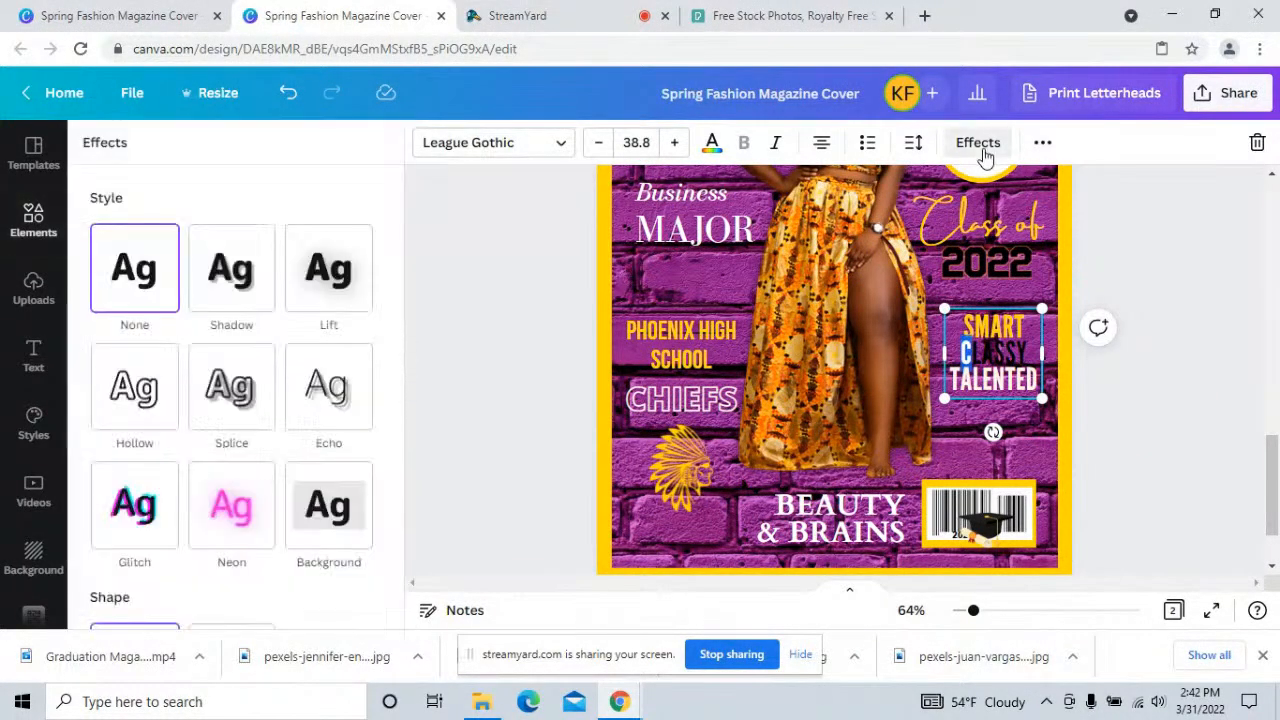
pyautogui.click(148, 398)
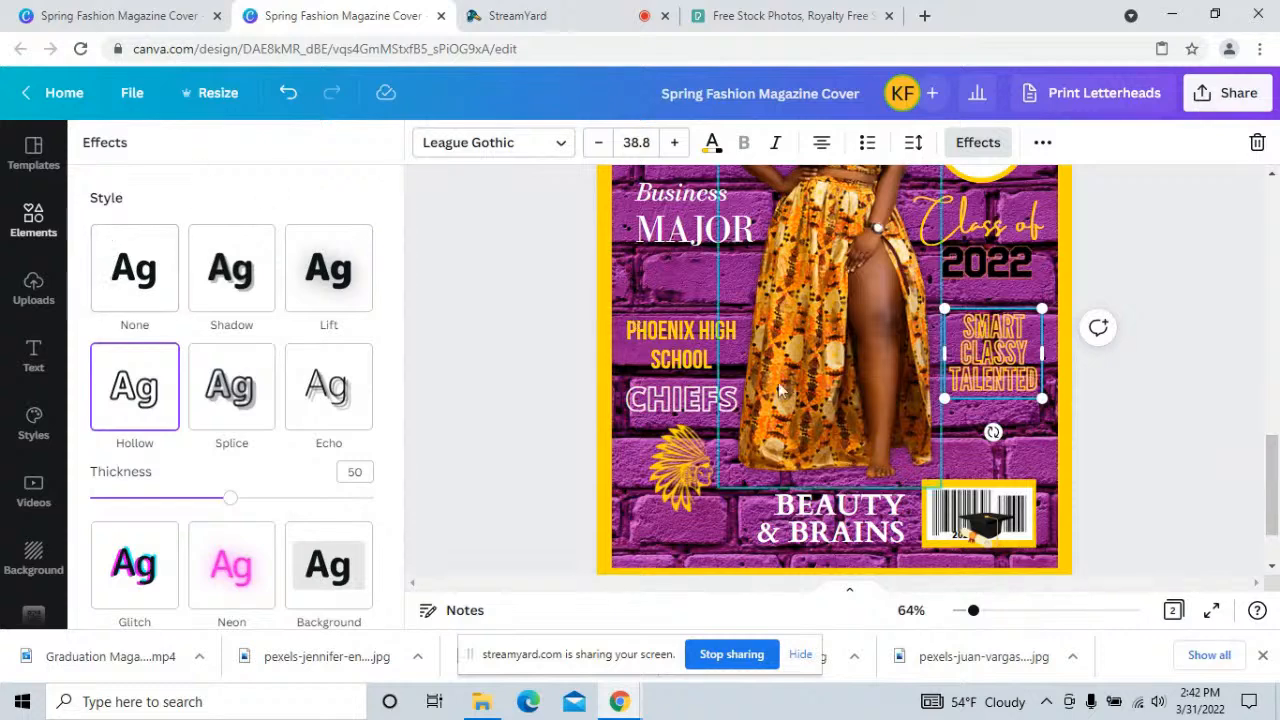
pyautogui.click(288, 92)
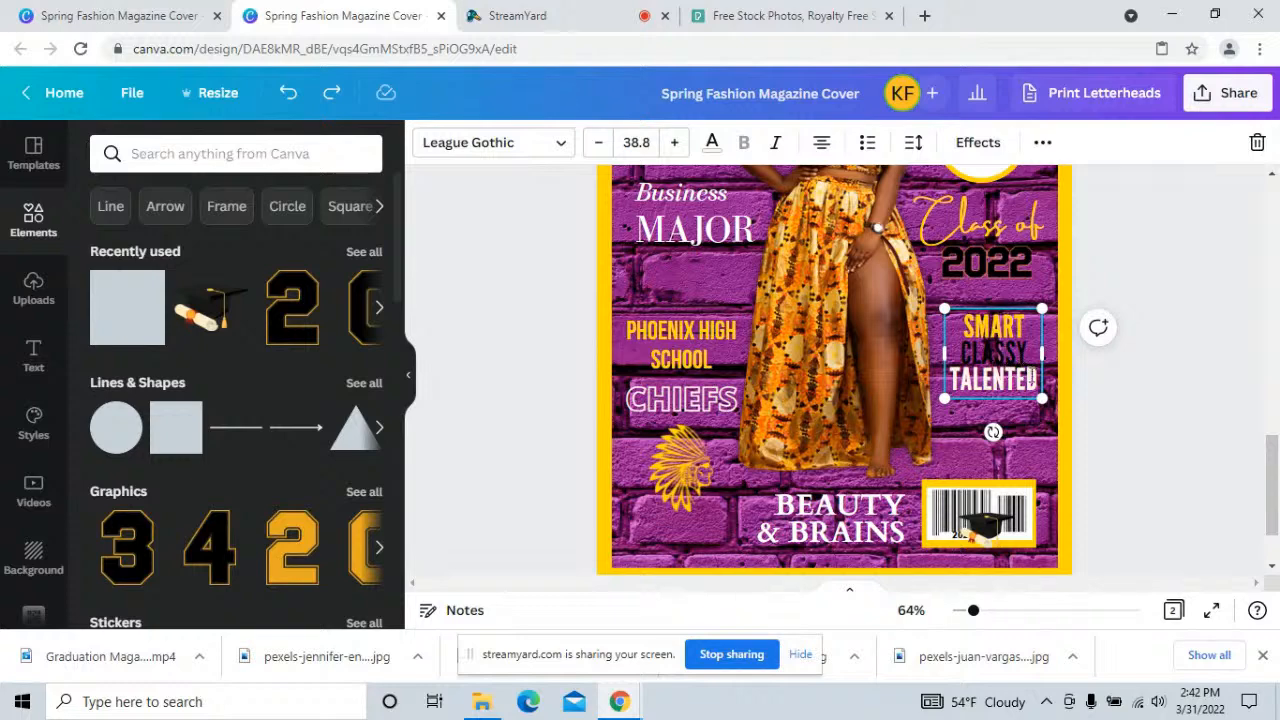
# - Try the Neon text effect on all three words of "SMART CLASSY TALENTED" and undo it
pyautogui.moveTo(1035, 380); pyautogui.dragTo(950, 320)
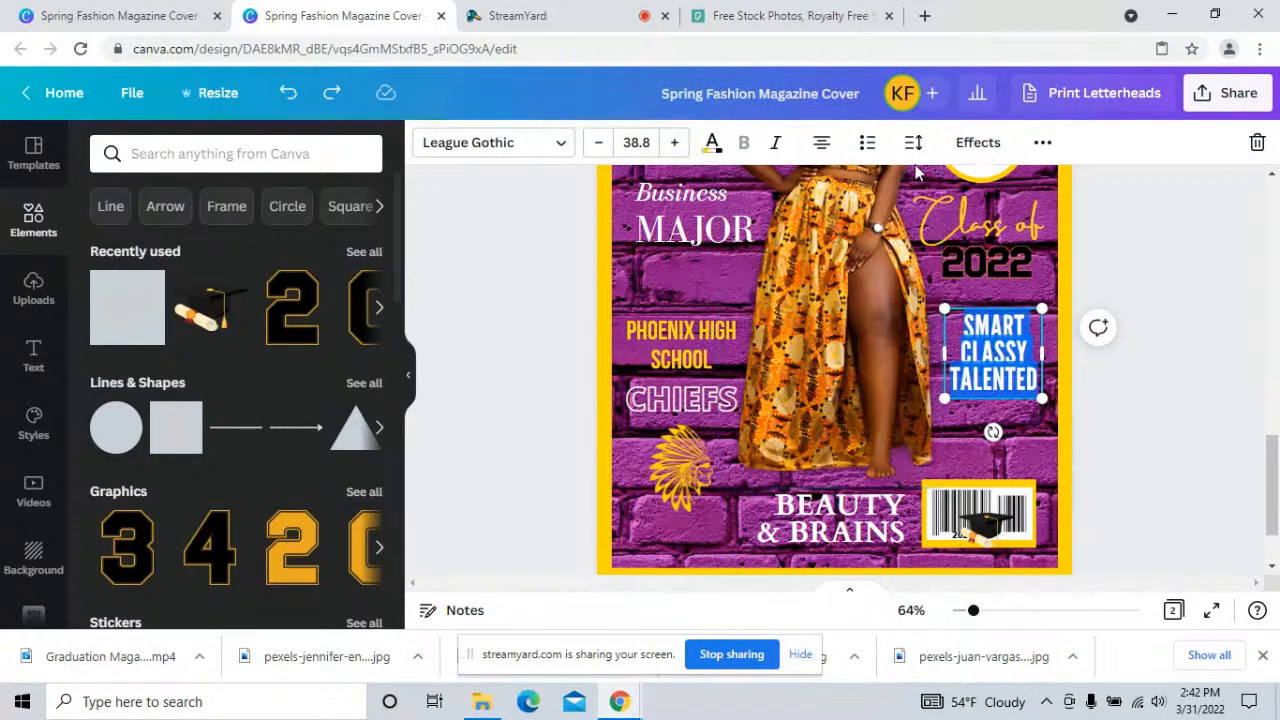
pyautogui.click(978, 142)
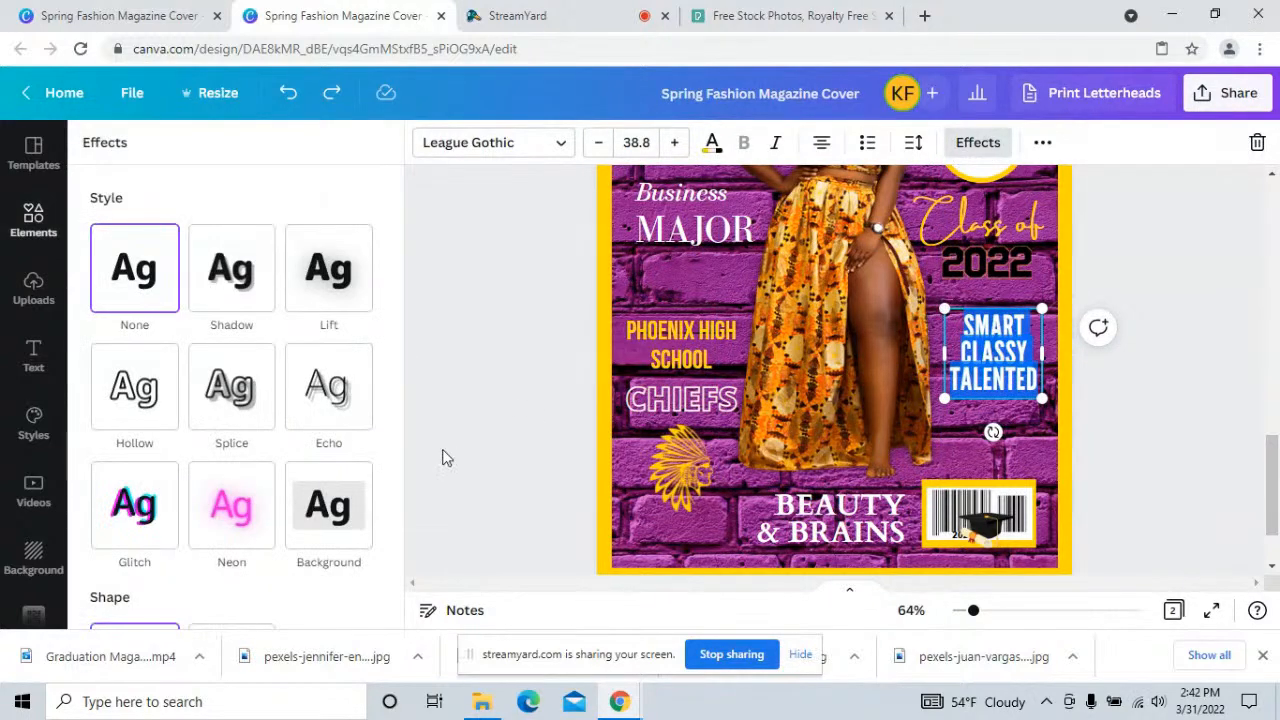
pyautogui.click(258, 510)
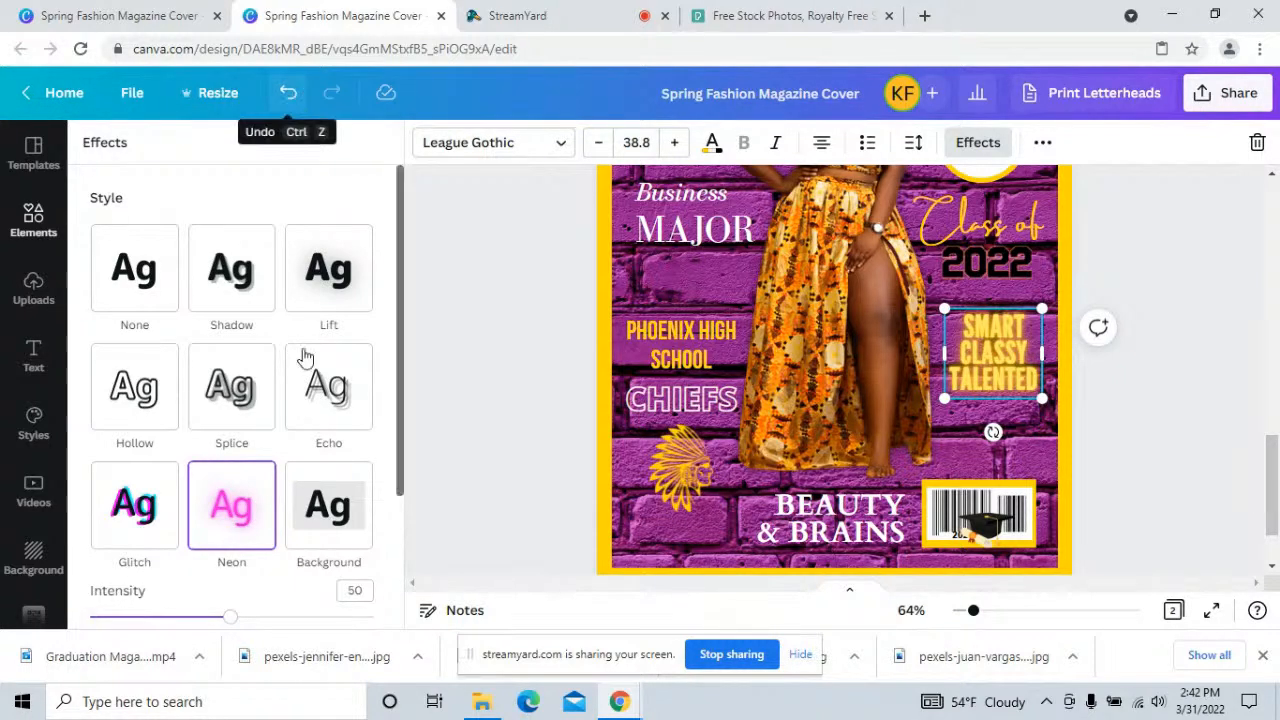
pyautogui.click(288, 94)
# - Try a plain grey square as a backdrop for the "SMART CLASSY TALENTED" text and delete it
pyautogui.click(33, 218)
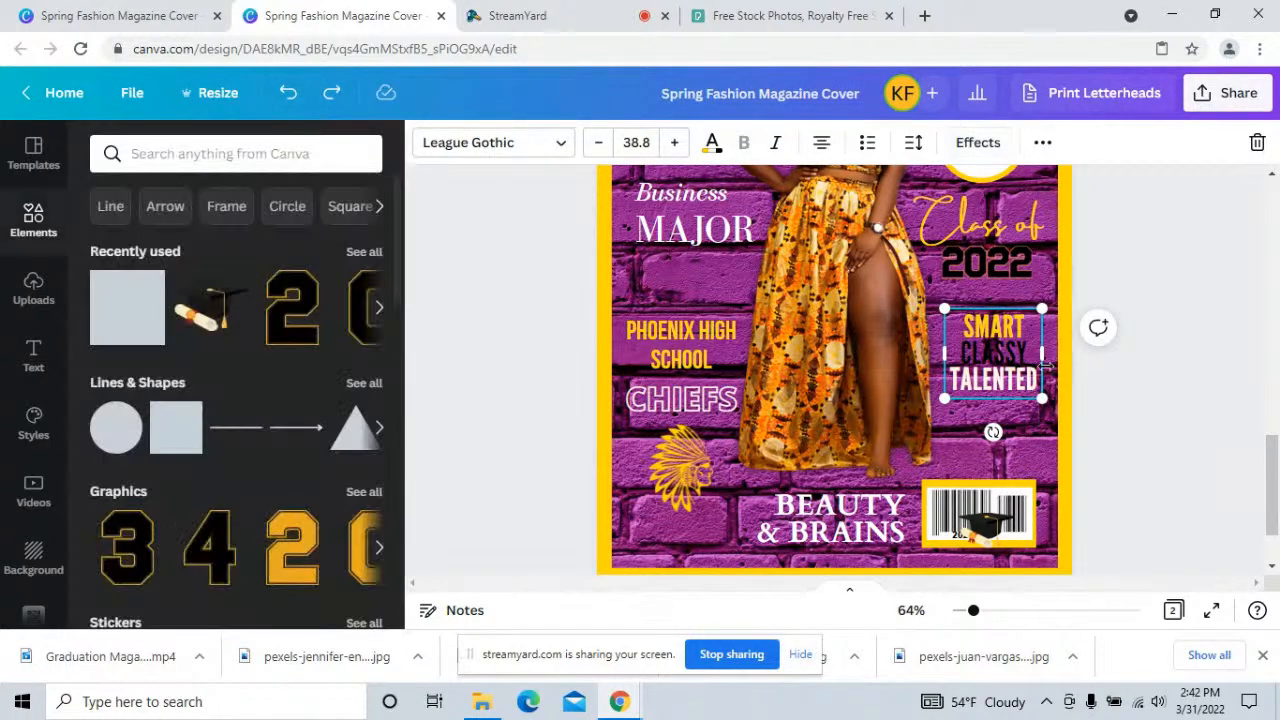
pyautogui.click(125, 317)
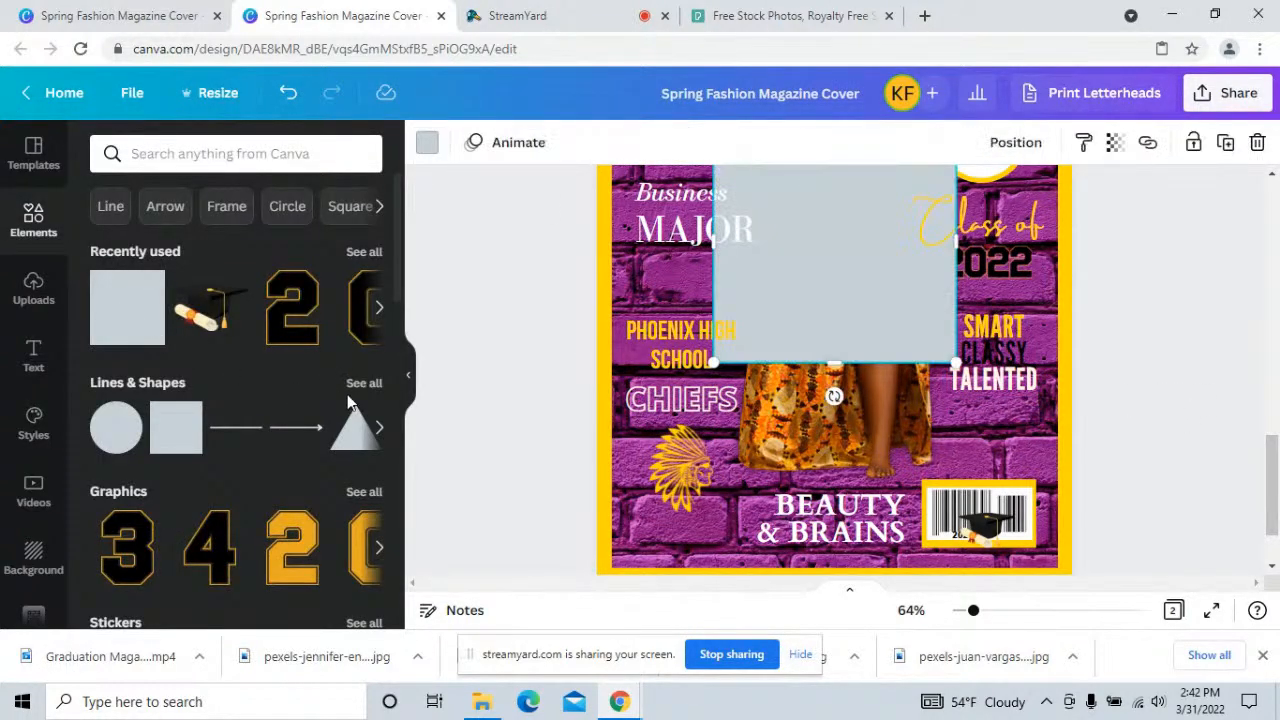
pyautogui.moveTo(931, 369); pyautogui.dragTo(1075, 335)
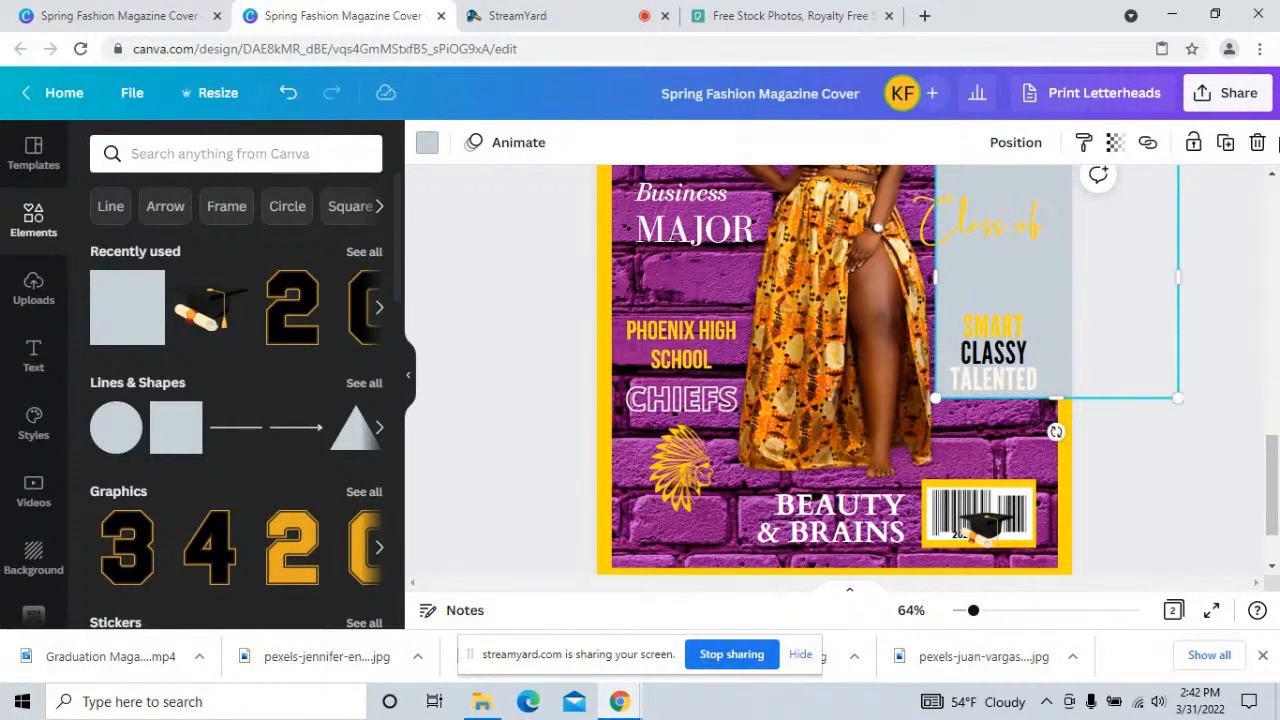
pyautogui.click(1257, 142)
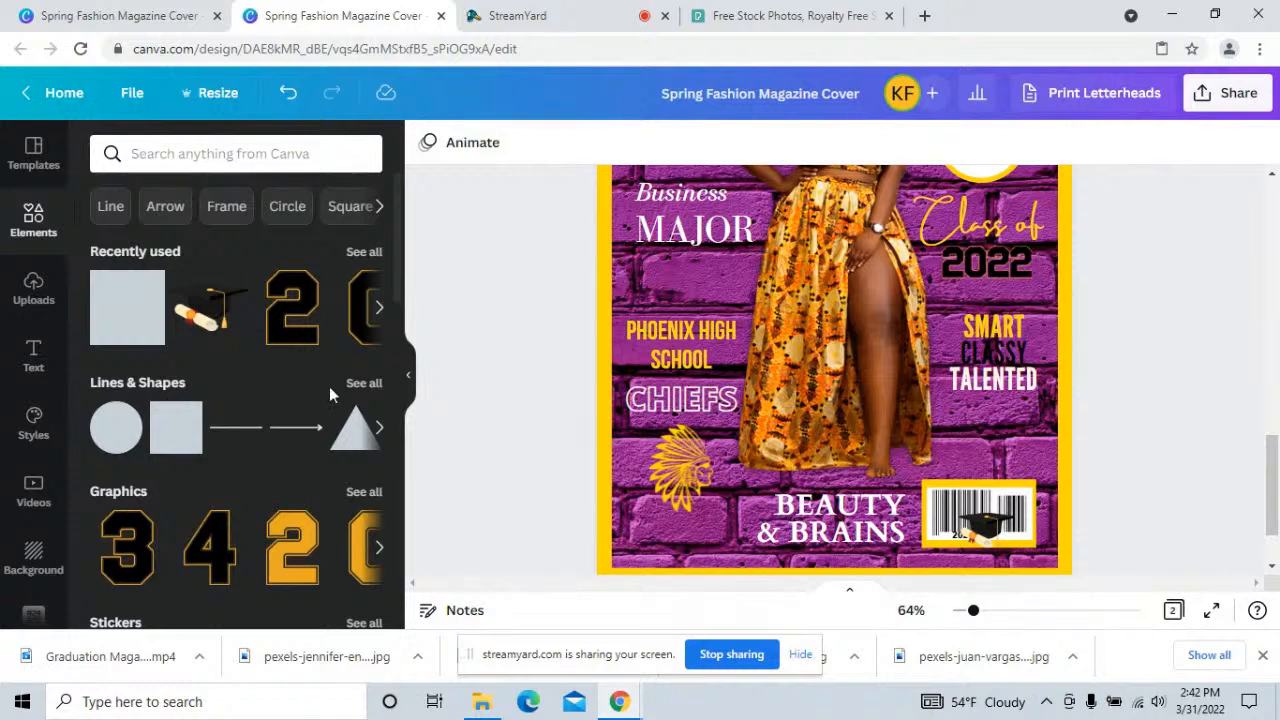
# - Add a two-color bordered square shape to page 2 and shrink it to fit the area of the "SMART CLASSY TALENTED" text
pyautogui.click(360, 384)
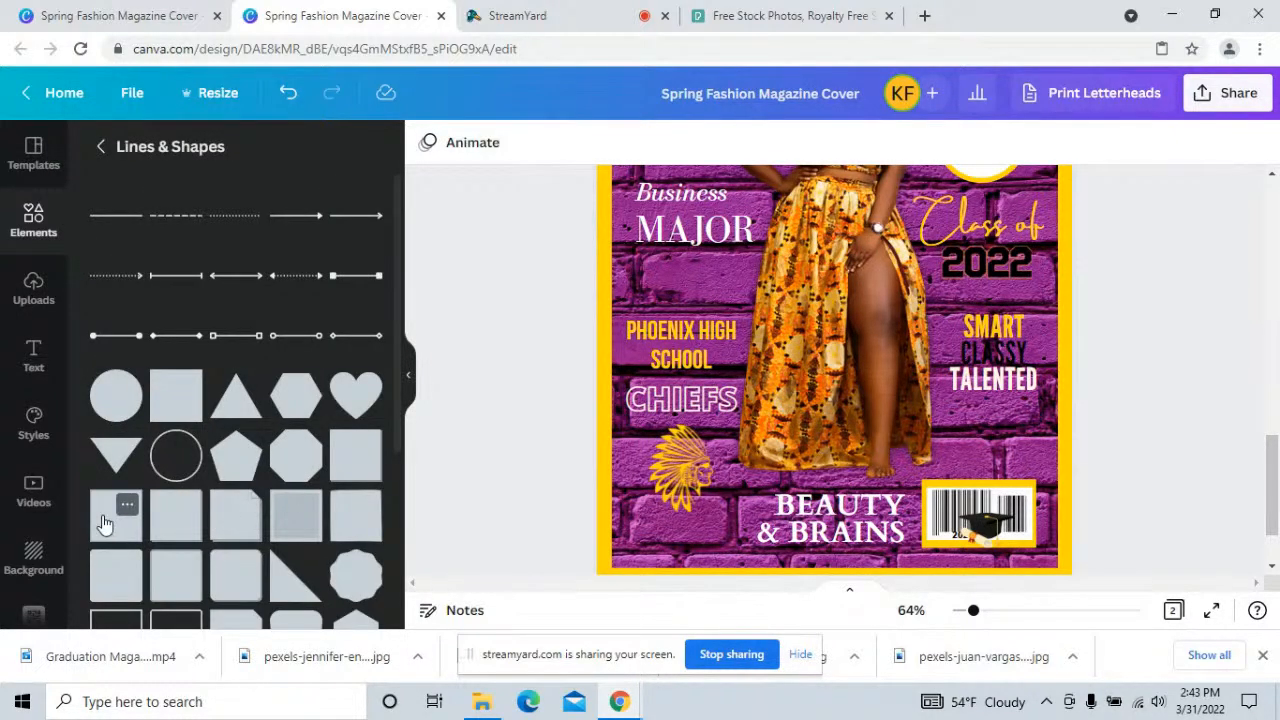
pyautogui.click(104, 521)
pyautogui.moveTo(791, 277); pyautogui.dragTo(1033, 452)
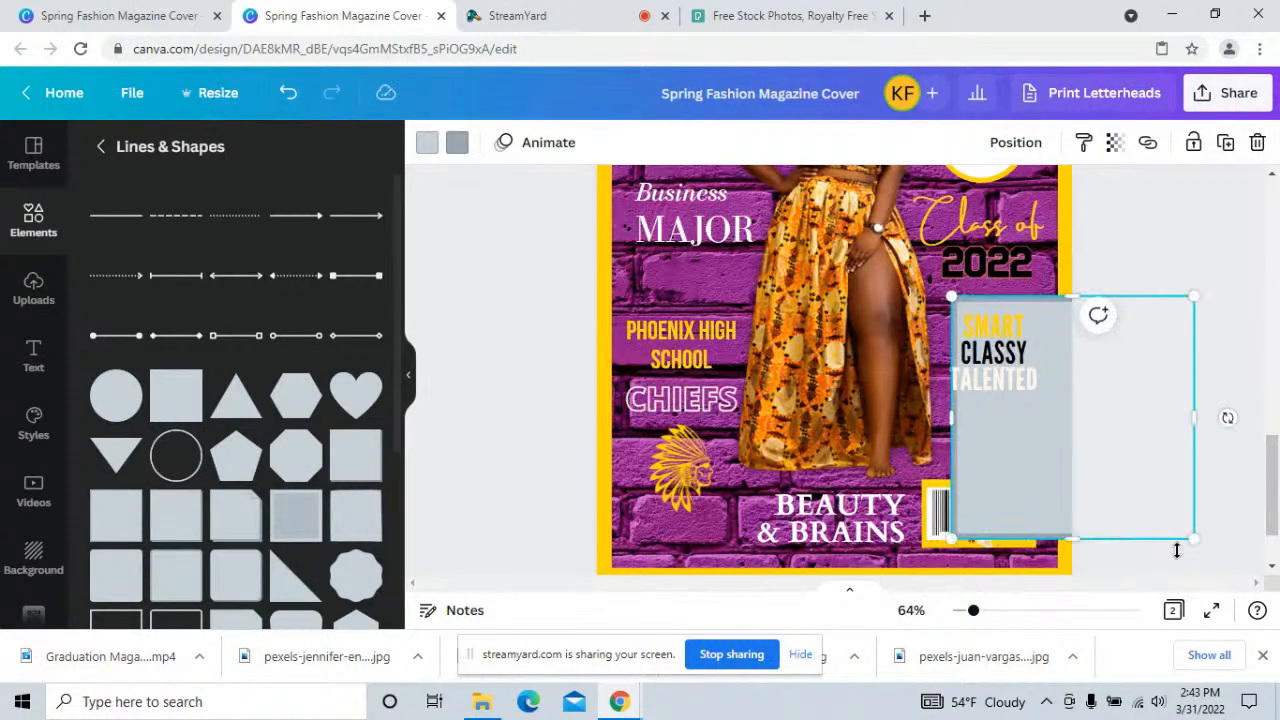
pyautogui.moveTo(1192, 540); pyautogui.dragTo(1043, 390)
pyautogui.click(1172, 369)
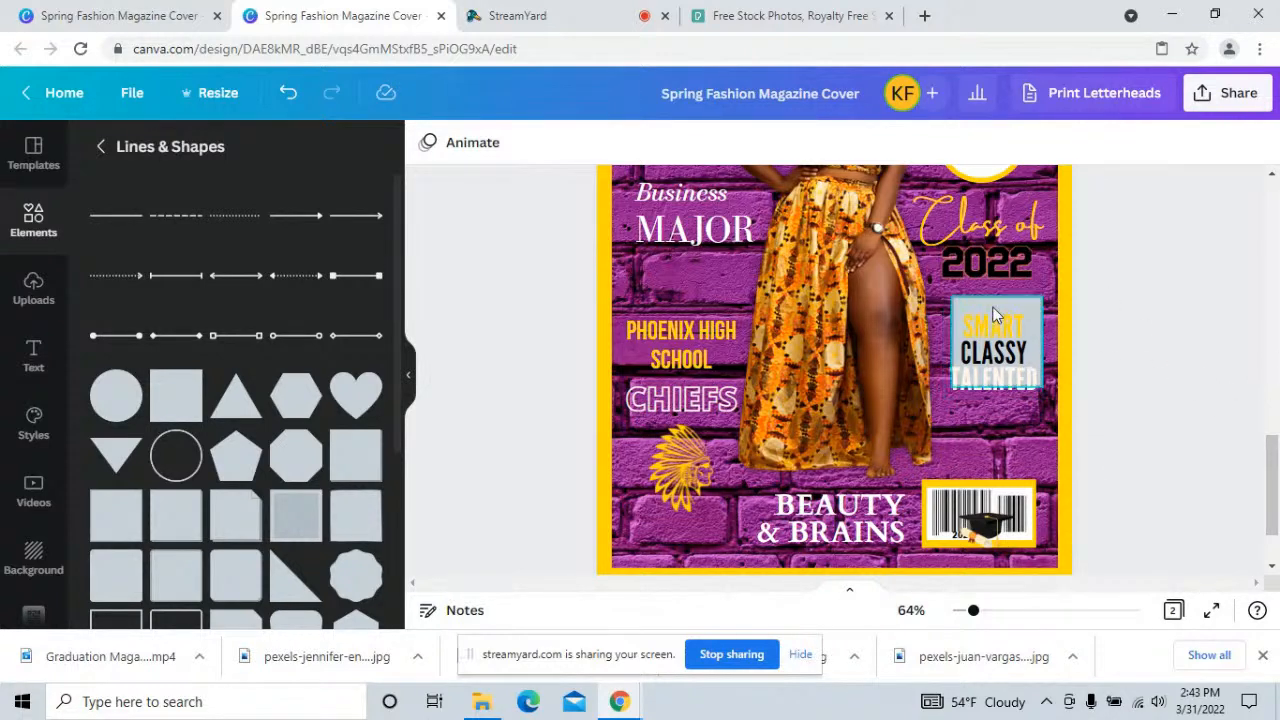
# - Reposition the bordered square so it sits directly behind the "SMART CLASSY TALENTED" text
pyautogui.click(985, 304)
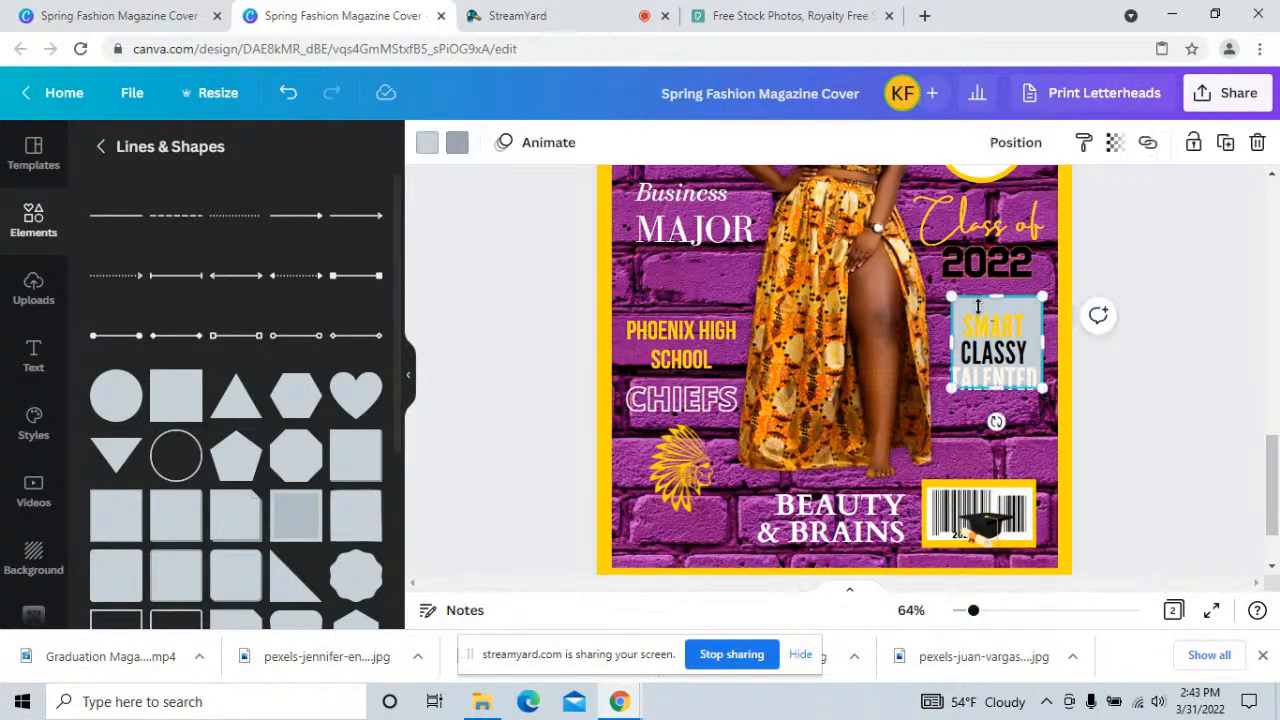
pyautogui.scroll(2, 1273, 218)
pyautogui.scroll(3, 1240, 290)
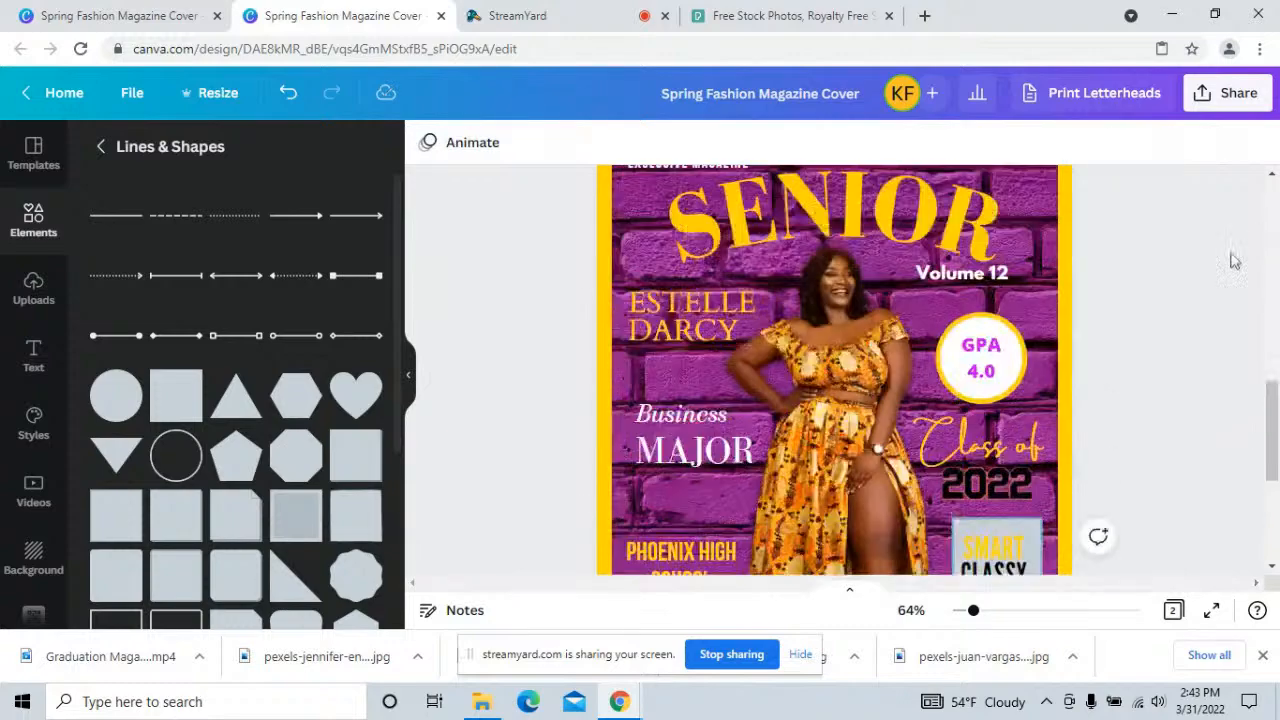
pyautogui.scroll(-5, 1231, 294)
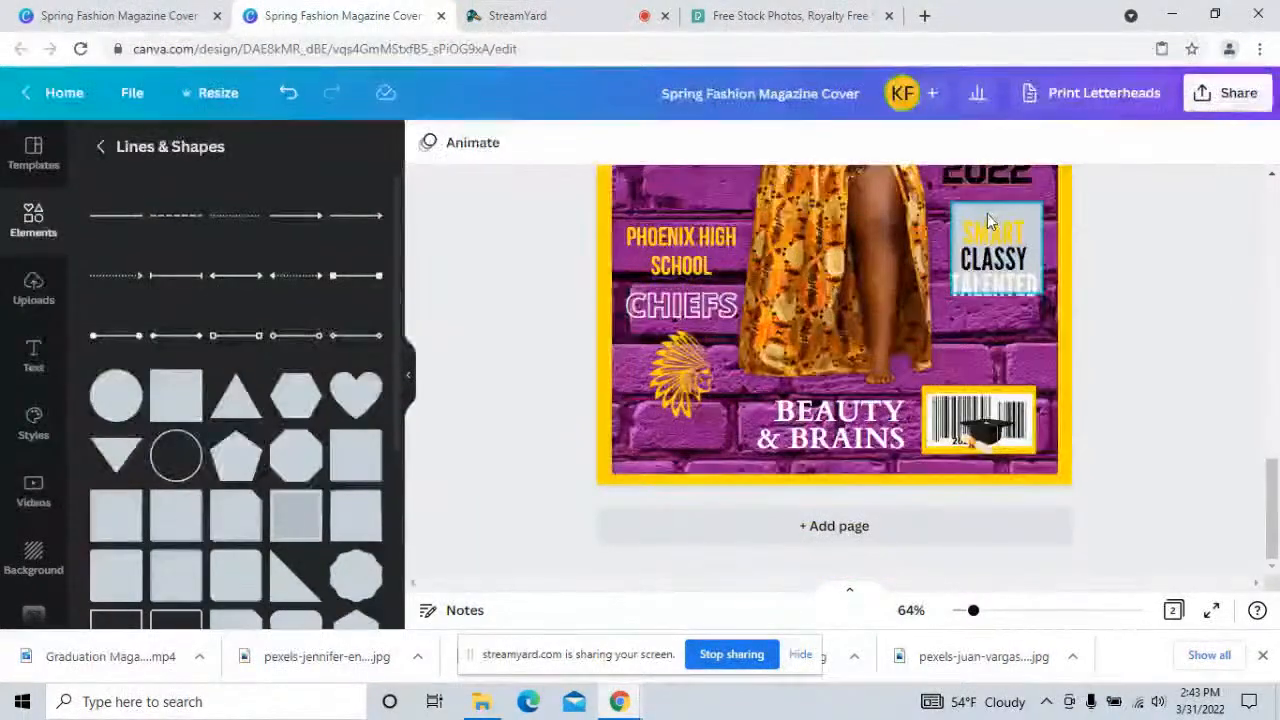
pyautogui.click(987, 213)
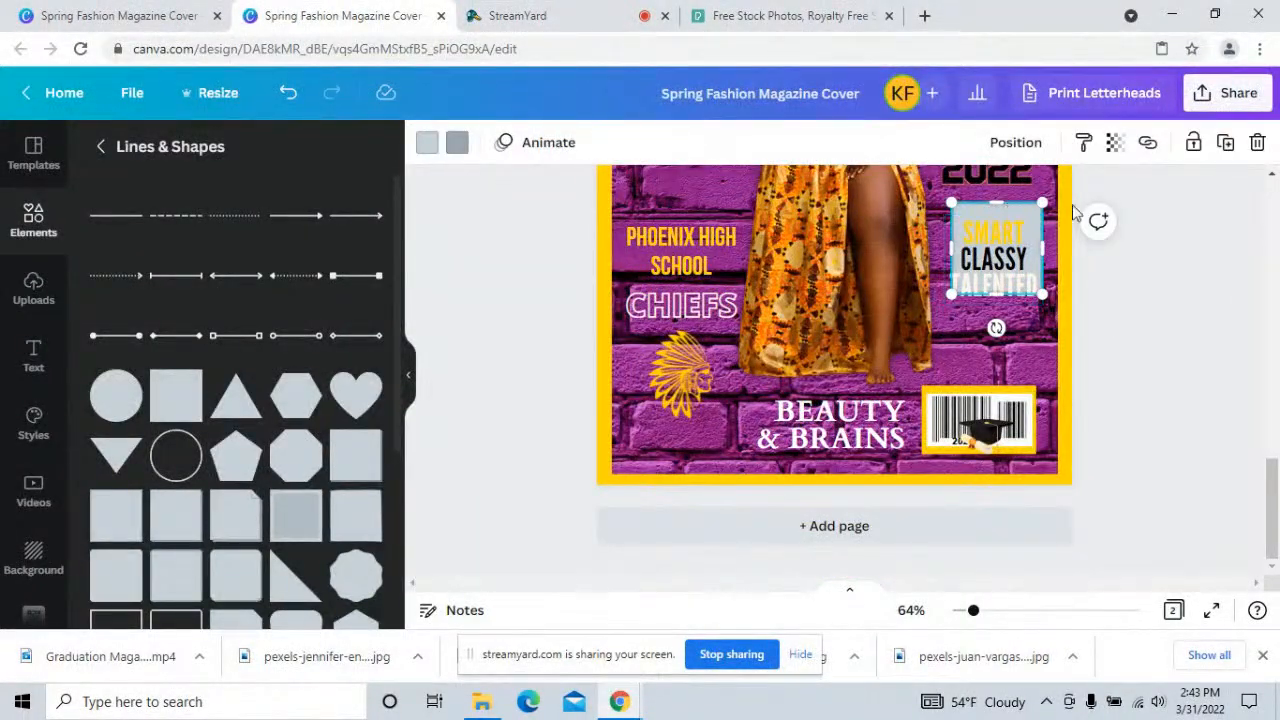
pyautogui.click(1145, 207)
pyautogui.moveTo(1034, 213); pyautogui.dragTo(1028, 224)
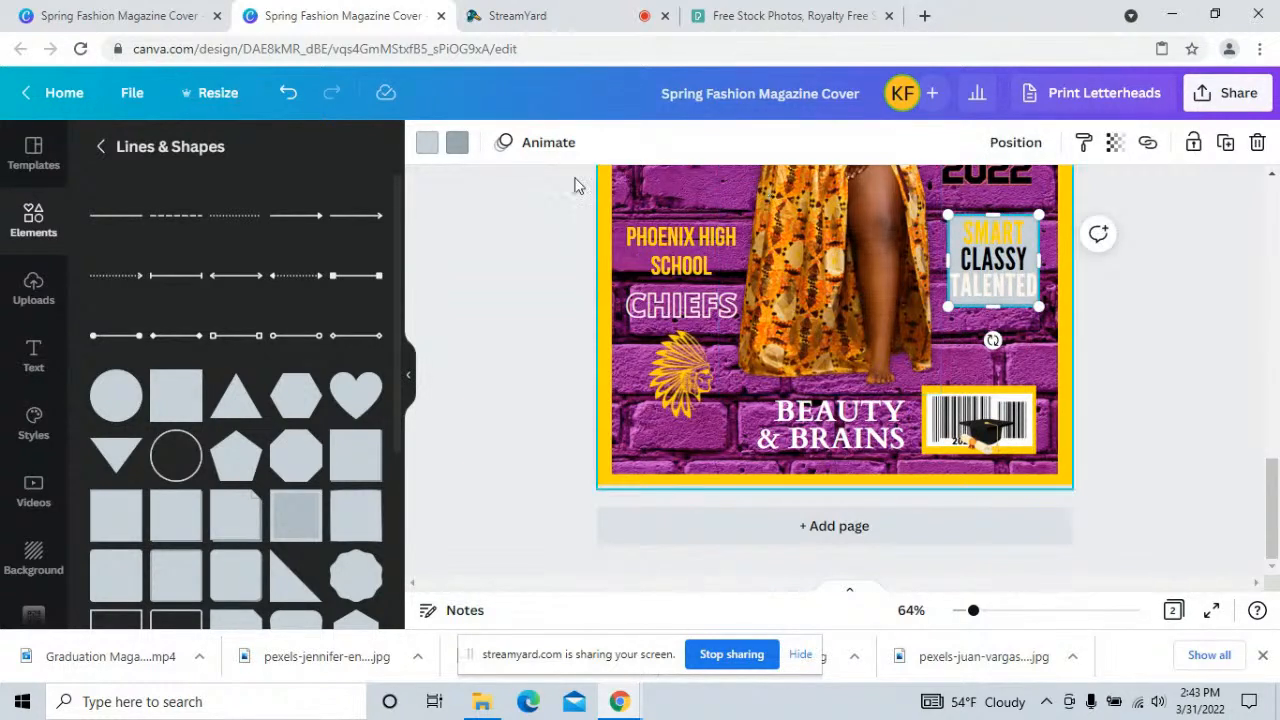
# - Try a custom muted yellow fill, #DBD776, on the square behind the "SMART CLASSY TALENTED" text
pyautogui.click(428, 148)
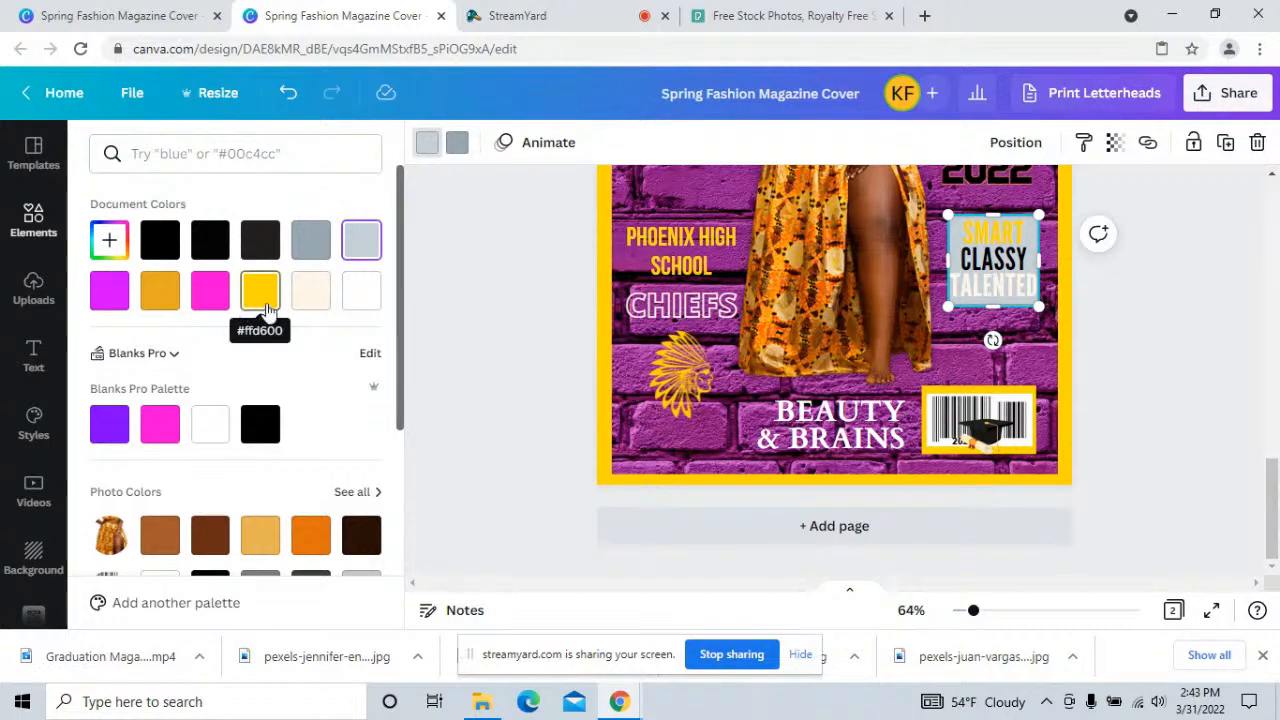
pyautogui.click(109, 240)
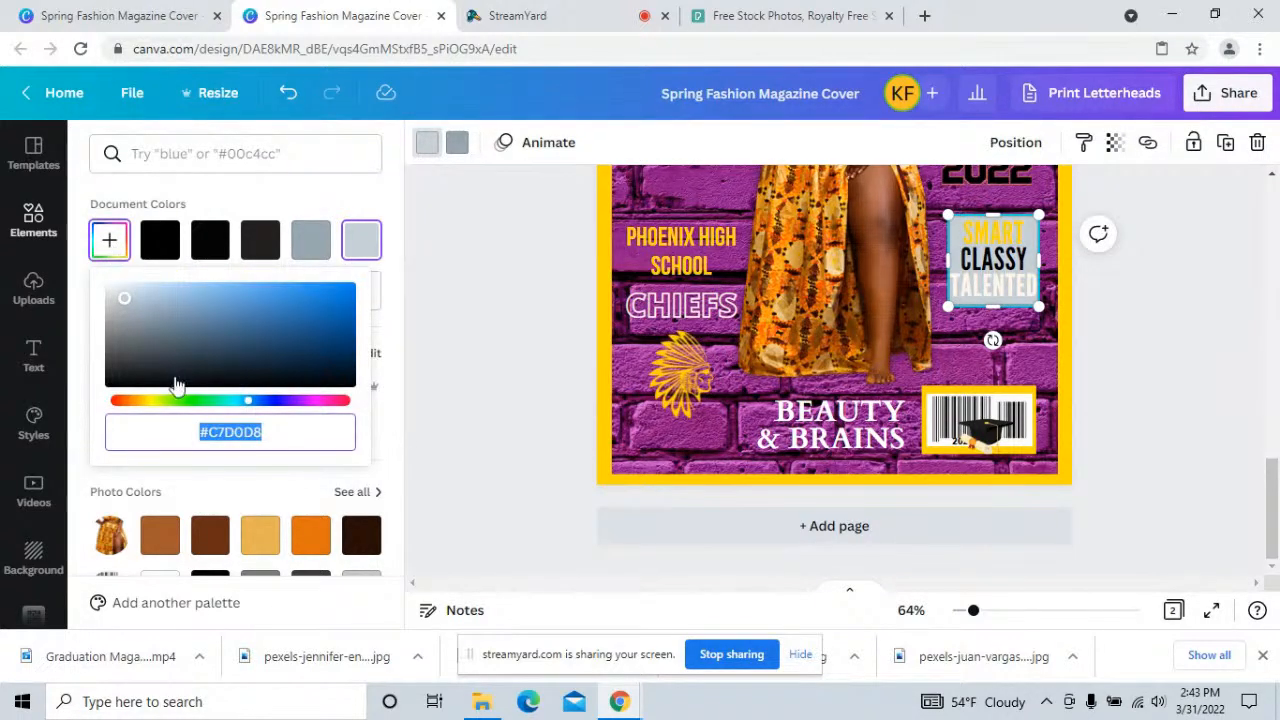
pyautogui.moveTo(145, 402); pyautogui.dragTo(155, 402)
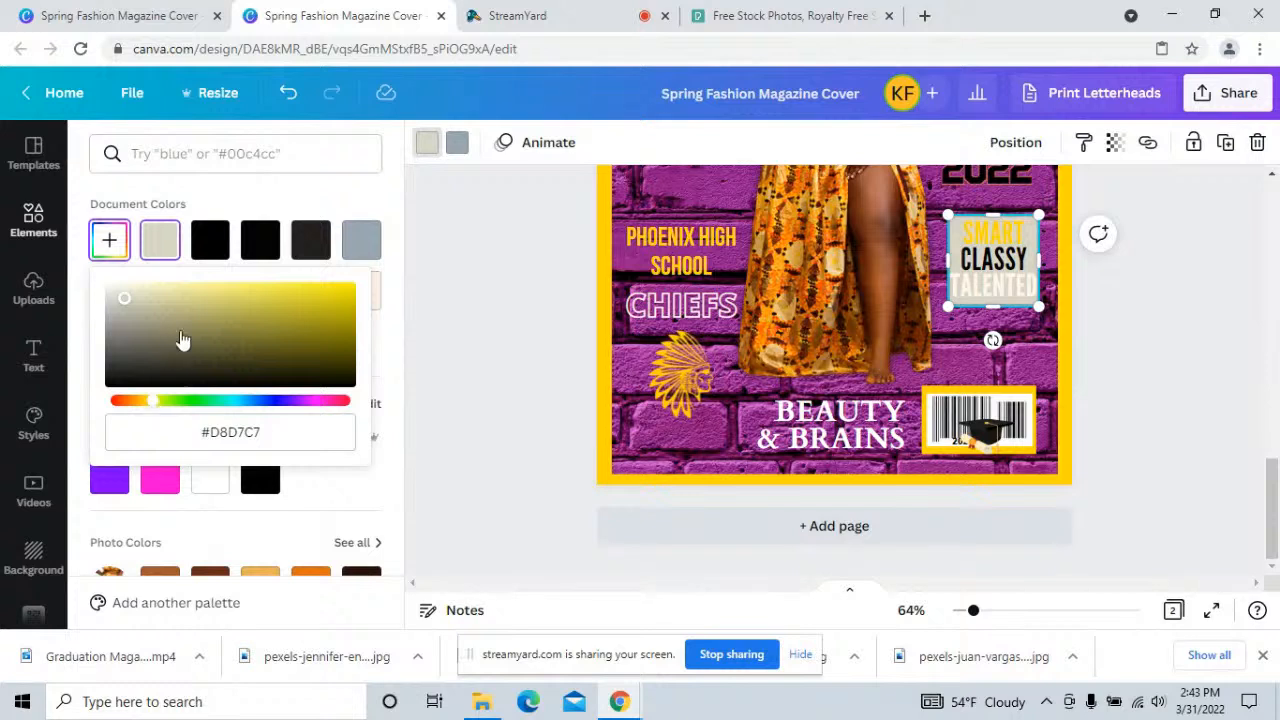
pyautogui.click(205, 287)
pyautogui.moveTo(222, 280)
pyautogui.mouseDown()
pyautogui.moveTo(281, 295)
pyautogui.moveTo(220, 297)
pyautogui.mouseUp()
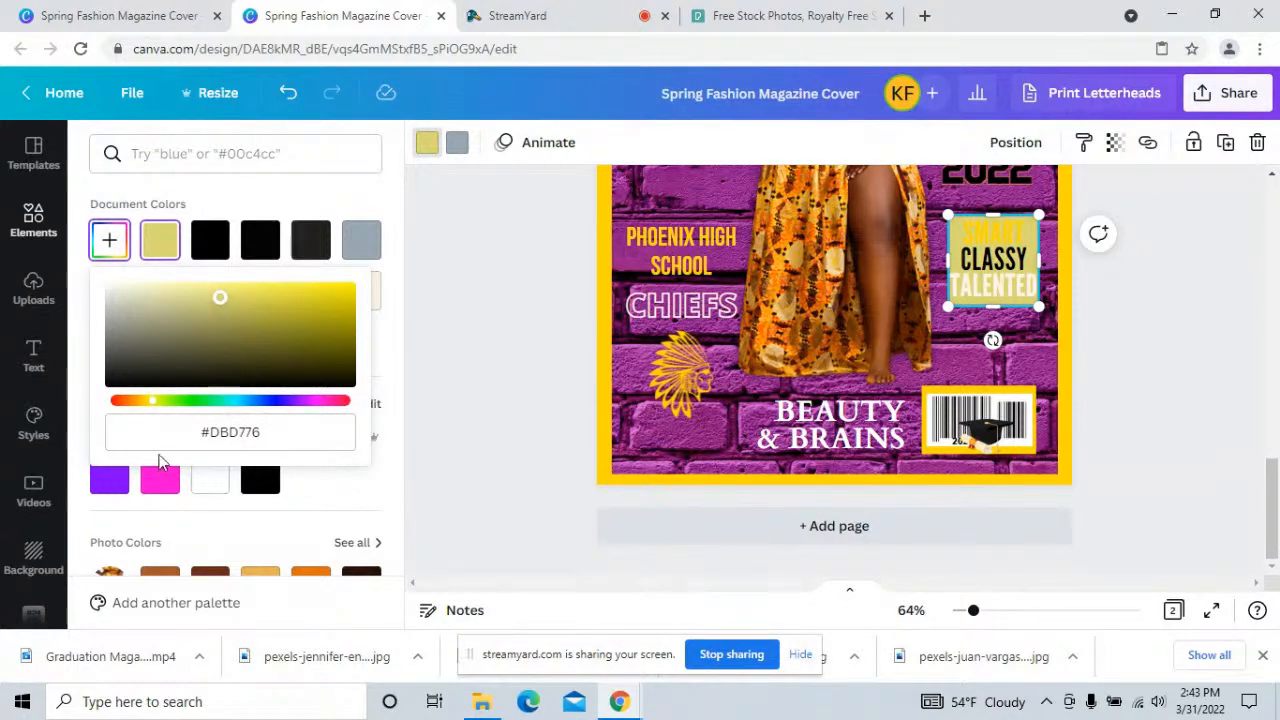
# - Fill the backdrop square with the document's bright magenta after trying purple, and color its border orange-gold
pyautogui.click(109, 480)
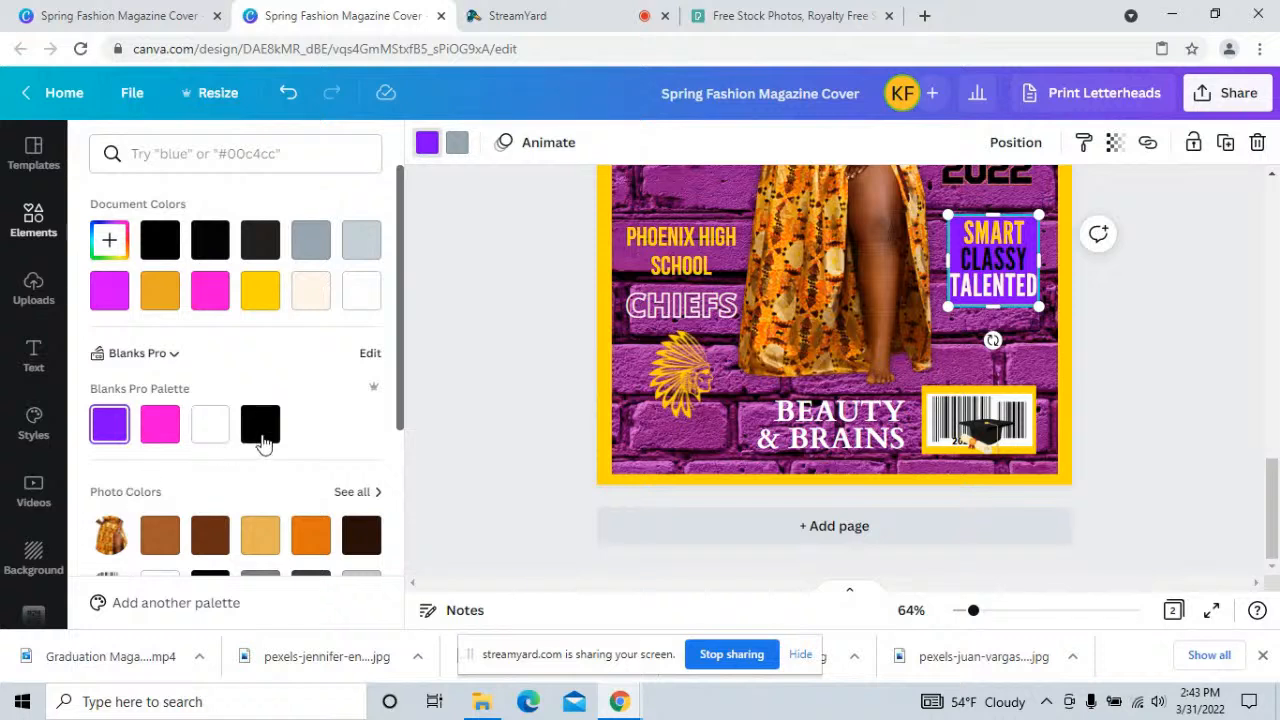
pyautogui.scroll(-1, 262, 444)
pyautogui.click(109, 197)
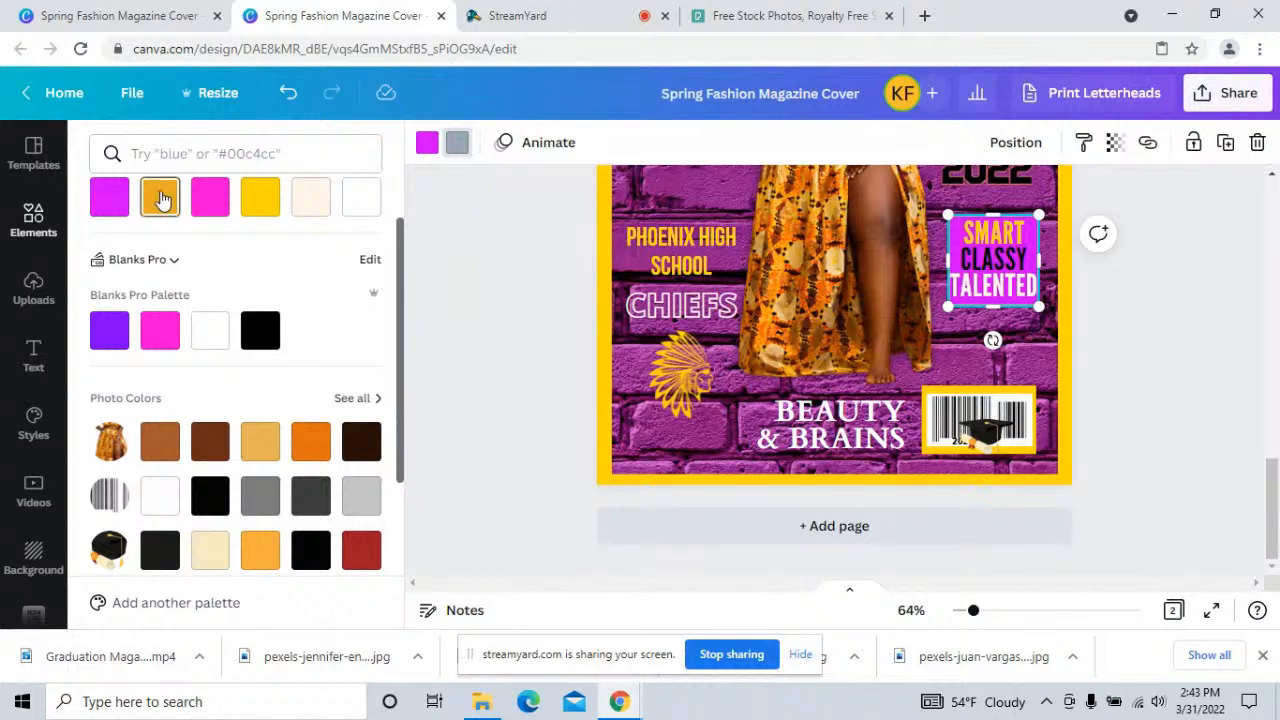
pyautogui.press('Escape')
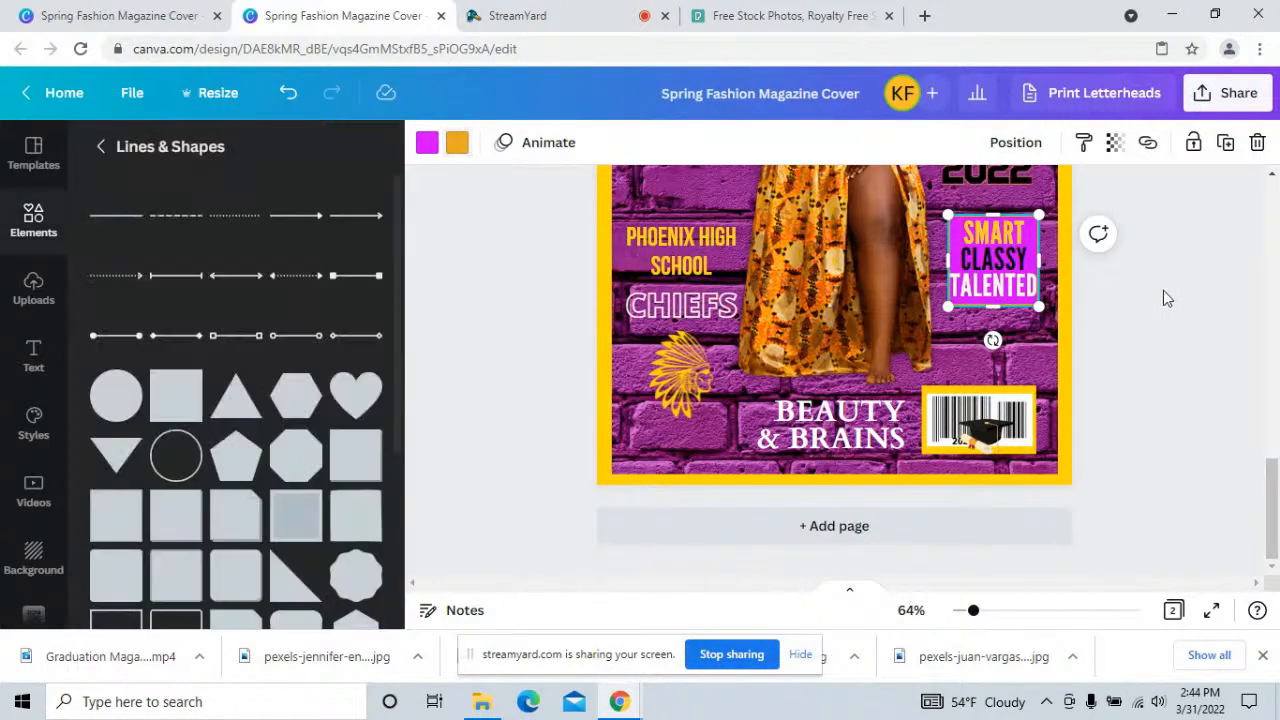
pyautogui.click(1165, 289)
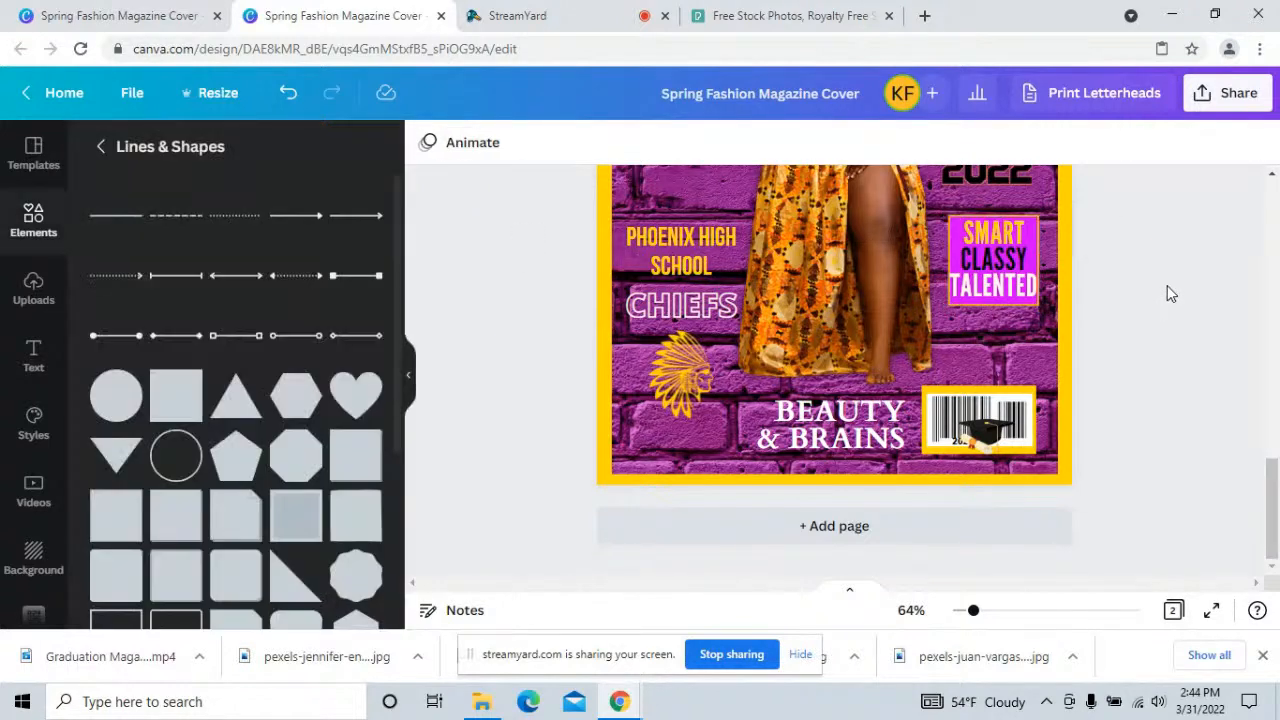
# - Narrow the "SMART CLASSY TALENTED" text box slightly from both sides to fit the width of the magenta square
pyautogui.click(1028, 236)
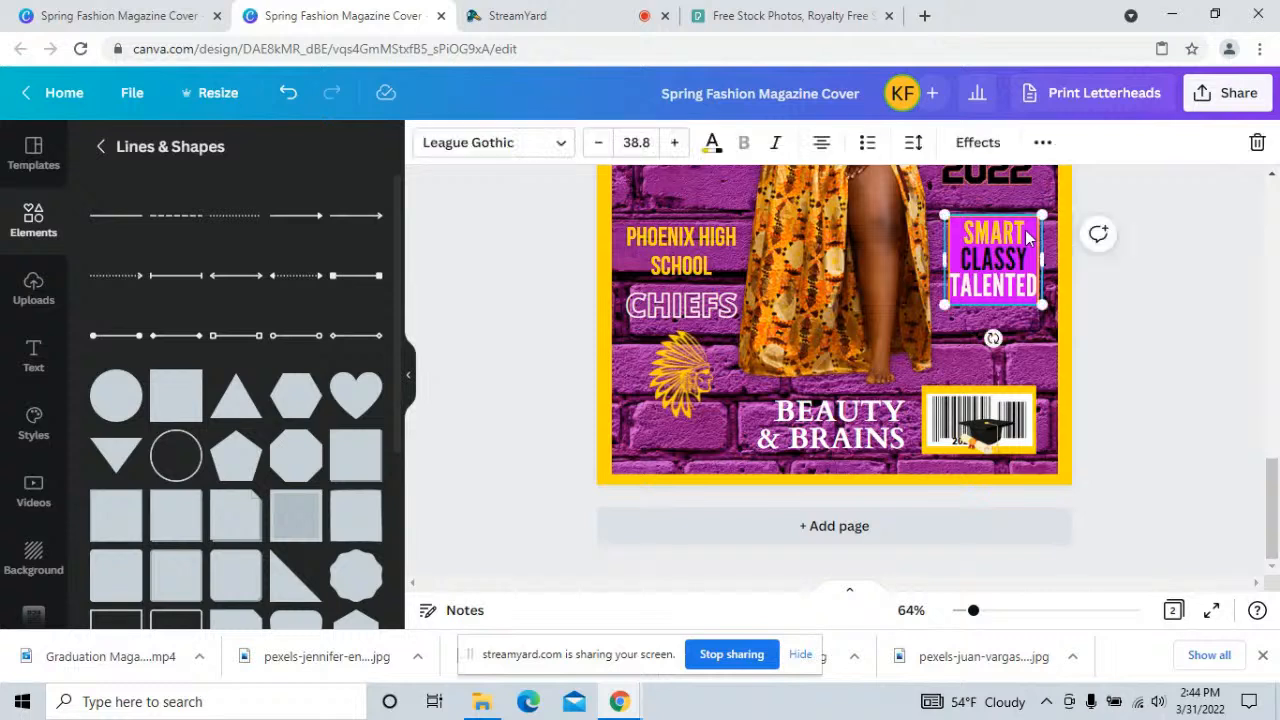
pyautogui.click(712, 142)
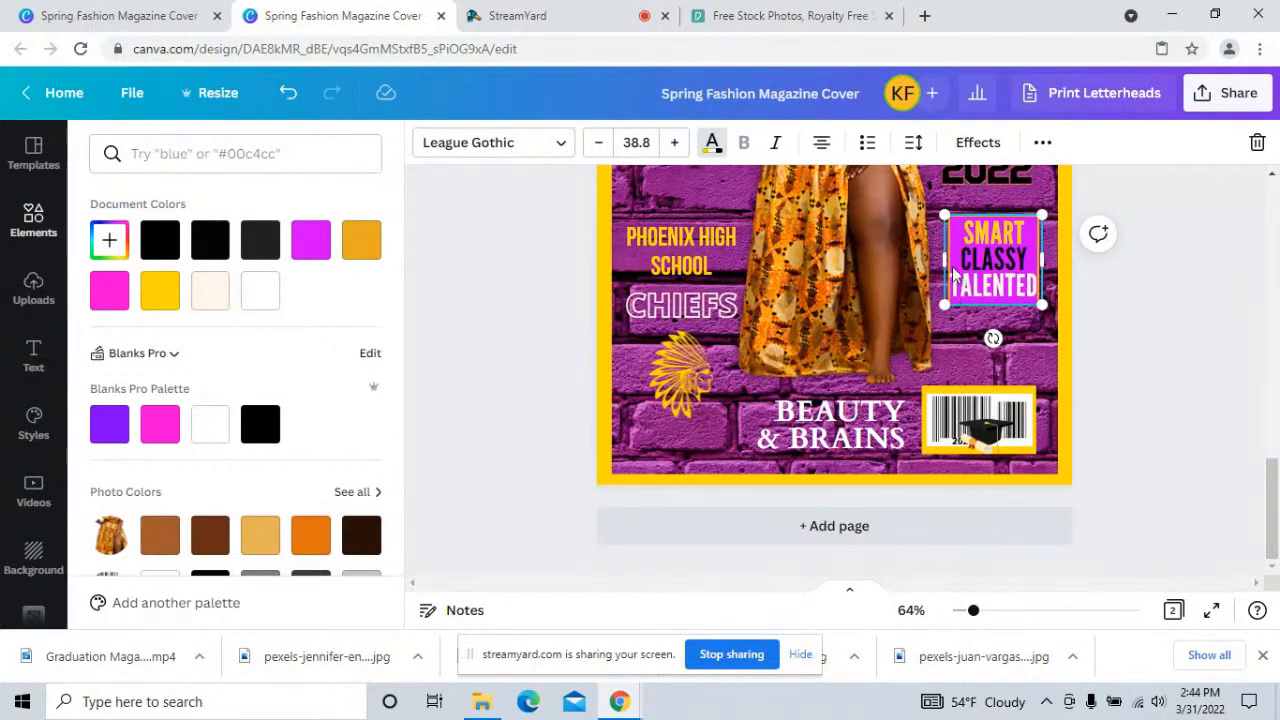
pyautogui.click(955, 226)
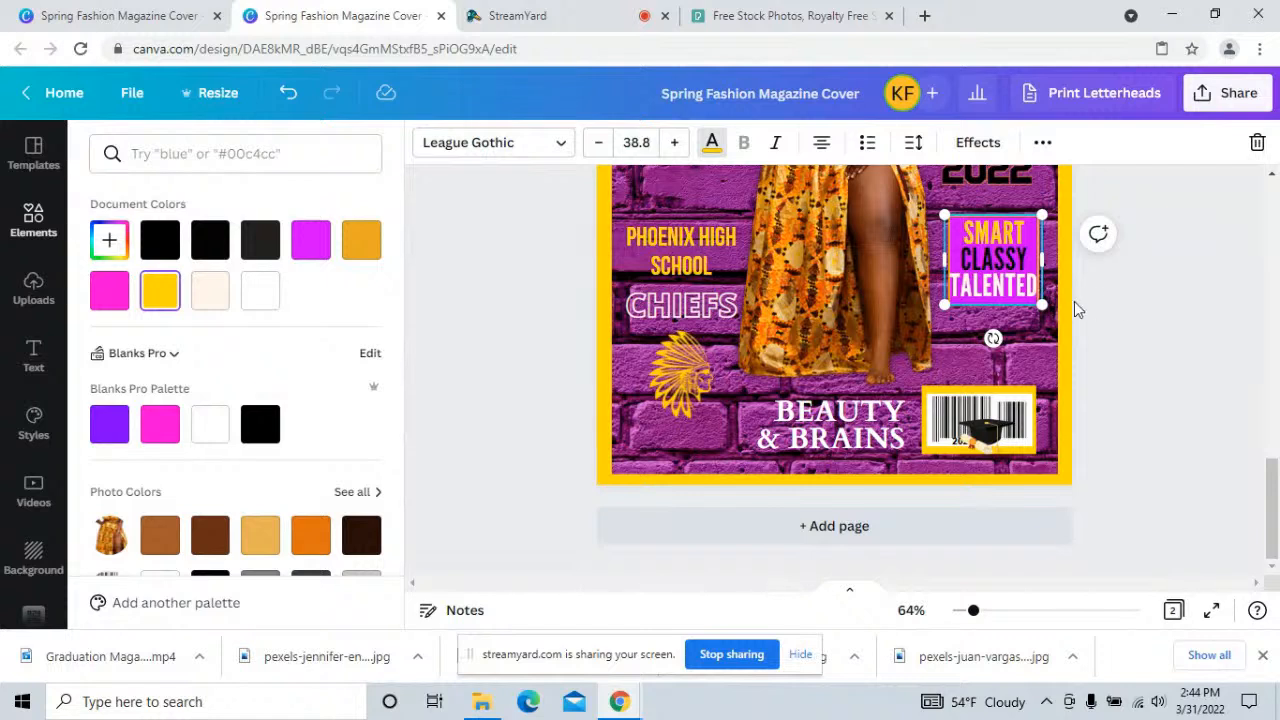
pyautogui.moveTo(1044, 260); pyautogui.dragTo(1040, 260)
pyautogui.moveTo(943, 262); pyautogui.dragTo(948, 262)
pyautogui.click(1230, 324)
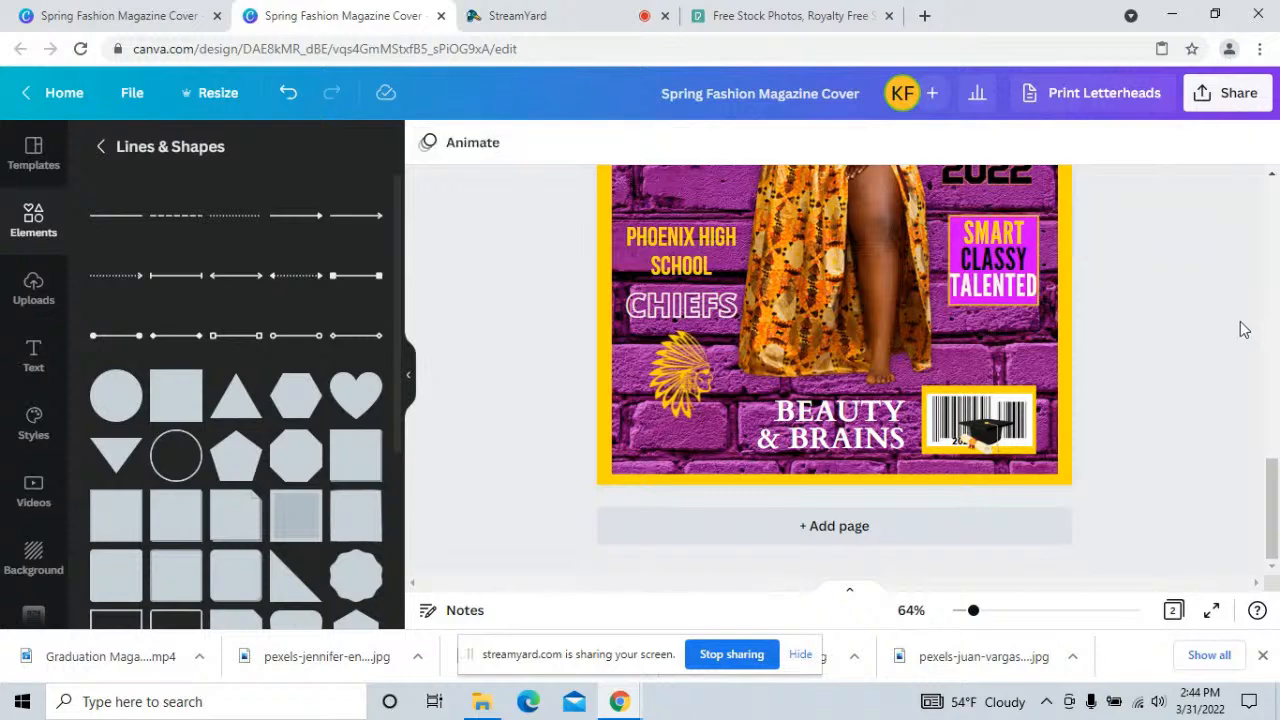
pyautogui.scroll(5, 1248, 326)
pyautogui.scroll(-5, 1248, 326)
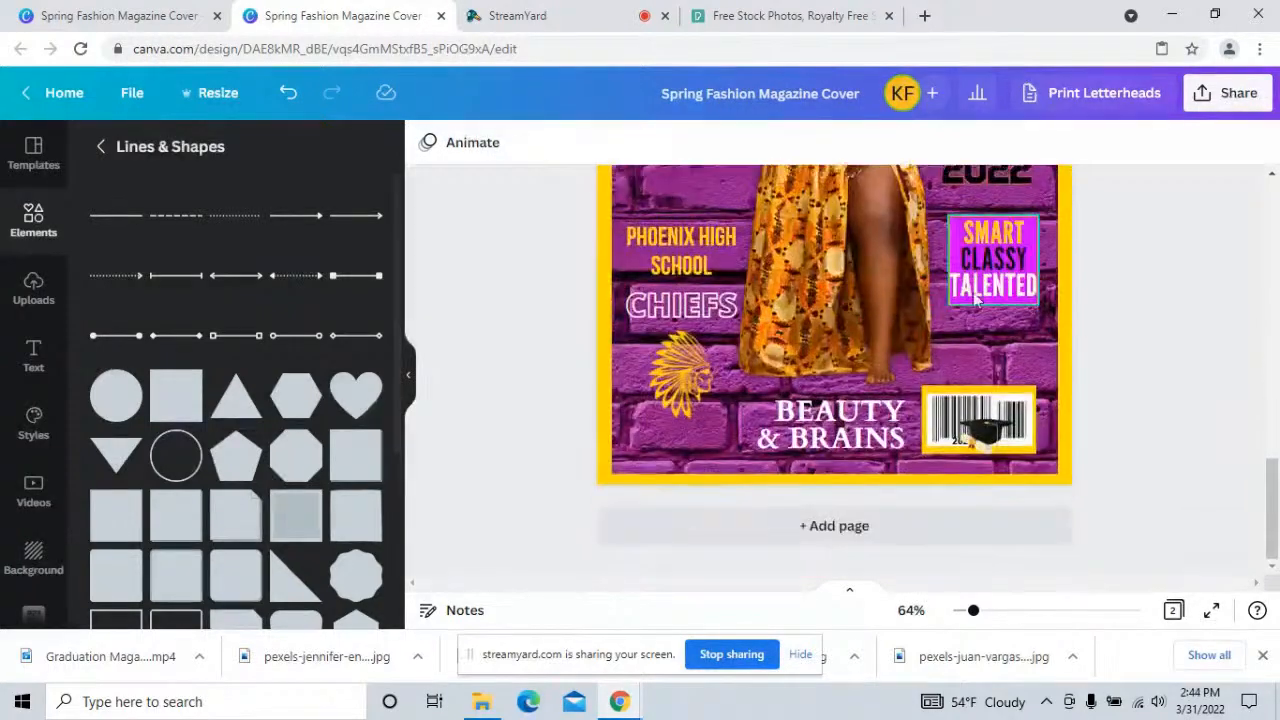
# - Move the "SMART CLASSY TALENTED" text off the magenta square and change the square's border color to white
pyautogui.click(981, 243)
pyautogui.moveTo(981, 243); pyautogui.dragTo(864, 250)
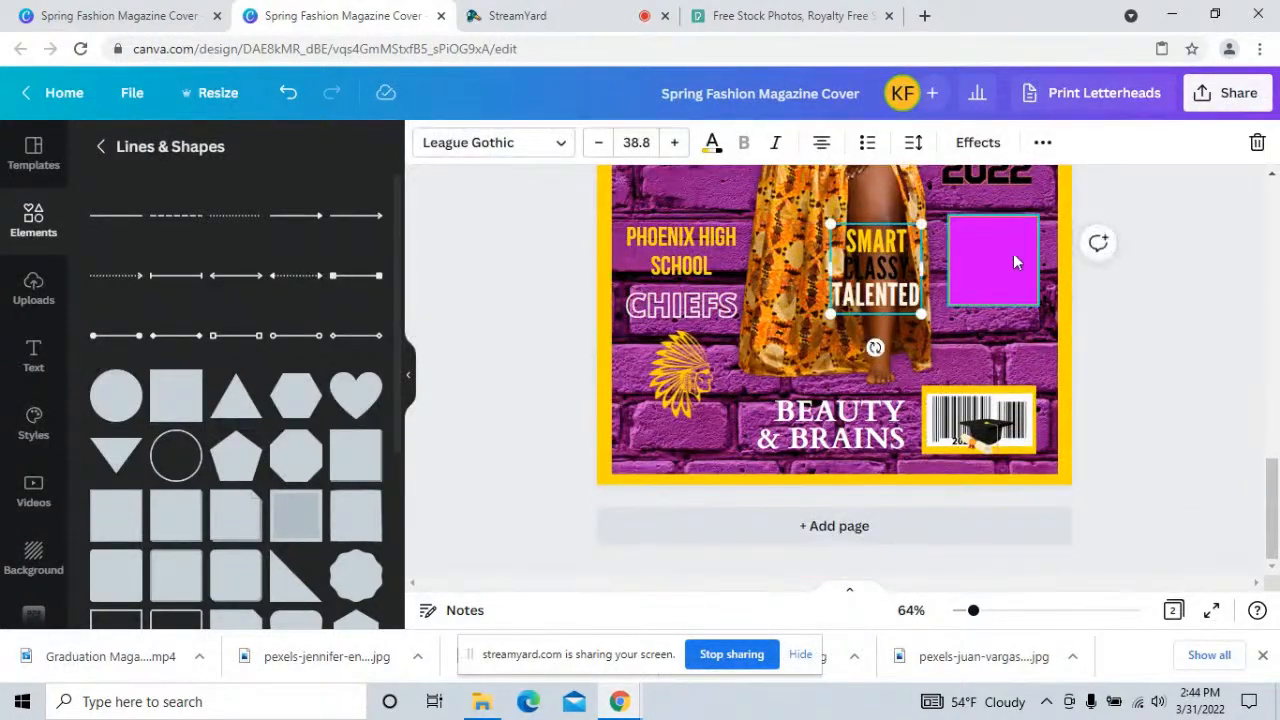
pyautogui.click(1013, 254)
pyautogui.click(455, 144)
pyautogui.click(210, 290)
pyautogui.click(1180, 340)
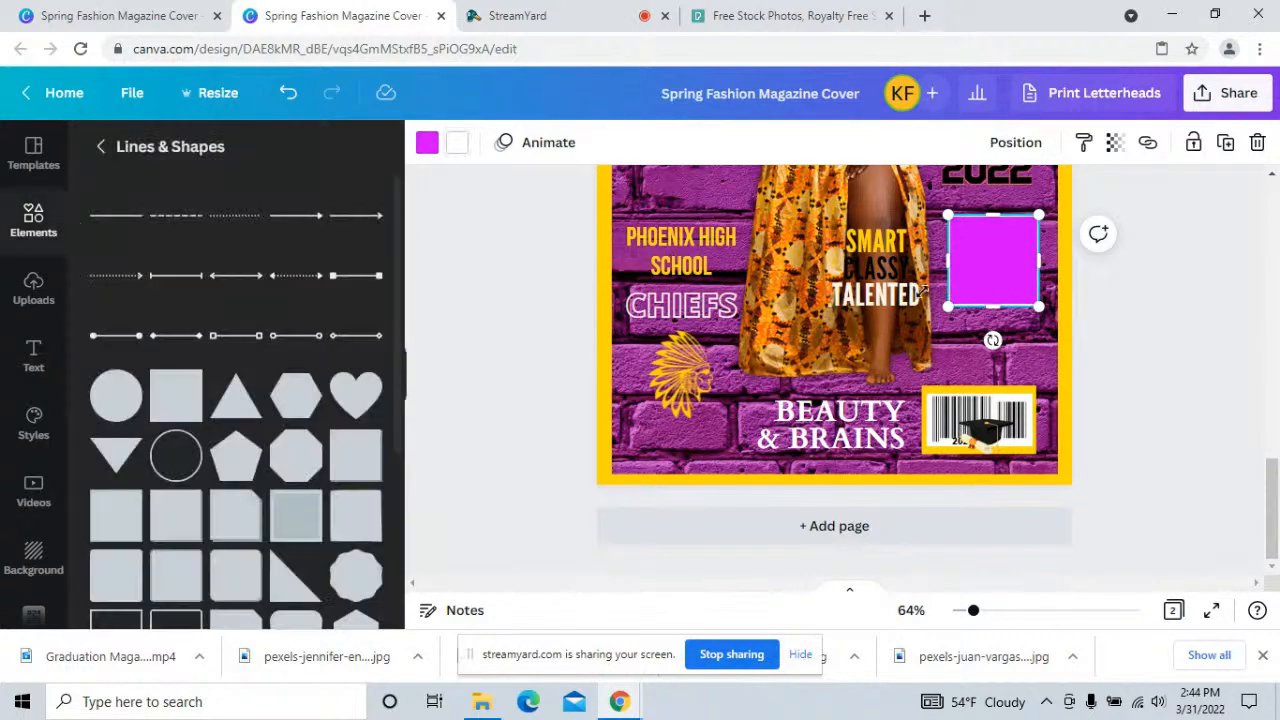
# - Shrink the "SMART CLASSY TALENTED" text to size 32.8 and center it back on the white-bordered magenta square
pyautogui.click(889, 296)
pyautogui.moveTo(889, 296); pyautogui.dragTo(1005, 285)
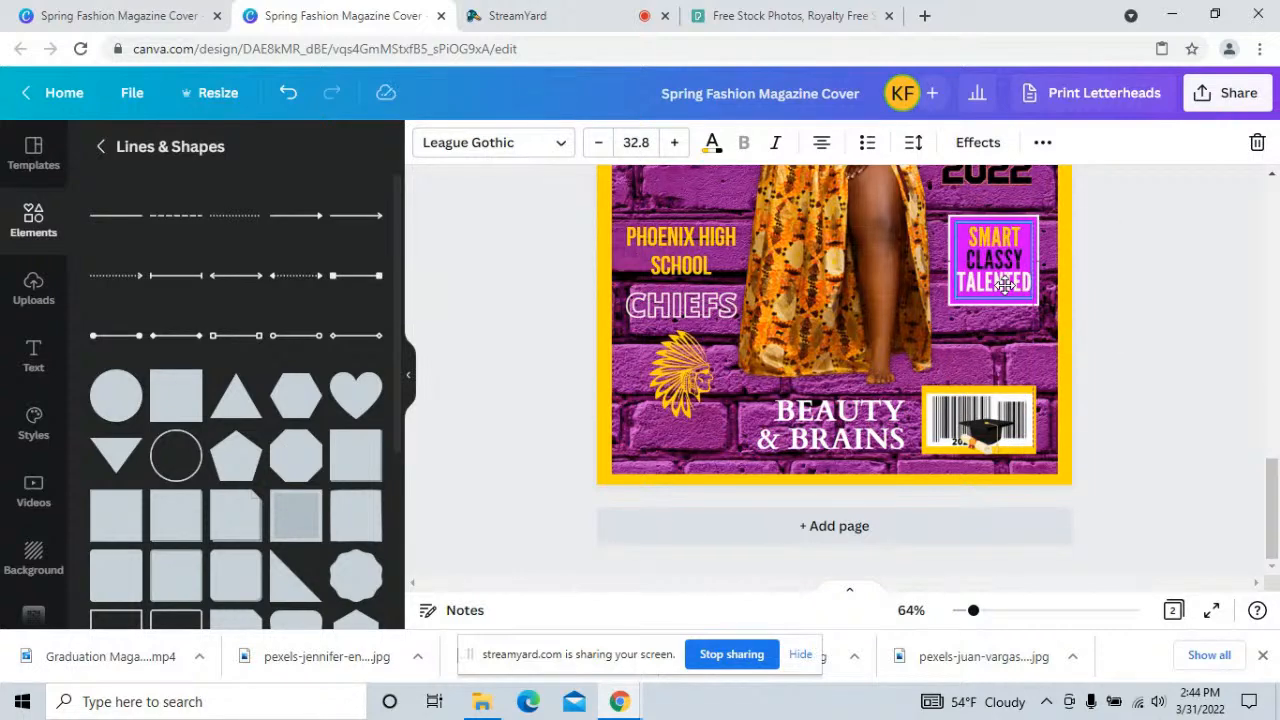
pyautogui.click(1231, 346)
pyautogui.scroll(4, 1231, 346)
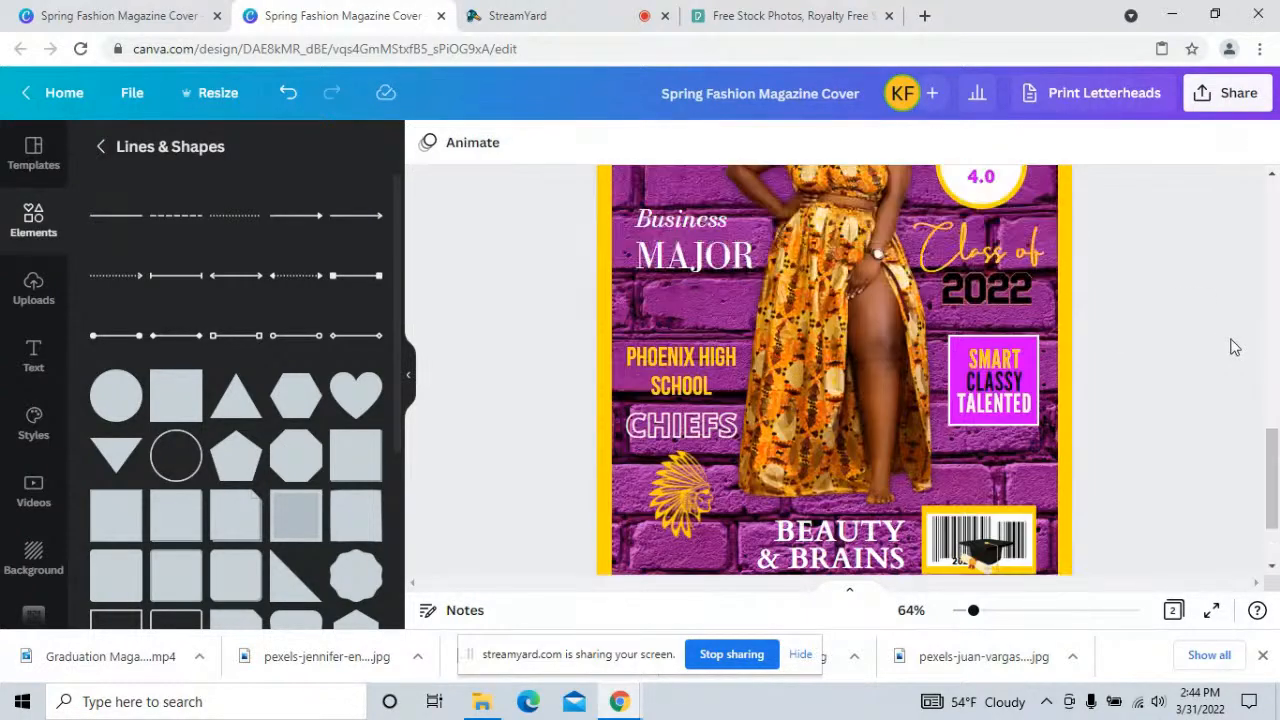
pyautogui.scroll(-2, 1235, 347)
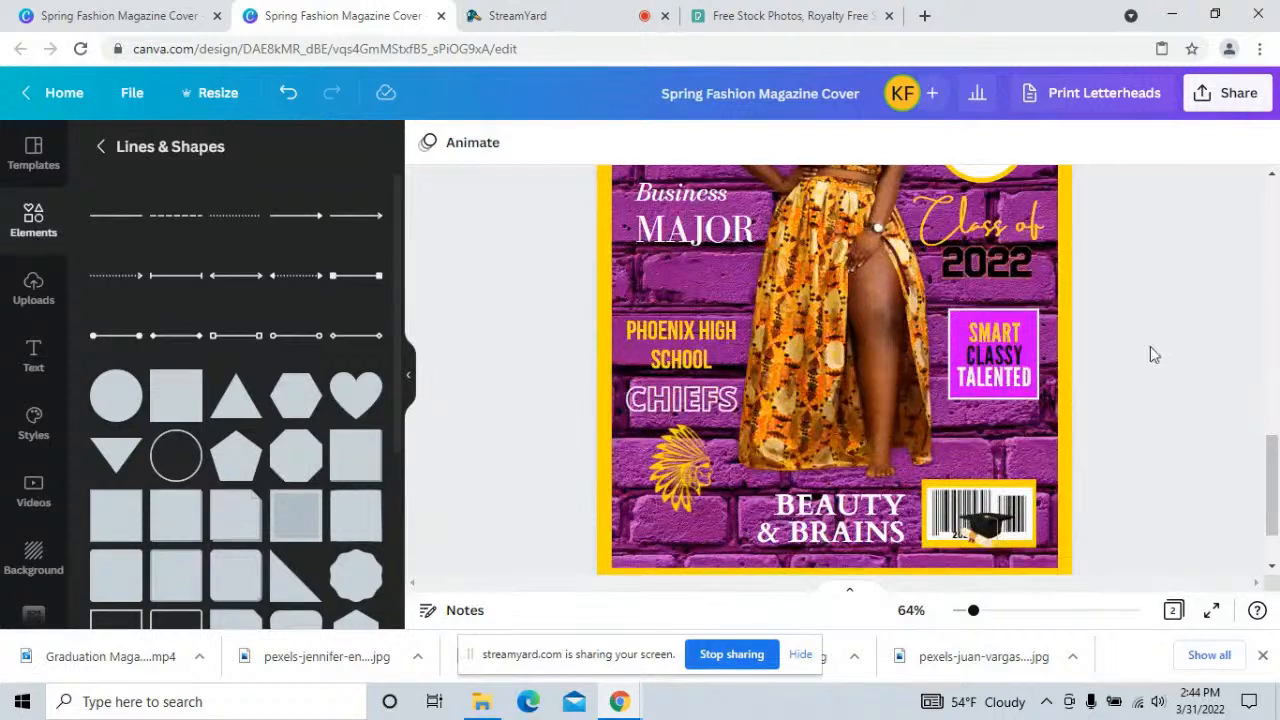
# - Try the Neon effect with a lower intensity on the text over the magenta square and undo it
pyautogui.click(951, 317)
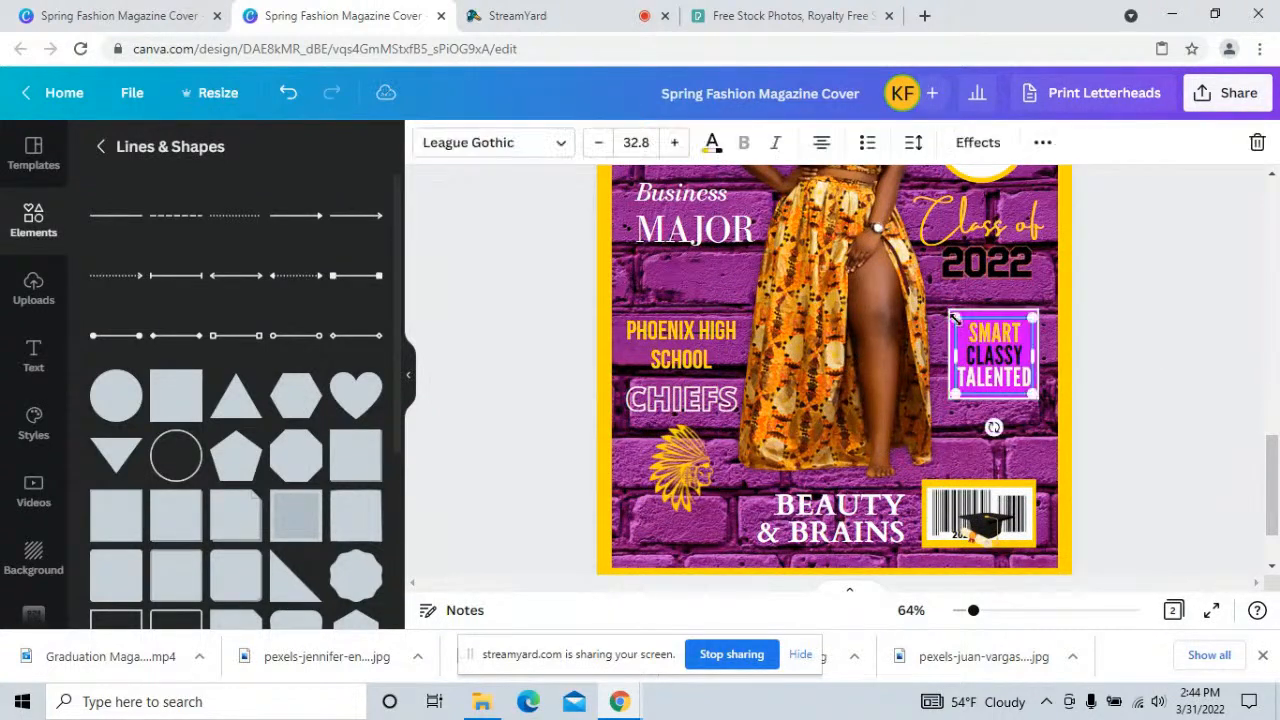
pyautogui.click(1088, 341)
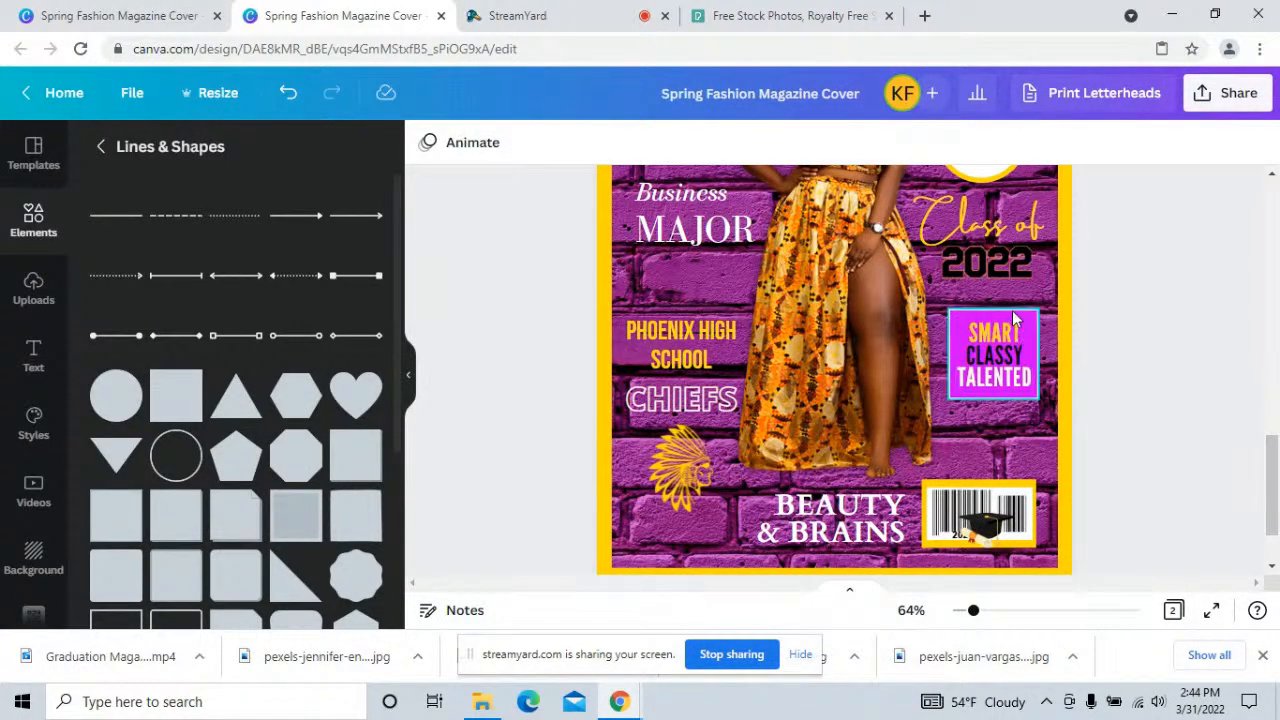
pyautogui.click(1005, 345)
pyautogui.click(1005, 345)
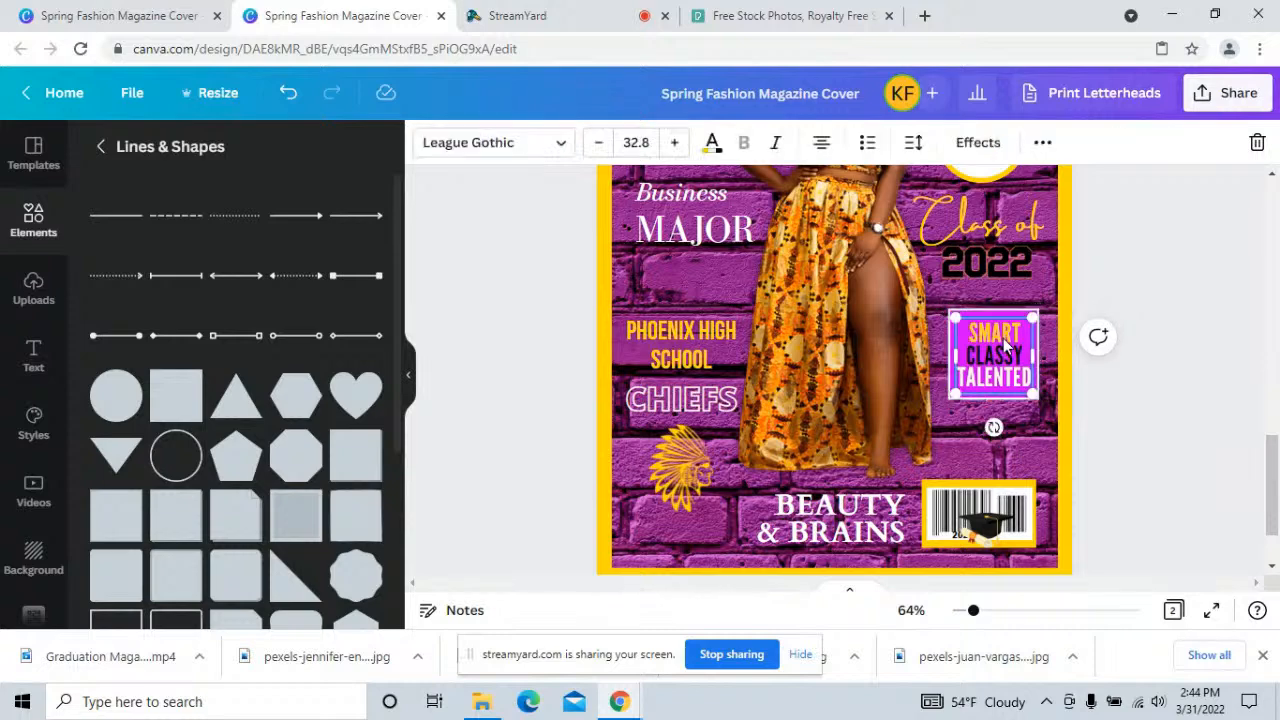
pyautogui.click(977, 142)
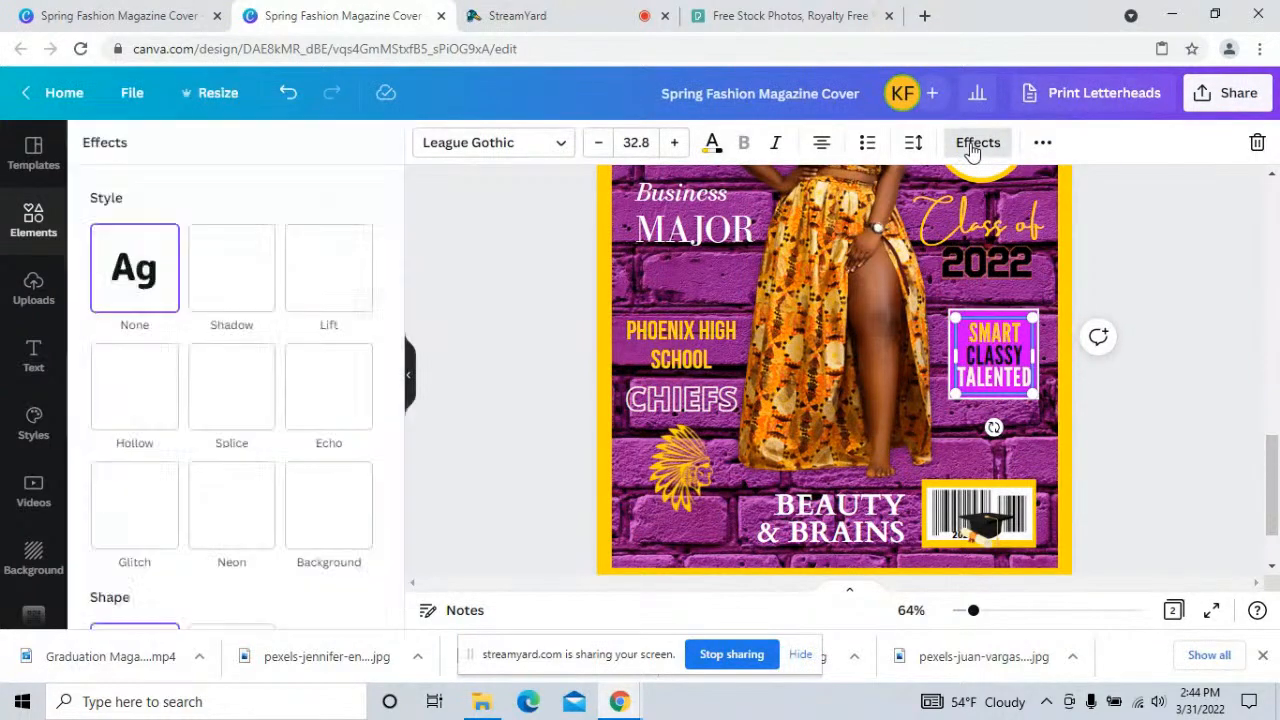
pyautogui.click(236, 507)
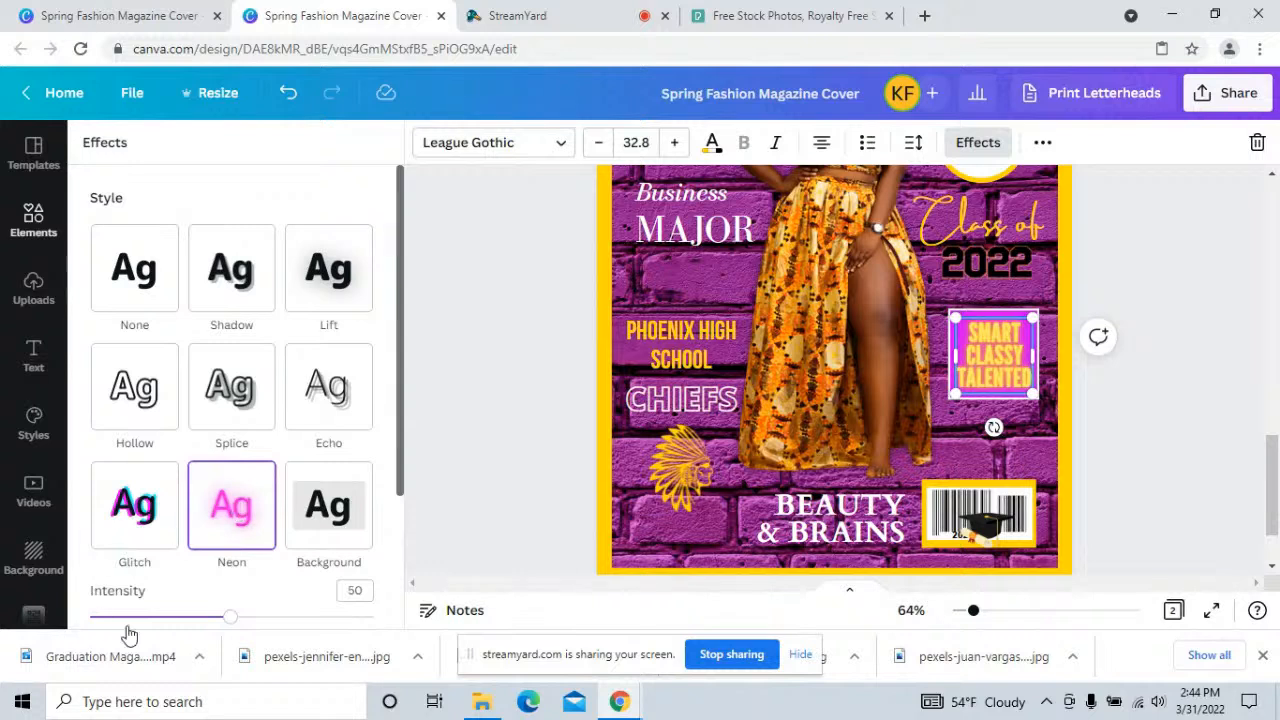
pyautogui.moveTo(229, 617); pyautogui.dragTo(140, 618)
pyautogui.click(293, 97)
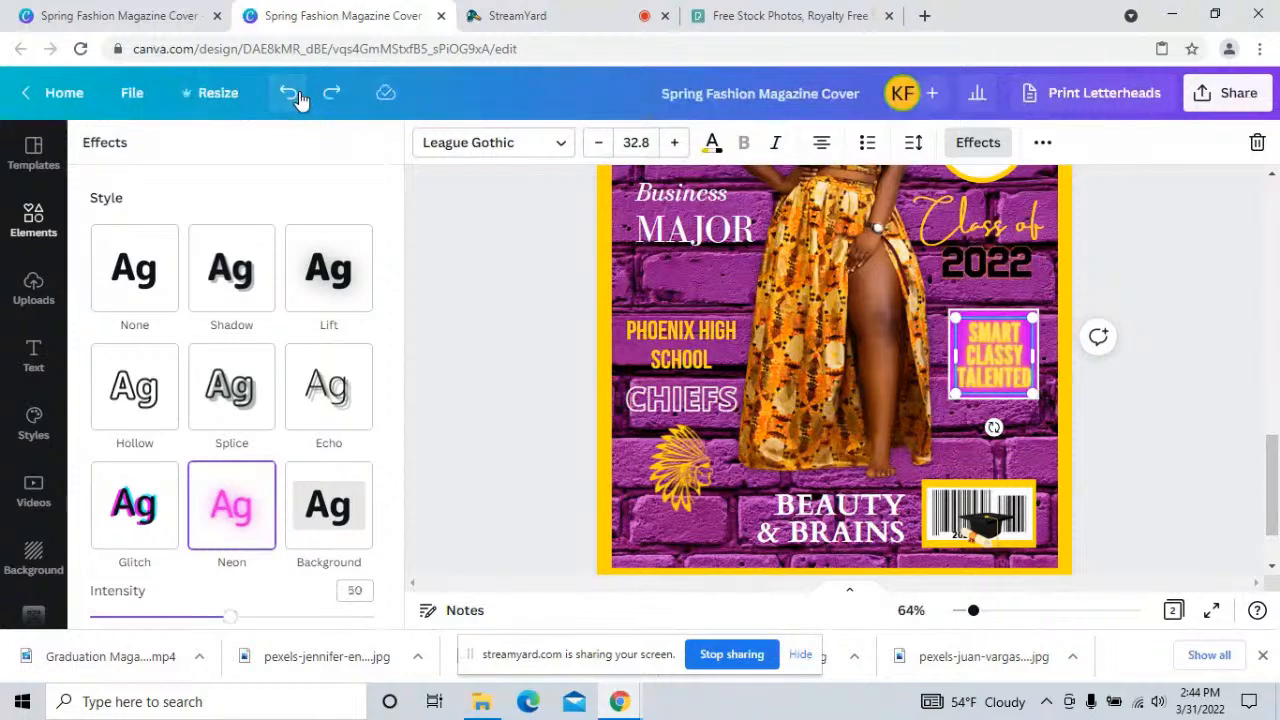
pyautogui.click(293, 97)
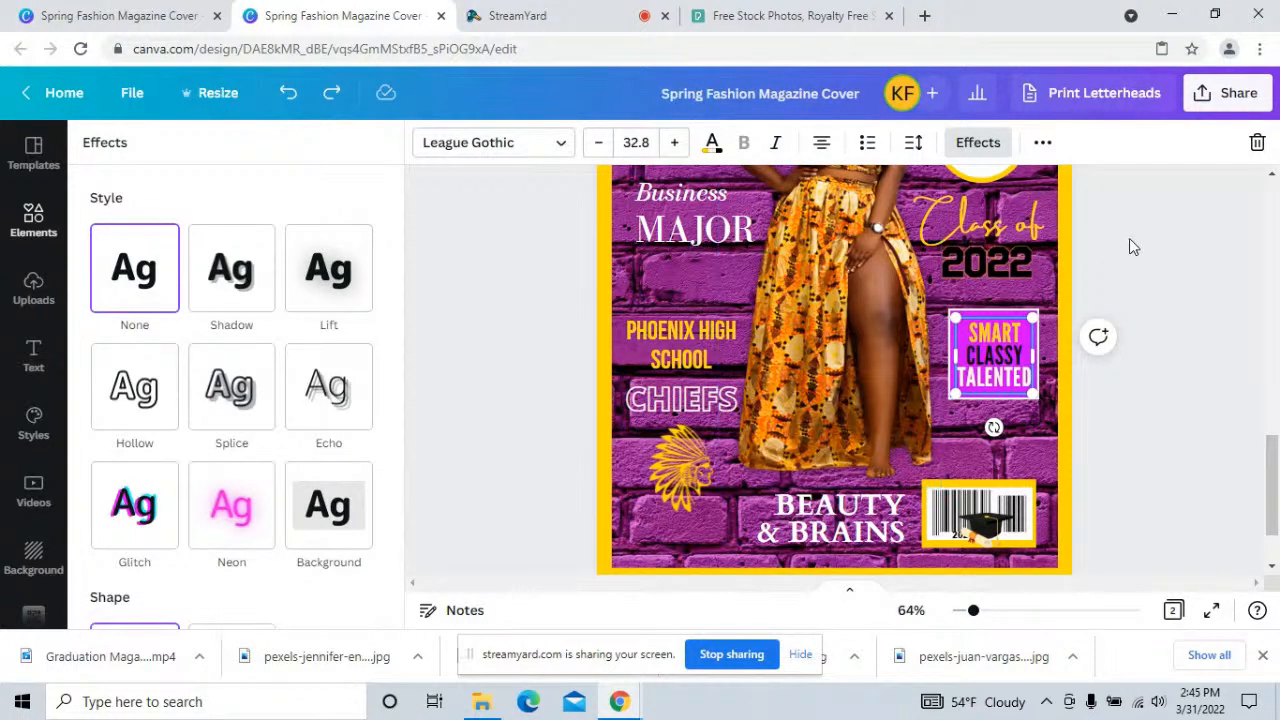
# - Enlarge the "SMART CLASSY TALENTED" text to size 34.2 and recenter it inside the magenta square
pyautogui.click(1150, 290)
pyautogui.click(1025, 325)
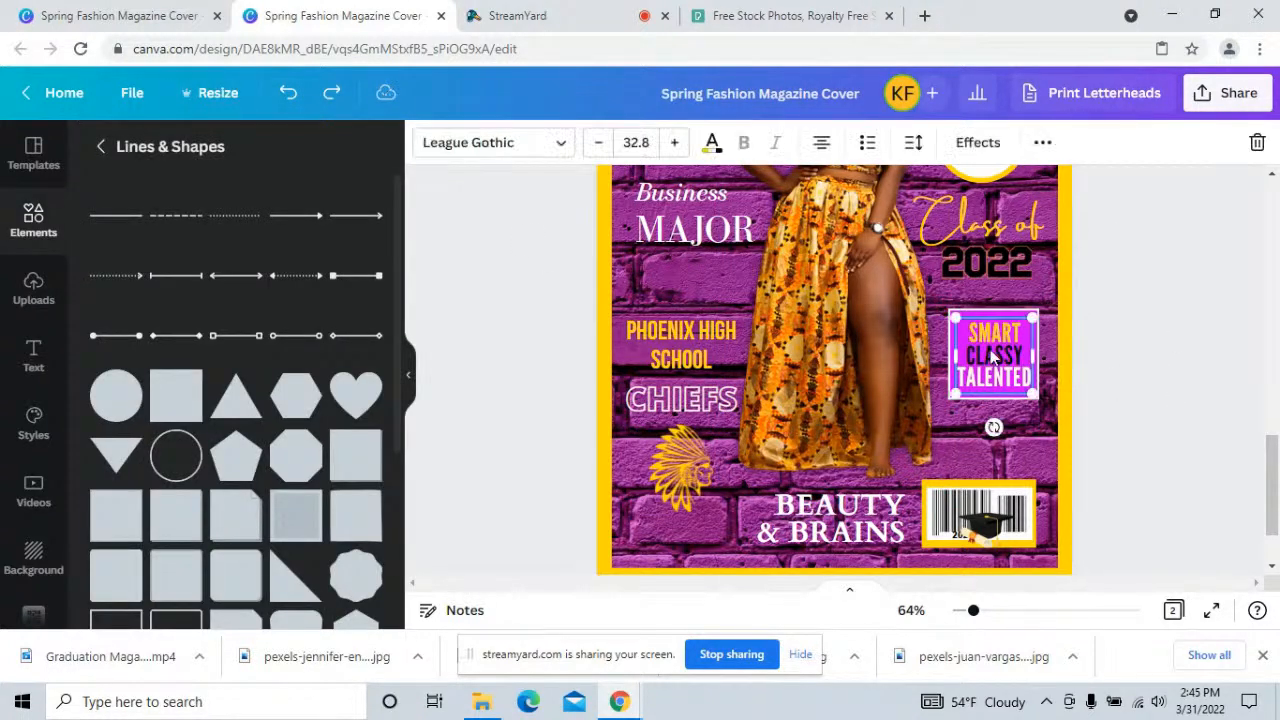
pyautogui.moveTo(1028, 320); pyautogui.dragTo(1030, 322)
pyautogui.click(1126, 264)
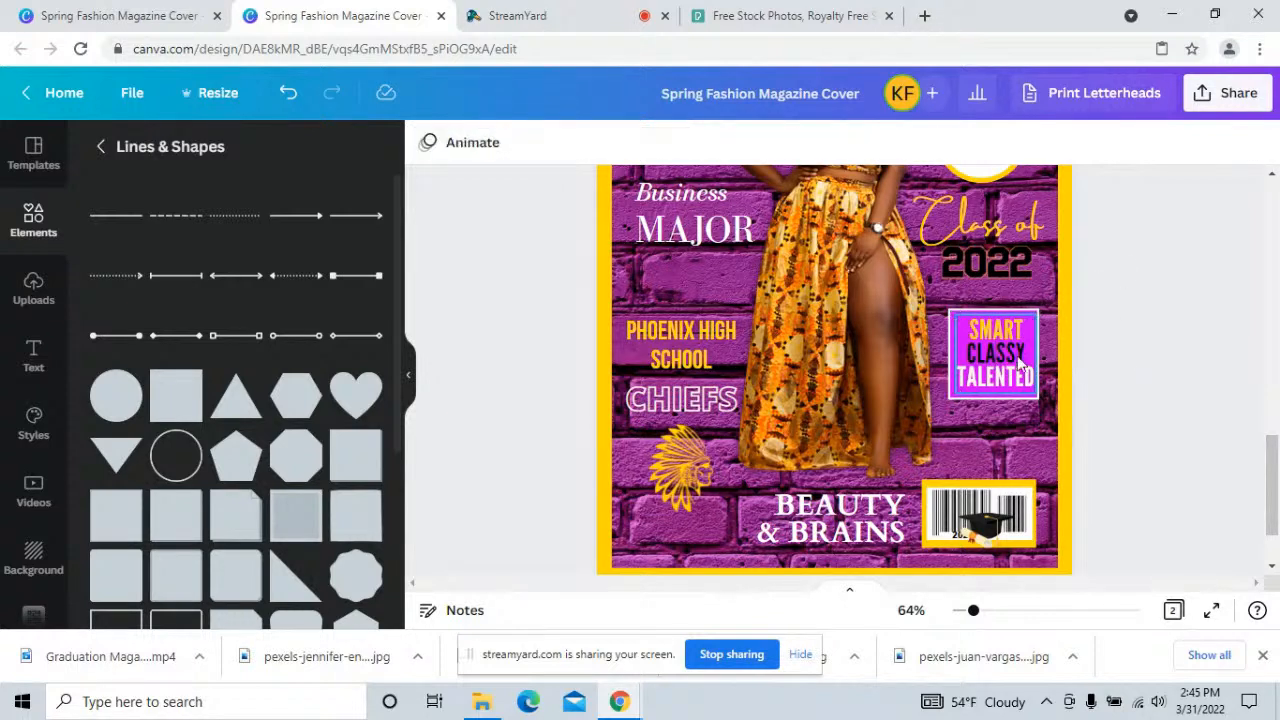
pyautogui.click(1005, 385)
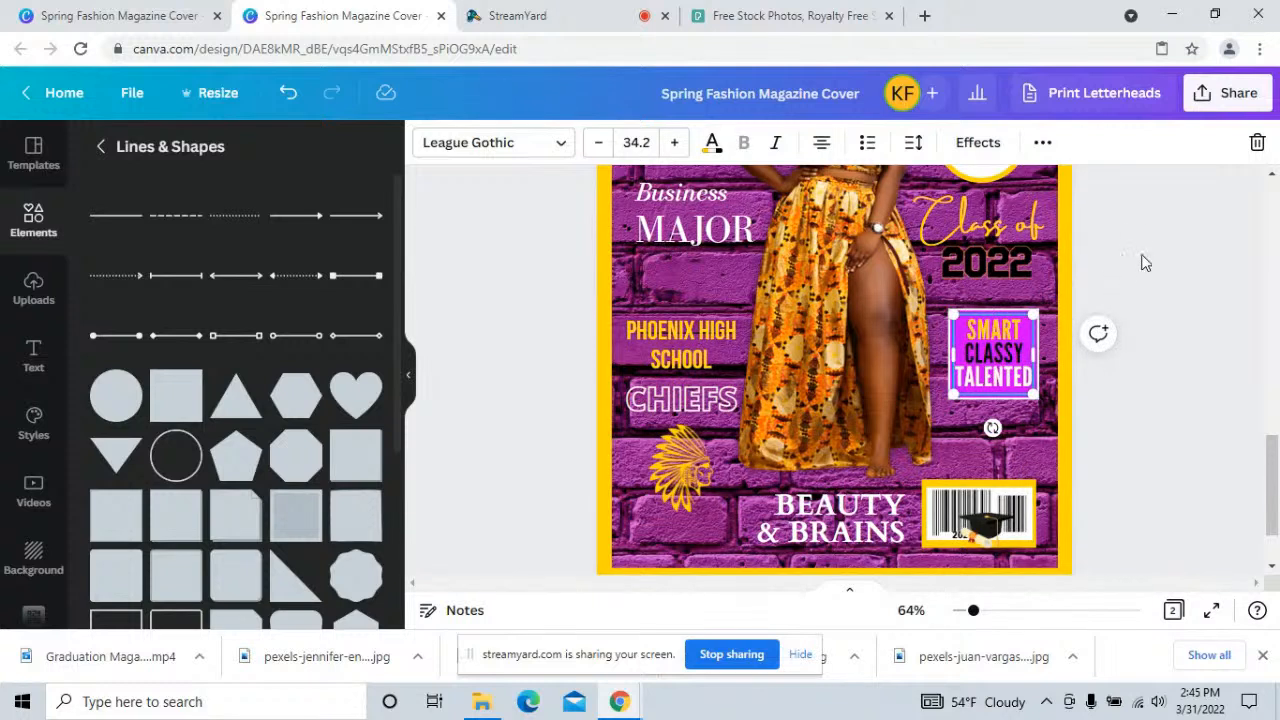
pyautogui.click(1207, 436)
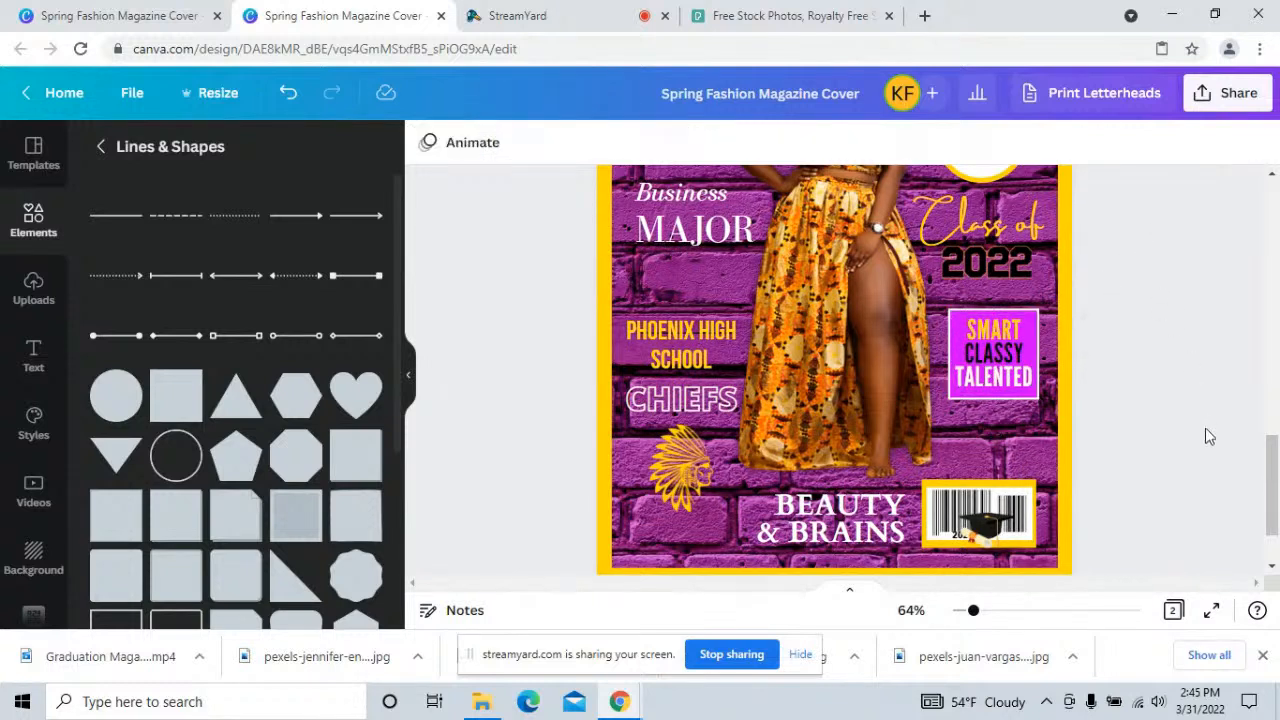
# - Shift the graduation cap graphic slightly to the right over the barcode
pyautogui.click(988, 530)
pyautogui.moveTo(988, 530); pyautogui.dragTo(1001, 513)
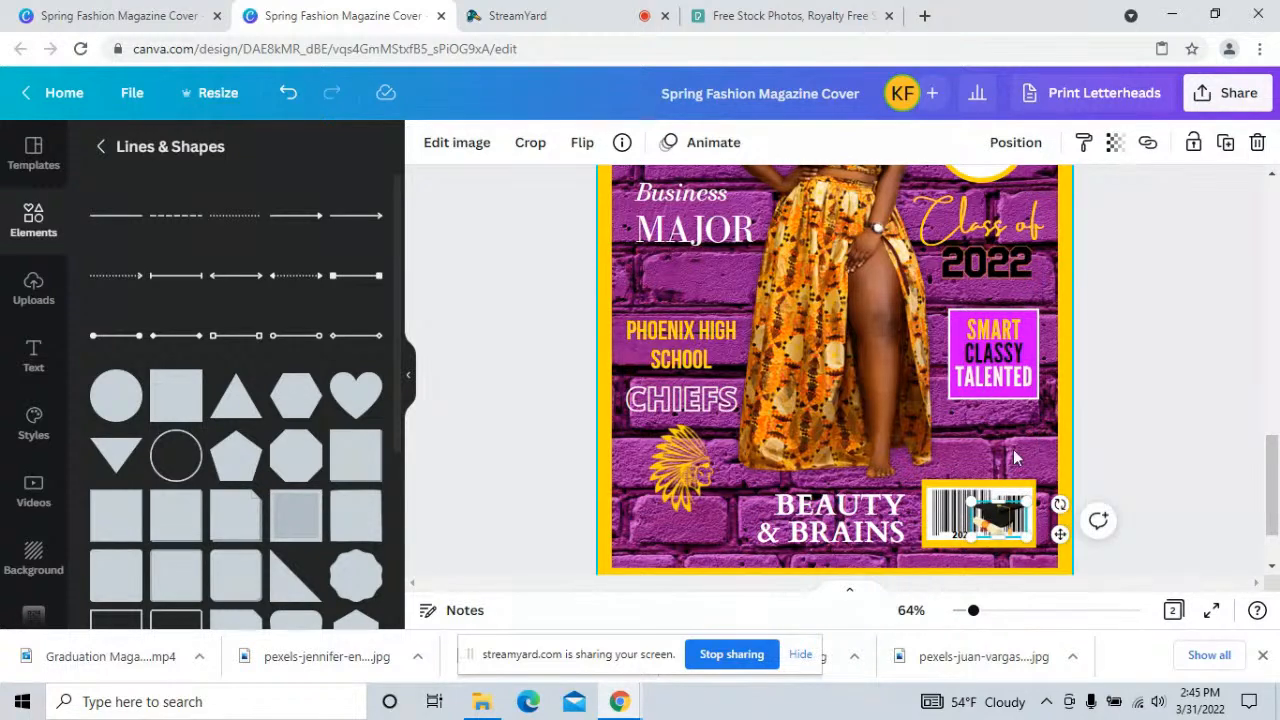
# - Try shifting the small "2022" text under the barcode slightly to the left and undo the move
pyautogui.click(1017, 459)
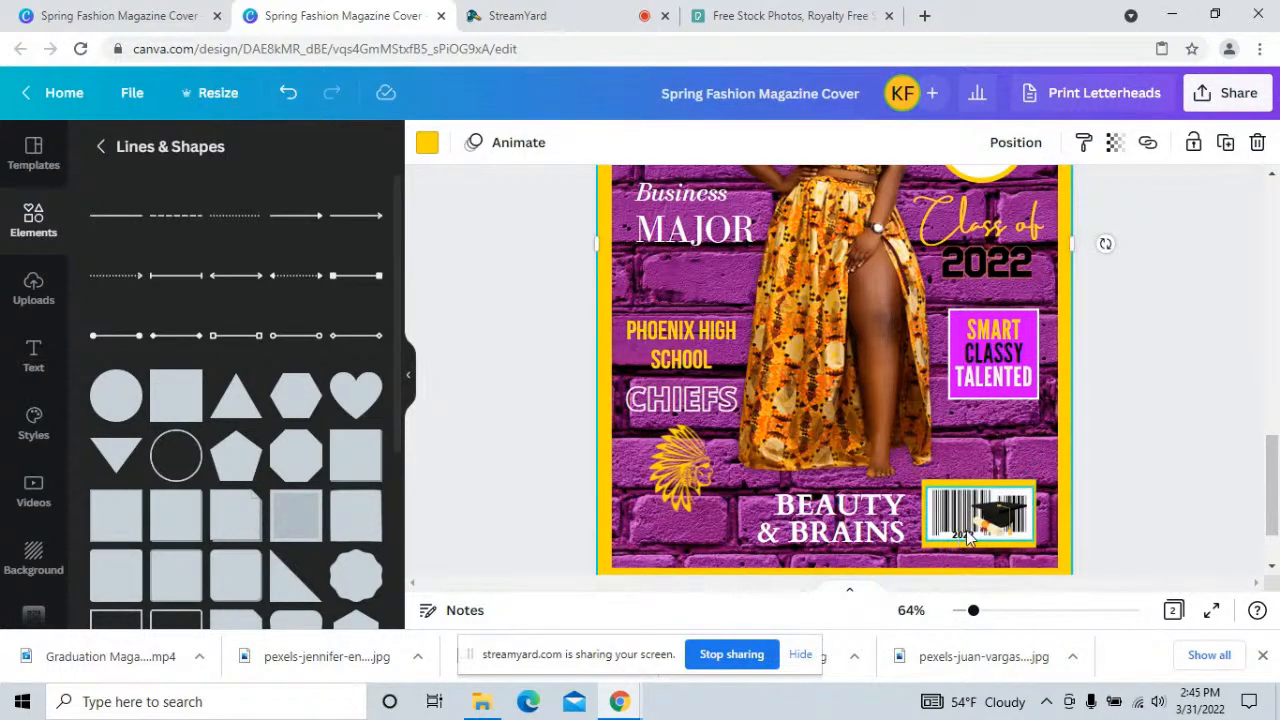
pyautogui.click(967, 541)
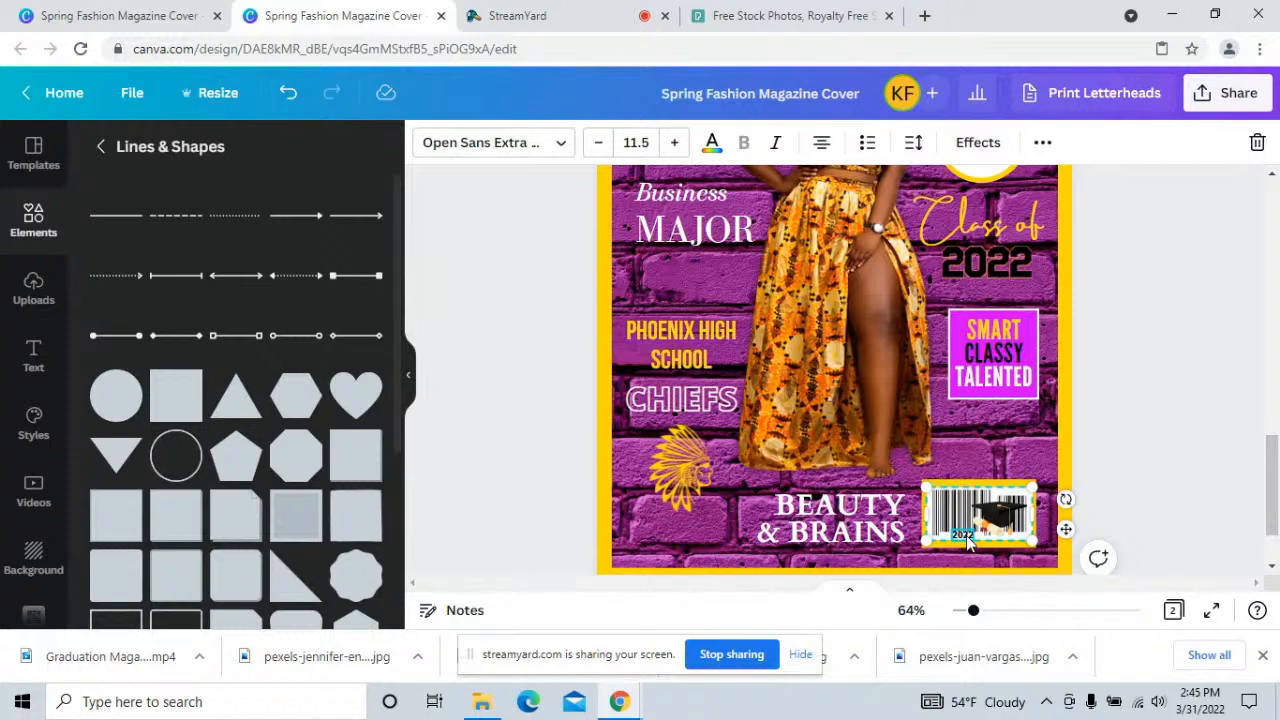
pyautogui.moveTo(967, 541); pyautogui.dragTo(963, 538)
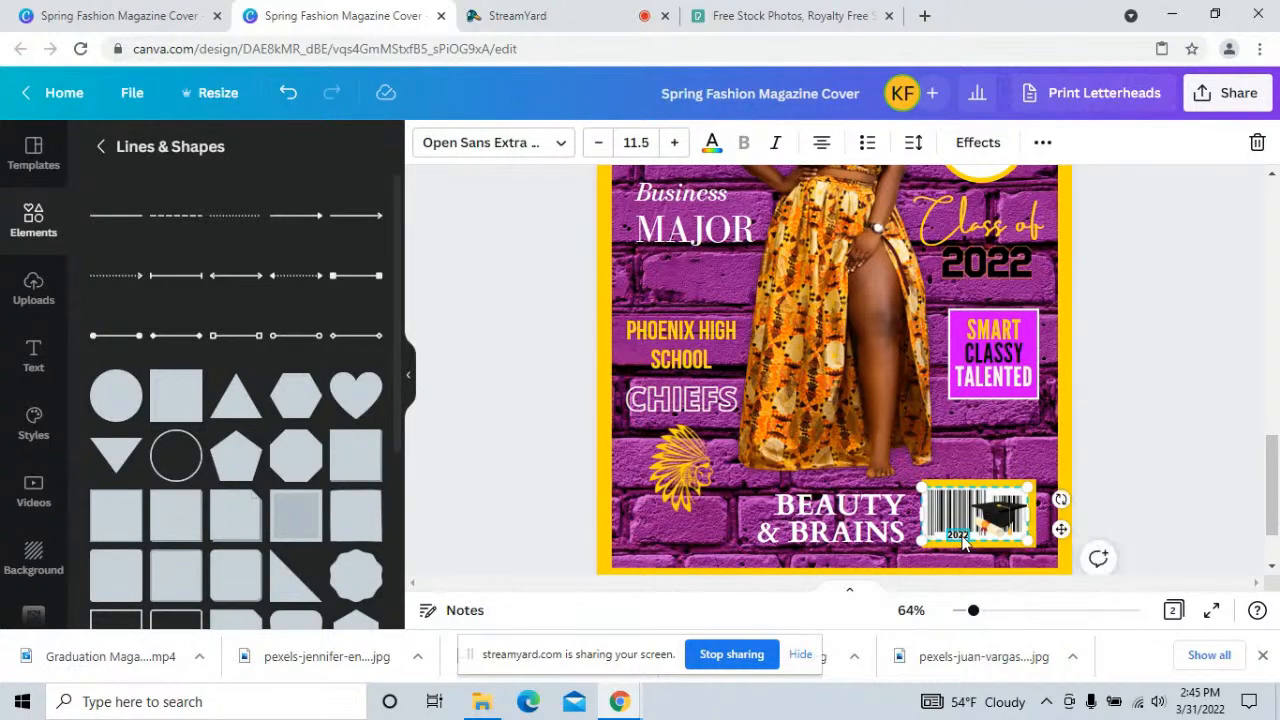
pyautogui.click(288, 92)
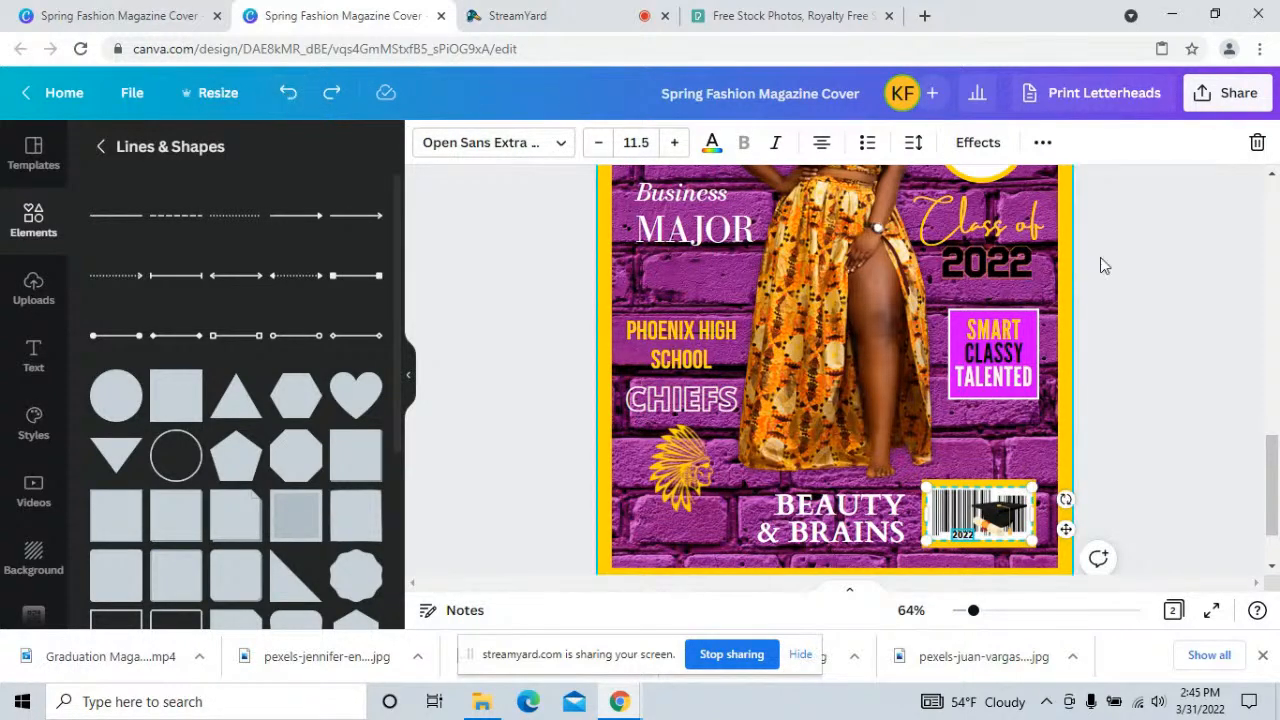
# - Review the purple page 2 cover and the yellow page 1 cover in full-screen presentation view, and return to the editor
pyautogui.click(1272, 405)
pyautogui.moveTo(1272, 450)
pyautogui.mouseDown()
pyautogui.moveTo(1272, 465)
pyautogui.moveTo(1272, 370)
pyautogui.moveTo(1271, 473)
pyautogui.moveTo(1272, 442)
pyautogui.mouseUp()
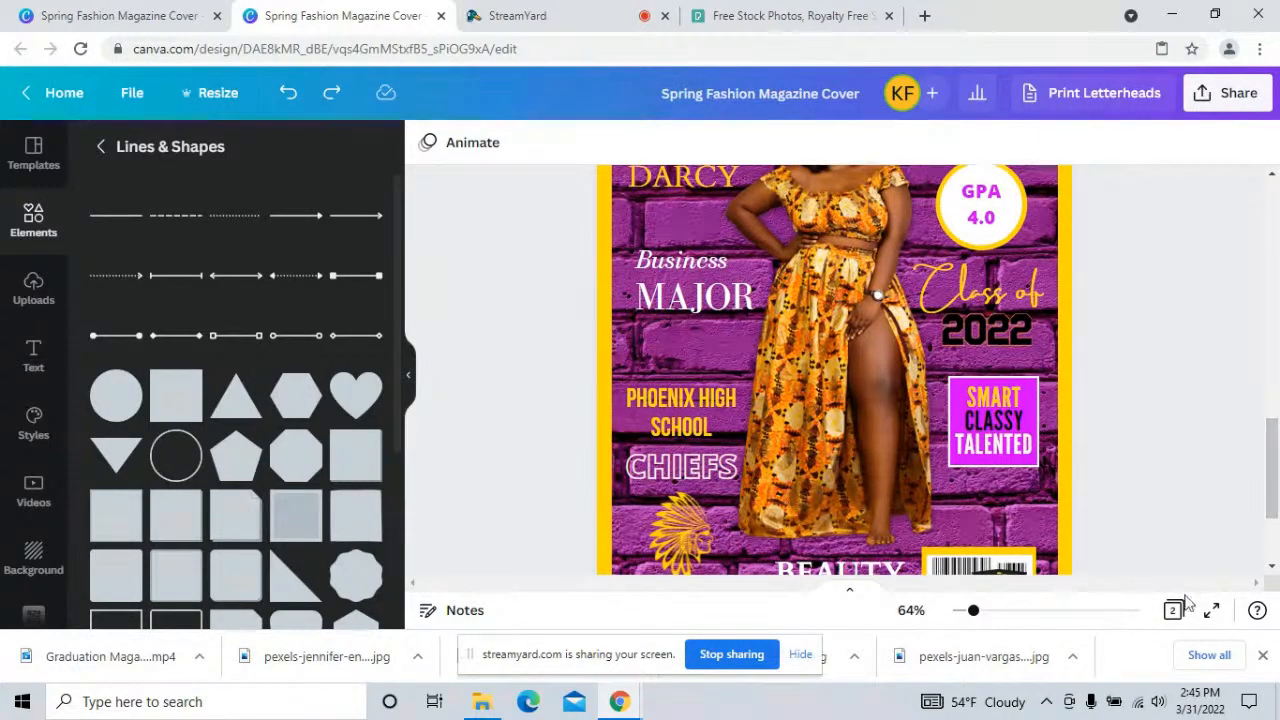
pyautogui.click(1212, 615)
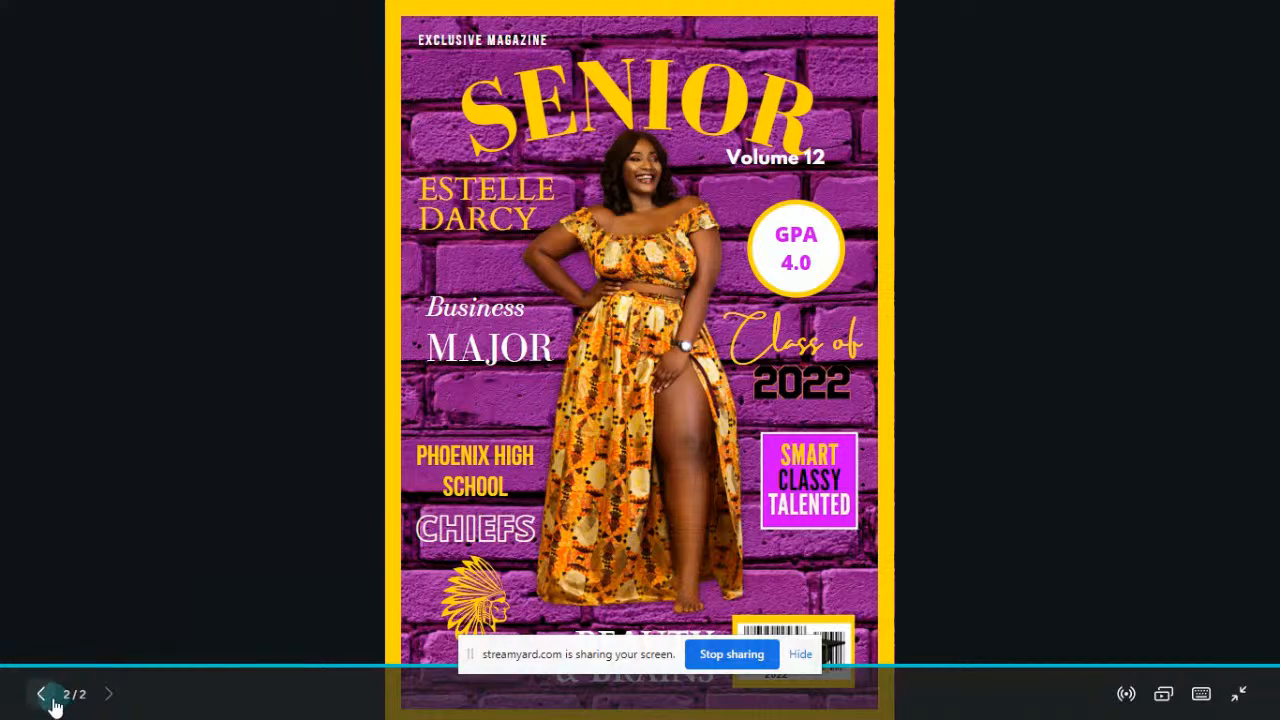
pyautogui.click(40, 693)
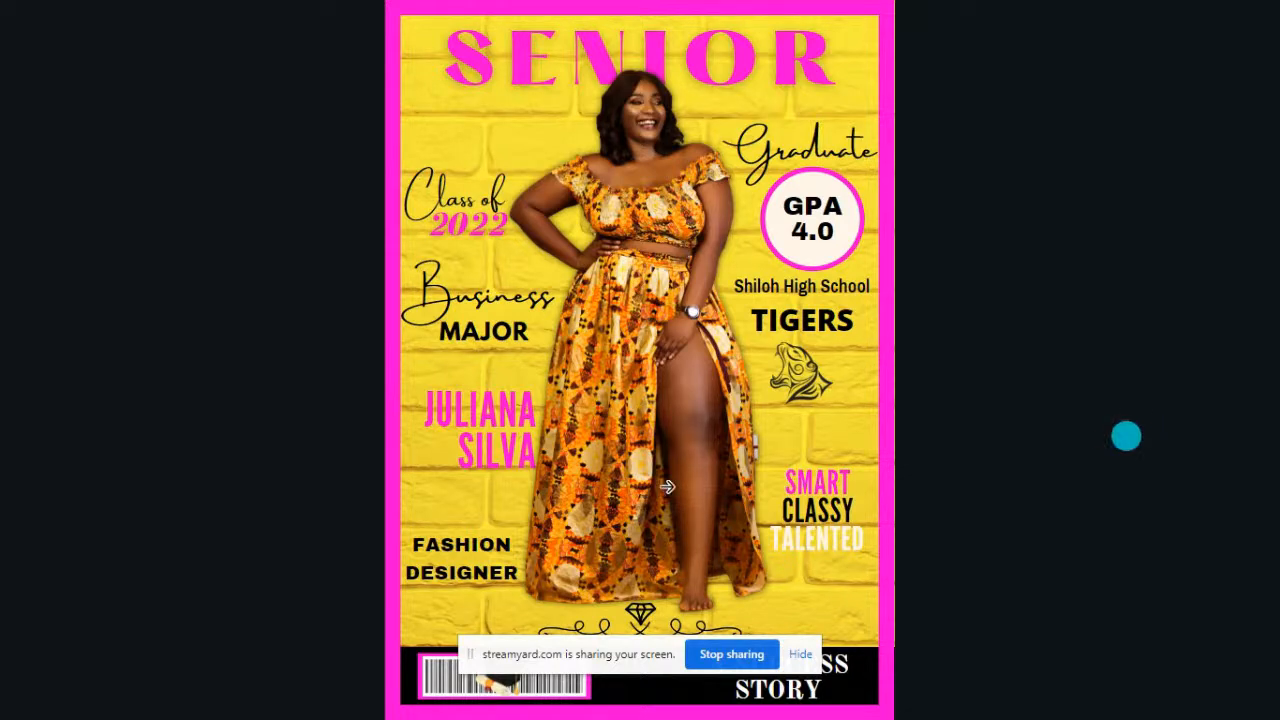
pyautogui.moveTo(343, 606)
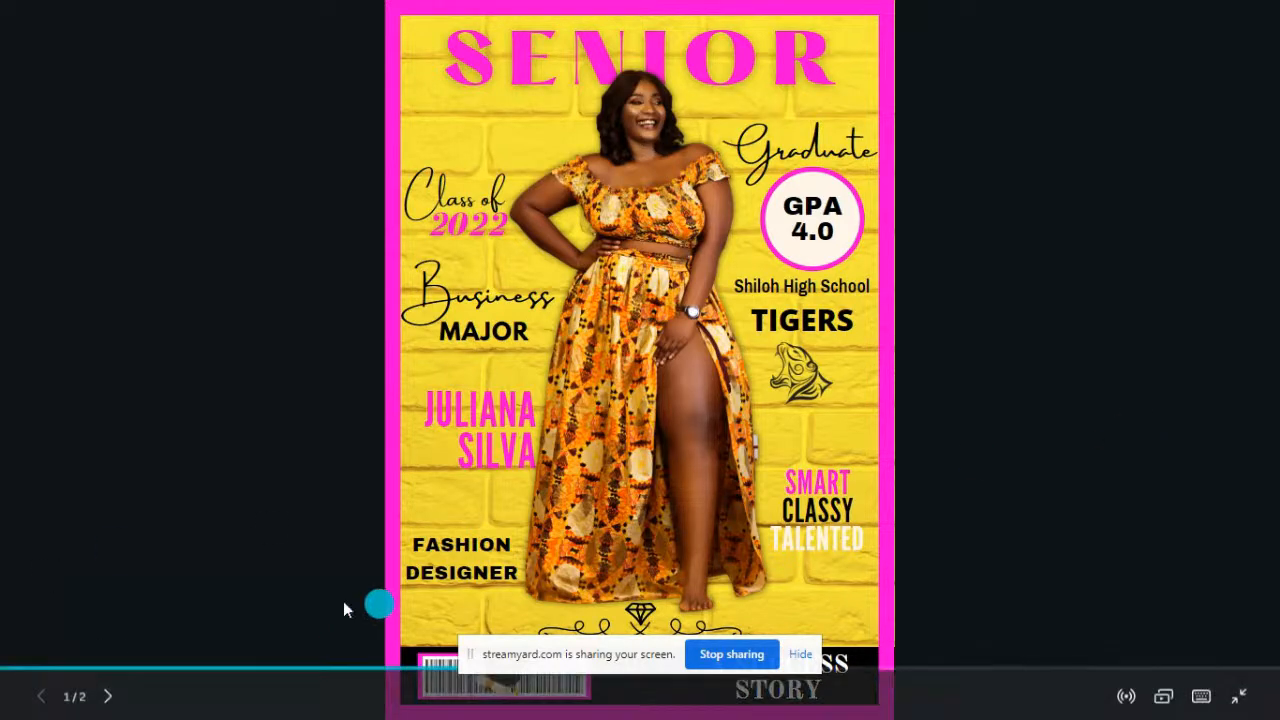
pyautogui.click(107, 694)
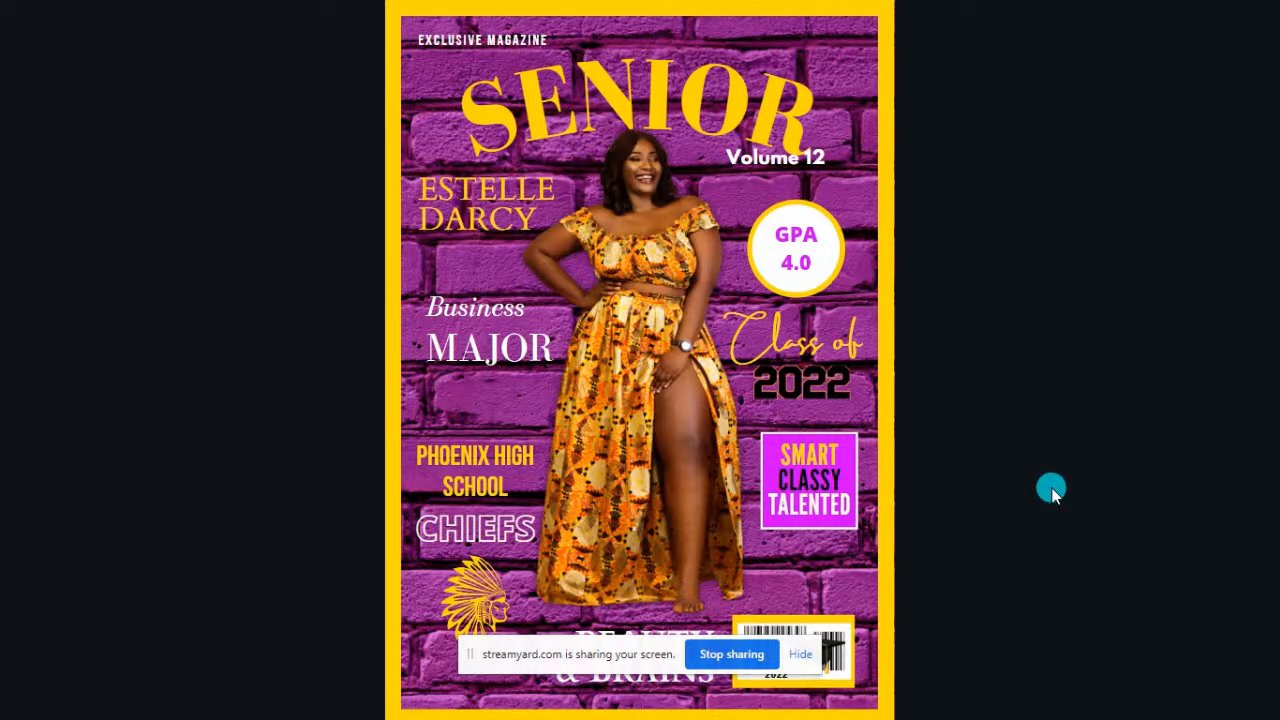
pyautogui.moveTo(12, 682)
pyautogui.press('Escape')
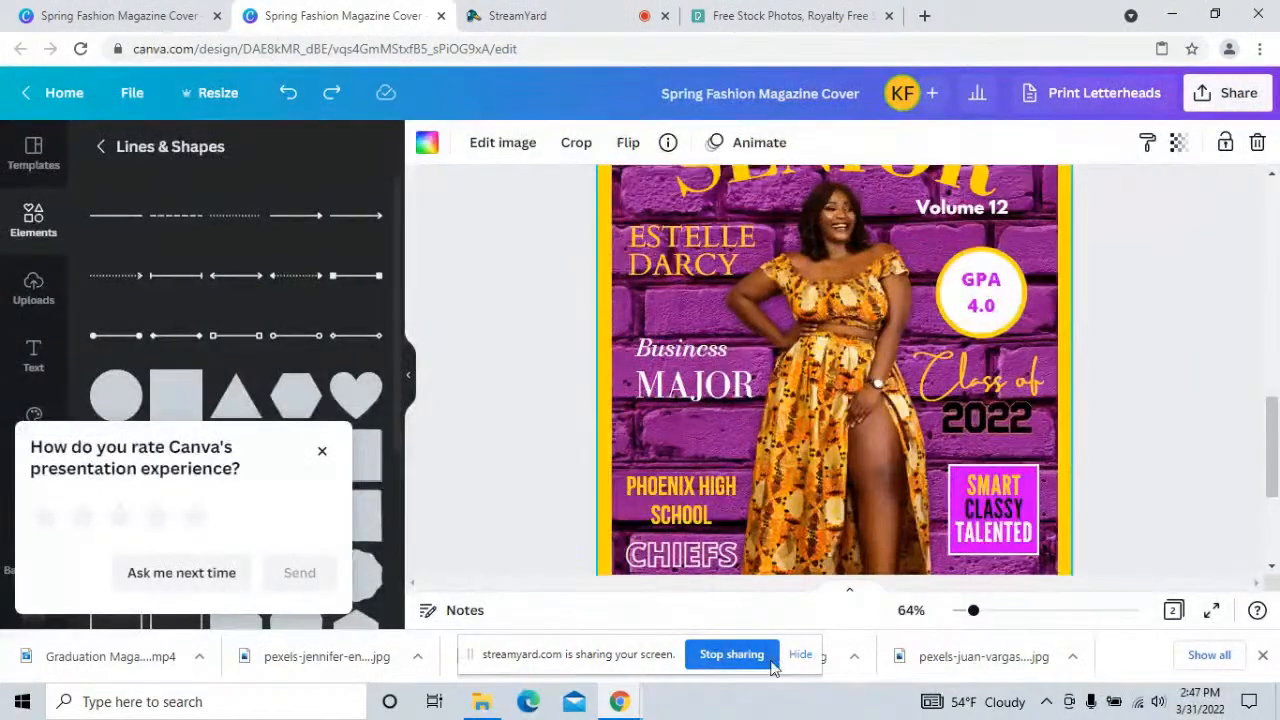
pyautogui.click(752, 662)
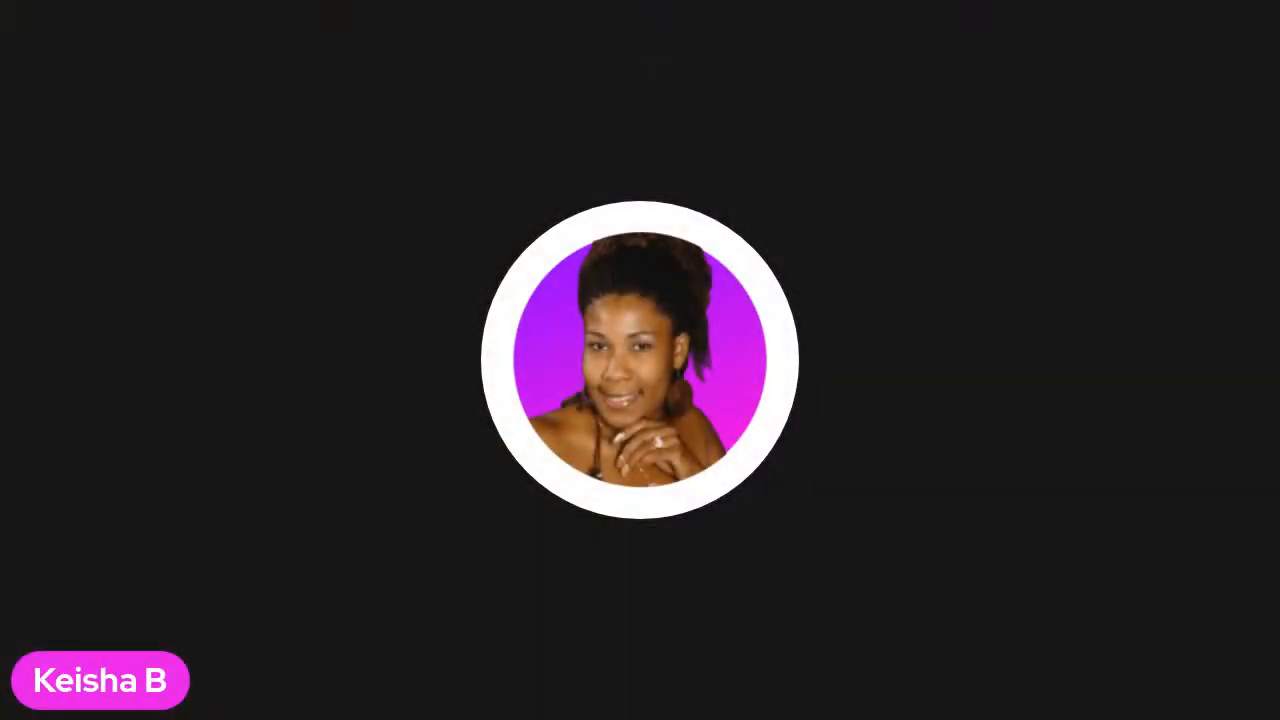